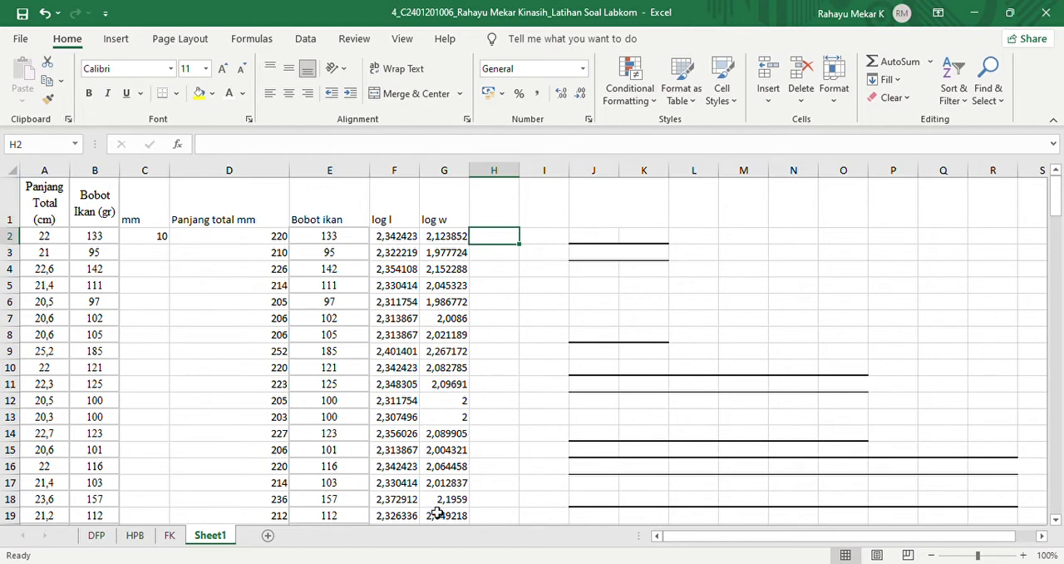
- Review the raw total length (cm) and fish weight (gr) data in columns A and B of Sheet1 down to the last row
{"action": "left_click_drag", "start_coordinate": [48, 202], "coordinate": [86, 217]}
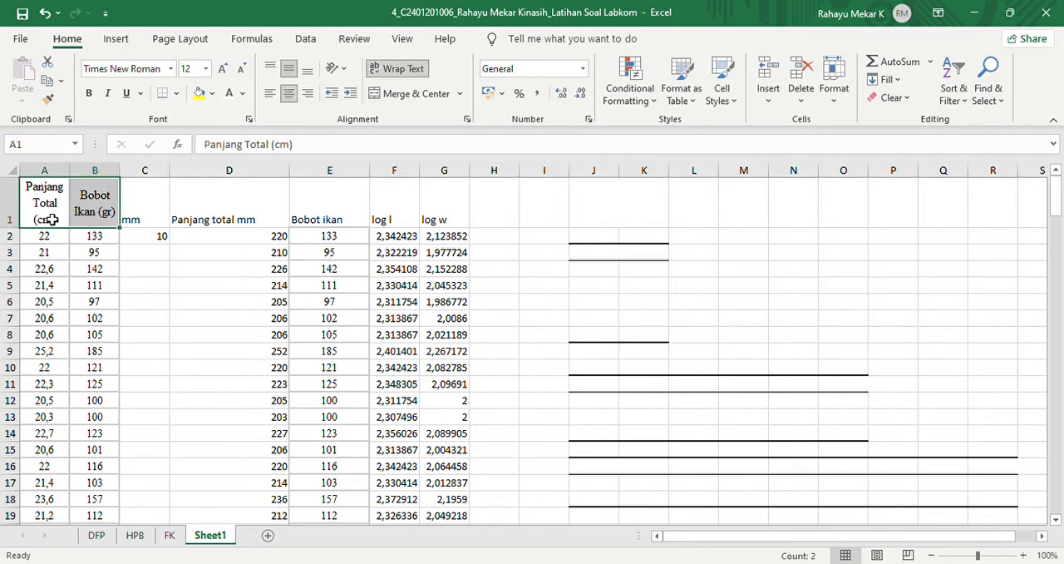
{"action": "left_click", "coordinate": [51, 218]}
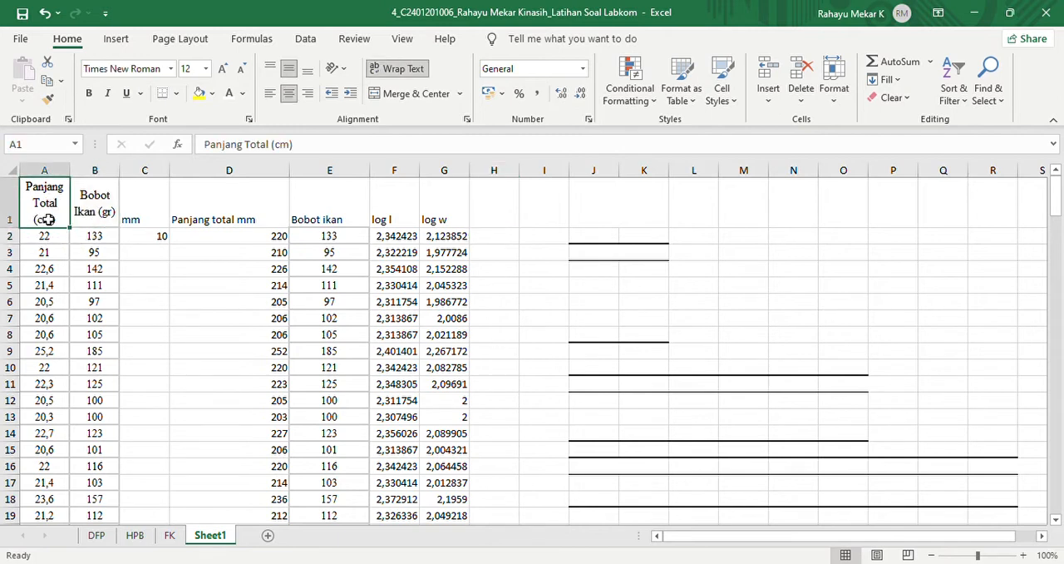
{"action": "left_click", "coordinate": [108, 212]}
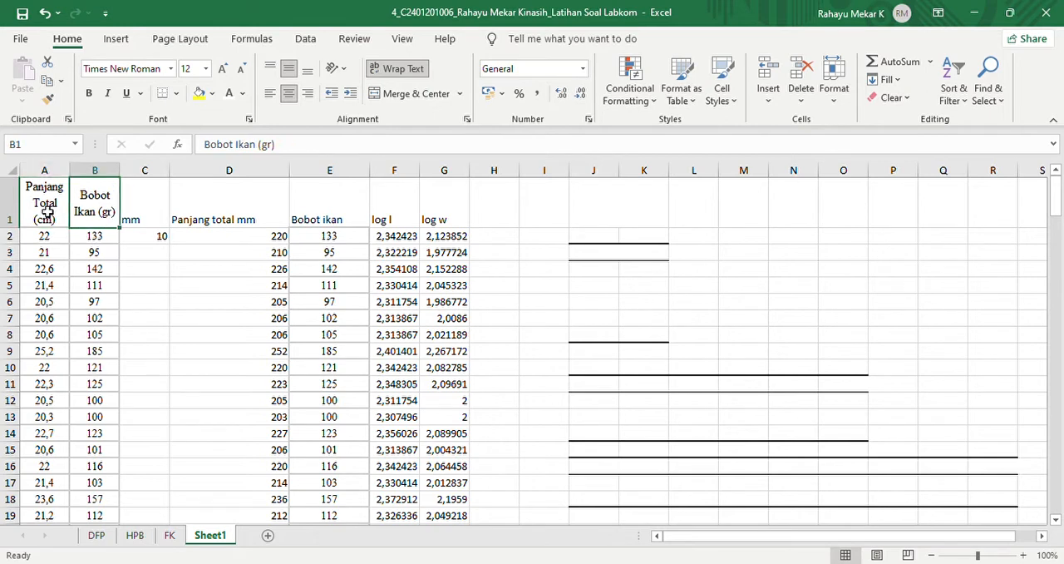
{"action": "left_click_drag", "start_coordinate": [47, 213], "coordinate": [94, 214]}
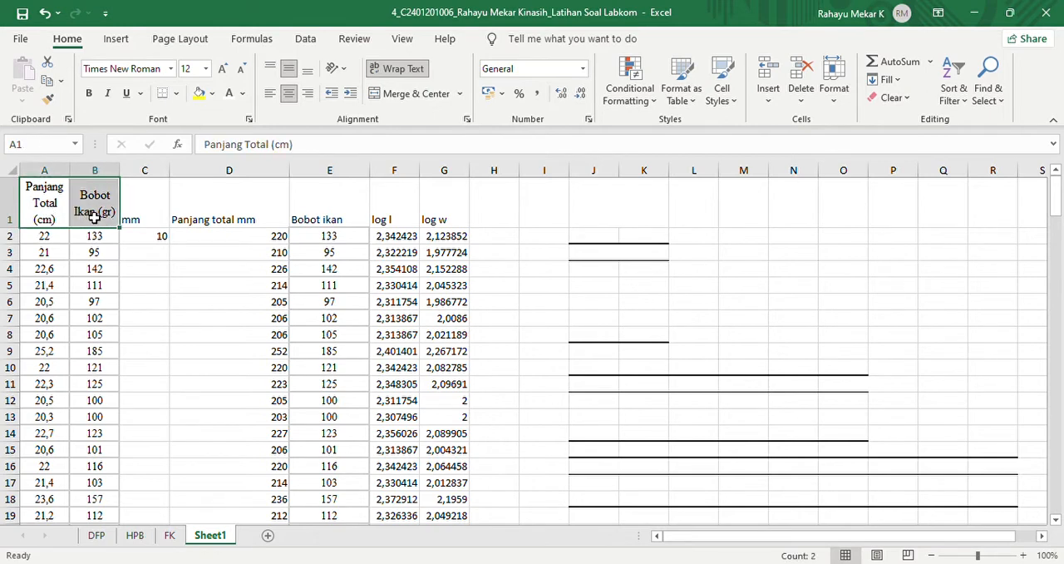
{"action": "key", "text": "ctrl+shift+Down"}
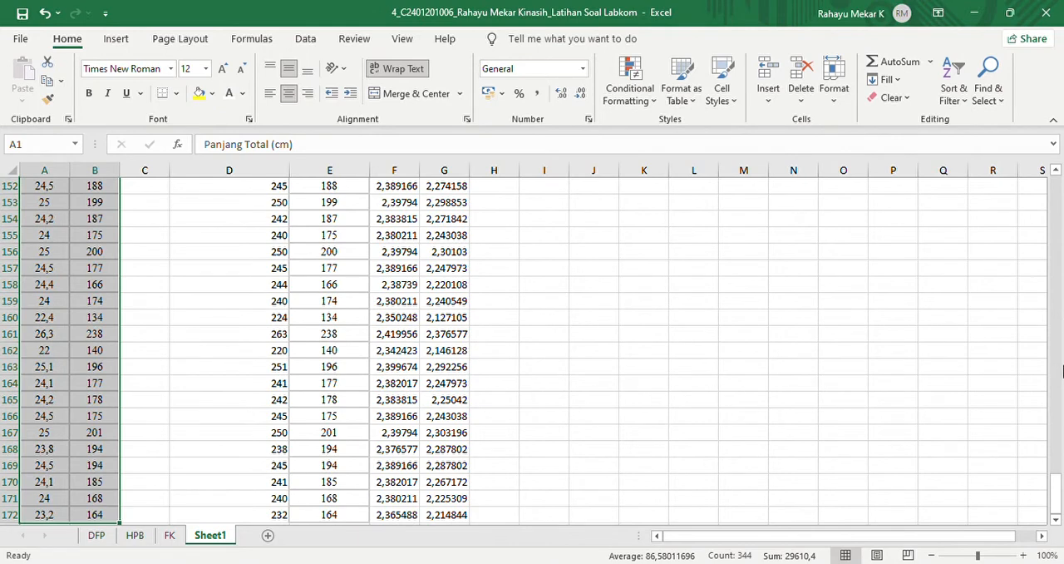
{"action": "left_click_drag", "start_coordinate": [1059, 507], "coordinate": [1054, 187]}
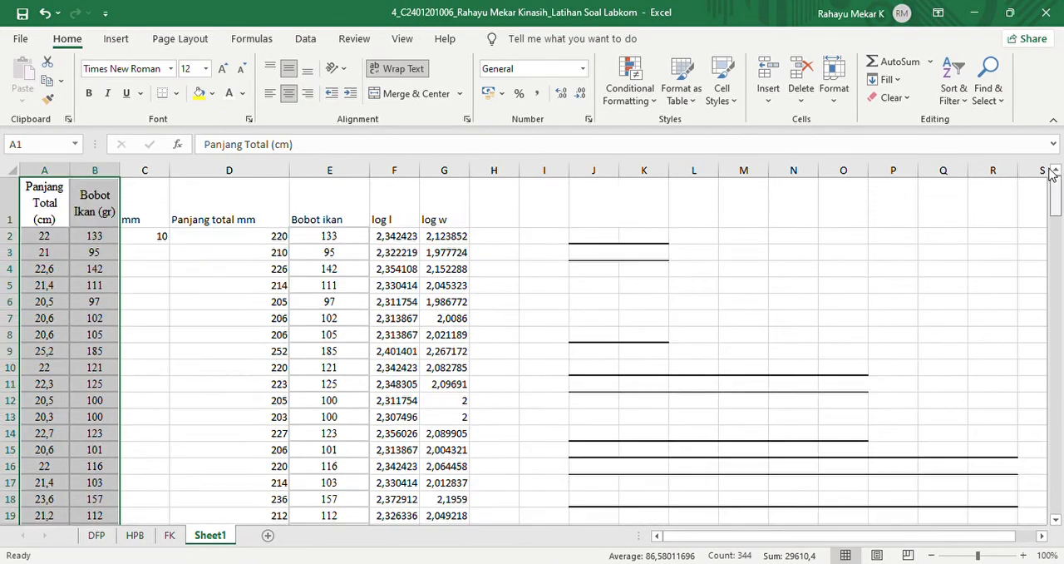
{"action": "left_click", "coordinate": [46, 212]}
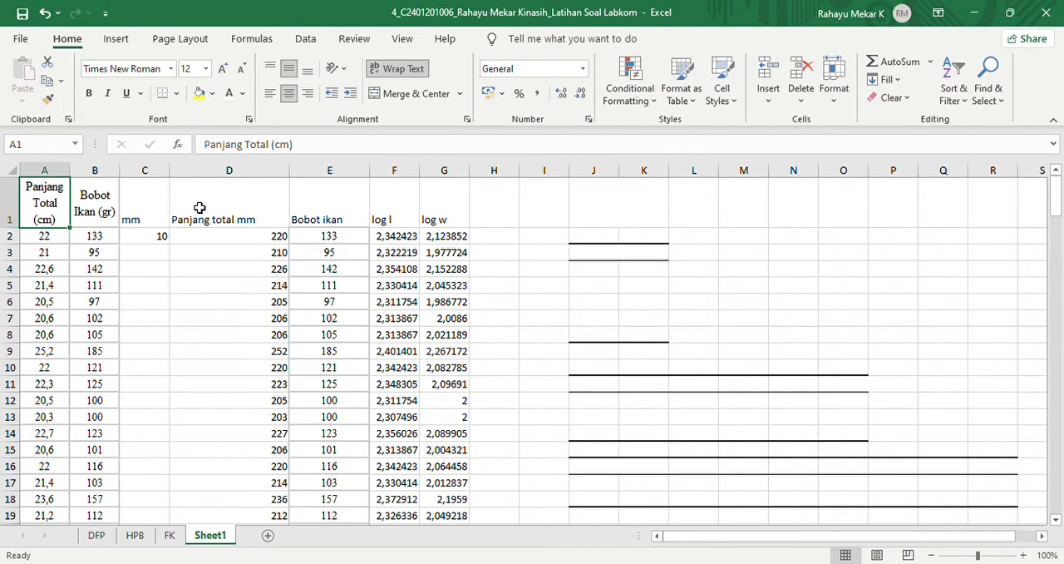
- On the DFP sheet, examine the length and weight columns in cm and the converted columns in mm down to their last row
{"action": "left_click", "coordinate": [97, 535]}
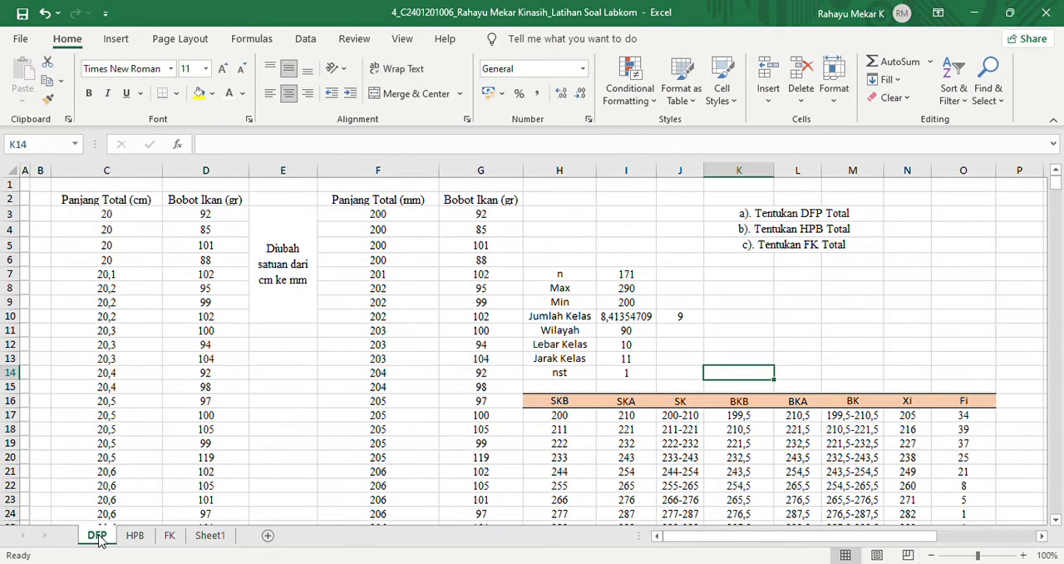
{"action": "left_click_drag", "start_coordinate": [80, 206], "coordinate": [204, 203]}
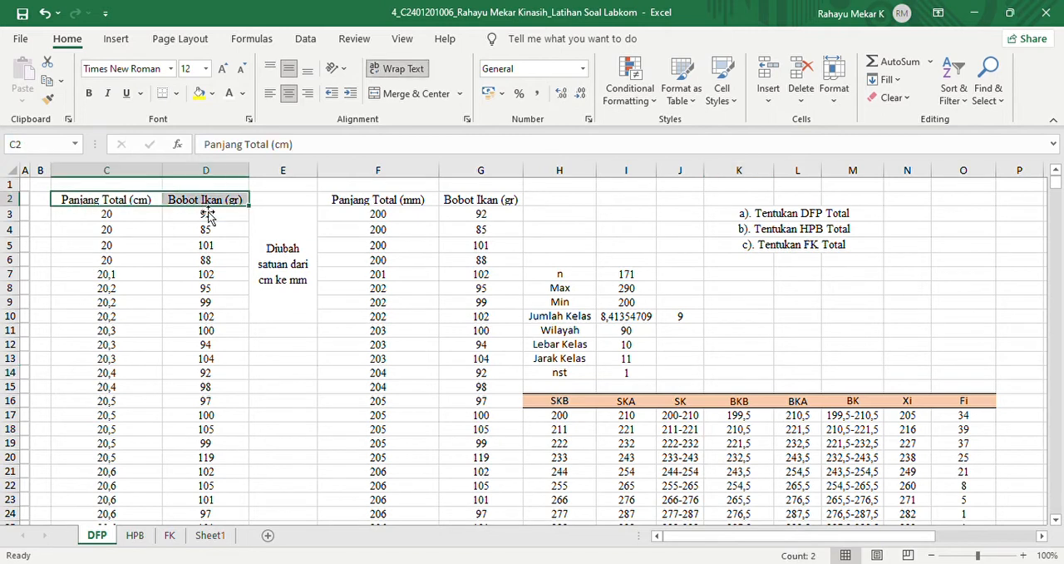
{"action": "left_click", "coordinate": [141, 203]}
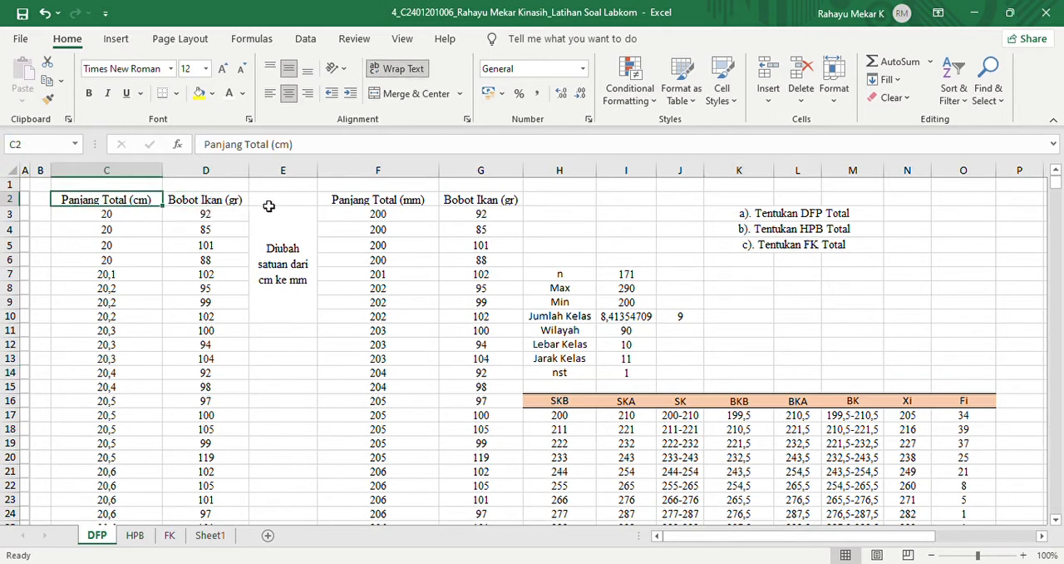
{"action": "left_click", "coordinate": [368, 206]}
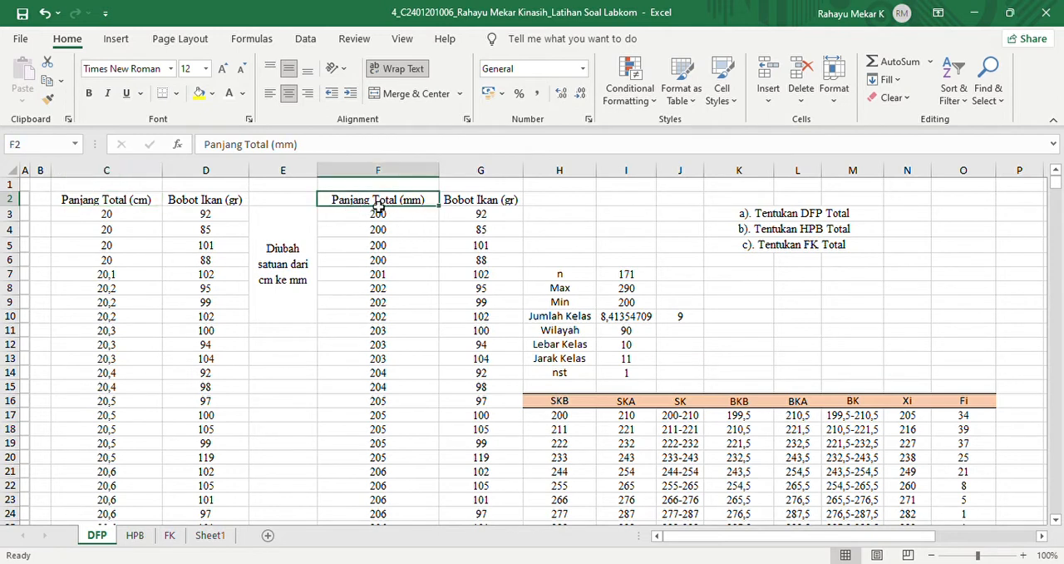
{"action": "left_click_drag", "start_coordinate": [378, 206], "coordinate": [452, 207]}
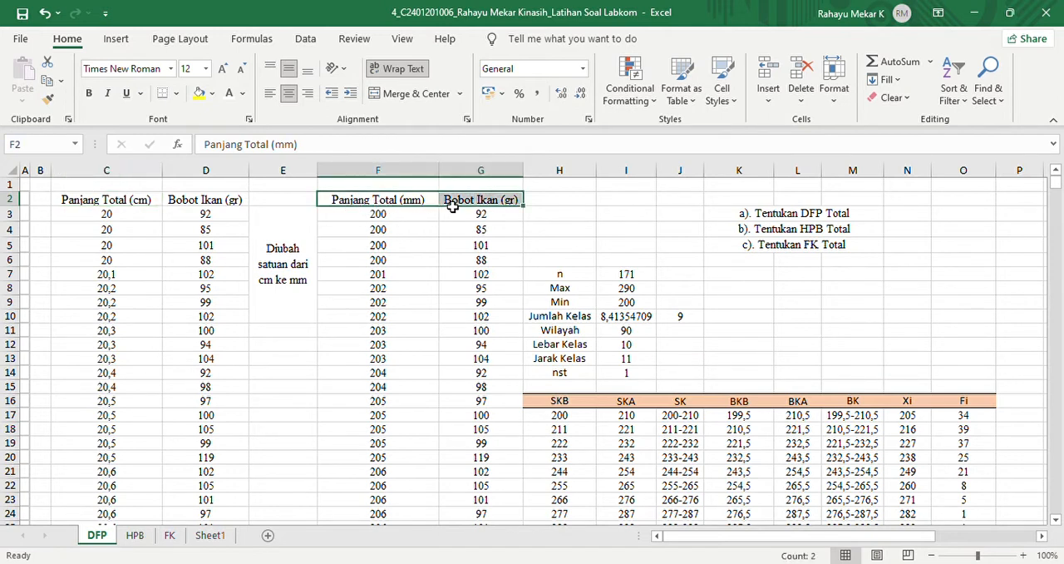
{"action": "key", "text": "ctrl+shift+Down"}
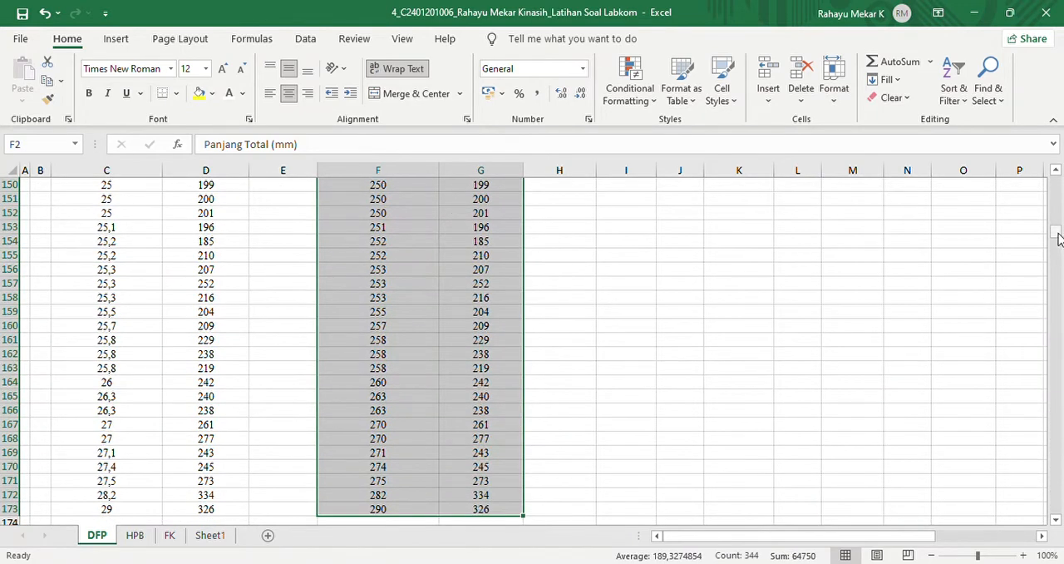
{"action": "left_click_drag", "start_coordinate": [1059, 239], "coordinate": [1056, 176]}
- Go through the n, Max, Min and Jumlah Kelas labels of the statistics list in column H
{"action": "left_click", "coordinate": [557, 204]}
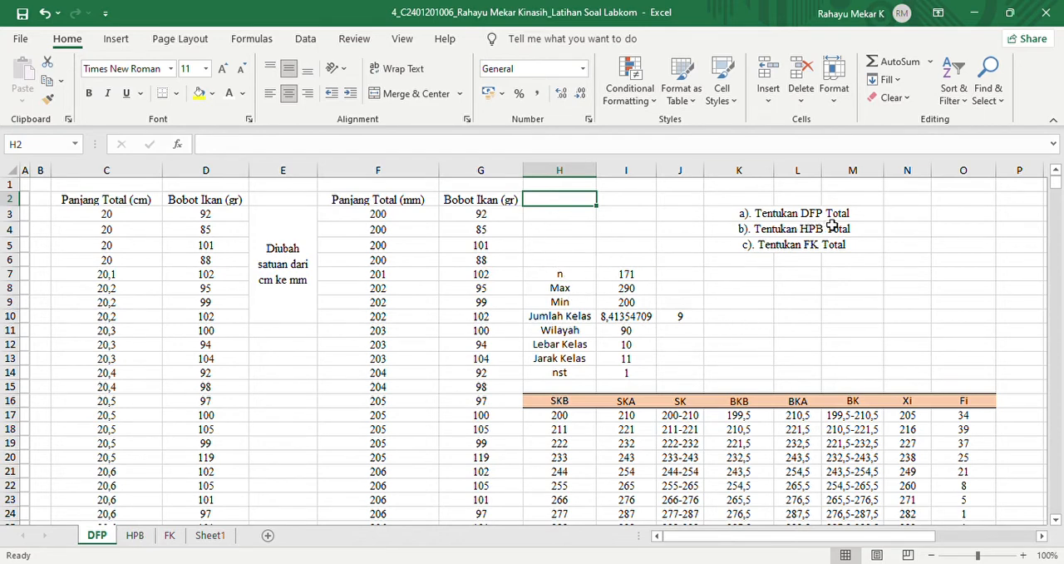
{"action": "left_click", "coordinate": [570, 279]}
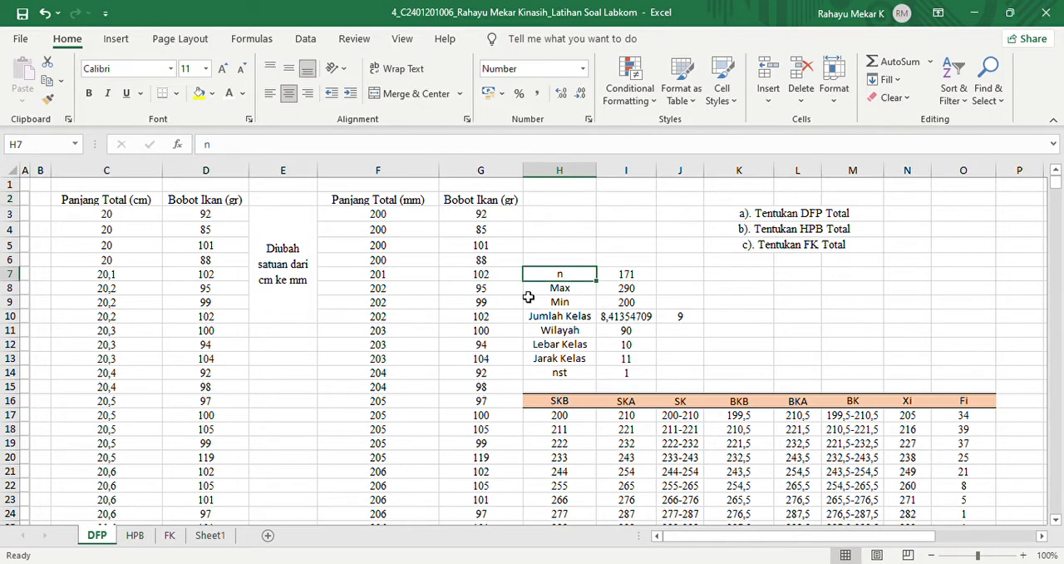
{"action": "left_click", "coordinate": [560, 289]}
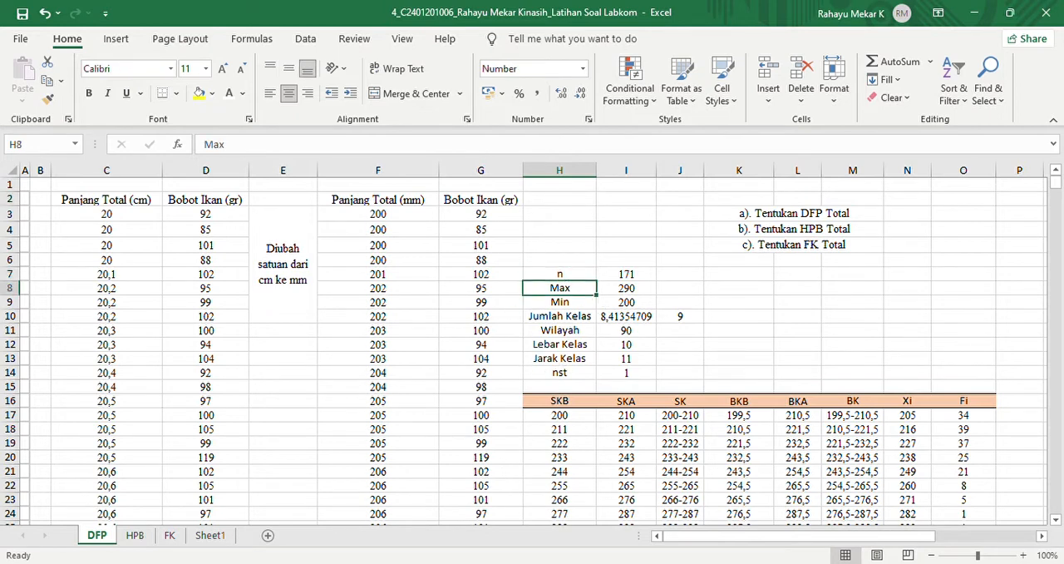
{"action": "left_click", "coordinate": [578, 306]}
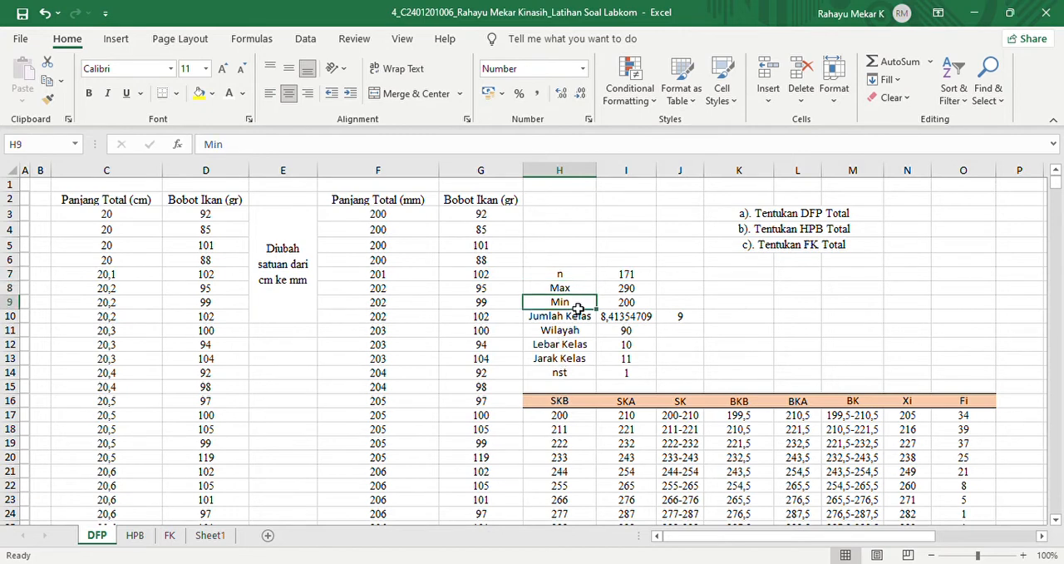
{"action": "left_click", "coordinate": [567, 322]}
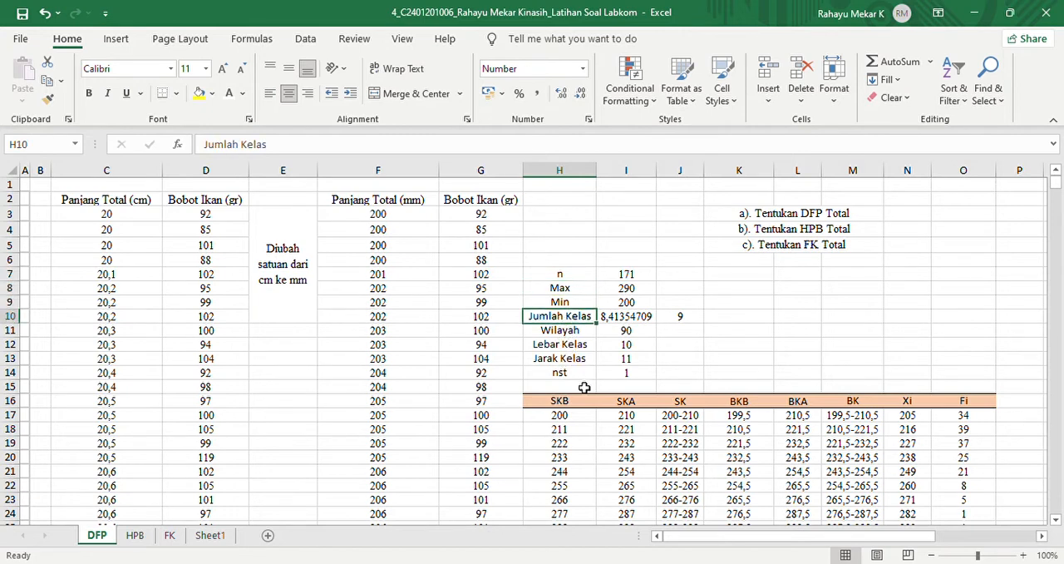
{"action": "left_click", "coordinate": [560, 279]}
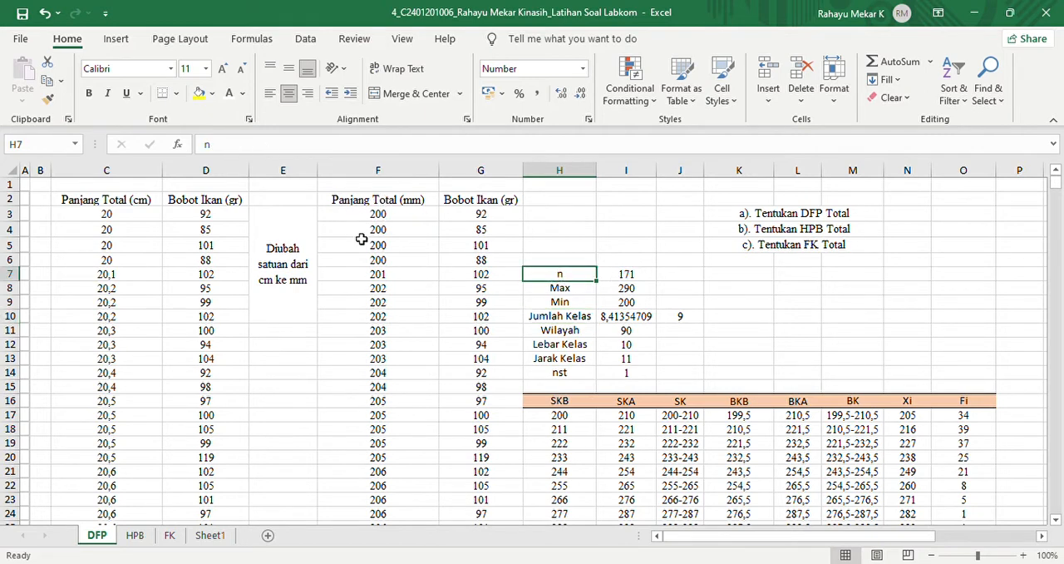
- Re-enter the sample count n in cell I7 as =COUNT(F3:F173), covering the whole Panjang Total (mm) column
{"action": "left_click", "coordinate": [627, 277]}
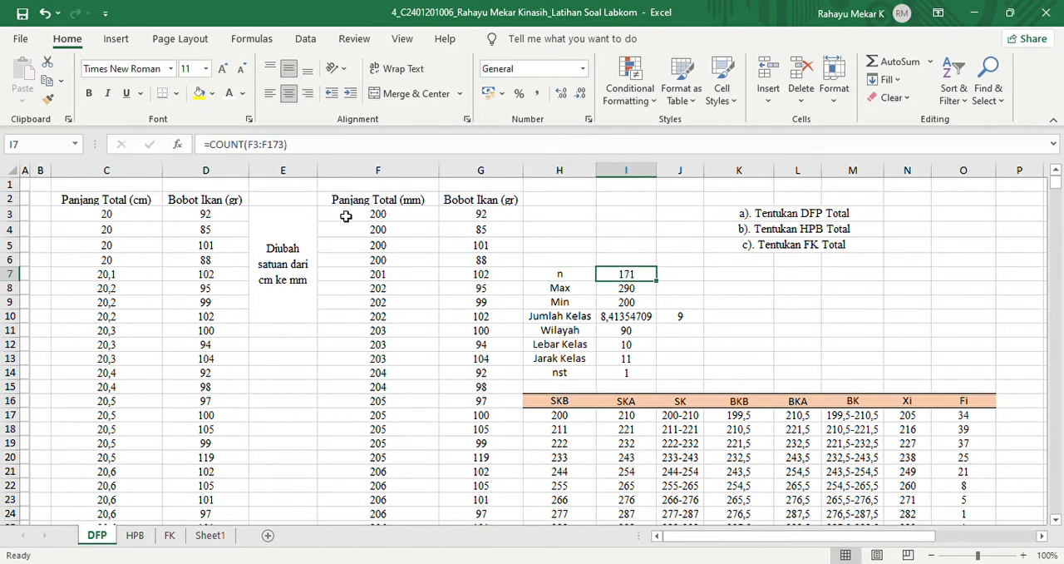
{"action": "left_click", "coordinate": [446, 149]}
{"action": "key", "text": "BackSpace"}
{"action": "key", "text": "BackSpace"}
{"action": "key", "text": "BackSpace"}
{"action": "key", "text": "BackSpace"}
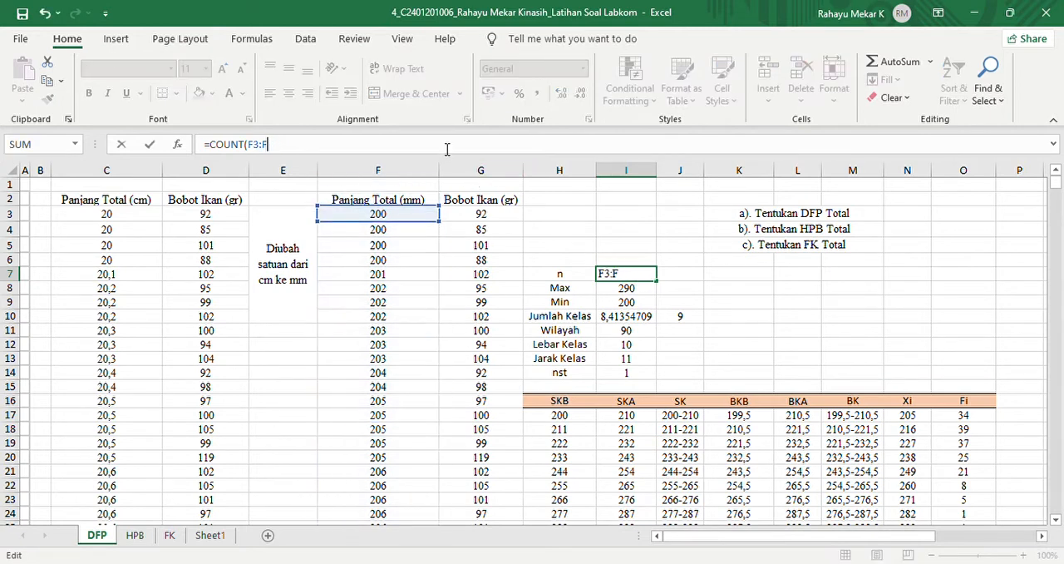
{"action": "key", "text": "BackSpace"}
{"action": "key", "text": "BackSpace"}
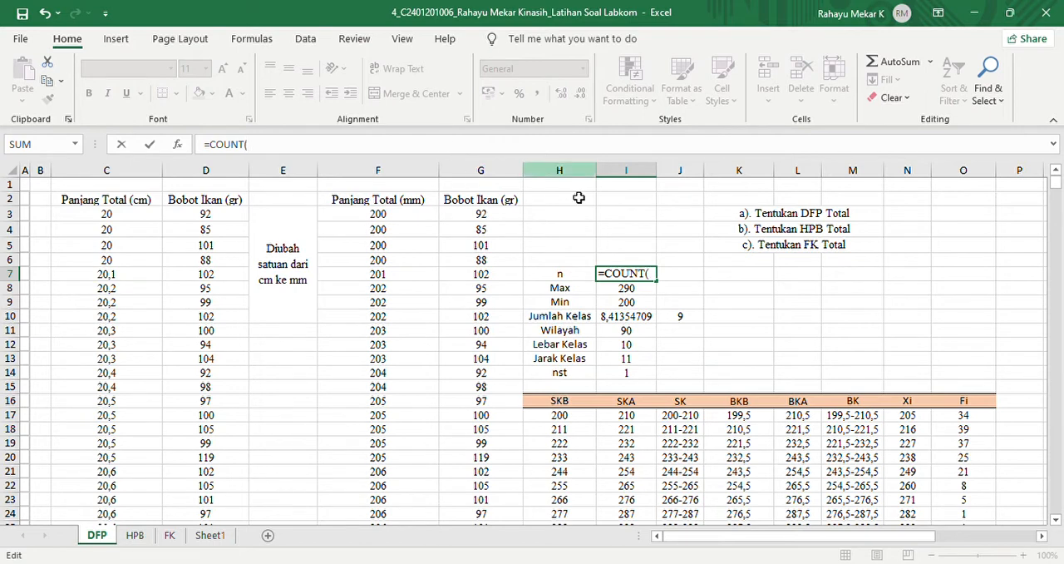
{"action": "left_click", "coordinate": [378, 214]}
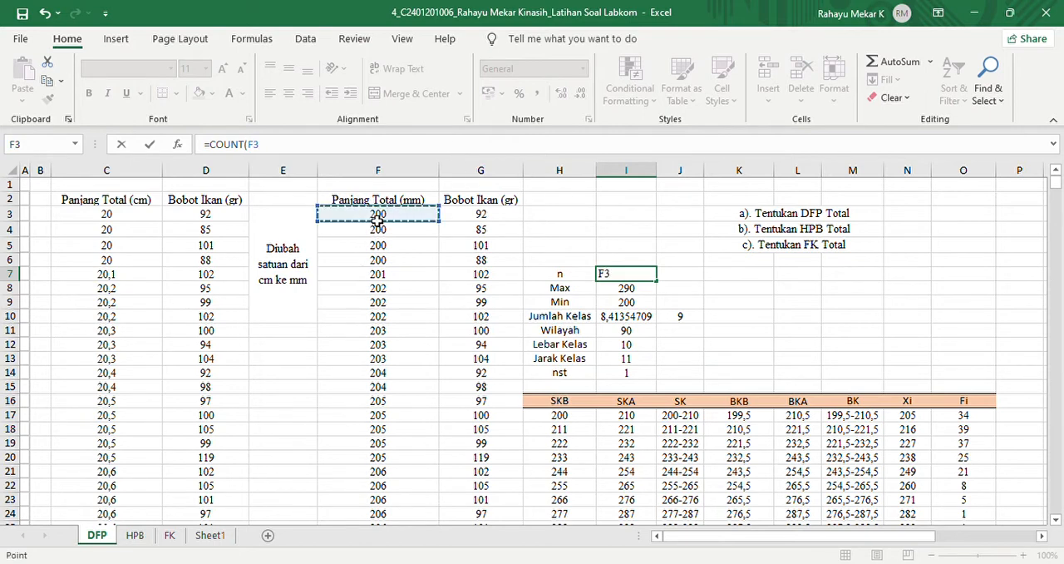
{"action": "key", "text": "ctrl+shift+Down"}
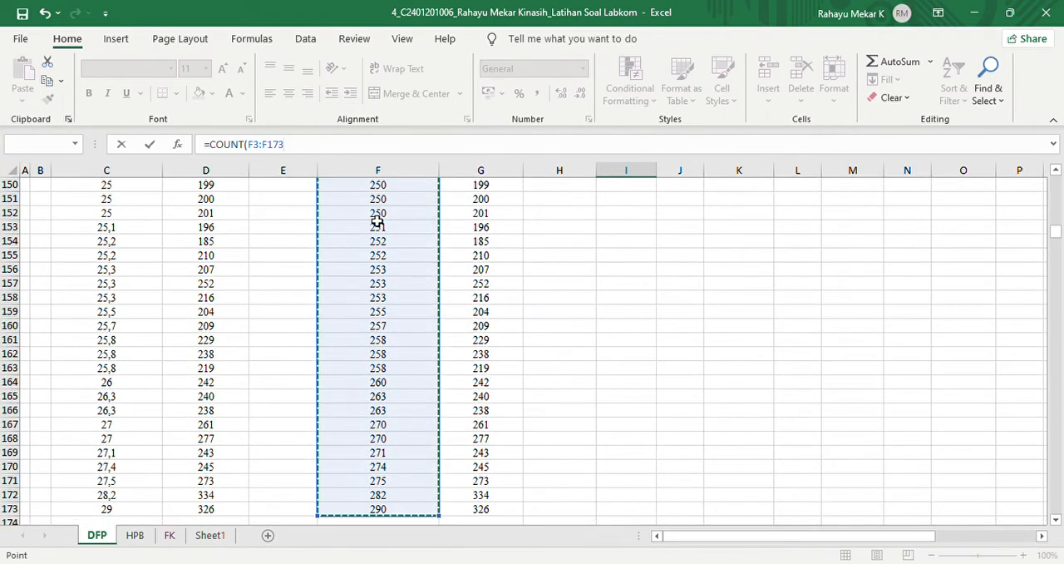
{"action": "type", "text": ")"}
{"action": "key", "text": "Return"}
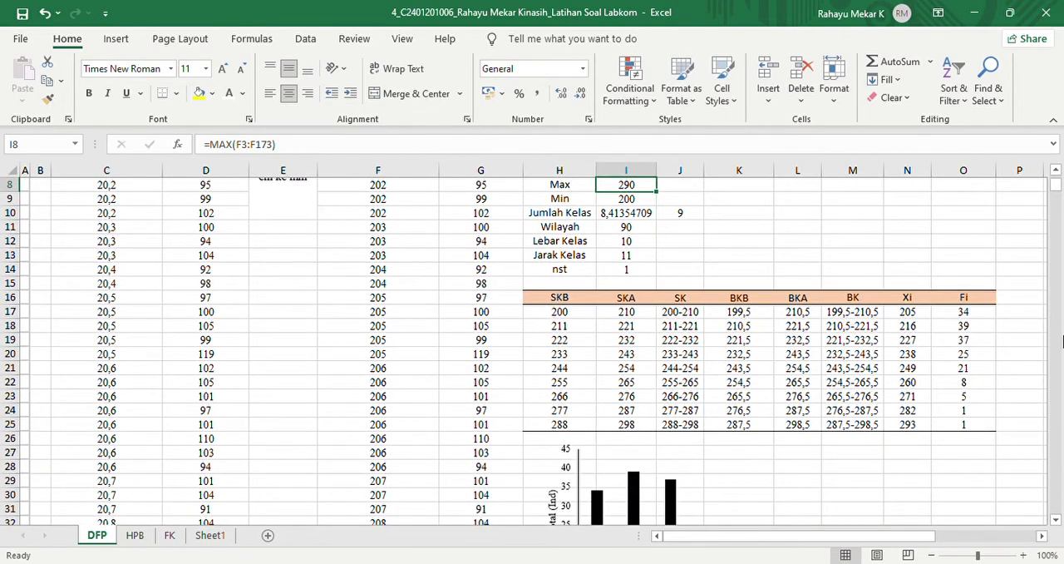
{"action": "scroll", "coordinate": [1058, 190], "scroll_direction": "up", "scroll_amount": 3}
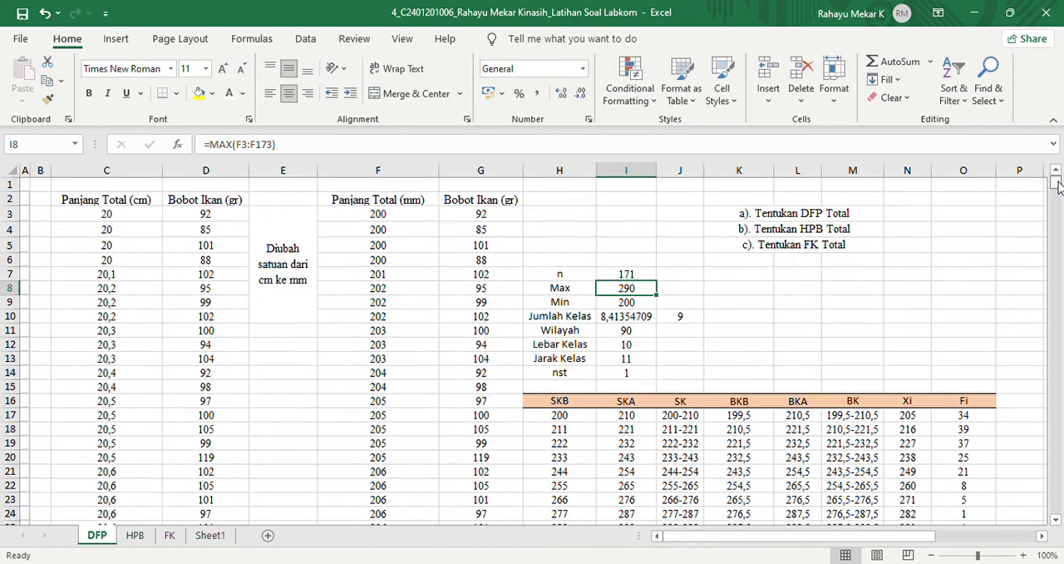
{"action": "left_click", "coordinate": [633, 275]}
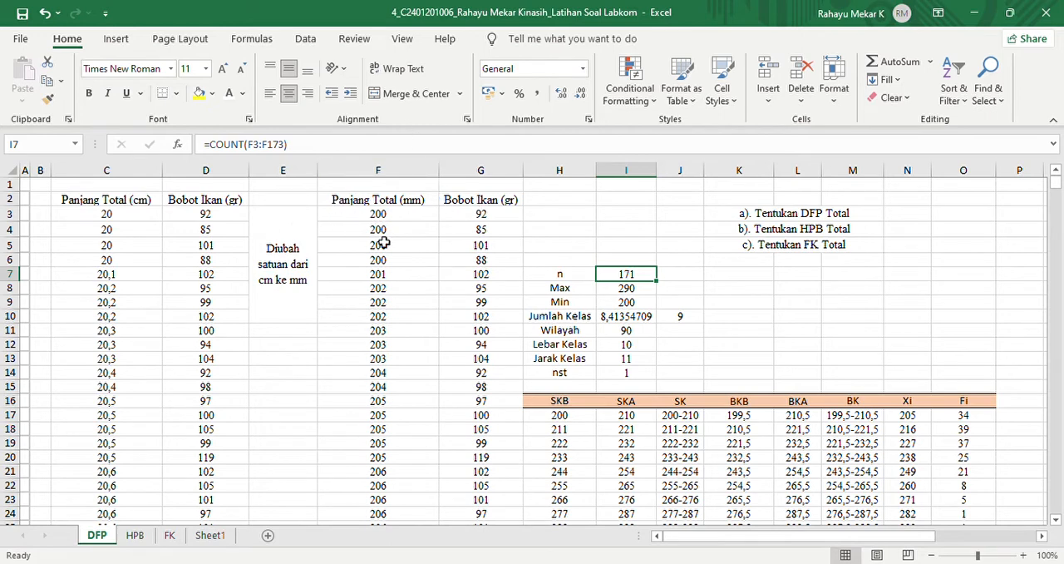
- Examine the Max formula in cell I8 and the Panjang Total (mm) data it refers to
{"action": "left_click", "coordinate": [538, 293]}
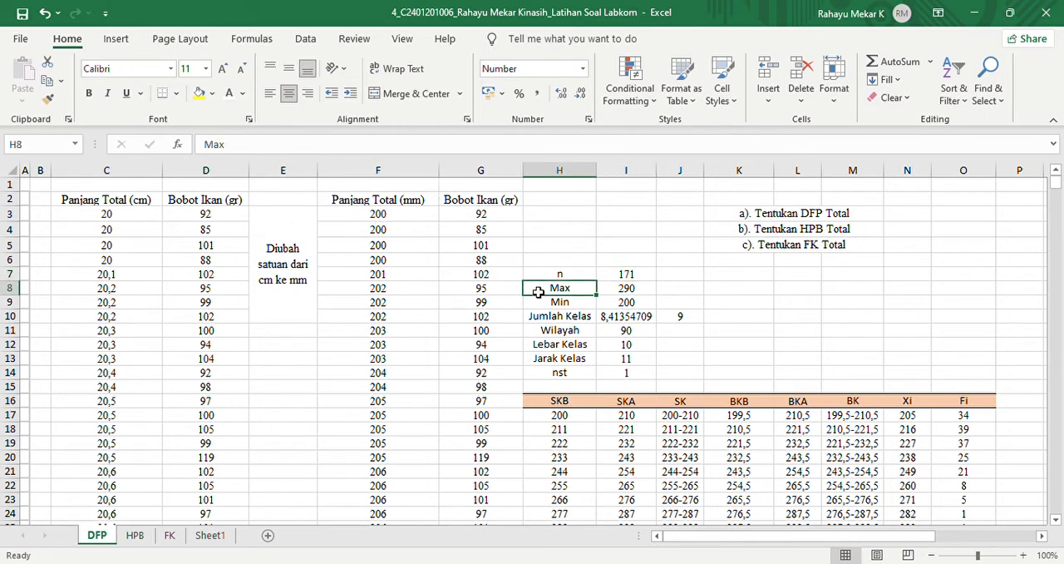
{"action": "left_click", "coordinate": [611, 293]}
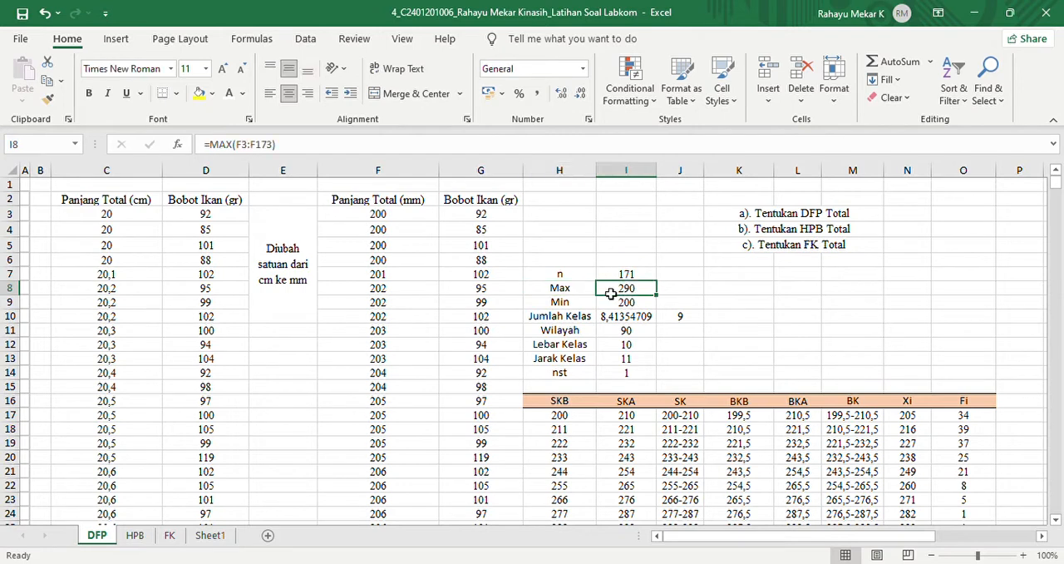
{"action": "left_click", "coordinate": [284, 151]}
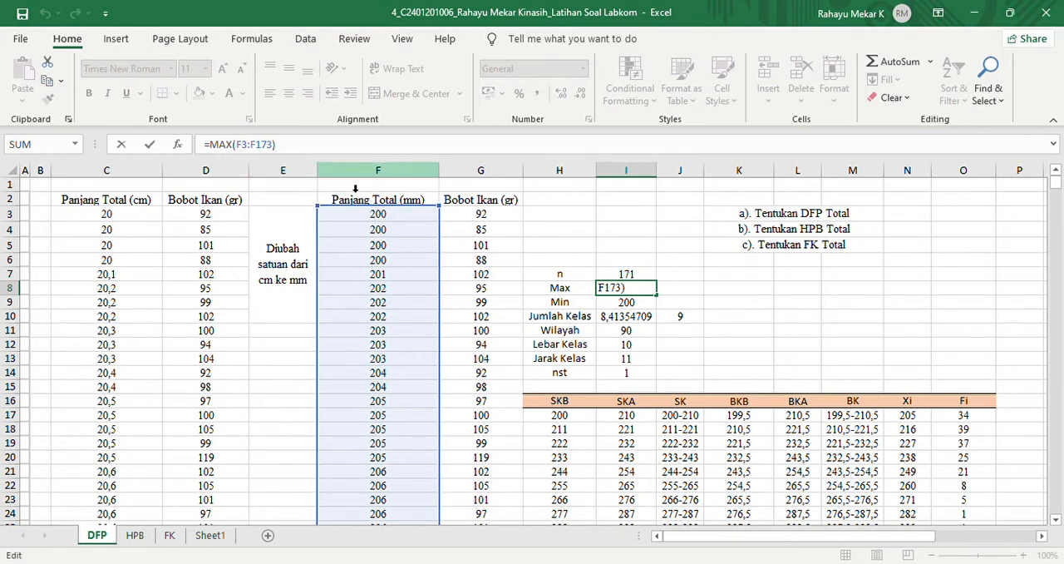
{"action": "left_click", "coordinate": [553, 304]}
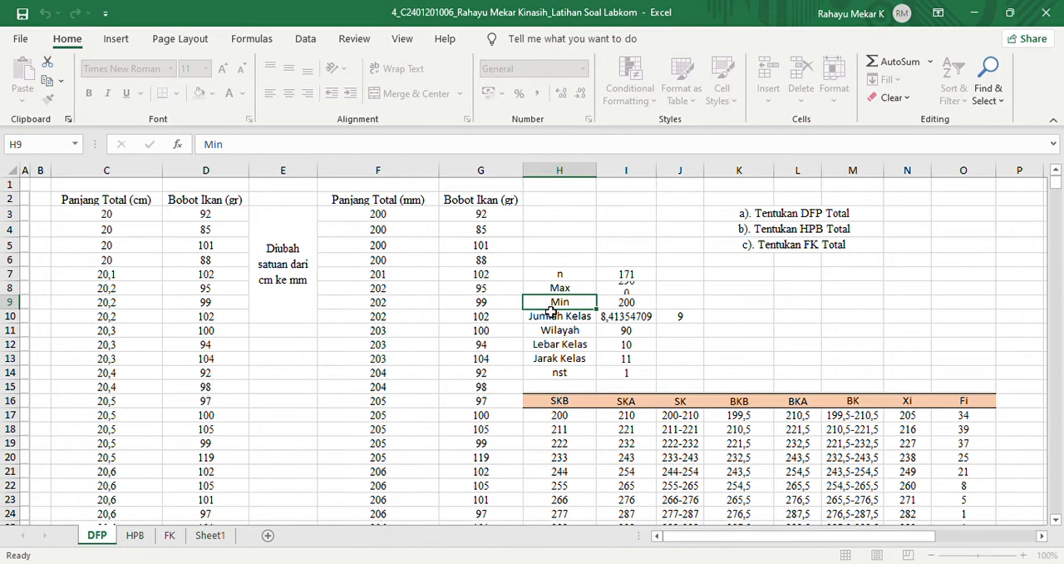
{"action": "left_click", "coordinate": [385, 218]}
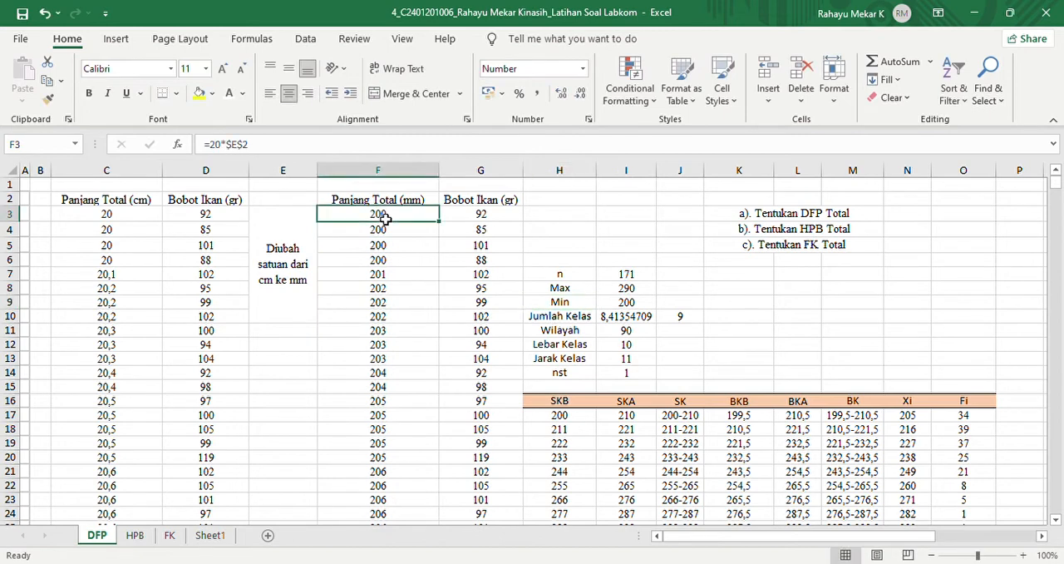
{"action": "left_click", "coordinate": [631, 293]}
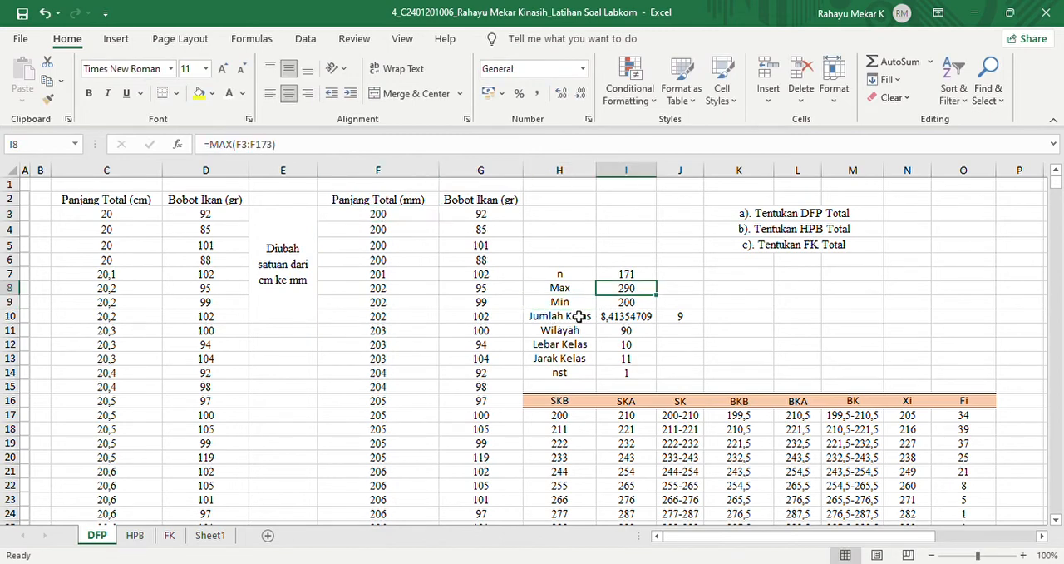
- Inspect the Min formula in cell I9, checking its function name and the range it covers
{"action": "left_click", "coordinate": [616, 307]}
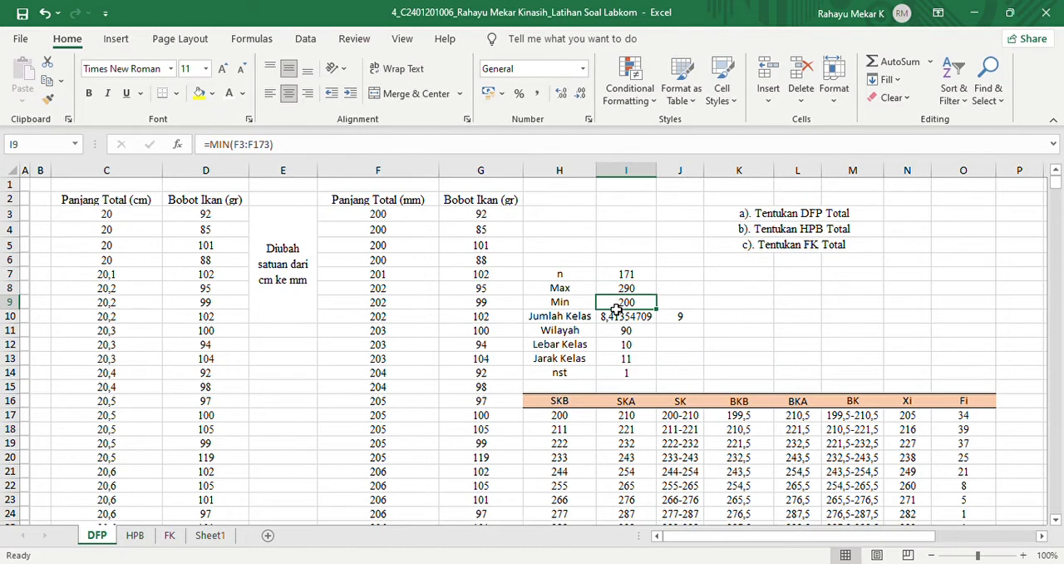
{"action": "left_click", "coordinate": [317, 154]}
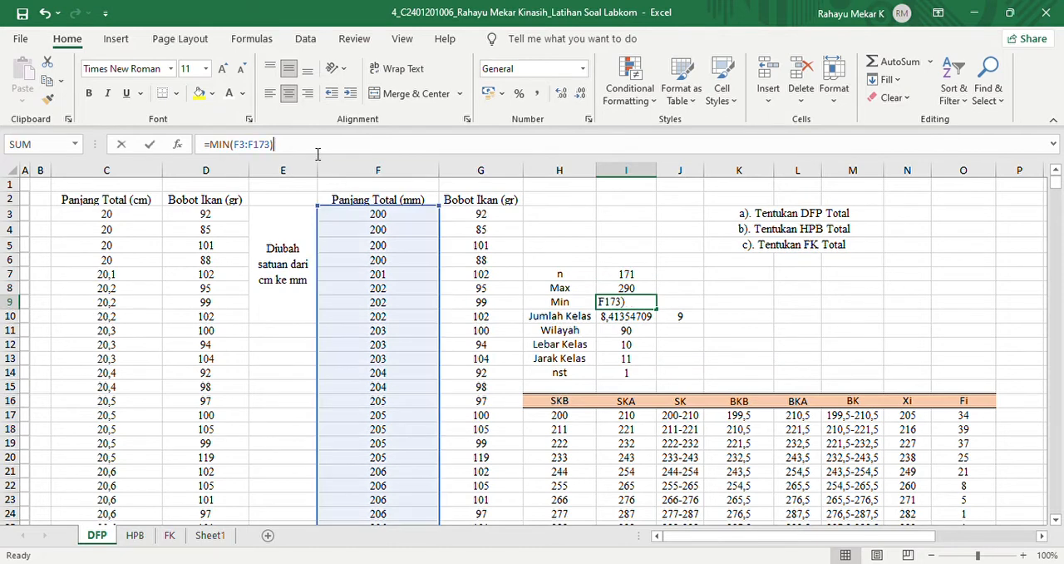
{"action": "double_click", "coordinate": [218, 145]}
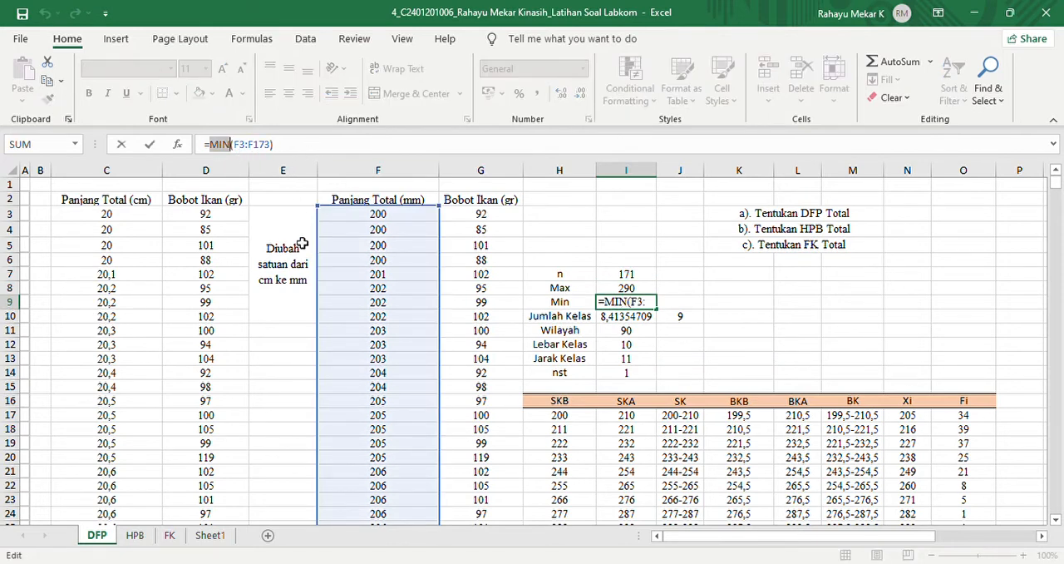
{"action": "left_click", "coordinate": [592, 323]}
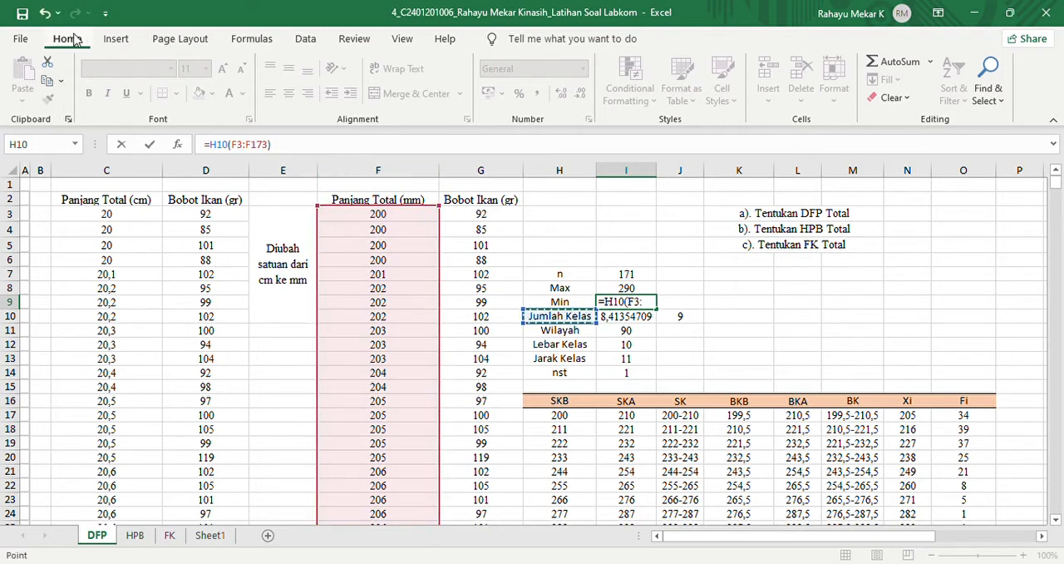
{"action": "left_click", "coordinate": [44, 13]}
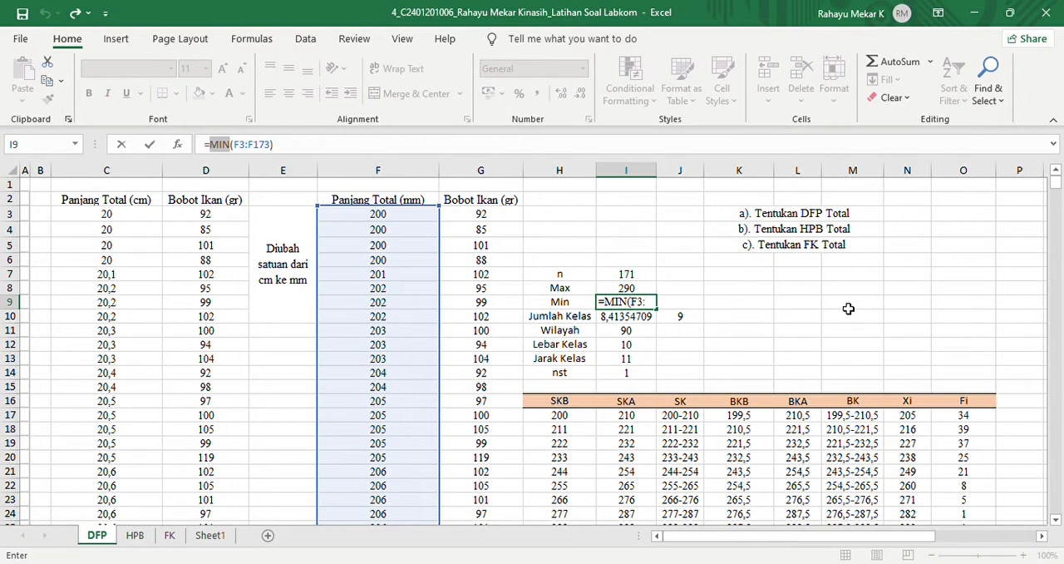
{"action": "key", "text": "Return"}
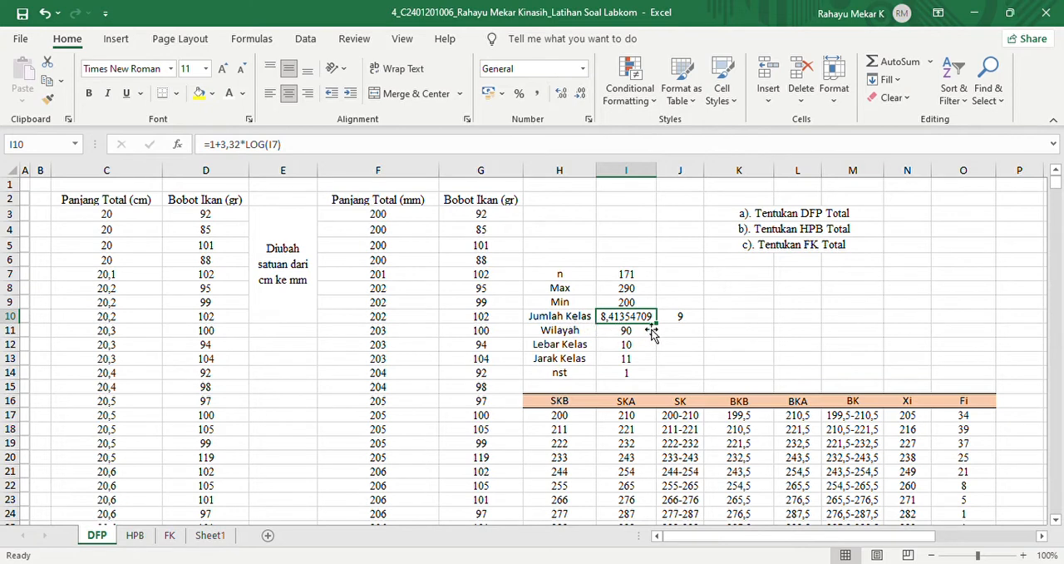
- Write the class-count rule as the text 1+3,32logn in cell K10, beside the Jumlah Kelas values
{"action": "left_click", "coordinate": [730, 316]}
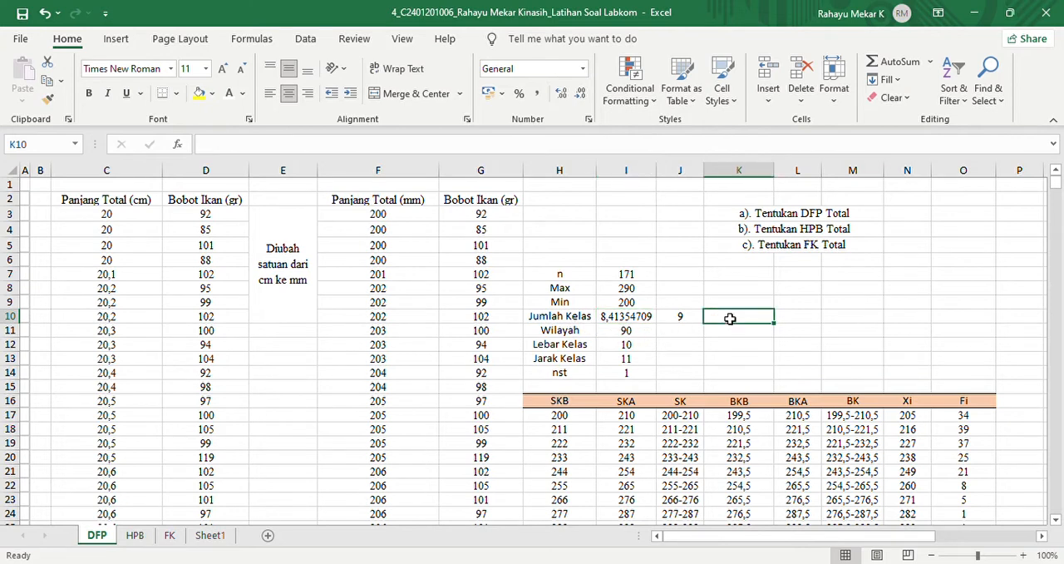
{"action": "type", "text": "1"}
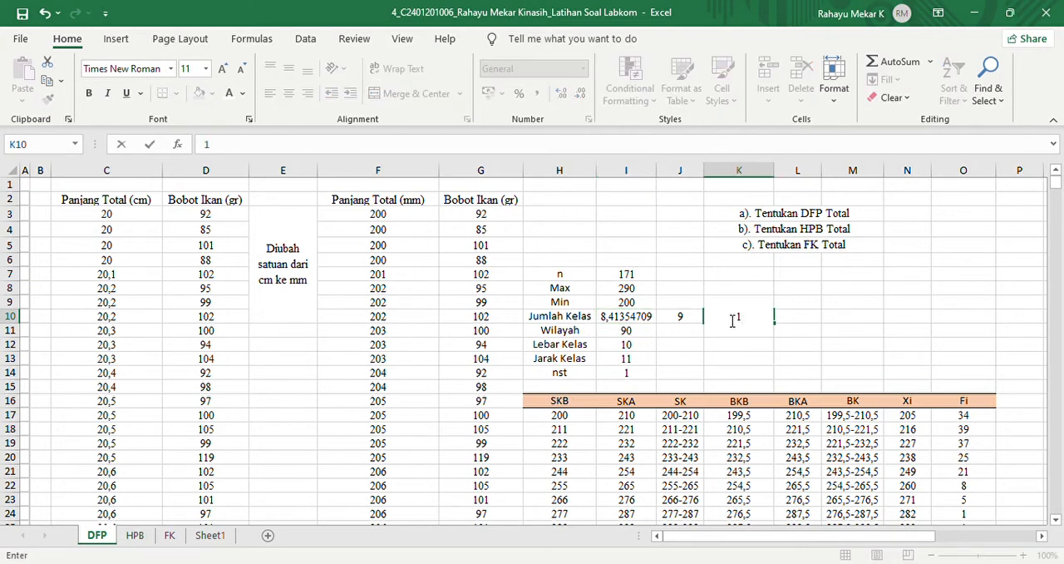
{"action": "type", "text": "+3,32log"}
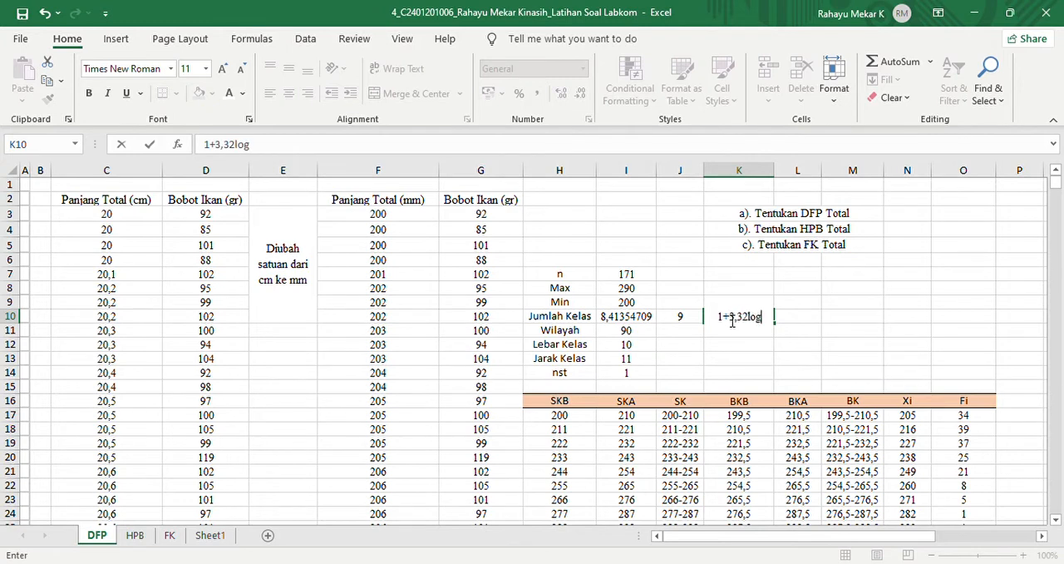
{"action": "type", "text": "n"}
{"action": "key", "text": "Return"}
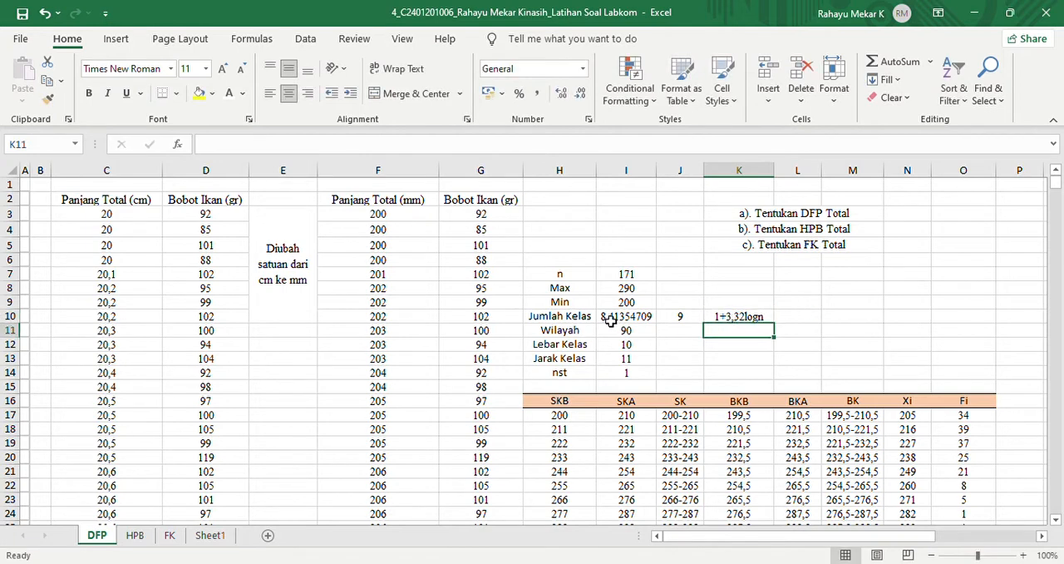
- Calculate the number of classes in cell L10 with =1+3,32*log(I7), using the sample count n
{"action": "left_click", "coordinate": [798, 321]}
{"action": "type", "text": "="}
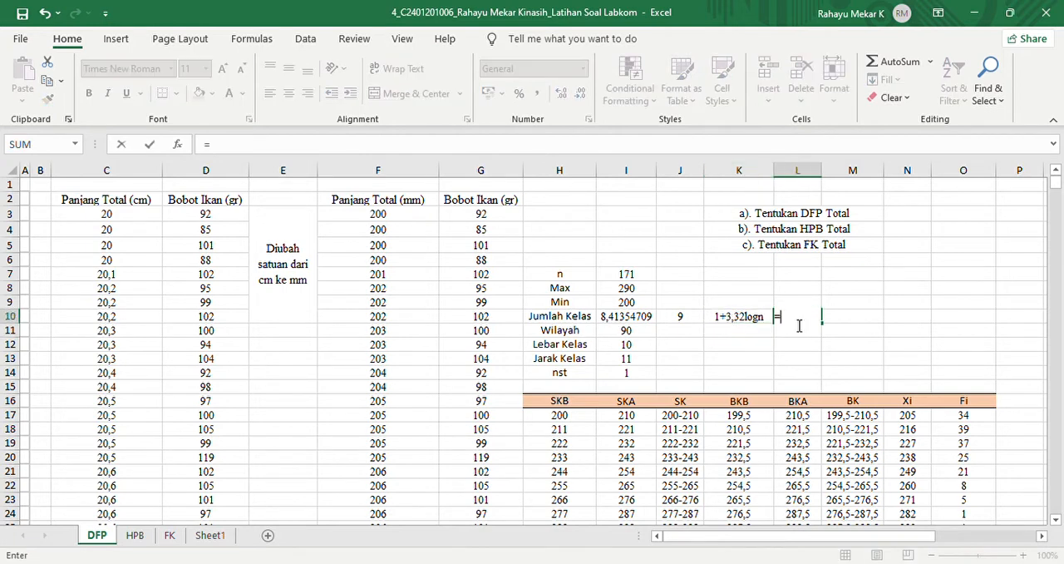
{"action": "type", "text": "1+3,32"}
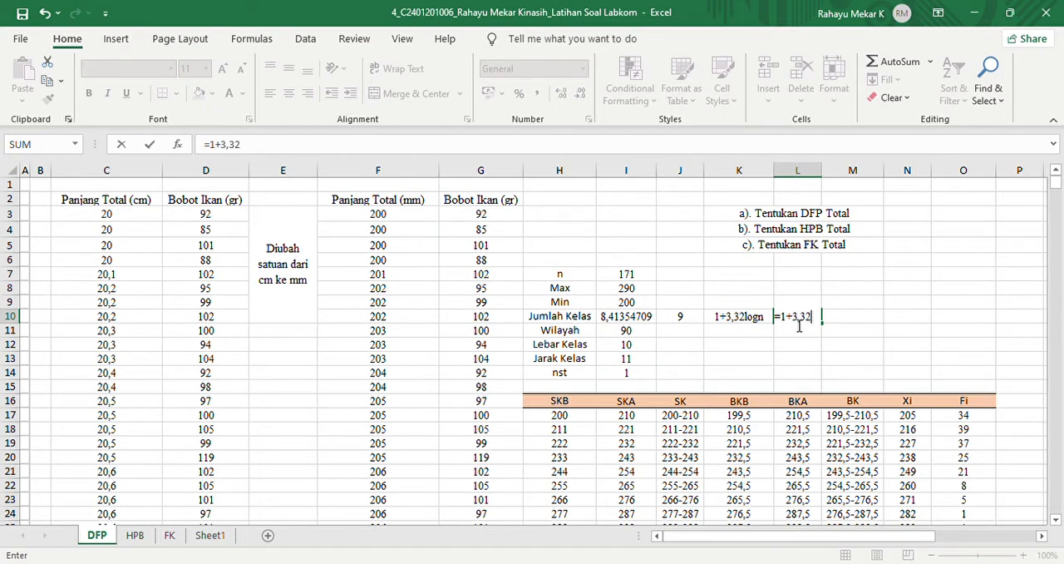
{"action": "type", "text": "*log("}
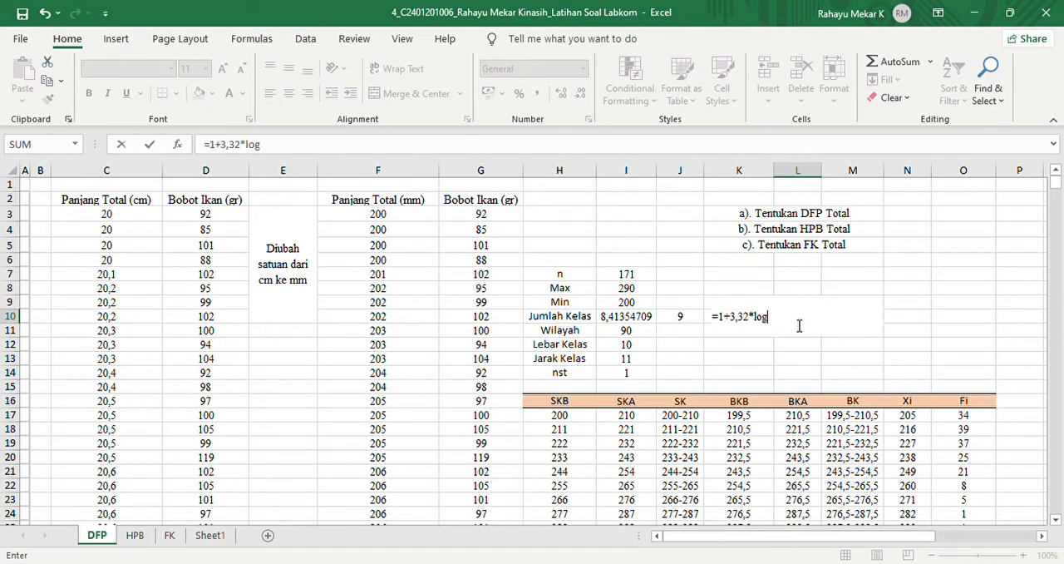
{"action": "left_click", "coordinate": [625, 275]}
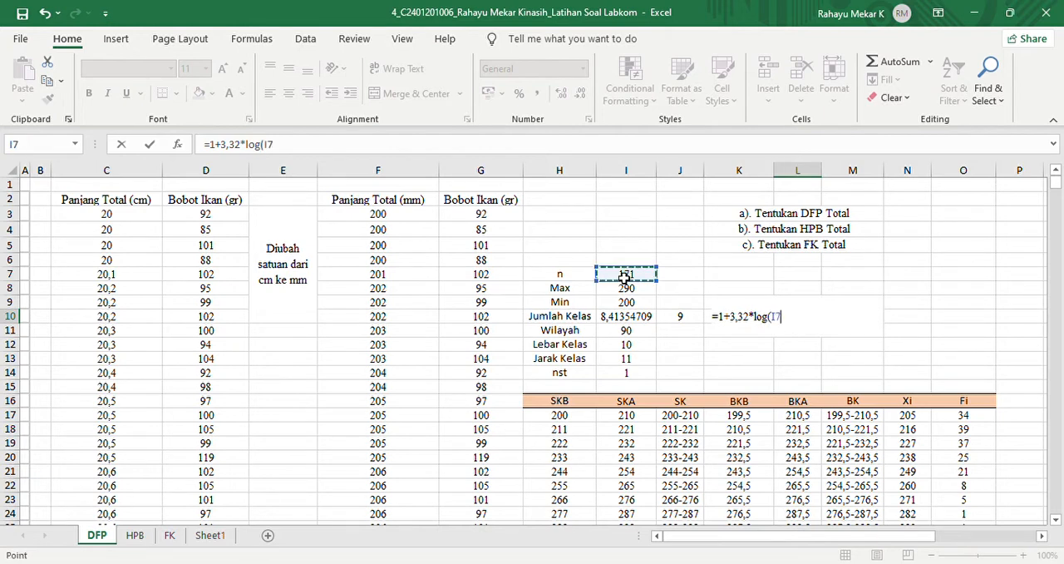
{"action": "type", "text": ")"}
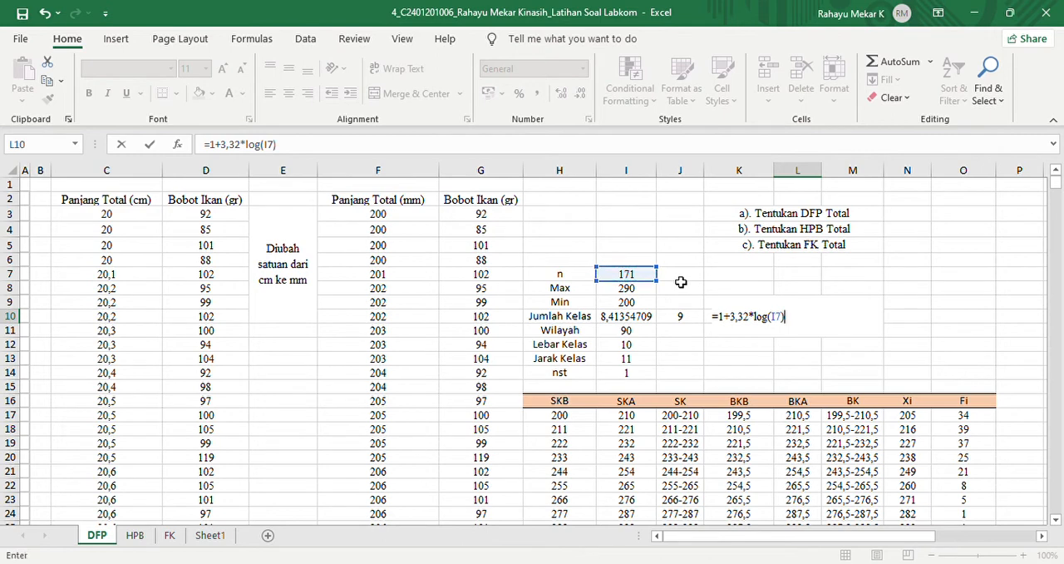
{"action": "key", "text": "Return"}
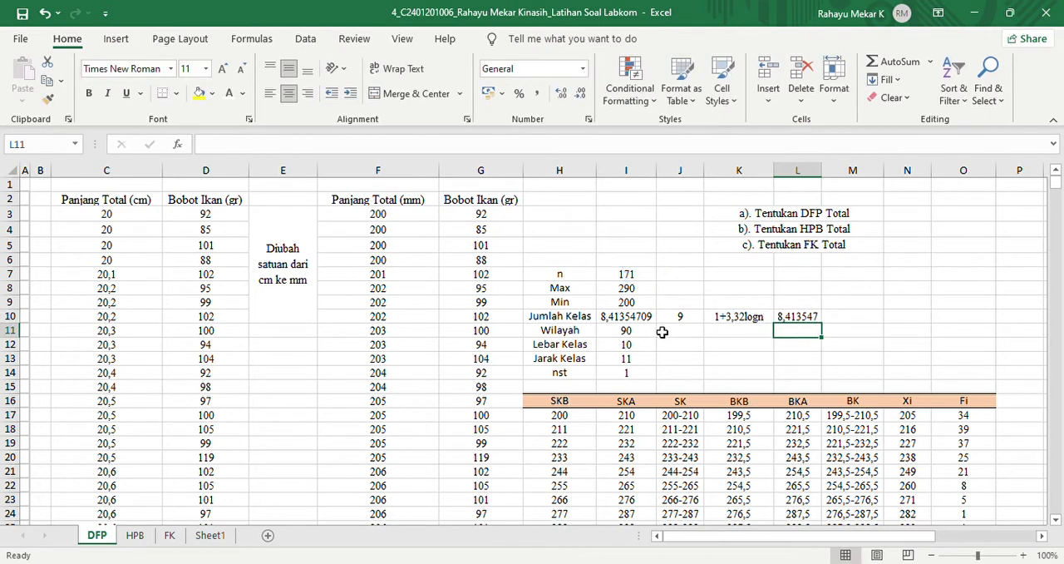
- Compare the Jumlah Kelas result in I10 with the one in L10 and the rounded class count in J10
{"action": "left_click", "coordinate": [610, 319]}
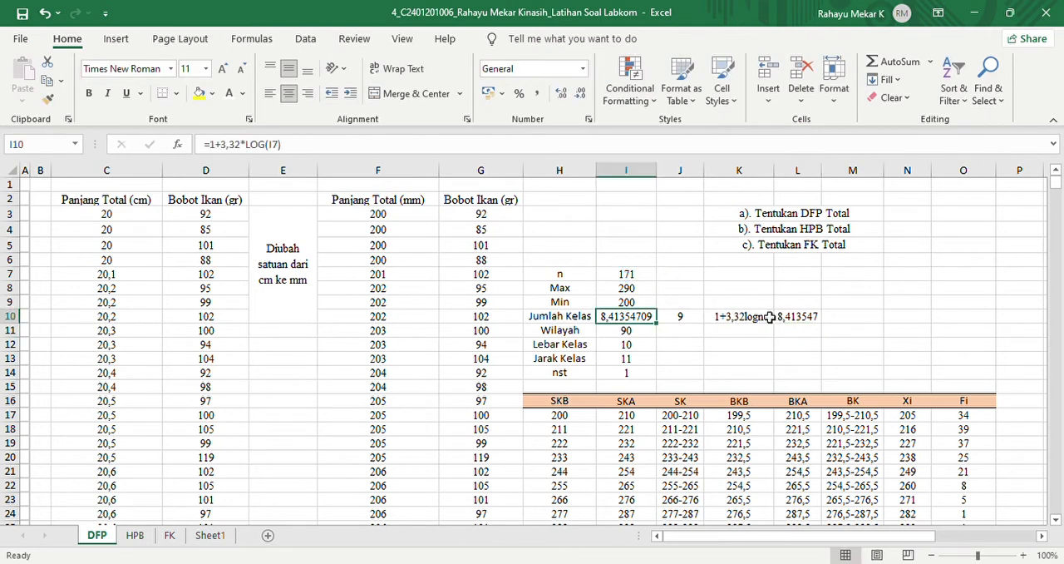
{"action": "left_click", "coordinate": [783, 319]}
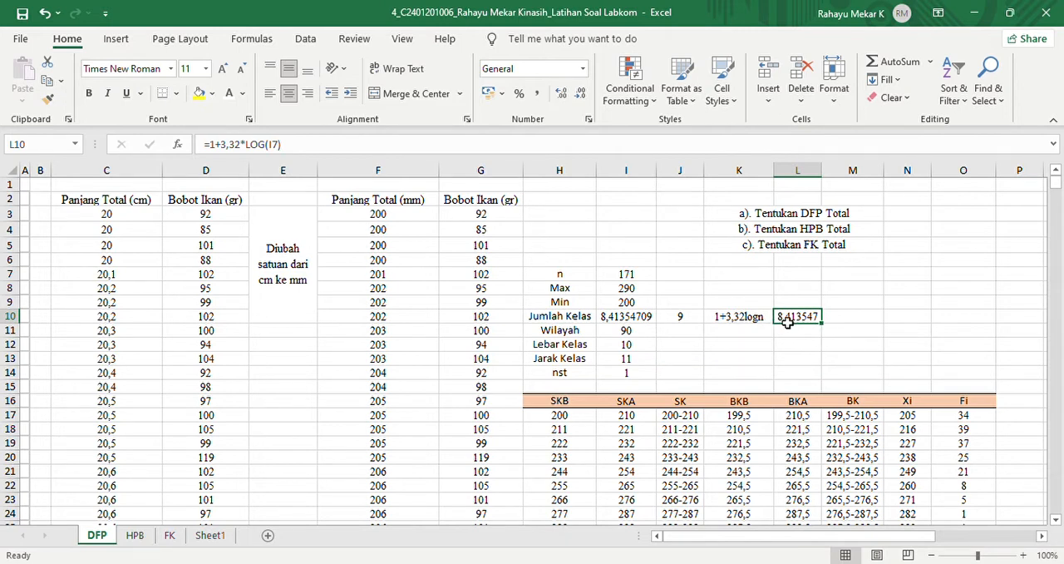
{"action": "left_click", "coordinate": [692, 323]}
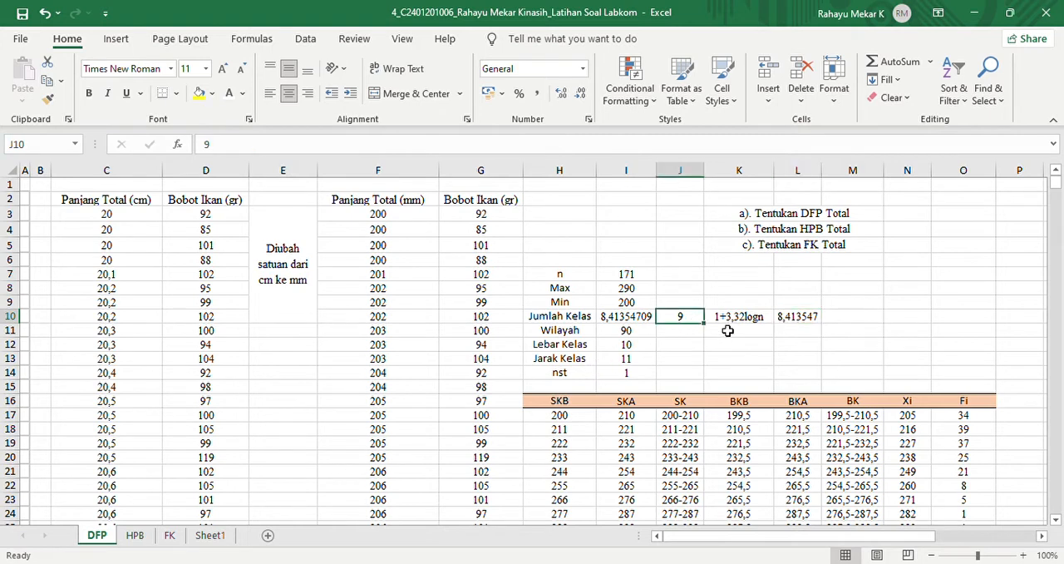
- Examine the Wilayah formula in cell I11 together with the Max and Min cells it uses
{"action": "left_click", "coordinate": [562, 333]}
{"action": "left_click", "coordinate": [627, 335]}
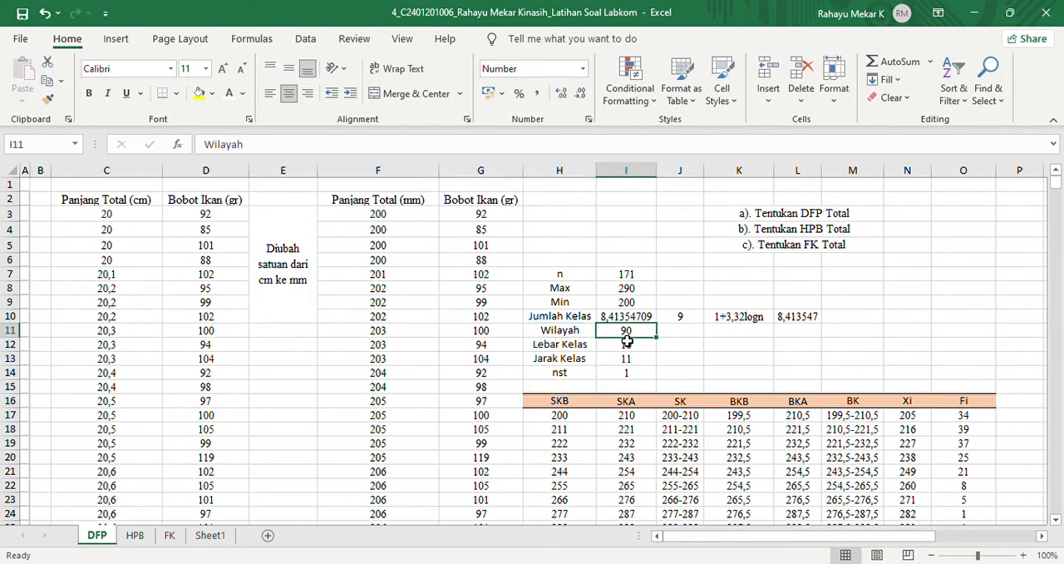
{"action": "left_click", "coordinate": [609, 291]}
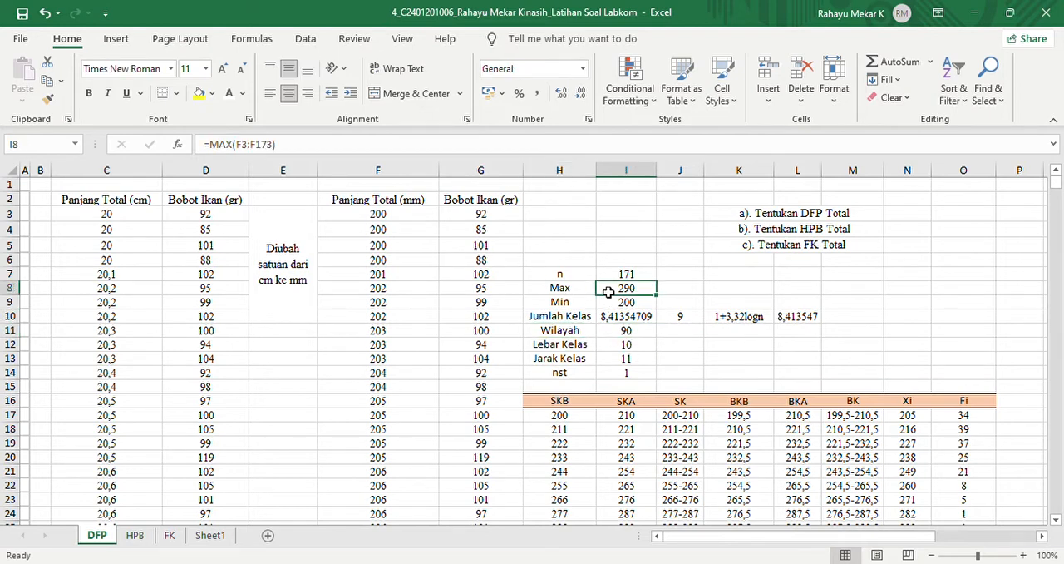
{"action": "left_click", "coordinate": [624, 305]}
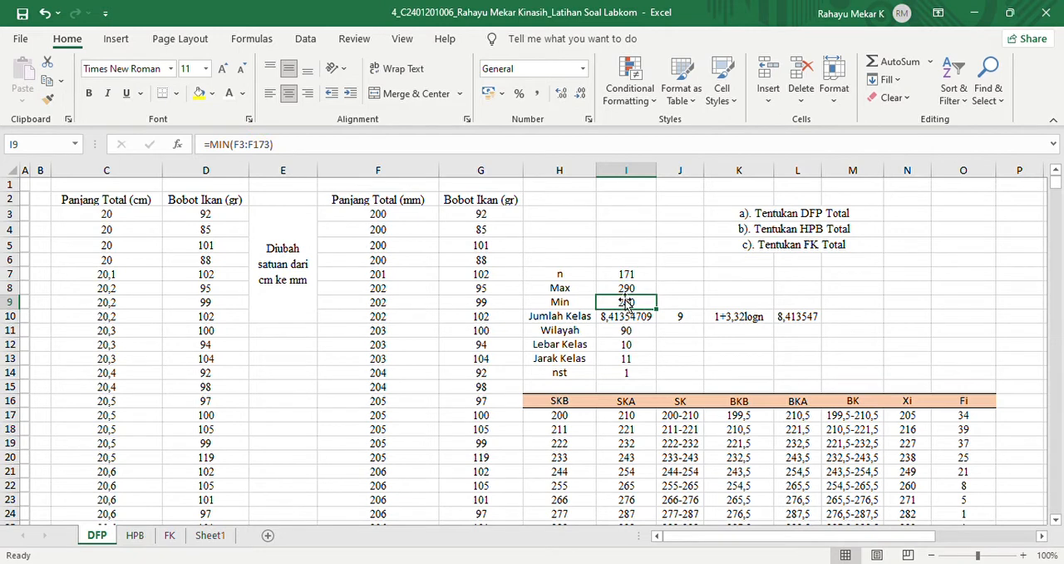
{"action": "left_click", "coordinate": [626, 331]}
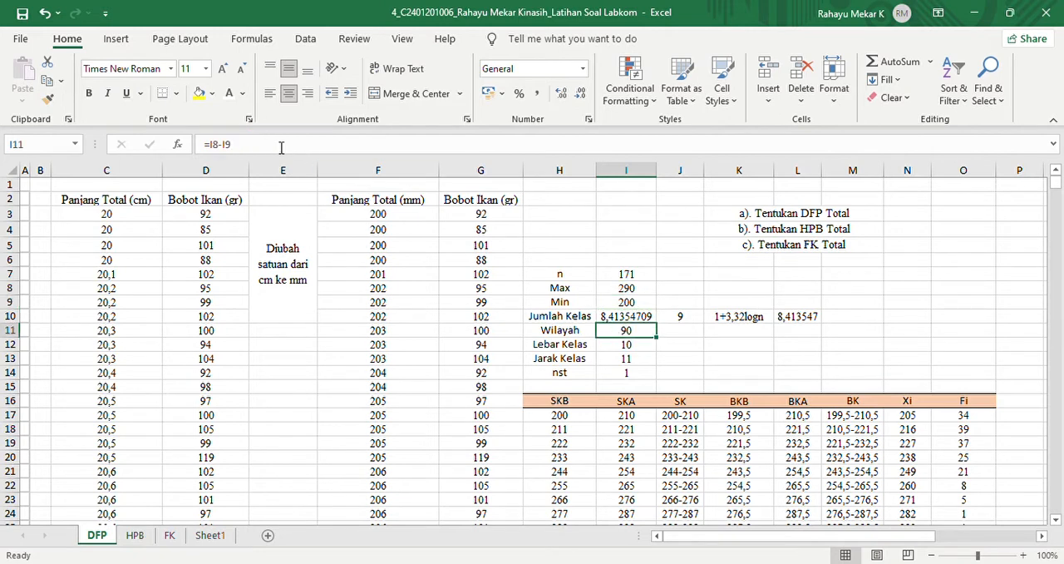
{"action": "left_click", "coordinate": [232, 146]}
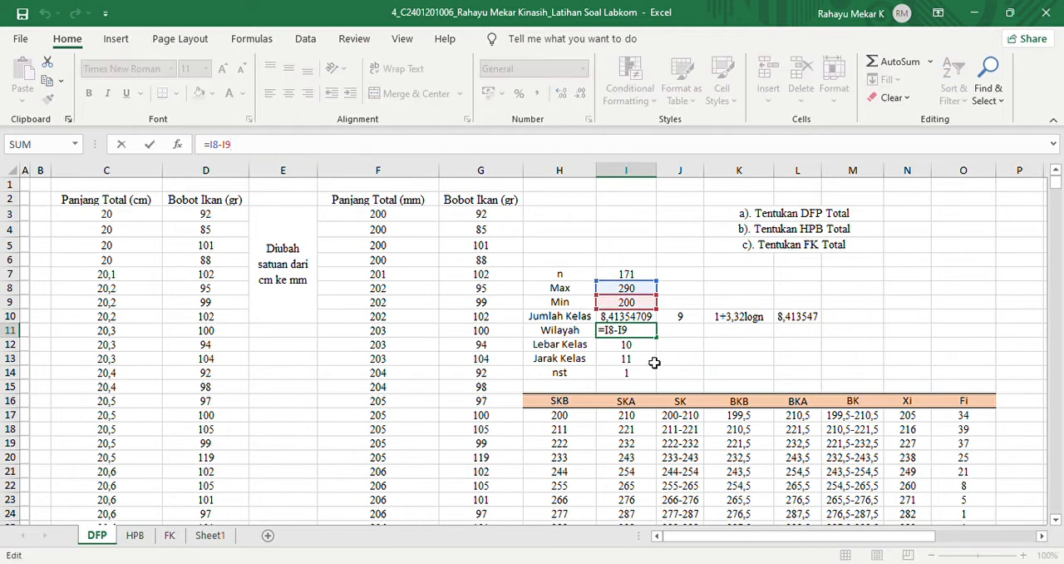
{"action": "key", "text": "Return"}
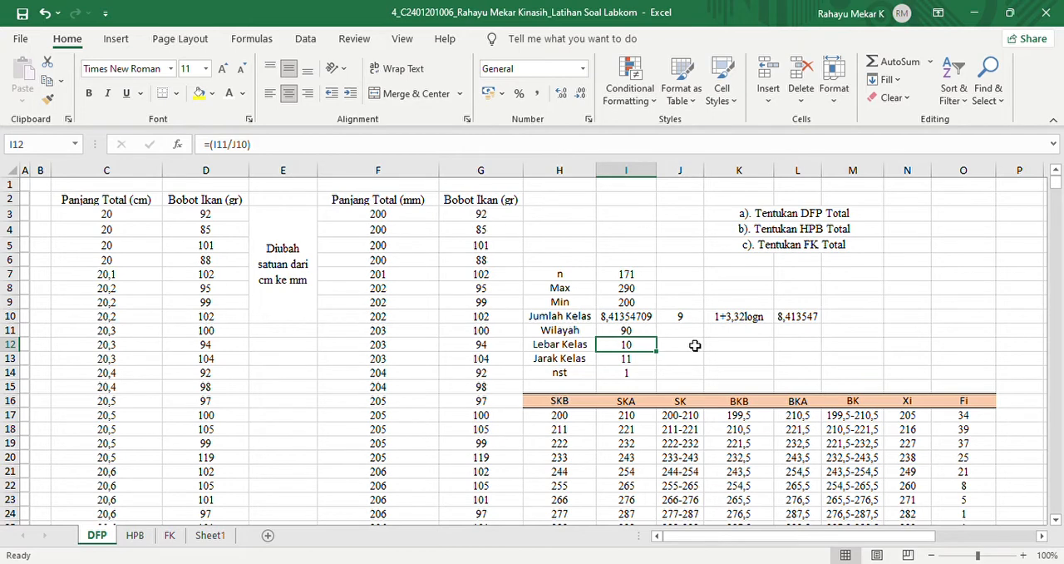
- Calculate the class width in cell J12 as =I11/J10, dividing Wilayah by the rounded number of classes
{"action": "left_click", "coordinate": [557, 333]}
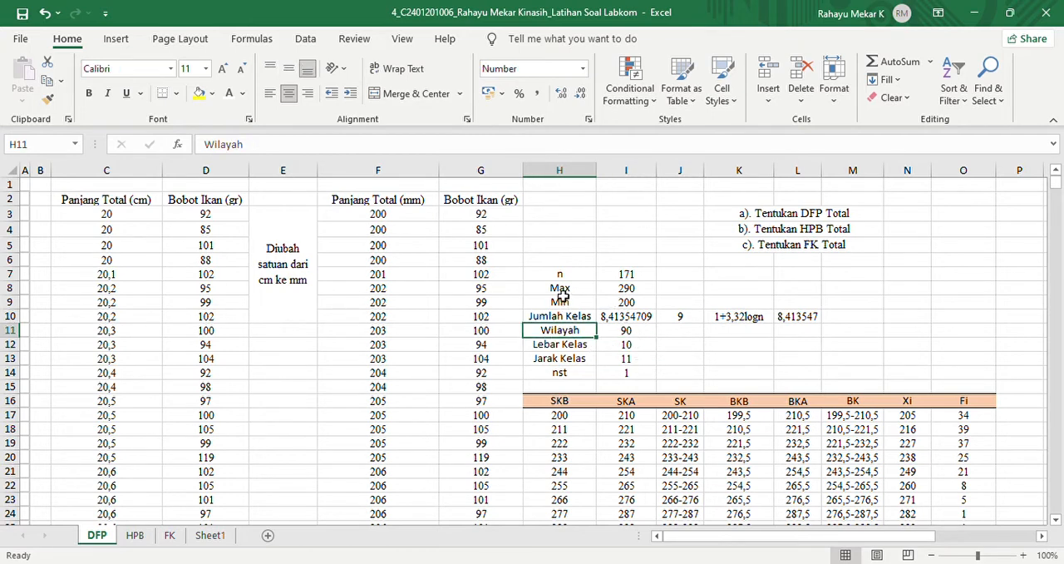
{"action": "left_click", "coordinate": [678, 348]}
{"action": "type", "text": "="}
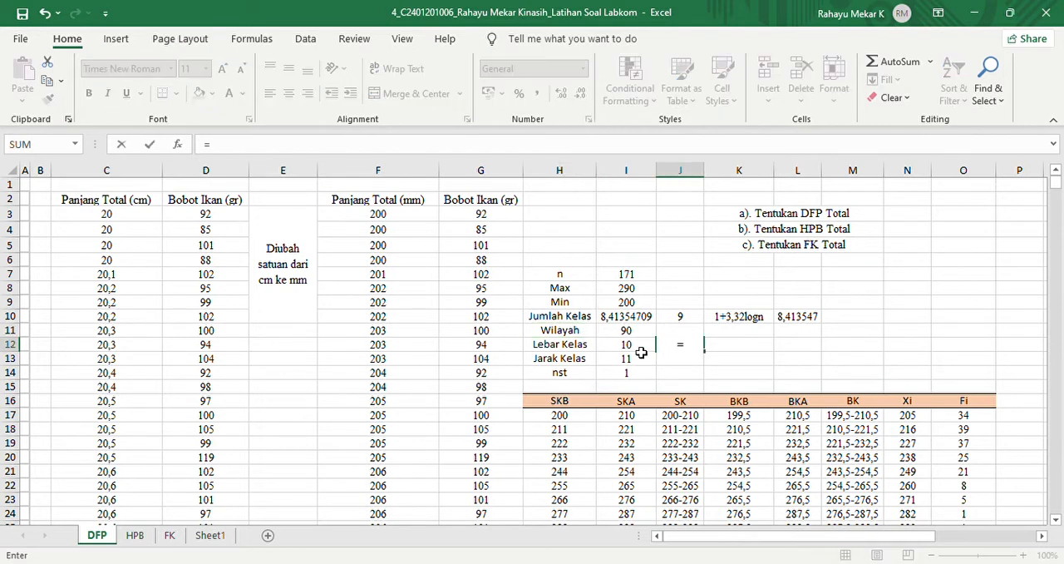
{"action": "left_click", "coordinate": [625, 332]}
{"action": "type", "text": "/"}
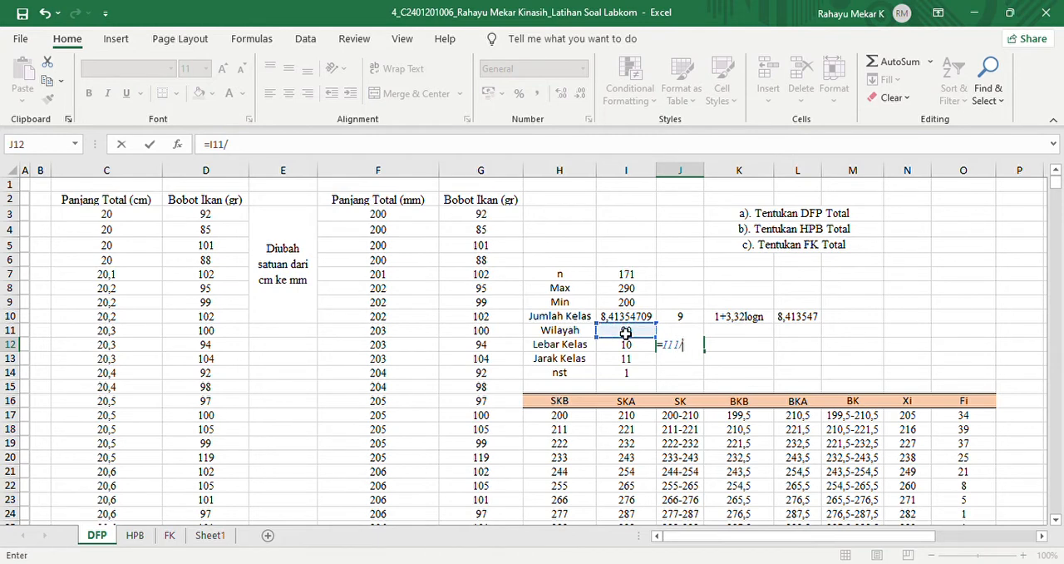
{"action": "left_click", "coordinate": [687, 321]}
{"action": "key", "text": "Return"}
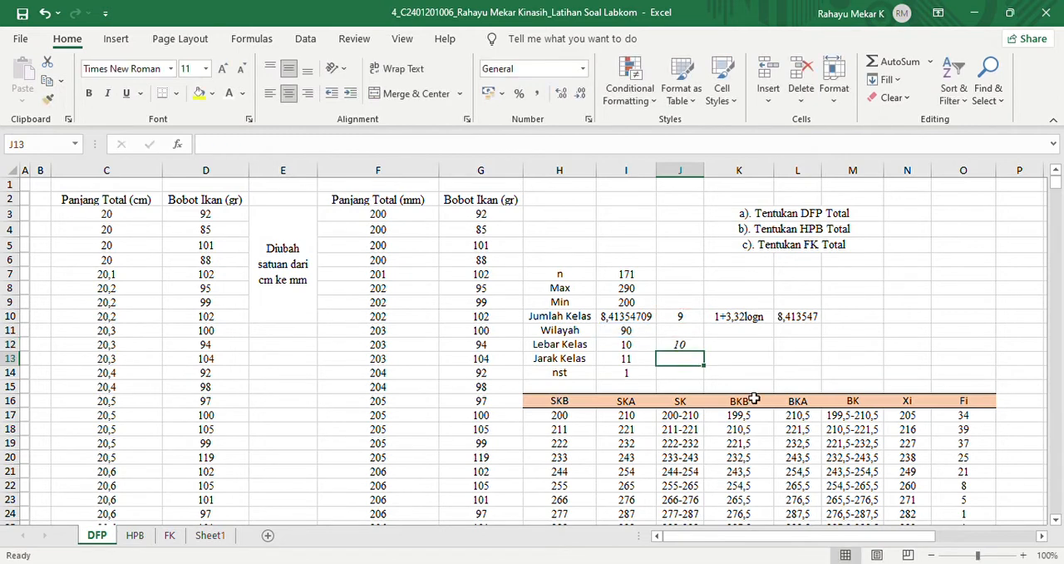
- Remove the italic formatting from the class width result in cell J12
{"action": "left_click", "coordinate": [679, 345]}
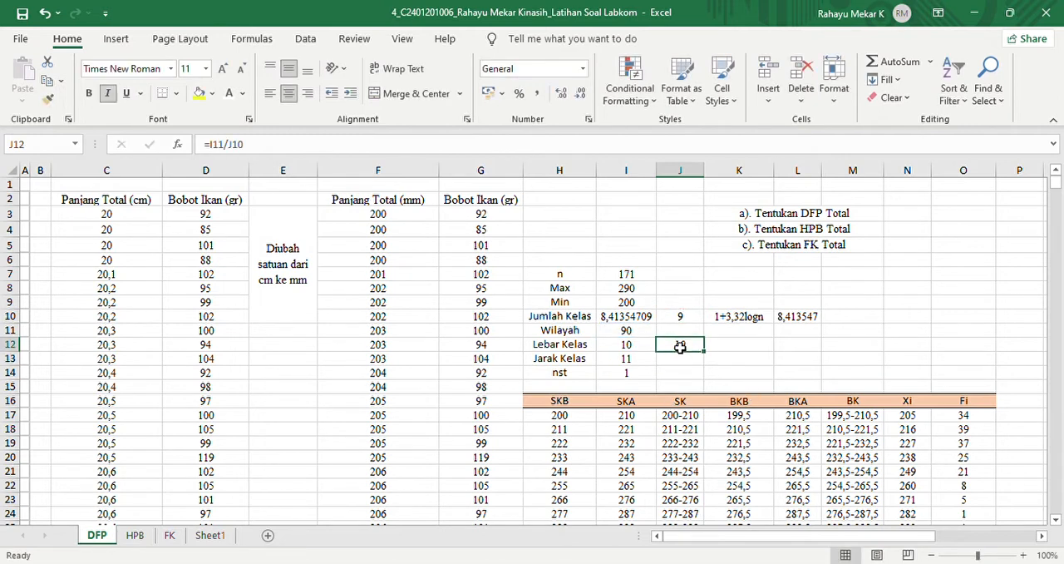
{"action": "left_click", "coordinate": [108, 92]}
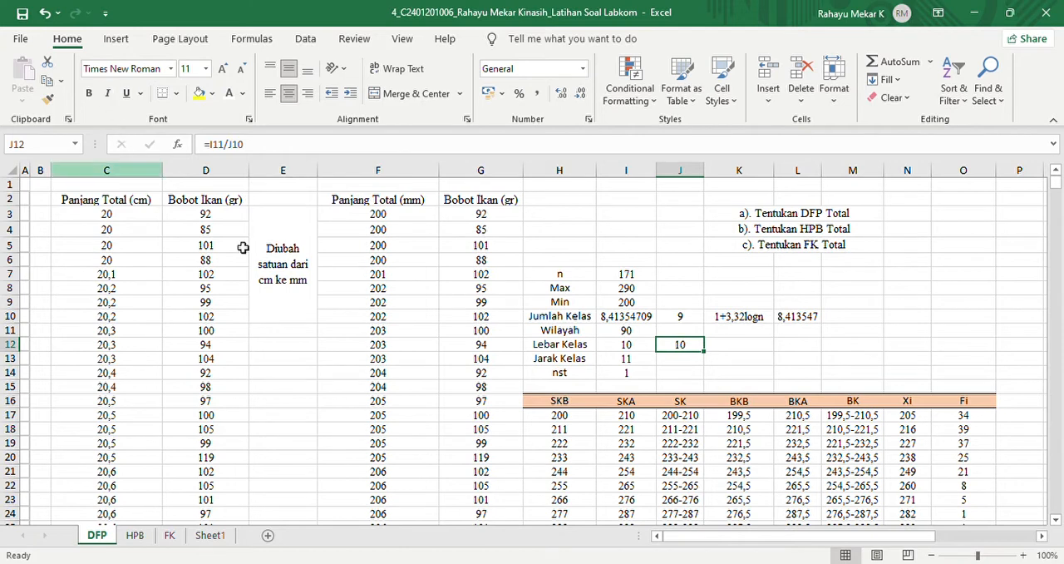
- Examine the Jarak Kelas, Lebar Kelas and nst cells together with the first total length in F3
{"action": "left_click", "coordinate": [564, 360]}
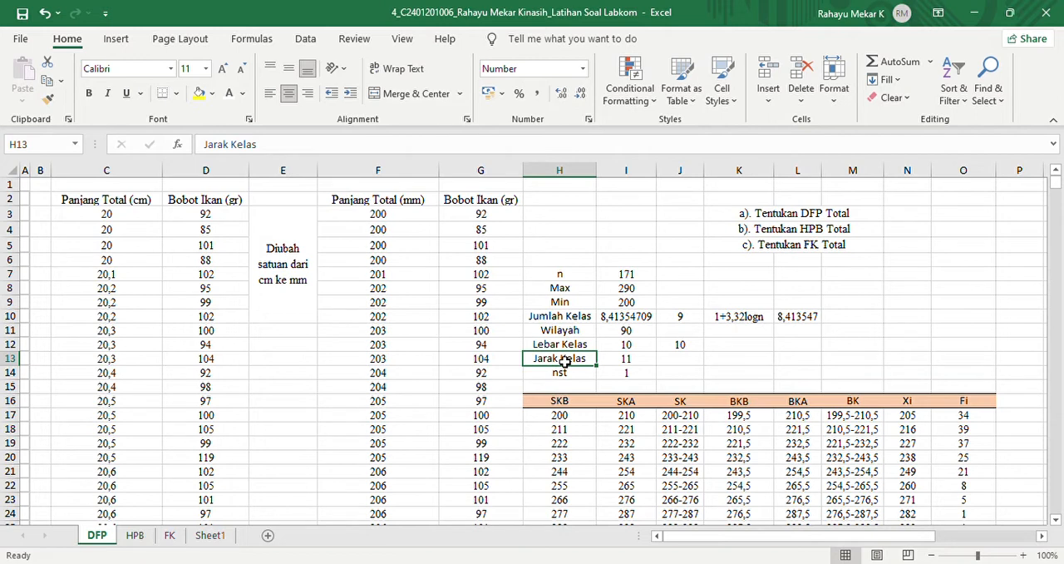
{"action": "left_click", "coordinate": [631, 349]}
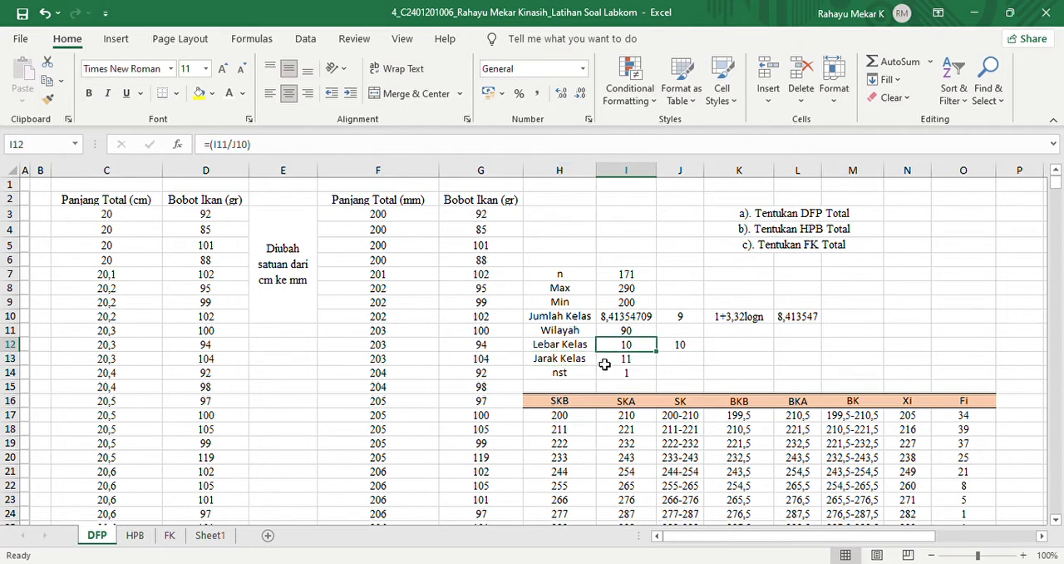
{"action": "left_click", "coordinate": [615, 374]}
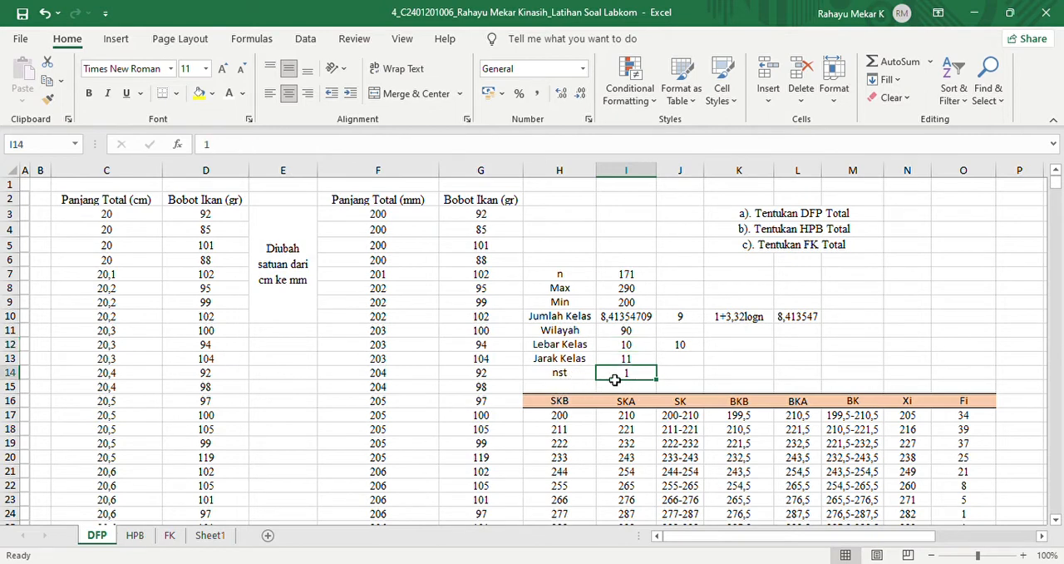
{"action": "mouse_move", "coordinate": [383, 217]}
{"action": "left_mouse_down"}
{"action": "mouse_move", "coordinate": [422, 311]}
{"action": "mouse_move", "coordinate": [416, 233]}
{"action": "mouse_move", "coordinate": [385, 223]}
{"action": "mouse_move", "coordinate": [397, 261]}
{"action": "mouse_move", "coordinate": [423, 279]}
{"action": "mouse_move", "coordinate": [391, 218]}
{"action": "left_mouse_up"}
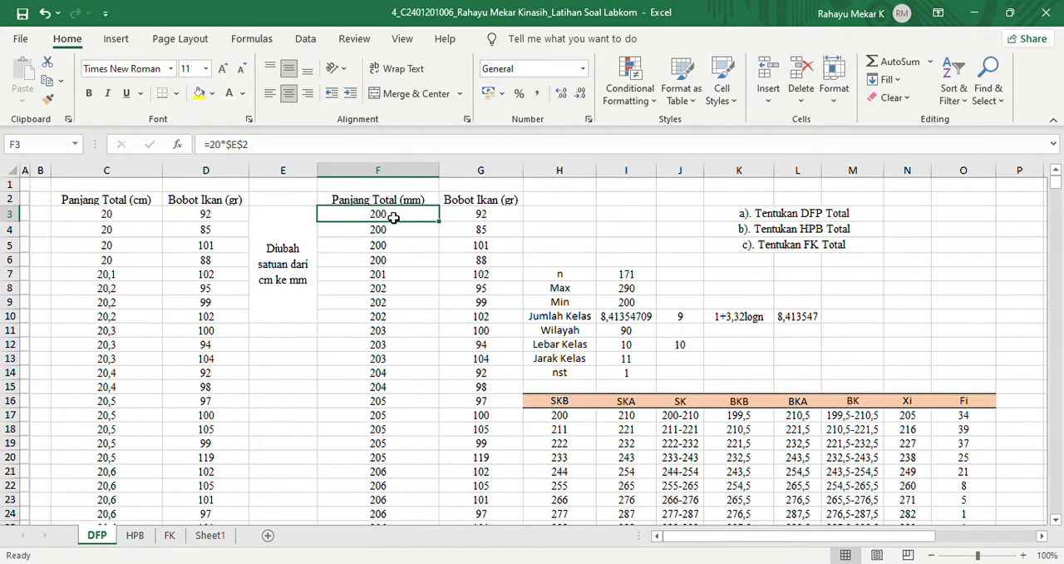
{"action": "left_click", "coordinate": [622, 377]}
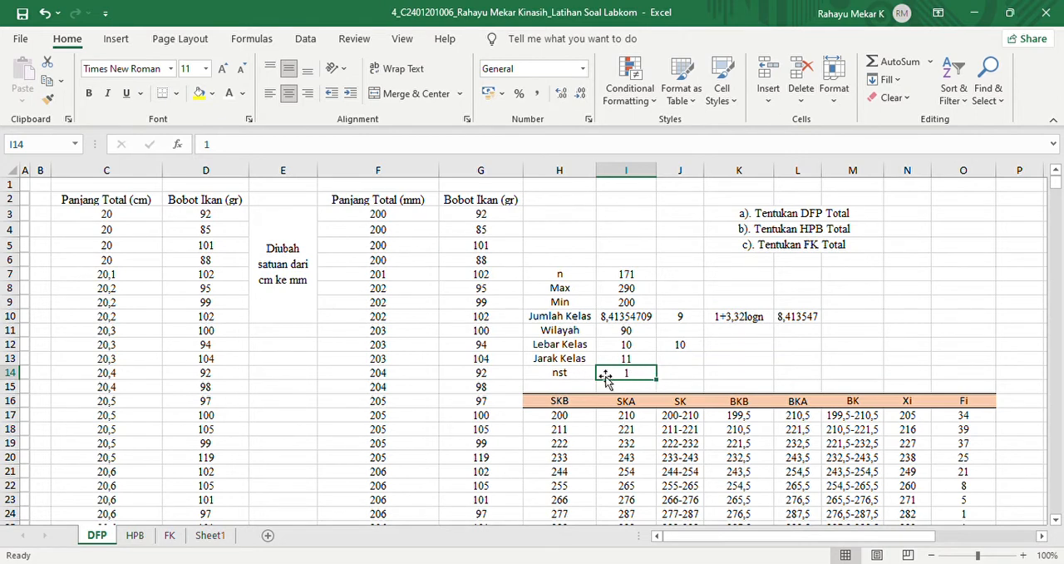
{"action": "left_click", "coordinate": [650, 364]}
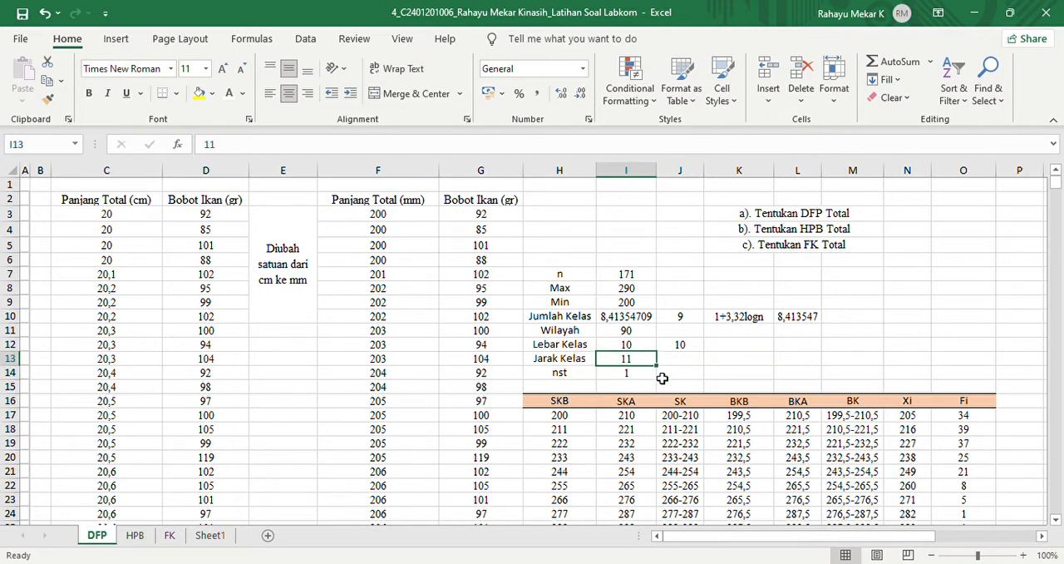
{"action": "left_click", "coordinate": [678, 348]}
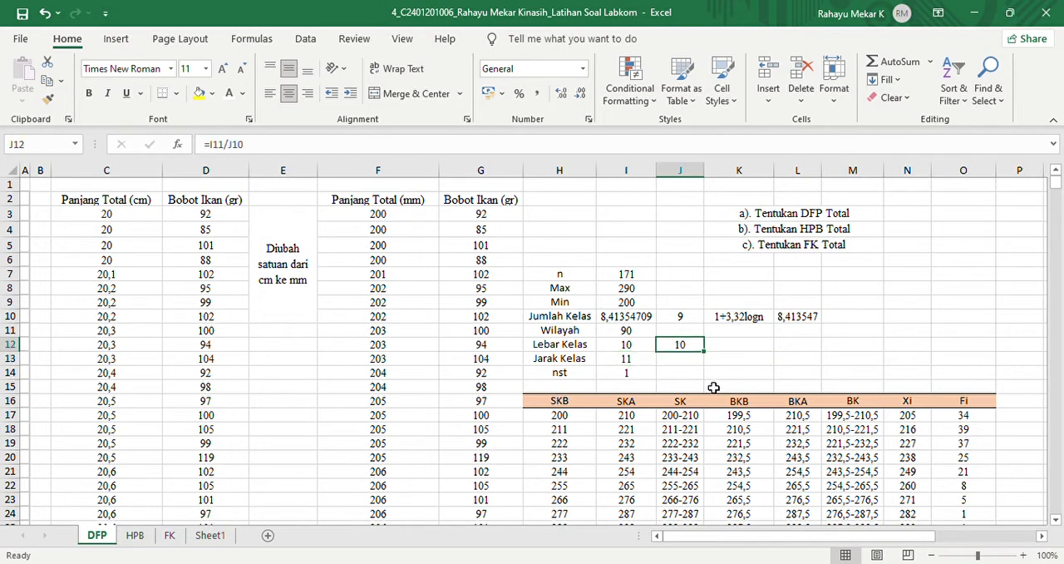
- Compare the first SKB value in cell H17 of the class table with the Min cell I9
{"action": "scroll", "coordinate": [1058, 187], "scroll_direction": "down", "scroll_amount": 5}
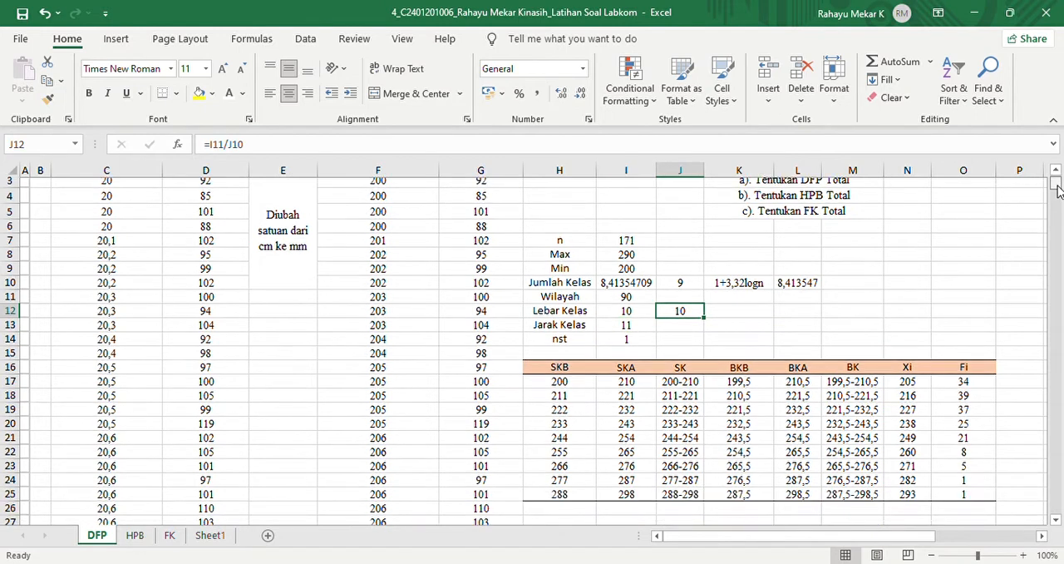
{"action": "scroll", "coordinate": [1057, 187], "scroll_direction": "up", "scroll_amount": 5}
{"action": "scroll", "coordinate": [1058, 187], "scroll_direction": "down", "scroll_amount": 3}
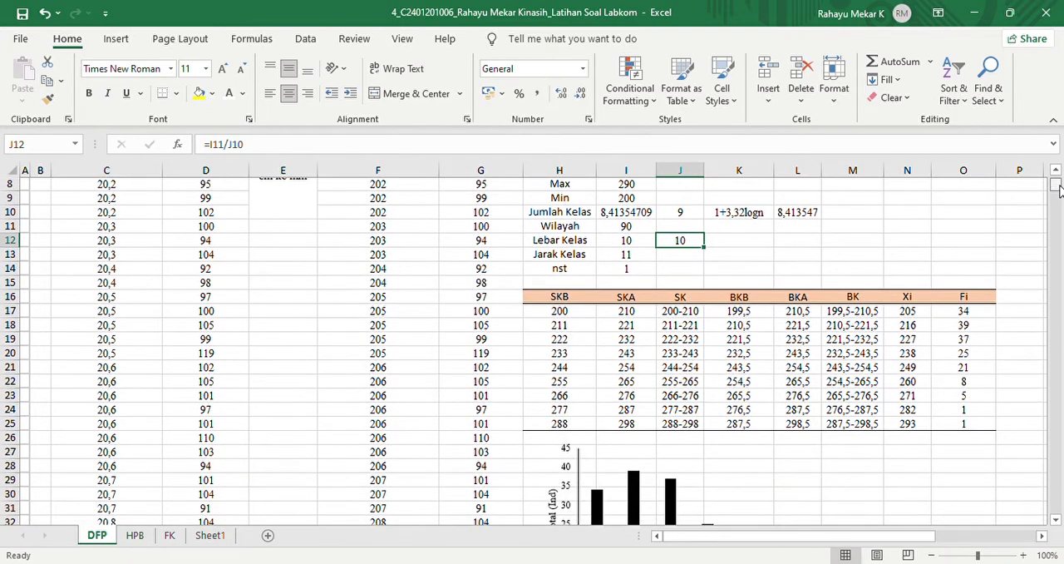
{"action": "scroll", "coordinate": [1058, 187], "scroll_direction": "up", "scroll_amount": 3}
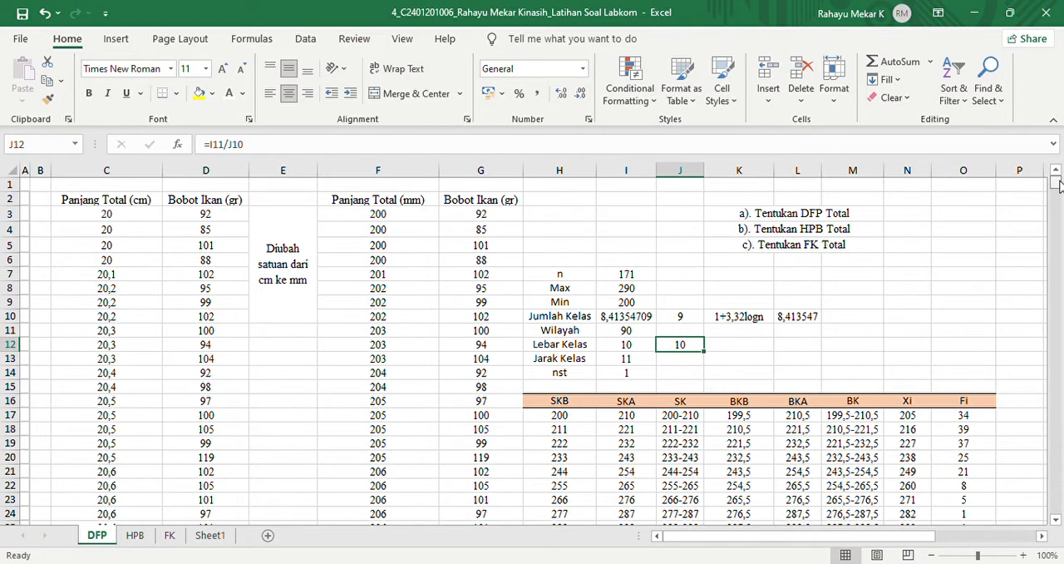
{"action": "scroll", "coordinate": [1058, 184], "scroll_direction": "down", "scroll_amount": 1}
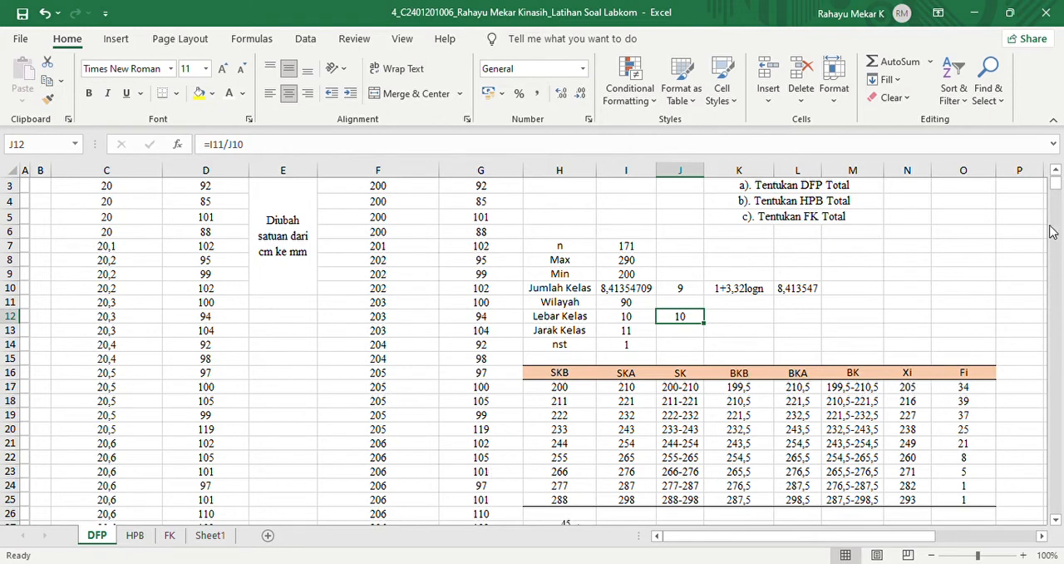
{"action": "left_click", "coordinate": [566, 391]}
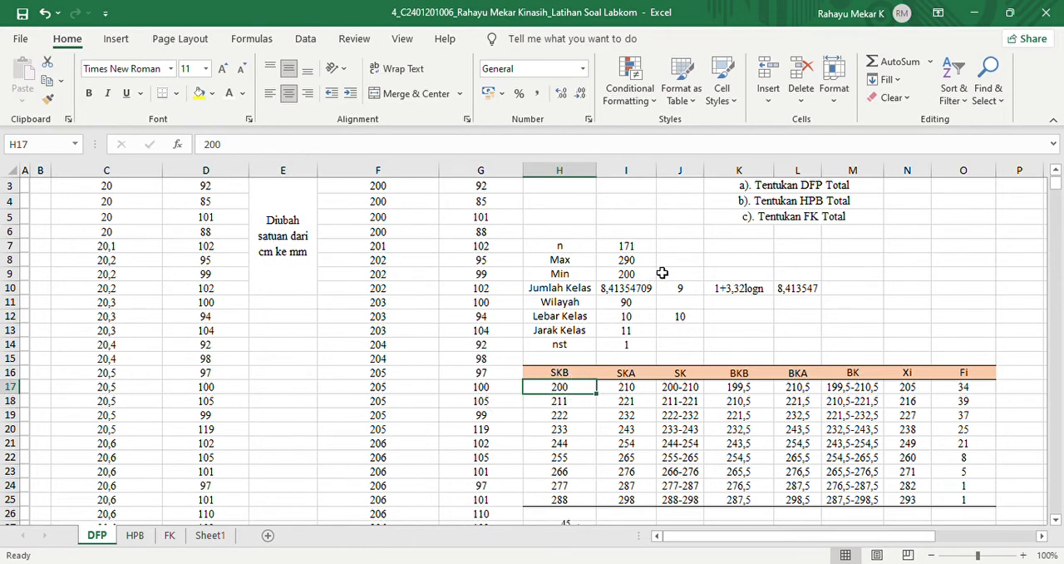
{"action": "left_click", "coordinate": [623, 274]}
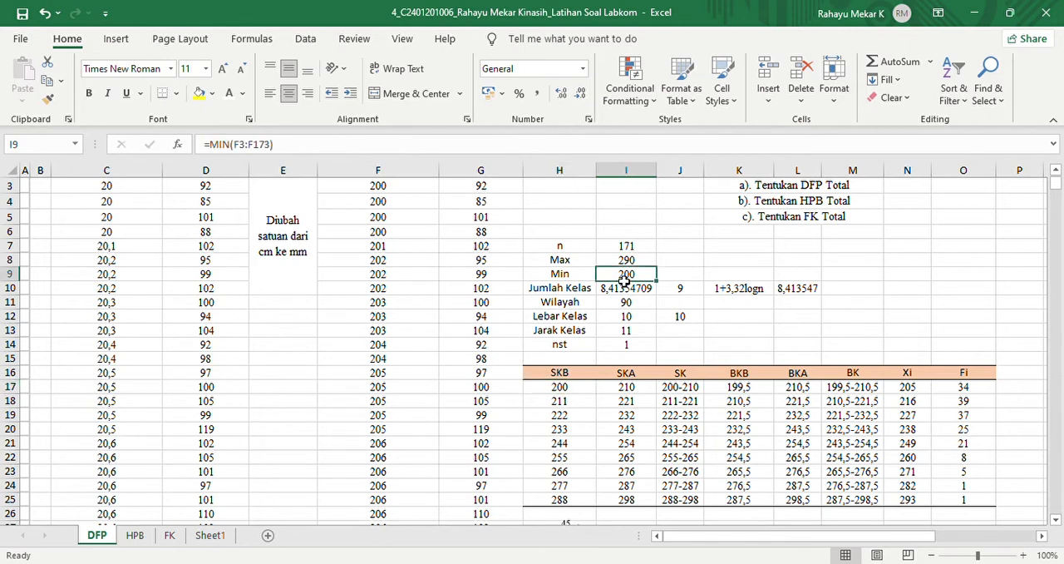
{"action": "left_click", "coordinate": [561, 393]}
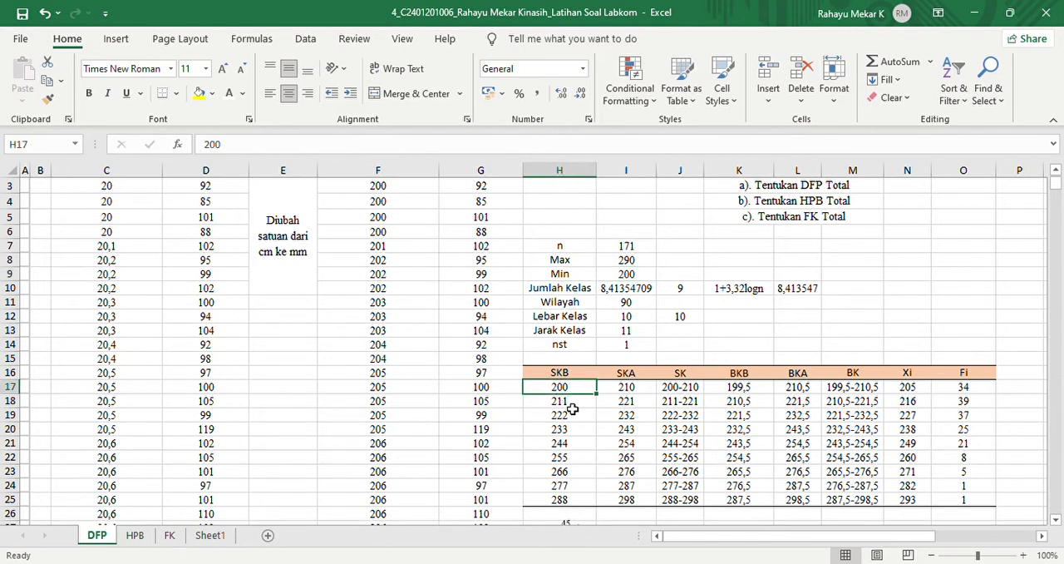
- Examine the second SKB formula in cell H18 against the first limit in H17 and the Jarak Kelas value
{"action": "left_click", "coordinate": [575, 405]}
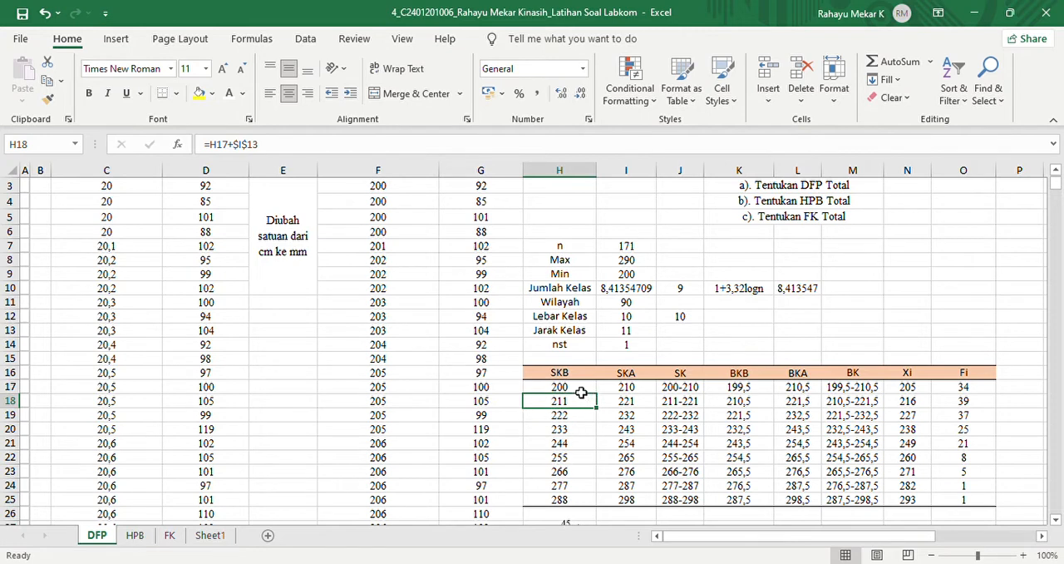
{"action": "left_click", "coordinate": [574, 388]}
{"action": "left_click", "coordinate": [563, 404]}
{"action": "left_click", "coordinate": [581, 391]}
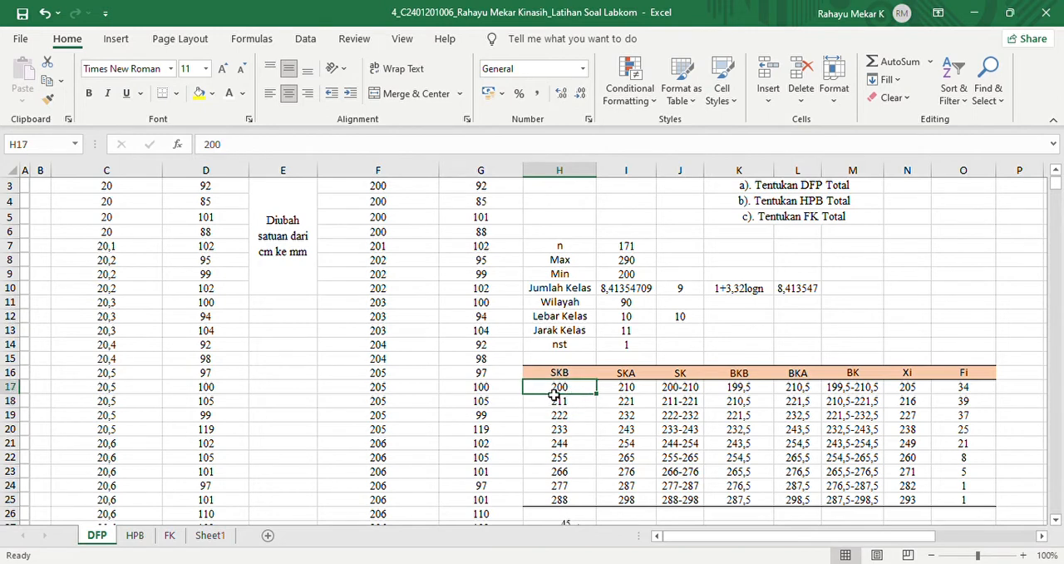
{"action": "left_click", "coordinate": [558, 404]}
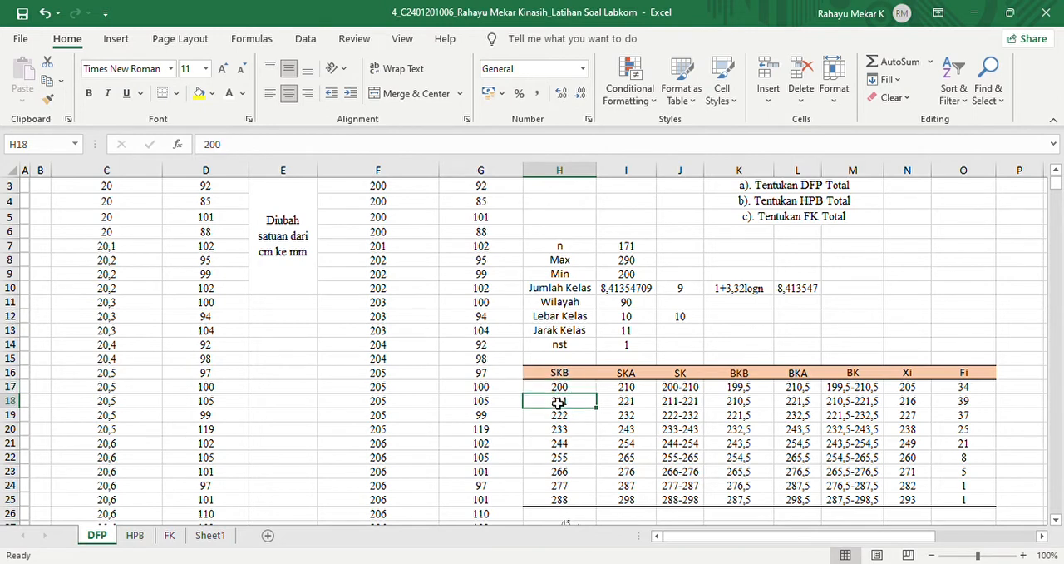
{"action": "left_click", "coordinate": [628, 341]}
{"action": "type", "text": "1"}
{"action": "left_click", "coordinate": [559, 404]}
- Re-enter the second SKB formula in cell H18 as =H17+$I$13, with an absolute reference to Jarak Kelas
{"action": "left_click", "coordinate": [328, 153]}
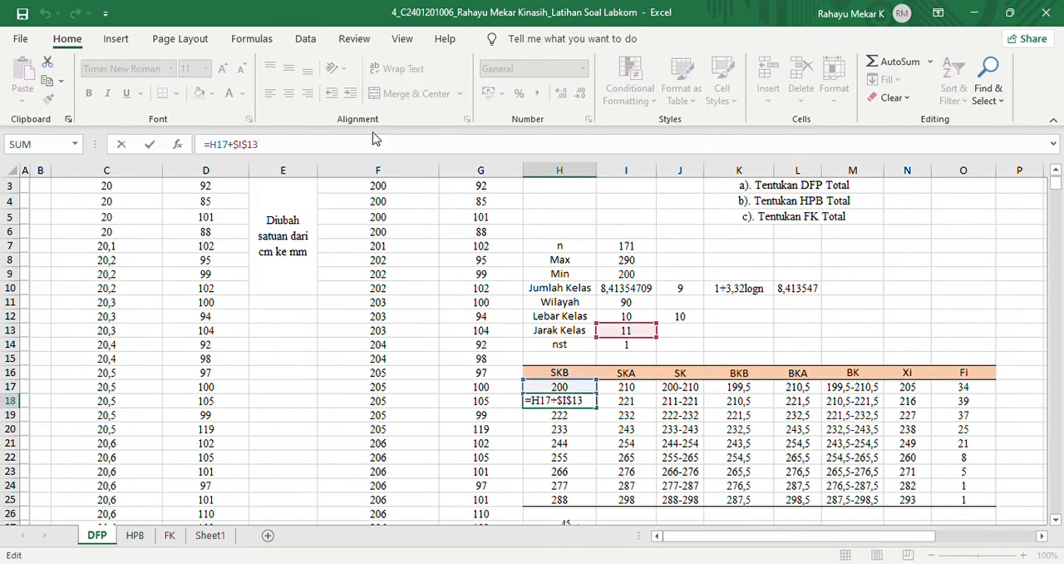
{"action": "left_click_drag", "start_coordinate": [217, 150], "coordinate": [266, 147]}
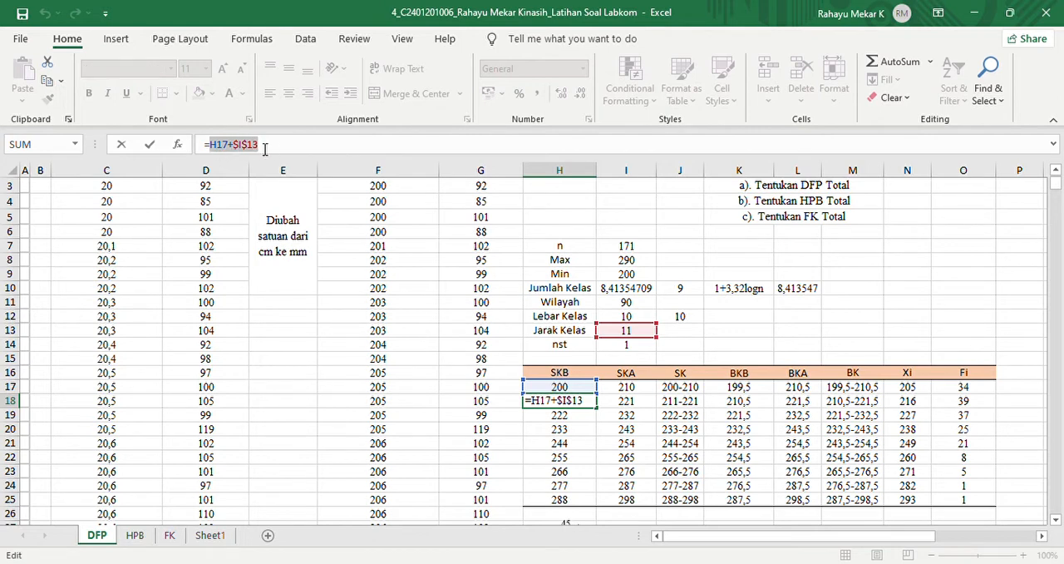
{"action": "left_click", "coordinate": [265, 147]}
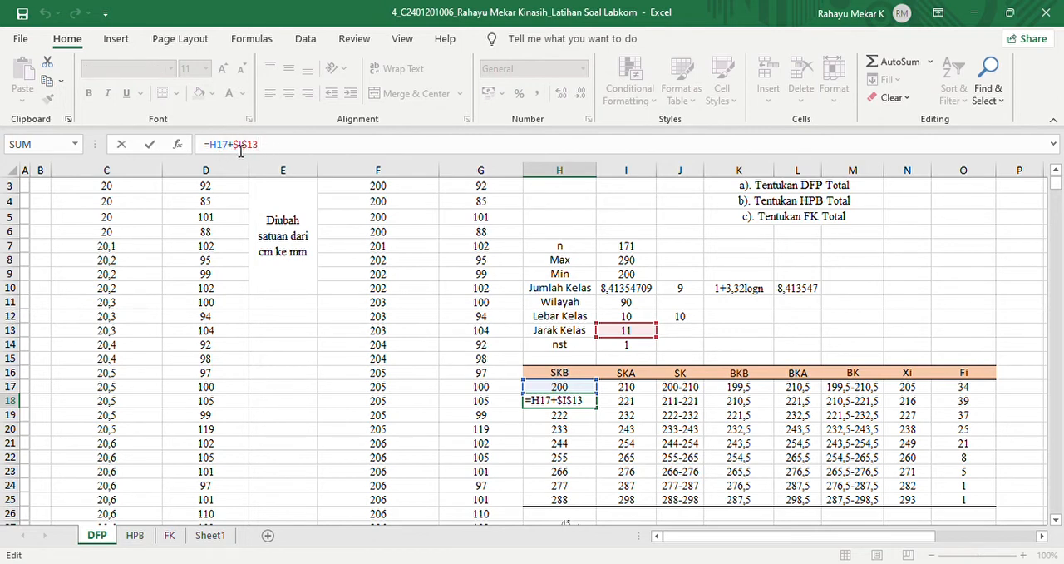
{"action": "left_click_drag", "start_coordinate": [241, 149], "coordinate": [266, 151]}
{"action": "left_click", "coordinate": [269, 151]}
{"action": "key", "text": "BackSpace"}
{"action": "key", "text": "BackSpace"}
{"action": "key", "text": "BackSpace"}
{"action": "key", "text": "BackSpace"}
{"action": "key", "text": "BackSpace"}
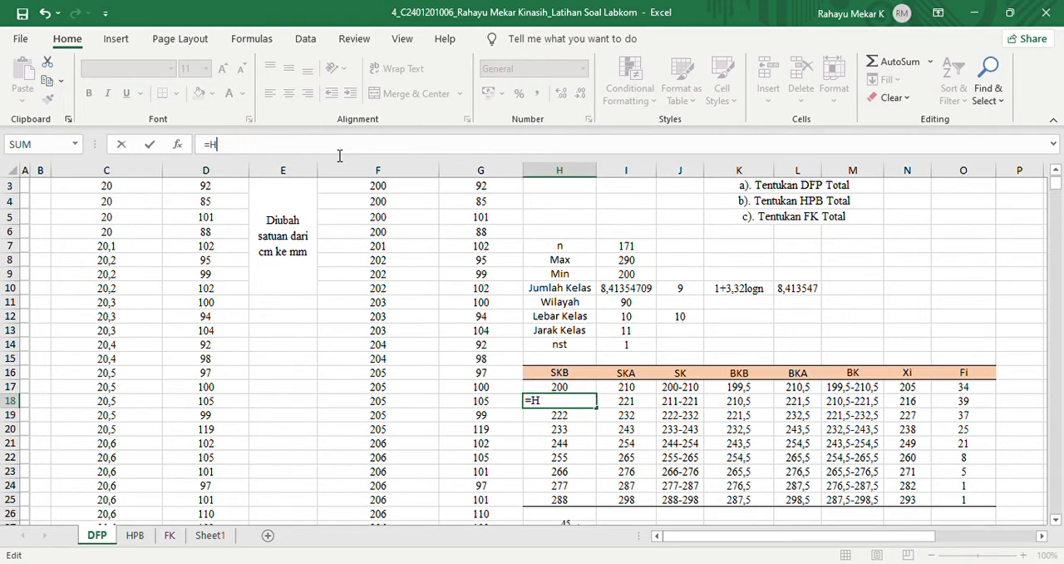
{"action": "left_click", "coordinate": [573, 389]}
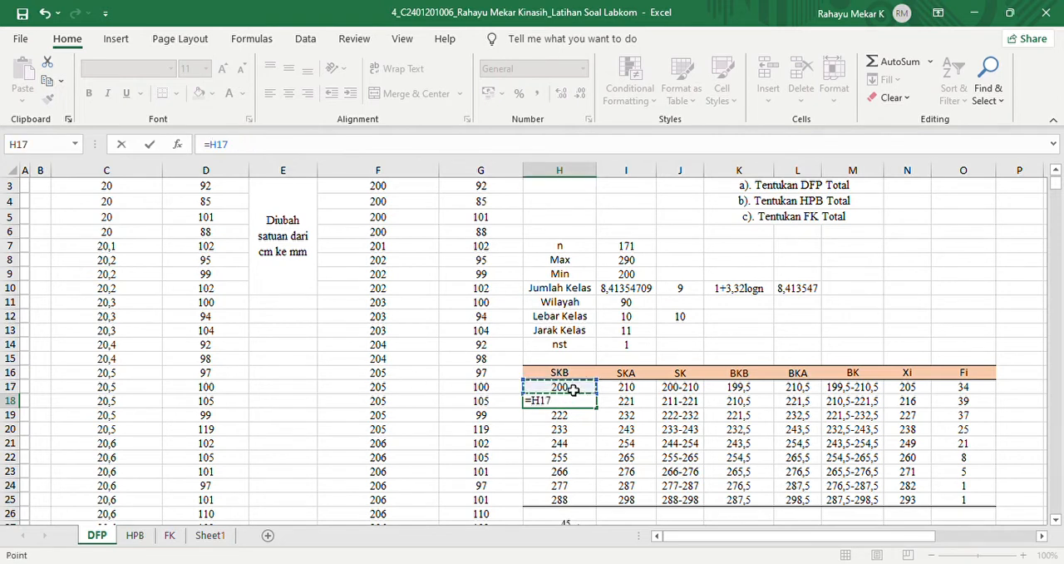
{"action": "type", "text": "+"}
{"action": "left_click", "coordinate": [631, 333]}
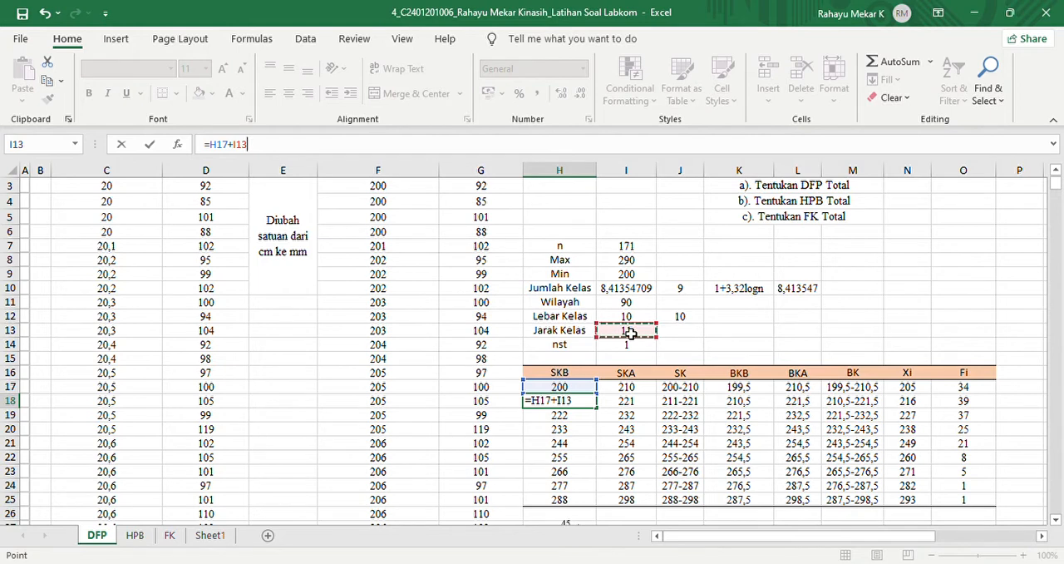
{"action": "key", "text": "F4"}
{"action": "key", "text": "Return"}
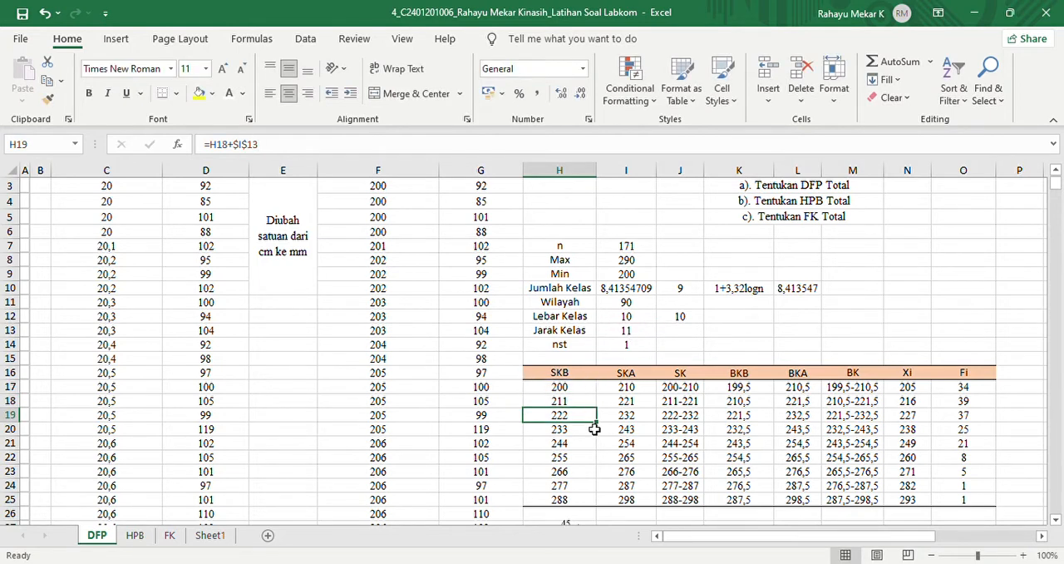
- Copy the SKB formula from H18 down through cell H25
{"action": "left_click", "coordinate": [560, 403]}
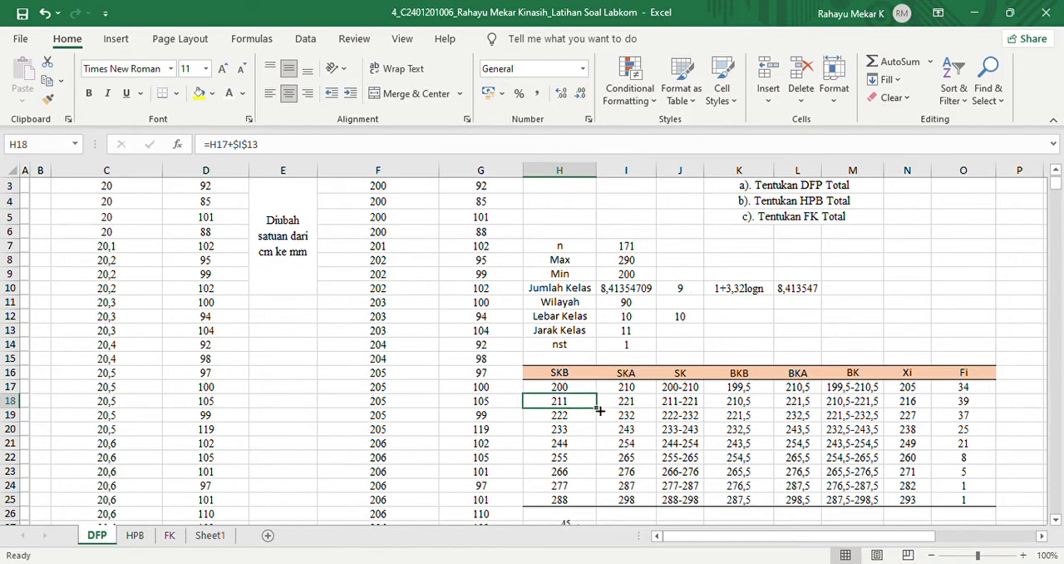
{"action": "left_click_drag", "start_coordinate": [597, 408], "coordinate": [596, 507]}
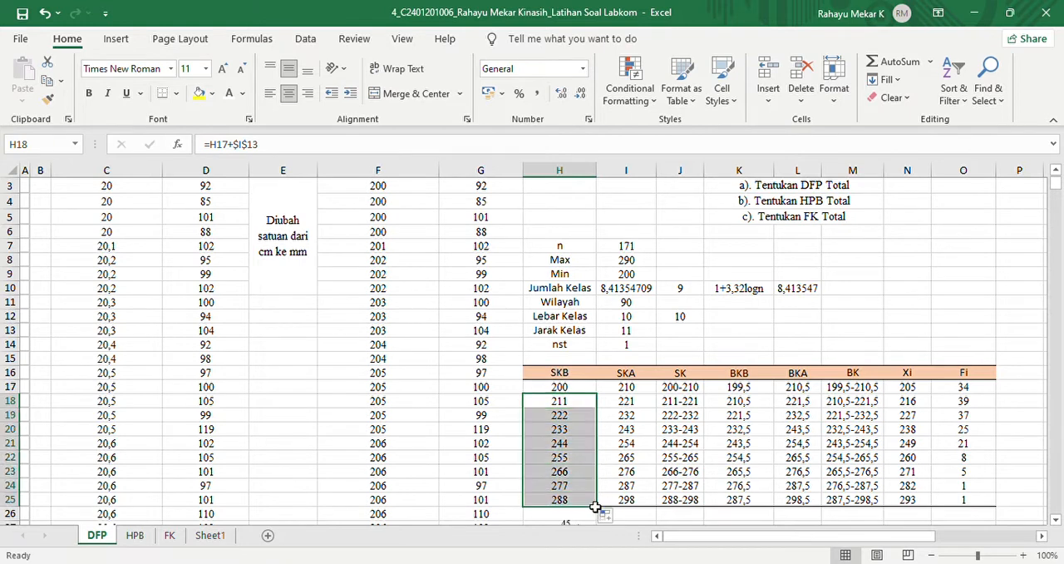
- Examine the absolute $I$13 reference in the copied SKB formula in H19 and check the last class in H25
{"action": "left_click", "coordinate": [559, 418]}
{"action": "left_click", "coordinate": [291, 151]}
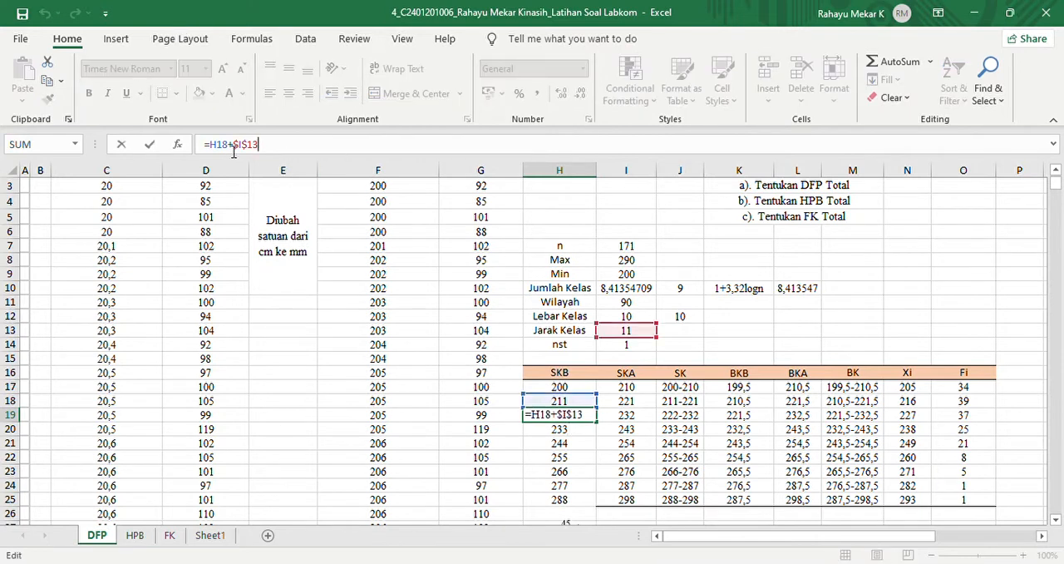
{"action": "left_click_drag", "start_coordinate": [235, 148], "coordinate": [269, 155]}
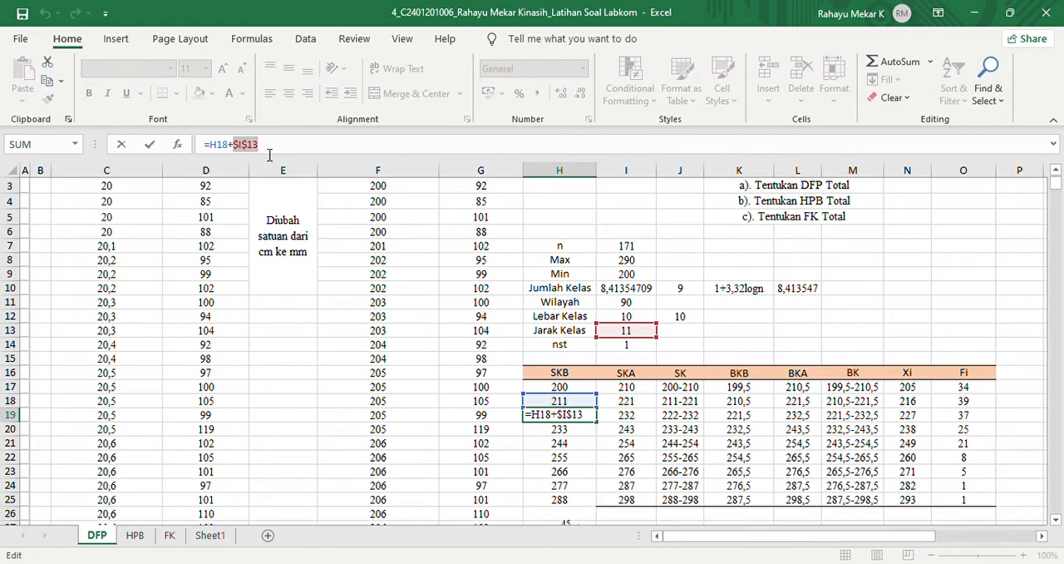
{"action": "key", "text": "Return"}
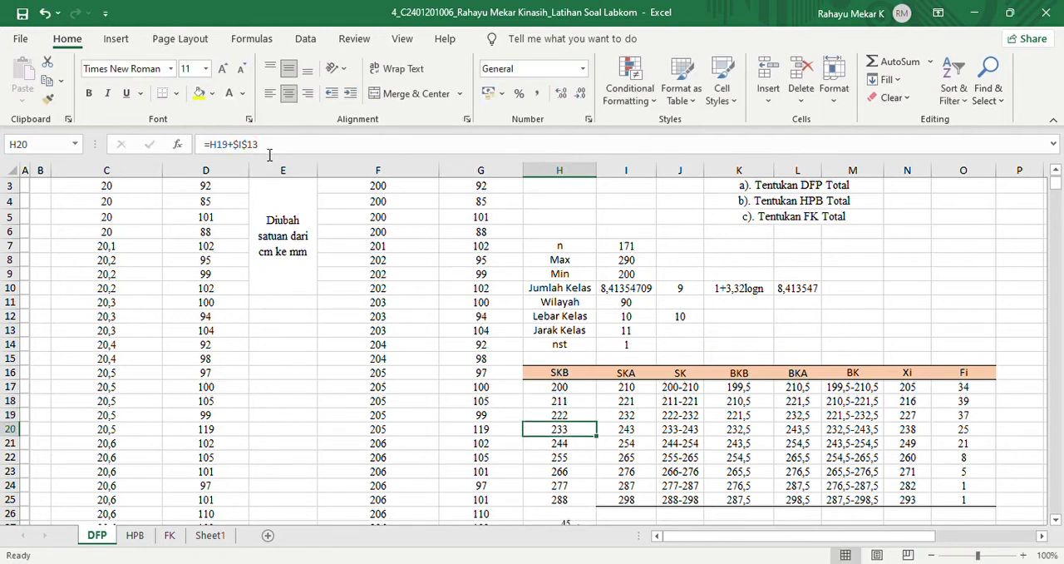
{"action": "left_click", "coordinate": [632, 388]}
{"action": "left_click", "coordinate": [577, 501]}
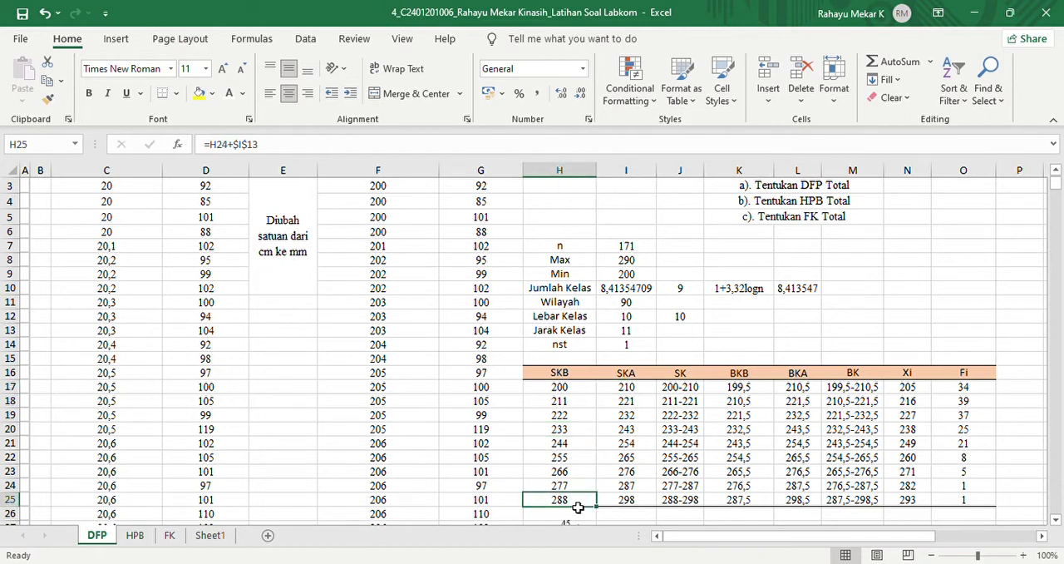
- Examine the first SKA formula in cell I17 and its absolute reference to the Lebar Kelas value
{"action": "left_click", "coordinate": [626, 388]}
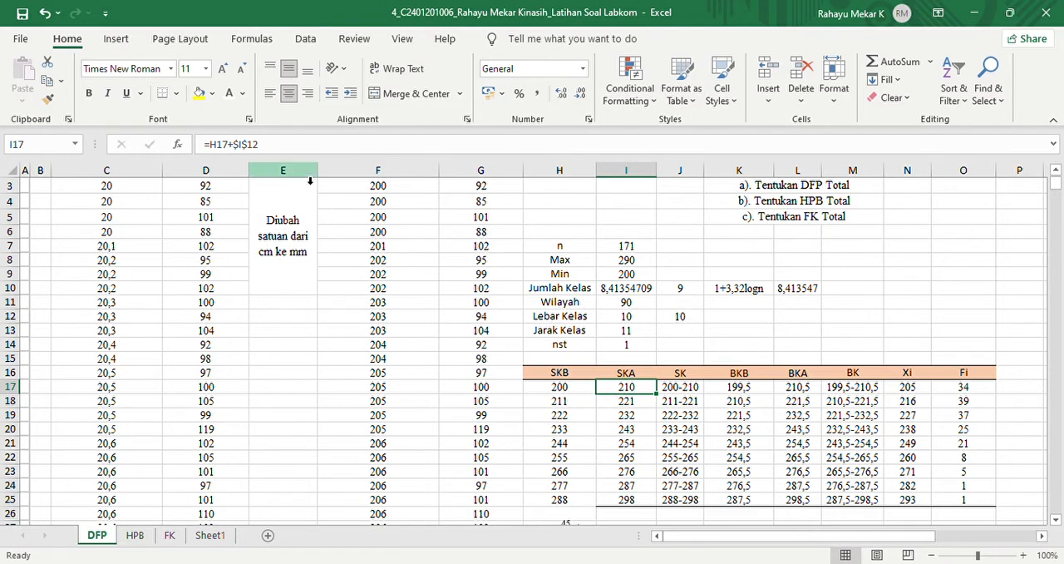
{"action": "left_click", "coordinate": [309, 144]}
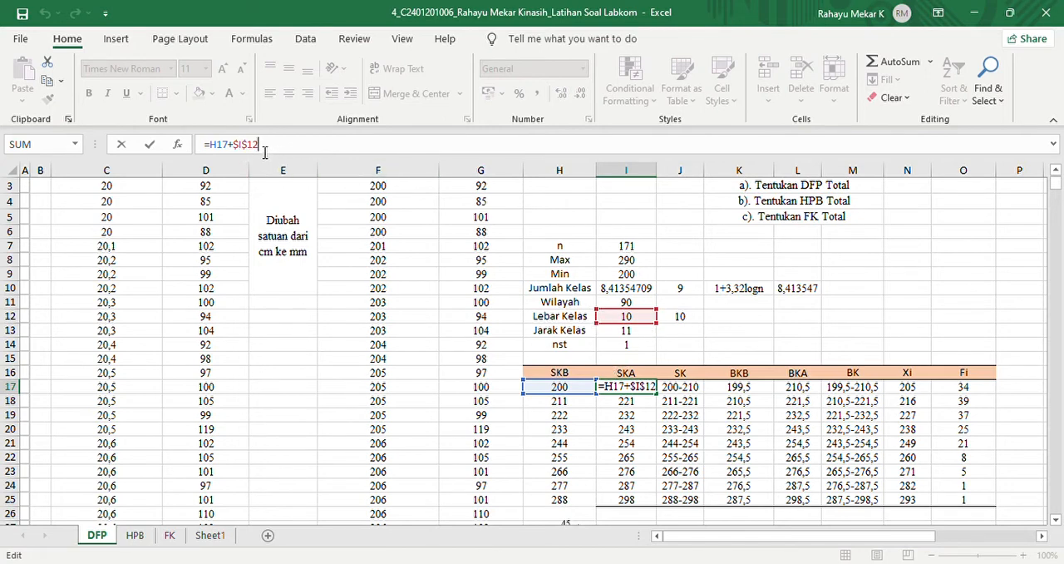
{"action": "mouse_move", "coordinate": [264, 153]}
{"action": "left_mouse_down"}
{"action": "mouse_move", "coordinate": [238, 151]}
{"action": "mouse_move", "coordinate": [318, 152]}
{"action": "mouse_move", "coordinate": [233, 145]}
{"action": "mouse_move", "coordinate": [246, 147]}
{"action": "left_mouse_up"}
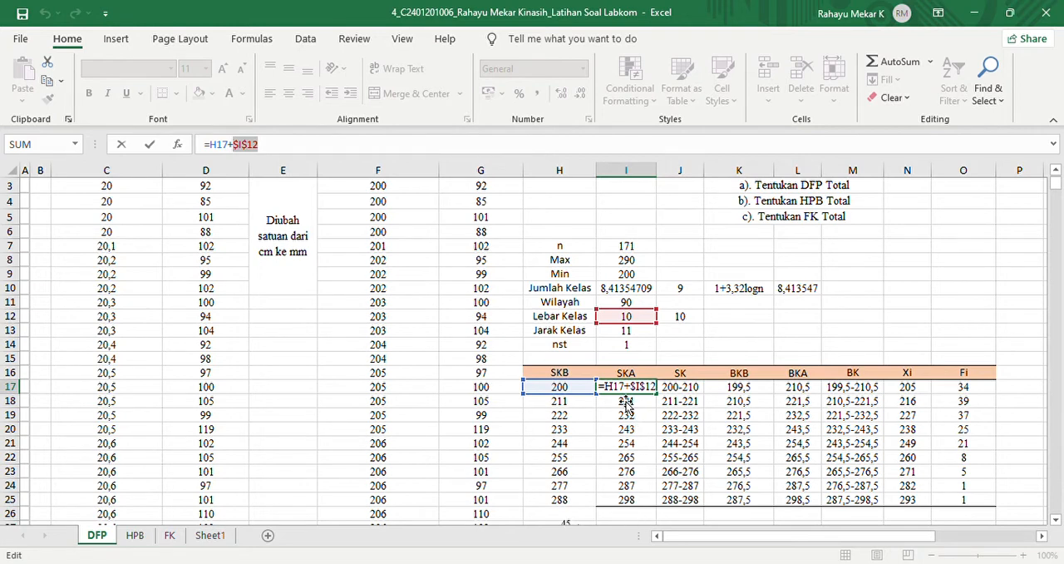
{"action": "key", "text": "Return"}
- Re-enter the first SKA formula in cell I17 as =H17+$I$12, with an absolute reference to Lebar Kelas
{"action": "left_click", "coordinate": [637, 391]}
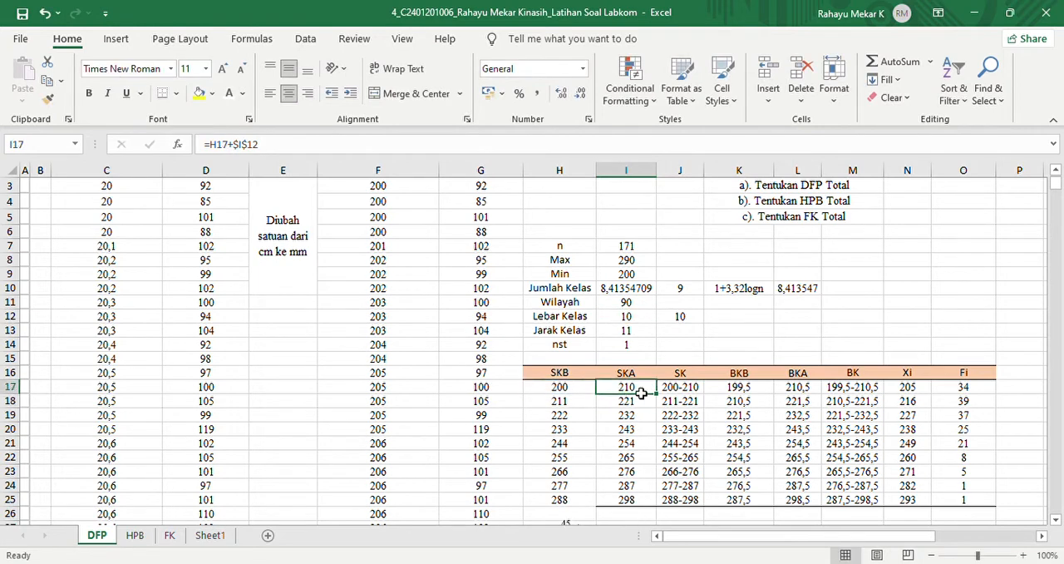
{"action": "double_click", "coordinate": [641, 393]}
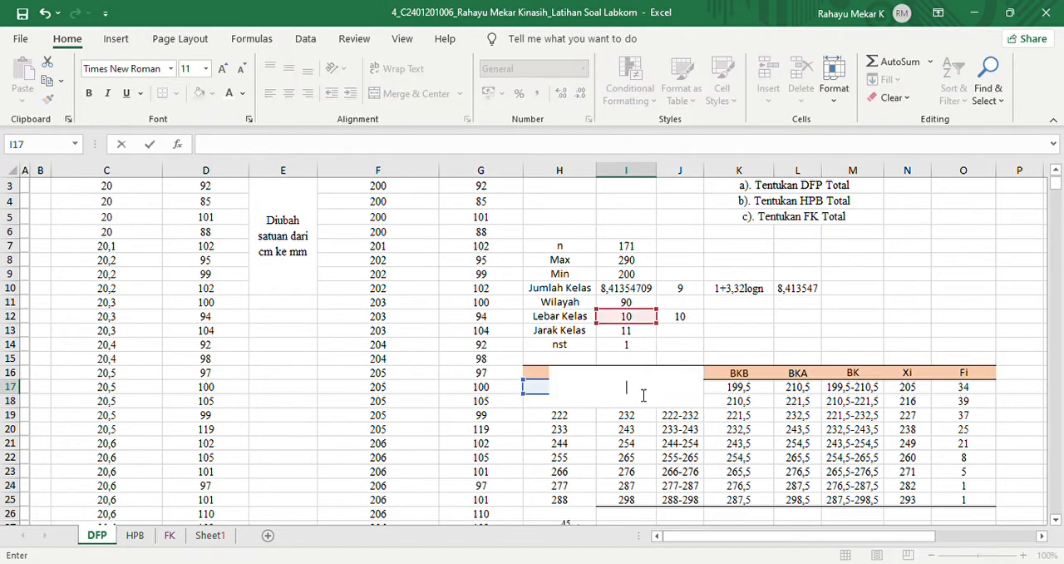
{"action": "type", "text": "="}
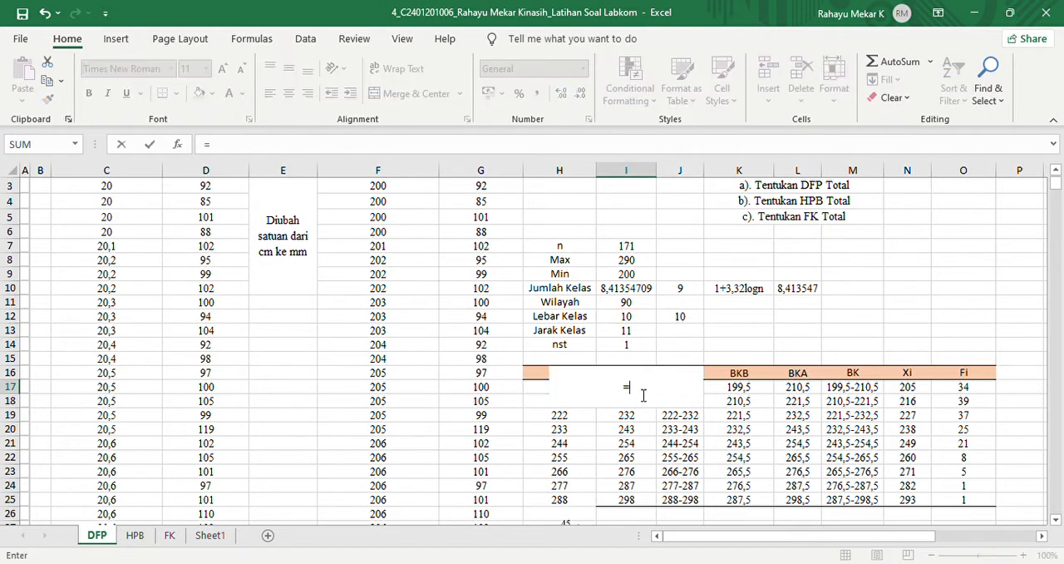
{"action": "left_click", "coordinate": [548, 391]}
{"action": "type", "text": "+"}
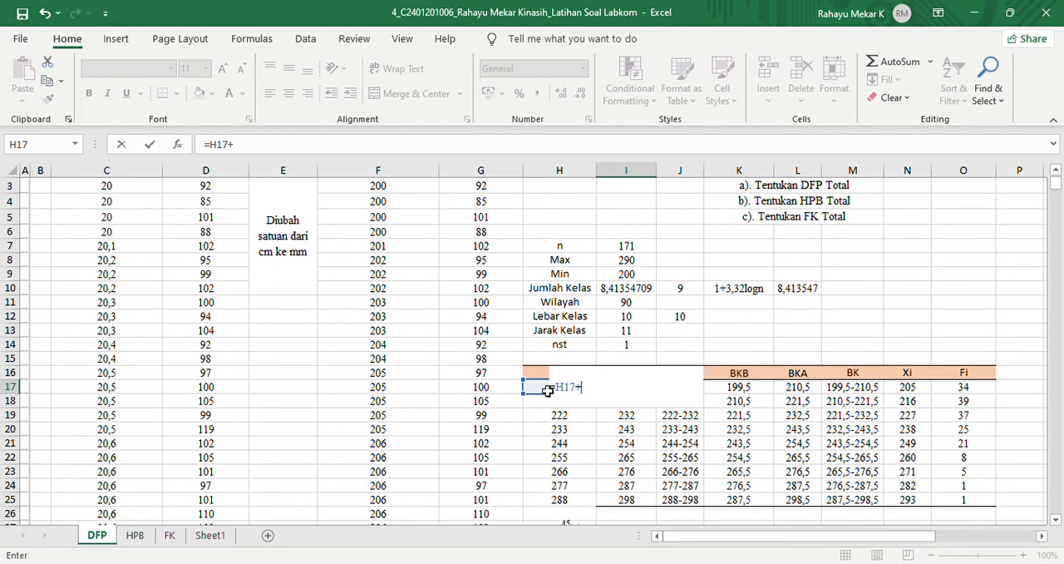
{"action": "left_click", "coordinate": [632, 319]}
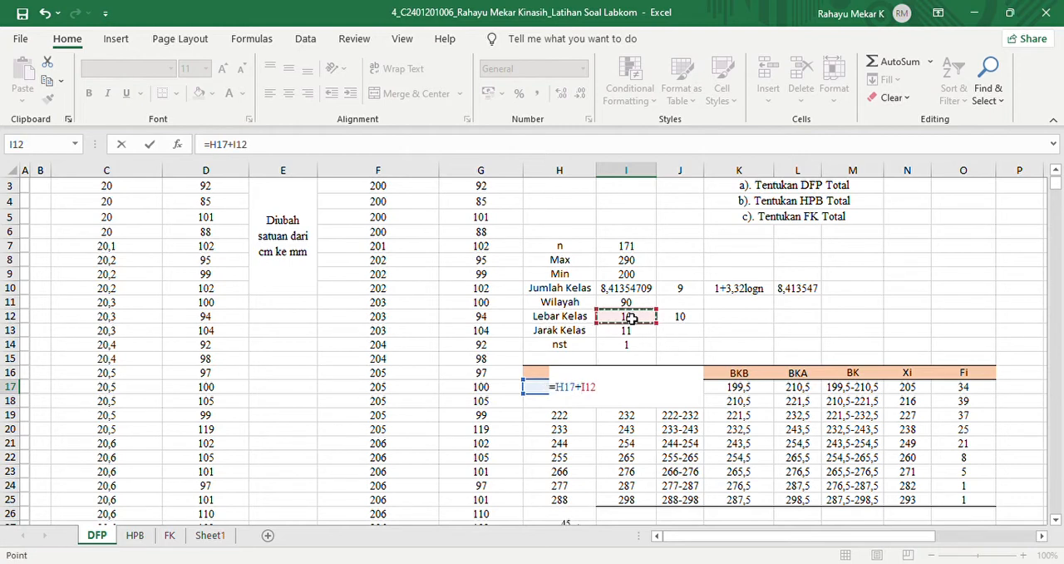
{"action": "key", "text": "F4"}
{"action": "key", "text": "Return"}
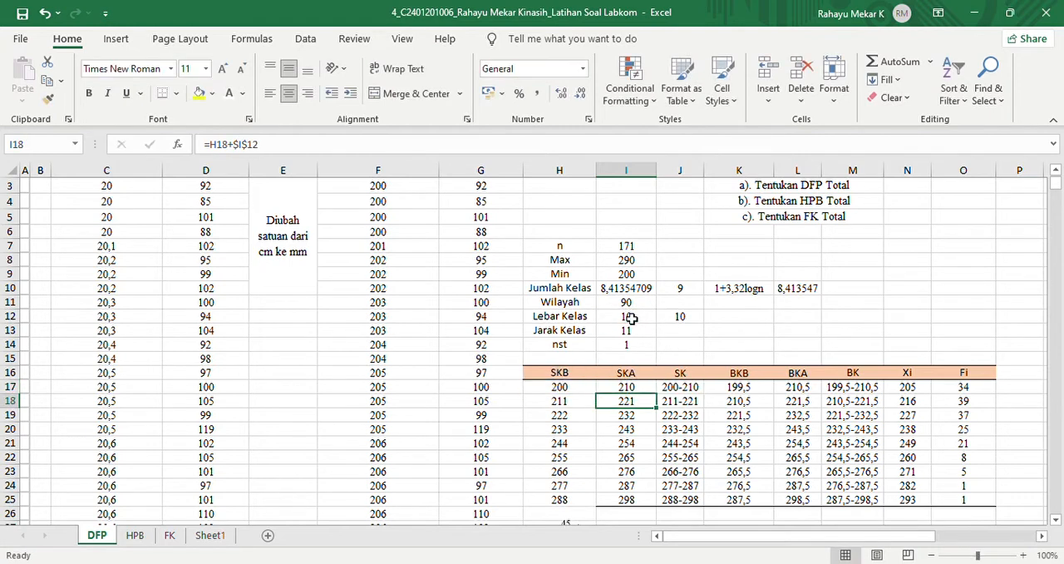
- Copy the SKA formula from I17 down through cell I25 and remove the borders from the filled cells
{"action": "left_click", "coordinate": [647, 389]}
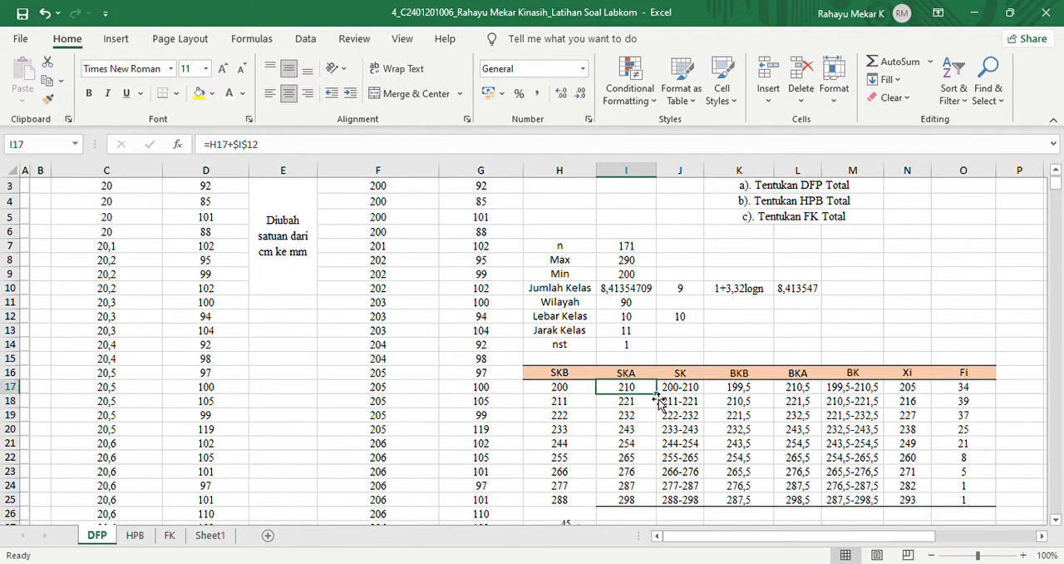
{"action": "left_click_drag", "start_coordinate": [660, 398], "coordinate": [649, 499]}
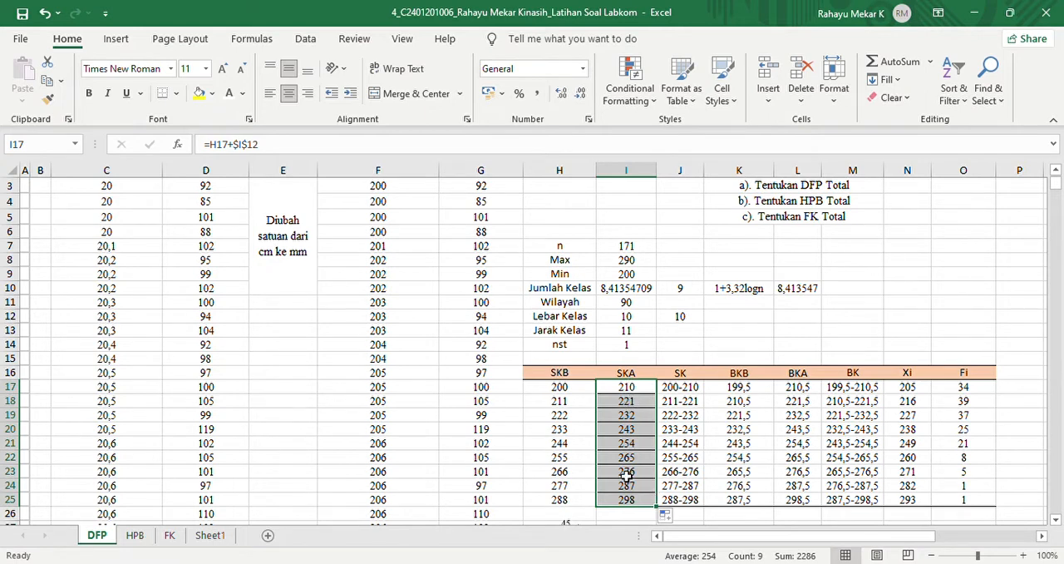
{"action": "left_click", "coordinate": [176, 98]}
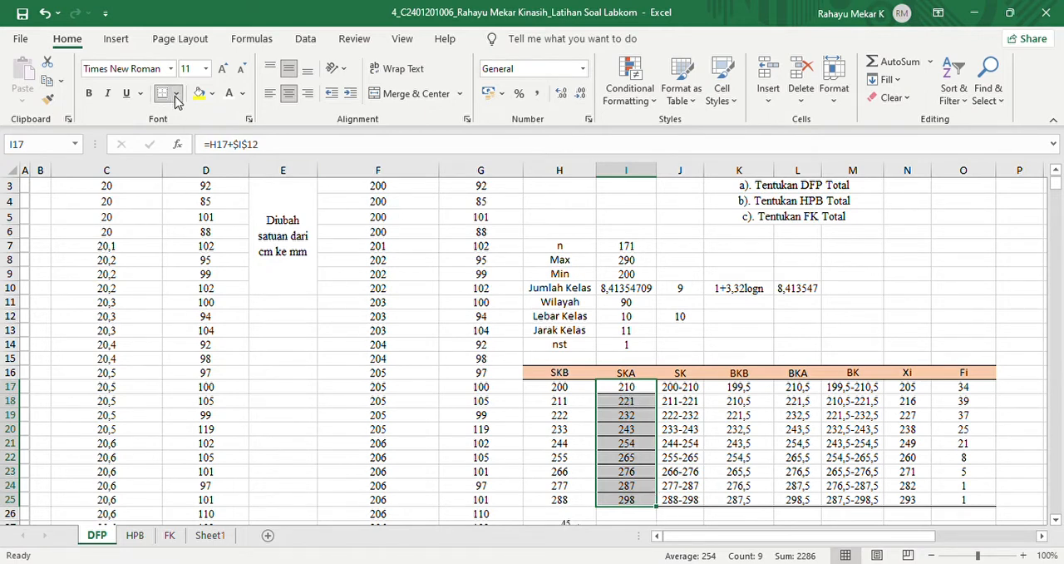
{"action": "left_click", "coordinate": [216, 233]}
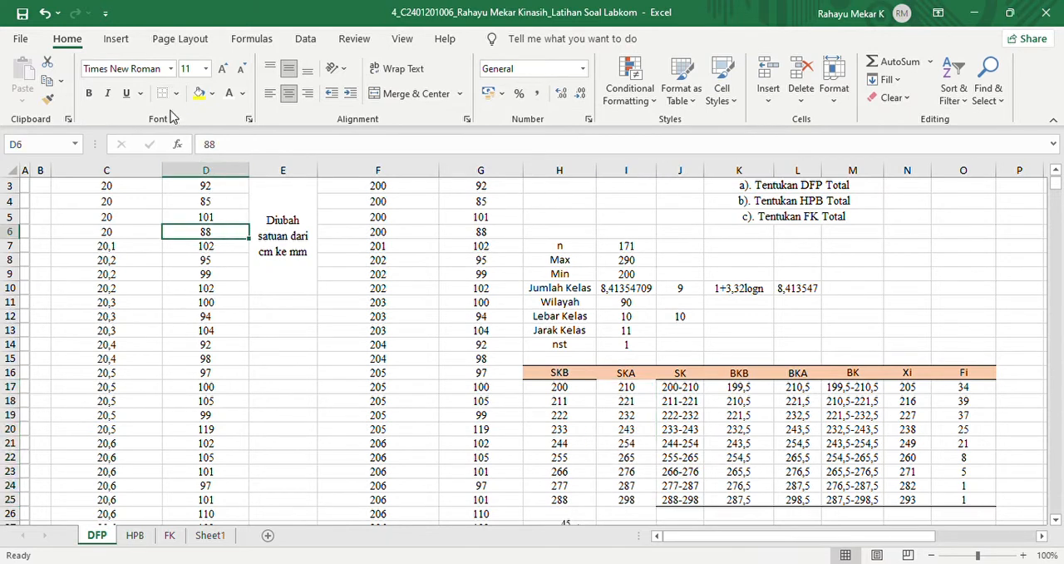
{"action": "mouse_move", "coordinate": [626, 372]}
{"action": "left_mouse_down"}
{"action": "mouse_move", "coordinate": [626, 502]}
{"action": "mouse_move", "coordinate": [626, 385]}
{"action": "left_mouse_up"}
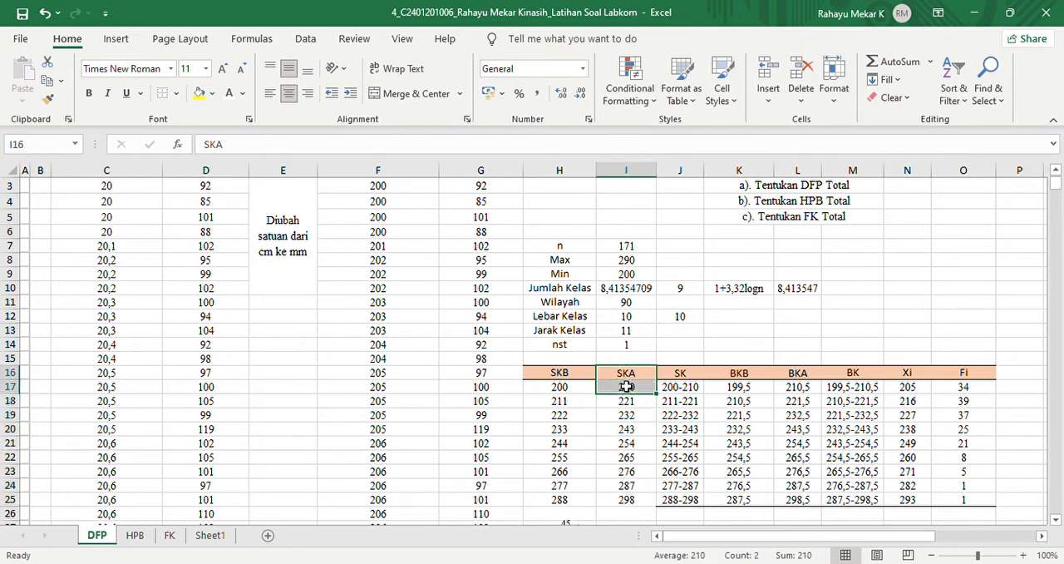
- Rebuild the SK formula from J17 as a demonstration in empty cell N8, entering =H17&-I17
{"action": "left_click", "coordinate": [682, 388]}
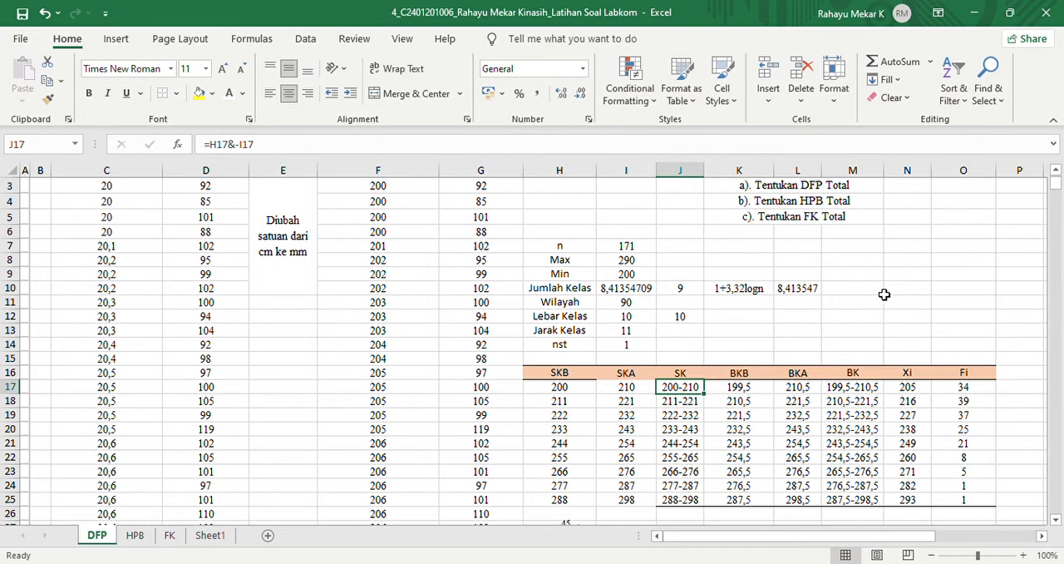
{"action": "left_click", "coordinate": [906, 264]}
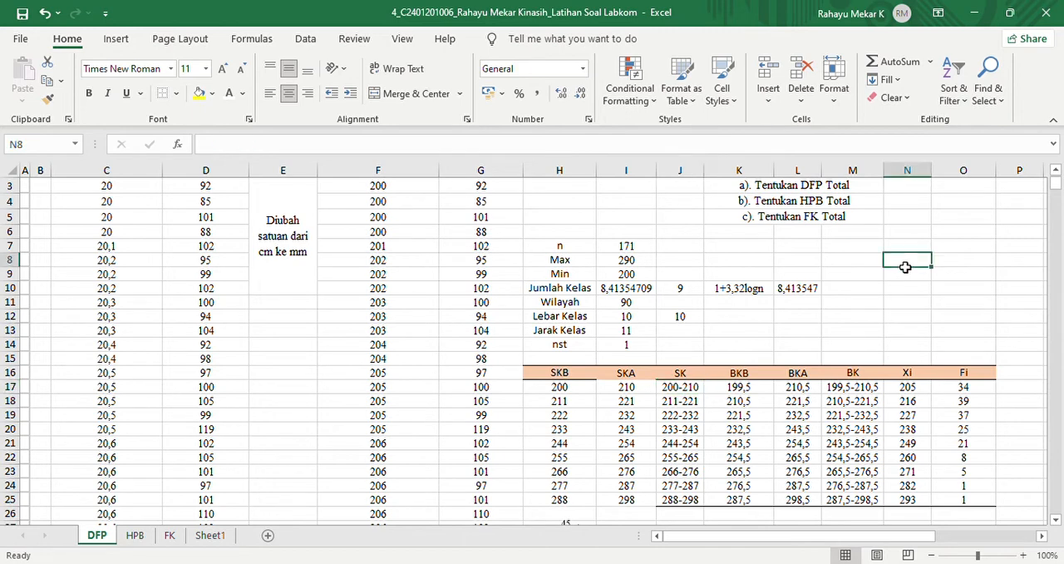
{"action": "type", "text": "="}
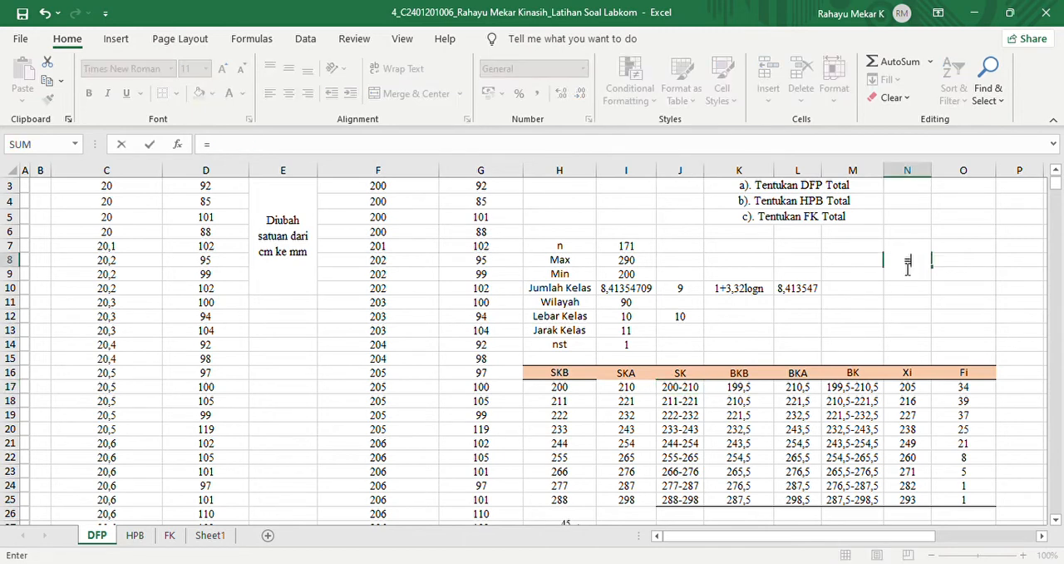
{"action": "left_click", "coordinate": [579, 391]}
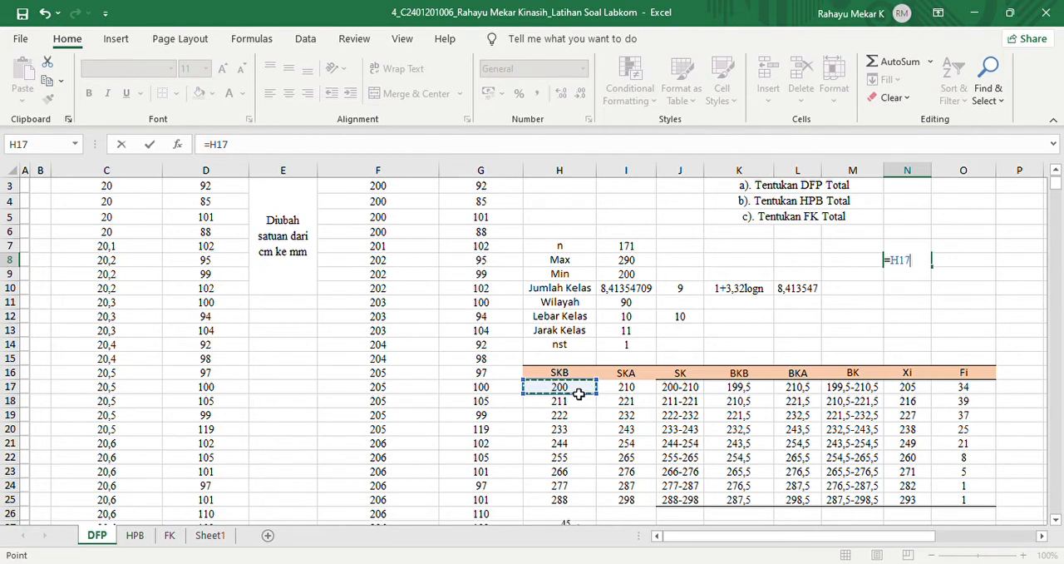
{"action": "type", "text": "&-"}
{"action": "left_click", "coordinate": [626, 391]}
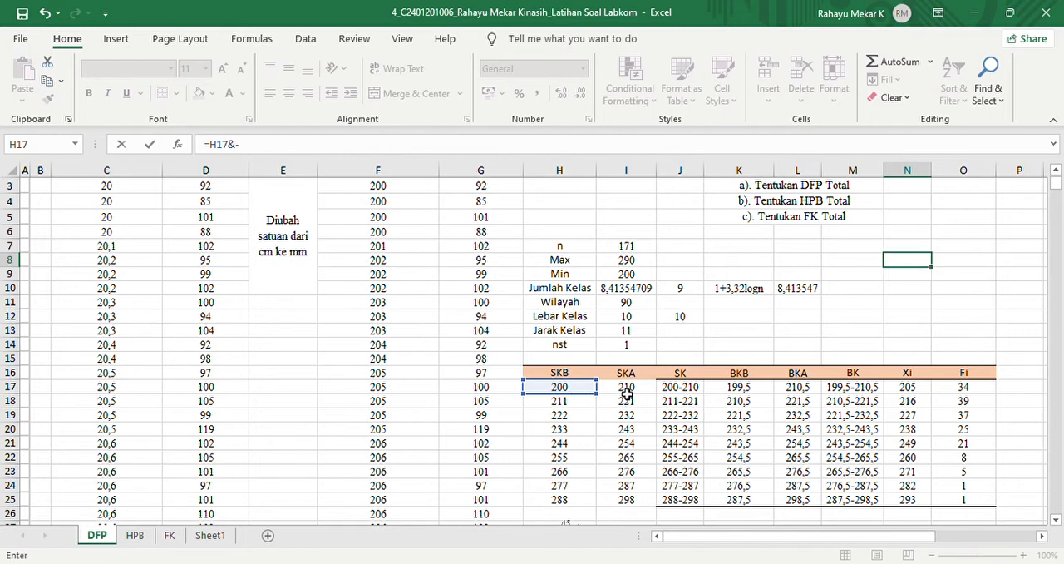
{"action": "key", "text": "Return"}
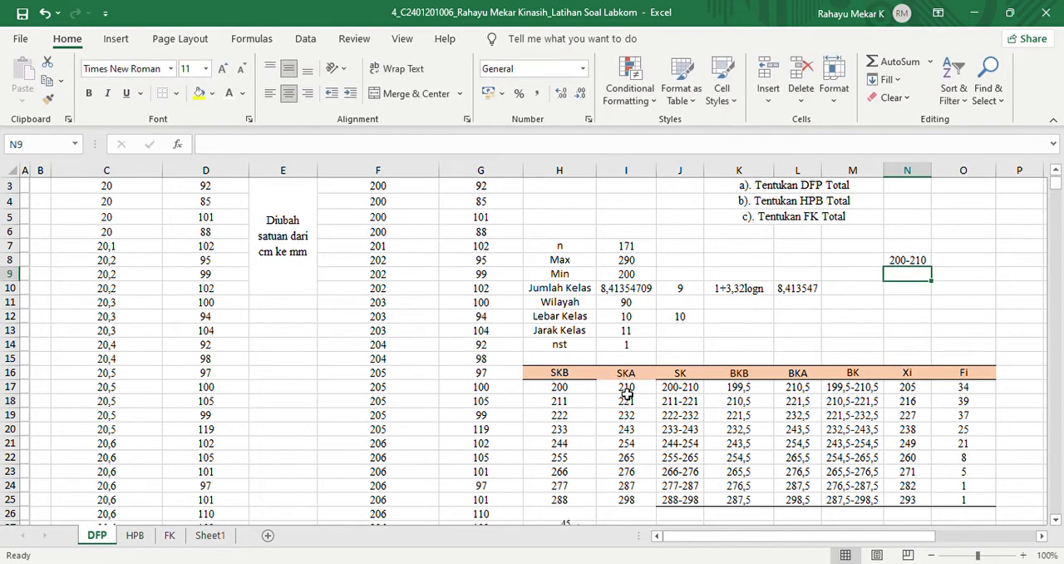
- Compare the demonstration formula in N8 with the SK formulas in cells J17 through J20
{"action": "left_click", "coordinate": [921, 260]}
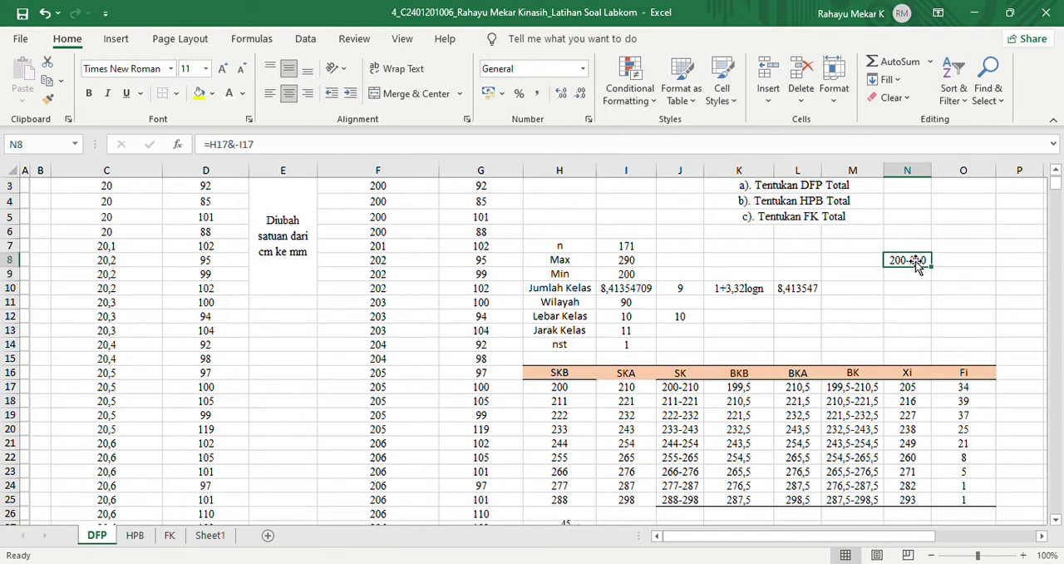
{"action": "left_click", "coordinate": [678, 388]}
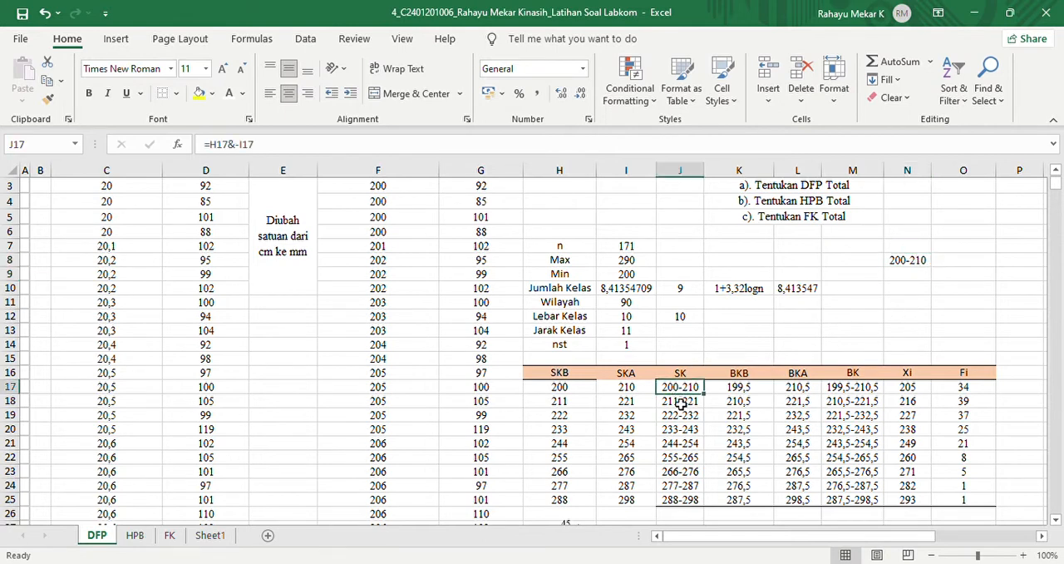
{"action": "left_click", "coordinate": [680, 403]}
{"action": "key", "text": "Down"}
{"action": "key", "text": "Down"}
{"action": "key", "text": "Down"}
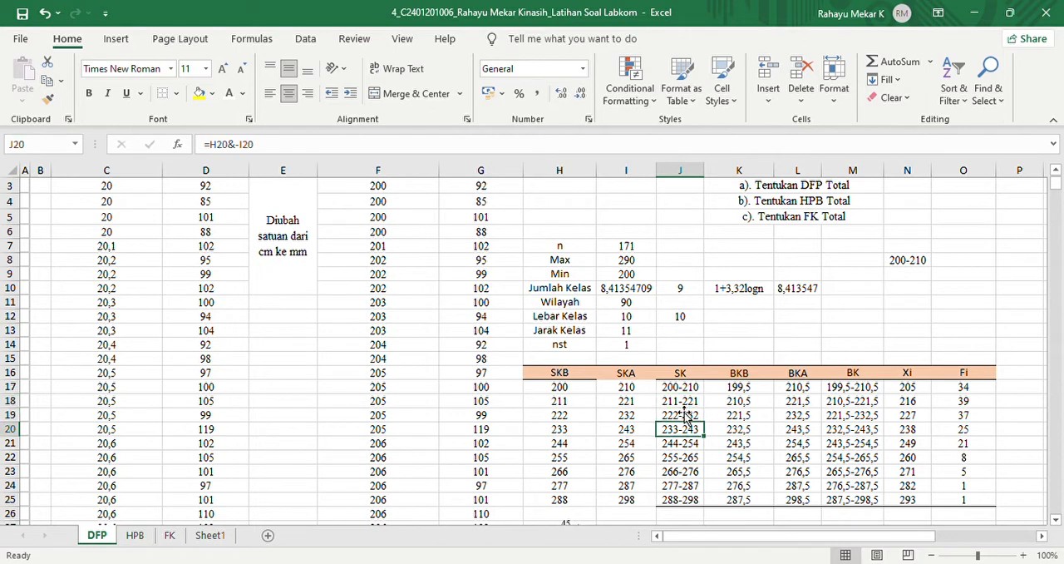
{"action": "left_click", "coordinate": [682, 389]}
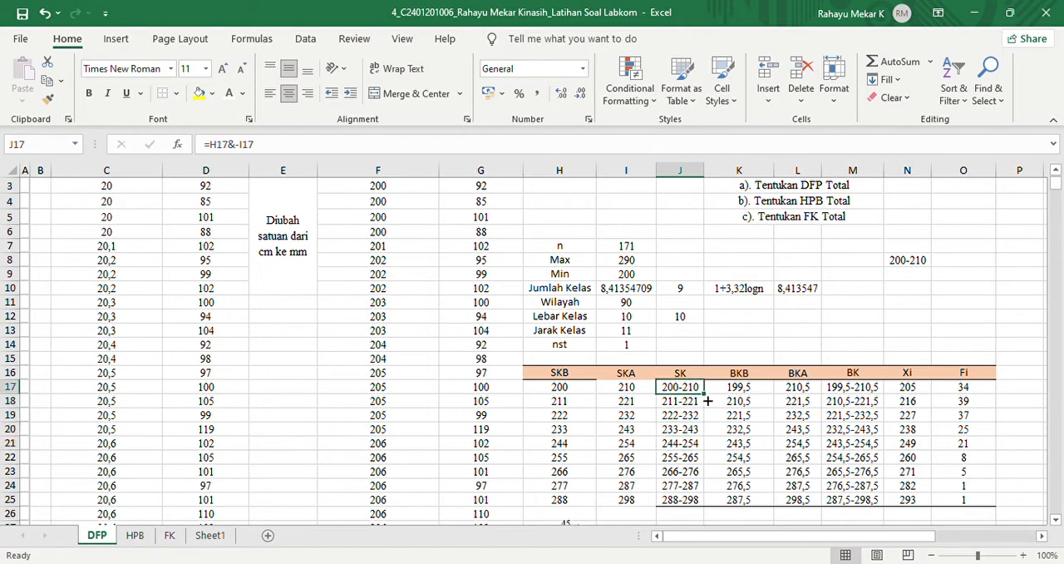
- Clear the demonstration SK formula from cell N8
{"action": "left_click", "coordinate": [906, 265]}
{"action": "double_click", "coordinate": [907, 264]}
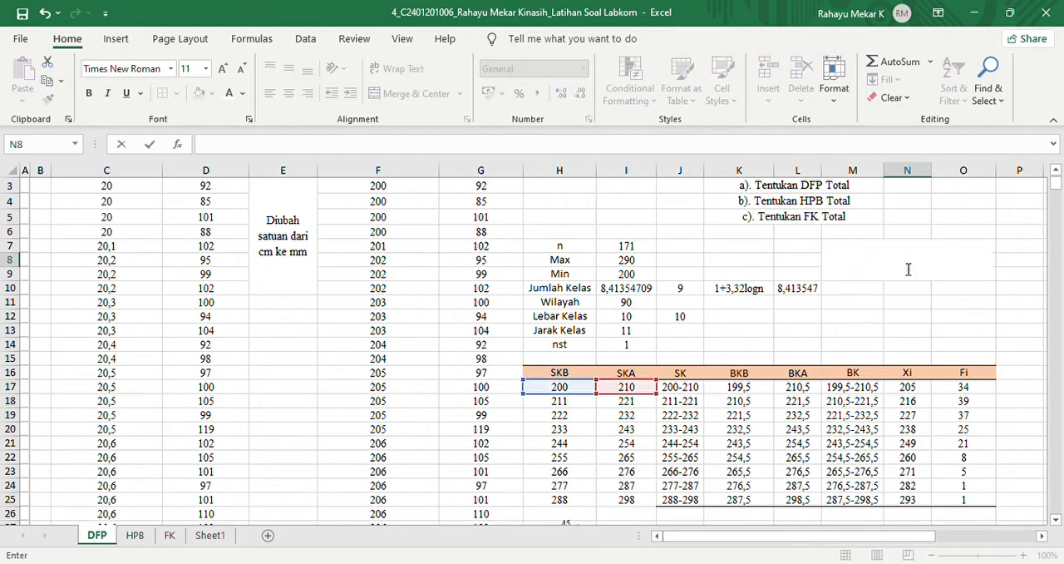
{"action": "left_click", "coordinate": [909, 268]}
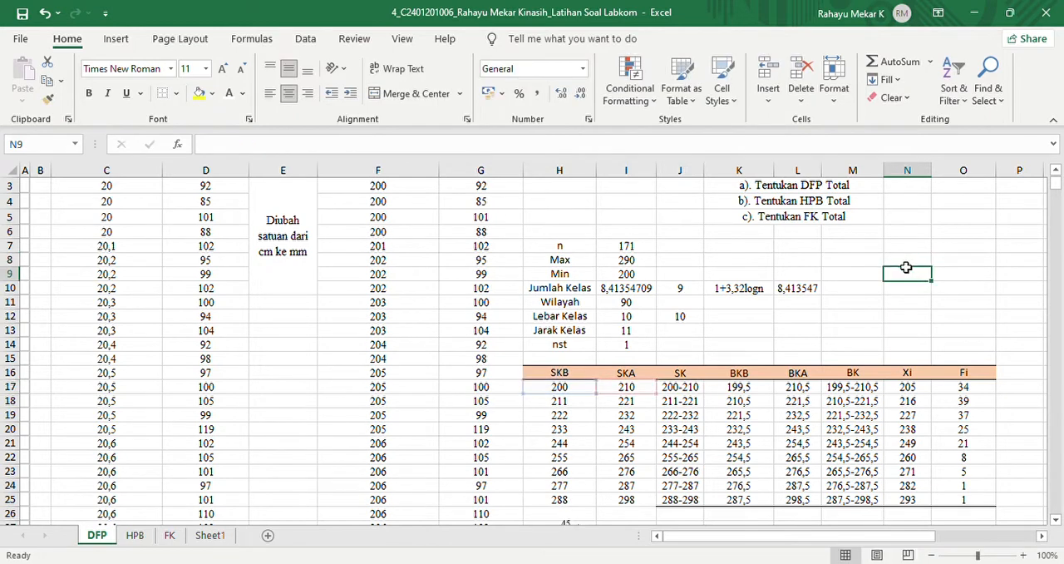
- Re-enter the BKB formula in cell K17 as =H17-(1/2*$I$14) and copy it down through K25
{"action": "left_click", "coordinate": [740, 390]}
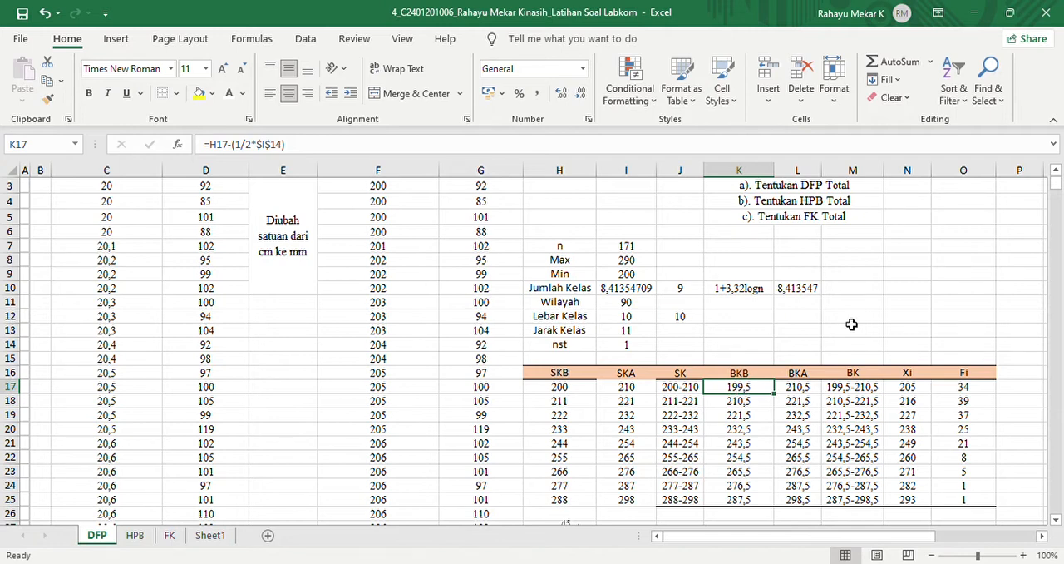
{"action": "double_click", "coordinate": [741, 391]}
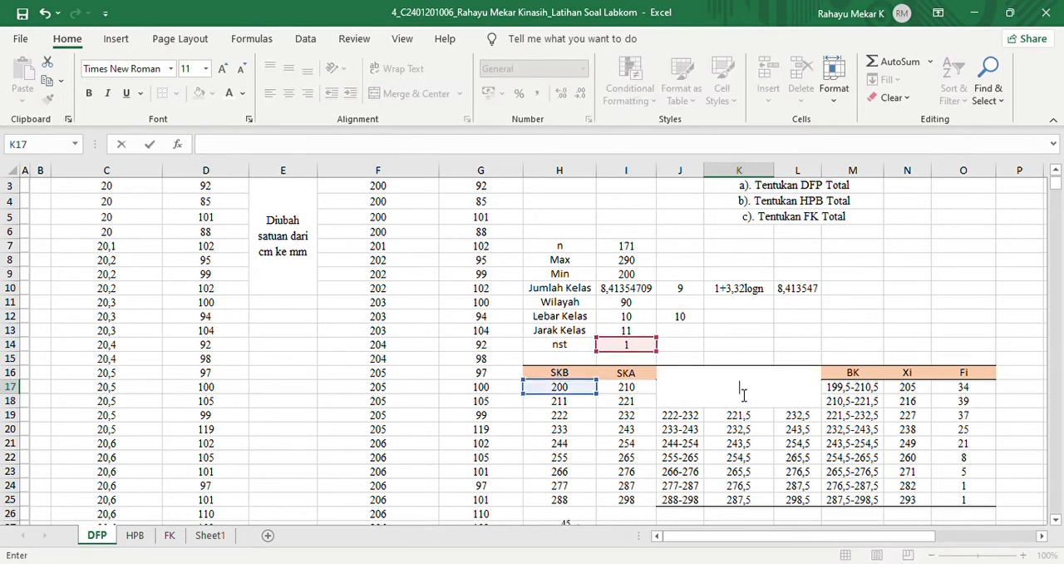
{"action": "type", "text": "="}
{"action": "left_click", "coordinate": [571, 390]}
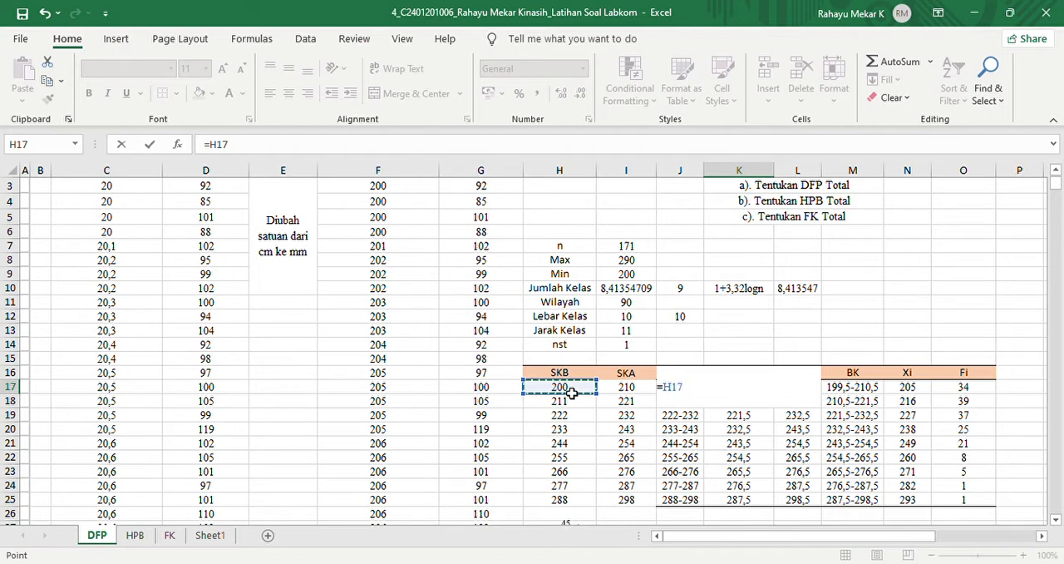
{"action": "type", "text": "-(1/2*"}
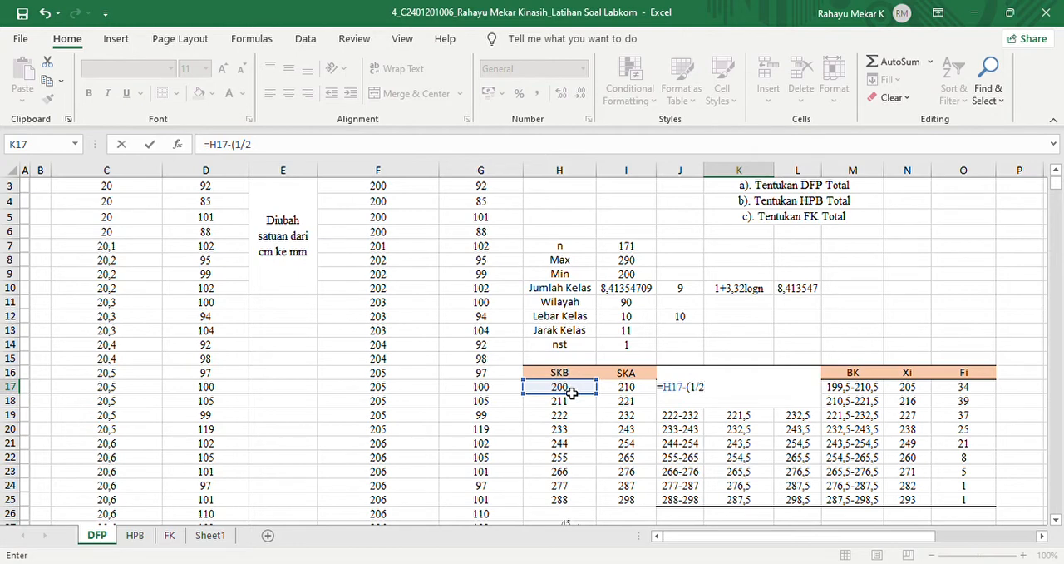
{"action": "left_click", "coordinate": [622, 348]}
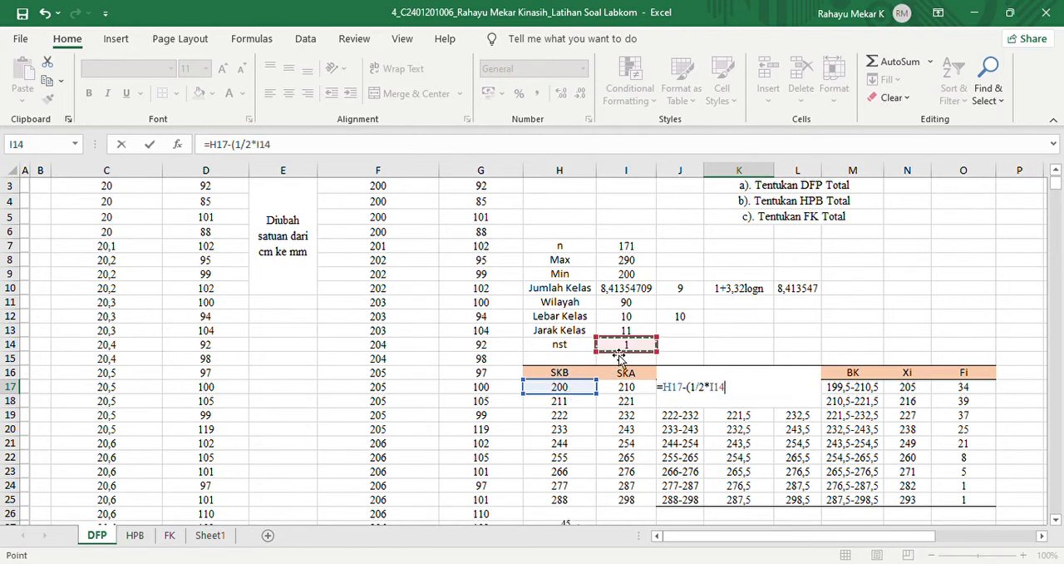
{"action": "key", "text": "F4"}
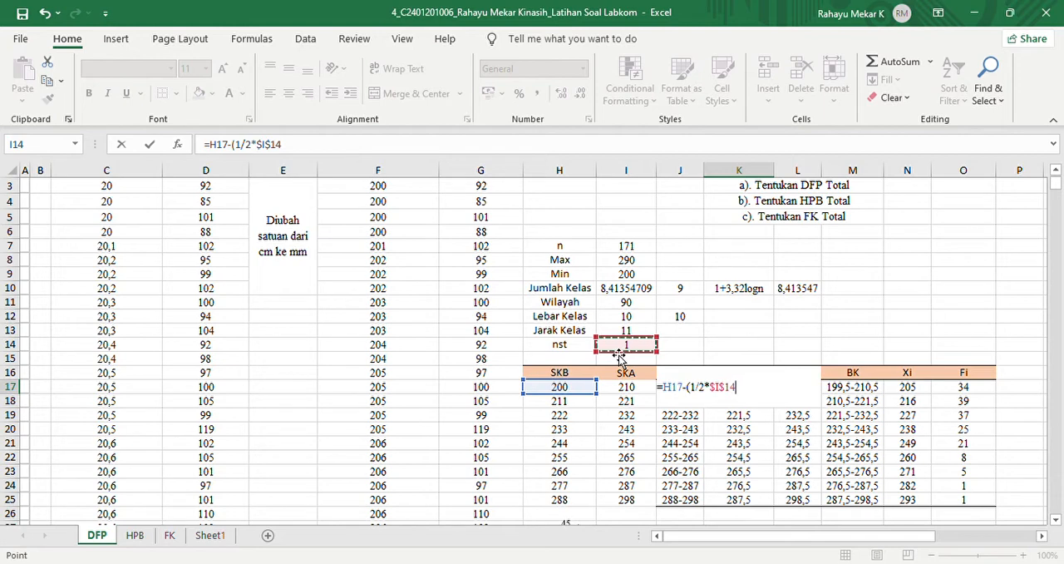
{"action": "type", "text": ")"}
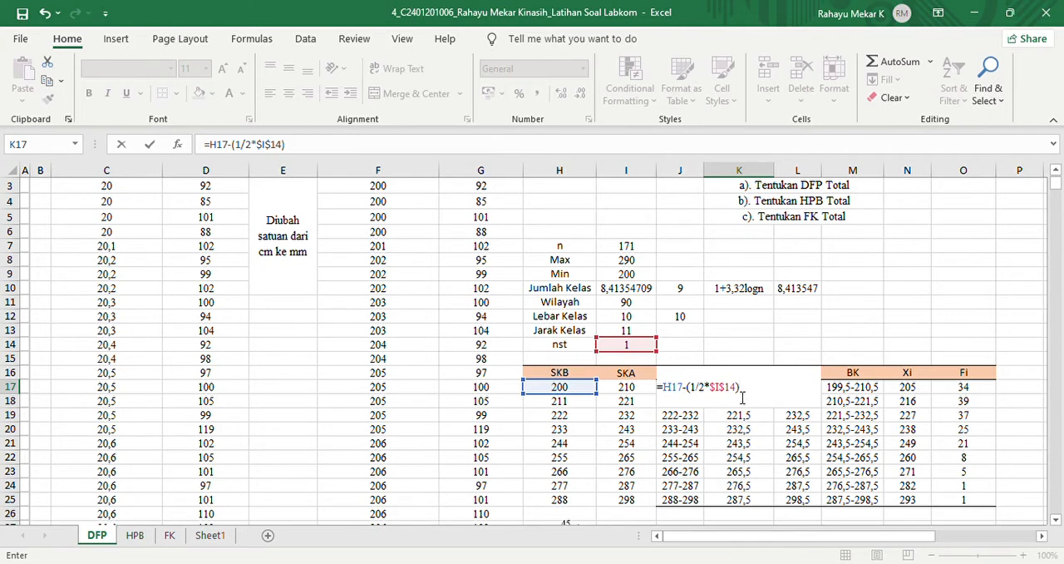
{"action": "key", "text": "Return"}
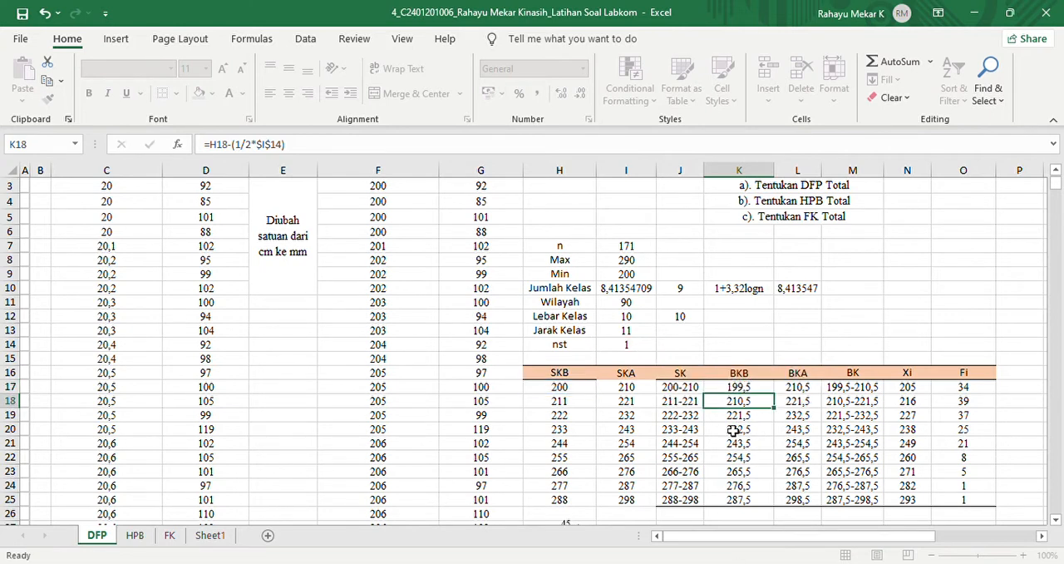
{"action": "left_click_drag", "start_coordinate": [764, 389], "coordinate": [766, 511]}
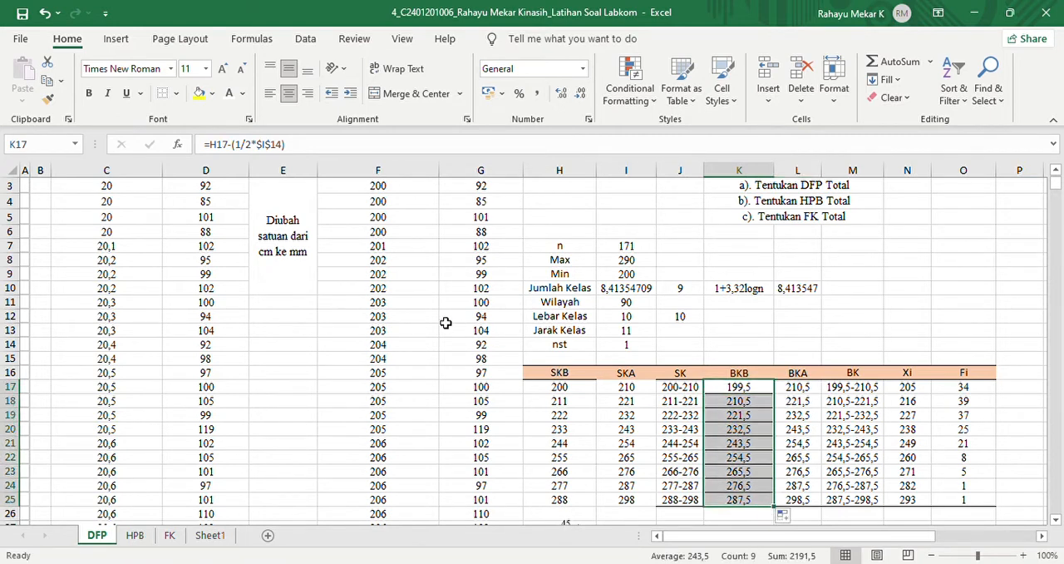
- Remove the cell borders from the BKB values in K17:K25
{"action": "left_click", "coordinate": [162, 93]}
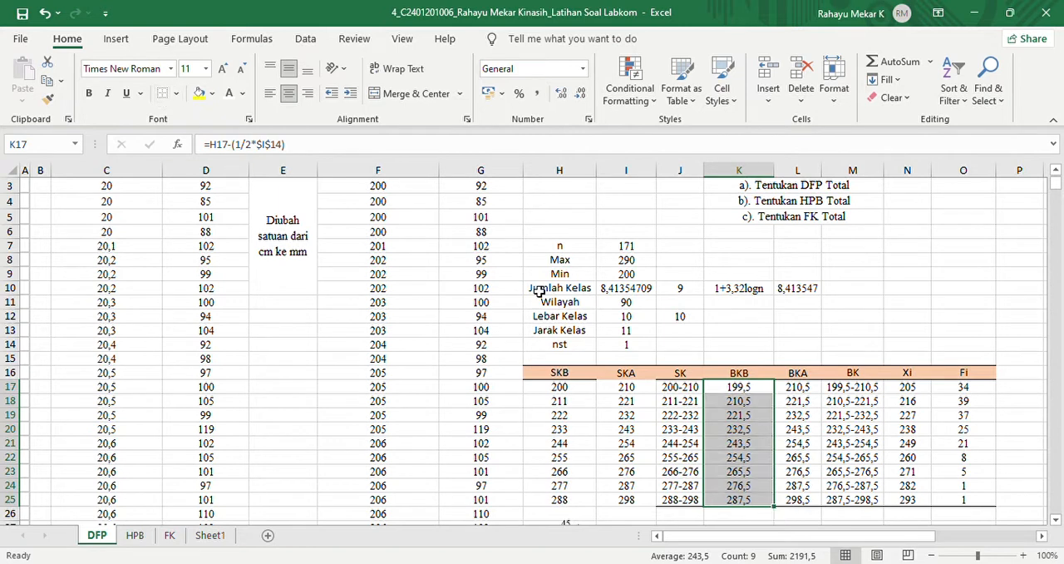
- Re-enter the BKA formula in cell L17 as =I17+(1/2*$I$14) and copy it down through L25
{"action": "left_click", "coordinate": [798, 389]}
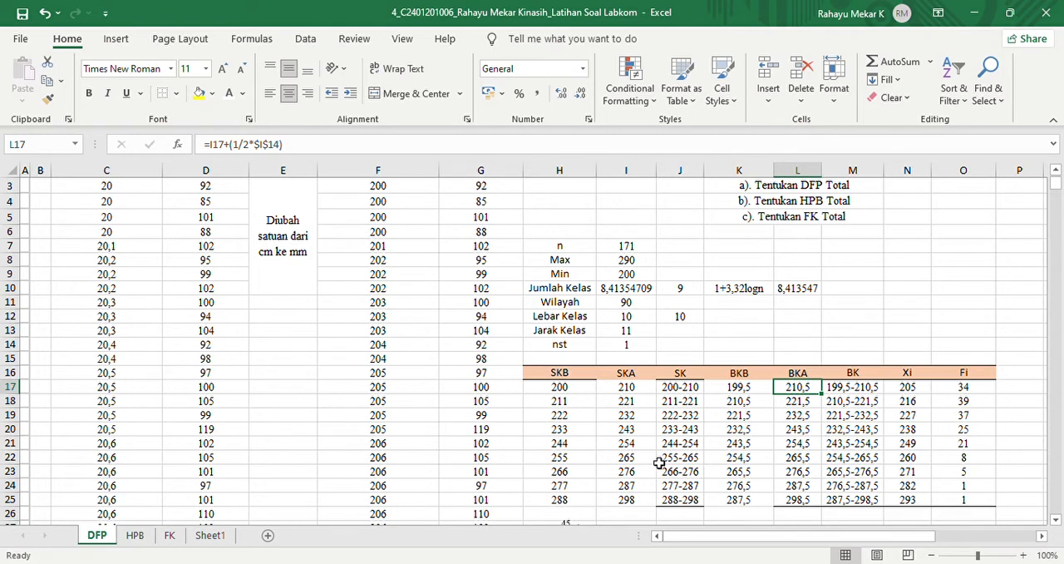
{"action": "left_click", "coordinate": [739, 376]}
{"action": "left_click", "coordinate": [796, 374]}
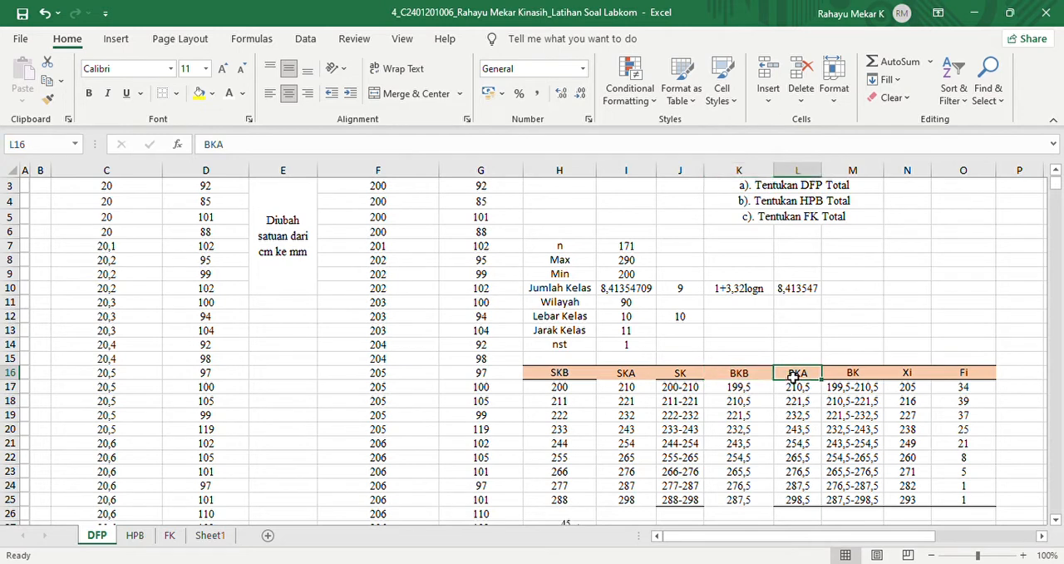
{"action": "left_click", "coordinate": [800, 389]}
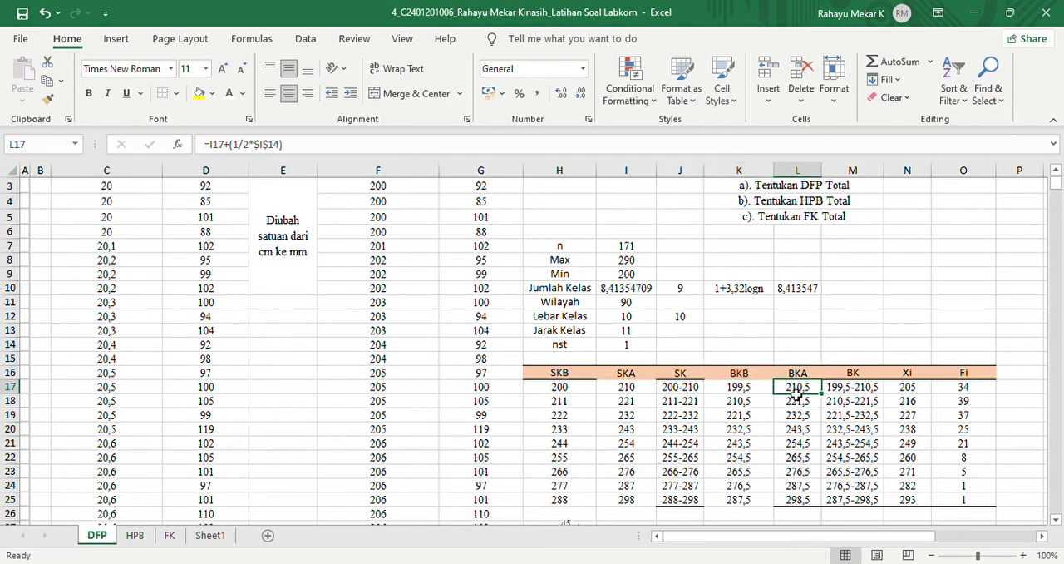
{"action": "double_click", "coordinate": [797, 396]}
{"action": "type", "text": "="}
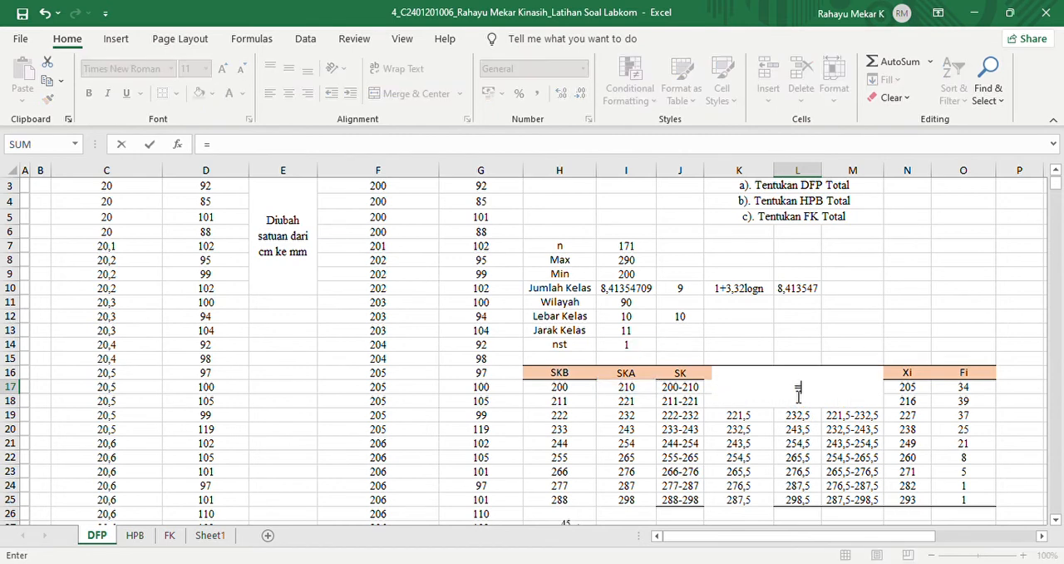
{"action": "left_click", "coordinate": [624, 388]}
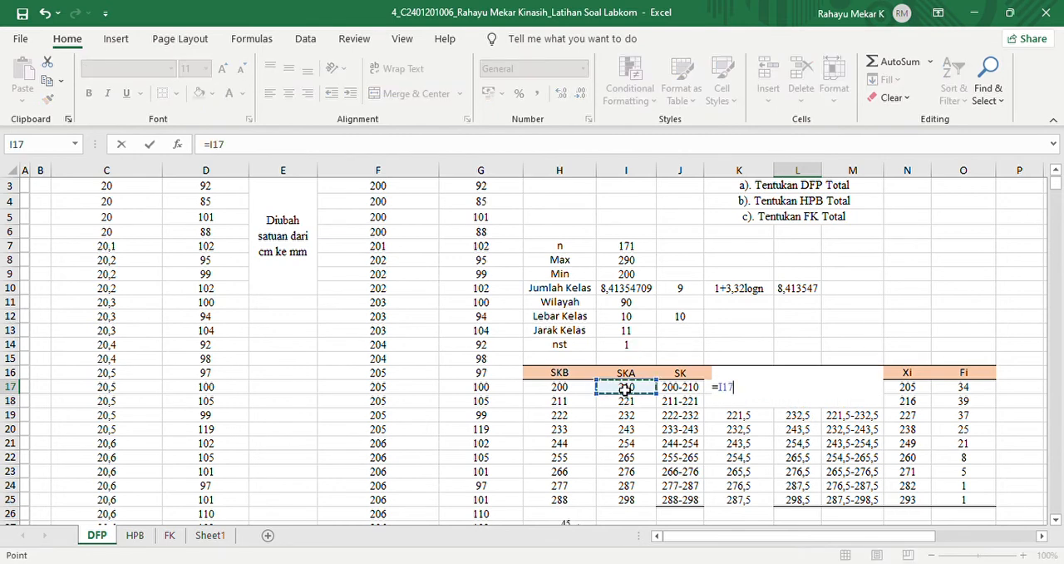
{"action": "type", "text": "+(1/2*"}
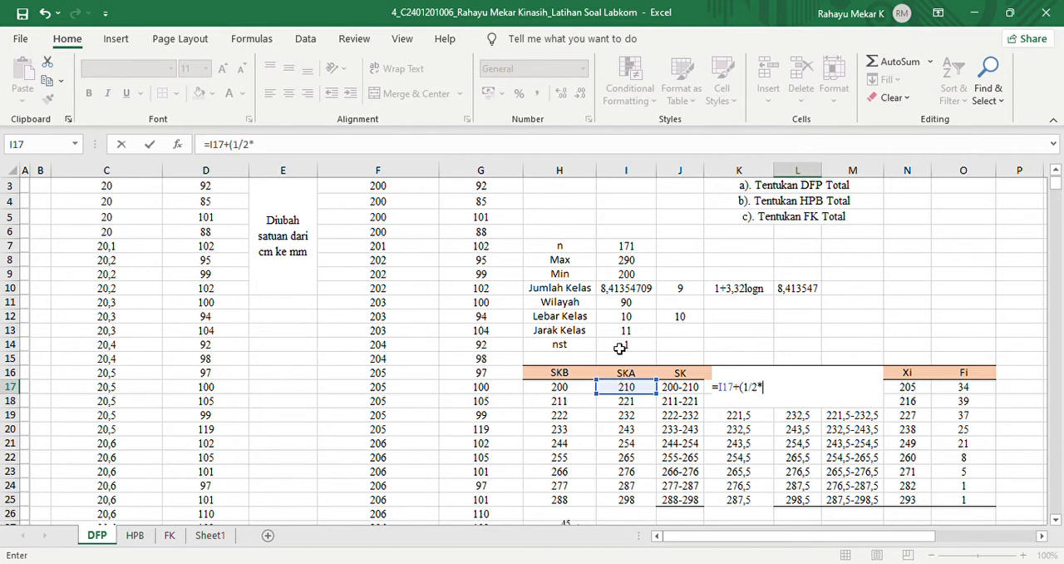
{"action": "left_click", "coordinate": [619, 346]}
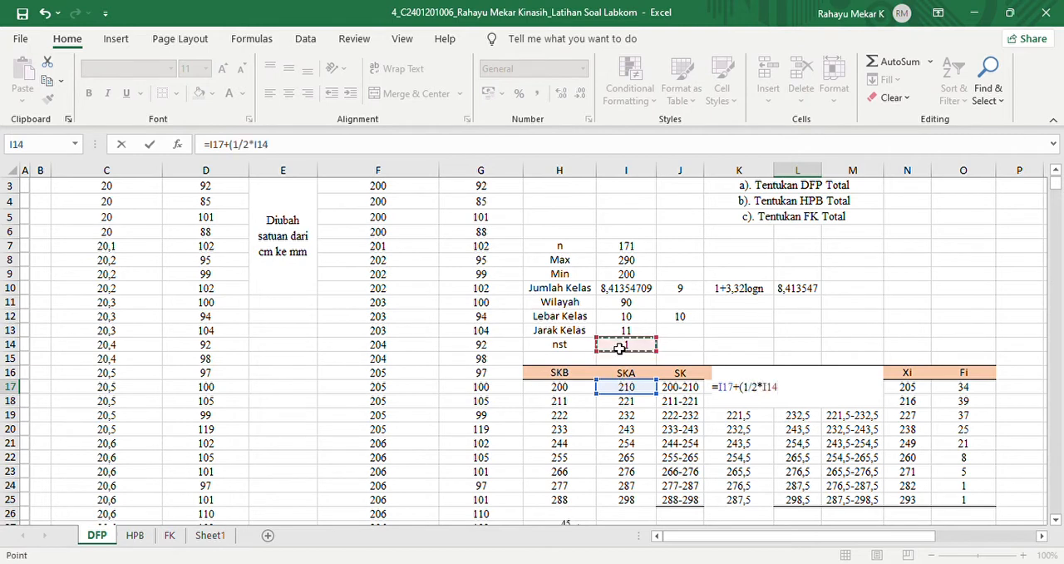
{"action": "key", "text": "F4"}
{"action": "key", "text": "Return"}
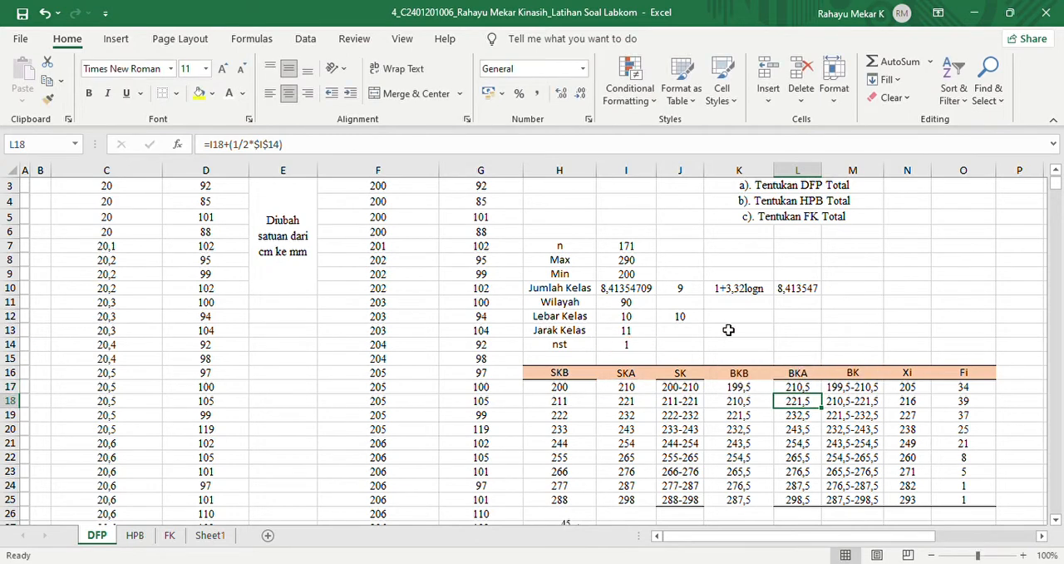
{"action": "left_click", "coordinate": [802, 389]}
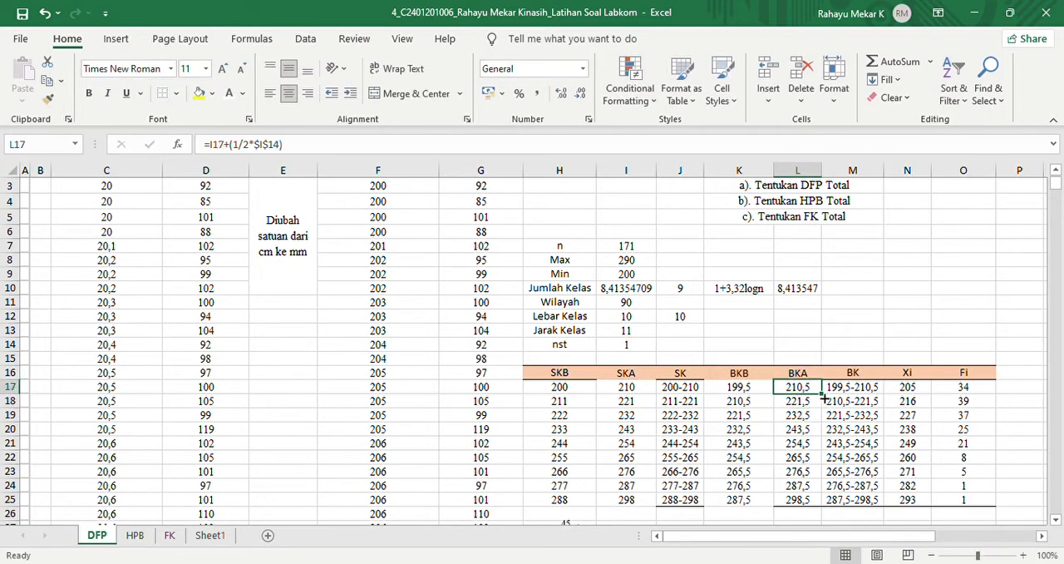
{"action": "left_click_drag", "start_coordinate": [823, 398], "coordinate": [823, 509]}
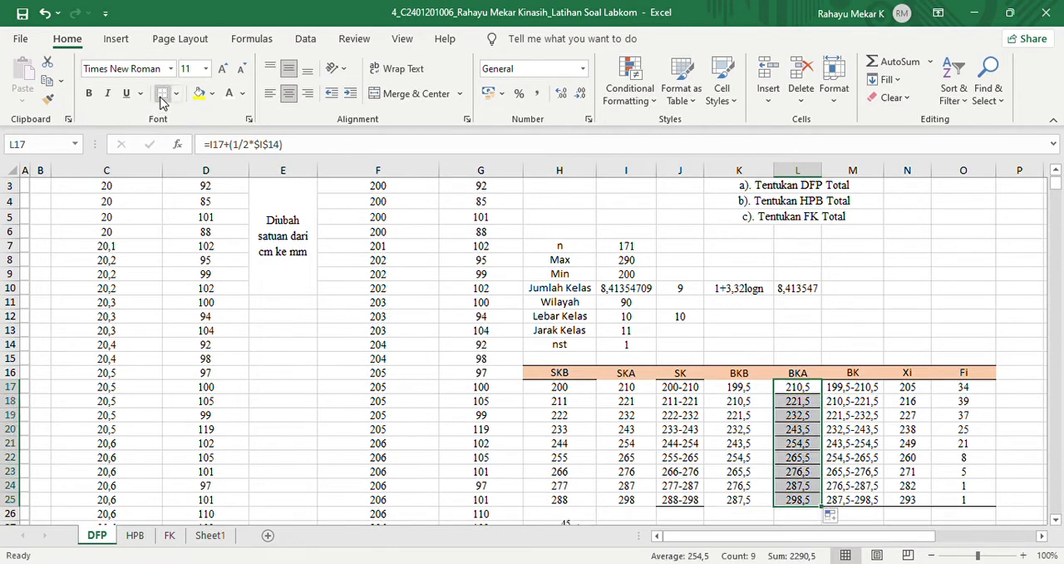
- Rebuild the BK formula as a demonstration in empty cell N9, entering =K17&-L17, and compare it with cell M17
{"action": "left_click", "coordinate": [877, 393]}
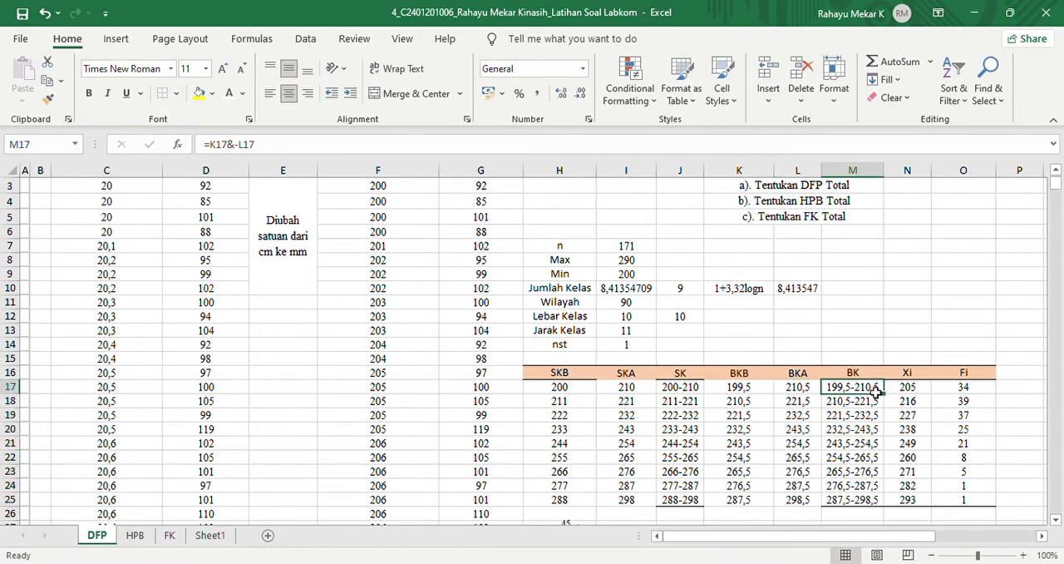
{"action": "left_click", "coordinate": [680, 376]}
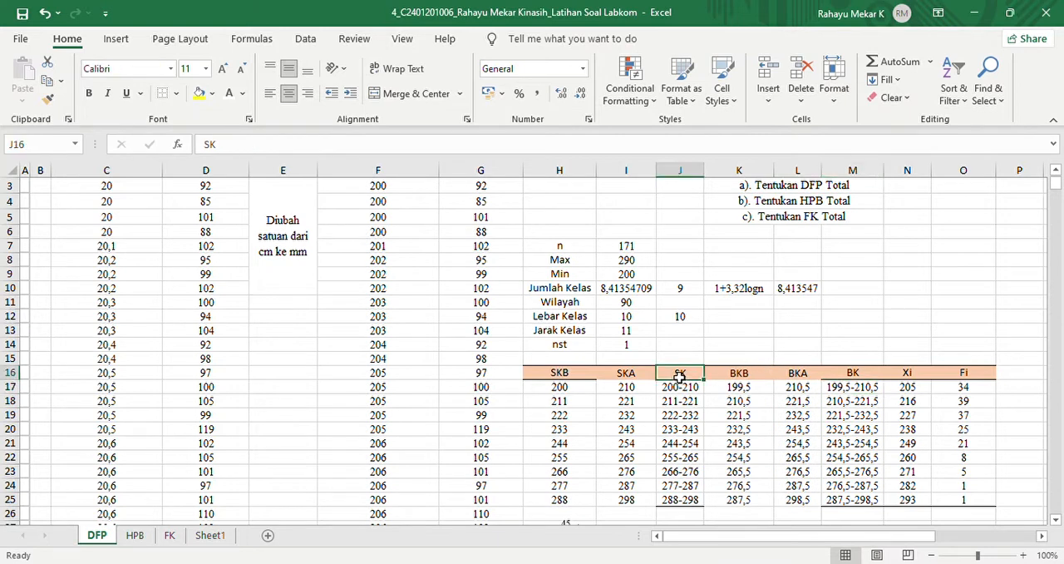
{"action": "left_click", "coordinate": [838, 394]}
{"action": "left_click", "coordinate": [912, 278]}
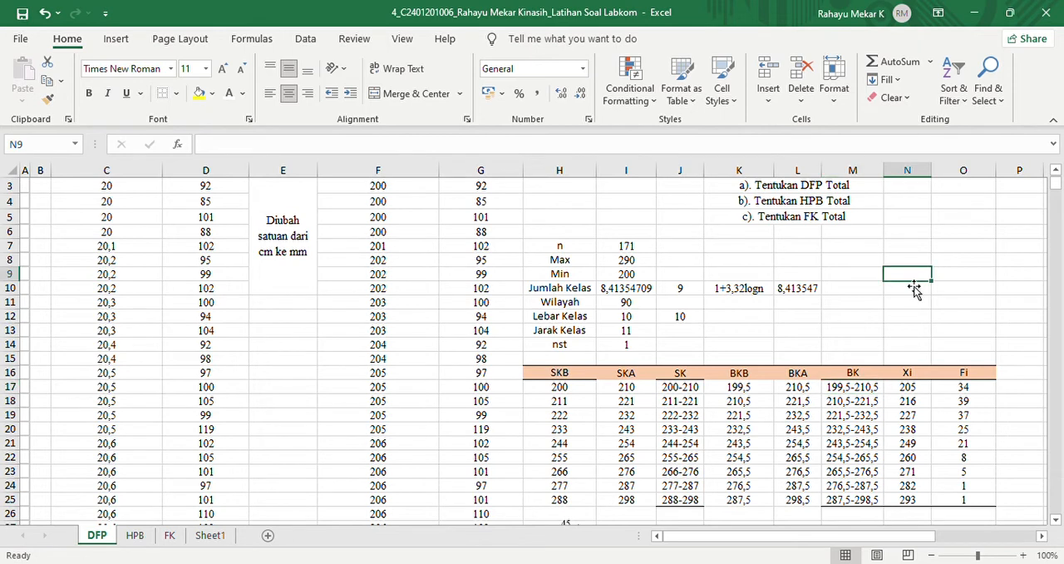
{"action": "type", "text": "="}
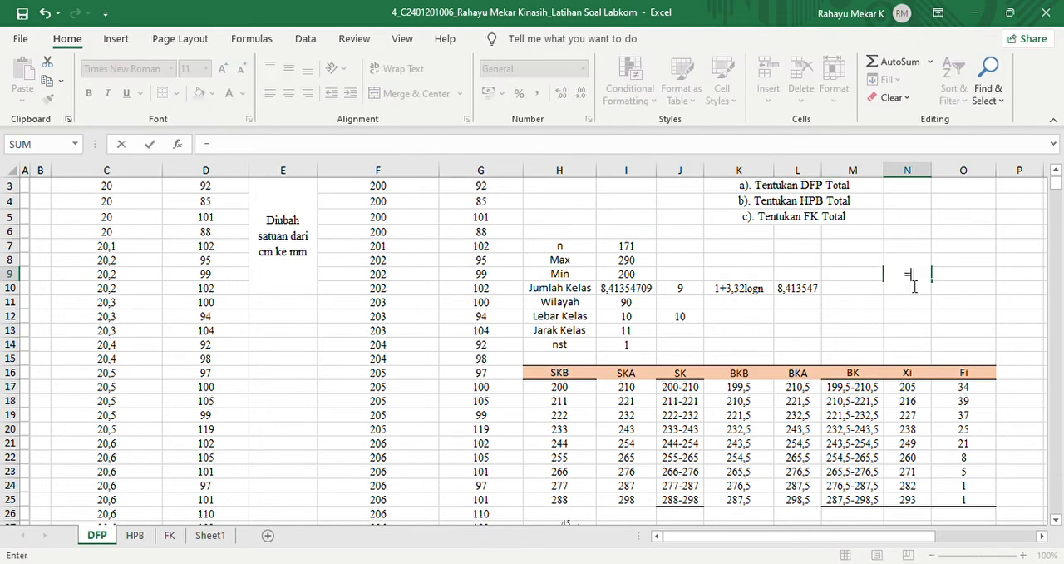
{"action": "left_click", "coordinate": [737, 387]}
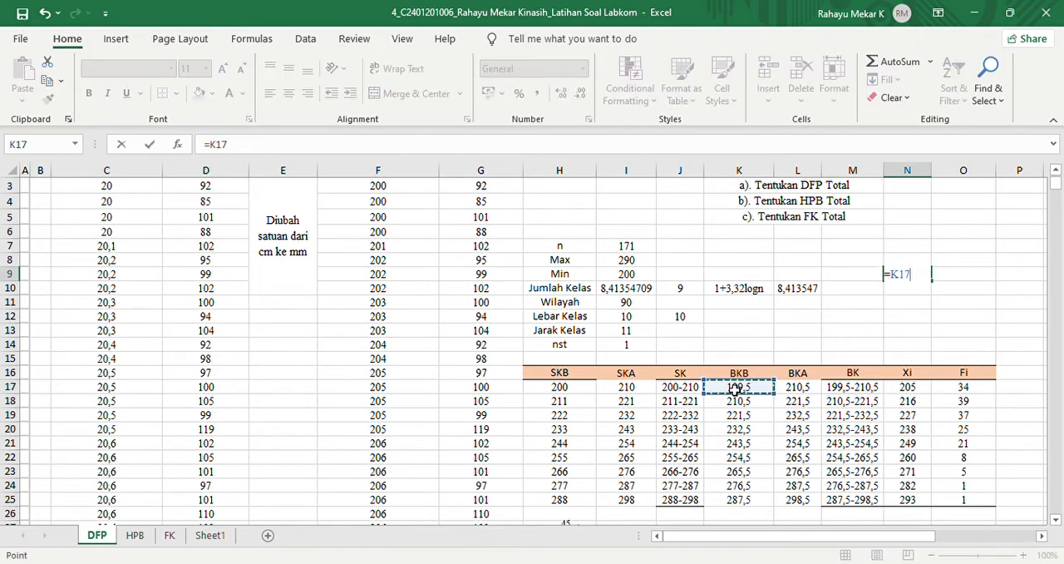
{"action": "type", "text": "&-L17"}
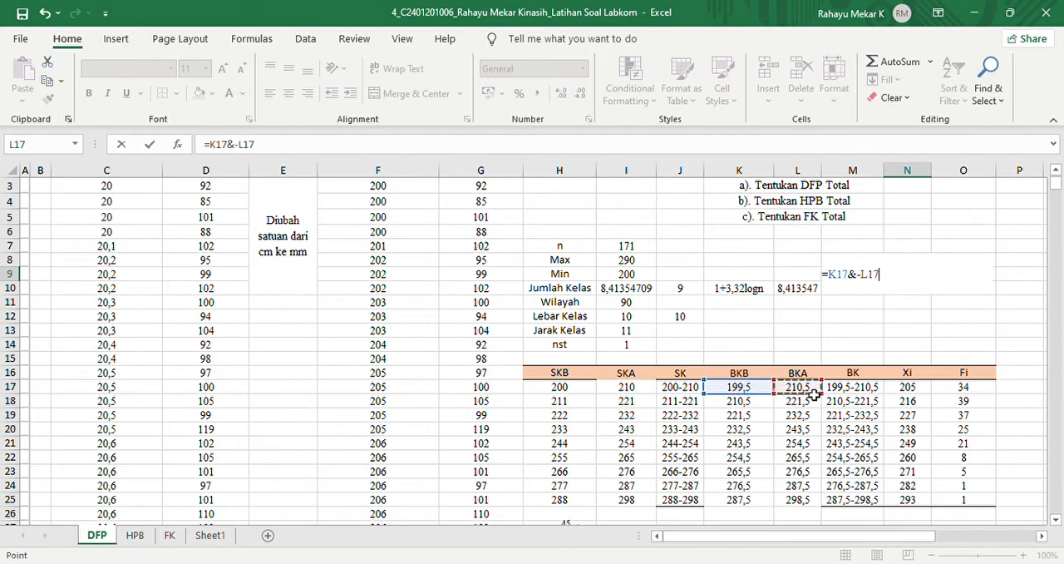
{"action": "key", "text": "Return"}
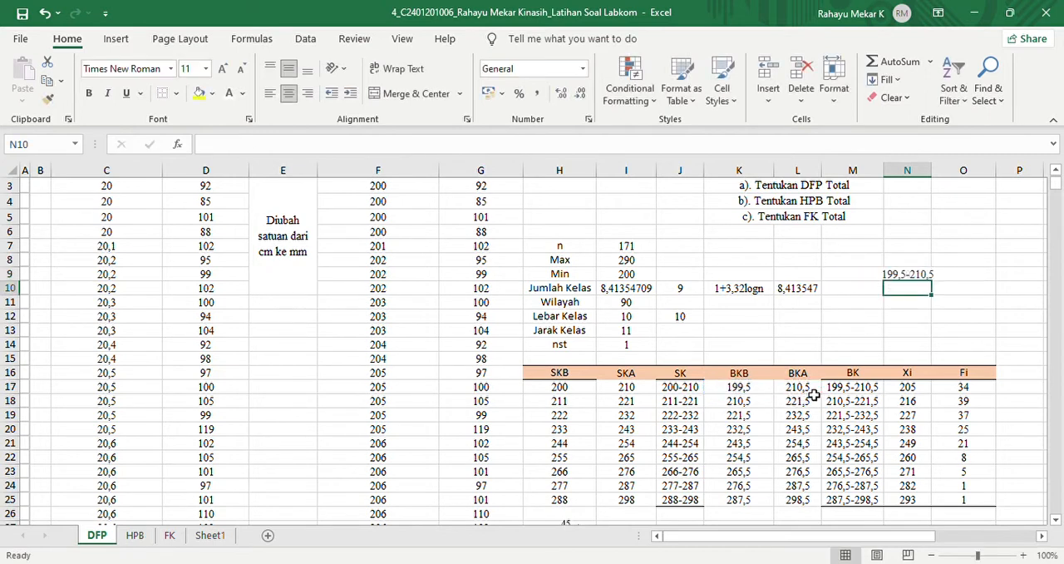
{"action": "left_click", "coordinate": [898, 274]}
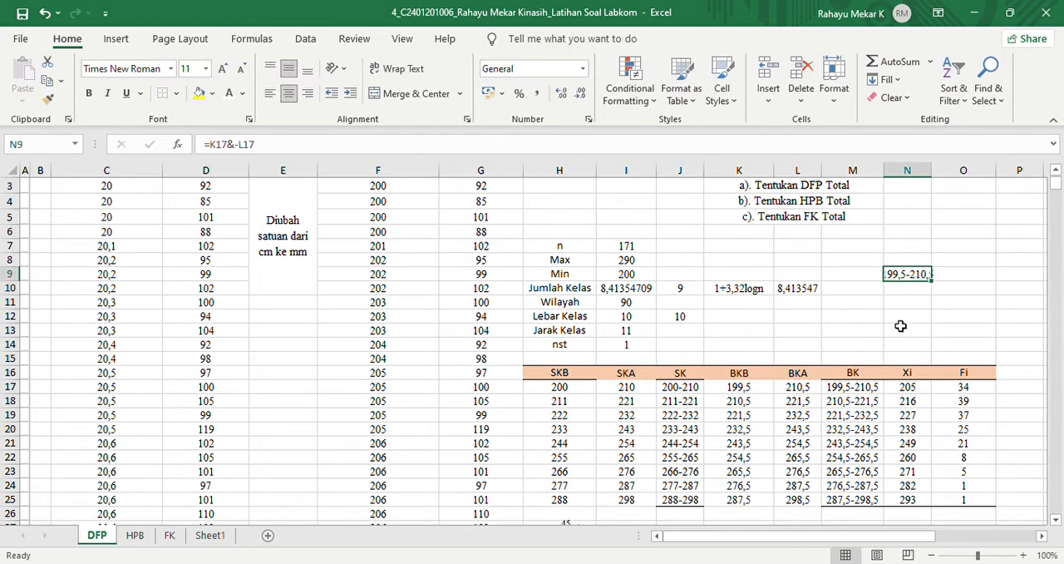
{"action": "mouse_move", "coordinate": [882, 391]}
{"action": "left_mouse_down"}
{"action": "mouse_move", "coordinate": [888, 408]}
{"action": "mouse_move", "coordinate": [873, 394]}
{"action": "left_mouse_up"}
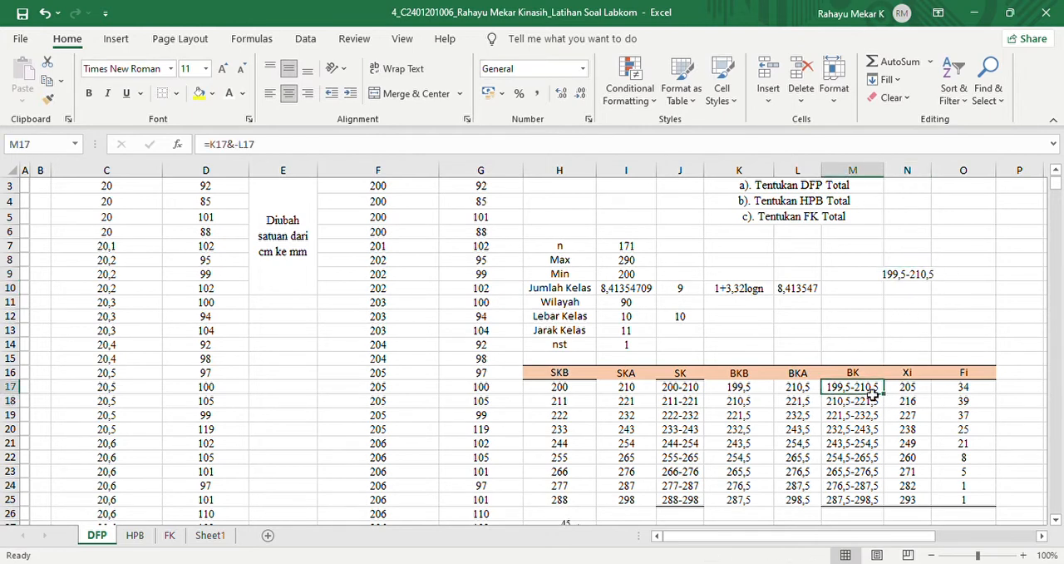
- Clear the demonstration BK formula from cell N9
{"action": "left_click", "coordinate": [916, 279]}
{"action": "key", "text": "BackSpace"}
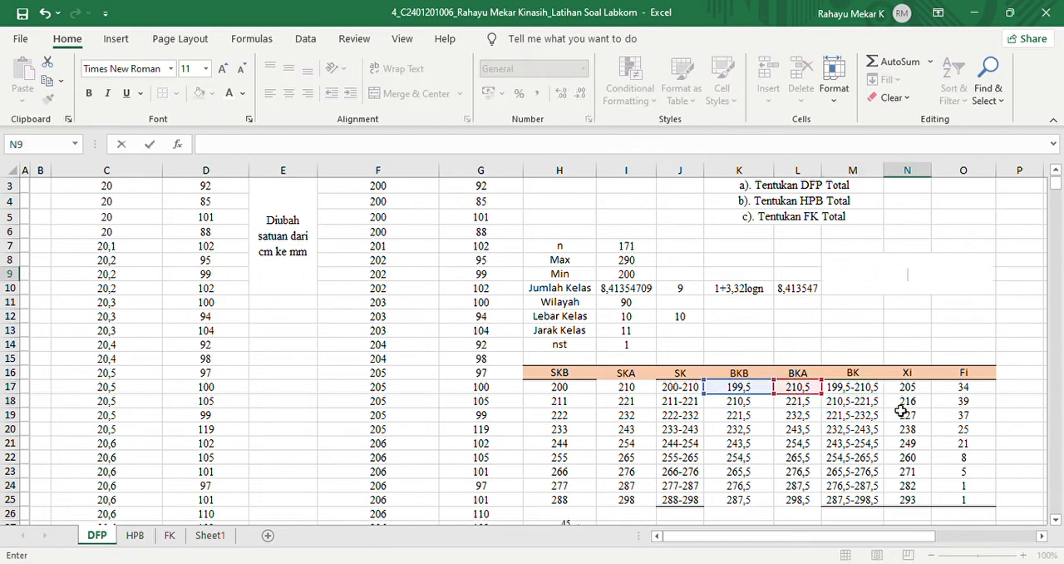
{"action": "key", "text": "Return"}
- Re-enter the Xi class midpoint formula in cell N17 as =(H17+I17)/2
{"action": "left_click", "coordinate": [918, 389]}
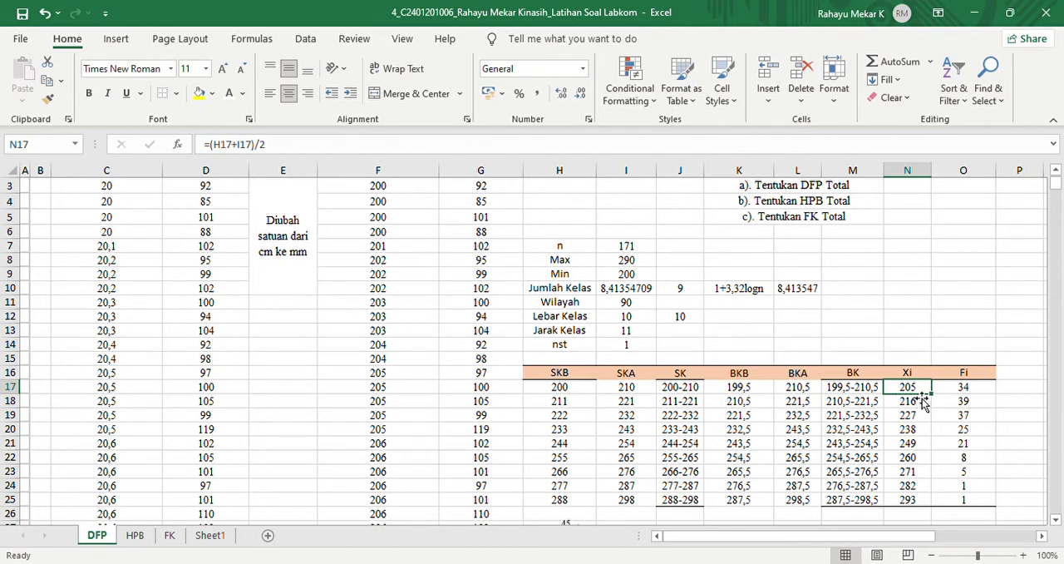
{"action": "type", "text": "="}
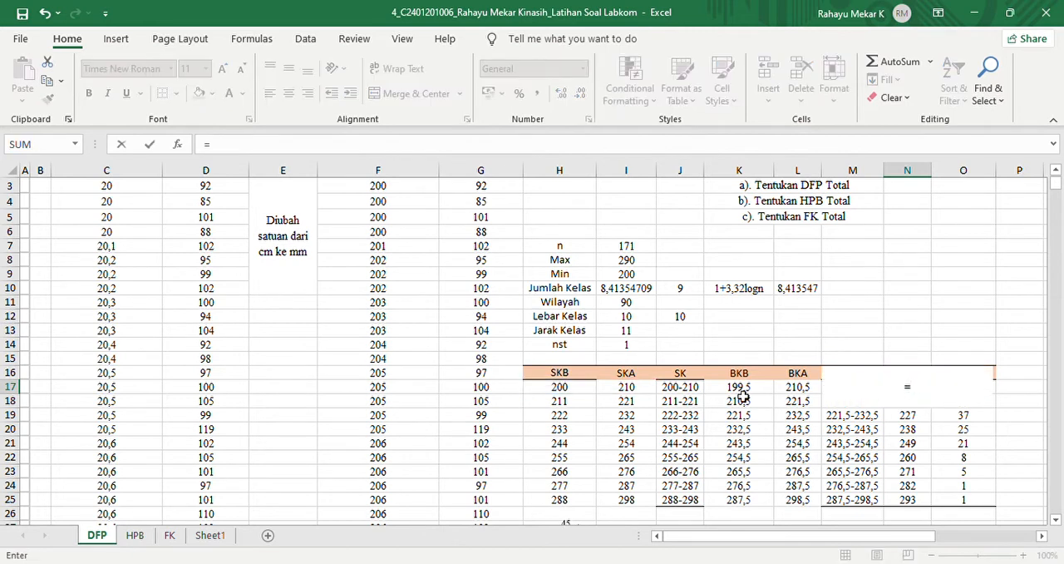
{"action": "type", "text": "("}
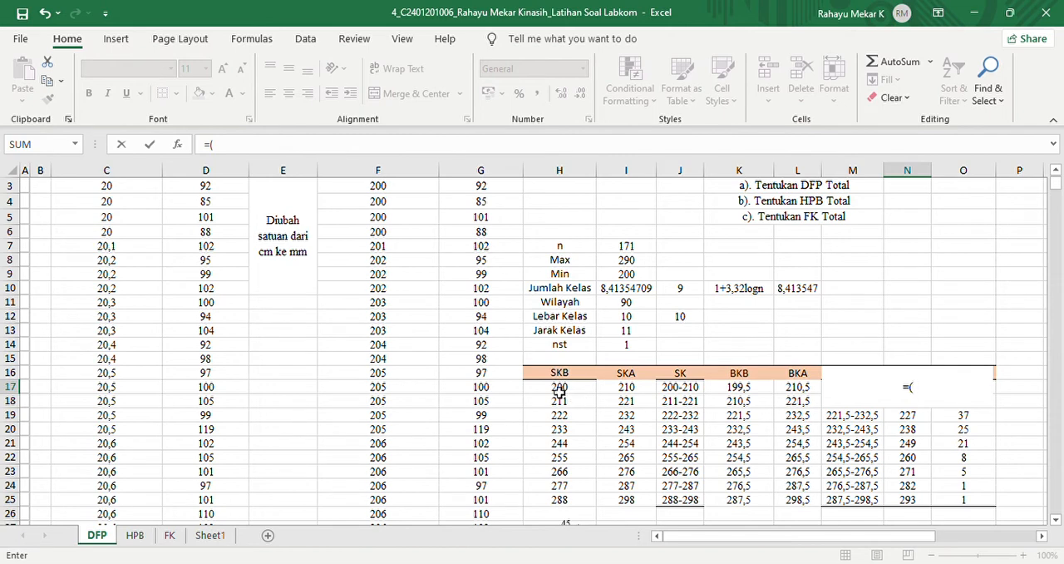
{"action": "left_click", "coordinate": [559, 390]}
{"action": "type", "text": "+"}
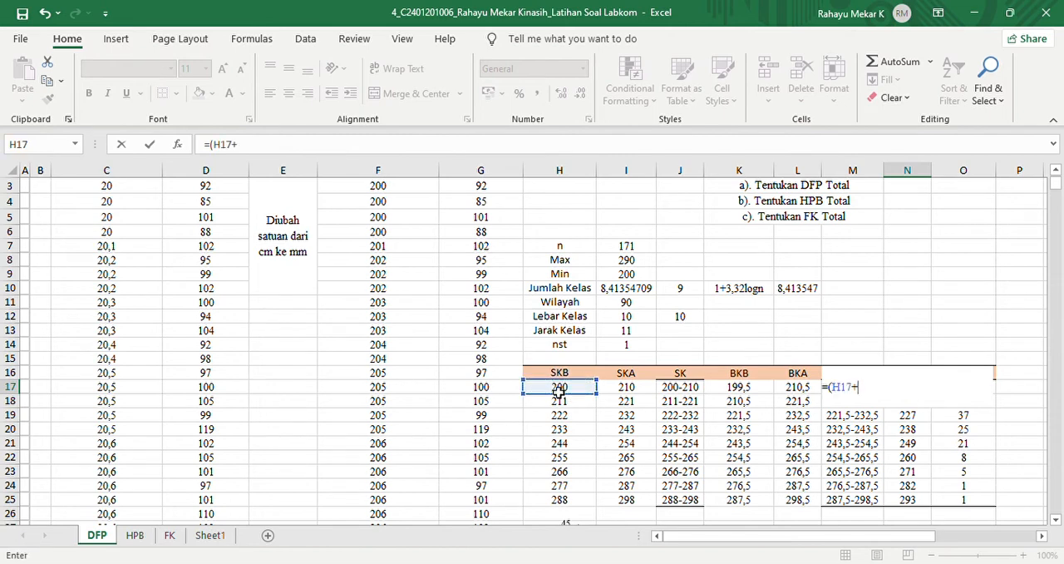
{"action": "left_click", "coordinate": [624, 390]}
{"action": "type", "text": ")/"}
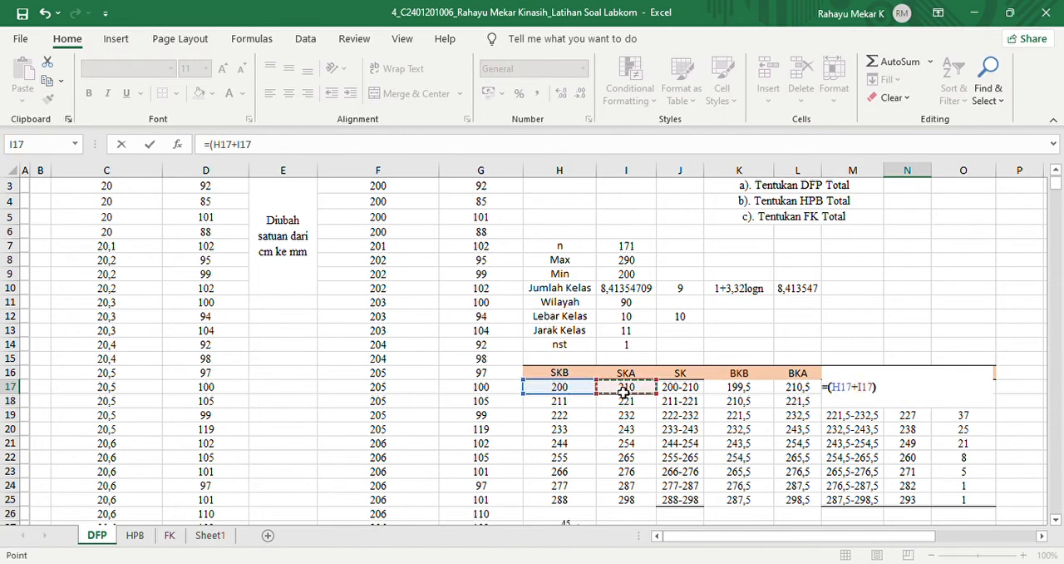
{"action": "type", "text": "2"}
{"action": "key", "text": "Return"}
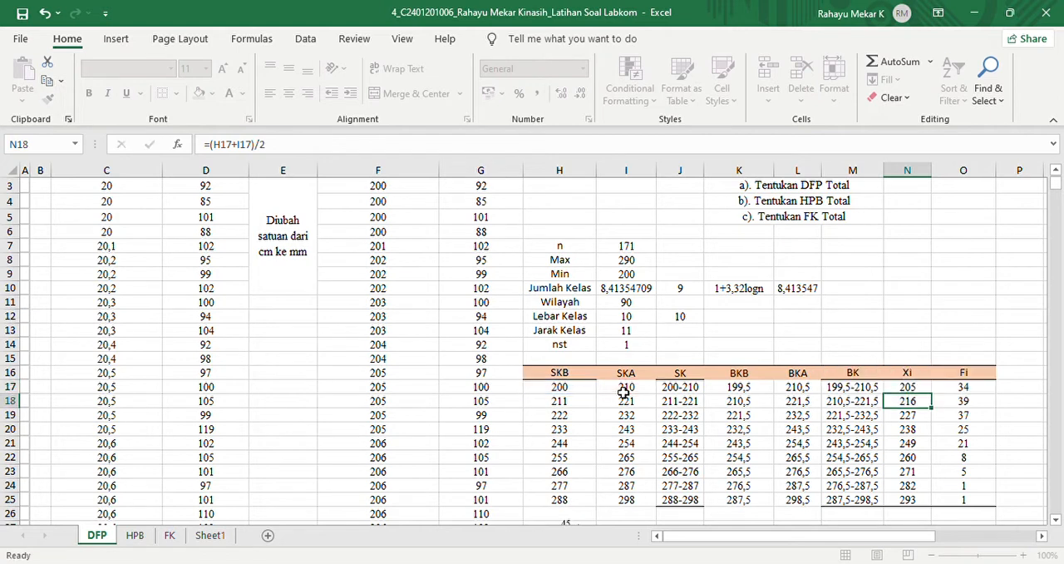
- Copy the Xi formula from N17 down through N25
{"action": "left_click", "coordinate": [903, 388]}
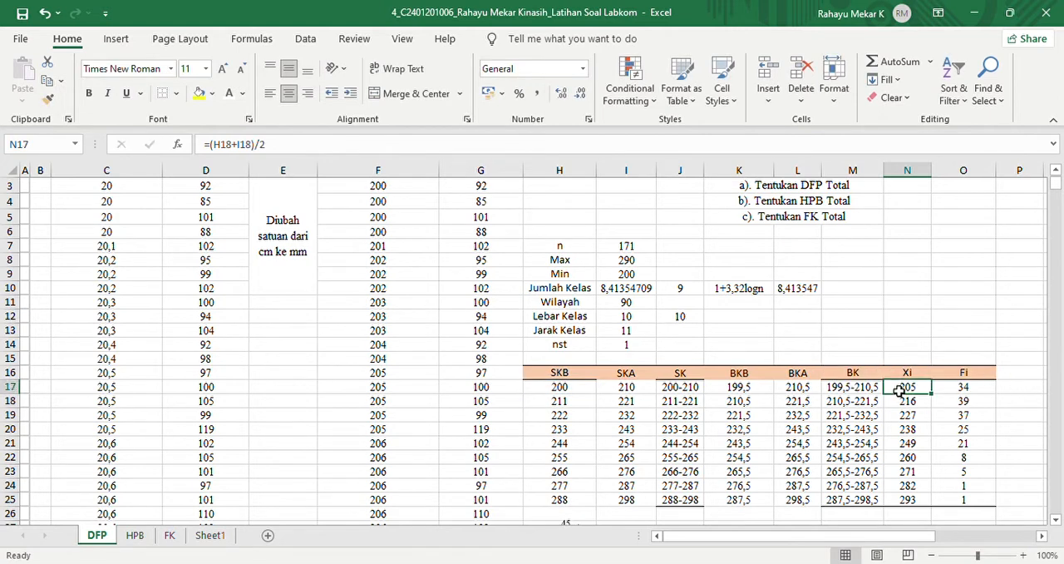
{"action": "mouse_move", "coordinate": [914, 405]}
{"action": "left_mouse_down"}
{"action": "mouse_move", "coordinate": [915, 503]}
{"action": "mouse_move", "coordinate": [913, 403]}
{"action": "left_mouse_up"}
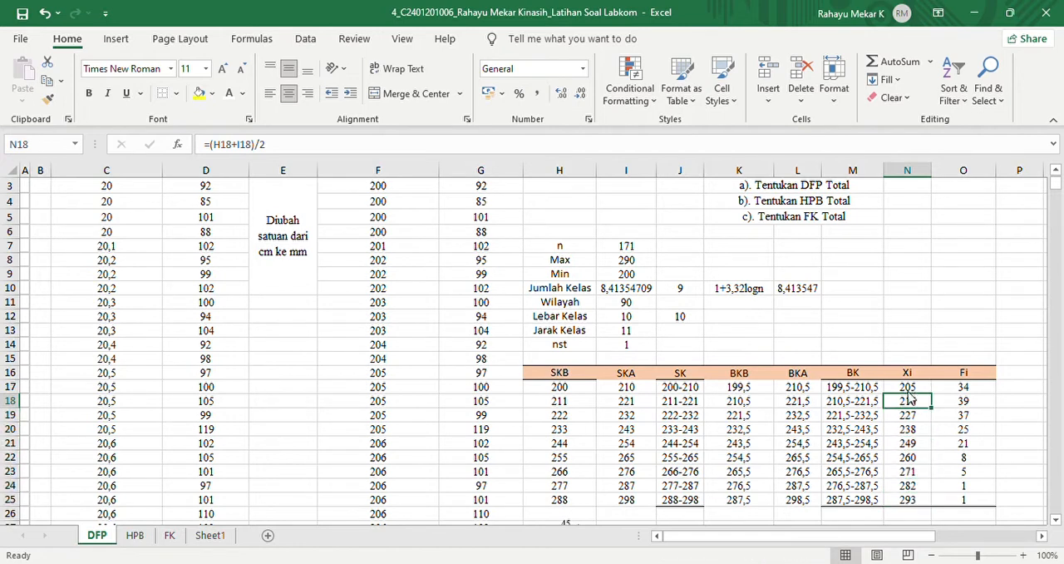
{"action": "left_click", "coordinate": [911, 389]}
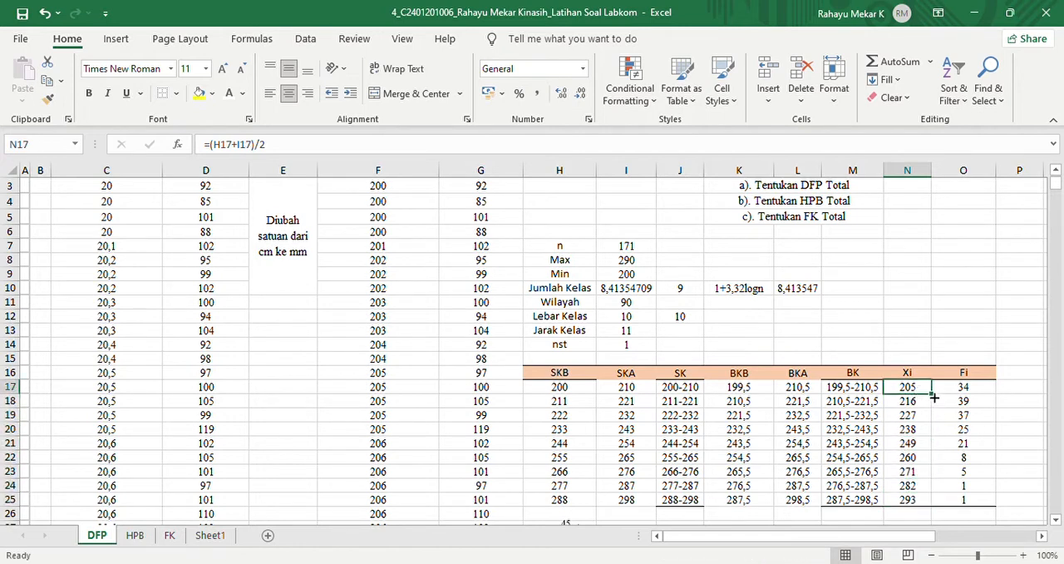
{"action": "left_click_drag", "start_coordinate": [934, 398], "coordinate": [932, 511]}
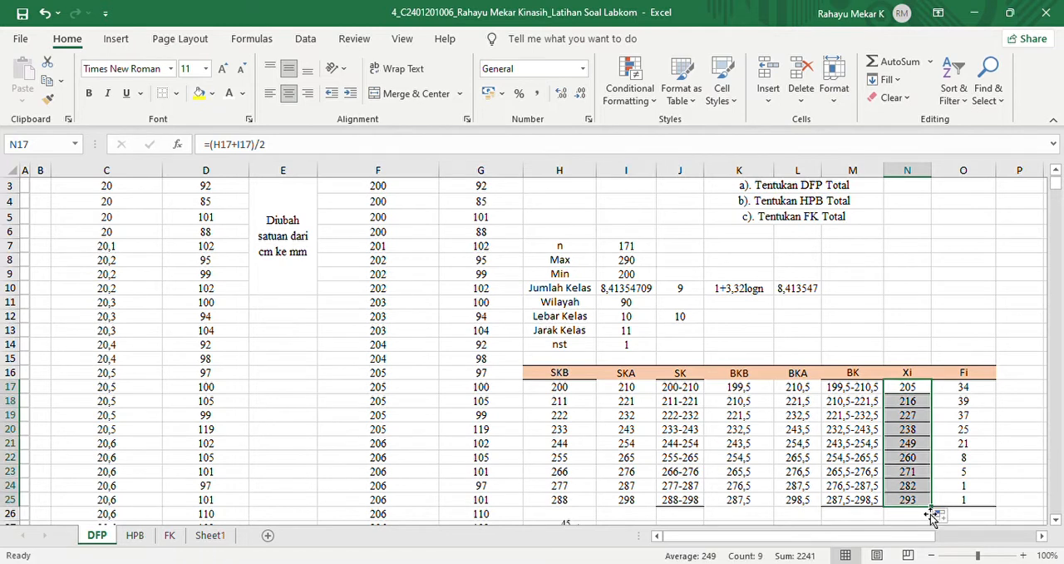
- Add a demonstration column header Fi in cell P16, beside the existing Fi column
{"action": "left_click", "coordinate": [960, 391]}
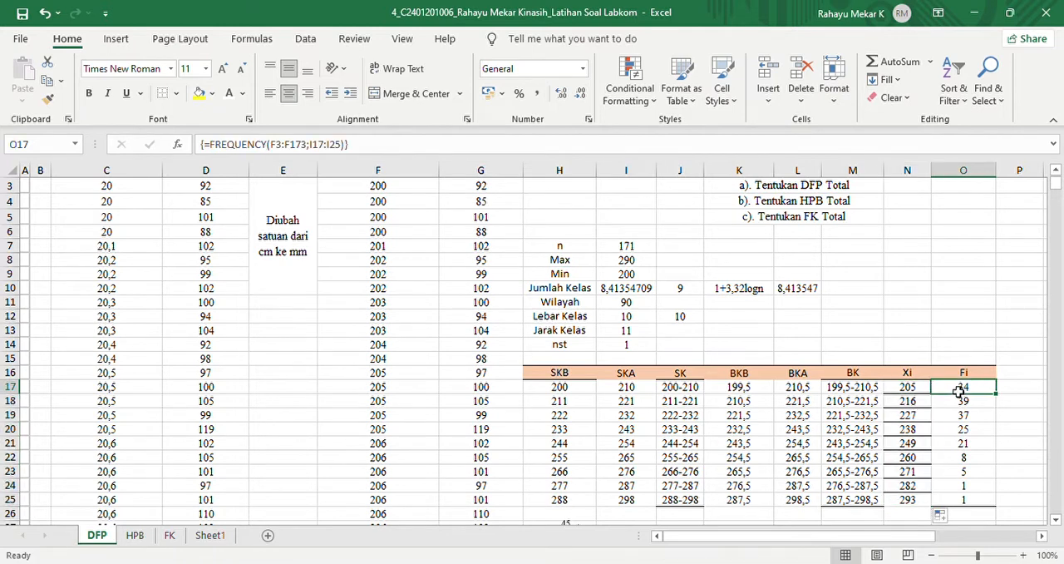
{"action": "left_click_drag", "start_coordinate": [857, 538], "coordinate": [900, 537]}
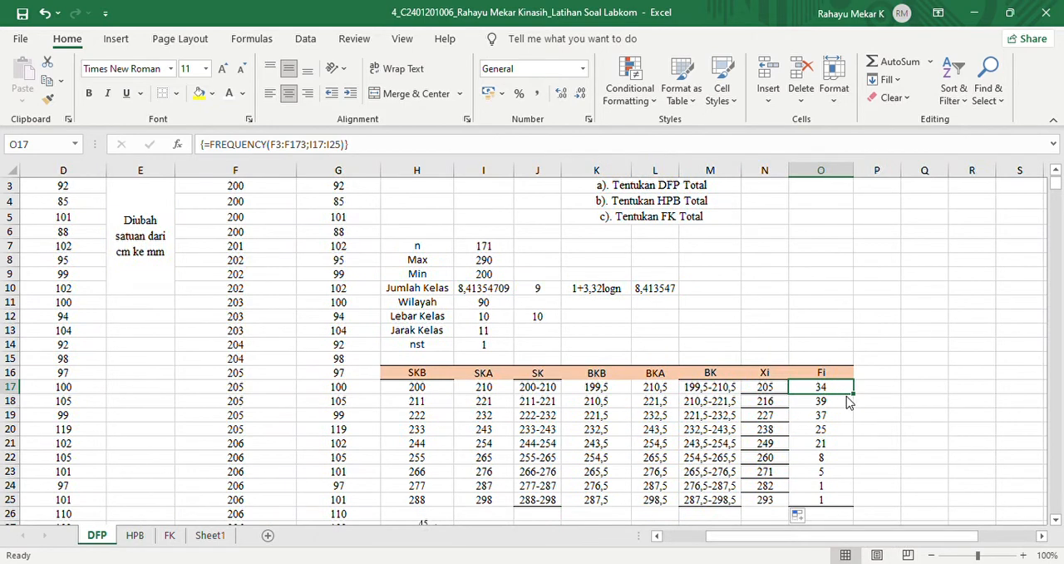
{"action": "left_click", "coordinate": [883, 378]}
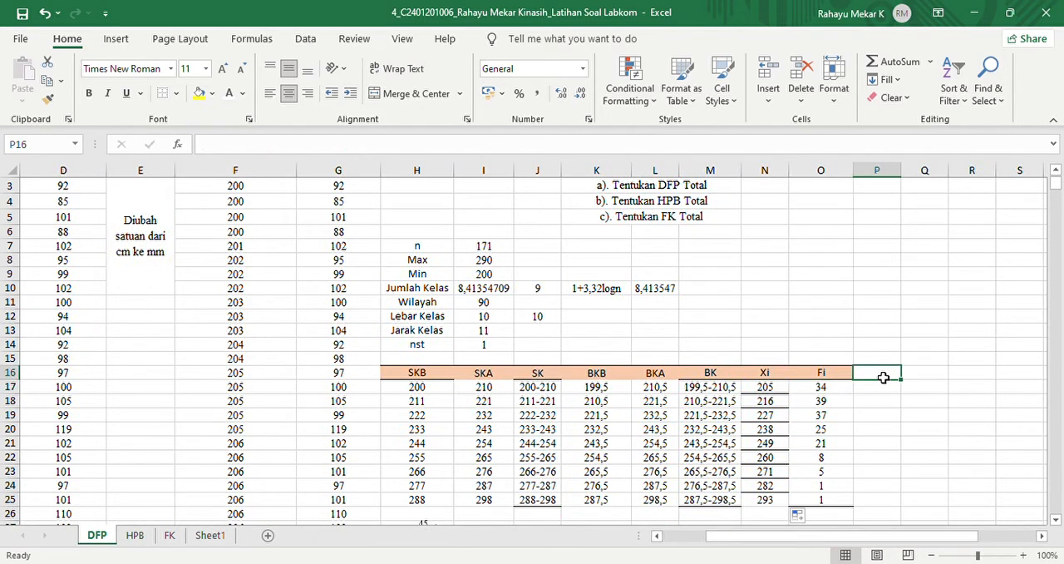
{"action": "type", "text": "F"}
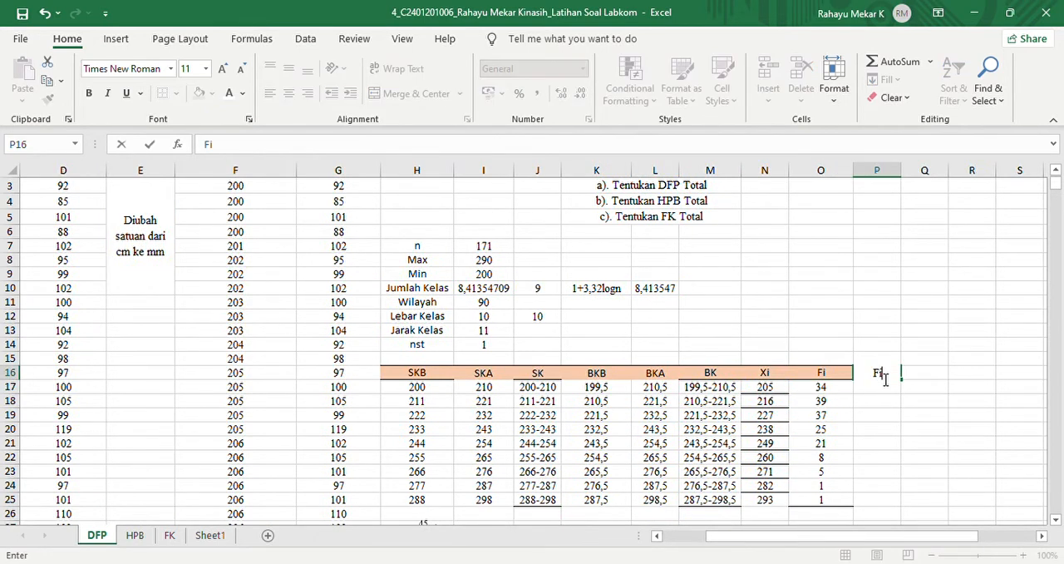
{"action": "type", "text": "i"}
{"action": "key", "text": "Return"}
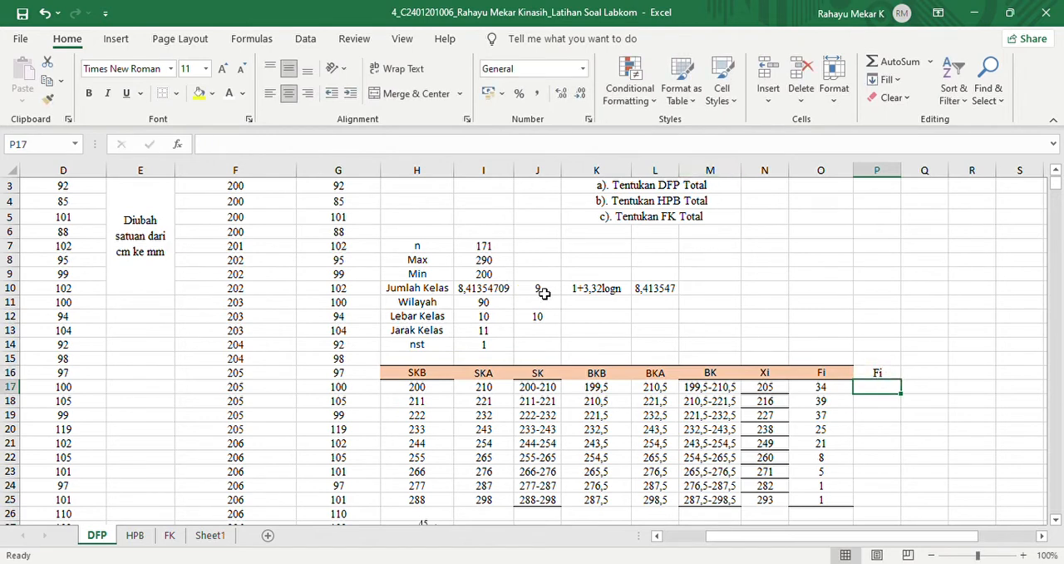
{"action": "left_click", "coordinate": [547, 291]}
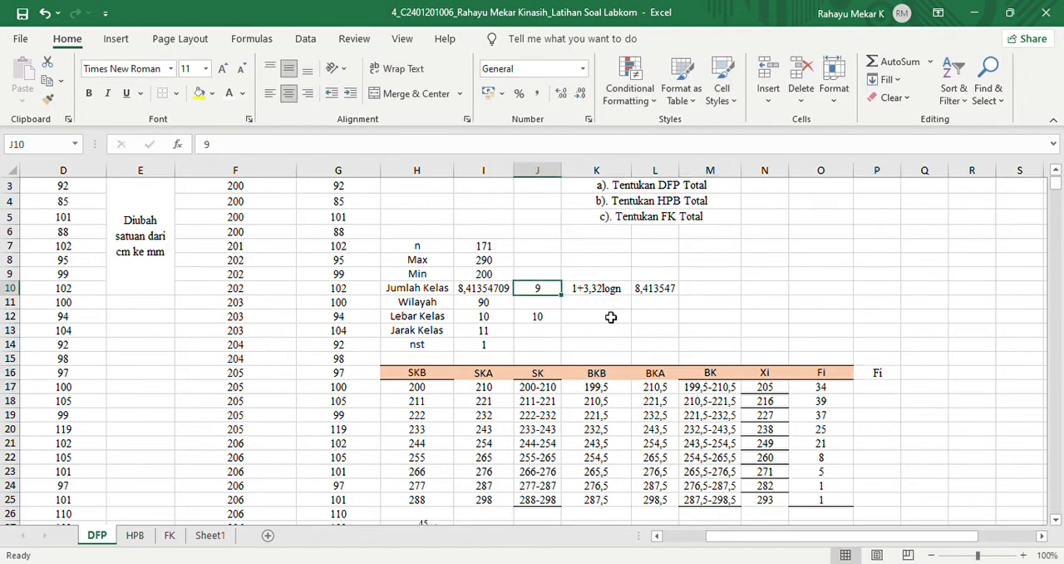
{"action": "left_click", "coordinate": [884, 390]}
{"action": "left_click_drag", "start_coordinate": [883, 391], "coordinate": [865, 505]}
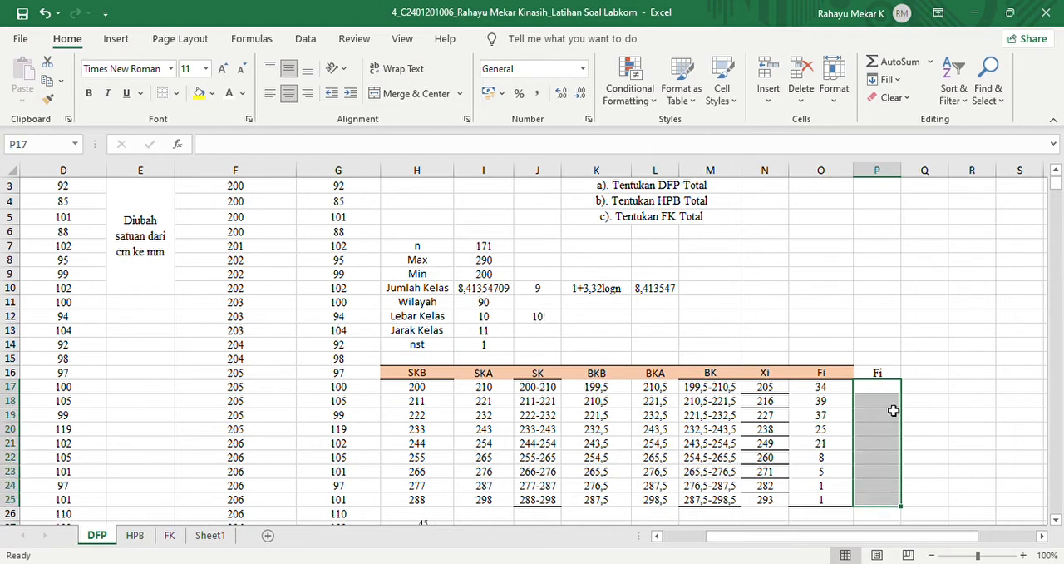
{"action": "type", "text": "="}
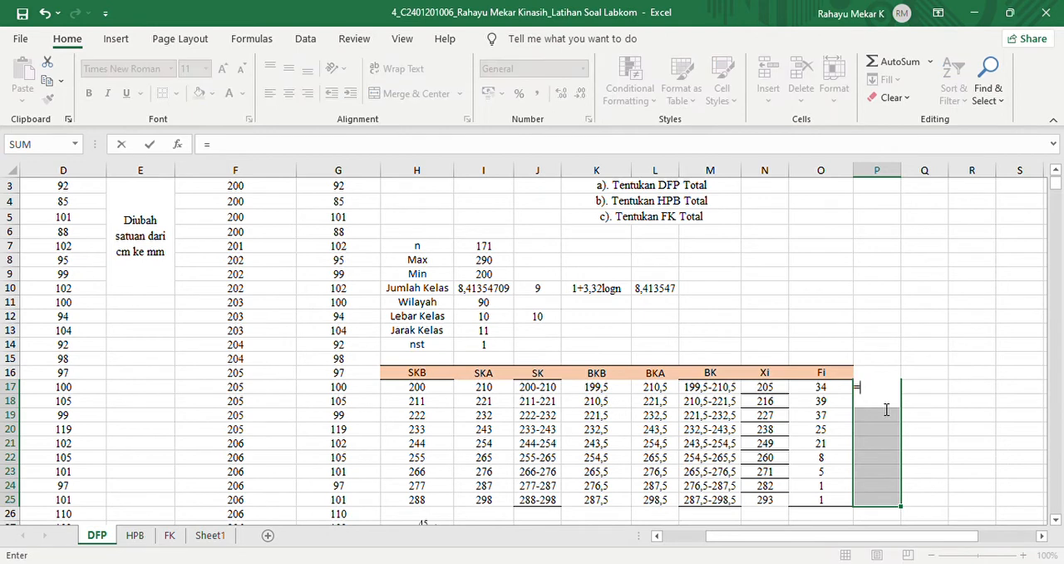
{"action": "type", "text": "freque"}
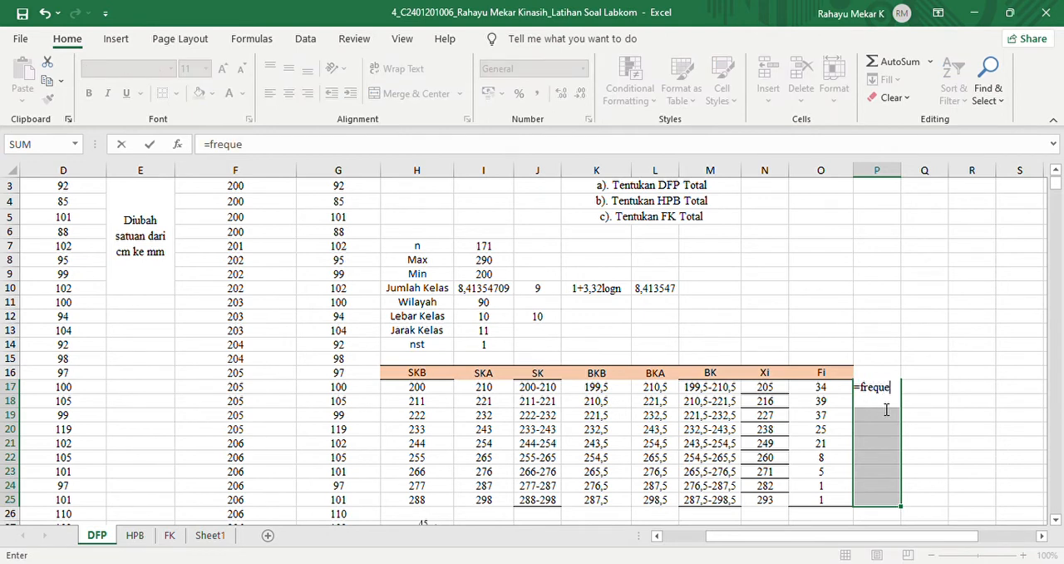
{"action": "type", "text": "ncy("}
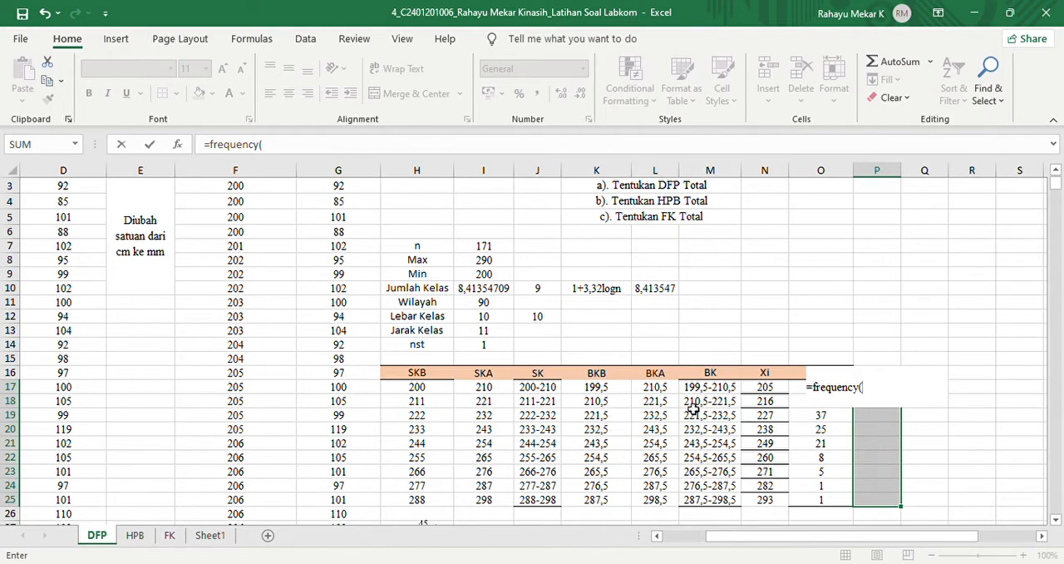
{"action": "key", "text": "BackSpace"}
{"action": "key", "text": "Escape"}
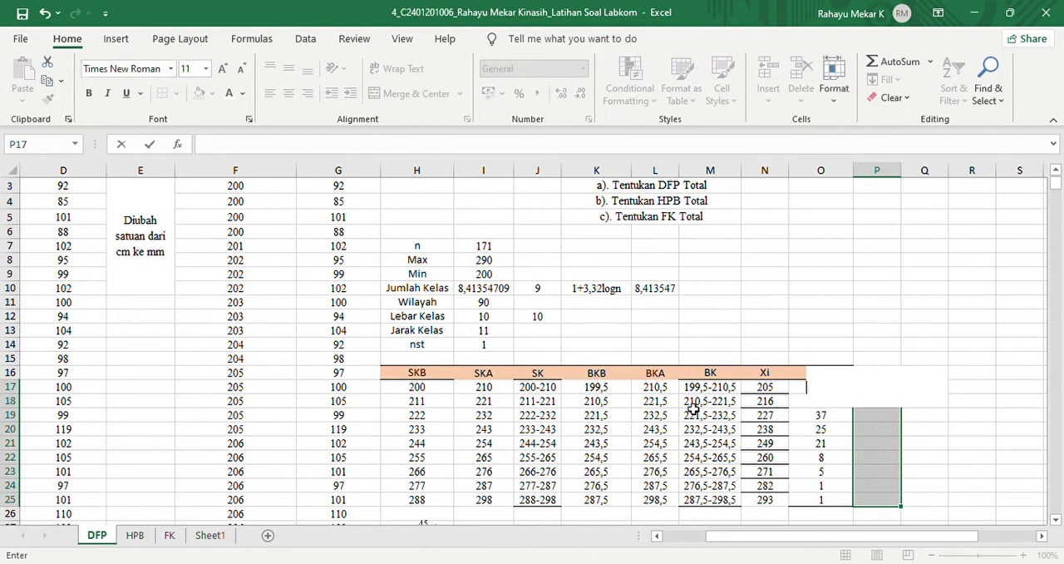
- Inspect the array formula in cell O17 and the ranges it references, leaving it unchanged
{"action": "left_click", "coordinate": [825, 389]}
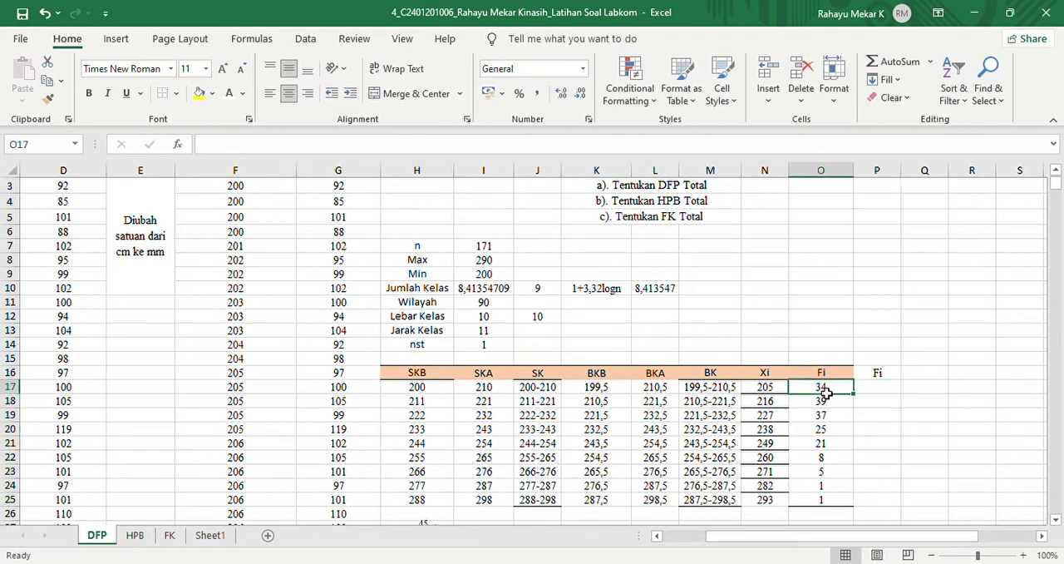
{"action": "left_click", "coordinate": [363, 151]}
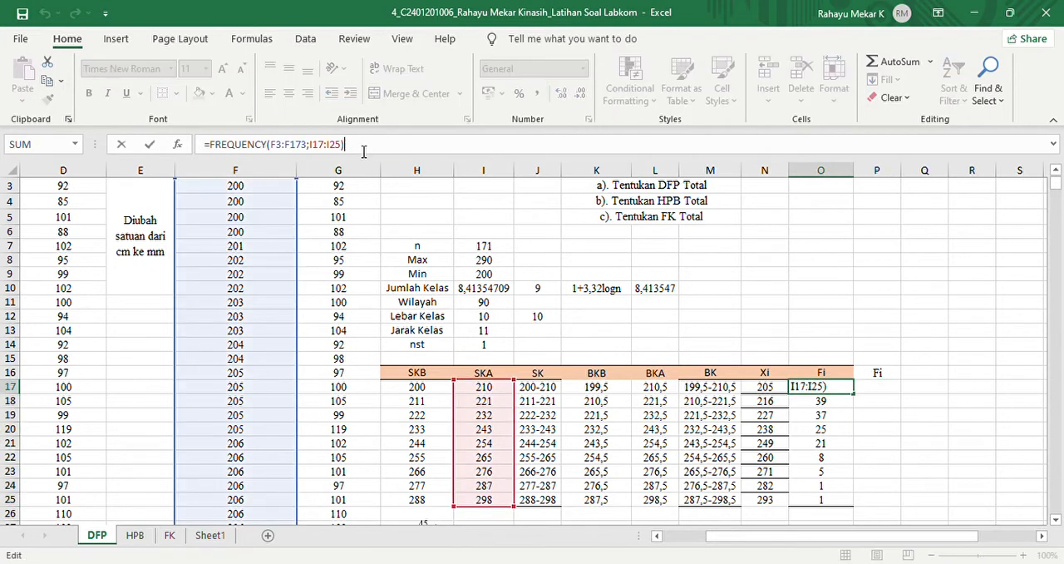
{"action": "left_click", "coordinate": [883, 395]}
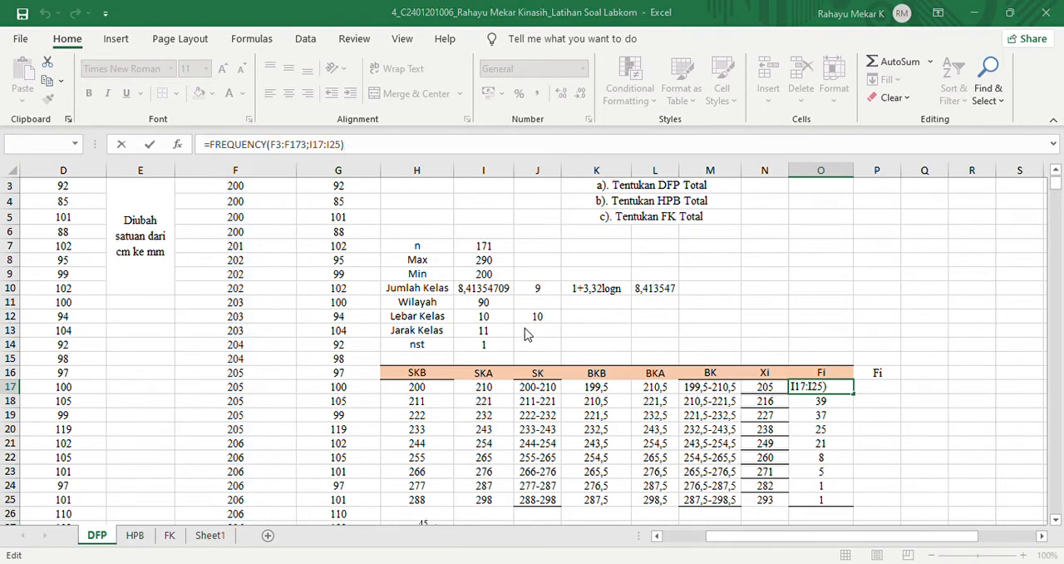
{"action": "key", "text": "ctrl+shift+Return"}
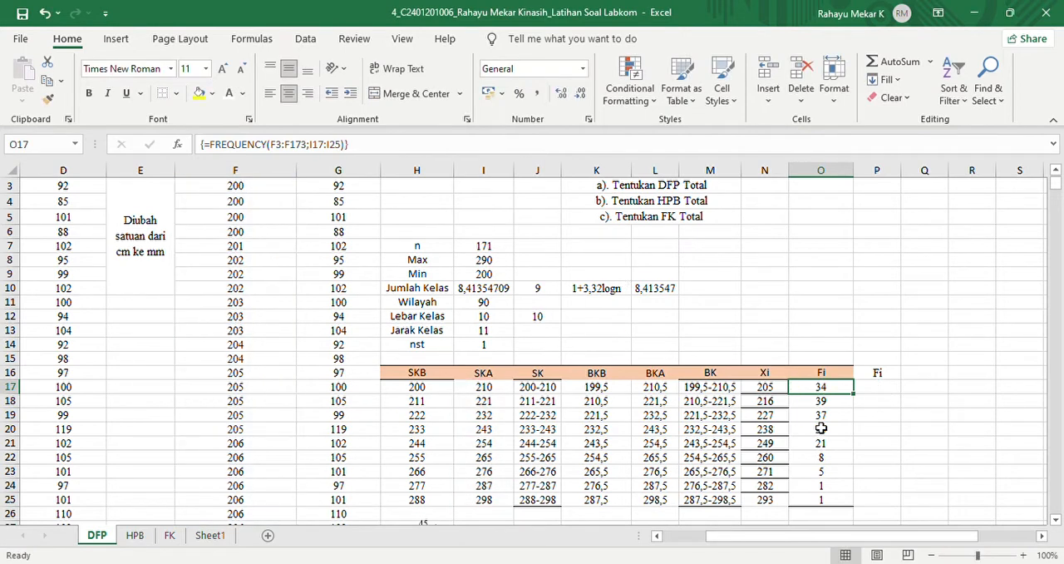
- Start a FREQUENCY formula across P17:P25 with the total lengths in millimetres, F3:F173, as the data array
{"action": "left_click", "coordinate": [886, 392]}
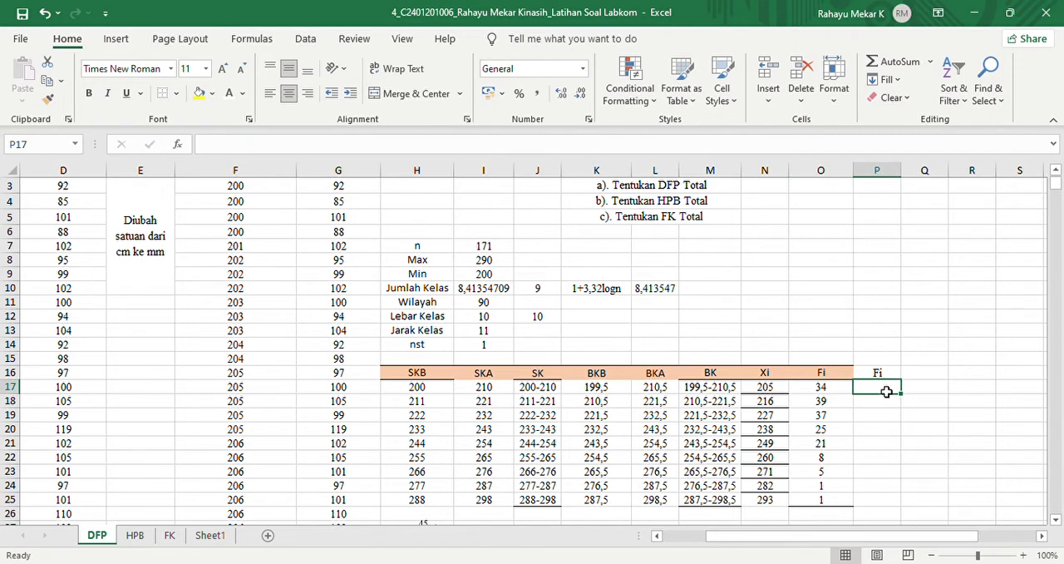
{"action": "left_click_drag", "start_coordinate": [886, 392], "coordinate": [883, 505]}
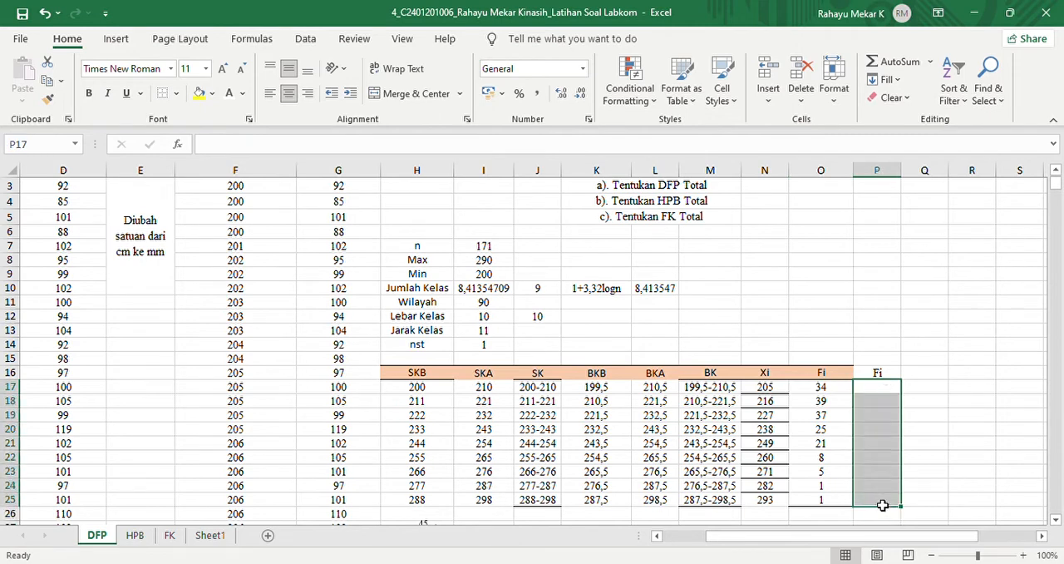
{"action": "type", "text": "="}
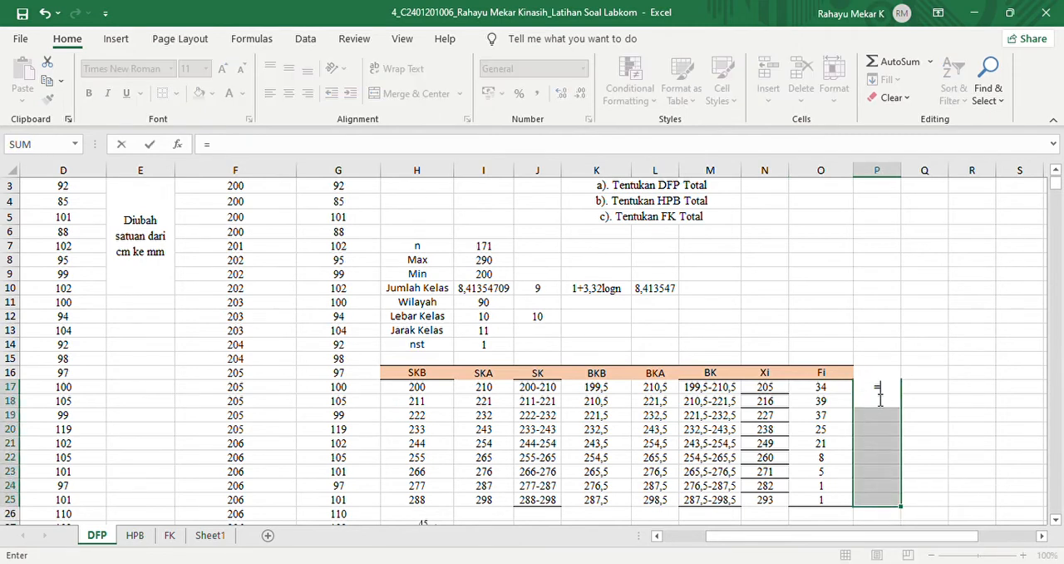
{"action": "type", "text": "freque"}
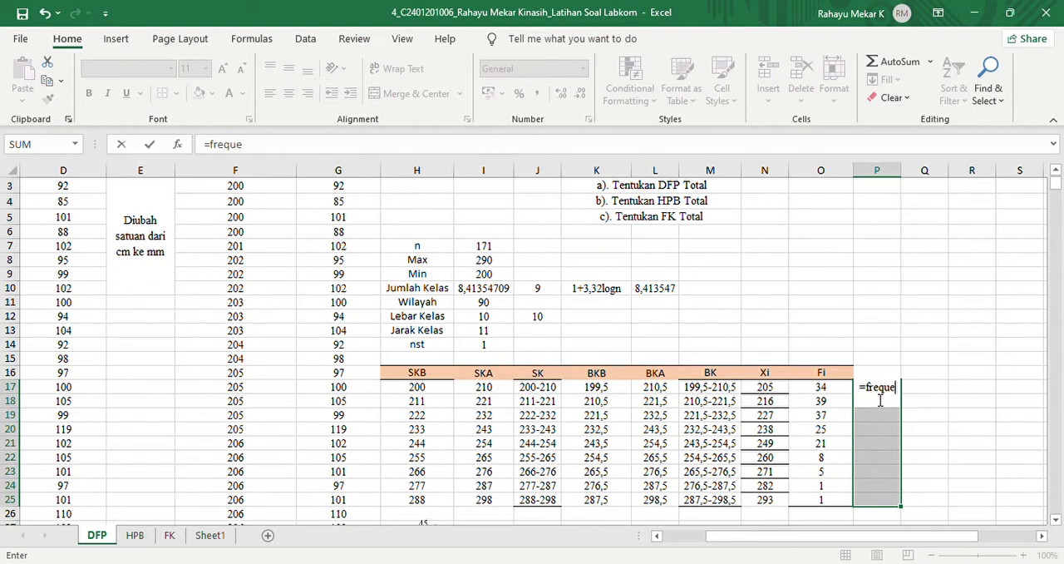
{"action": "type", "text": "ncy("}
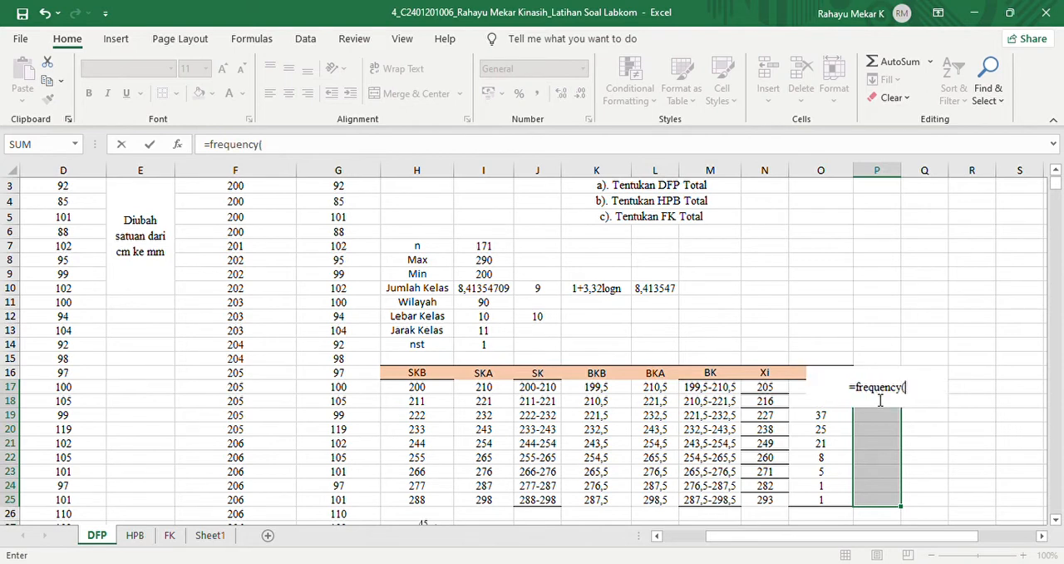
{"action": "left_click_drag", "start_coordinate": [1056, 184], "coordinate": [1056, 181]}
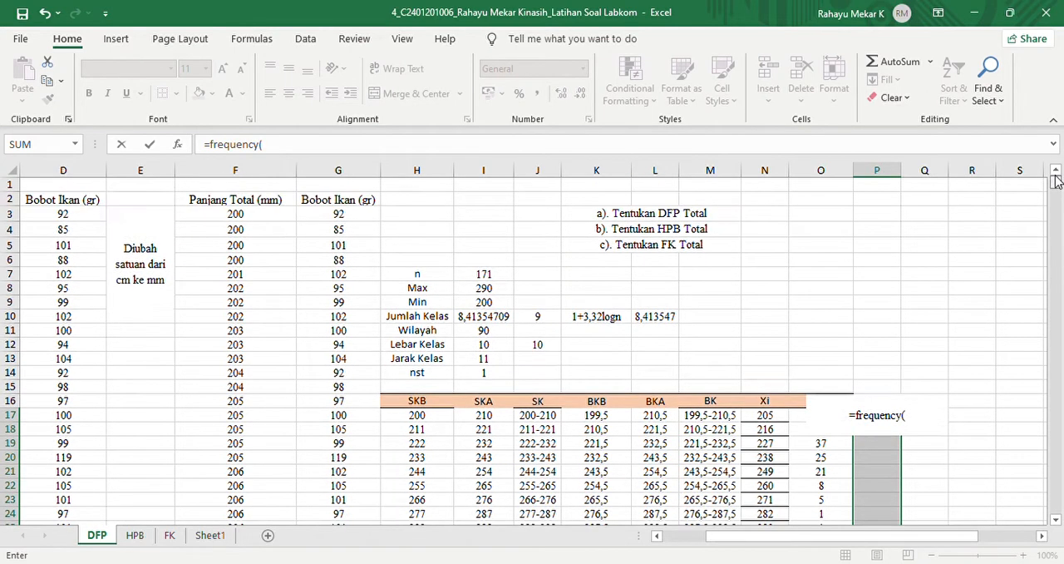
{"action": "left_click", "coordinate": [247, 219]}
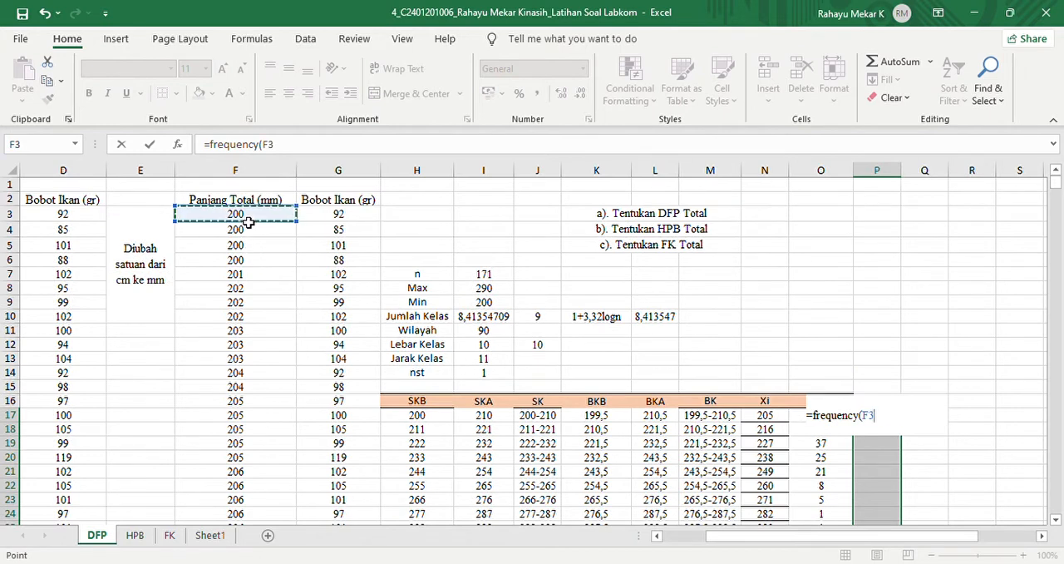
{"action": "key", "text": "ctrl+shift+Down"}
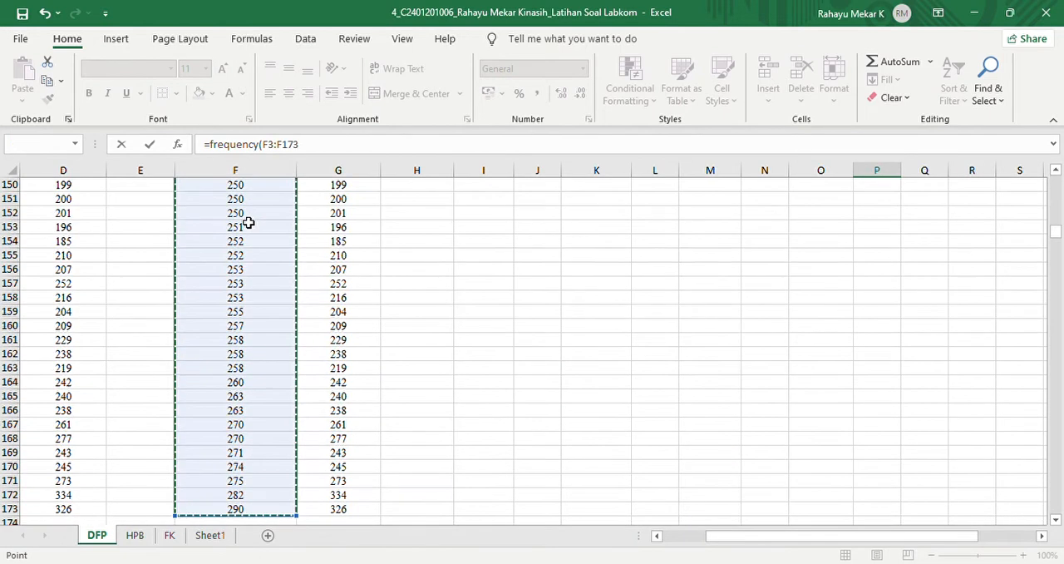
{"action": "type", "text": ","}
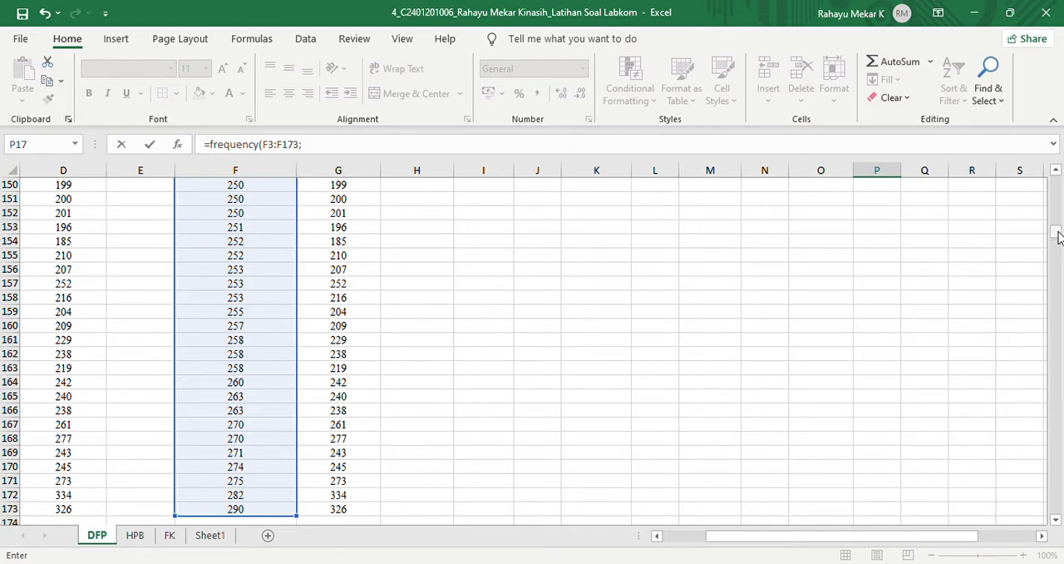
- Complete the FREQUENCY formula with the SKA limits I17:I25 as bins, enter it as an array formula and compare both Fi columns
{"action": "left_click_drag", "start_coordinate": [1058, 237], "coordinate": [1058, 189]}
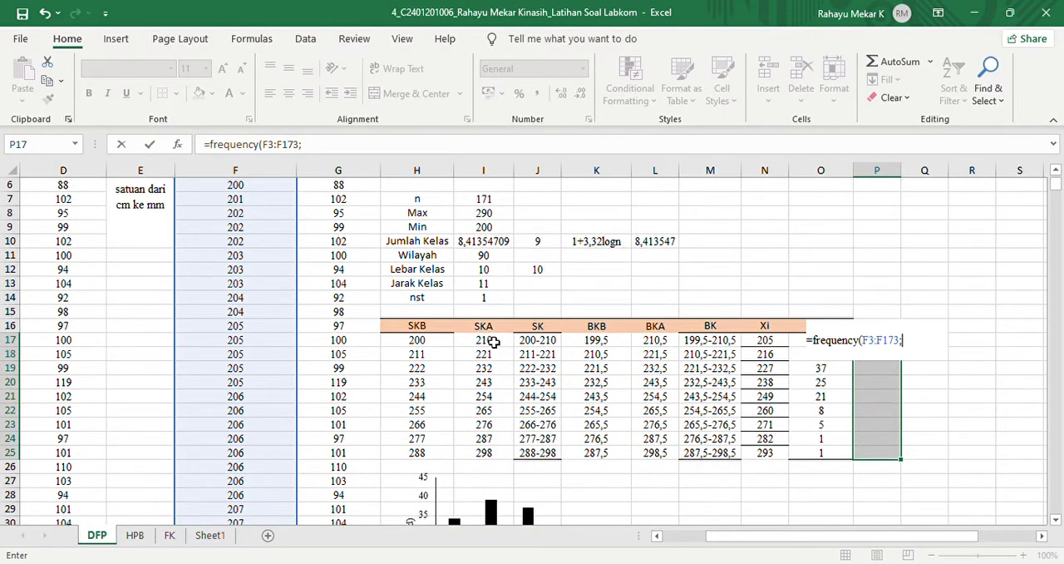
{"action": "left_click_drag", "start_coordinate": [494, 342], "coordinate": [496, 459]}
{"action": "type", "text": ")"}
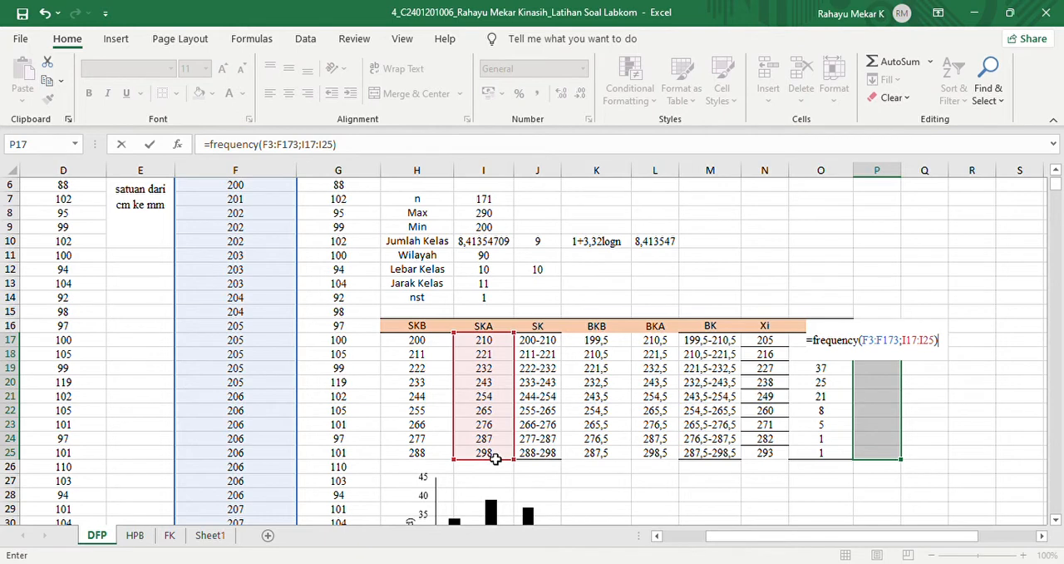
{"action": "key", "text": "ctrl+shift+Return"}
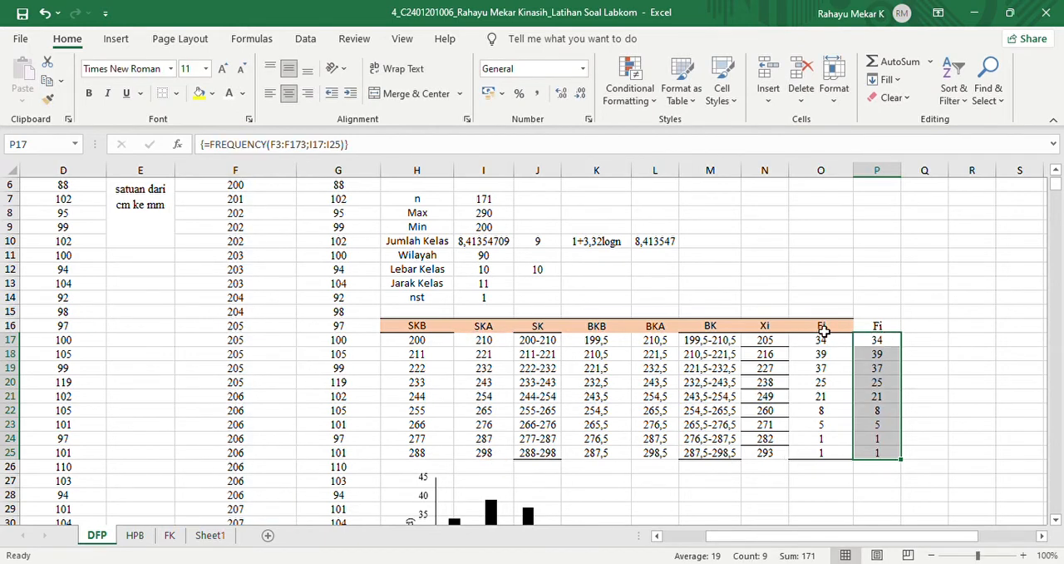
{"action": "mouse_move", "coordinate": [823, 331]}
{"action": "left_mouse_down"}
{"action": "mouse_move", "coordinate": [824, 446]}
{"action": "mouse_move", "coordinate": [829, 286]}
{"action": "mouse_move", "coordinate": [830, 343]}
{"action": "mouse_move", "coordinate": [821, 331]}
{"action": "left_mouse_up"}
{"action": "left_click", "coordinate": [878, 326]}
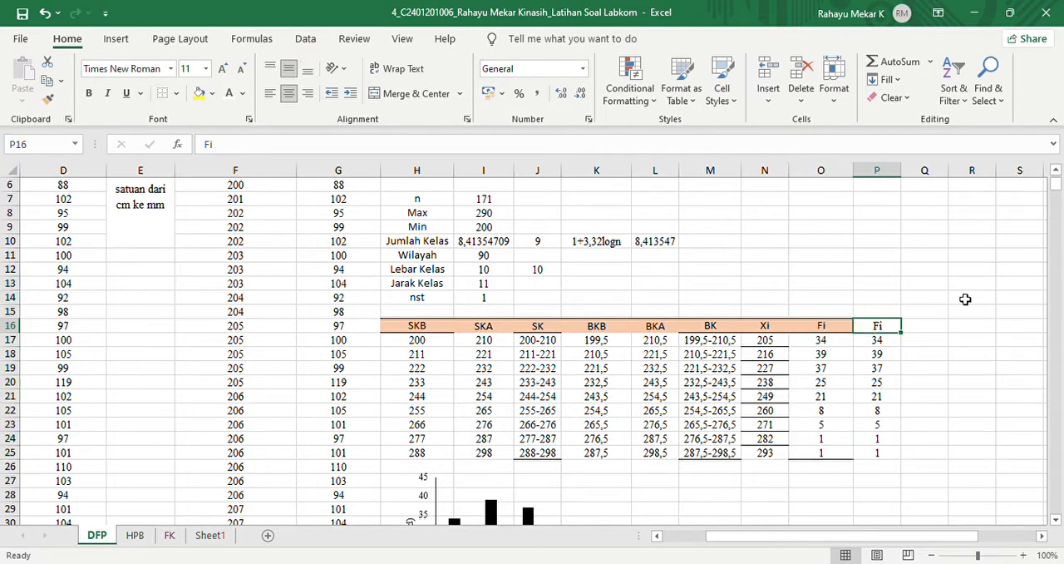
- Insert a clustered column chart and place it below the frequency table, beside the existing chart
{"action": "left_click_drag", "start_coordinate": [1059, 182], "coordinate": [1060, 188]}
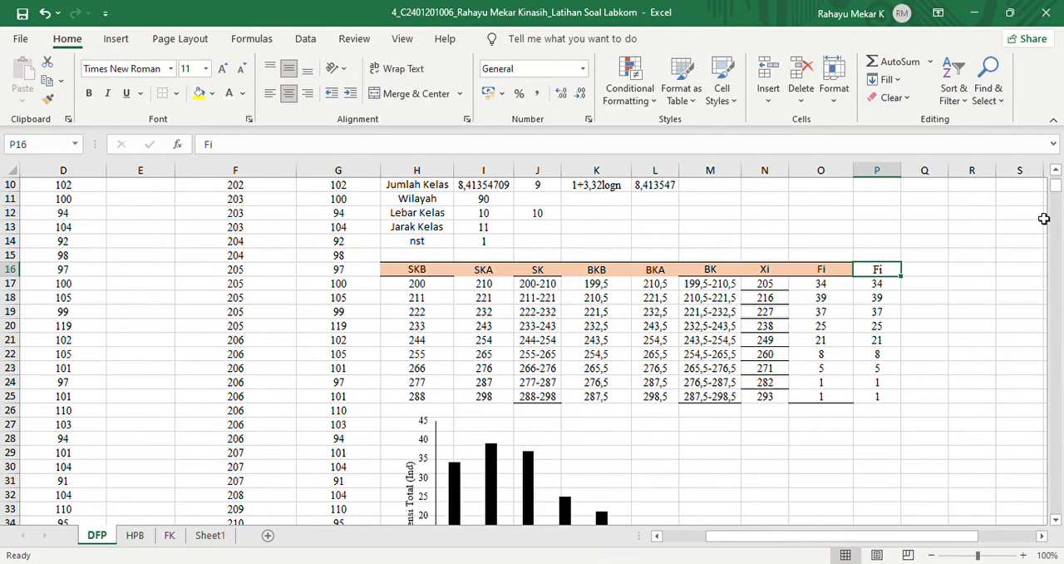
{"action": "scroll", "coordinate": [1058, 190], "scroll_direction": "down", "scroll_amount": 4}
{"action": "scroll", "coordinate": [1058, 189], "scroll_direction": "up", "scroll_amount": 4}
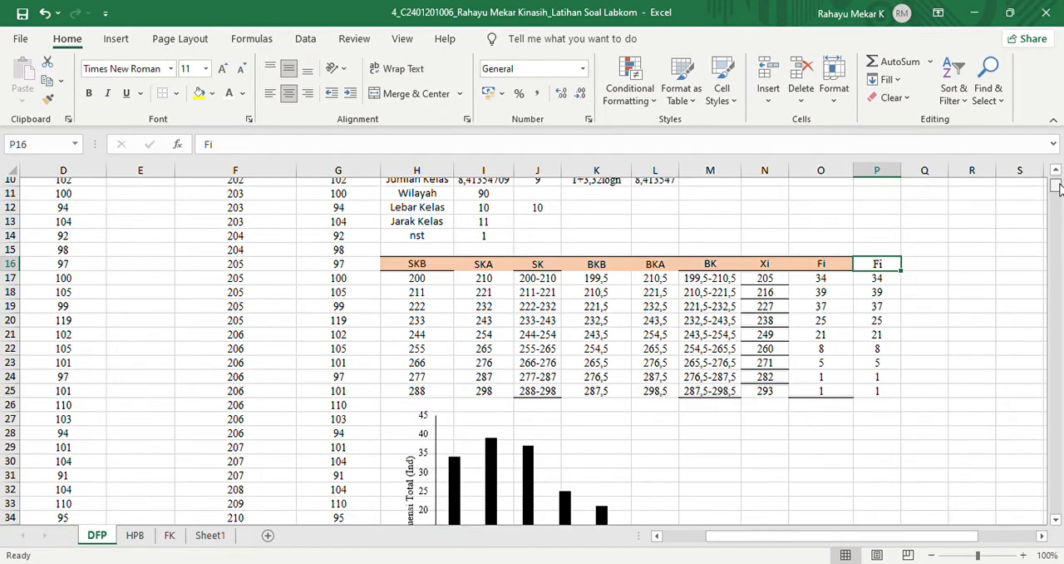
{"action": "scroll", "coordinate": [1058, 190], "scroll_direction": "down", "scroll_amount": 2}
{"action": "scroll", "coordinate": [1055, 189], "scroll_direction": "up", "scroll_amount": 2}
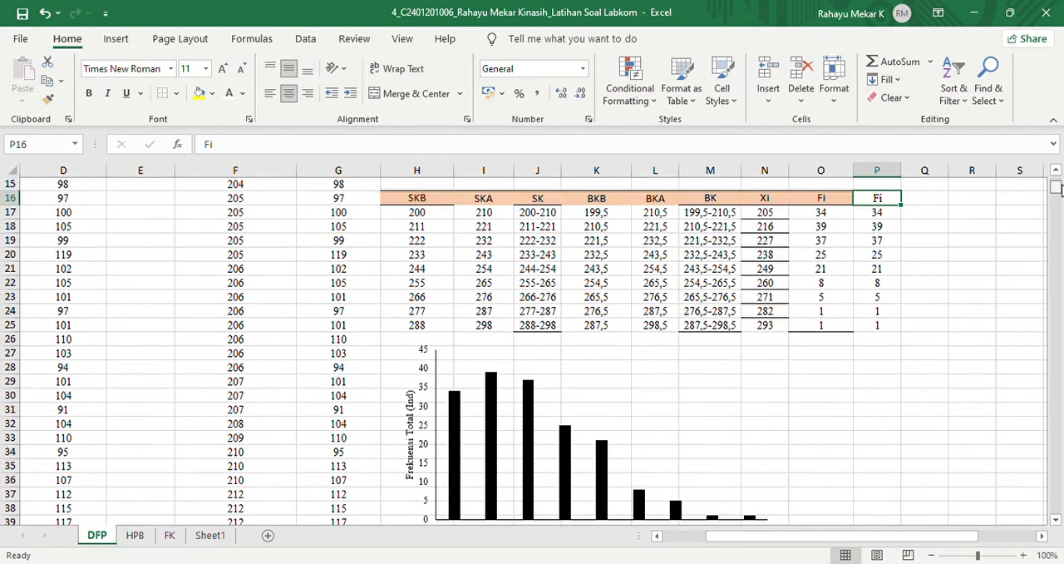
{"action": "left_click", "coordinate": [116, 42]}
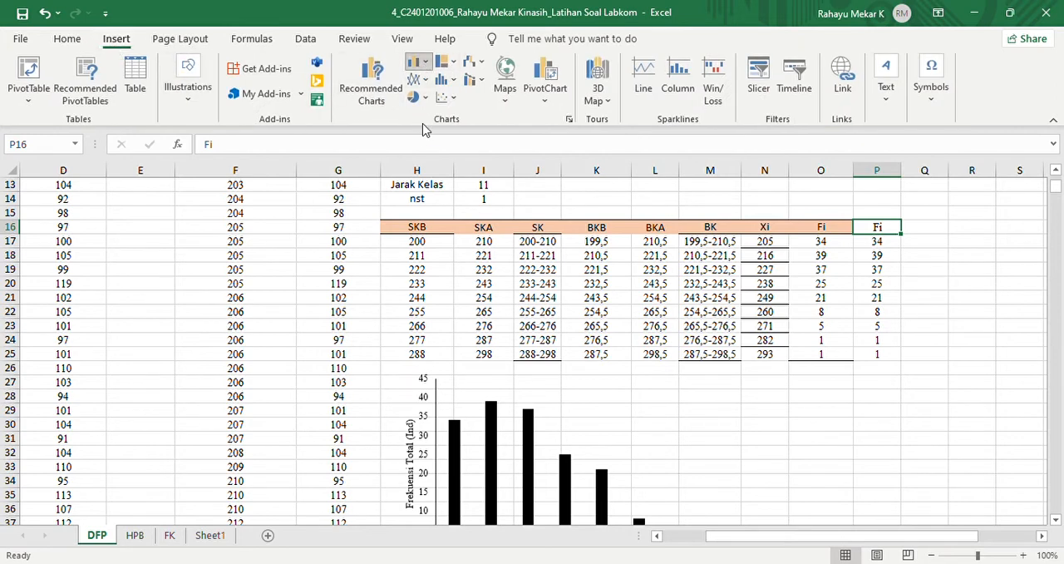
{"action": "left_click", "coordinate": [418, 61]}
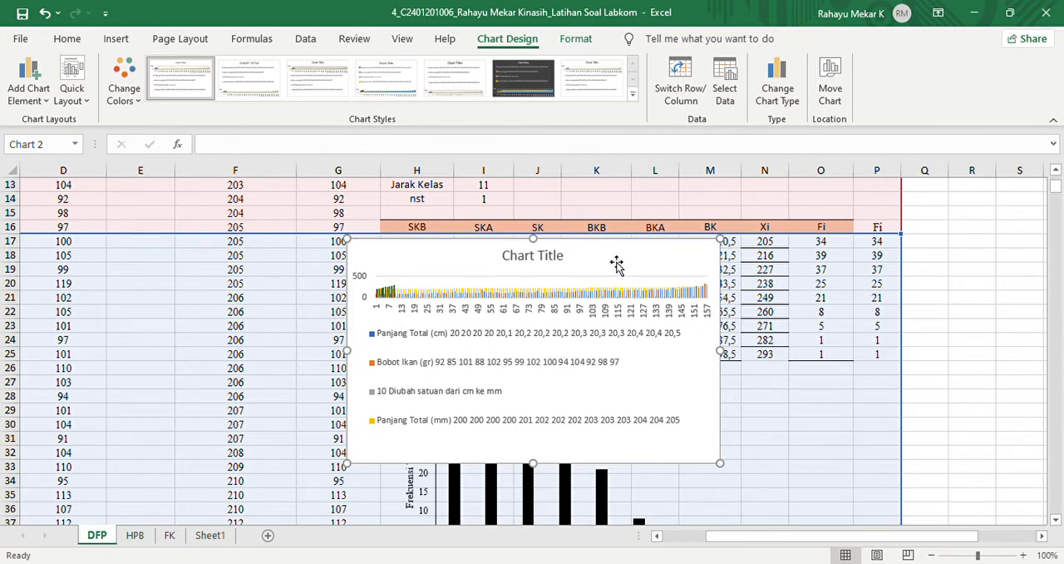
{"action": "left_click_drag", "start_coordinate": [616, 264], "coordinate": [924, 394]}
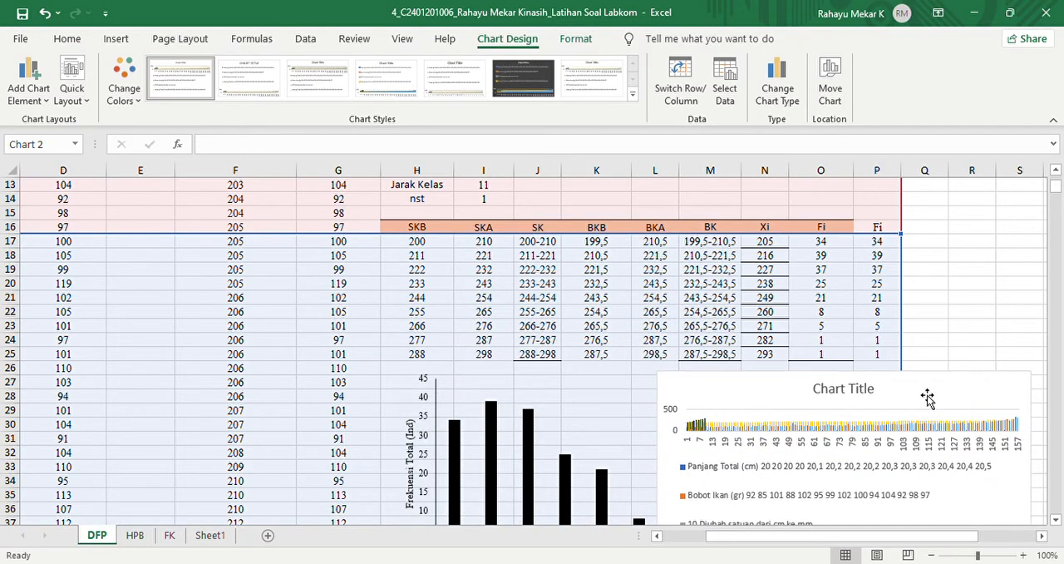
- Replace the new chart's source data with a single series using the Fi frequencies O17:O25 as values
{"action": "left_click", "coordinate": [720, 88]}
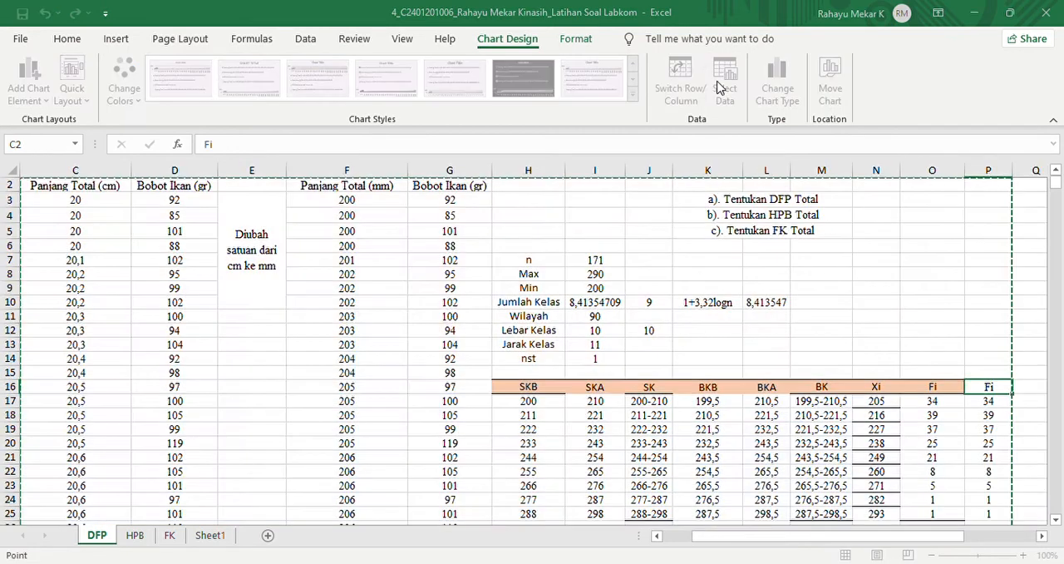
{"action": "key", "text": "Escape"}
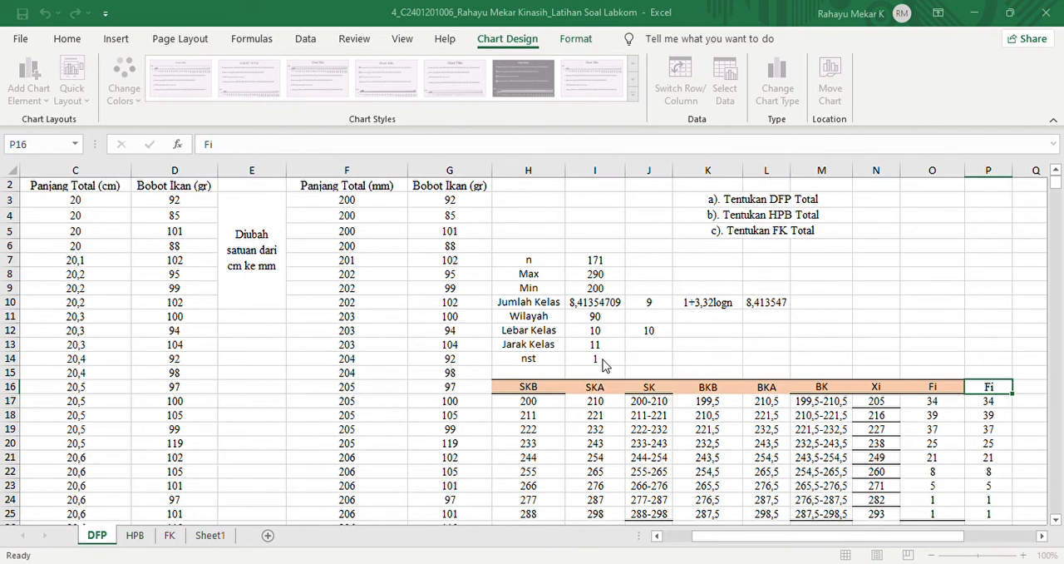
{"action": "left_click", "coordinate": [501, 364]}
{"action": "left_click_drag", "start_coordinate": [670, 402], "coordinate": [660, 513]}
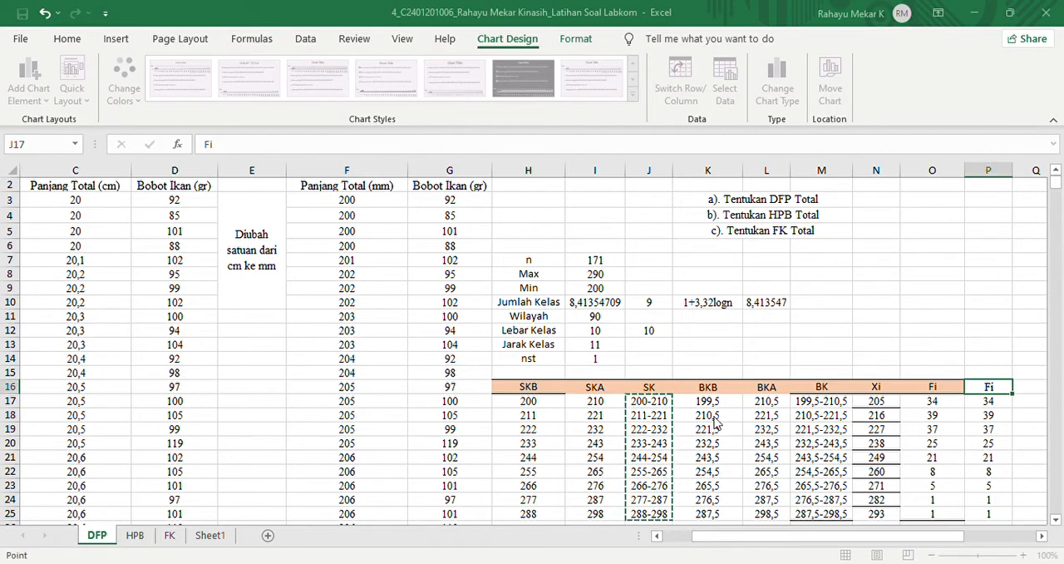
{"action": "key", "text": "Escape"}
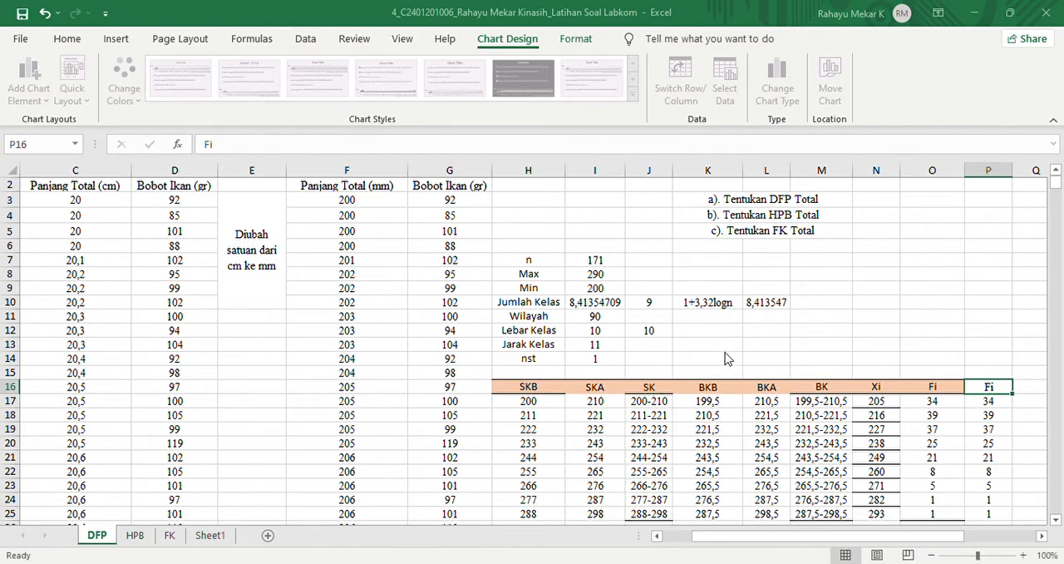
{"action": "left_click", "coordinate": [613, 343]}
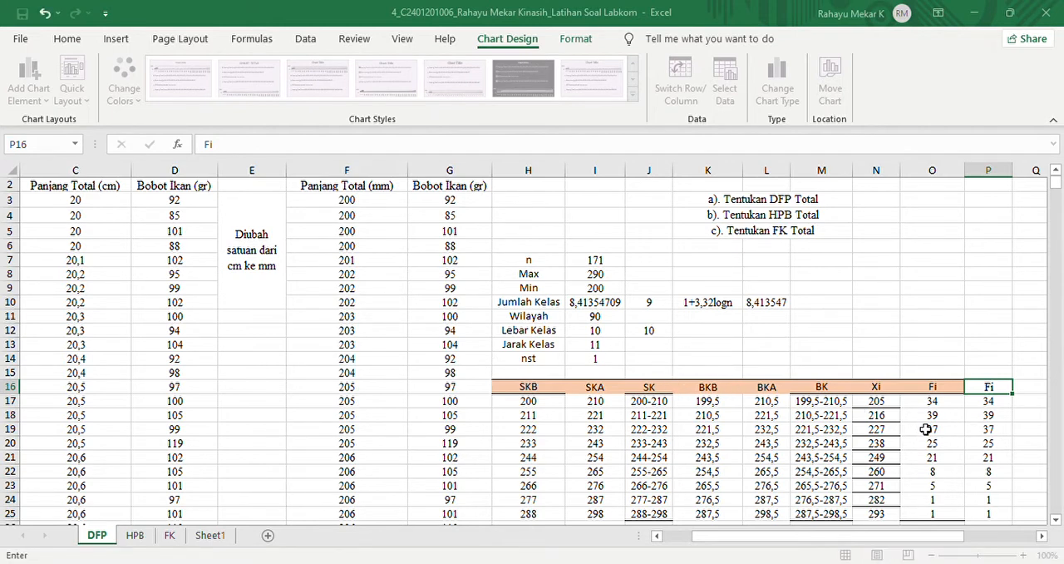
{"action": "left_click_drag", "start_coordinate": [919, 401], "coordinate": [931, 516]}
{"action": "left_click", "coordinate": [707, 414]}
- Use the SK class intervals J17:J25 as the horizontal axis labels and apply the data selection
{"action": "left_click", "coordinate": [729, 355]}
{"action": "left_click_drag", "start_coordinate": [651, 403], "coordinate": [653, 518]}
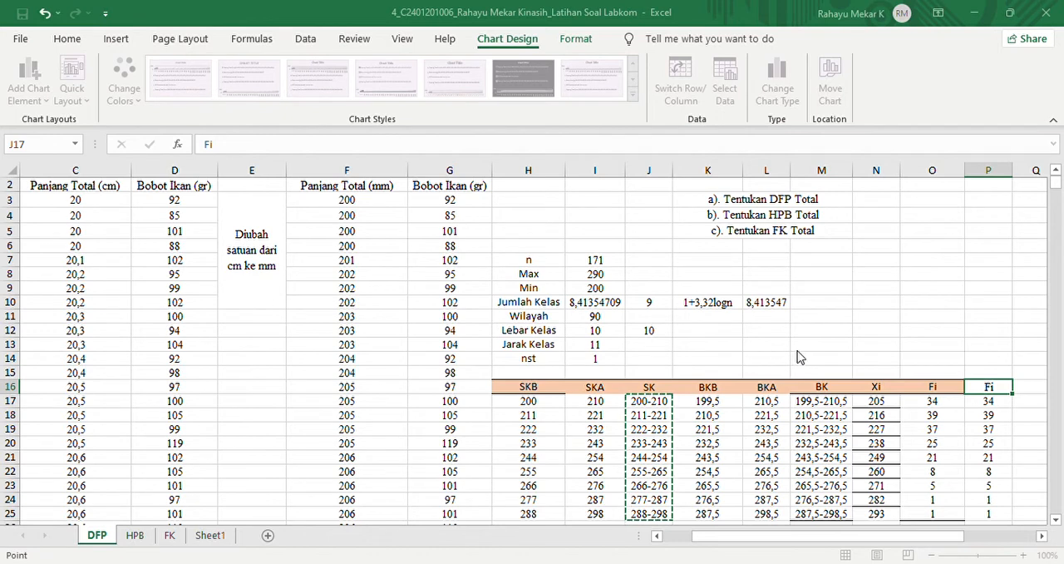
{"action": "key", "text": "Escape"}
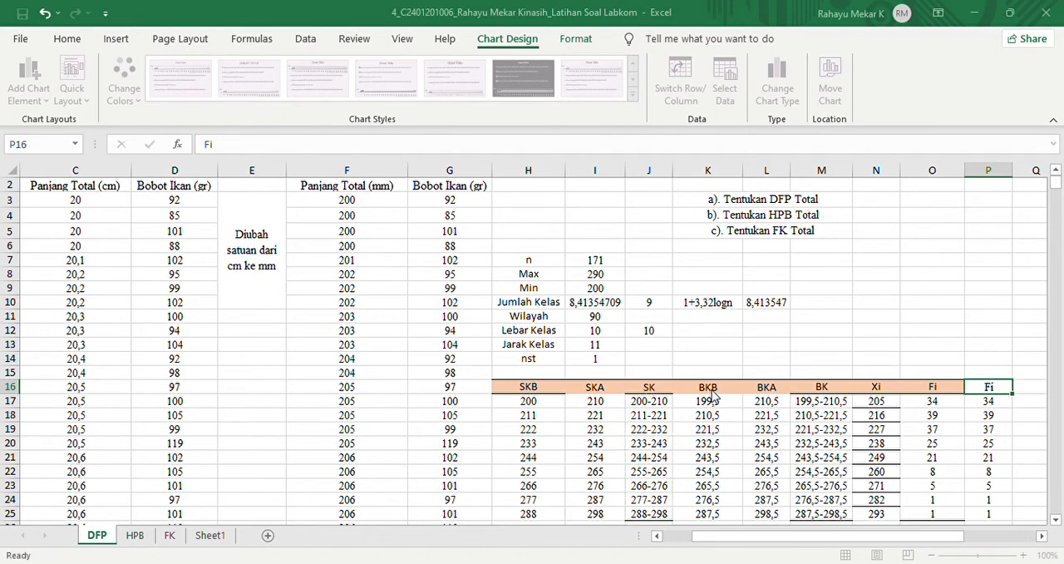
{"action": "left_click", "coordinate": [834, 476]}
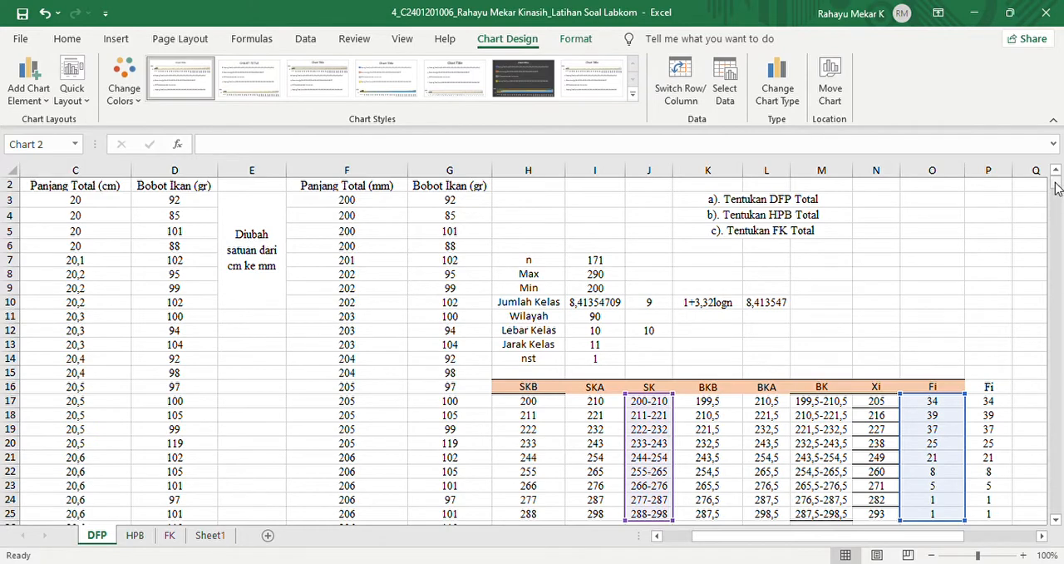
- Enlarge the new chart's plot area slightly and move the chart clear of the existing one, starting at column O
{"action": "scroll", "coordinate": [1057, 193], "scroll_direction": "down", "scroll_amount": 8}
{"action": "scroll", "coordinate": [1056, 193], "scroll_direction": "up", "scroll_amount": 2}
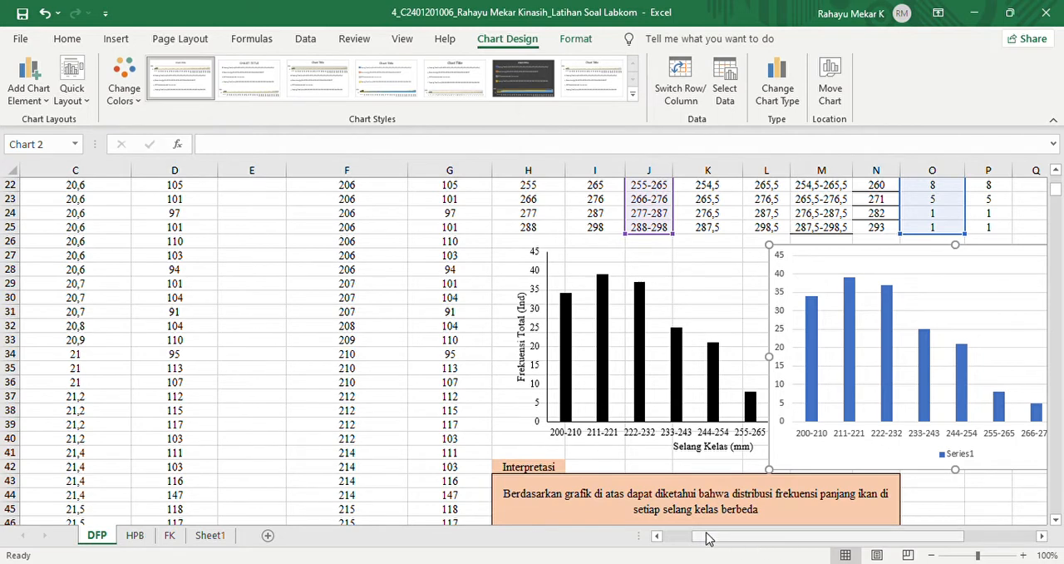
{"action": "scroll", "coordinate": [733, 541], "scroll_direction": "right", "scroll_amount": 3}
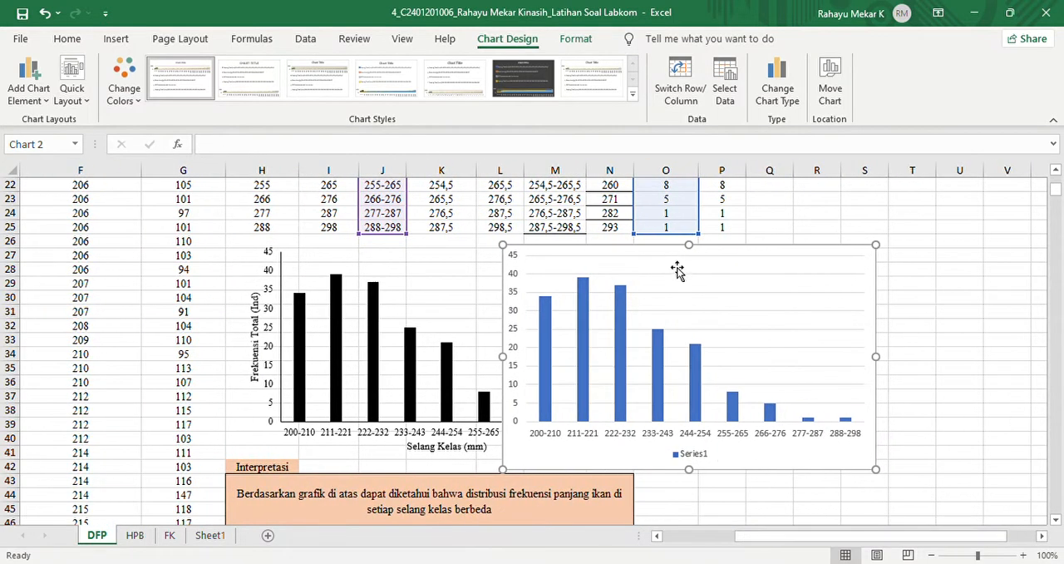
{"action": "left_click", "coordinate": [678, 269]}
{"action": "left_click_drag", "start_coordinate": [722, 266], "coordinate": [730, 262]}
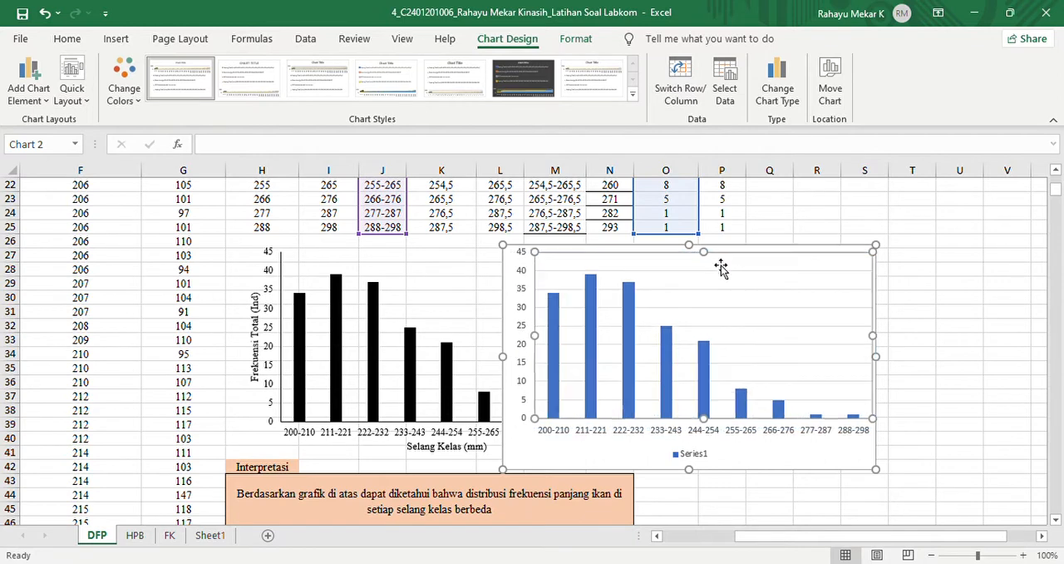
{"action": "left_click_drag", "start_coordinate": [667, 260], "coordinate": [800, 256]}
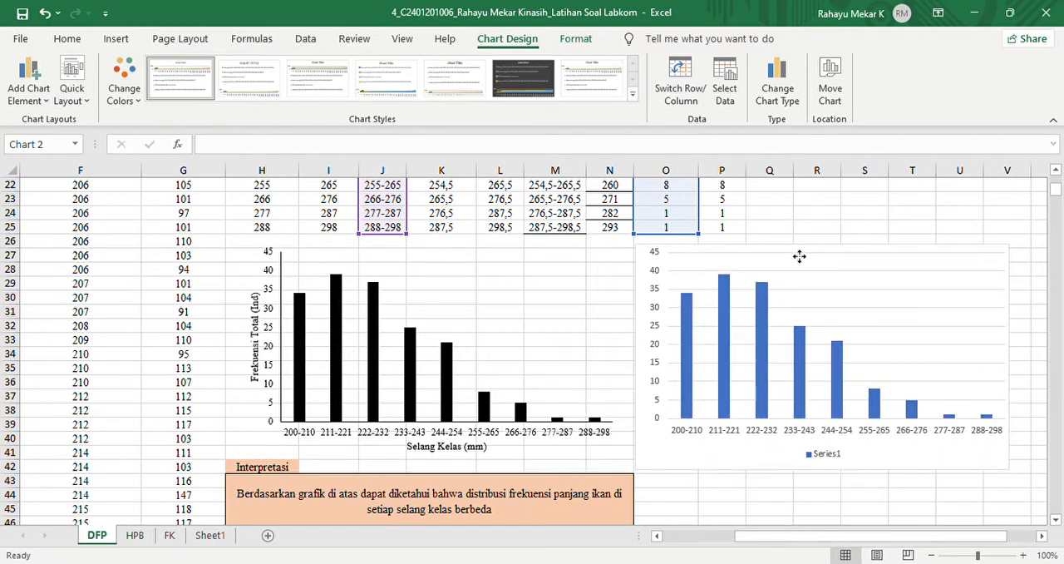
- Format the new chart's vertical axis with no fill and a solid black line, increasing the line width
{"action": "double_click", "coordinate": [654, 261]}
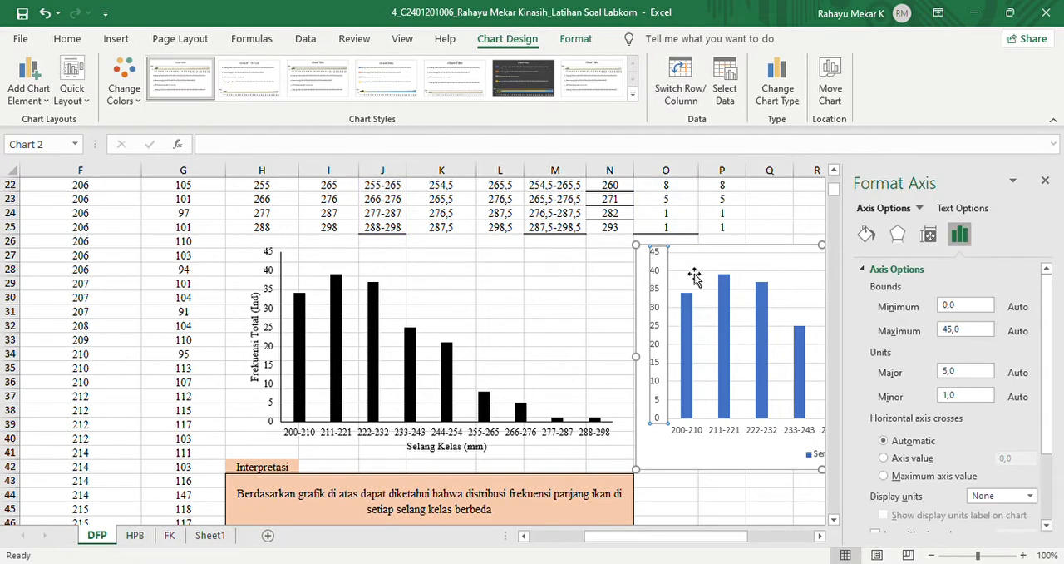
{"action": "left_click", "coordinate": [867, 235]}
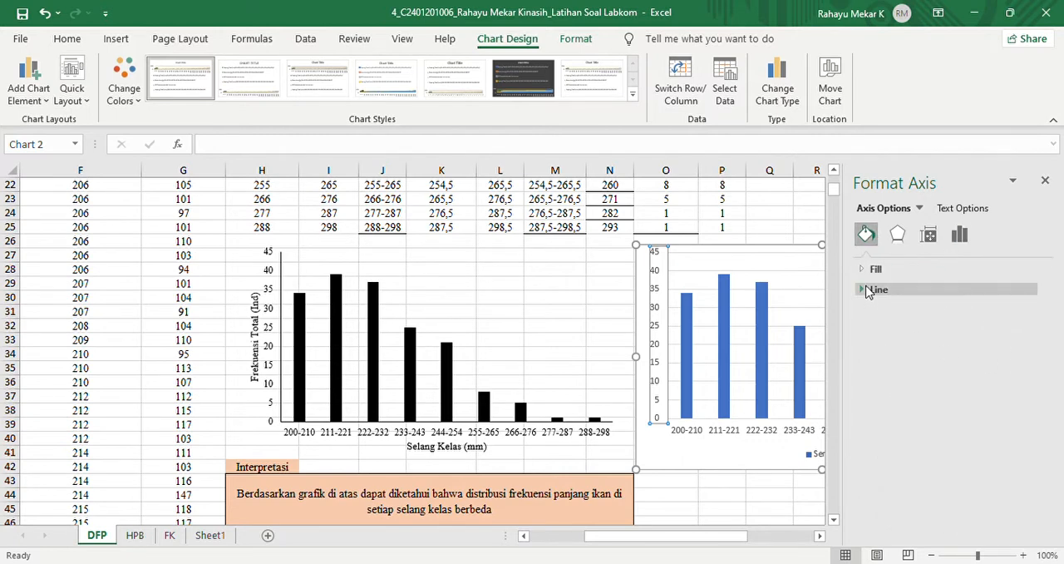
{"action": "left_click", "coordinate": [873, 271]}
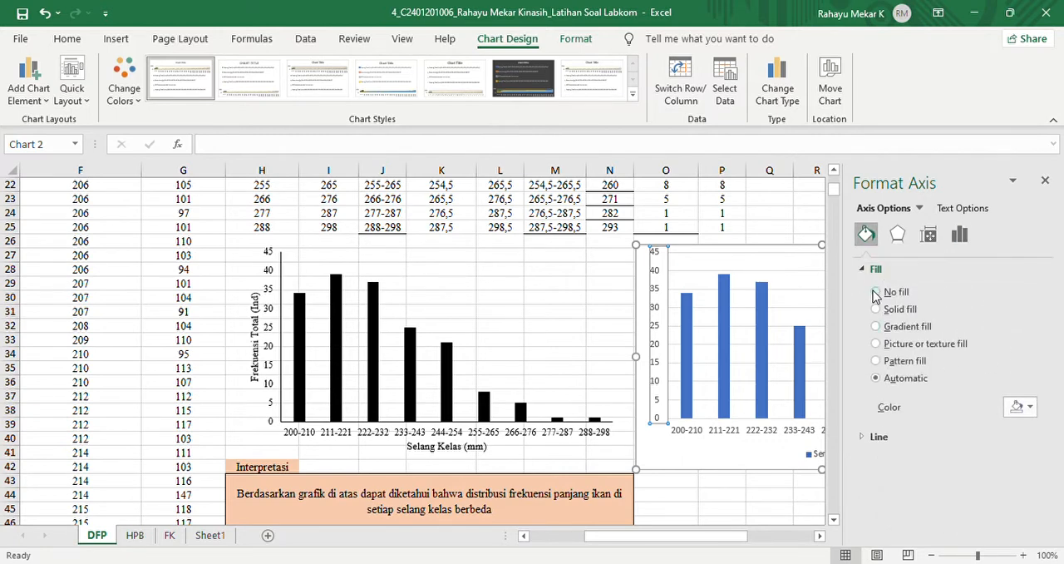
{"action": "left_click", "coordinate": [877, 291]}
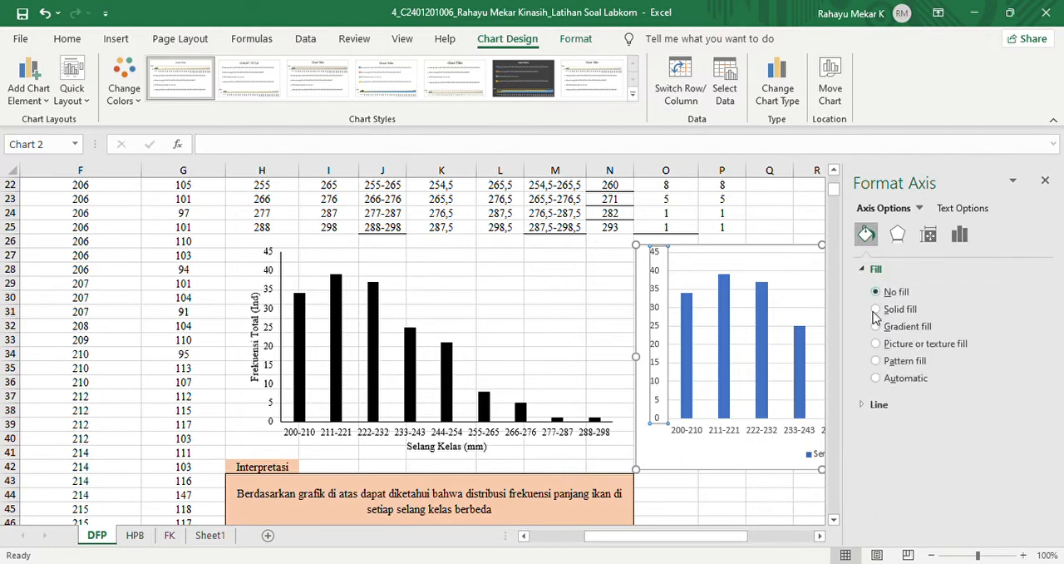
{"action": "left_click", "coordinate": [868, 406]}
{"action": "left_click_drag", "start_coordinate": [1048, 333], "coordinate": [1047, 387]}
{"action": "left_click", "coordinate": [919, 328]}
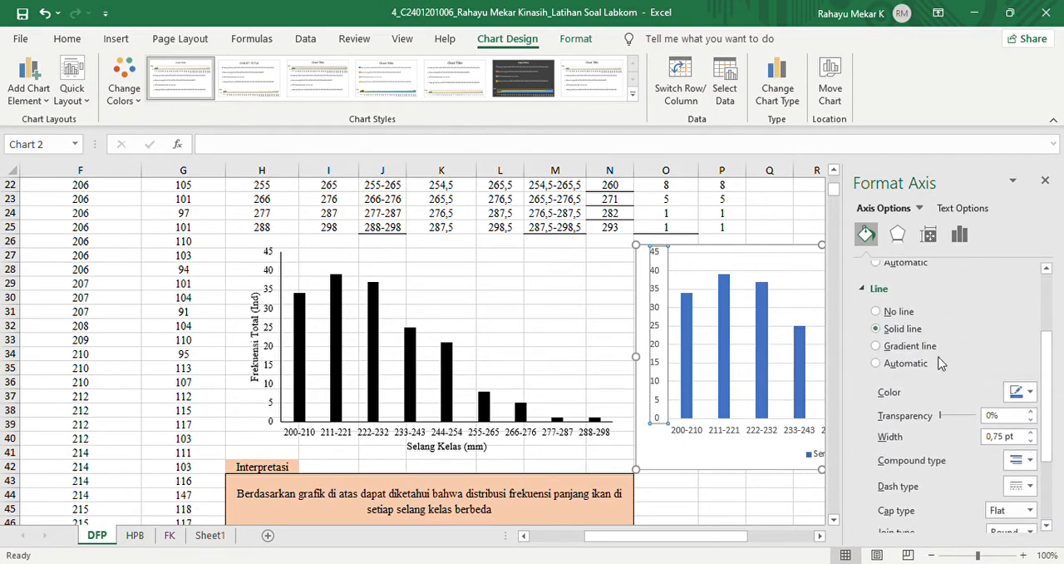
{"action": "left_click", "coordinate": [1030, 401]}
{"action": "left_click", "coordinate": [1031, 433]}
- Format the new chart's horizontal axis with no fill and a solid black line, increasing the line width
{"action": "left_click", "coordinate": [700, 434]}
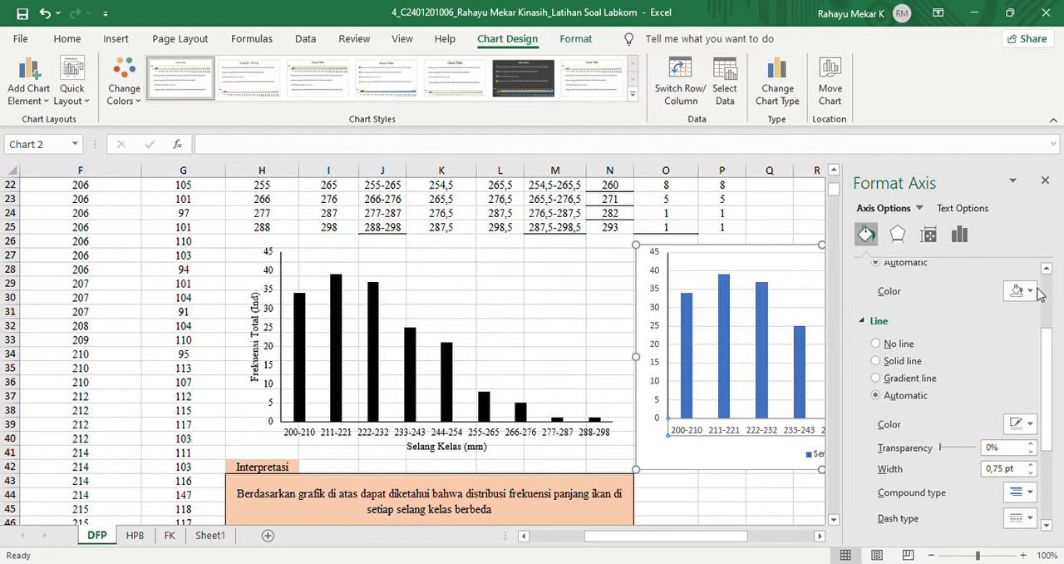
{"action": "left_click_drag", "start_coordinate": [1048, 418], "coordinate": [1051, 359]}
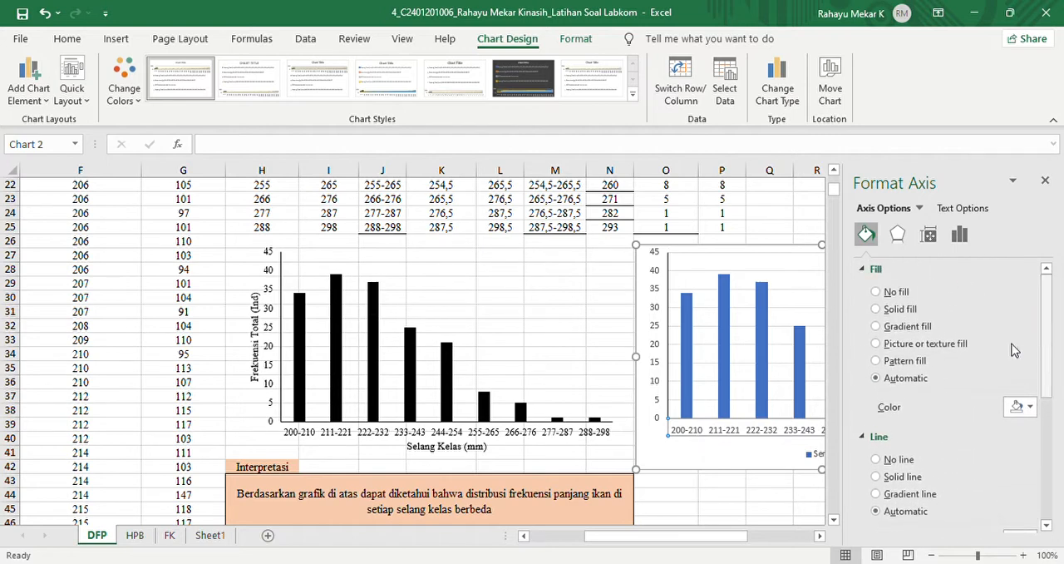
{"action": "left_click", "coordinate": [883, 291]}
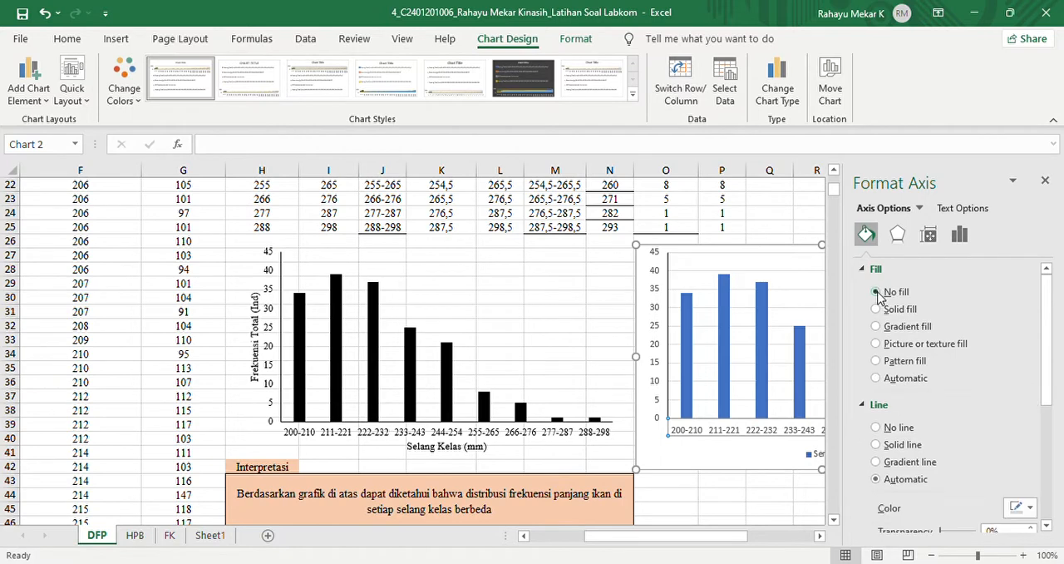
{"action": "left_click", "coordinate": [900, 446]}
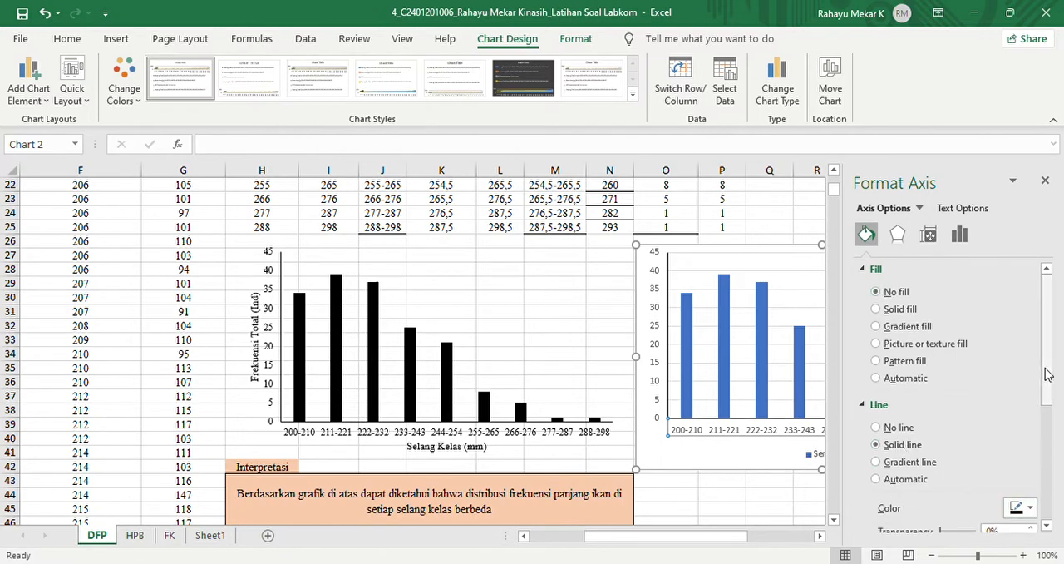
{"action": "left_click_drag", "start_coordinate": [1046, 371], "coordinate": [1045, 437]}
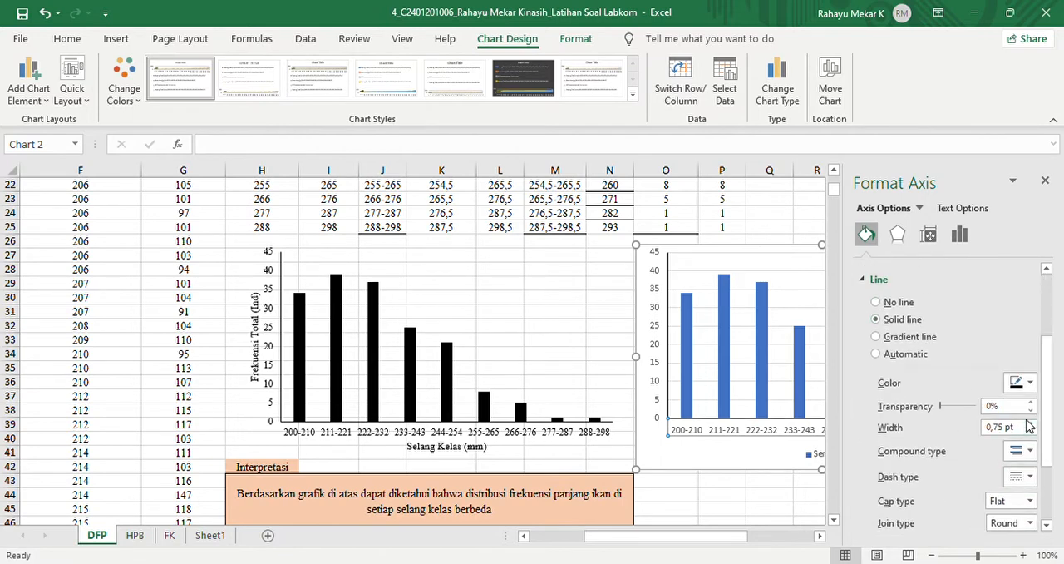
{"action": "left_click", "coordinate": [1030, 423]}
- Give the new chart's columns a solid black fill and no border line, and close the series formatting options
{"action": "left_click", "coordinate": [725, 327]}
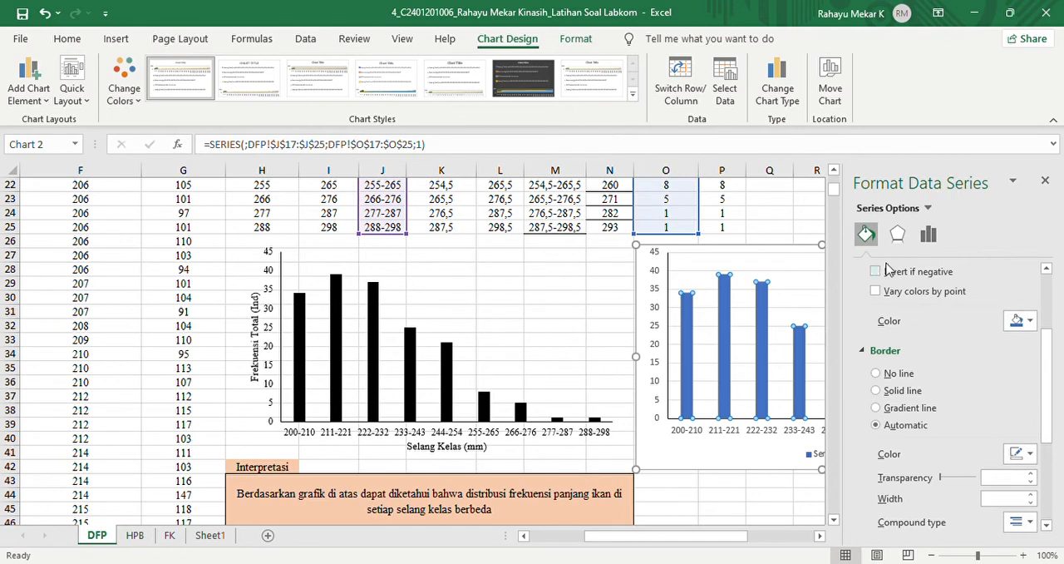
{"action": "left_click_drag", "start_coordinate": [1047, 383], "coordinate": [1047, 326]}
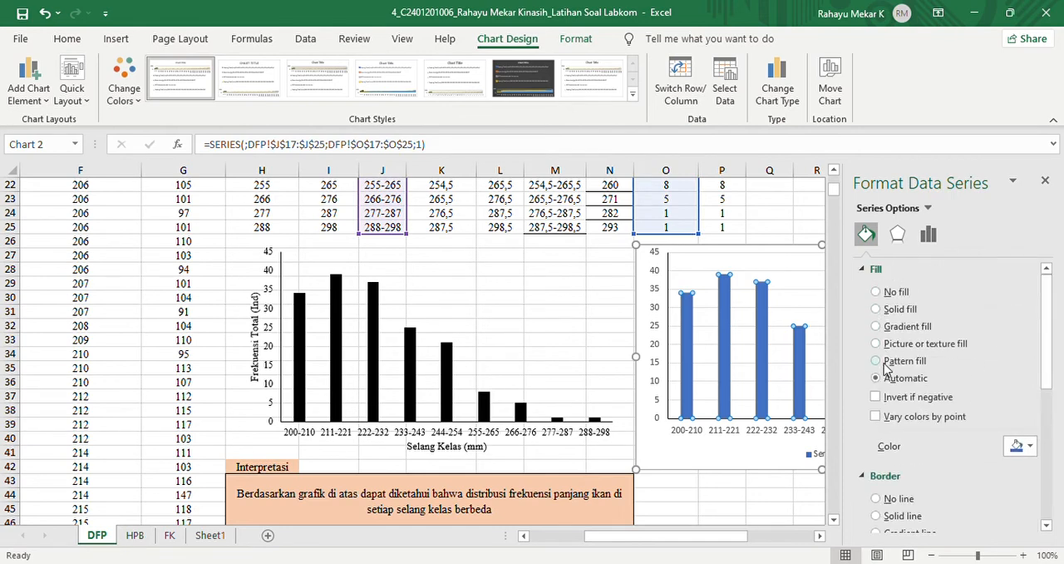
{"action": "left_click", "coordinate": [877, 310]}
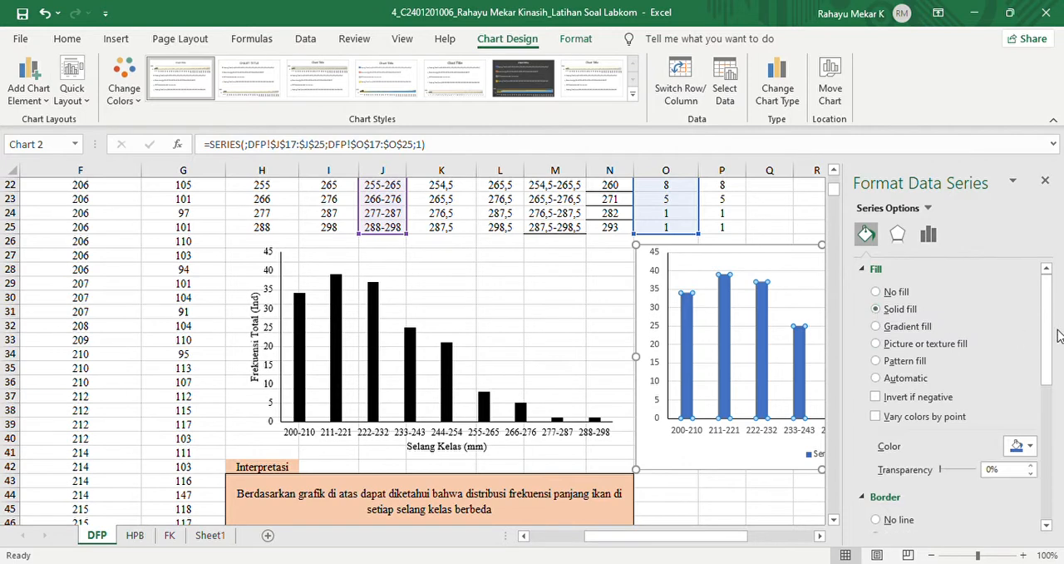
{"action": "scroll", "coordinate": [1047, 332], "scroll_direction": "down", "scroll_amount": 3}
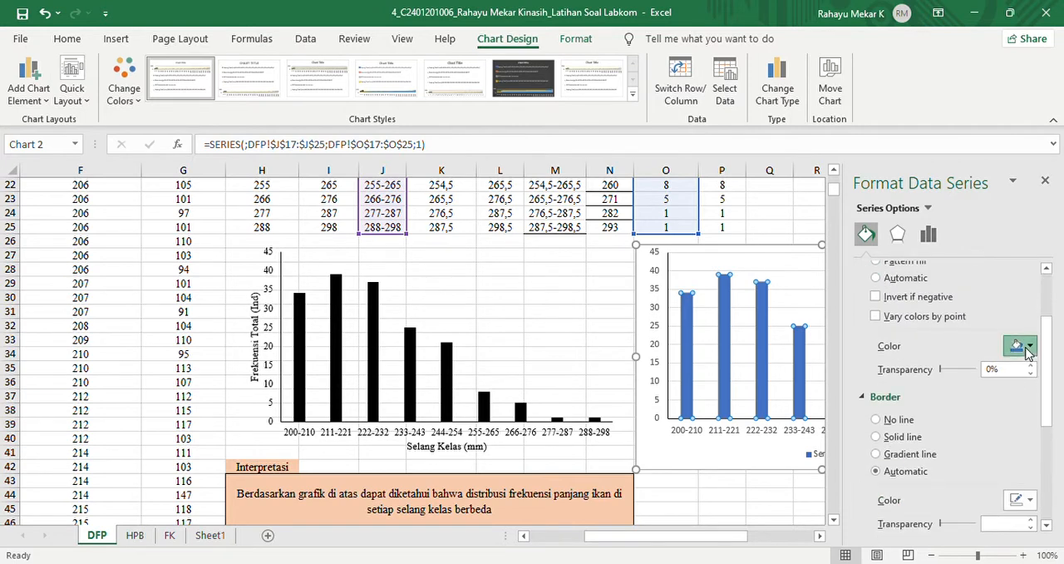
{"action": "left_click", "coordinate": [878, 419]}
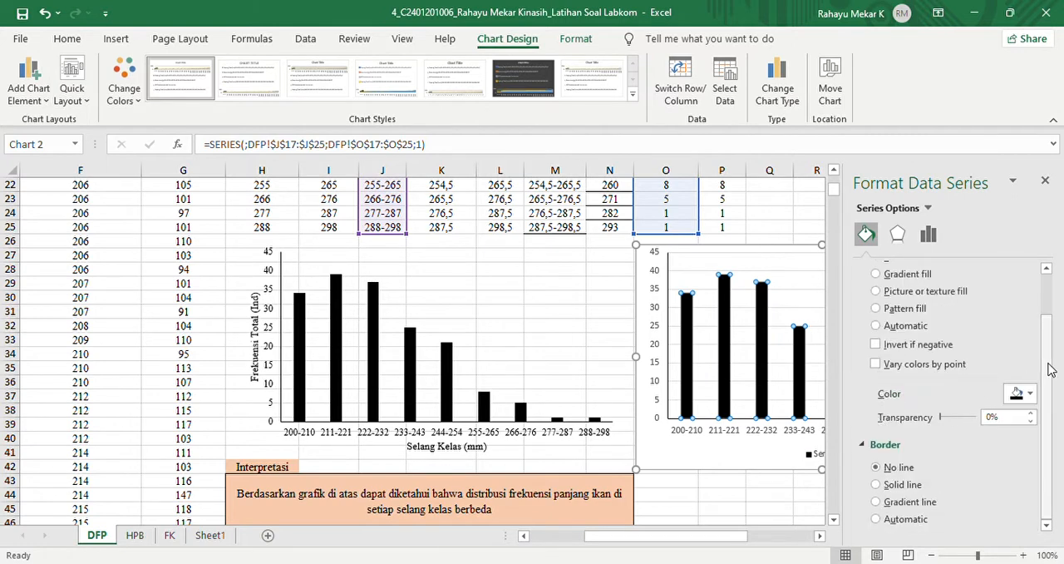
{"action": "left_click_drag", "start_coordinate": [1048, 364], "coordinate": [1026, 276]}
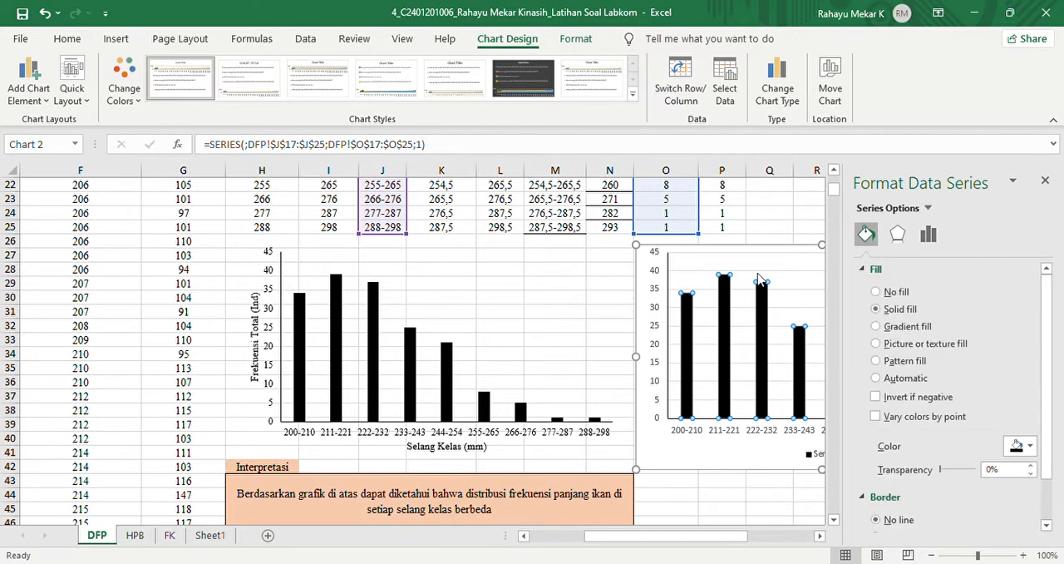
{"action": "left_click", "coordinate": [1046, 181]}
- Format the new chart's chart area with no fill and no border line, and close the chart area formatting options
{"action": "double_click", "coordinate": [647, 261]}
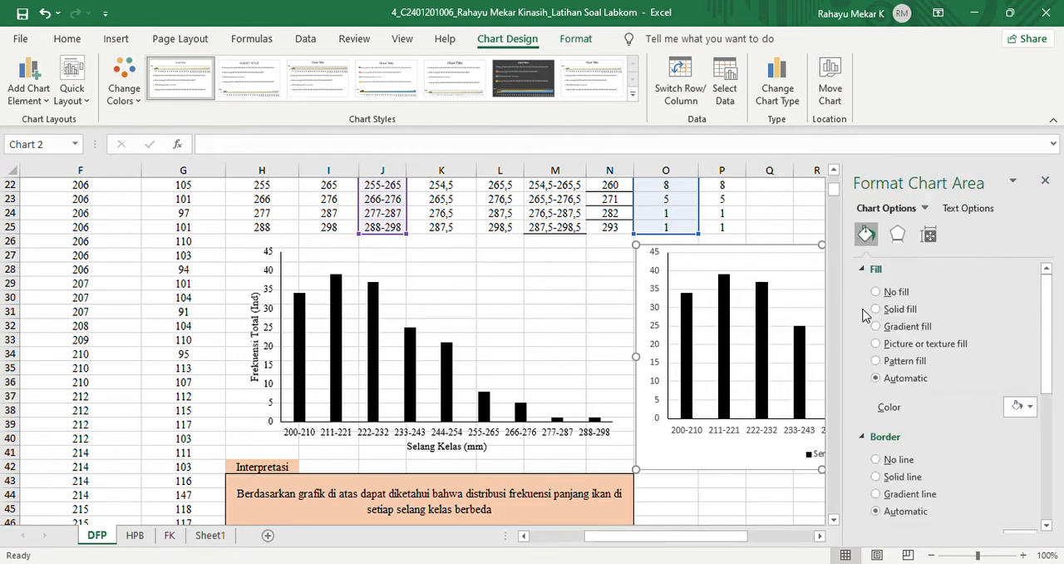
{"action": "left_click", "coordinate": [892, 292]}
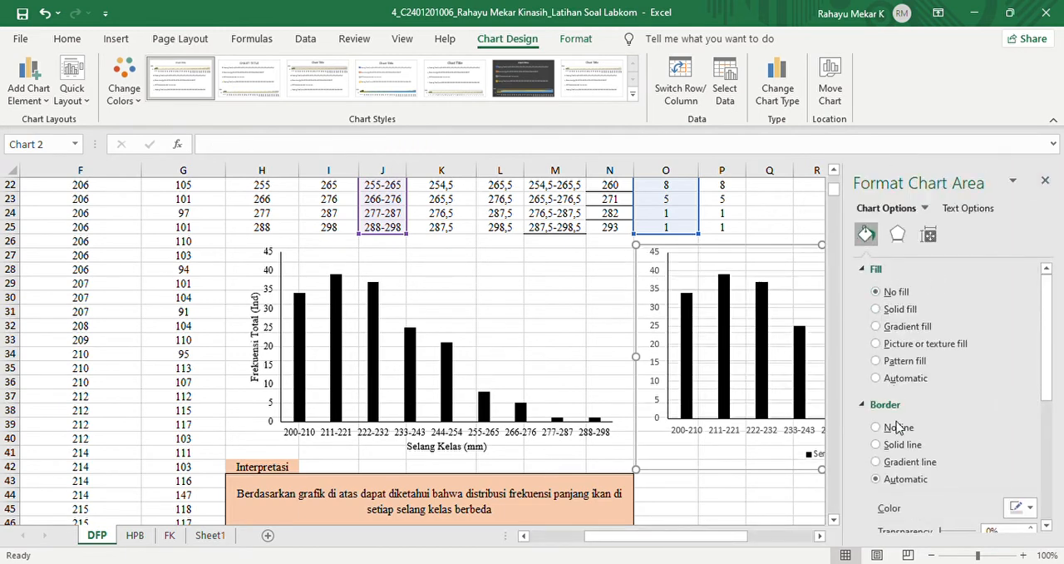
{"action": "left_click", "coordinate": [877, 429]}
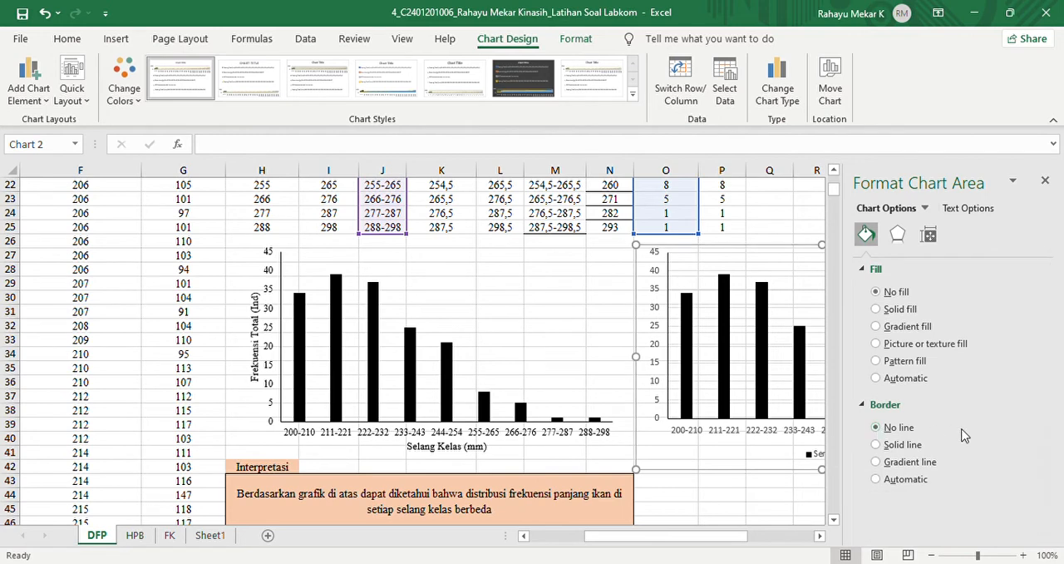
{"action": "left_click", "coordinate": [1046, 182]}
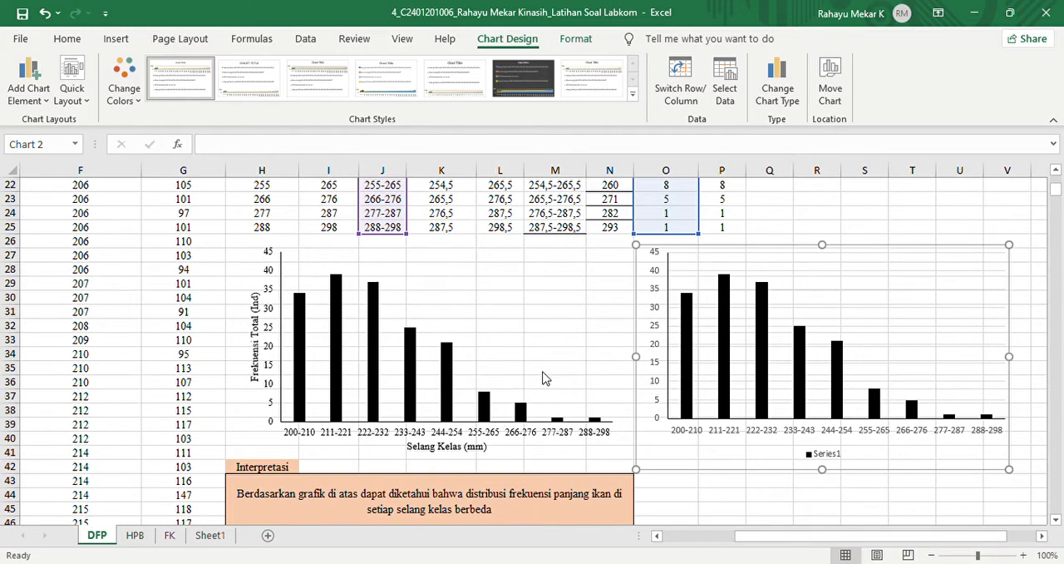
- Remove the legend from the new chart and add titles to both of its axes
{"action": "left_click", "coordinate": [522, 388]}
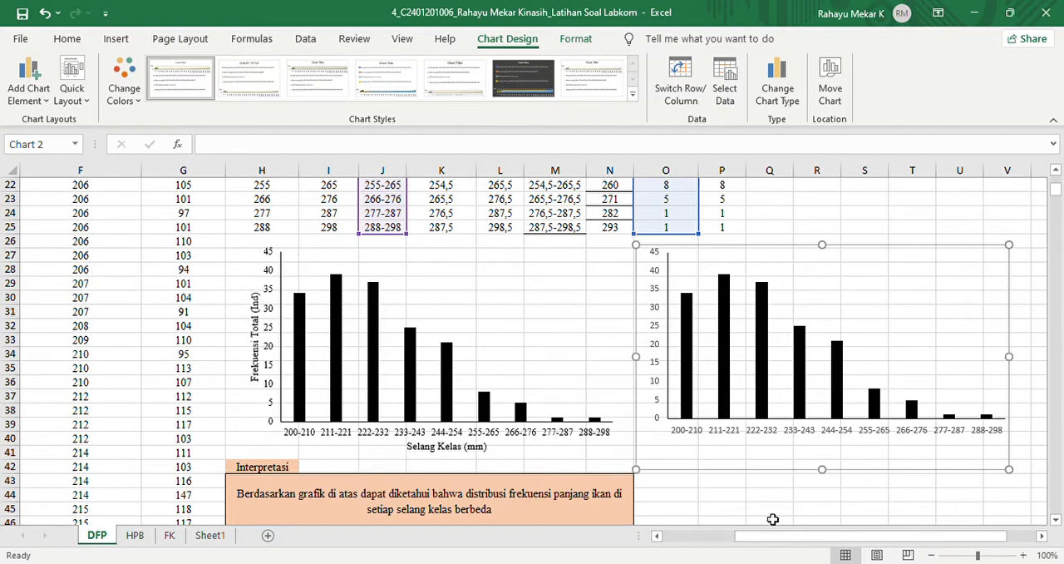
{"action": "left_click", "coordinate": [546, 288]}
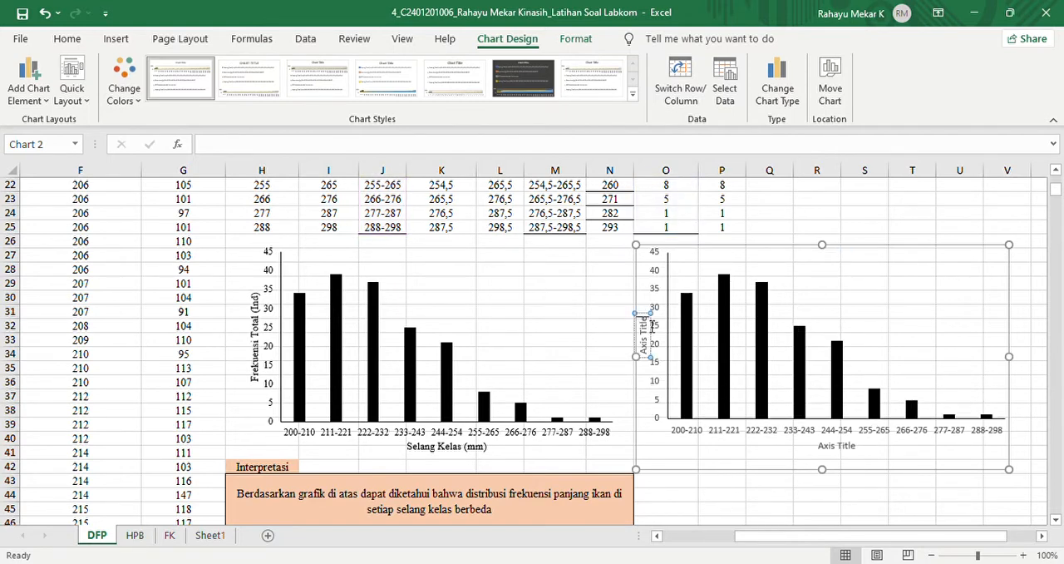
- Replace the new chart's vertical axis title text with "Frekuensi Total (Ind)"
{"action": "key", "text": "BackSpace"}
{"action": "key", "text": "BackSpace"}
{"action": "key", "text": "BackSpace"}
{"action": "key", "text": "BackSpace"}
{"action": "key", "text": "BackSpace"}
{"action": "key", "text": "BackSpace"}
{"action": "key", "text": "BackSpace"}
{"action": "key", "text": "BackSpace"}
{"action": "key", "text": "BackSpace"}
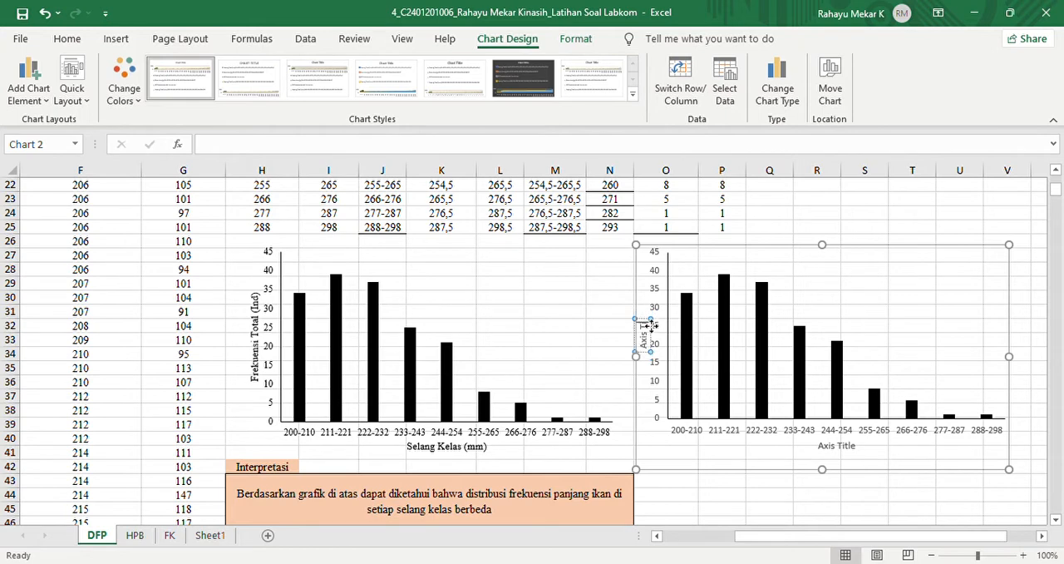
{"action": "key", "text": "BackSpace"}
{"action": "type", "text": "Frekuen"}
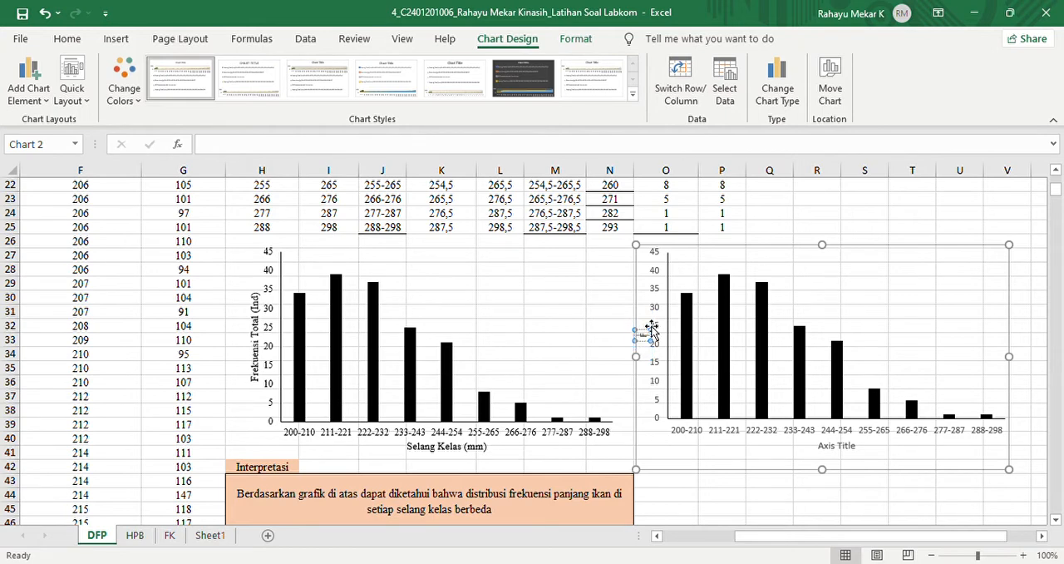
{"action": "type", "text": "si Total"}
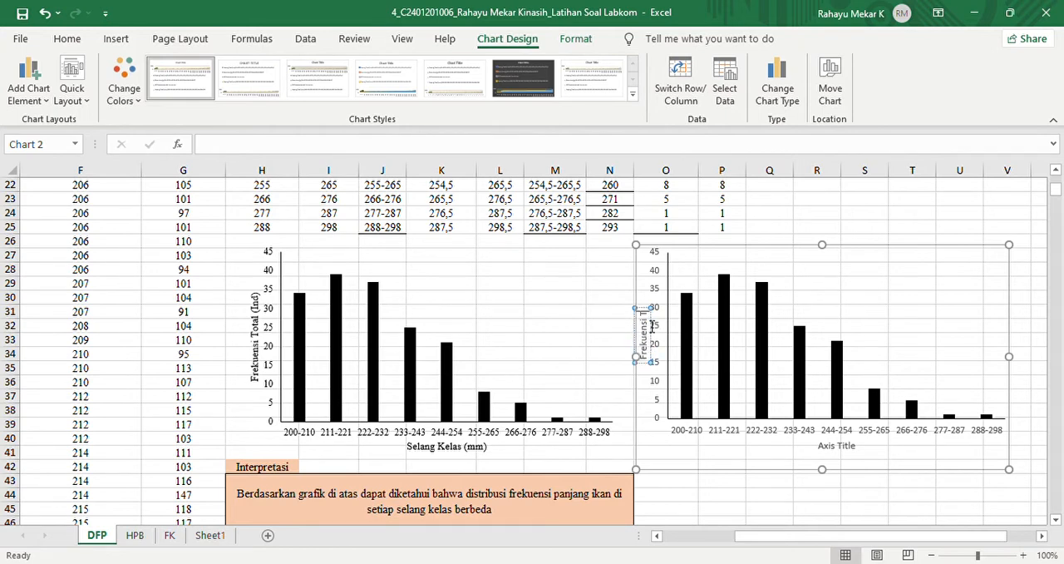
{"action": "type", "text": " ("}
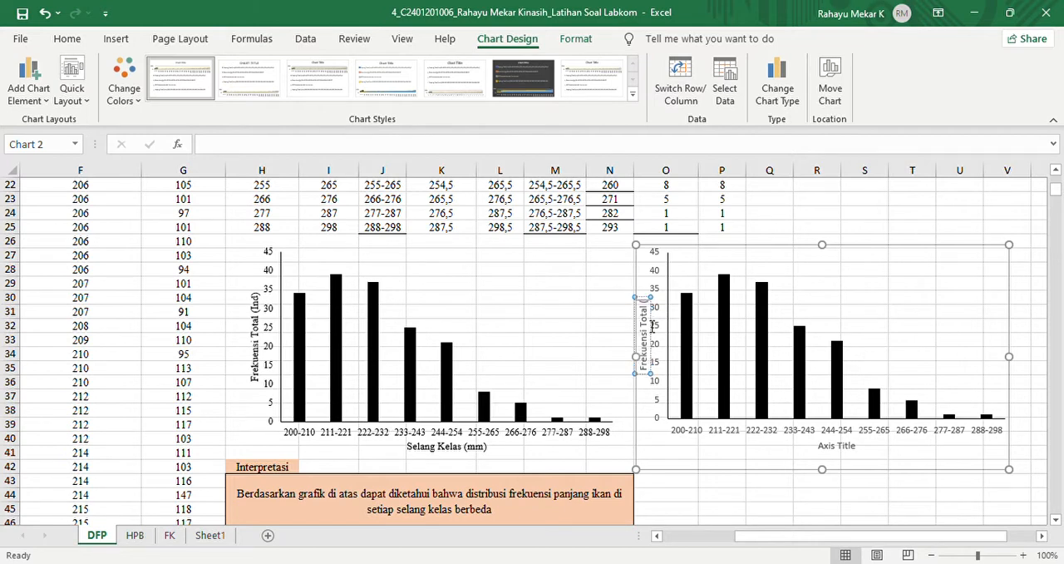
{"action": "type", "text": "Ind)"}
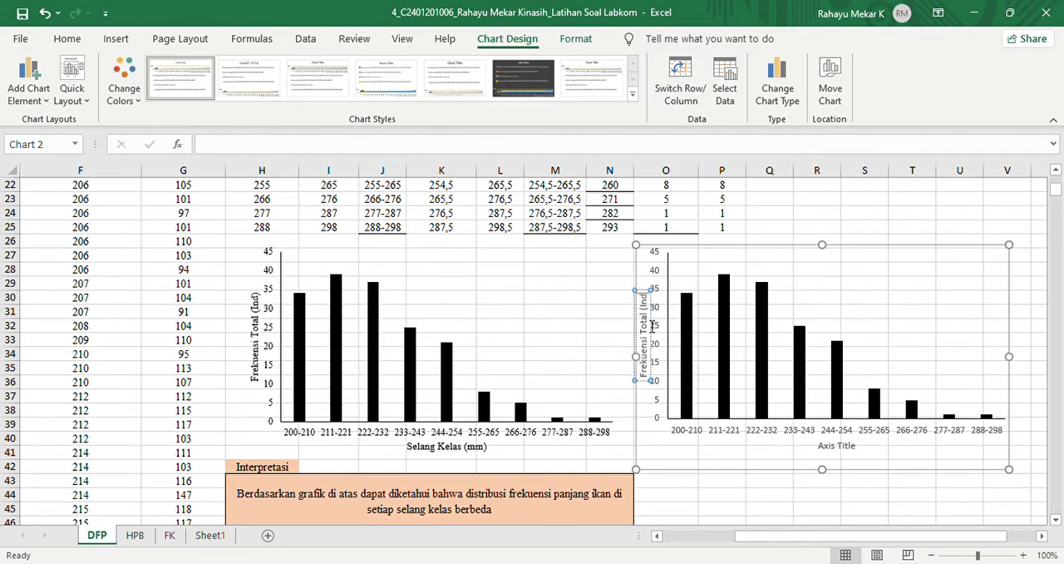
- Replace the new chart's horizontal axis title text with "Selang Kelas (mm)"
{"action": "left_click", "coordinate": [838, 447]}
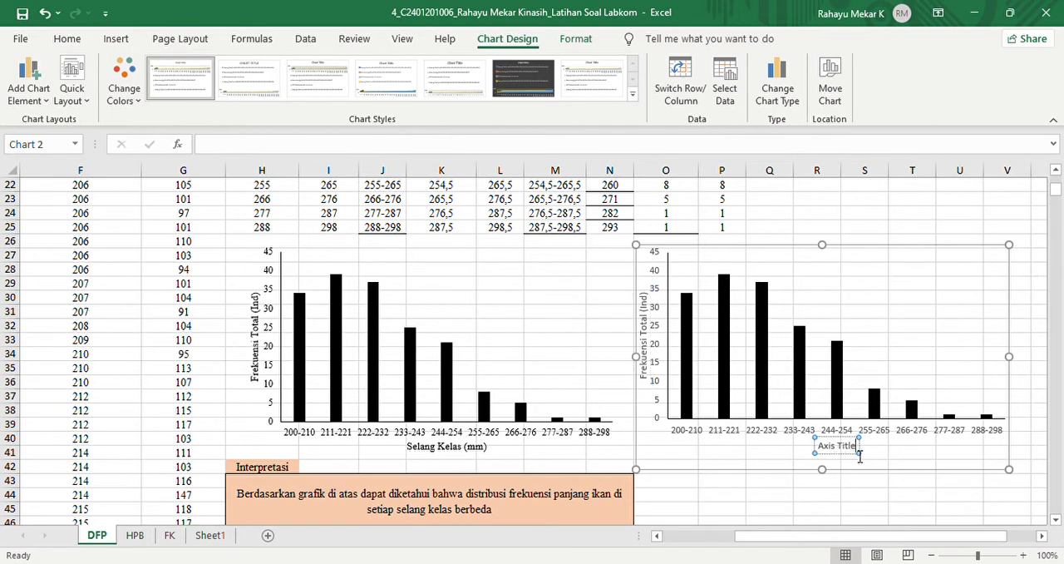
{"action": "key", "text": "BackSpace"}
{"action": "key", "text": "BackSpace"}
{"action": "key", "text": "BackSpace"}
{"action": "key", "text": "BackSpace"}
{"action": "key", "text": "BackSpace"}
{"action": "key", "text": "BackSpace"}
{"action": "key", "text": "BackSpace"}
{"action": "key", "text": "BackSpace"}
{"action": "key", "text": "BackSpace"}
{"action": "key", "text": "BackSpace"}
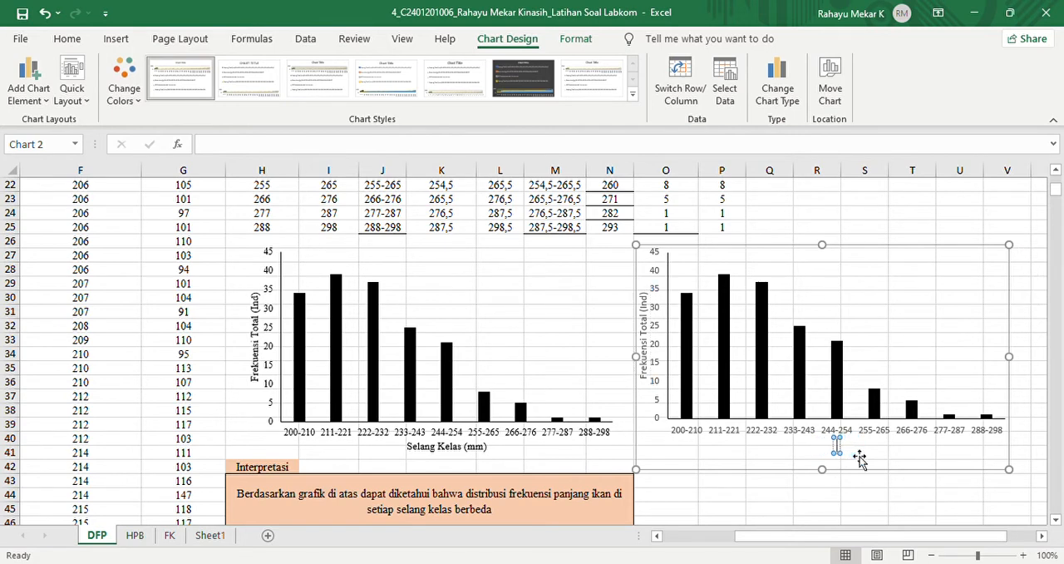
{"action": "type", "text": "Selang"}
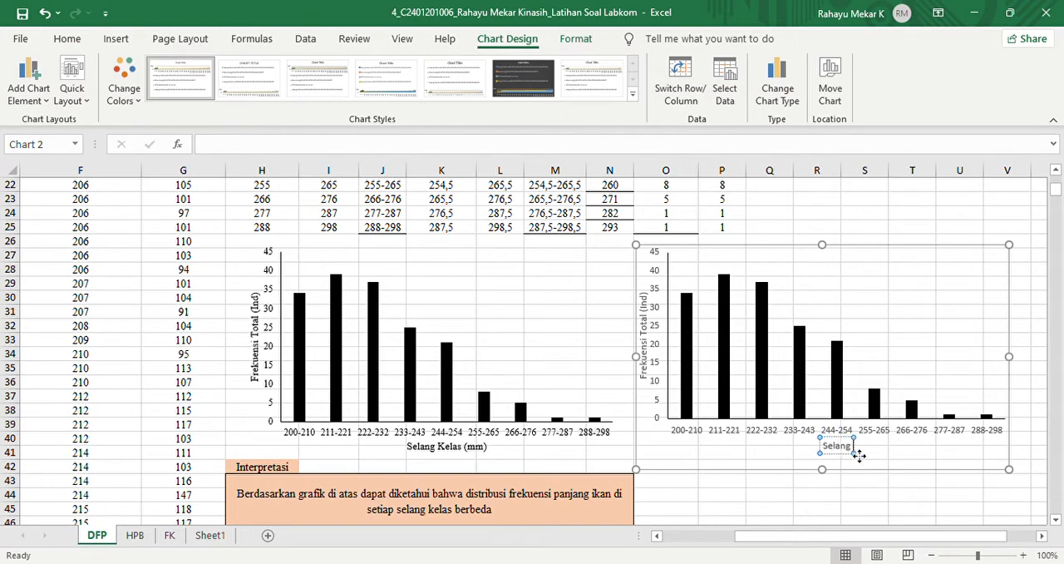
{"action": "type", "text": " Kelas (mm)"}
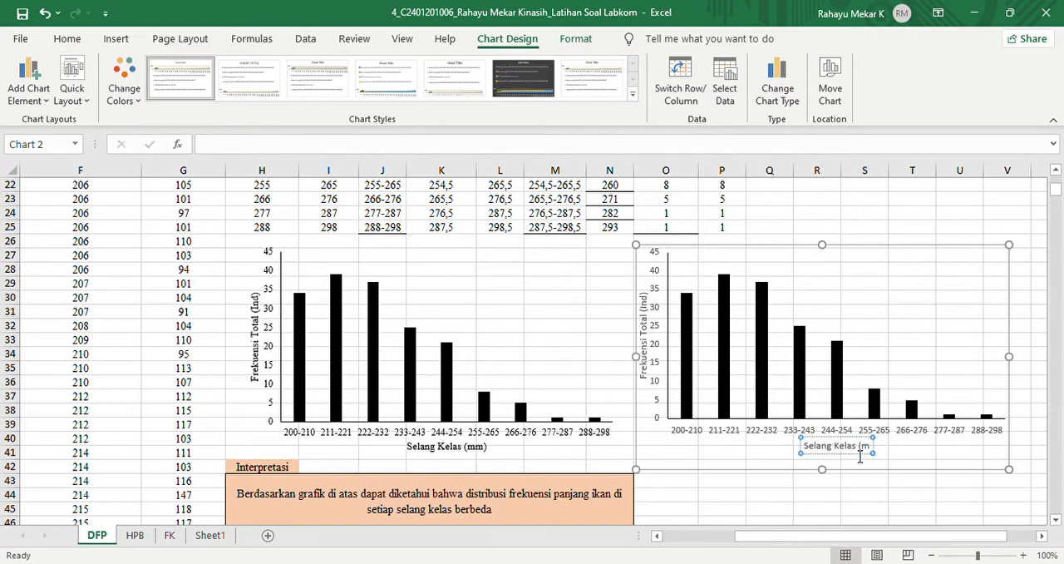
- Set the font of all text in the new chart to Times New Roman
{"action": "left_click", "coordinate": [598, 263]}
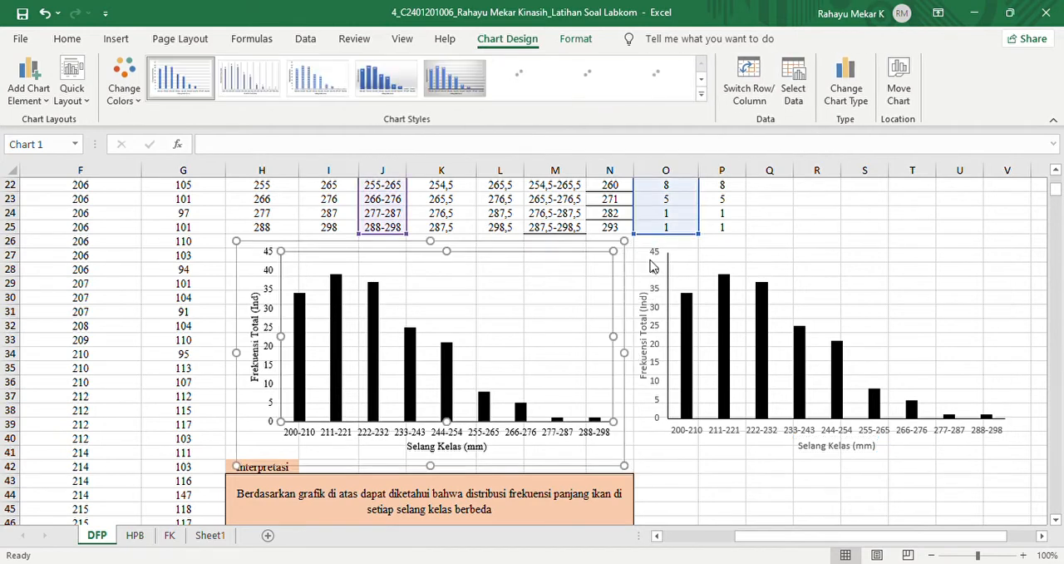
{"action": "left_click", "coordinate": [695, 273]}
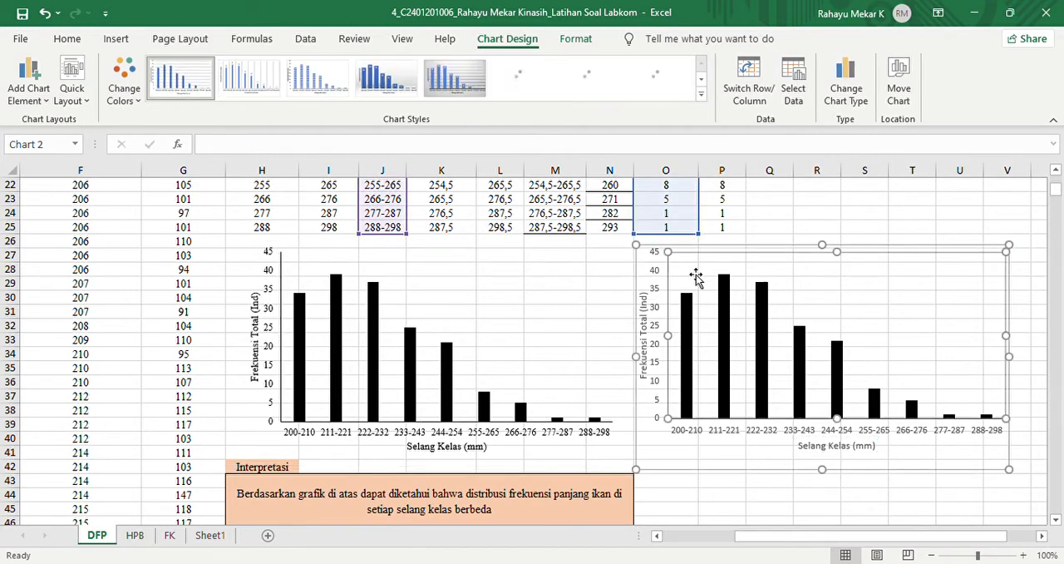
{"action": "left_click", "coordinate": [647, 255]}
{"action": "left_click", "coordinate": [65, 42]}
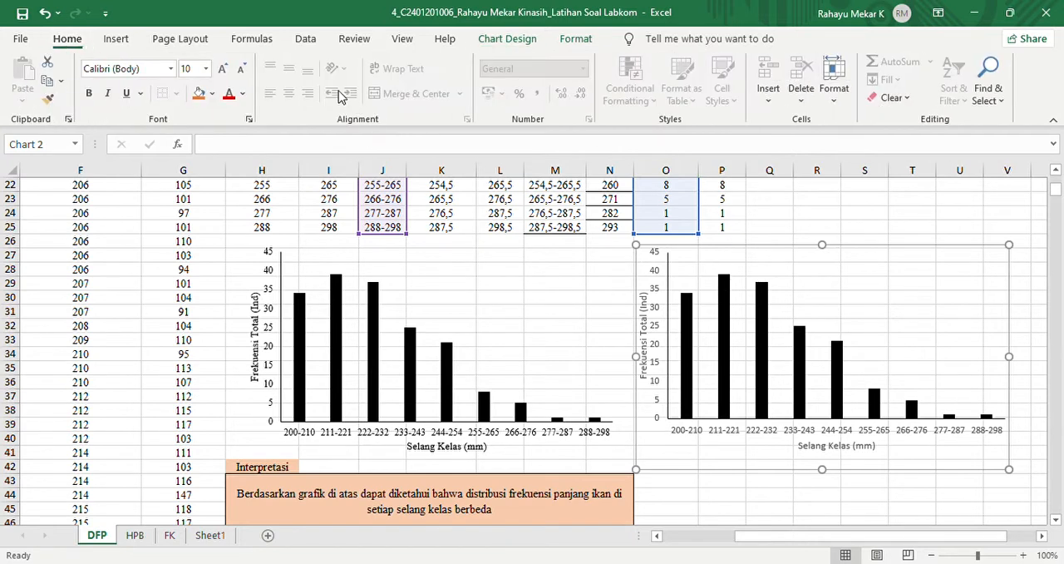
{"action": "left_click", "coordinate": [152, 73]}
{"action": "type", "text": "Times New Roman"}
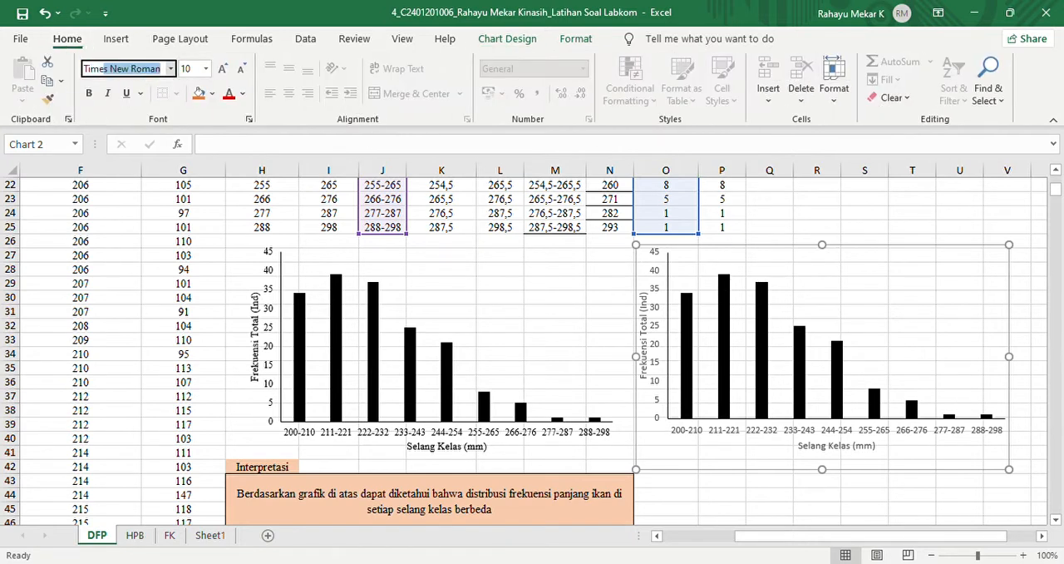
{"action": "key", "text": "Return"}
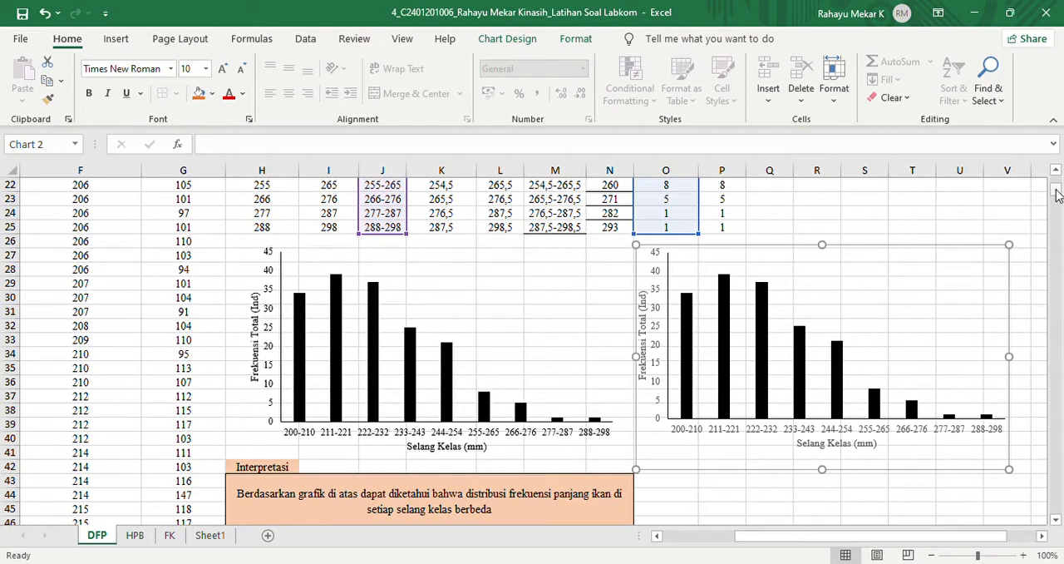
- Deselect the chart and switch to the HPB sheet with its total length and fish weight data
{"action": "left_click_drag", "start_coordinate": [1056, 190], "coordinate": [1056, 178]}
{"action": "left_click", "coordinate": [934, 400]}
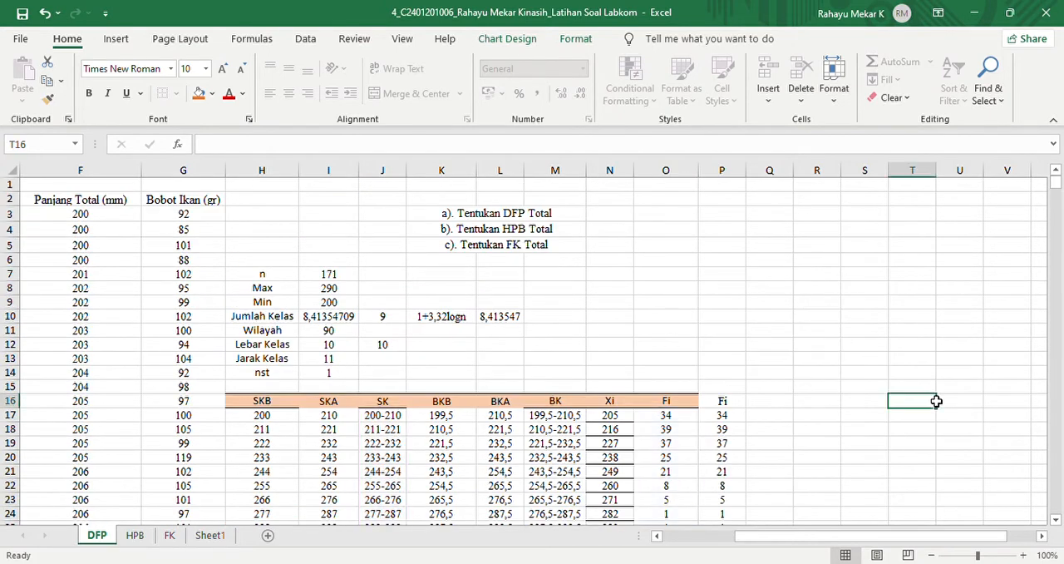
{"action": "left_click", "coordinate": [136, 535]}
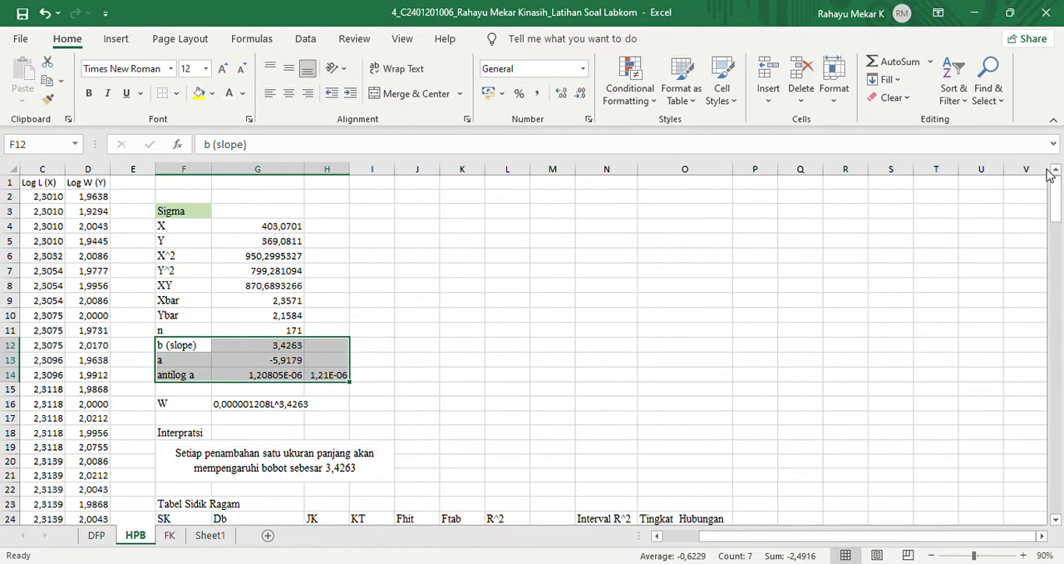
{"action": "scroll", "coordinate": [856, 540], "scroll_direction": "left", "scroll_amount": 3}
{"action": "scroll", "coordinate": [856, 548], "scroll_direction": "left", "scroll_amount": 1}
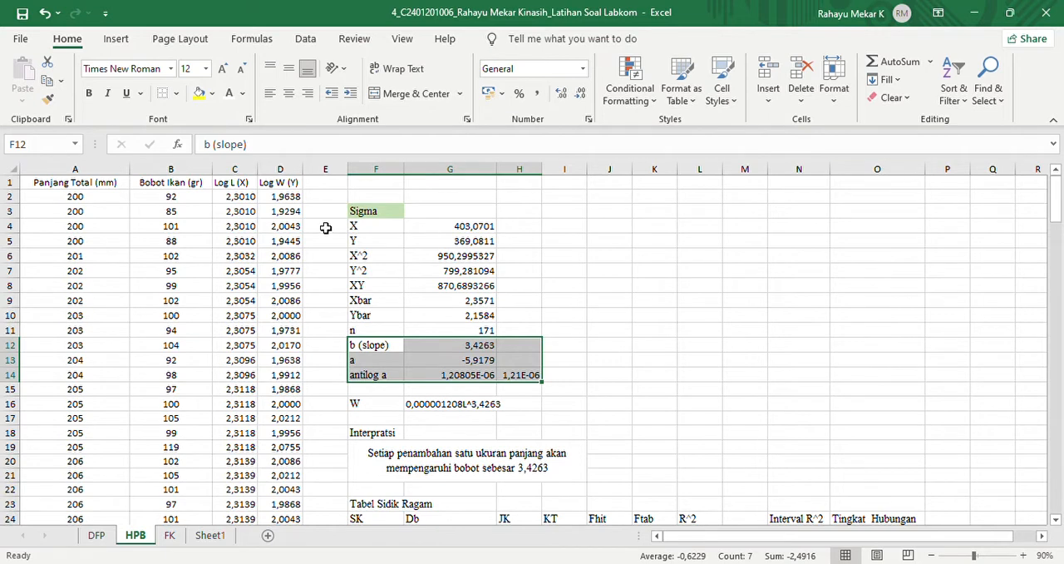
- Examine the column headers for total length, fish weight, Log L (X) and Log W (Y) in the HPB data
{"action": "left_click", "coordinate": [46, 197]}
{"action": "left_click", "coordinate": [87, 189]}
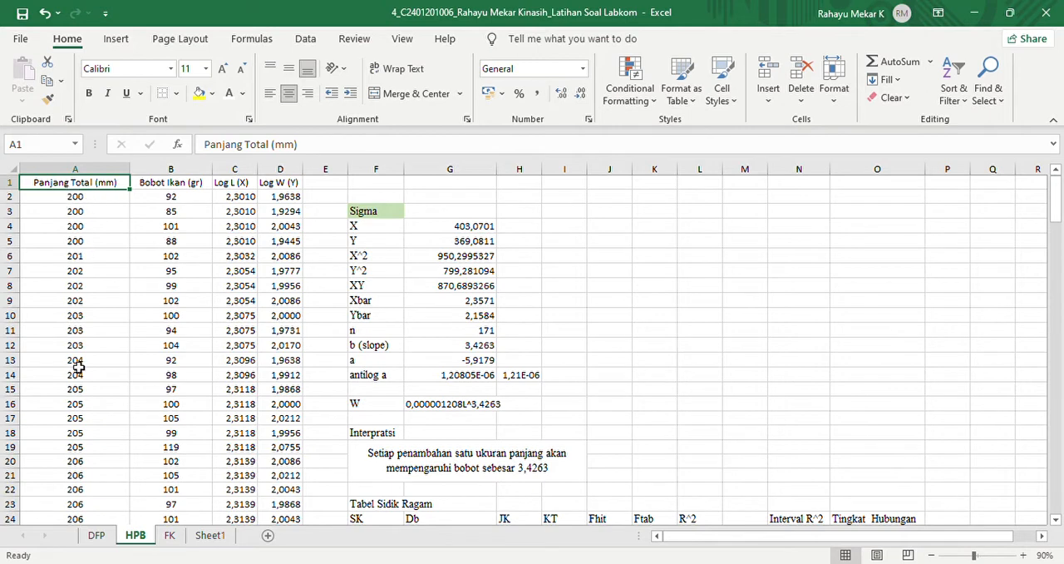
{"action": "left_click", "coordinate": [107, 186]}
{"action": "left_click", "coordinate": [248, 186]}
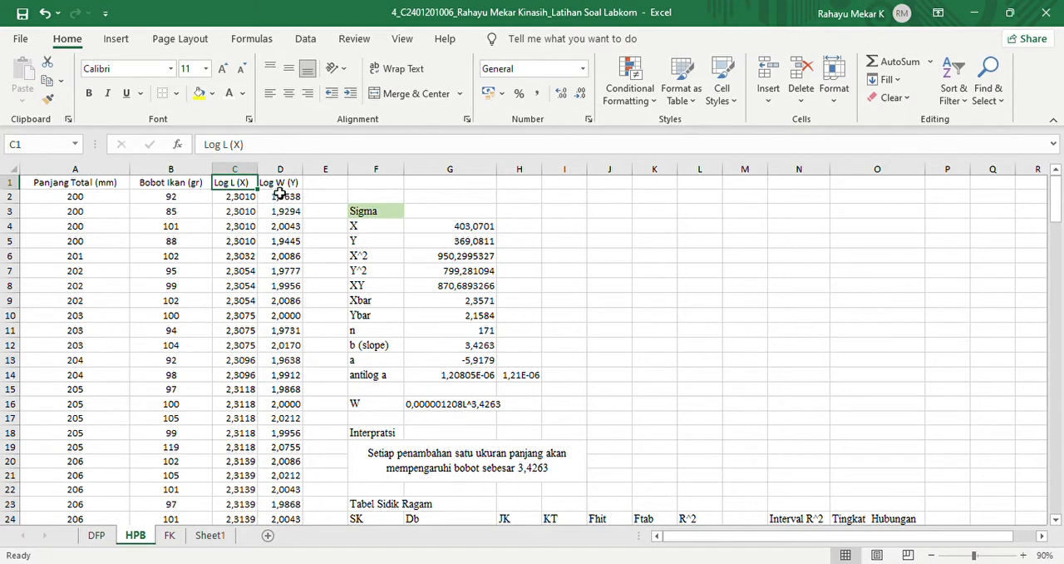
{"action": "left_click", "coordinate": [281, 187]}
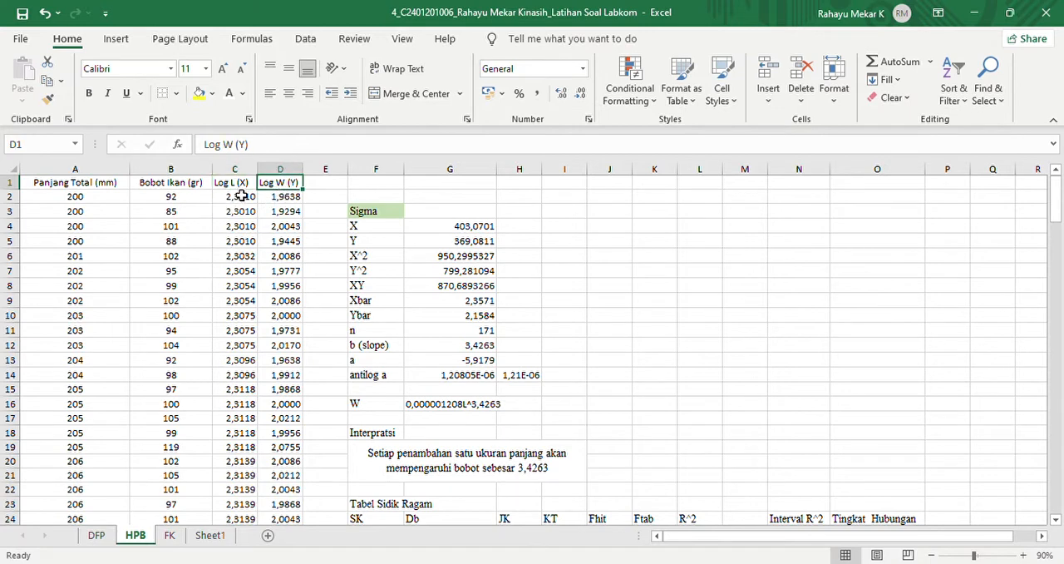
{"action": "left_click", "coordinate": [241, 195]}
{"action": "left_click", "coordinate": [243, 182]}
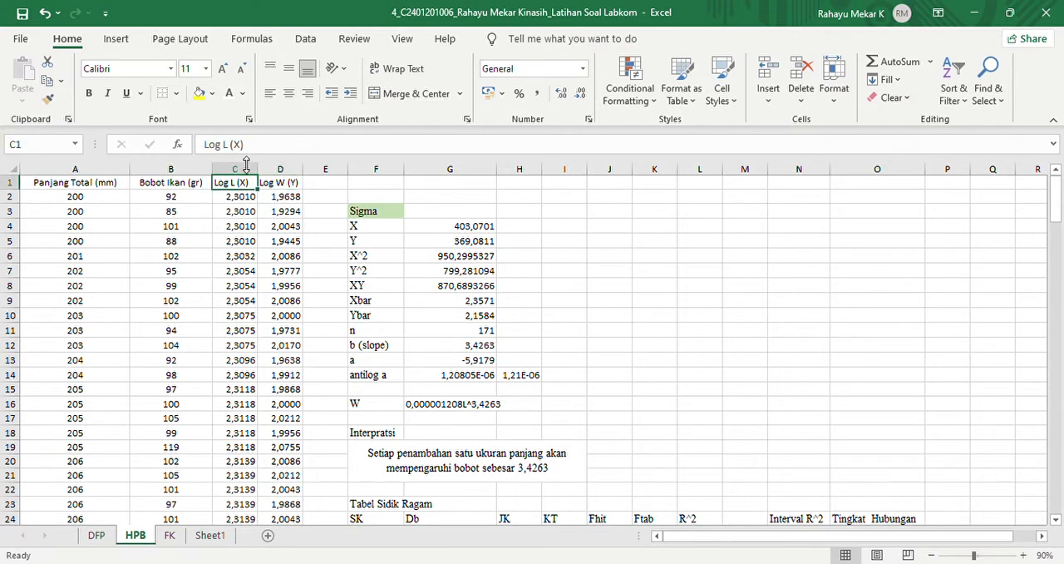
{"action": "left_click", "coordinate": [287, 182]}
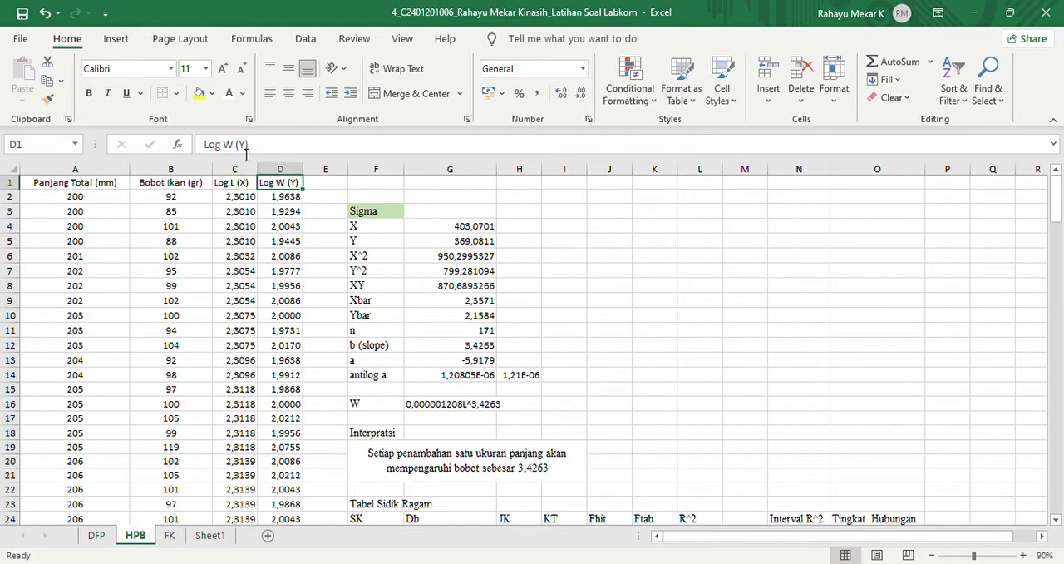
{"action": "left_click_drag", "start_coordinate": [240, 187], "coordinate": [288, 183]}
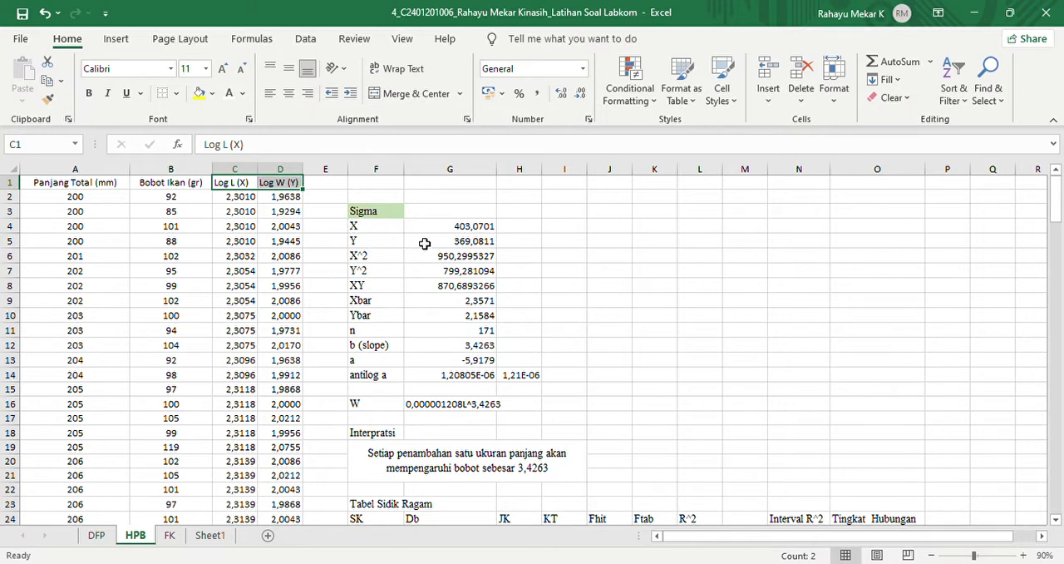
{"action": "left_click", "coordinate": [237, 185]}
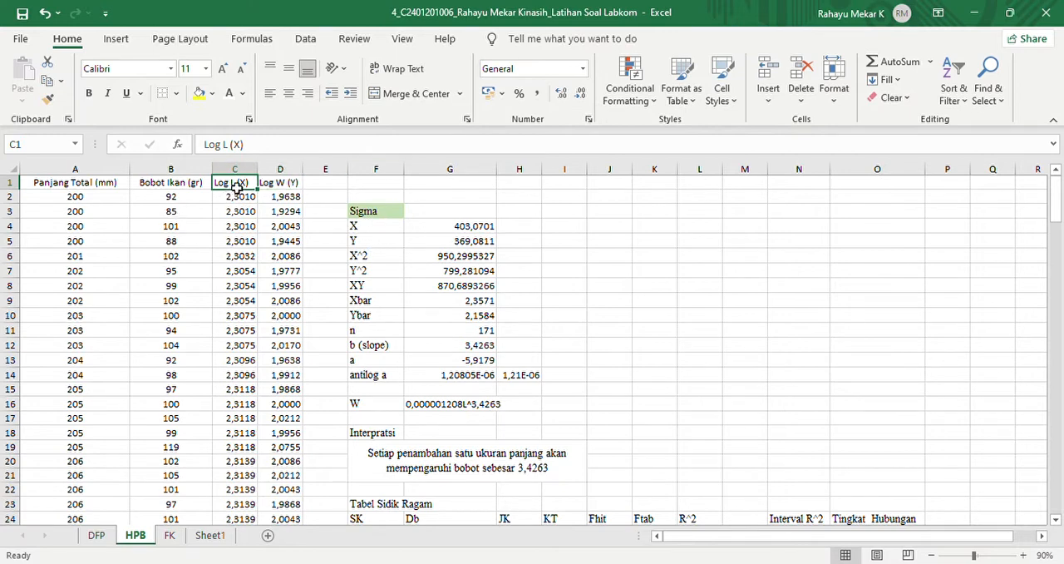
- Re-enter the first Log L (X) value in C2 as the logarithm of the total length, =LOG(A2)
{"action": "left_click", "coordinate": [247, 200]}
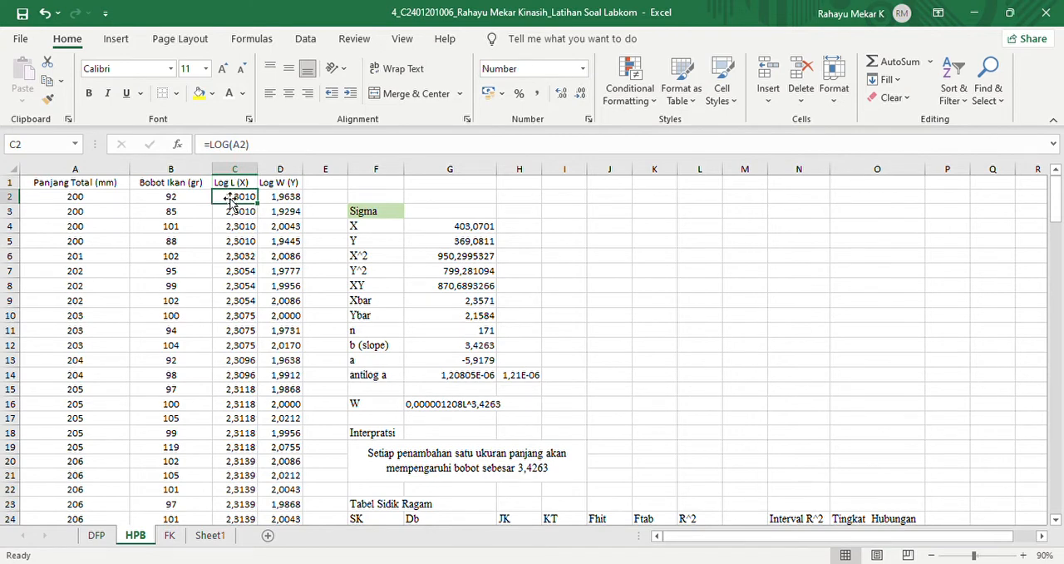
{"action": "left_click", "coordinate": [263, 147]}
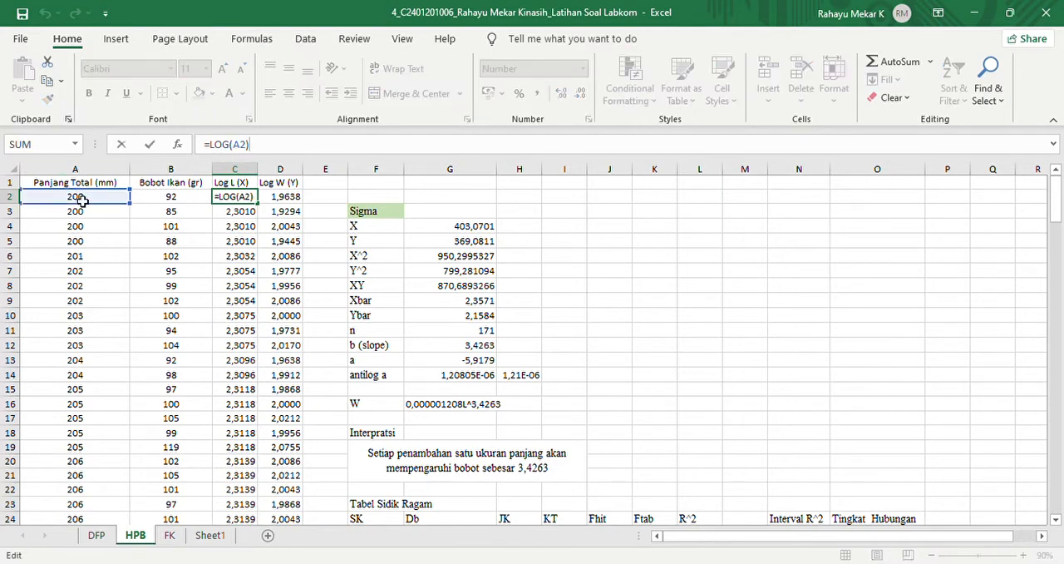
{"action": "key", "text": "BackSpace"}
{"action": "key", "text": "BackSpace"}
{"action": "key", "text": "BackSpace"}
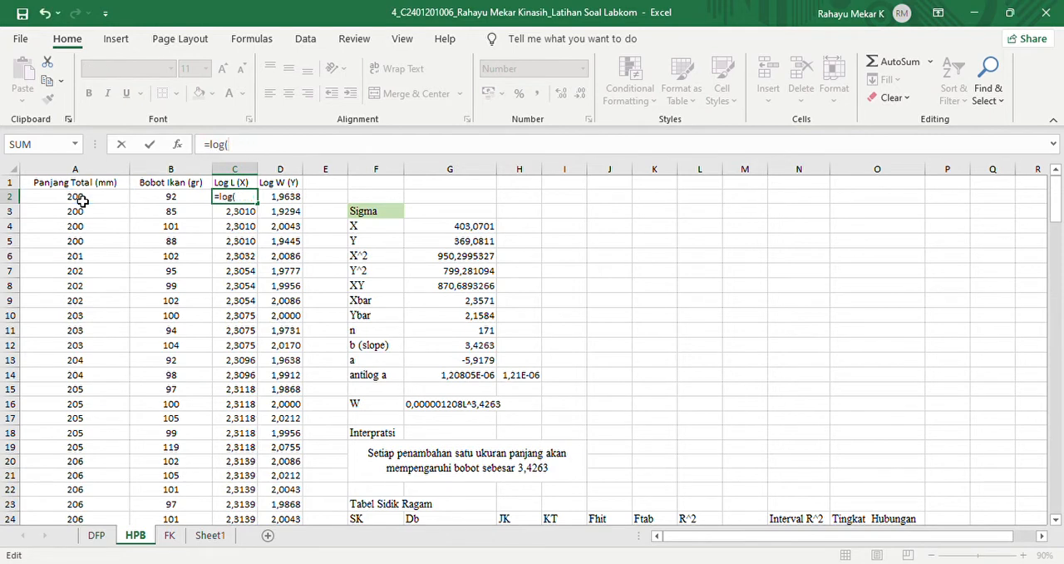
{"action": "left_click", "coordinate": [68, 201]}
{"action": "type", "text": ")"}
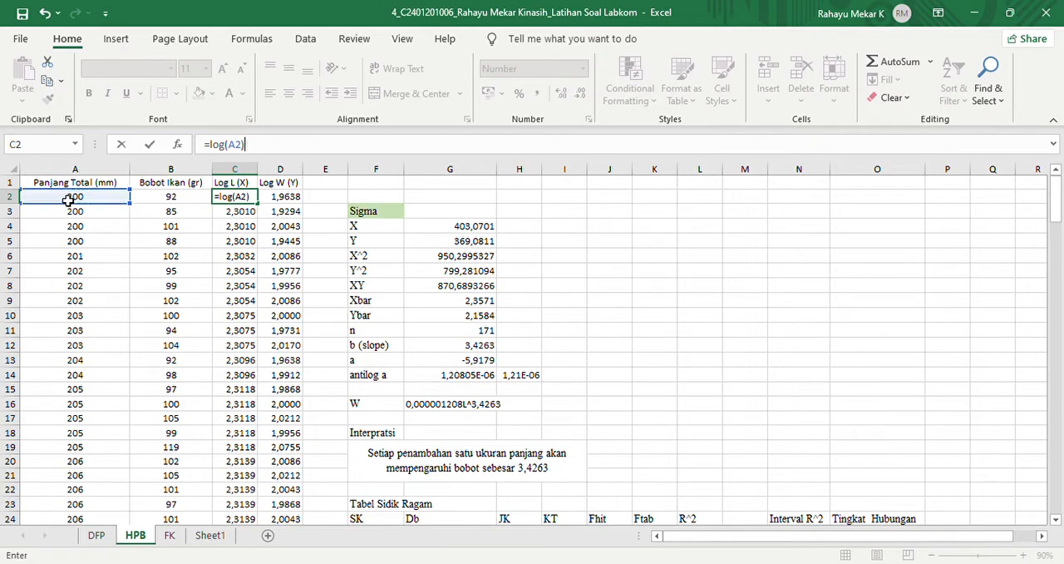
{"action": "key", "text": "Return"}
{"action": "left_click", "coordinate": [229, 200]}
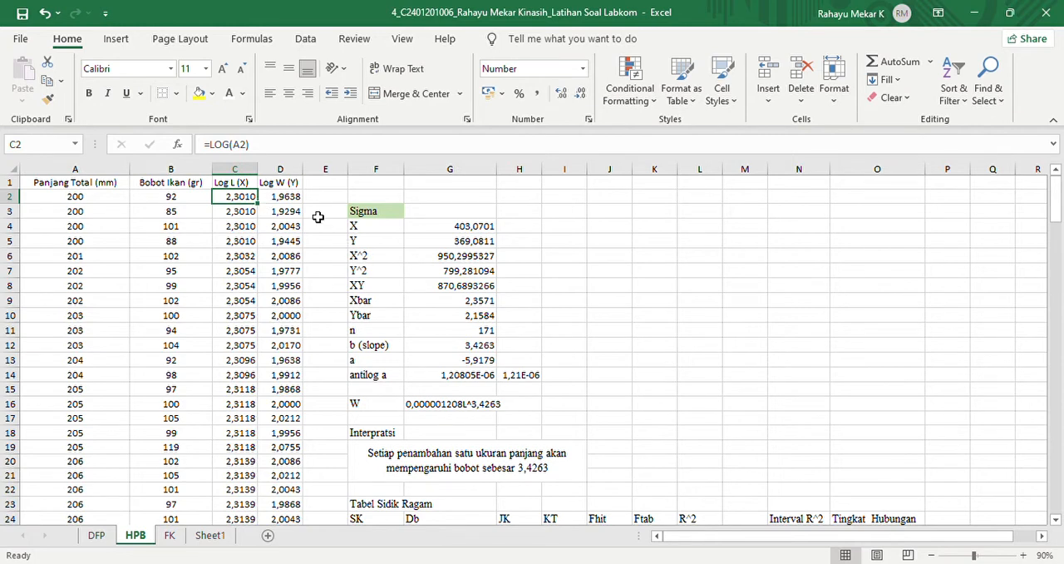
- Re-enter the first Log W (Y) value in D2 as the logarithm of the fish weight, =LOG(B2)
{"action": "left_click", "coordinate": [282, 201]}
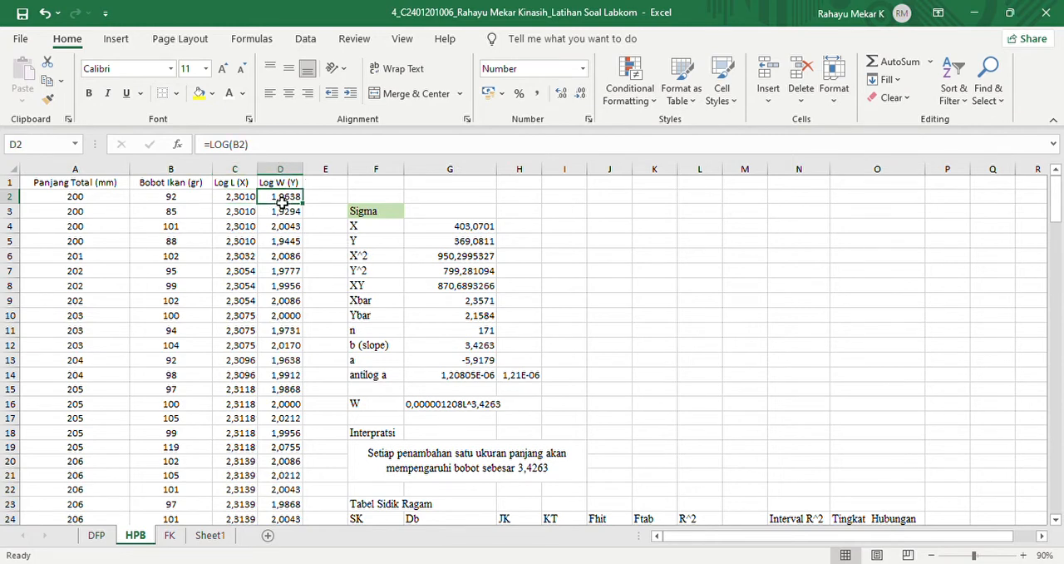
{"action": "left_click", "coordinate": [267, 151]}
{"action": "key", "text": "BackSpace"}
{"action": "key", "text": "BackSpace"}
{"action": "key", "text": "BackSpace"}
{"action": "key", "text": "BackSpace"}
{"action": "key", "text": "BackSpace"}
{"action": "key", "text": "BackSpace"}
{"action": "key", "text": "BackSpace"}
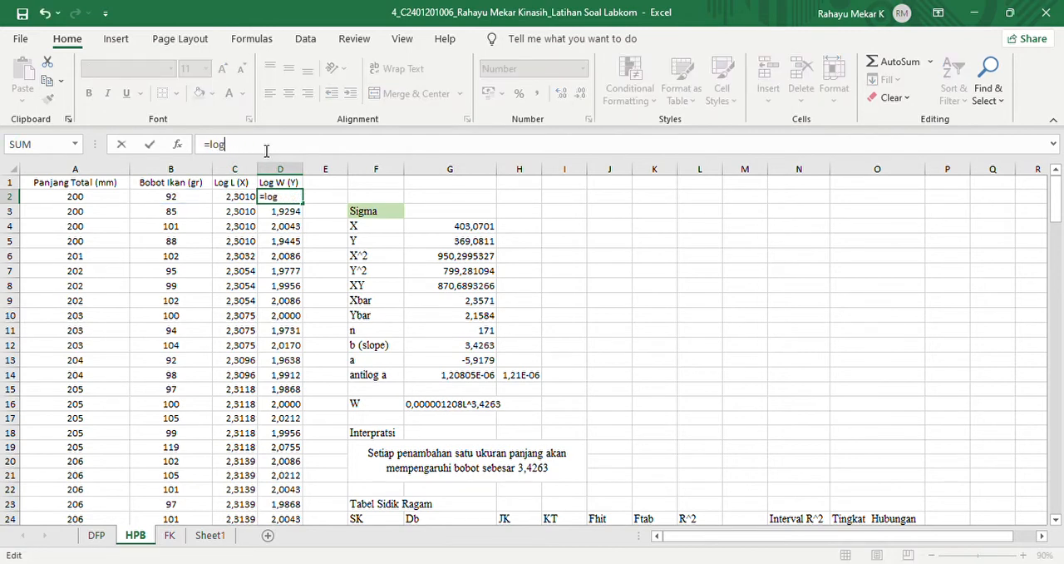
{"action": "type", "text": "log("}
{"action": "left_click", "coordinate": [168, 202]}
{"action": "type", "text": ")"}
{"action": "key", "text": "Return"}
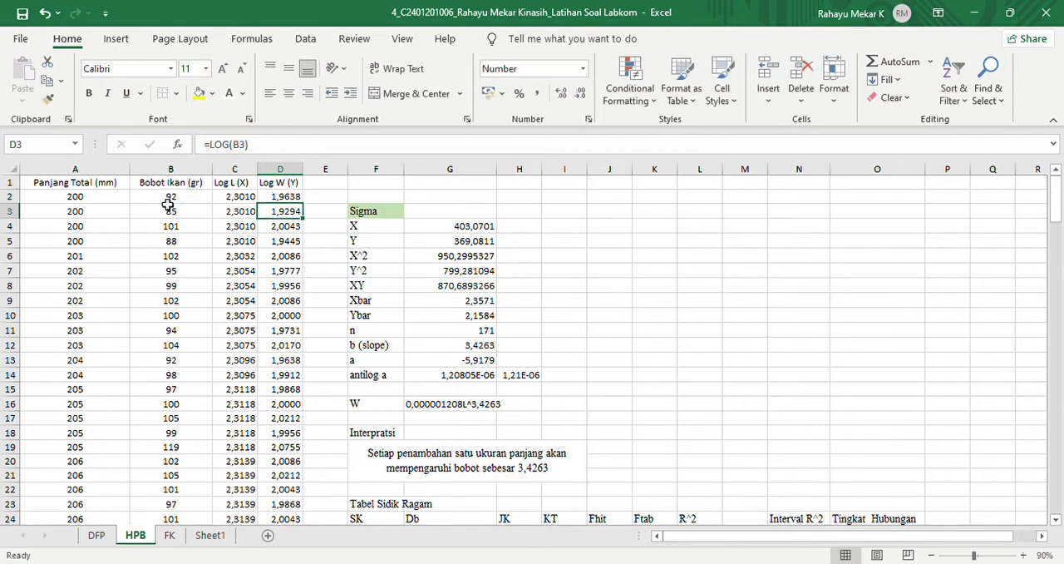
{"action": "left_click", "coordinate": [283, 200]}
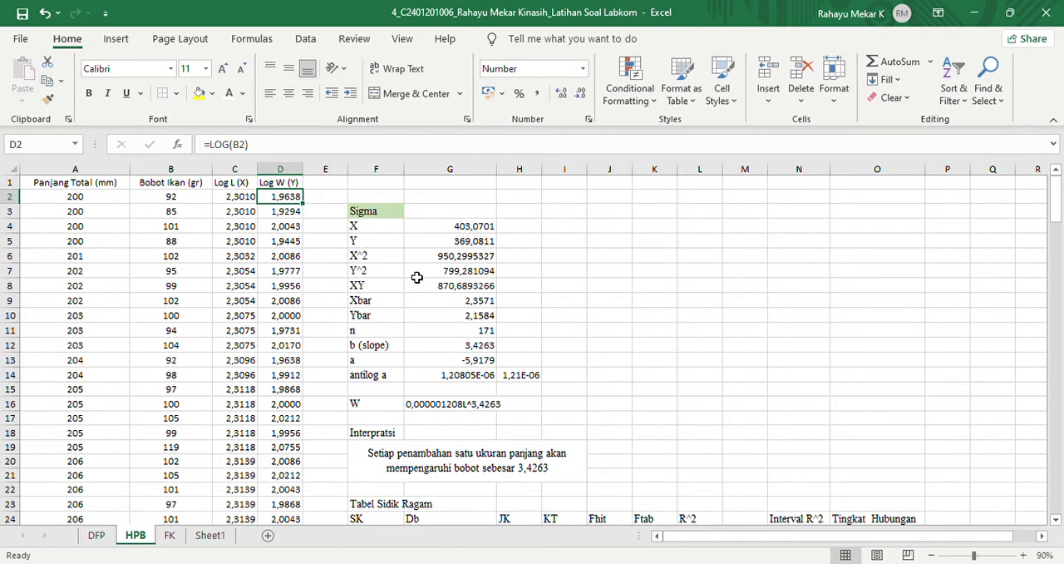
- Calculate the sum of all Log L (X) values, C2:C172, in cell I4 with SUM
{"action": "left_click", "coordinate": [569, 234]}
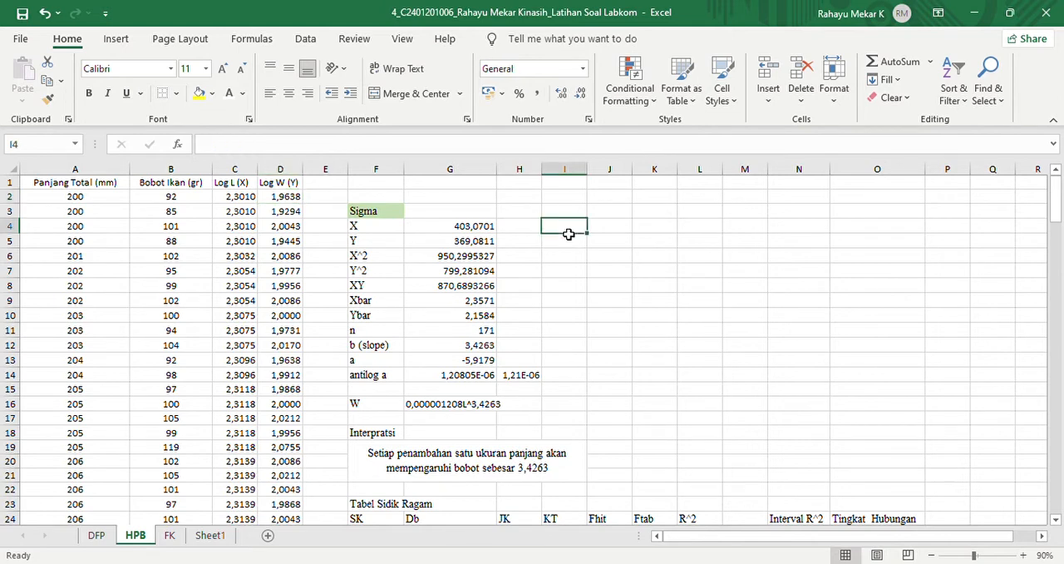
{"action": "type", "text": "=sum("}
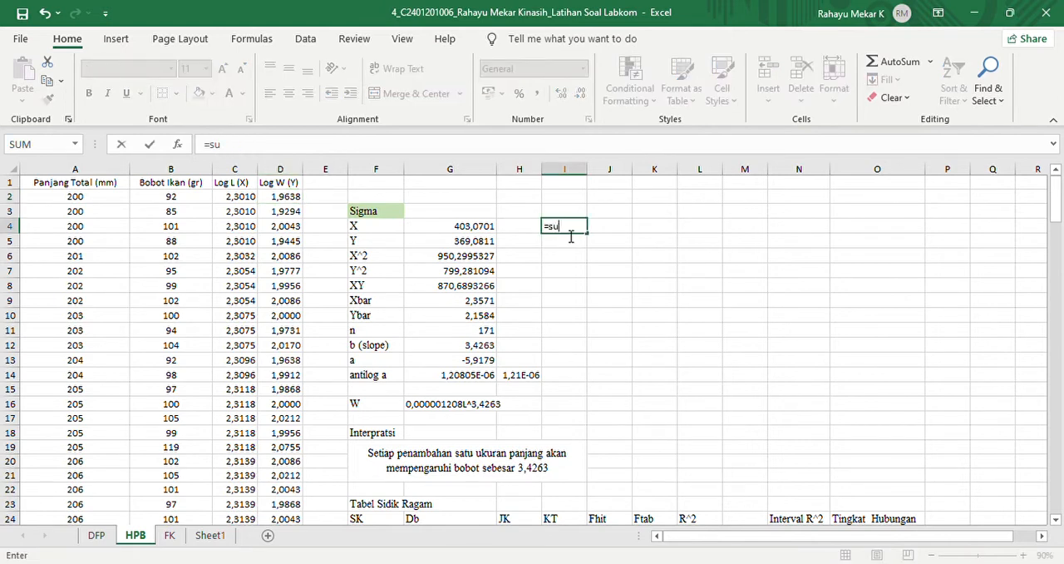
{"action": "left_click", "coordinate": [245, 201]}
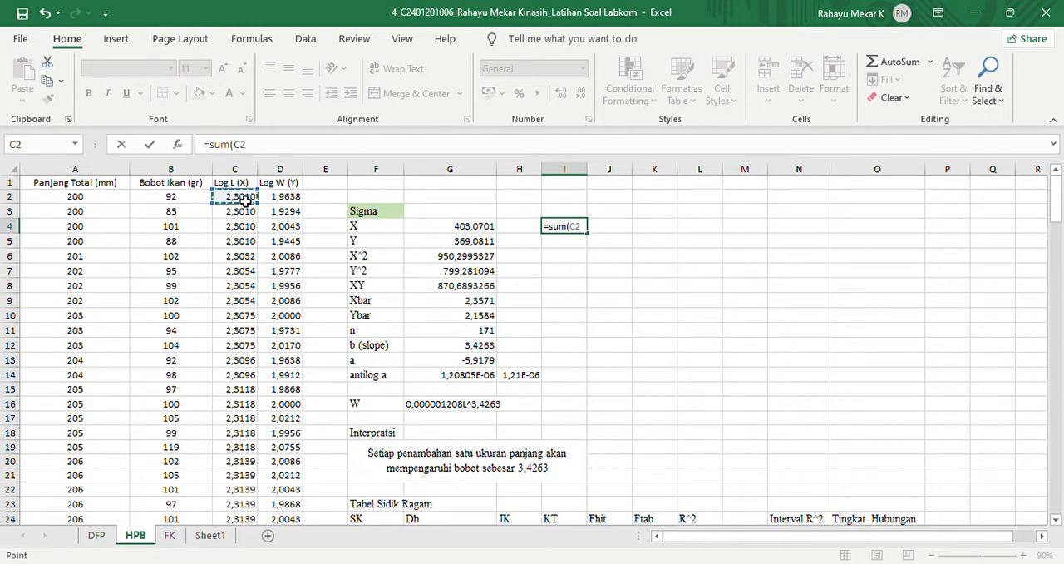
{"action": "key", "text": "ctrl+shift+Down"}
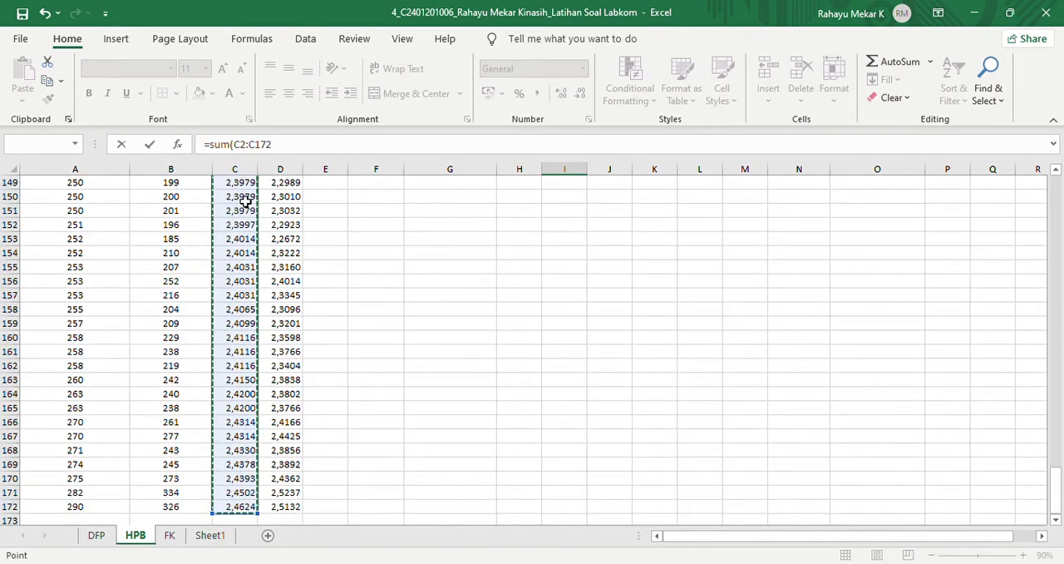
{"action": "key", "text": "Return"}
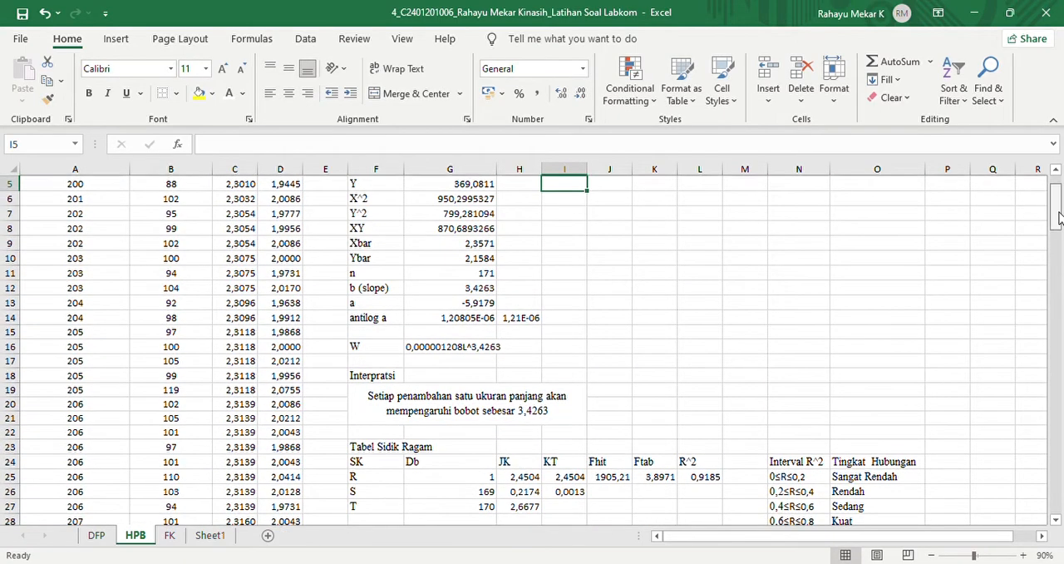
{"action": "scroll", "coordinate": [1059, 196], "scroll_direction": "up", "scroll_amount": 2}
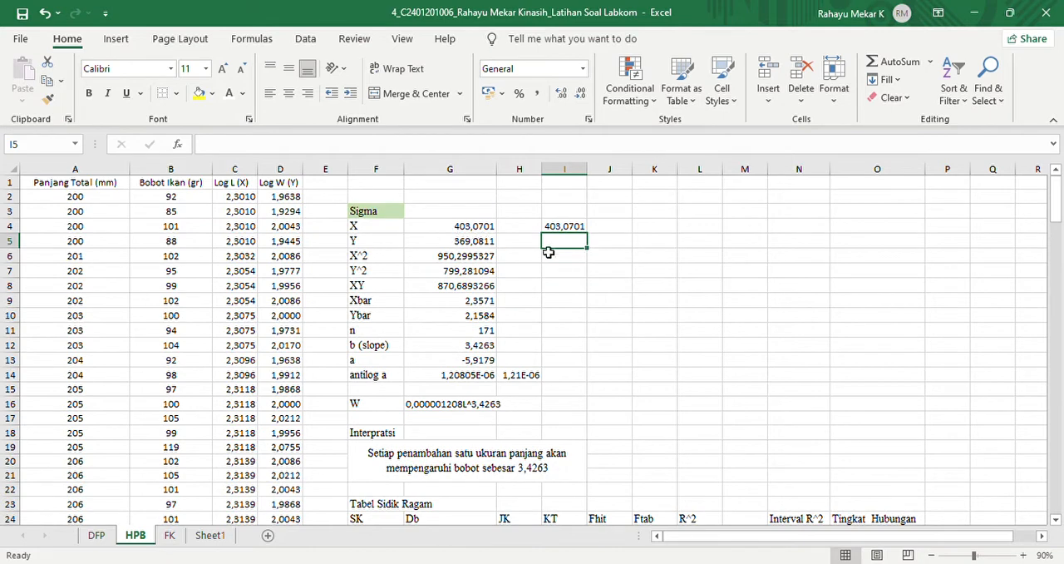
- Calculate the sum of all Log W (Y) values, D2:D172, in cell I5 with SUM
{"action": "type", "text": "=su"}
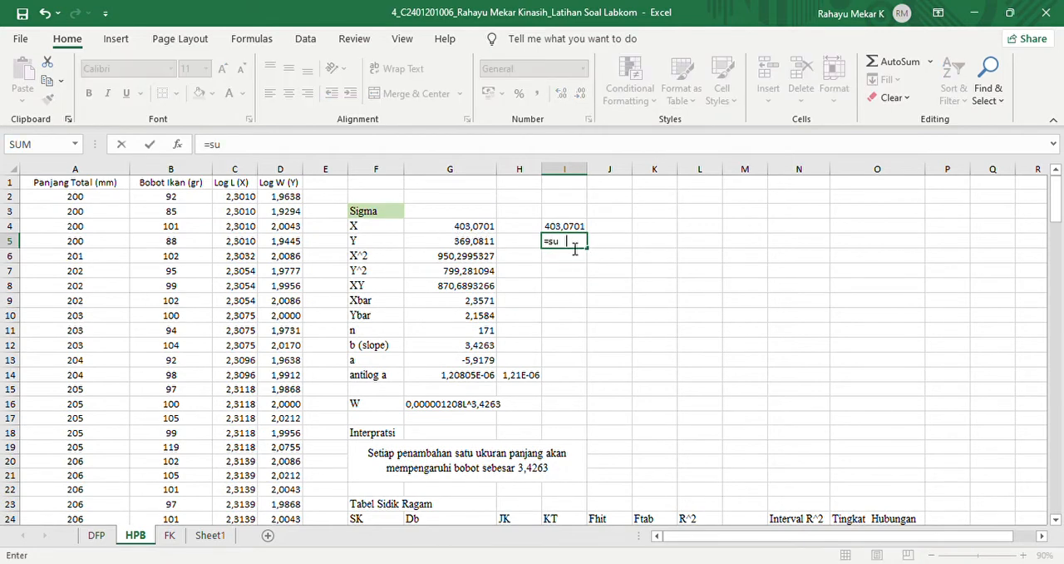
{"action": "type", "text": "m("}
{"action": "left_click", "coordinate": [282, 199]}
{"action": "key", "text": "ctrl+shift+Down"}
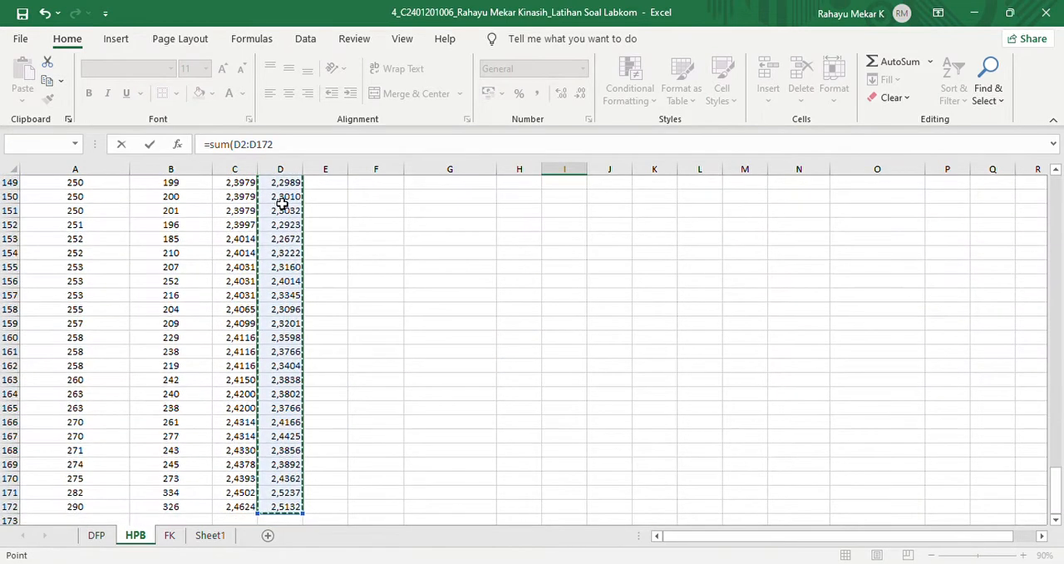
{"action": "type", "text": ")"}
{"action": "key", "text": "Return"}
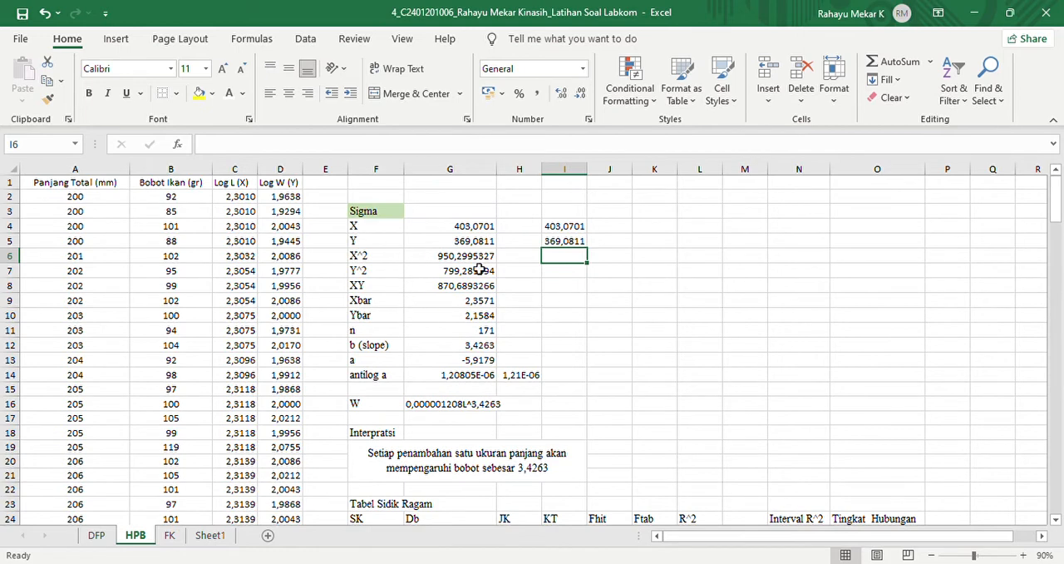
- Calculate the sum of squared Log L (X) values in cell I6 with =SUMSQ(C2:C172)
{"action": "type", "text": "=sumsq"}
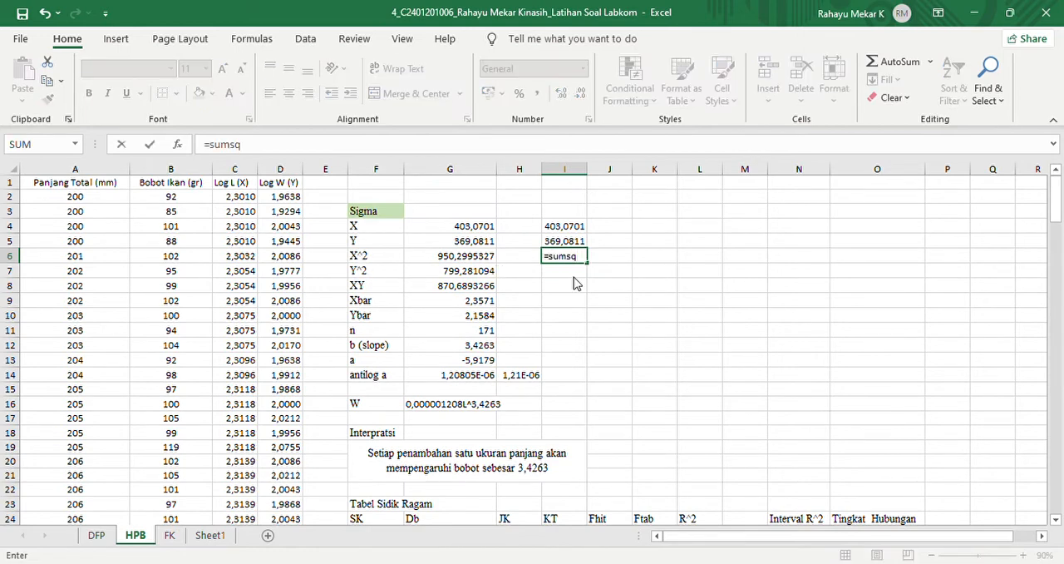
{"action": "type", "text": "("}
{"action": "left_click", "coordinate": [240, 197]}
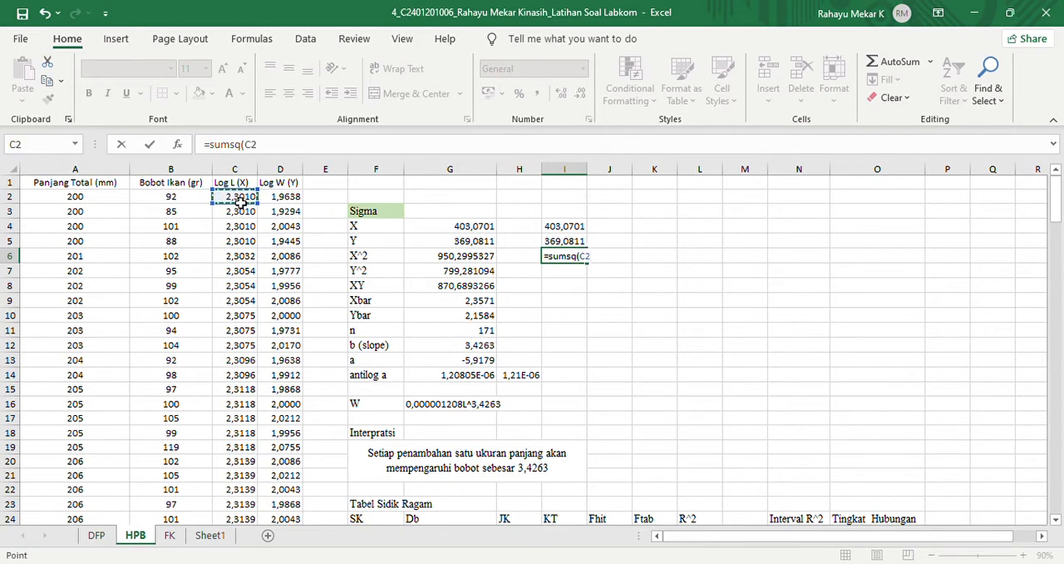
{"action": "key", "text": "ctrl+shift+Down"}
{"action": "type", "text": ")"}
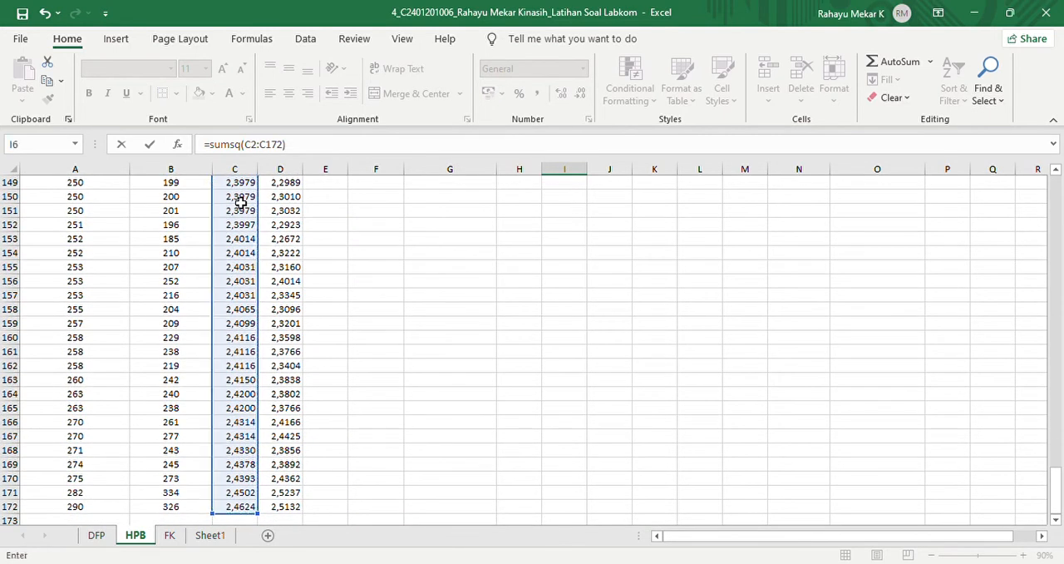
{"action": "key", "text": "Return"}
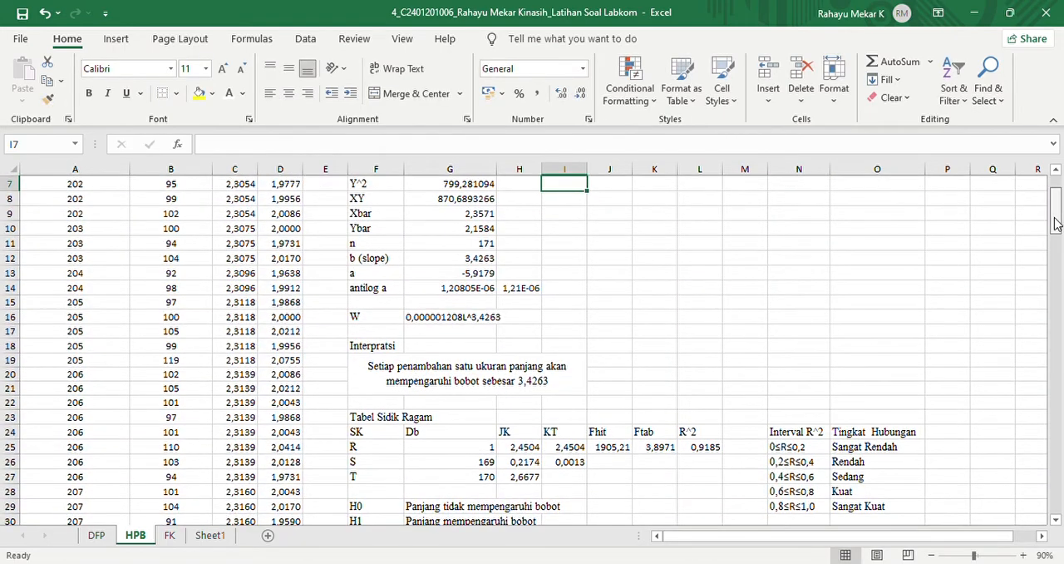
{"action": "left_click_drag", "start_coordinate": [1056, 222], "coordinate": [1053, 197]}
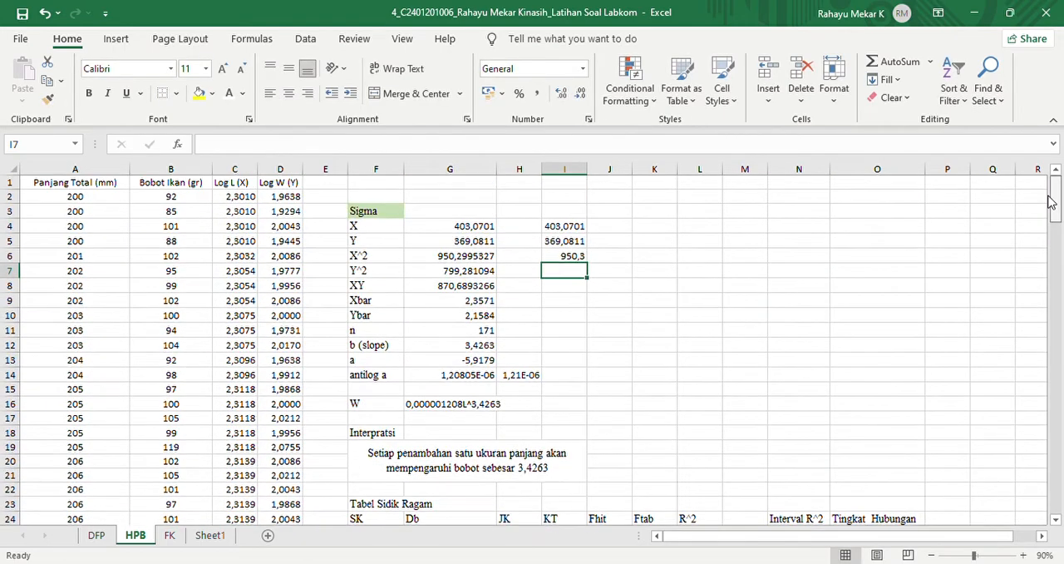
- Show the sum of squared Log L (X) values in cell I6 with four decimal places
{"action": "left_click", "coordinate": [584, 258]}
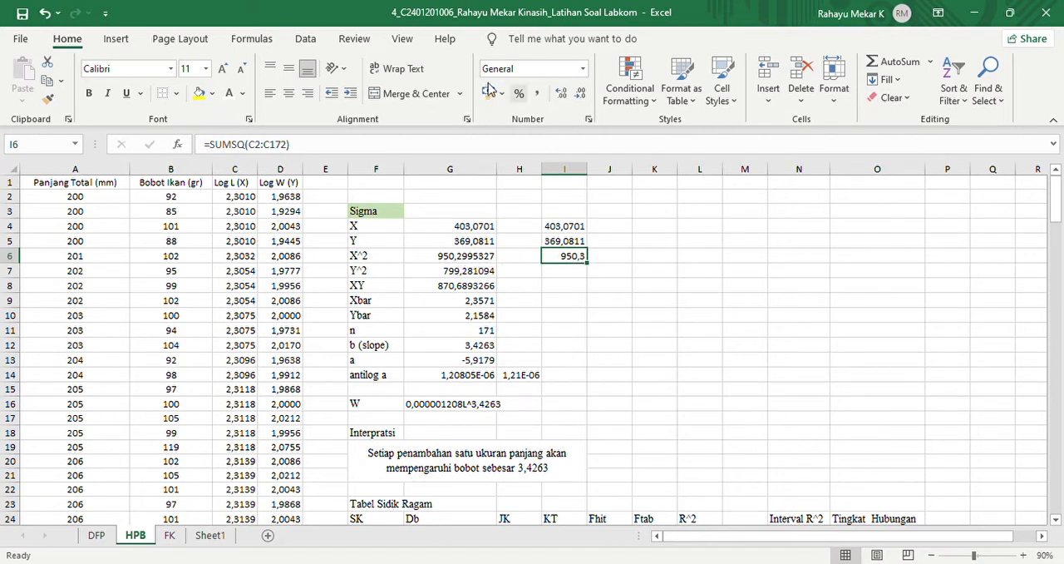
{"action": "left_click", "coordinate": [562, 95]}
{"action": "left_click", "coordinate": [562, 95]}
{"action": "left_click", "coordinate": [562, 95]}
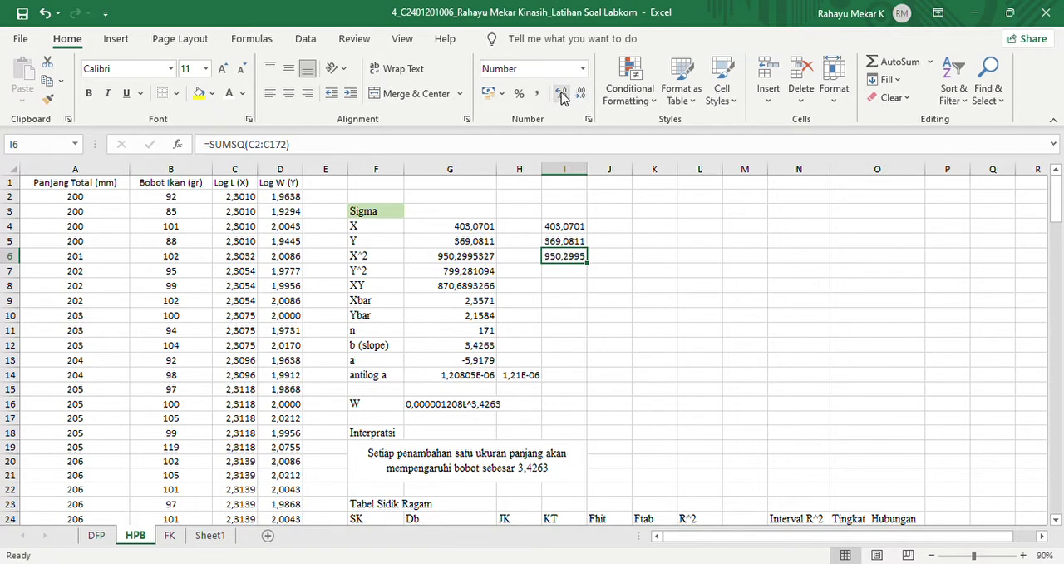
- Calculate the sum of squared Log W (Y) values in cell I7 with =SUMSQ(D2:D172) and show it with four decimal places
{"action": "left_click", "coordinate": [566, 275]}
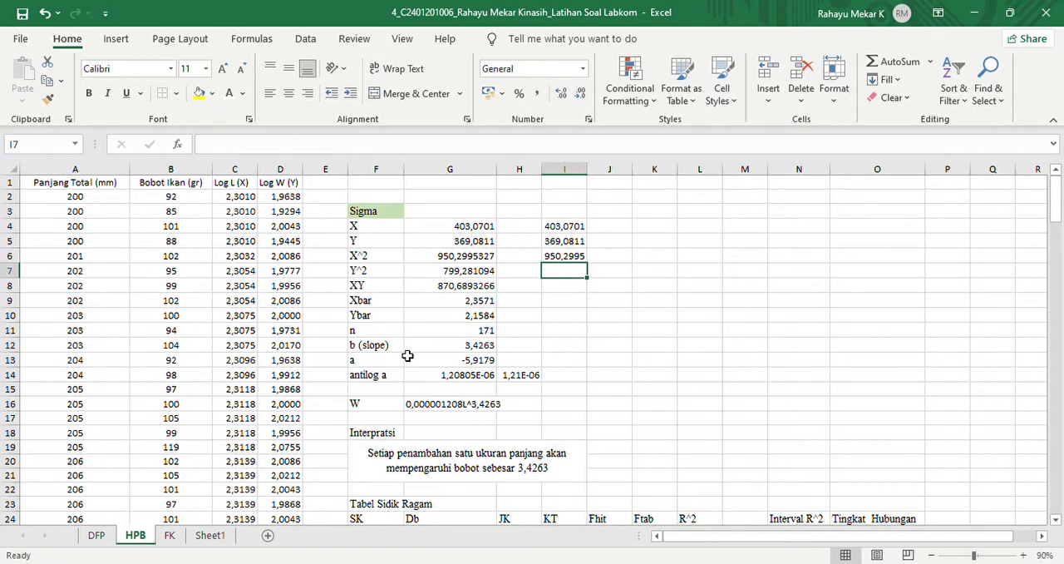
{"action": "type", "text": "=sumsq("}
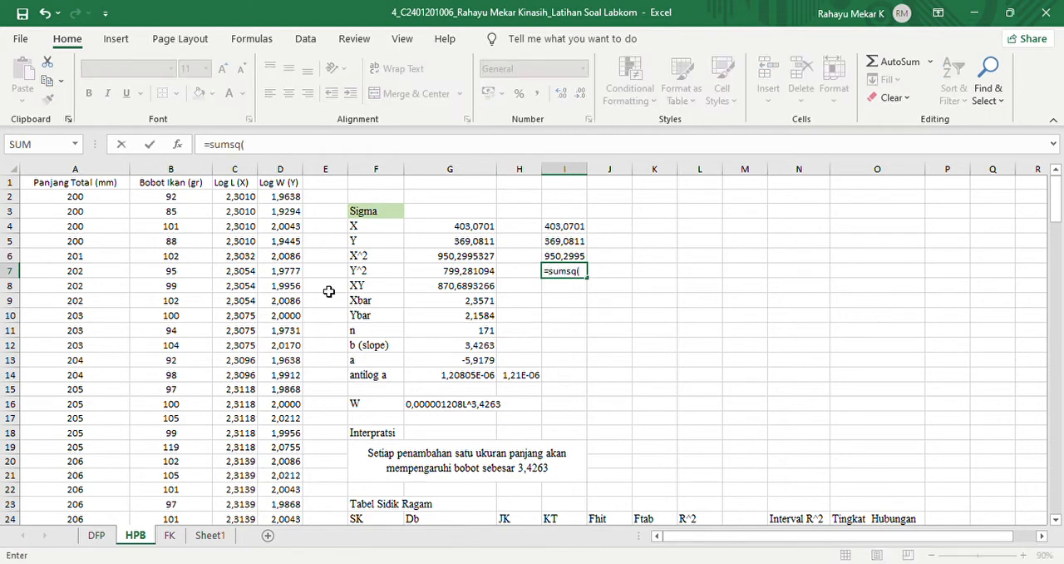
{"action": "left_click", "coordinate": [295, 200]}
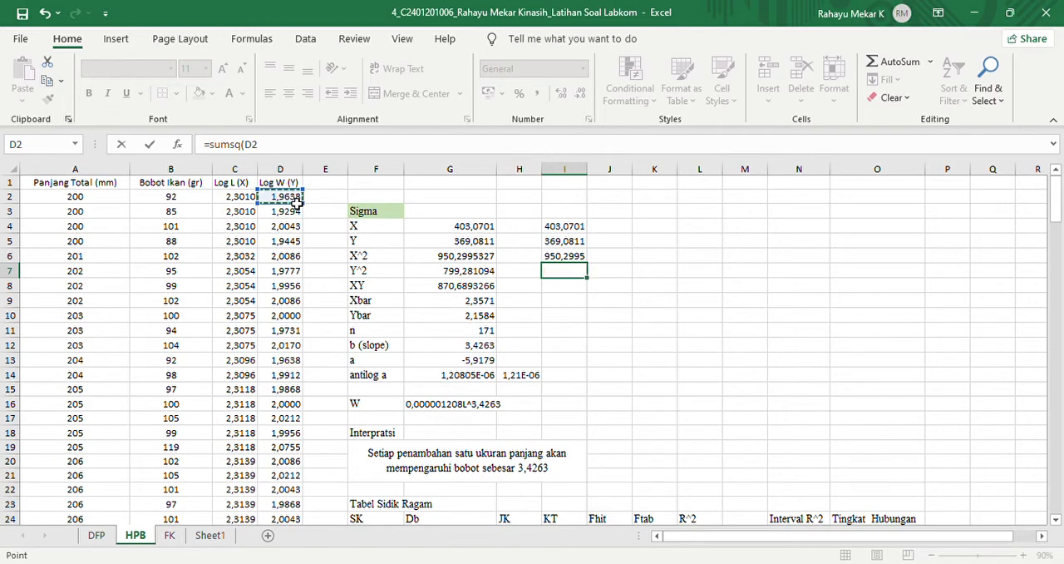
{"action": "key", "text": "ctrl+shift+Down"}
{"action": "type", "text": ")"}
{"action": "key", "text": "Return"}
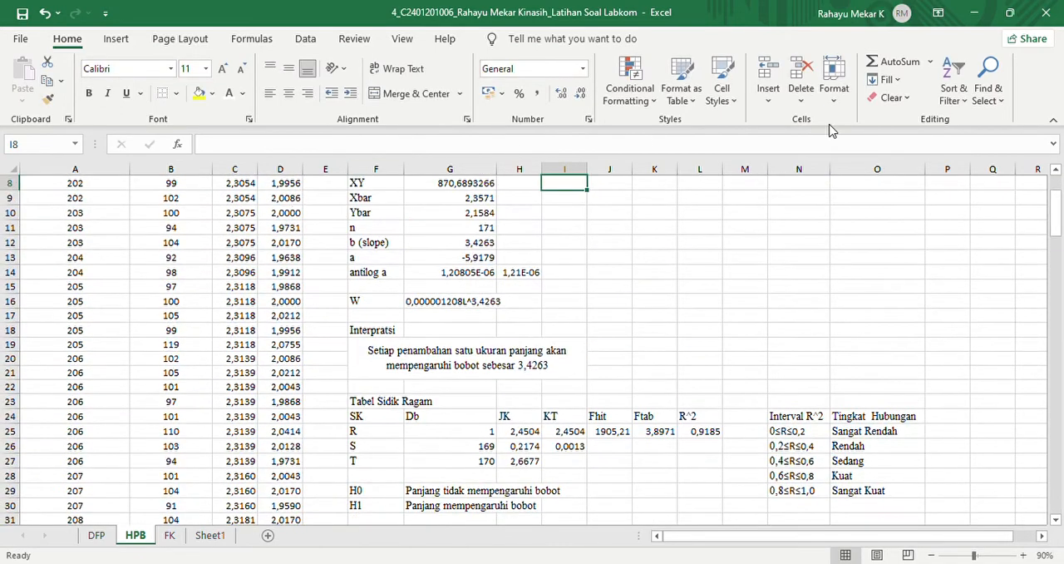
{"action": "scroll", "coordinate": [1059, 229], "scroll_direction": "up", "scroll_amount": 3}
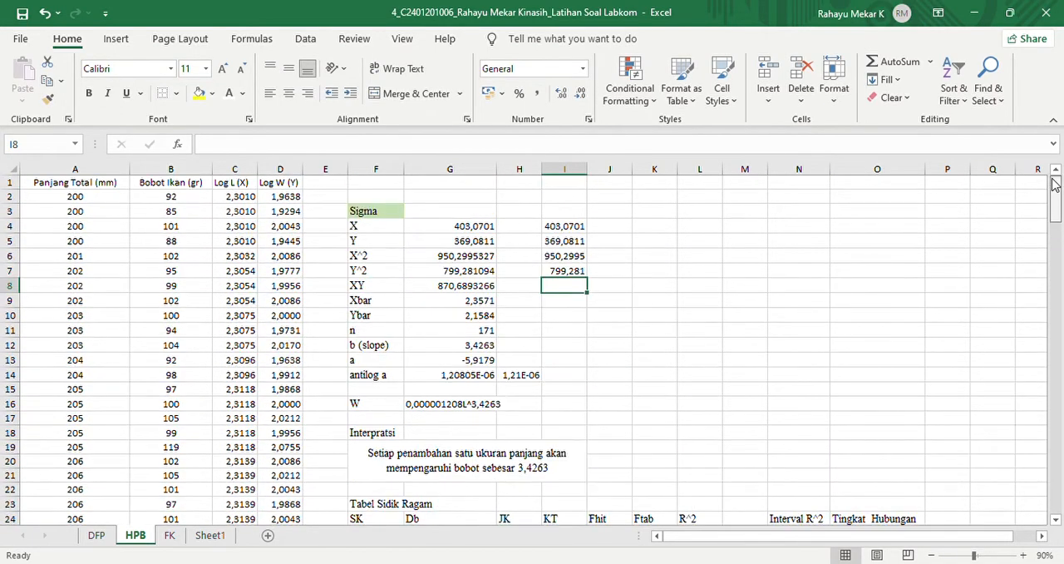
{"action": "left_click", "coordinate": [562, 271]}
{"action": "left_click", "coordinate": [561, 94]}
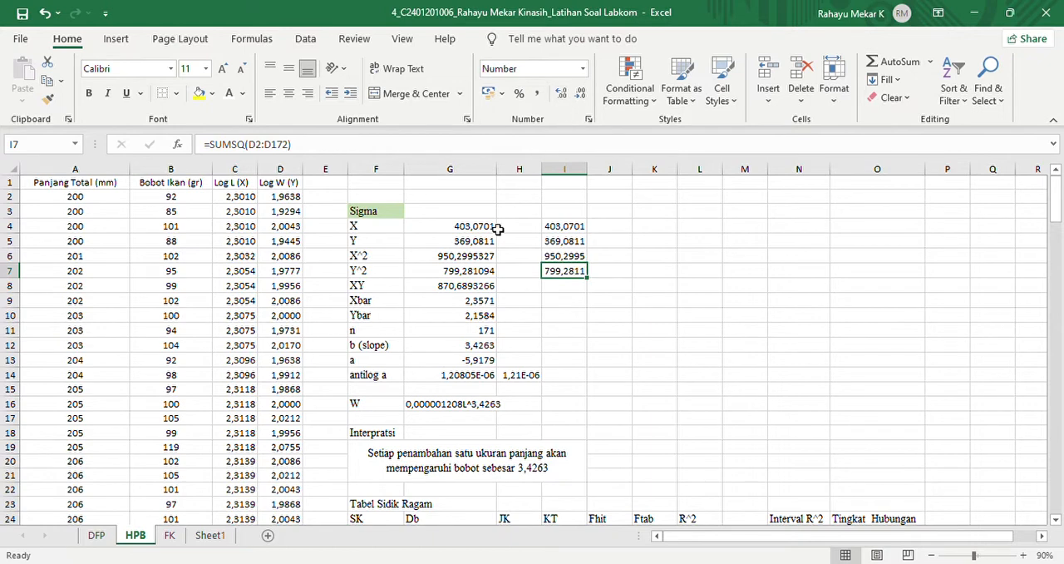
- Calculate the XY sum in cell I8 with =SUMPRODUCT(C2:C172;D2:D172) and show it with four decimal places
{"action": "key", "text": "Return"}
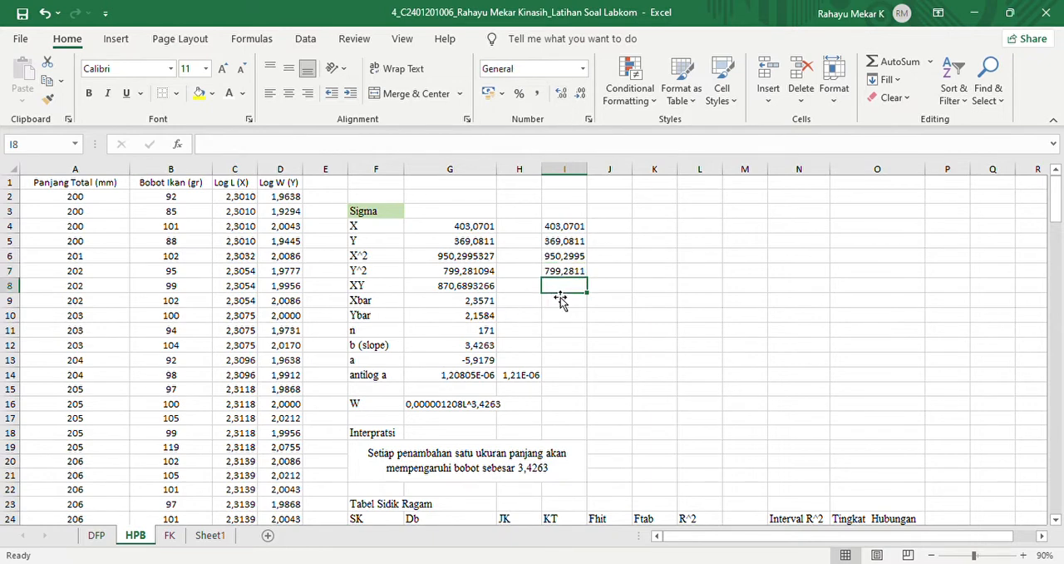
{"action": "type", "text": "=sumproduct("}
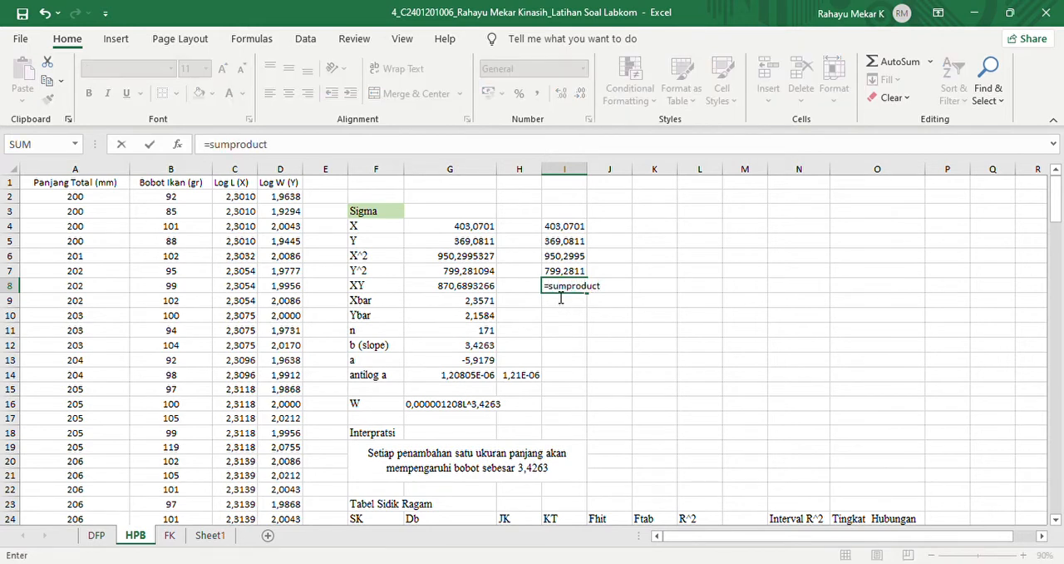
{"action": "left_click", "coordinate": [252, 200]}
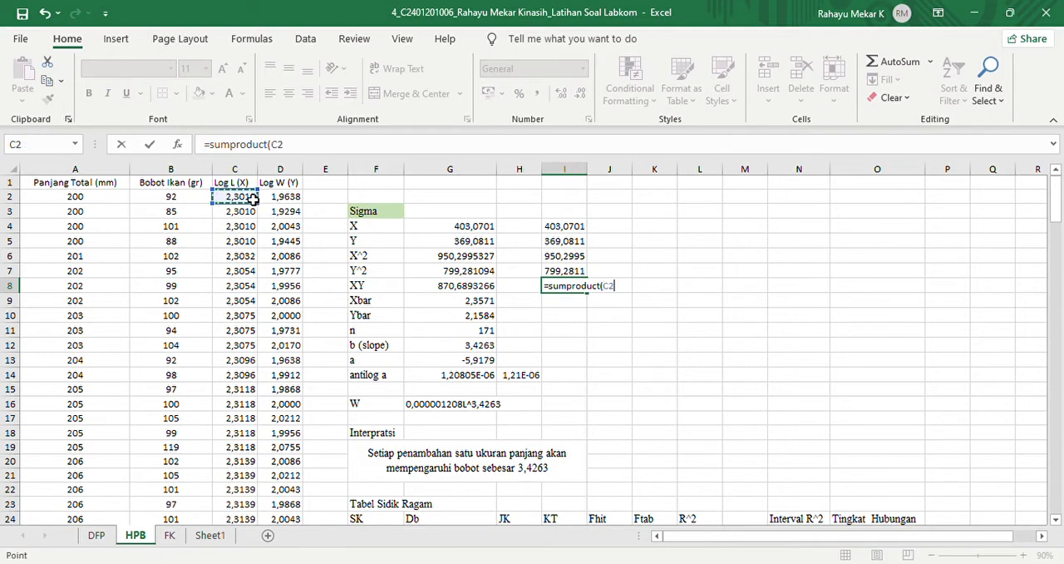
{"action": "key", "text": "ctrl+shift+Down"}
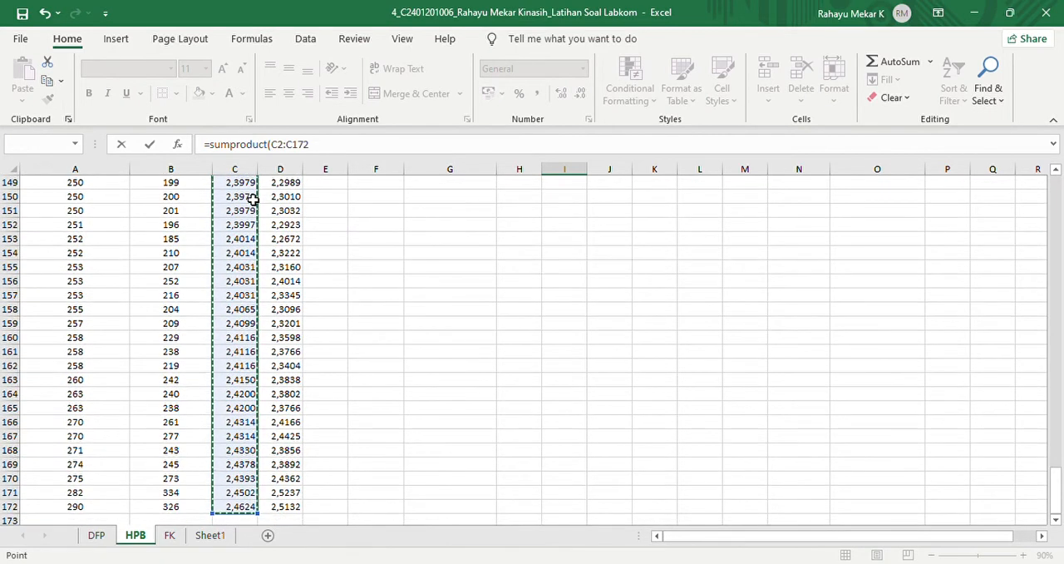
{"action": "type", "text": ";"}
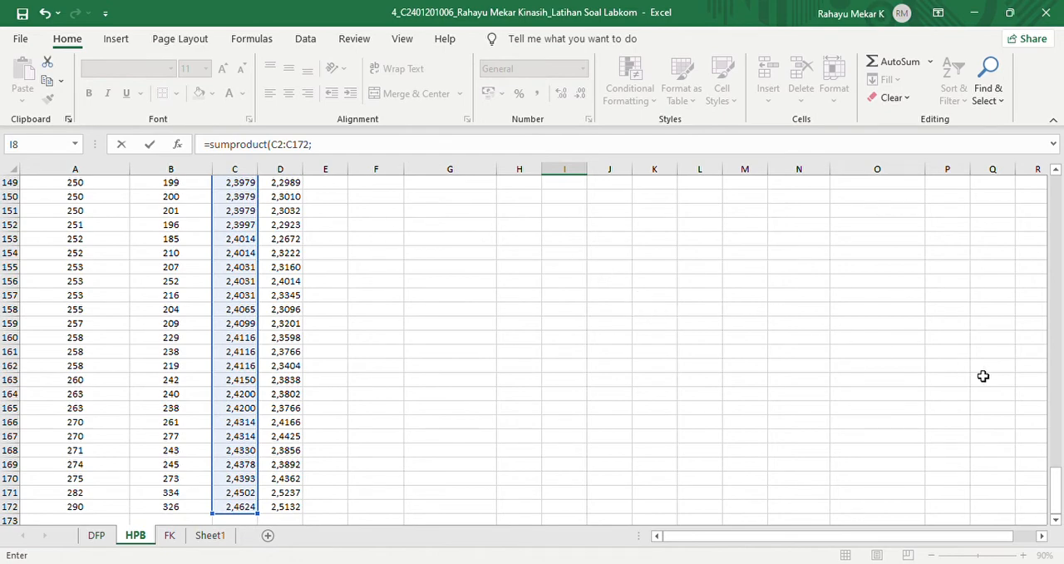
{"action": "left_click_drag", "start_coordinate": [1060, 497], "coordinate": [1042, 207]}
{"action": "scroll", "coordinate": [1052, 212], "scroll_direction": "up", "scroll_amount": 1}
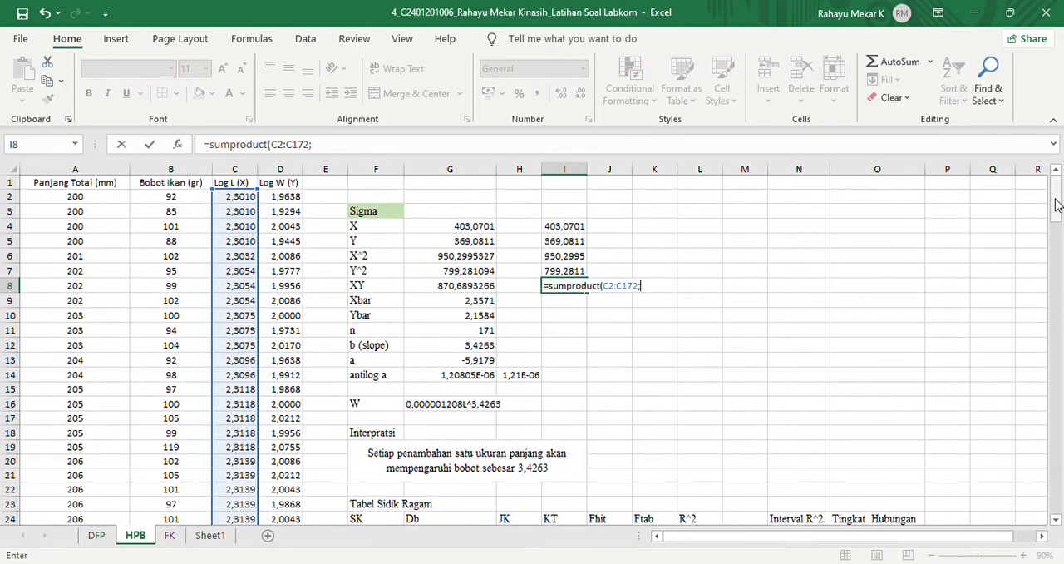
{"action": "left_click", "coordinate": [299, 200]}
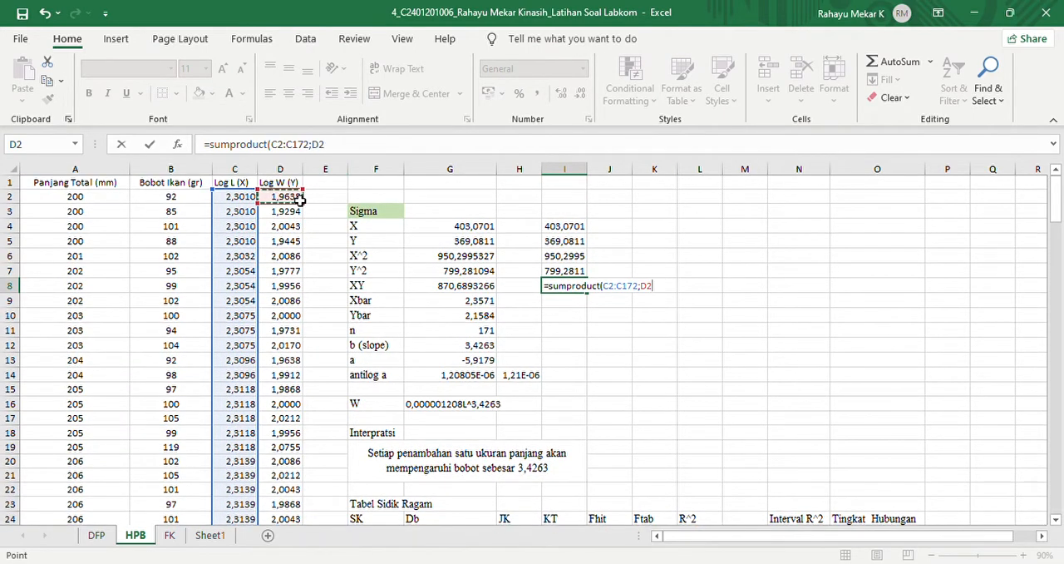
{"action": "key", "text": "ctrl+shift+Down"}
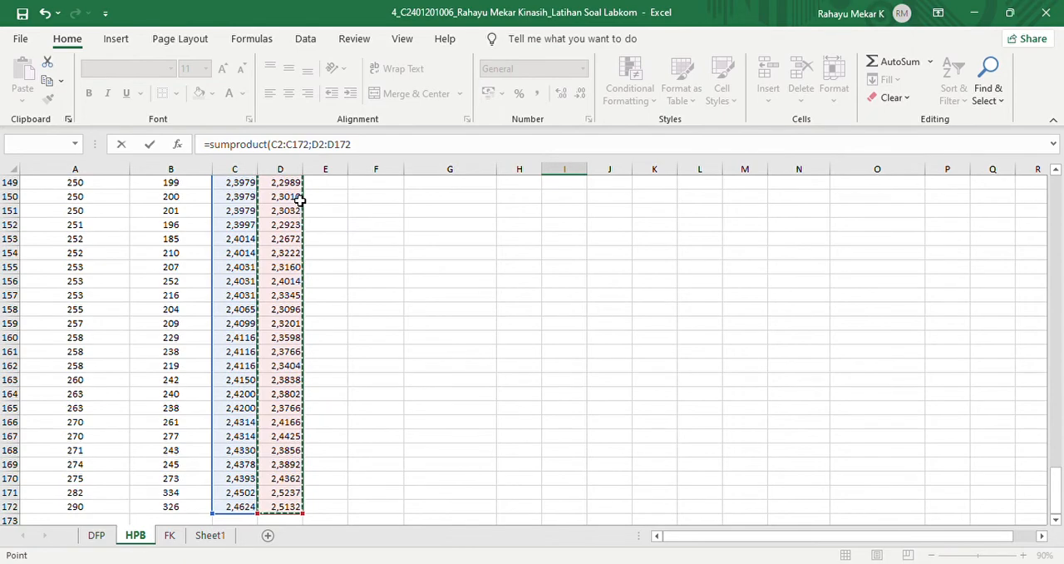
{"action": "key", "text": "Return"}
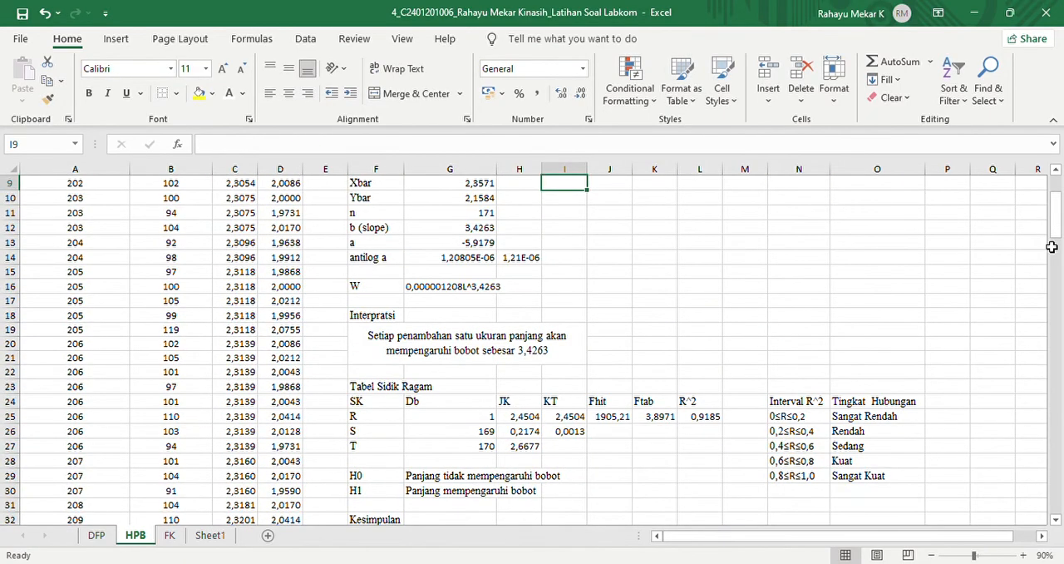
{"action": "scroll", "coordinate": [1054, 220], "scroll_direction": "up", "scroll_amount": 3}
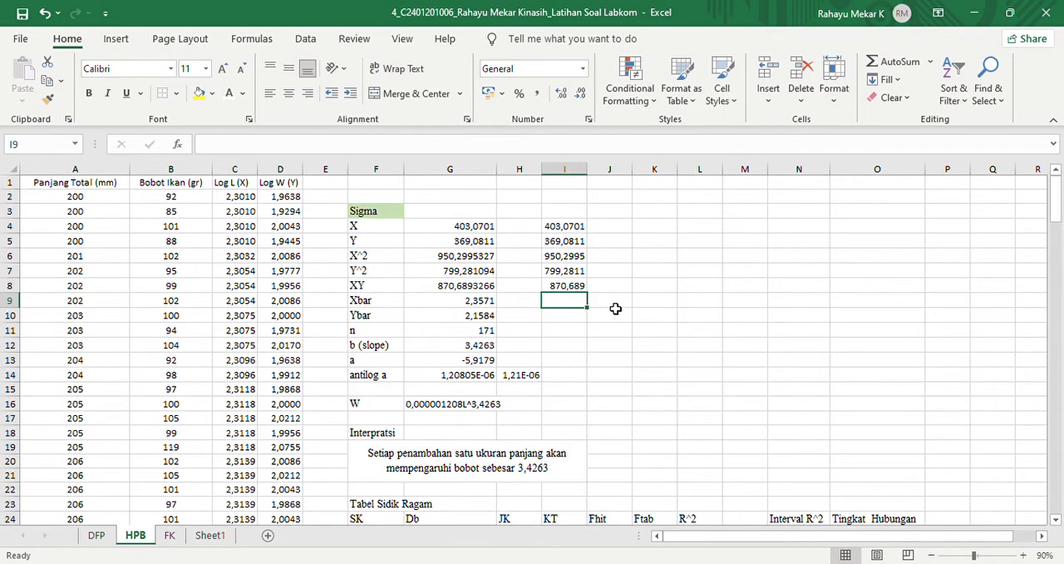
{"action": "left_click", "coordinate": [569, 285]}
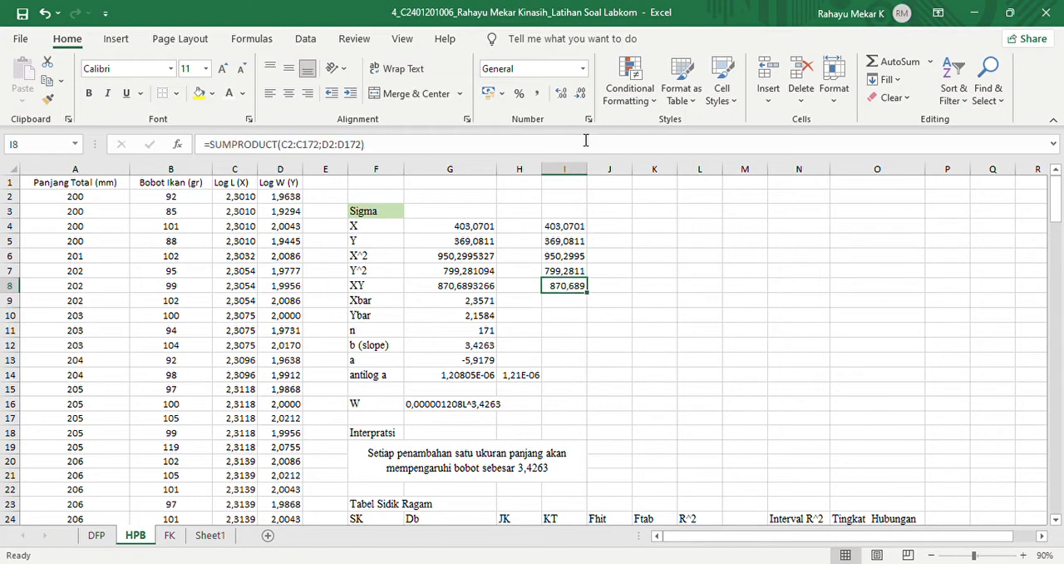
{"action": "left_click", "coordinate": [561, 93]}
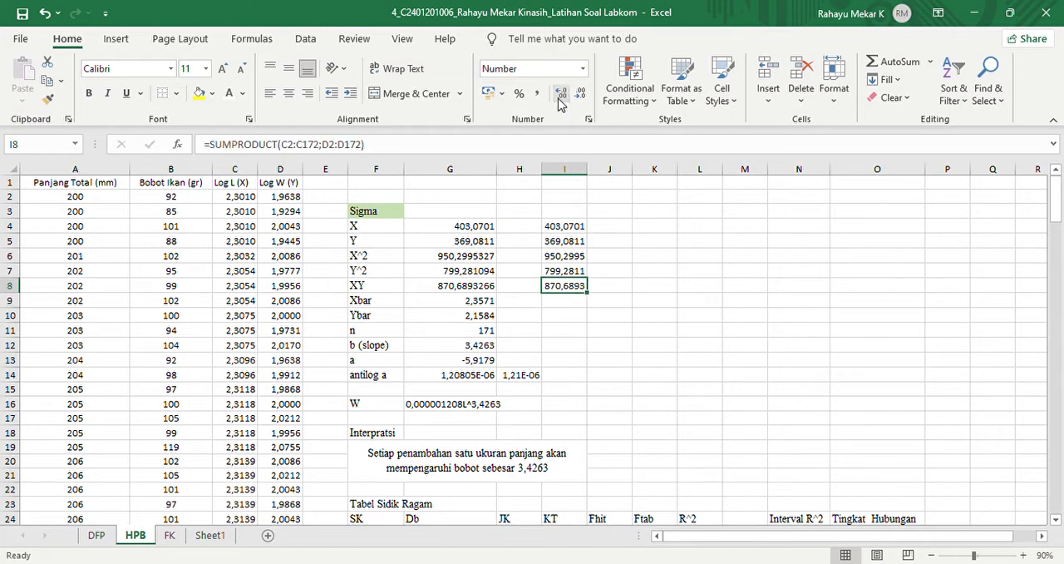
- Calculate Xbar in cell I9 as the average of all Log L (X) values, C2:C172
{"action": "left_click", "coordinate": [564, 306]}
{"action": "type", "text": "=average("}
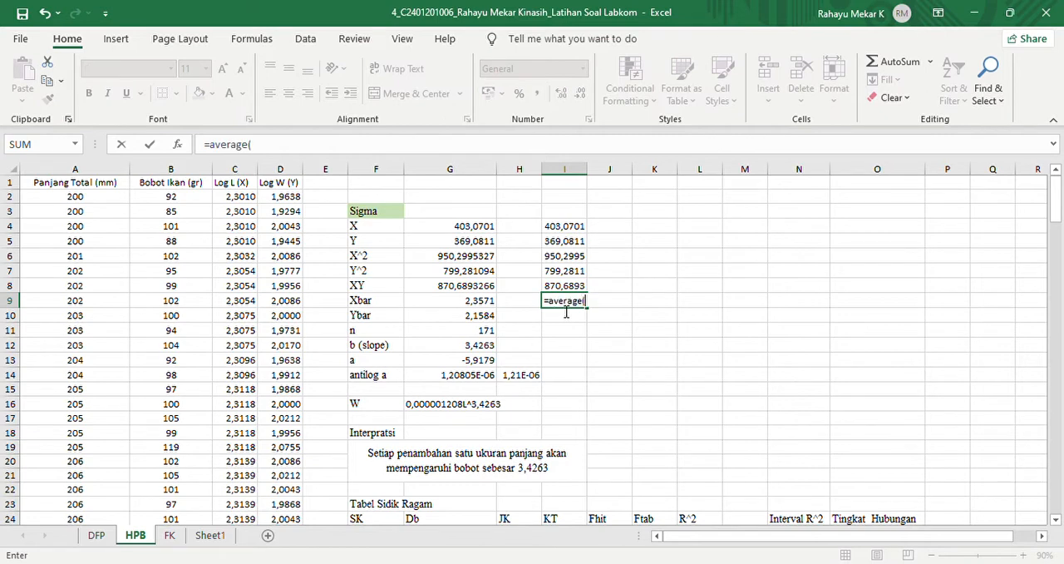
{"action": "left_click", "coordinate": [242, 197]}
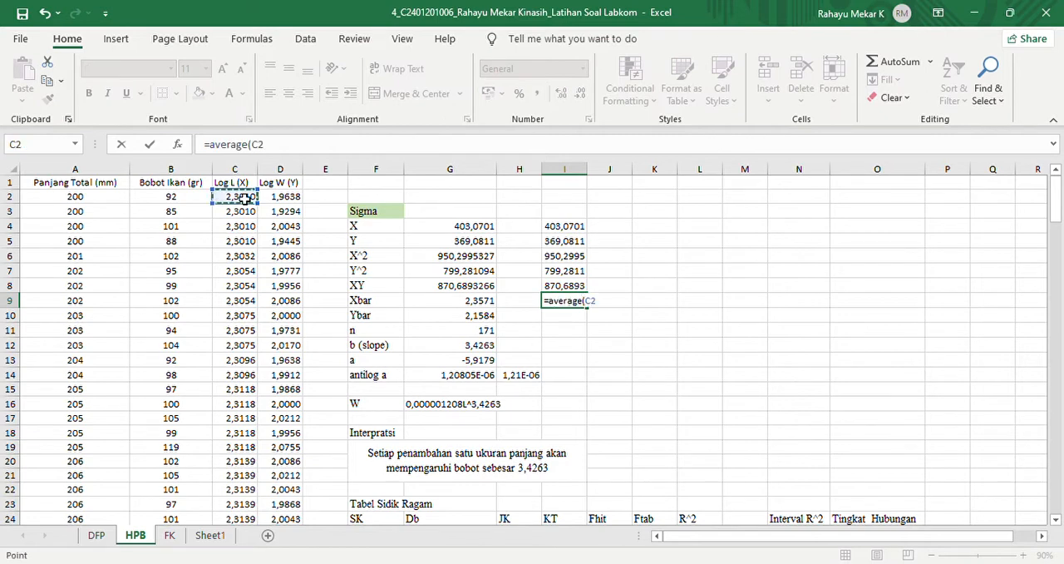
{"action": "key", "text": "ctrl+shift+Down"}
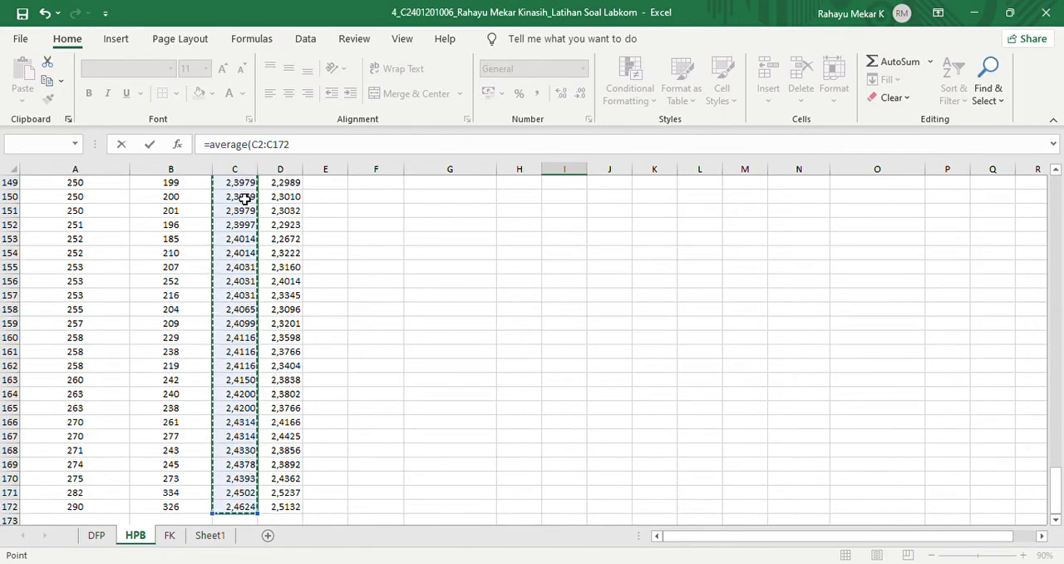
{"action": "key", "text": "Return"}
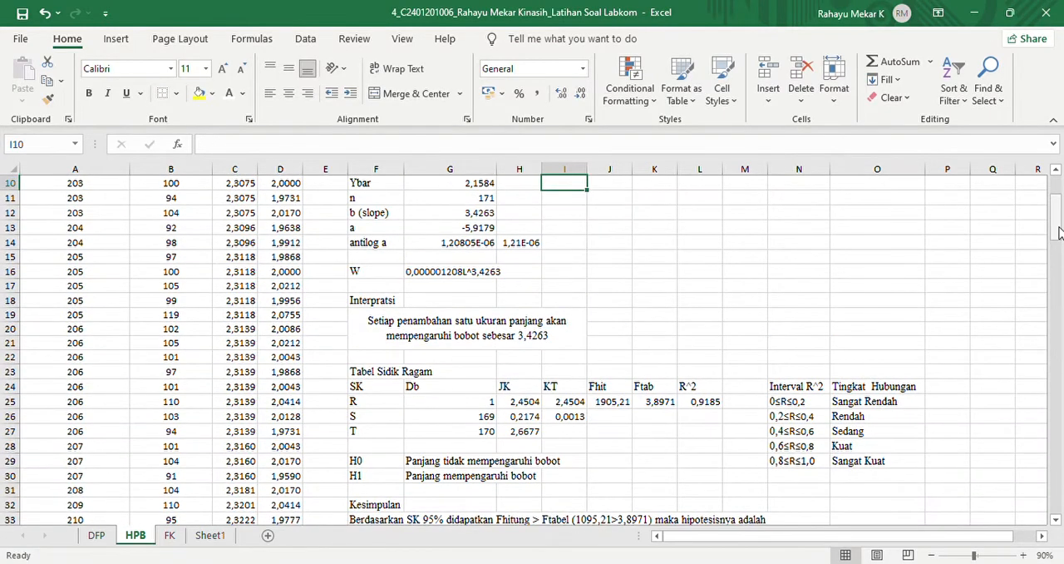
{"action": "scroll", "coordinate": [1058, 229], "scroll_direction": "up", "scroll_amount": 3}
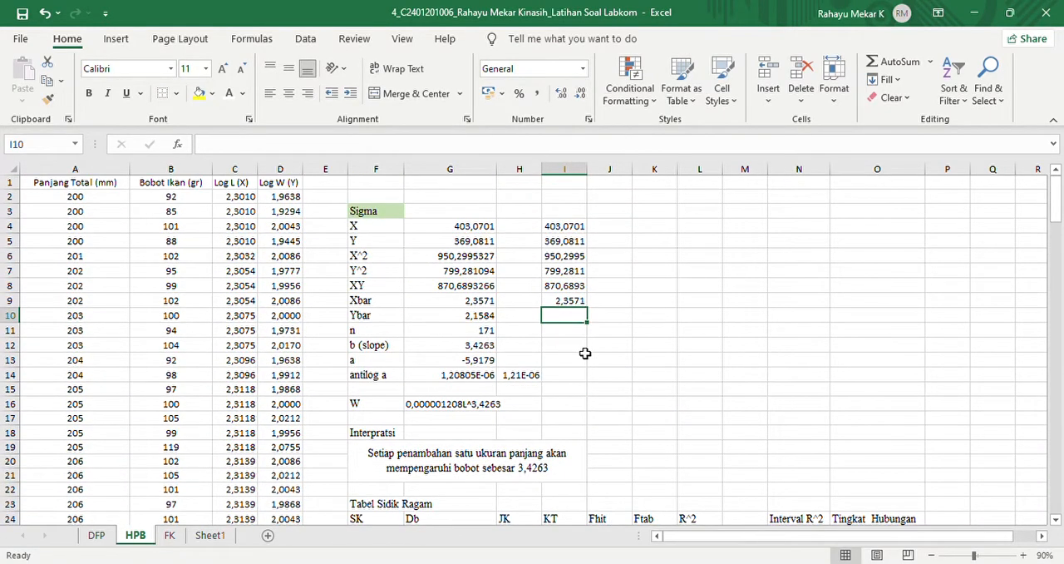
- Calculate Ybar in cell I10 as the average of all Log W (Y) values, D2:D172
{"action": "type", "text": "=avera"}
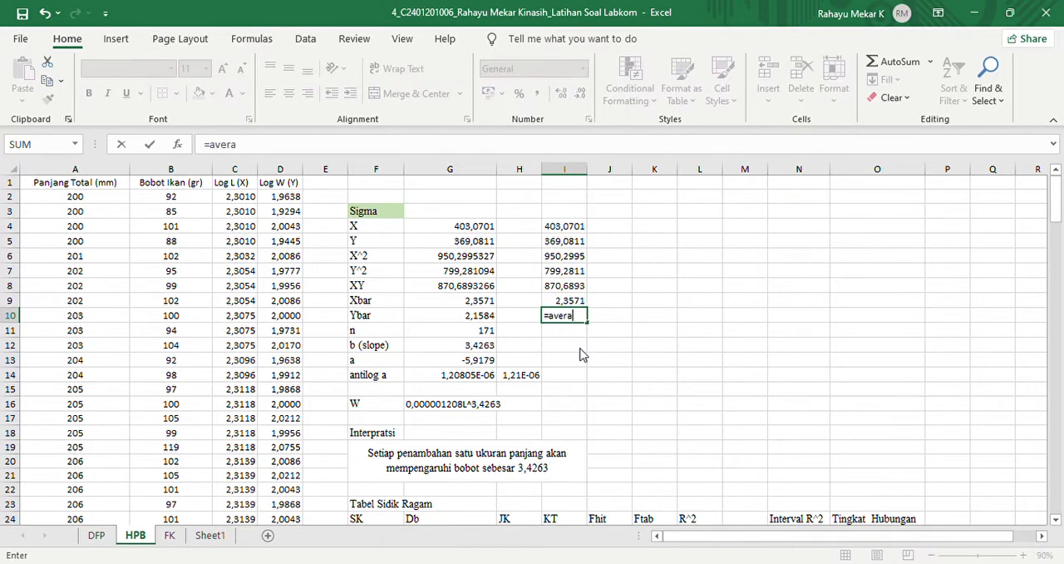
{"action": "type", "text": "ge("}
{"action": "left_click", "coordinate": [280, 200]}
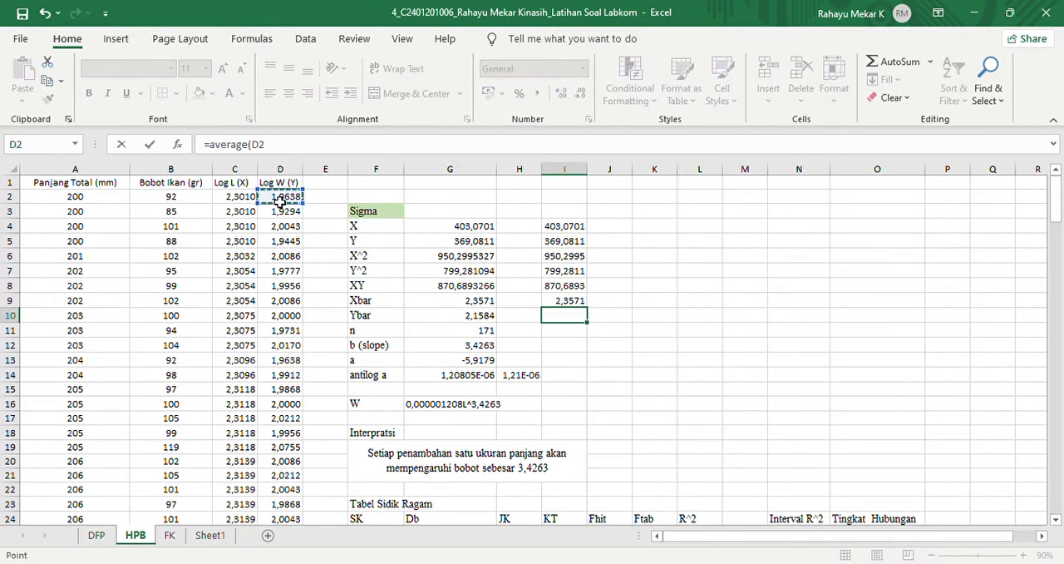
{"action": "key", "text": "ctrl+shift+Down"}
{"action": "key", "text": "Return"}
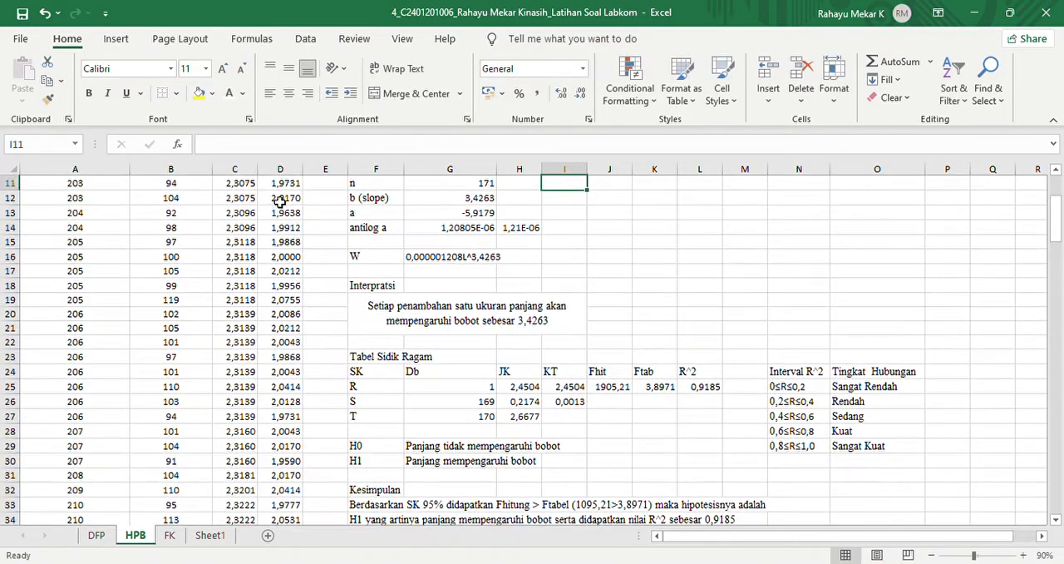
{"action": "left_click_drag", "start_coordinate": [1058, 204], "coordinate": [1058, 184]}
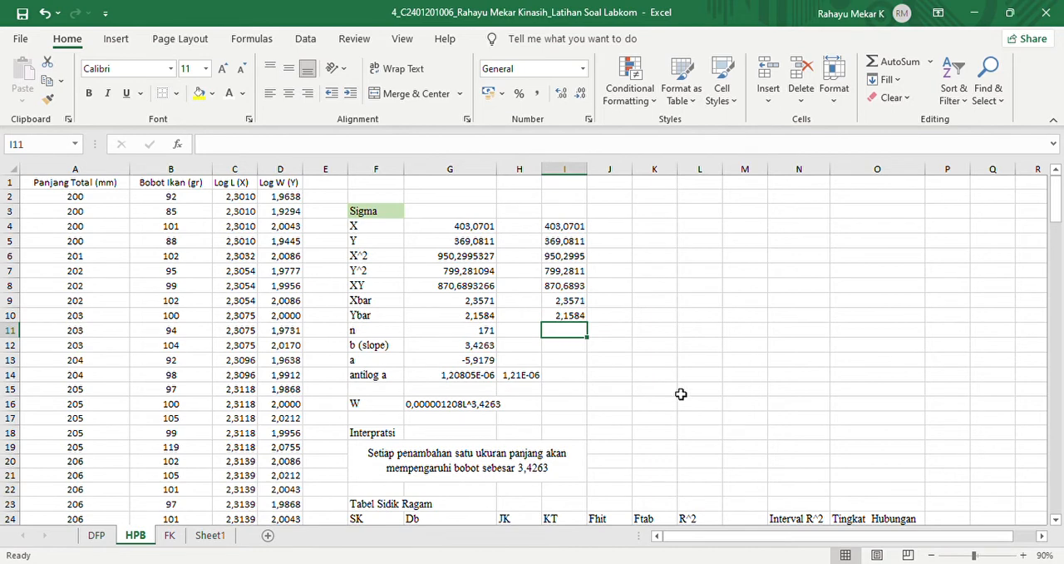
- Calculate n in cell I11 by counting the total length values with =COUNT(A2:A172)
{"action": "type", "text": "=count("}
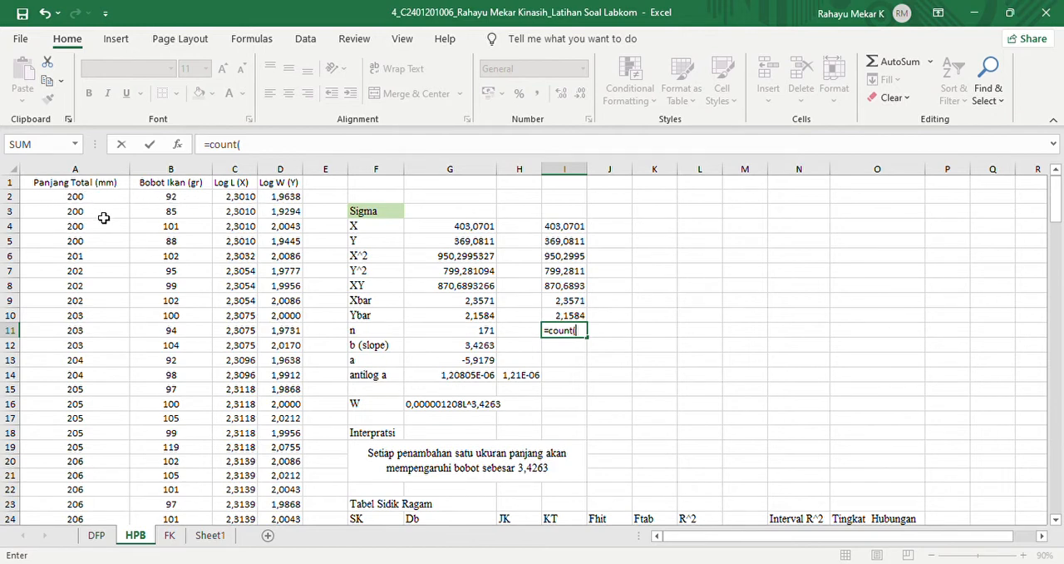
{"action": "left_click", "coordinate": [82, 202]}
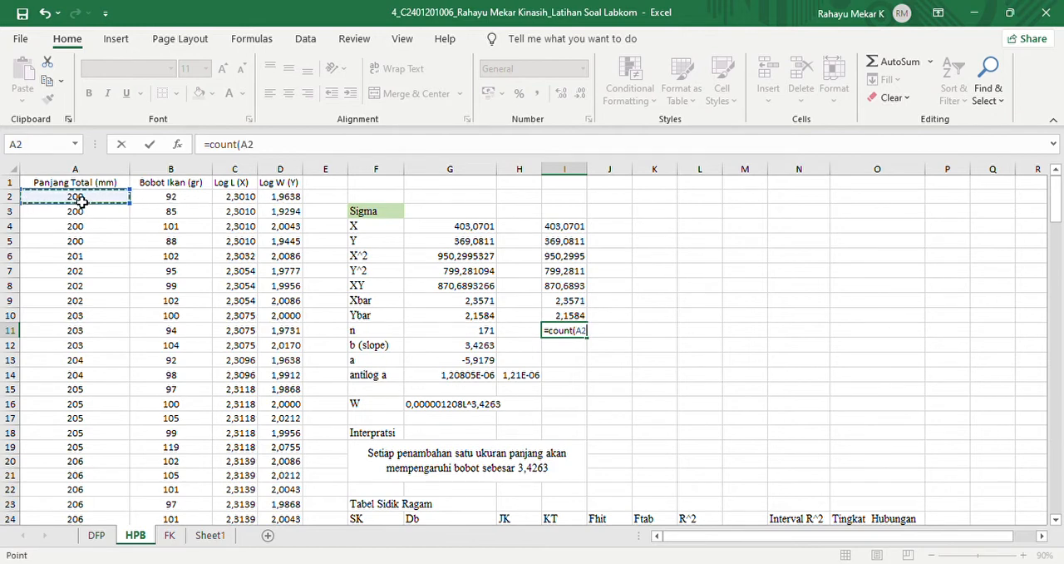
{"action": "key", "text": "ctrl+shift+Down"}
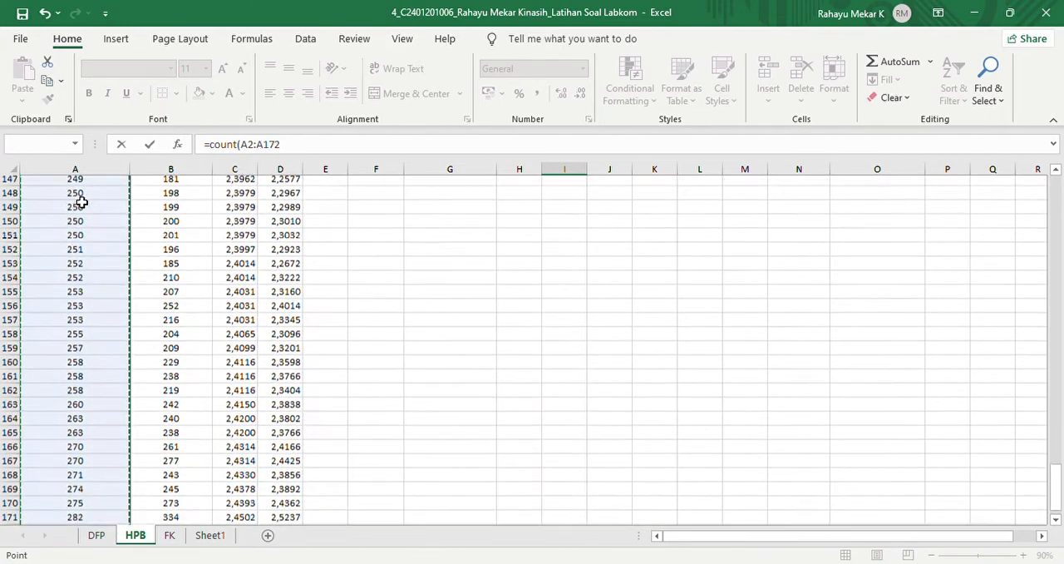
{"action": "key", "text": "Return"}
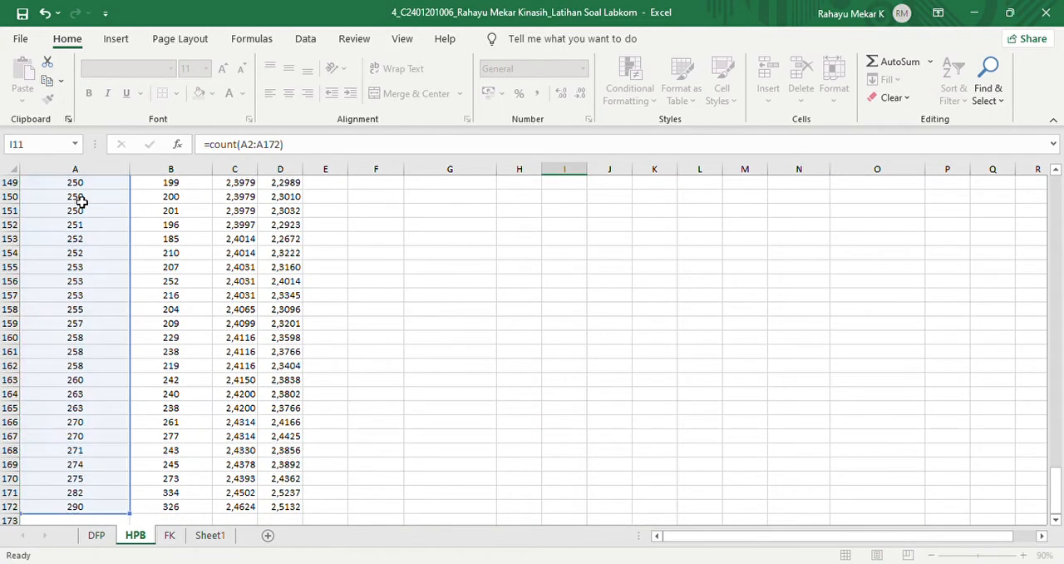
{"action": "left_click_drag", "start_coordinate": [1061, 241], "coordinate": [1059, 191]}
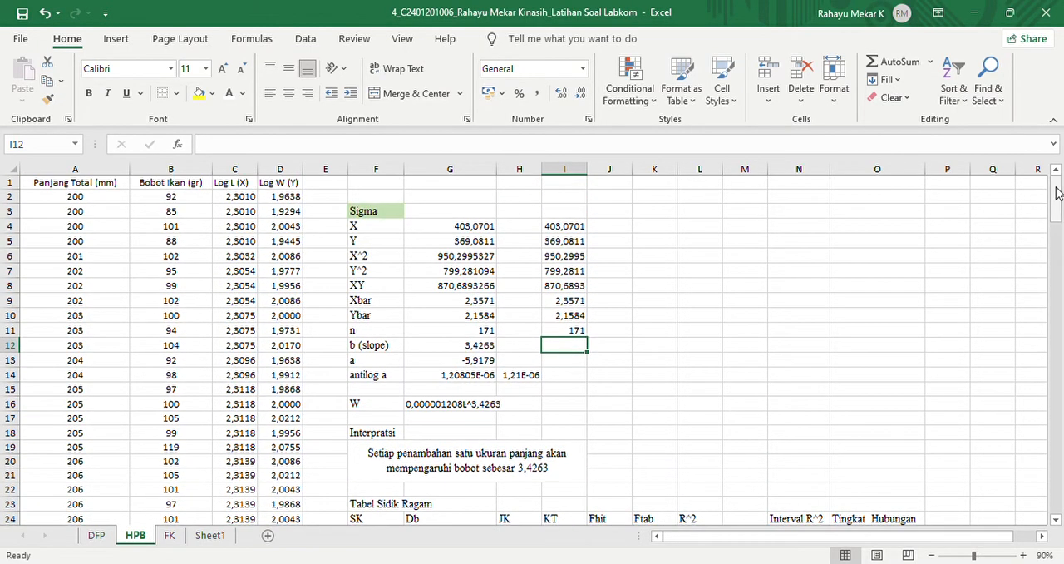
- Begin the b (slope) formula in cell I12 with the numerator =(G8-((1/G11)*G4*G5)), modelled on the existing formula in G12
{"action": "left_click", "coordinate": [478, 347]}
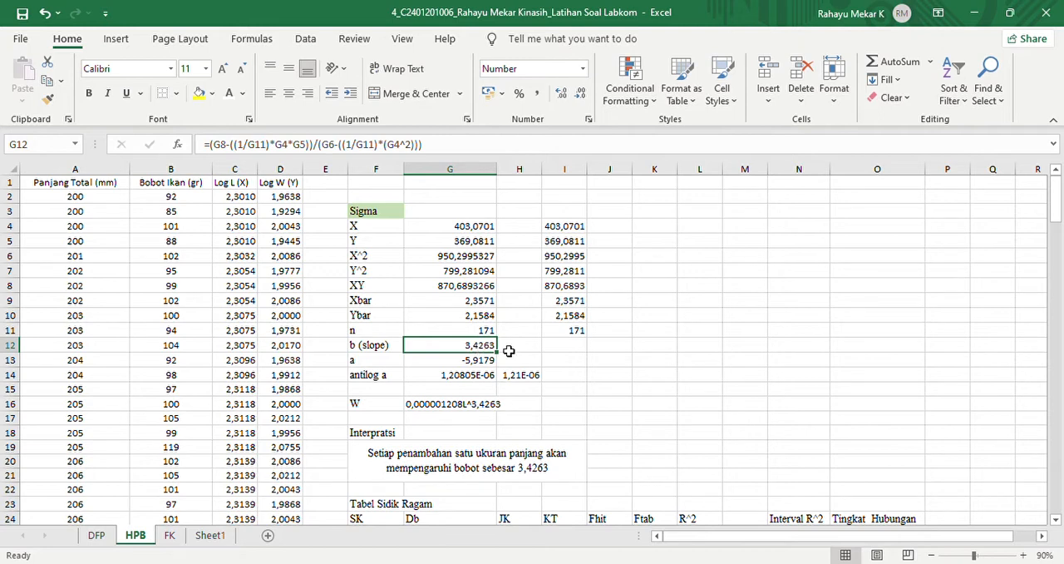
{"action": "left_click", "coordinate": [561, 353]}
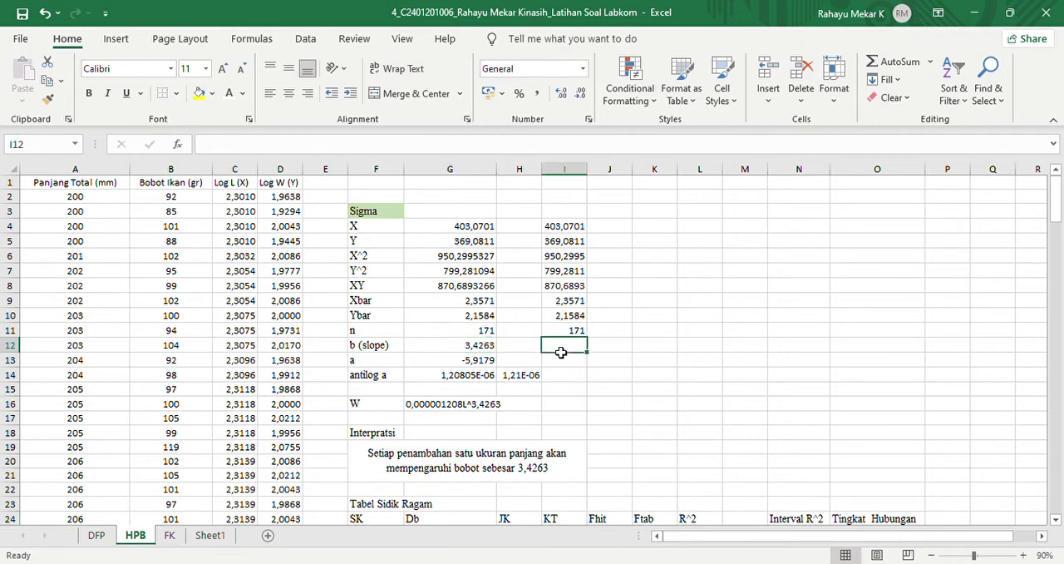
{"action": "type", "text": "="}
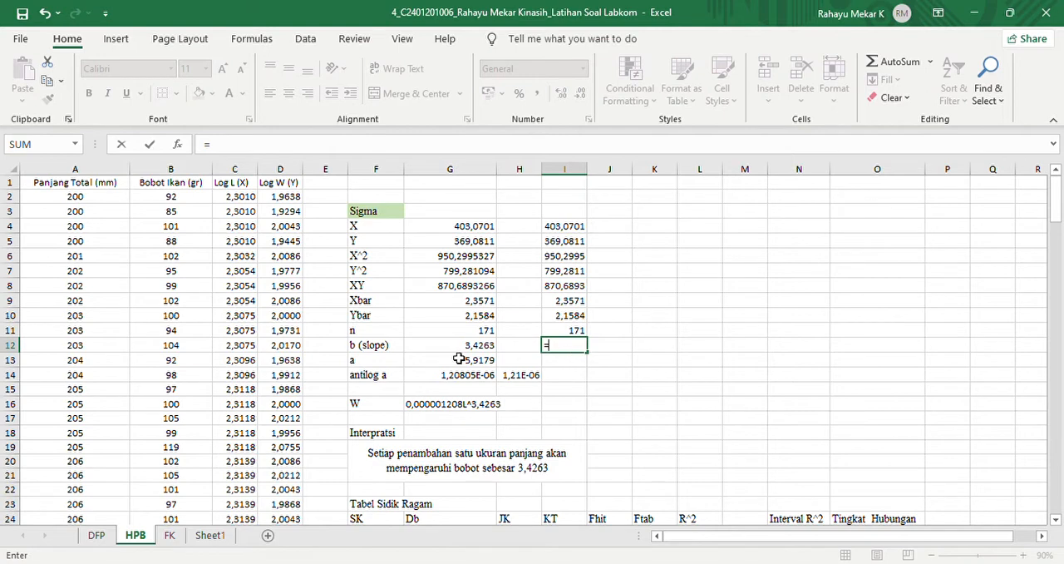
{"action": "left_click", "coordinate": [447, 289]}
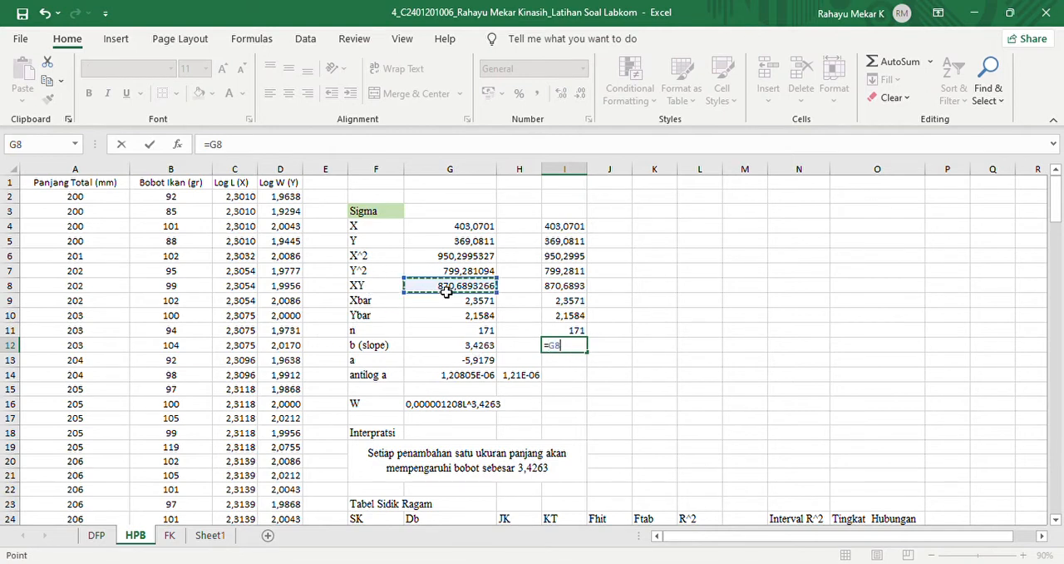
{"action": "type", "text": "-"}
{"action": "key", "text": "BackSpace"}
{"action": "key", "text": "BackSpace"}
{"action": "key", "text": "BackSpace"}
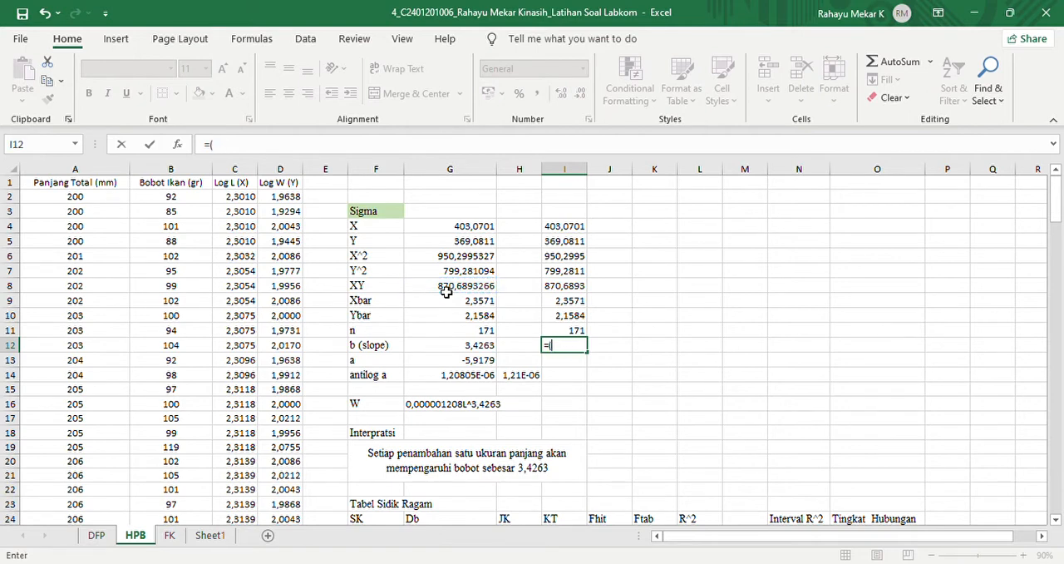
{"action": "type", "text": "("}
{"action": "left_click", "coordinate": [447, 288]}
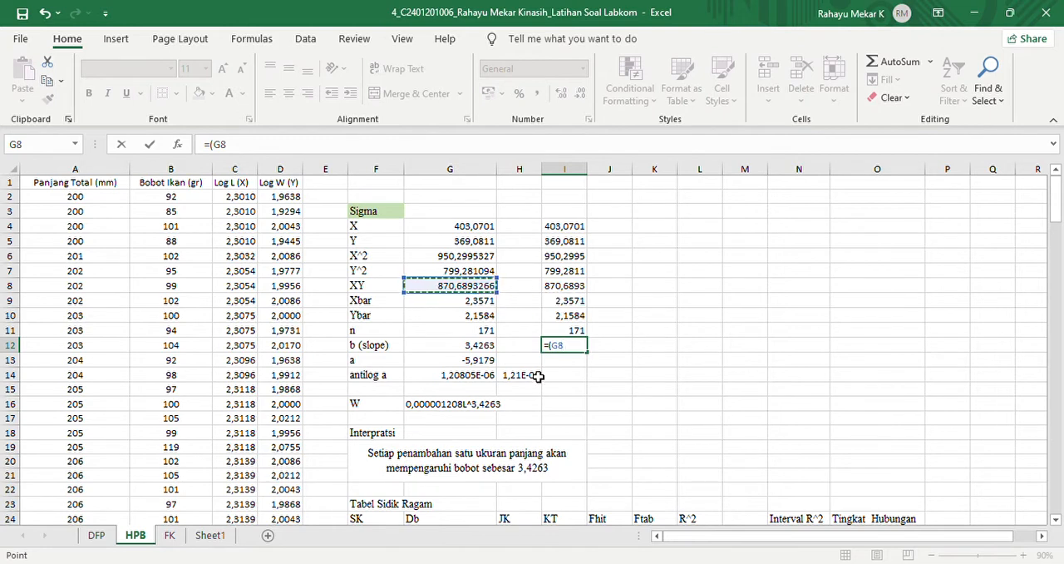
{"action": "type", "text": "-((1/"}
{"action": "left_click", "coordinate": [487, 331]}
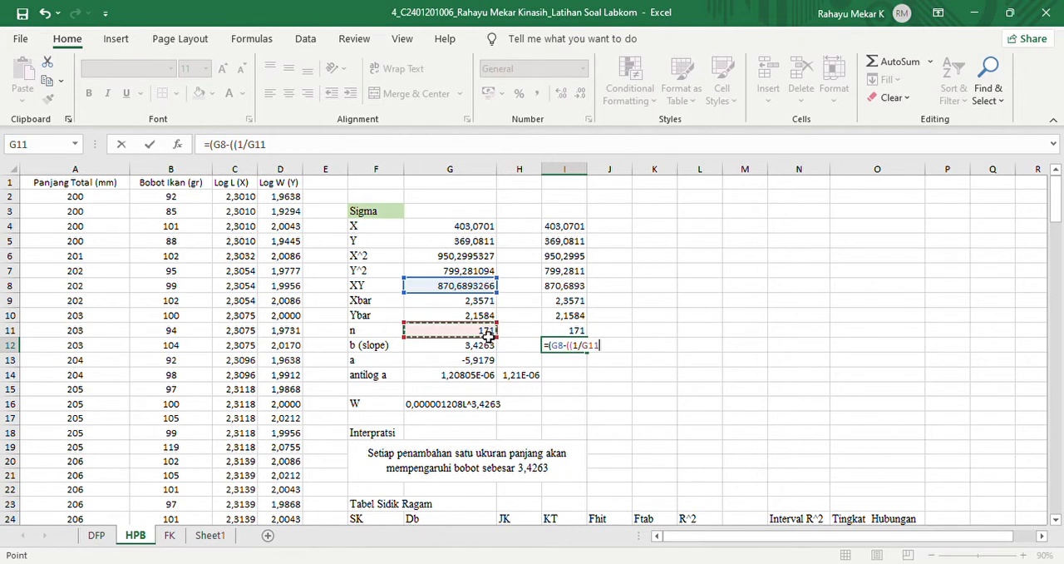
{"action": "type", "text": ")*"}
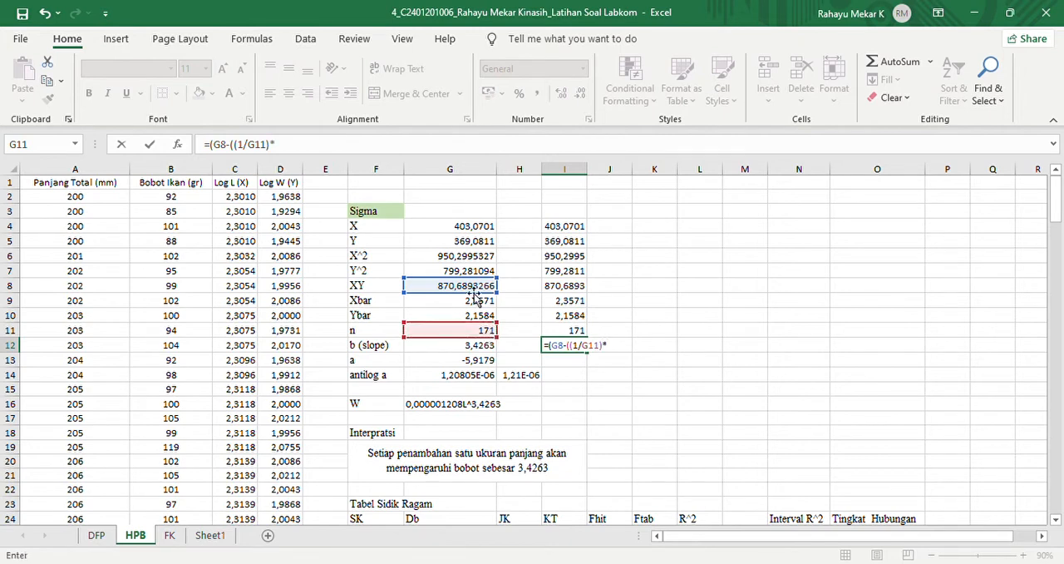
{"action": "left_click", "coordinate": [461, 226]}
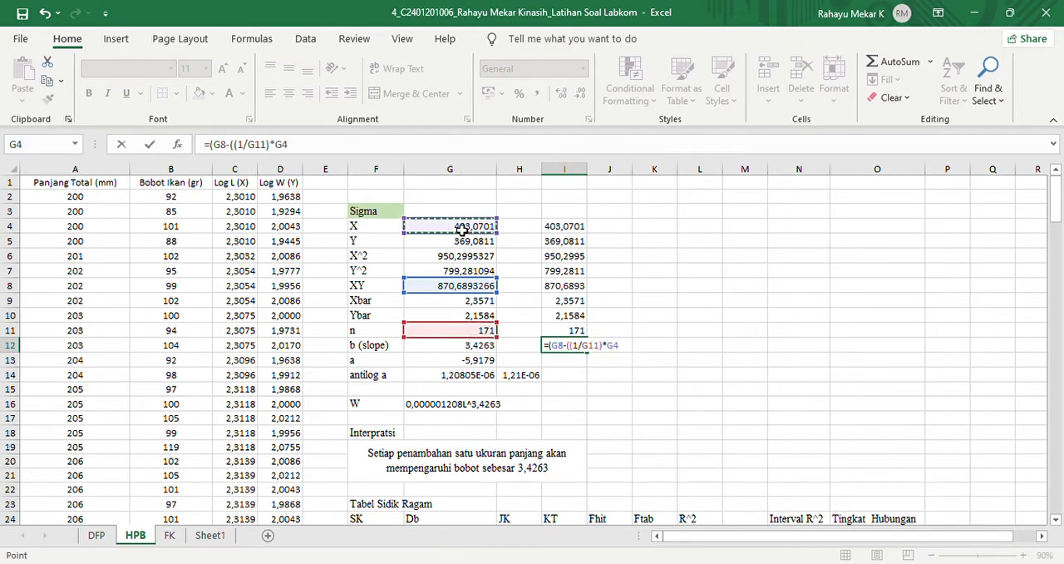
{"action": "type", "text": "*"}
{"action": "left_click", "coordinate": [468, 242]}
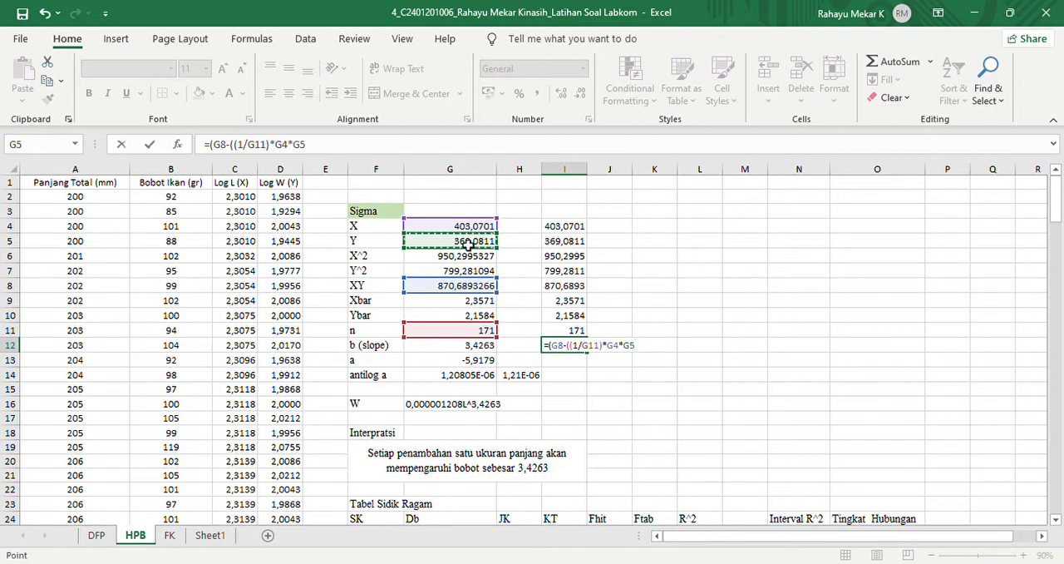
{"action": "type", "text": ")"}
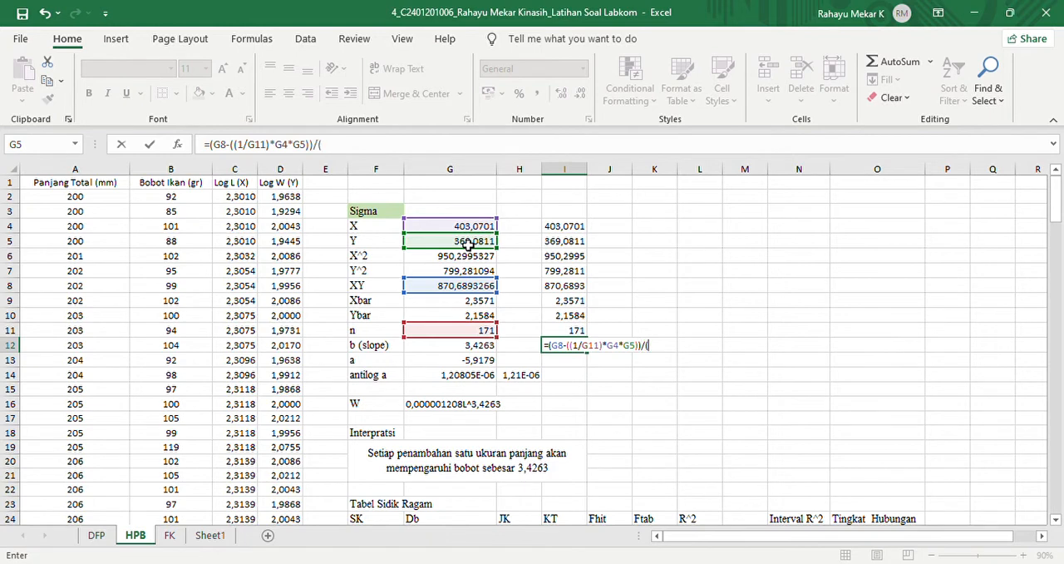
{"action": "type", "text": ")/("}
- Complete the slope formula in I12 by dividing the numerator by (G6-((1/G11)*(G4^2)))
{"action": "left_click", "coordinate": [449, 257]}
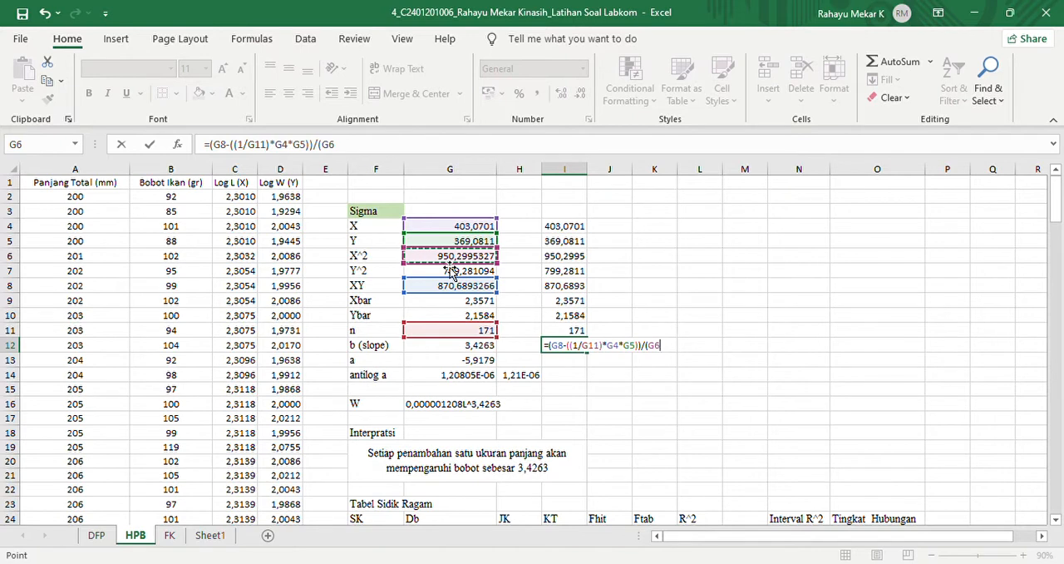
{"action": "type", "text": "-((1"}
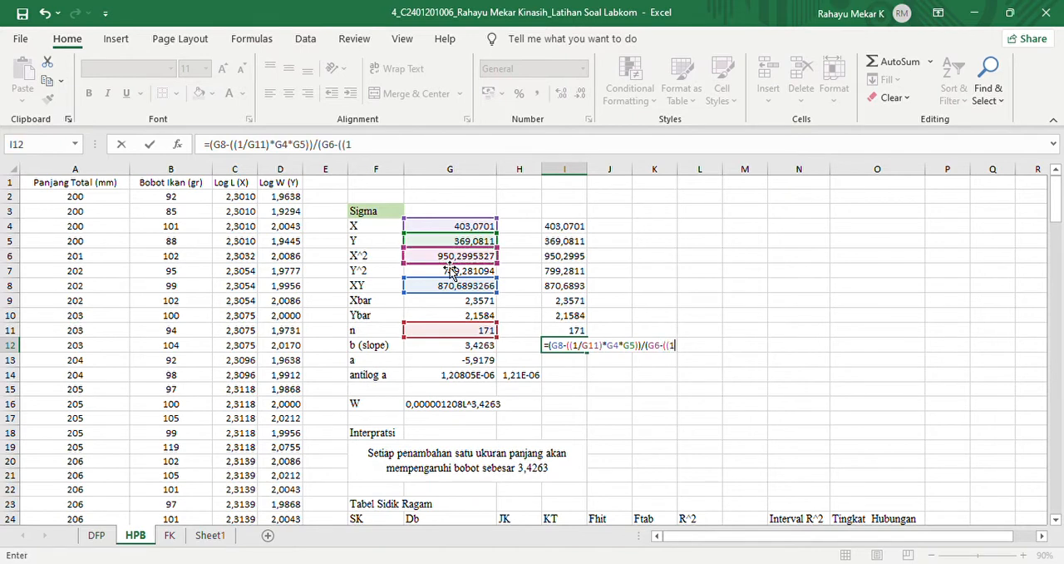
{"action": "type", "text": "/"}
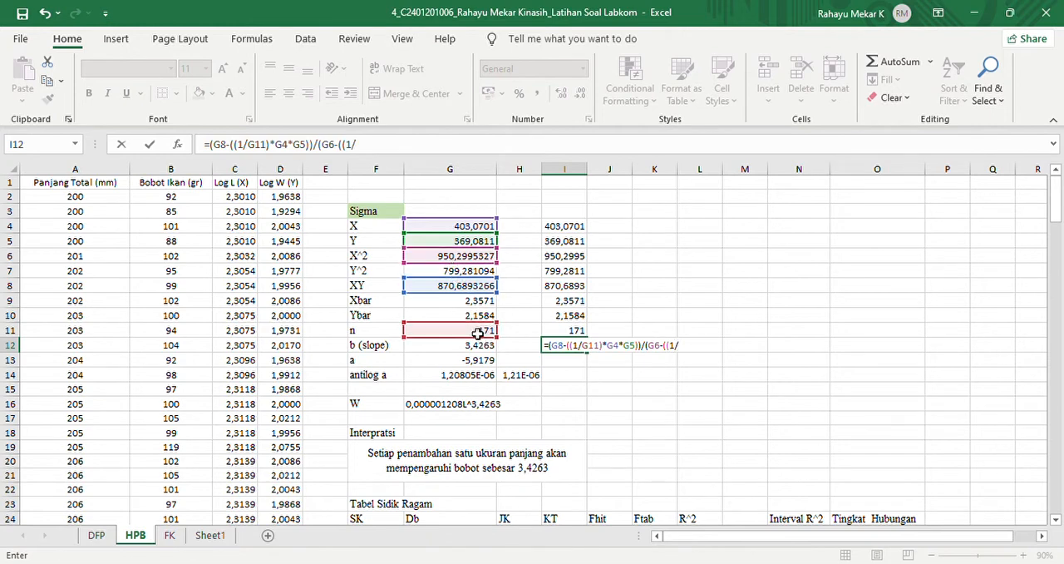
{"action": "left_click", "coordinate": [478, 330]}
{"action": "type", "text": ")"}
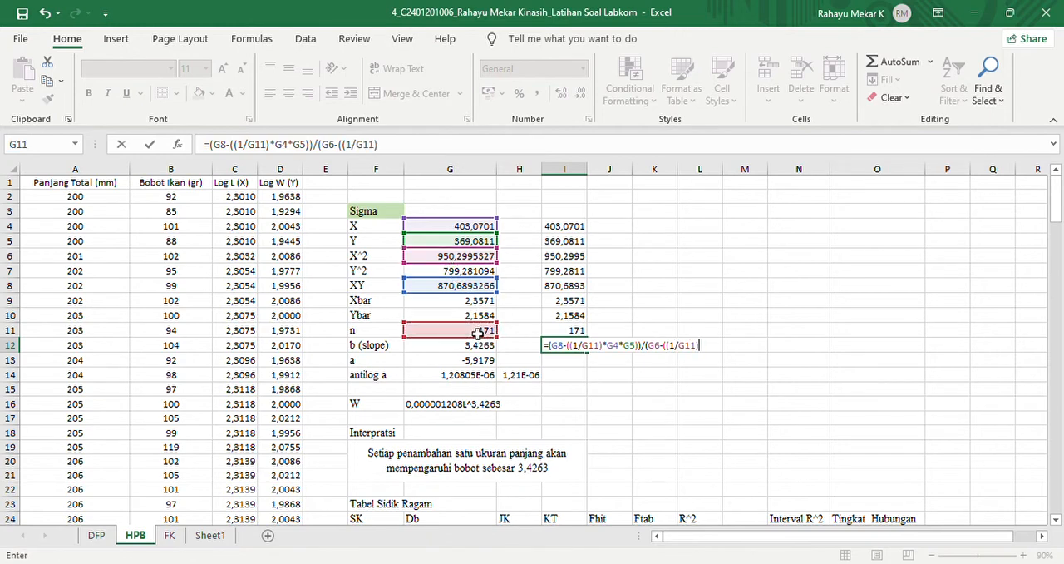
{"action": "type", "text": "*("}
{"action": "left_click", "coordinate": [444, 229]}
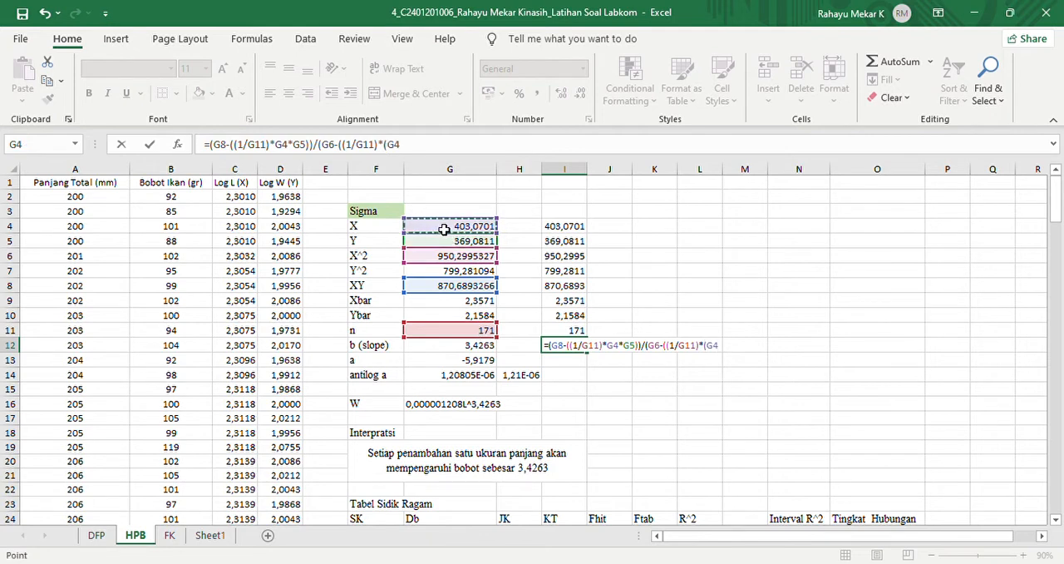
{"action": "type", "text": "^2"}
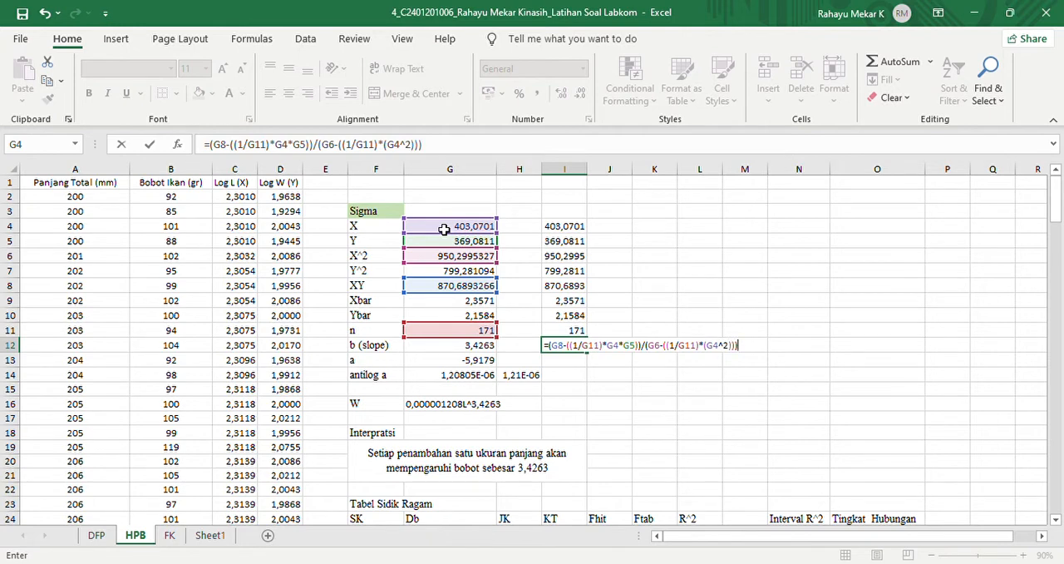
{"action": "key", "text": "Return"}
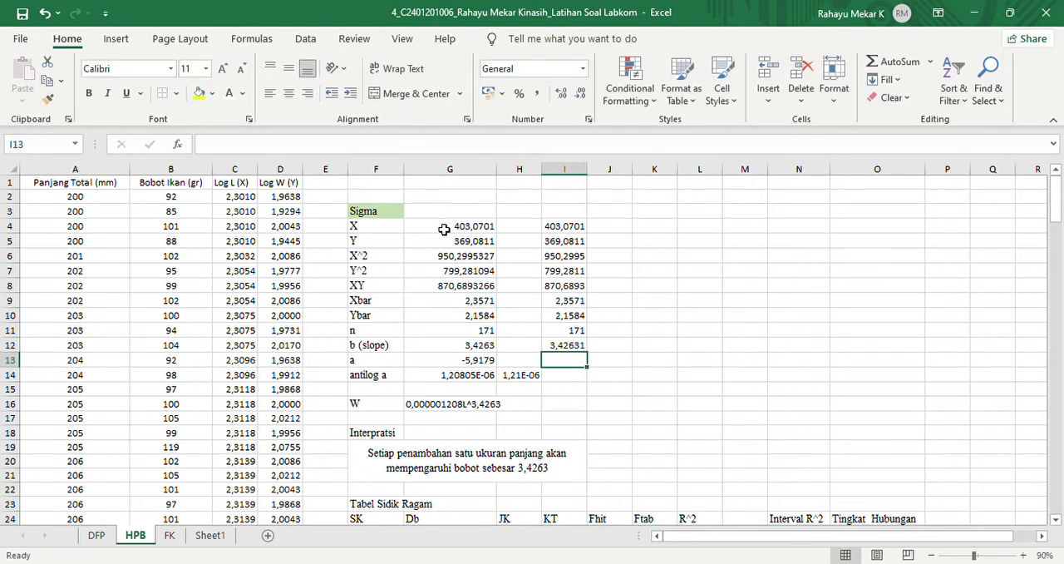
- Write the regression equation y=a+bx in cell K12 and its rearrangement a=y-bx in K13
{"action": "left_click", "coordinate": [661, 348]}
{"action": "type", "text": "y=a+bx"}
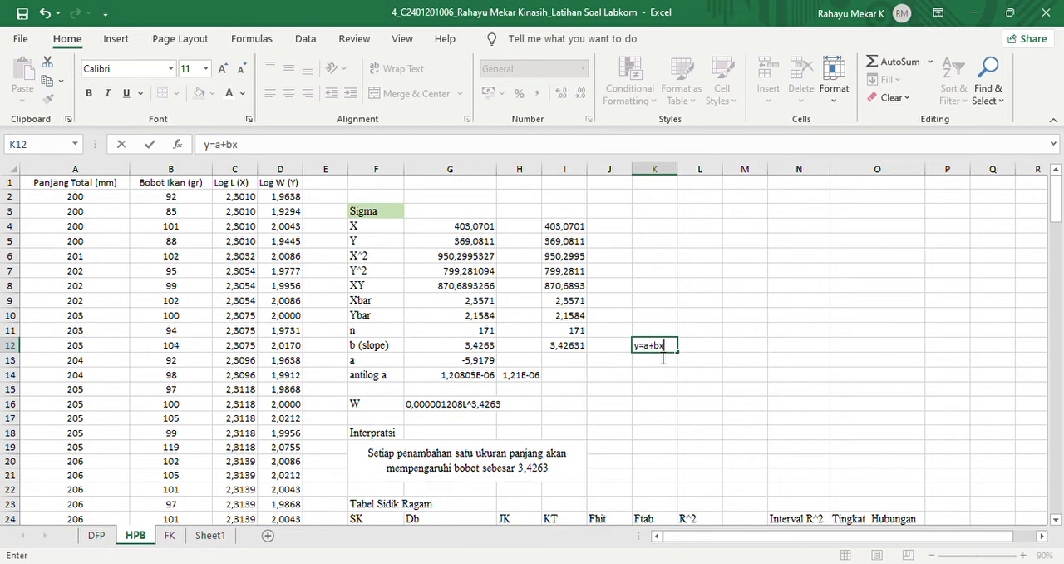
{"action": "key", "text": "Return"}
{"action": "type", "text": "a=y-bx"}
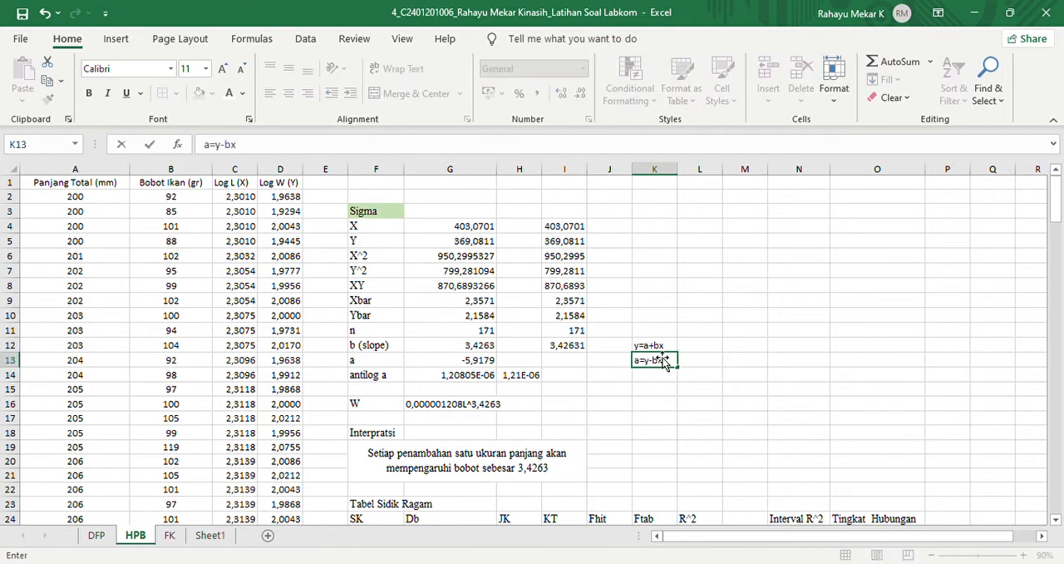
{"action": "key", "text": "Return"}
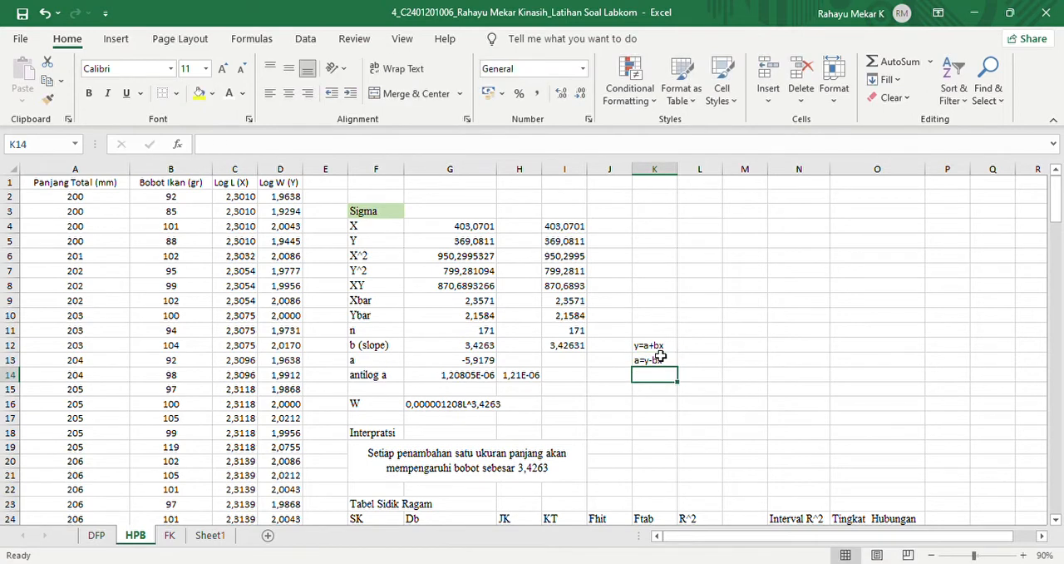
- Calculate a in cell I13 from Ybar, the slope and Xbar with =G10-(G12*G9)
{"action": "left_click", "coordinate": [576, 365]}
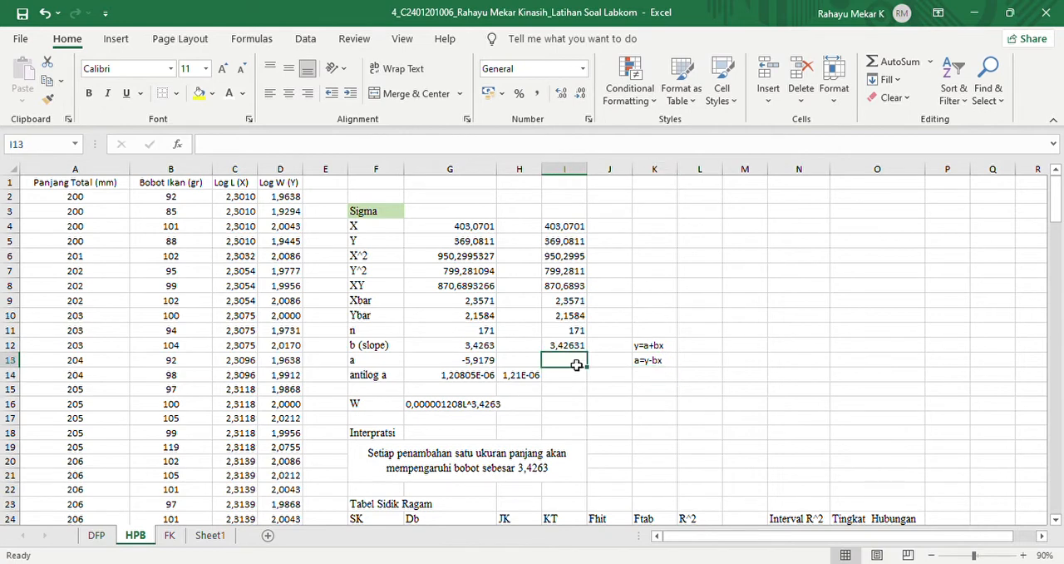
{"action": "type", "text": "="}
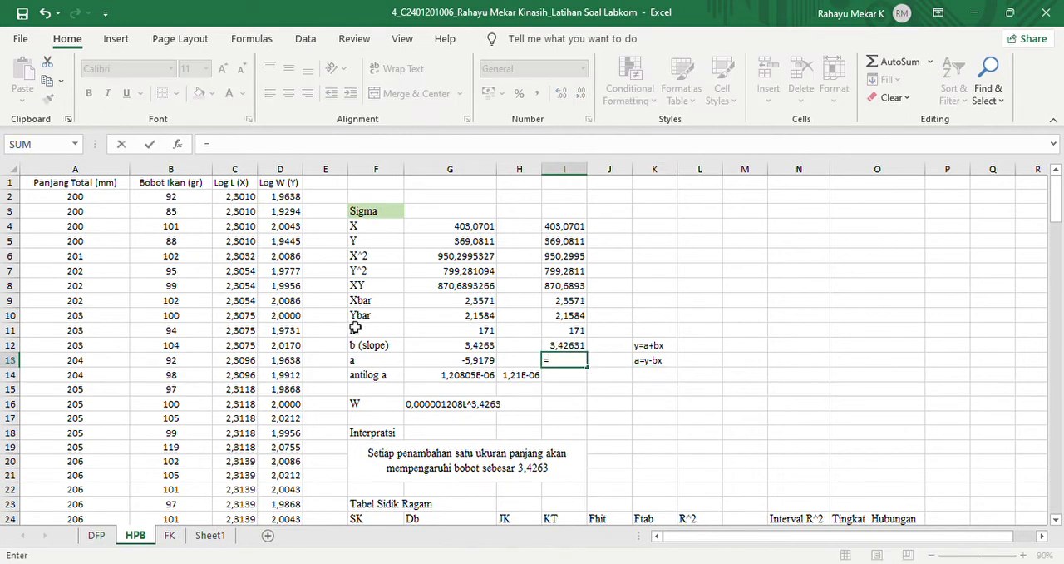
{"action": "left_click", "coordinate": [494, 319]}
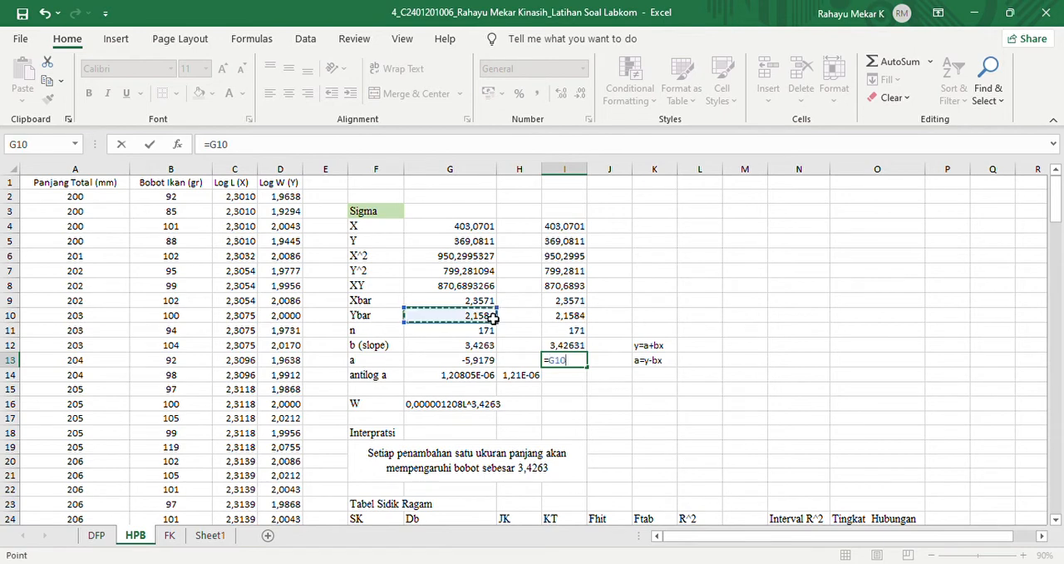
{"action": "type", "text": "-"}
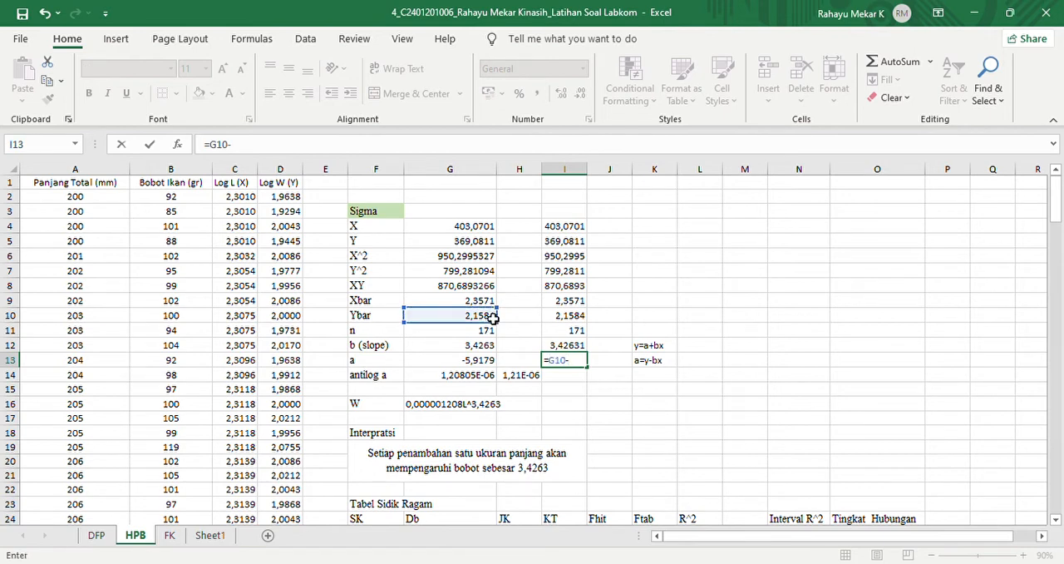
{"action": "type", "text": "("}
{"action": "left_click", "coordinate": [471, 348]}
{"action": "type", "text": "*"}
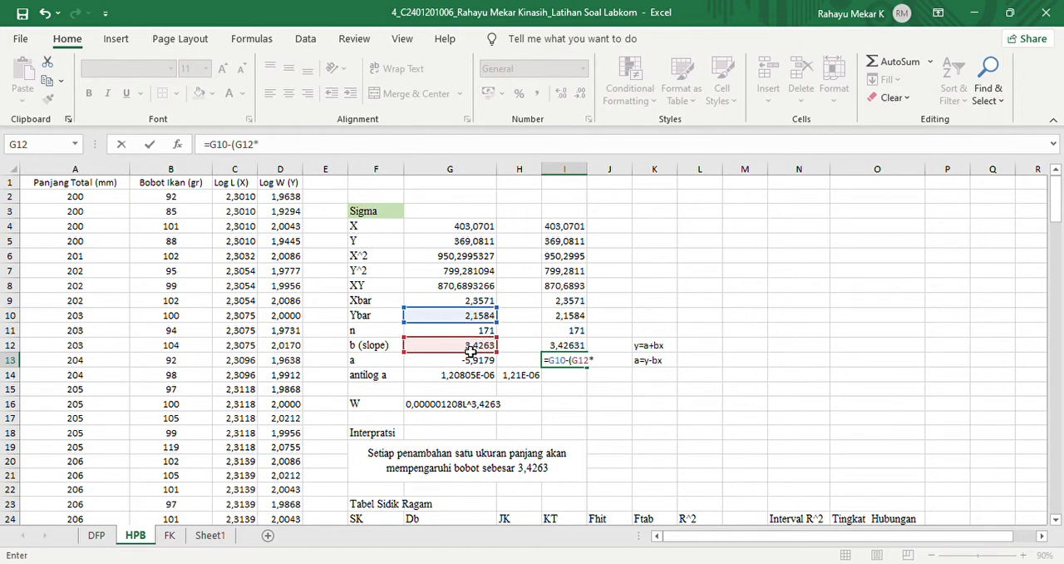
{"action": "left_click", "coordinate": [441, 305]}
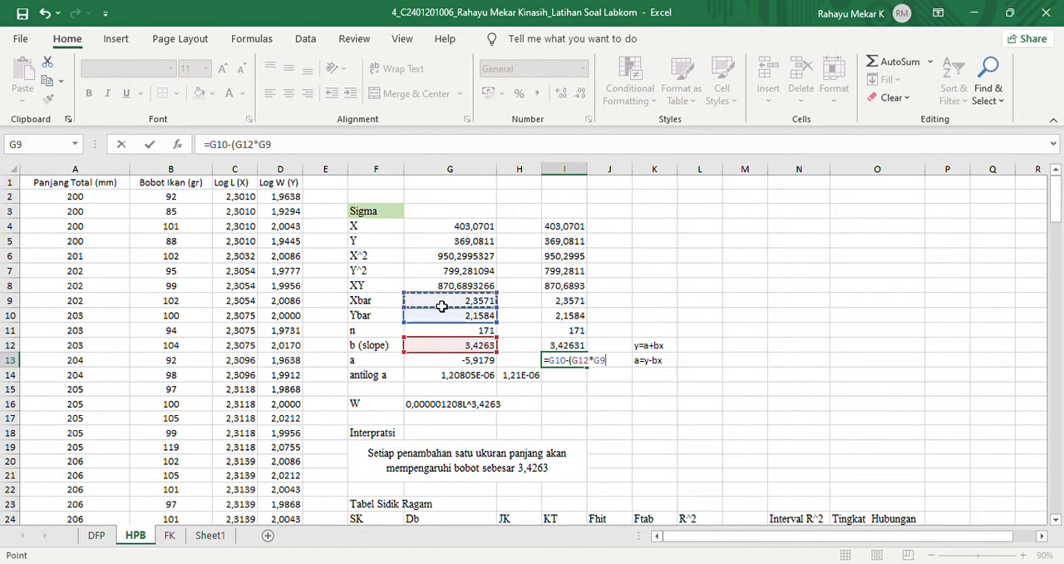
{"action": "type", "text": ")"}
{"action": "key", "text": "Return"}
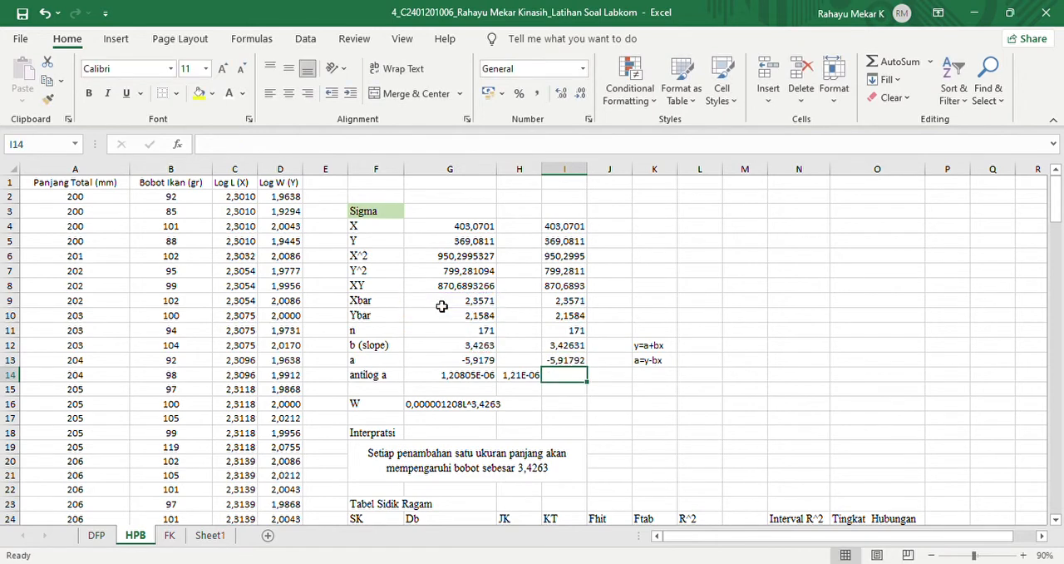
{"action": "left_click", "coordinate": [573, 363]}
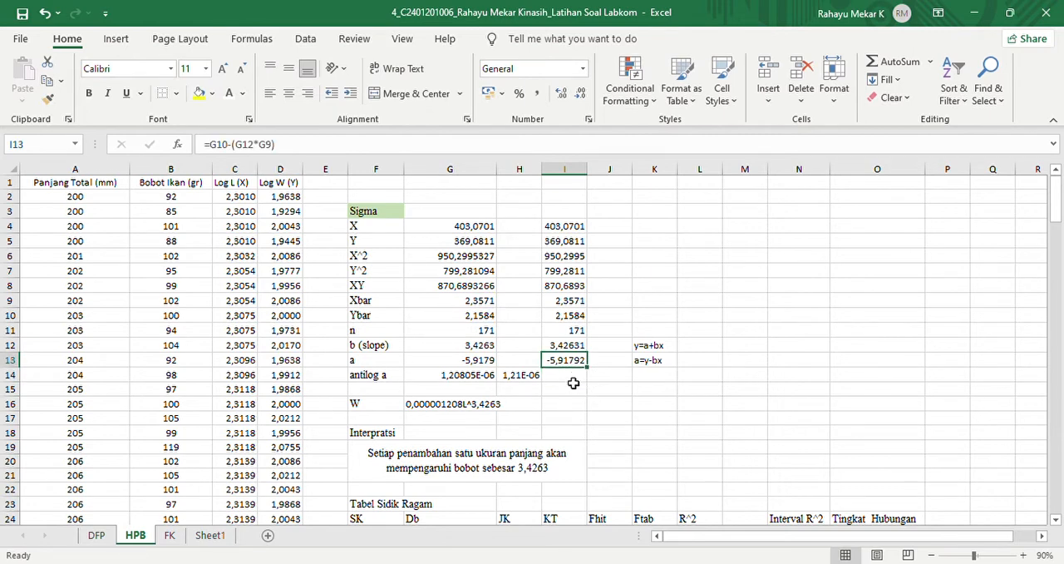
- Calculate the antilog of a in cell I14 with =10^I13
{"action": "left_click", "coordinate": [573, 383]}
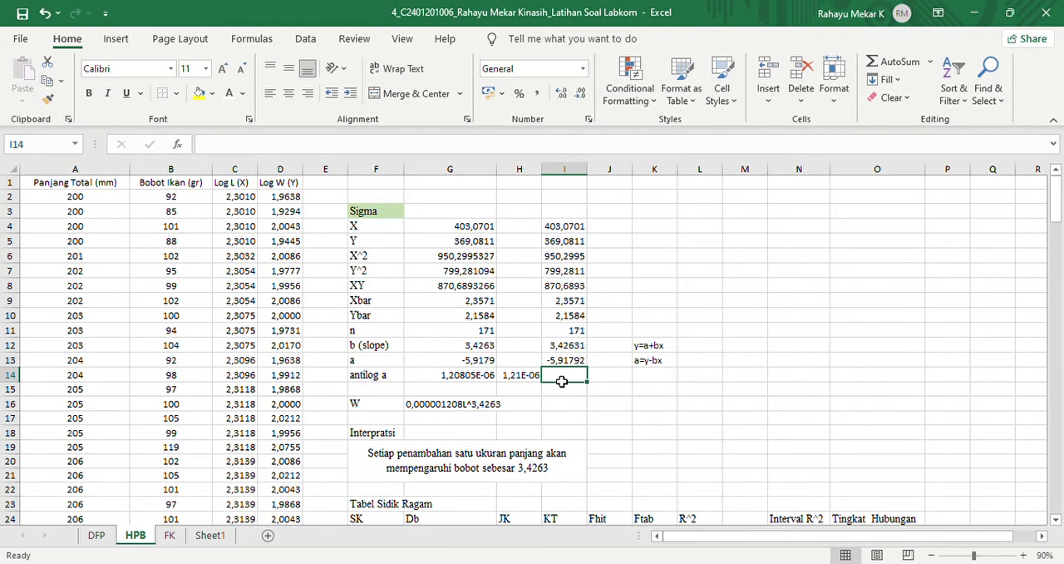
{"action": "type", "text": "=10"}
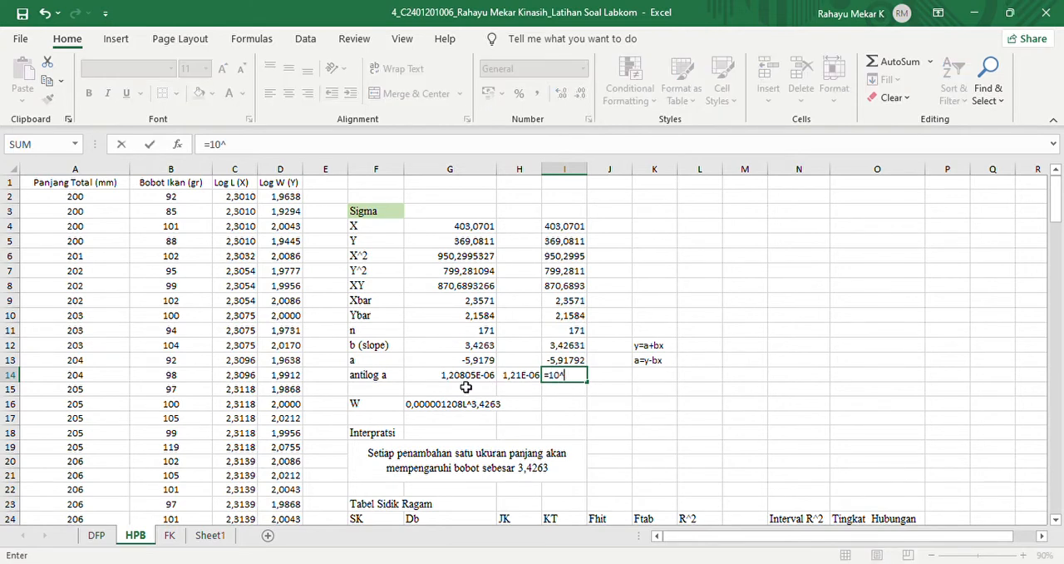
{"action": "type", "text": "^"}
{"action": "left_click", "coordinate": [556, 360]}
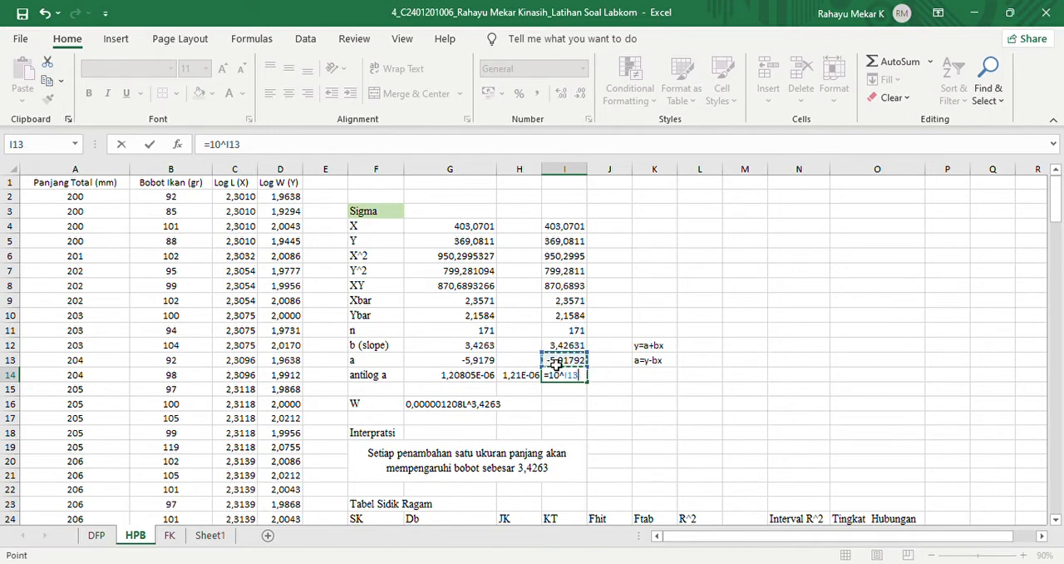
{"action": "key", "text": "Return"}
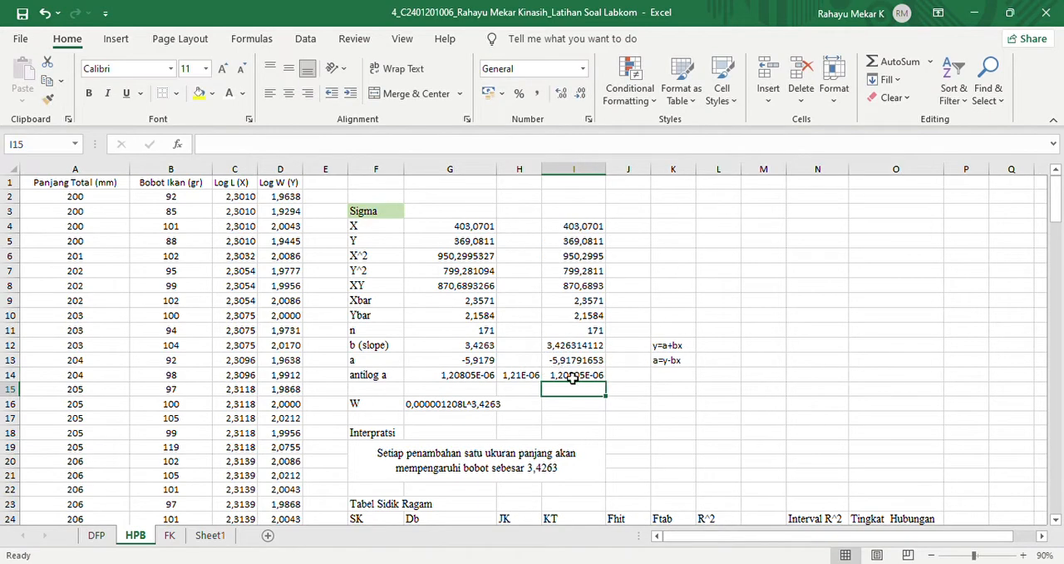
{"action": "left_click", "coordinate": [566, 380]}
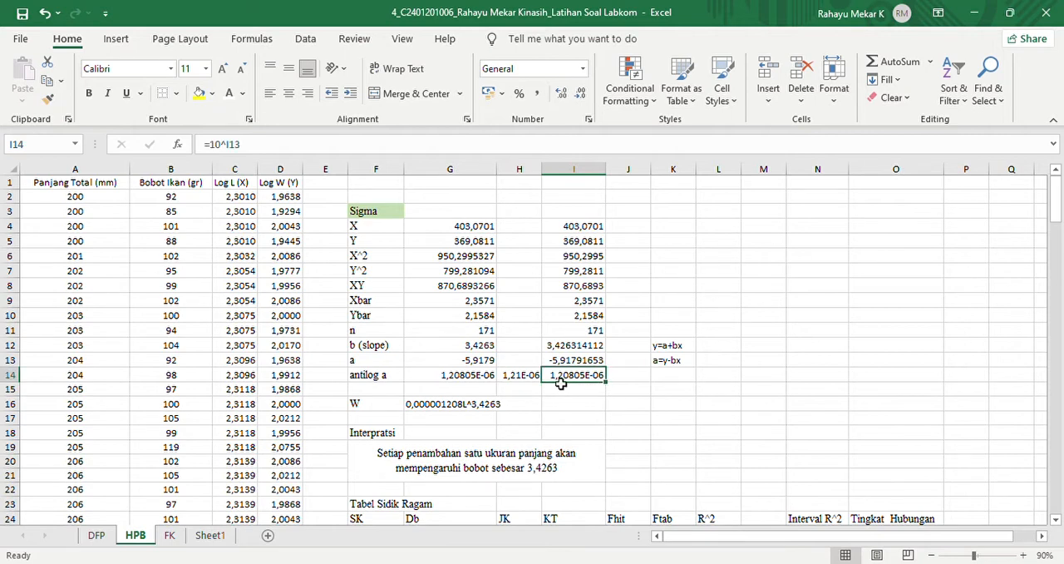
- Widen column J and write the antilog of a as the decimal 0,000001208 in cell J14
{"action": "left_click", "coordinate": [637, 381]}
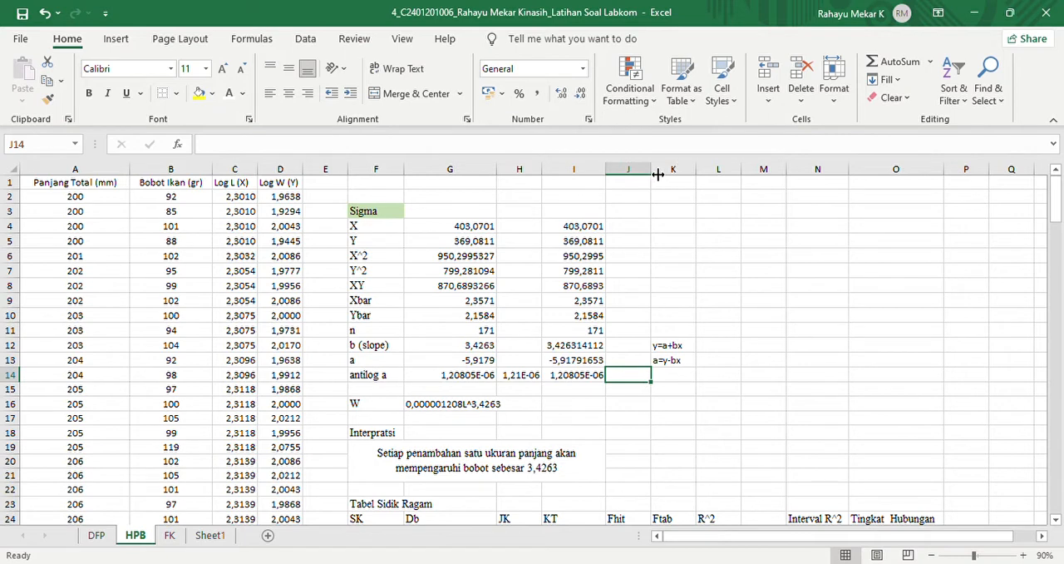
{"action": "left_click_drag", "start_coordinate": [658, 174], "coordinate": [701, 172]}
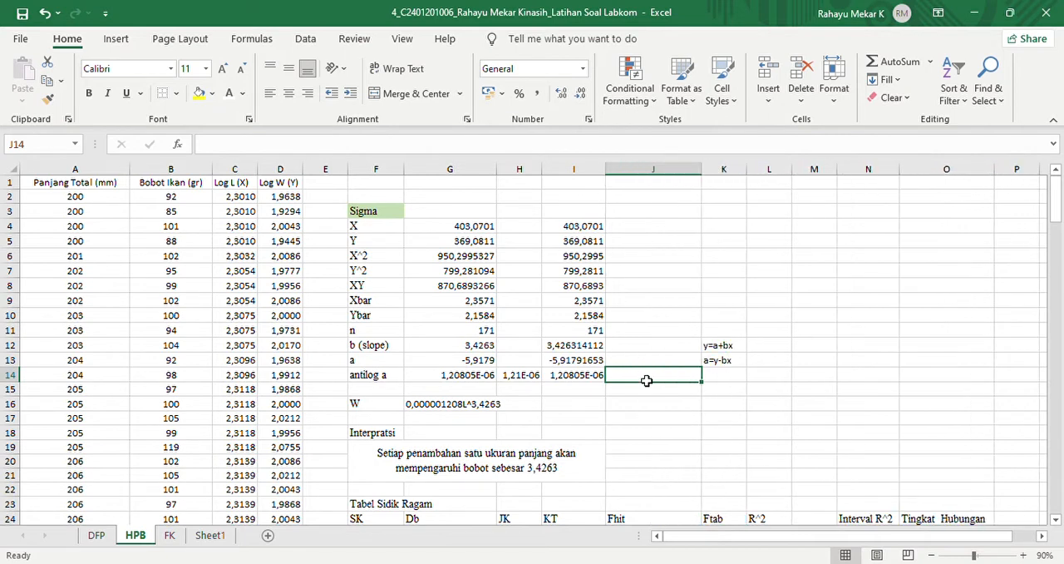
{"action": "type", "text": "0"}
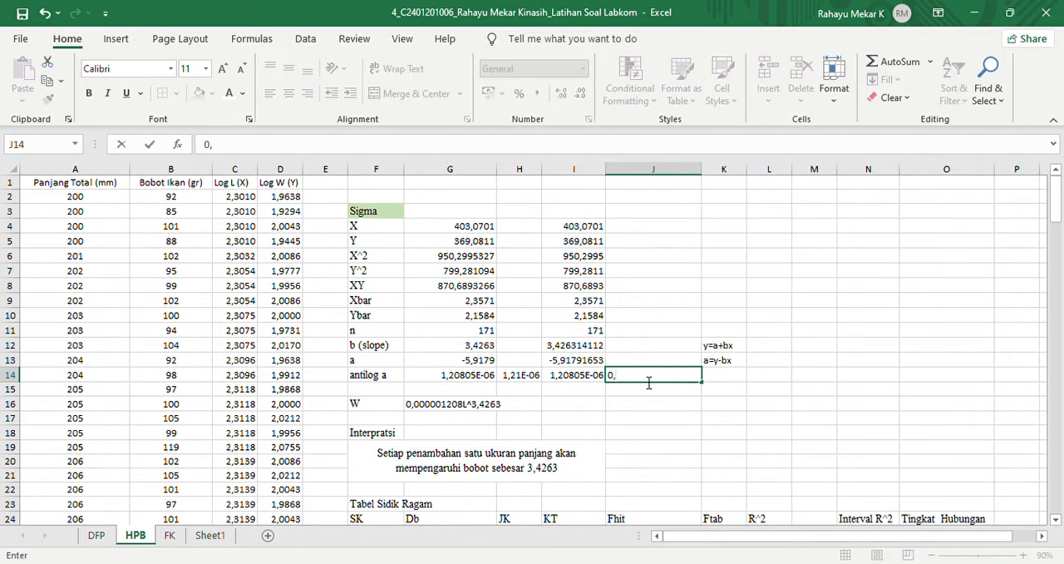
{"action": "type", "text": ",000001208"}
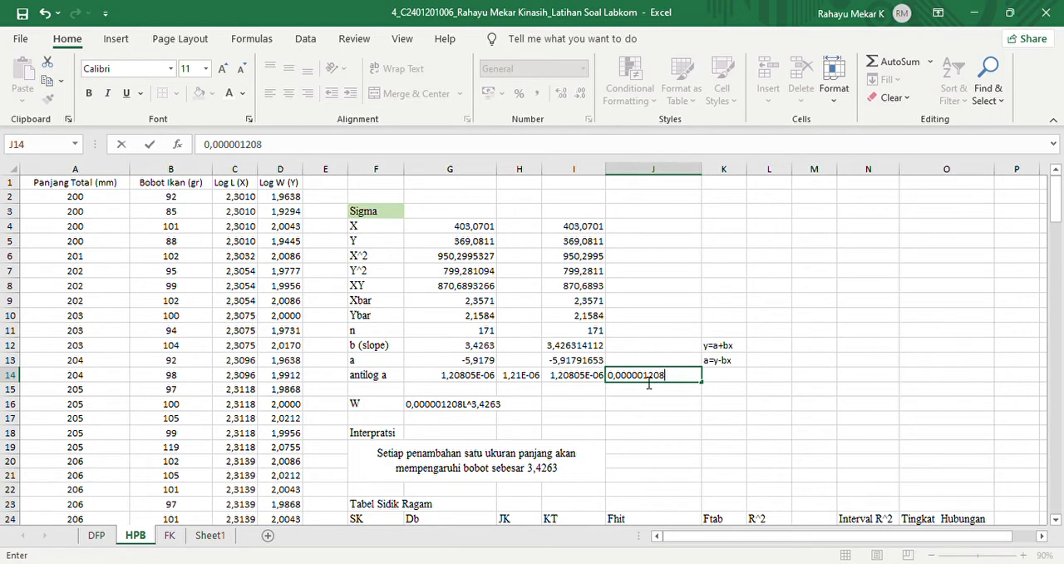
{"action": "type", "text": "05dst"}
{"action": "key", "text": "BackSpace"}
{"action": "key", "text": "BackSpace"}
{"action": "key", "text": "BackSpace"}
{"action": "key", "text": "BackSpace"}
{"action": "key", "text": "BackSpace"}
{"action": "key", "text": "Return"}
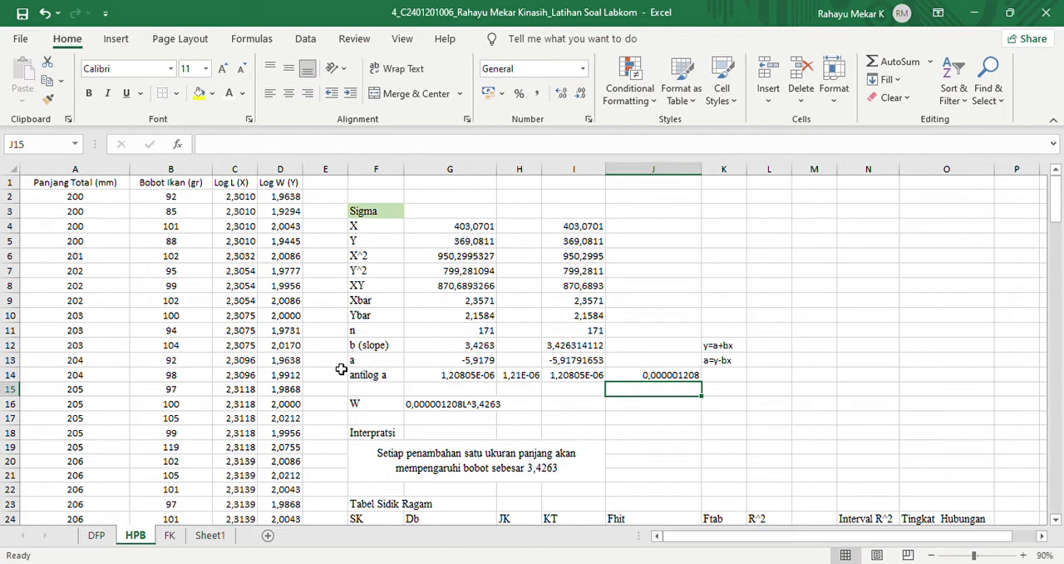
{"action": "left_click", "coordinate": [359, 407]}
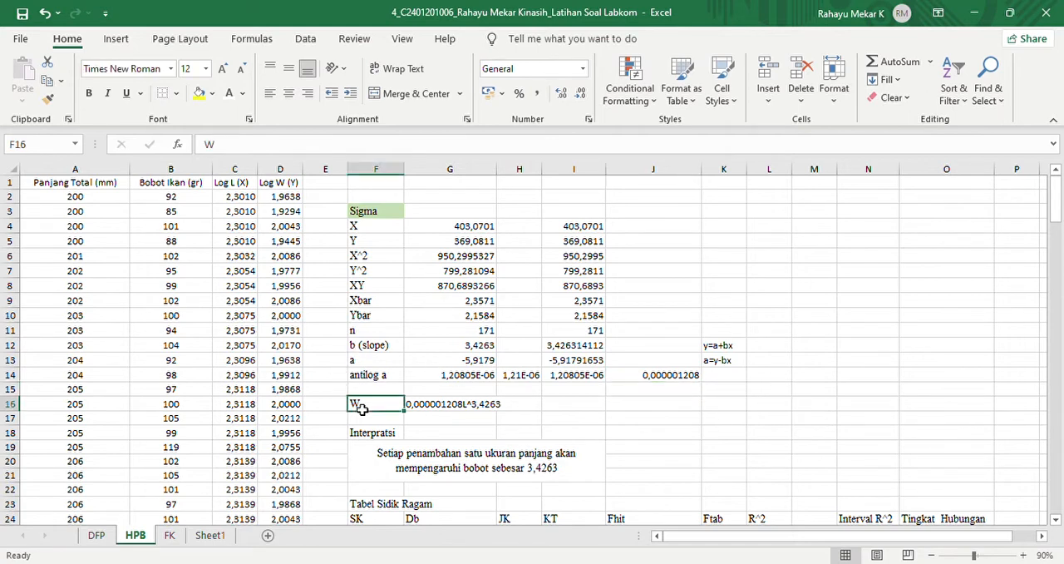
{"action": "left_click", "coordinate": [647, 407]}
{"action": "type", "text": "W=a"}
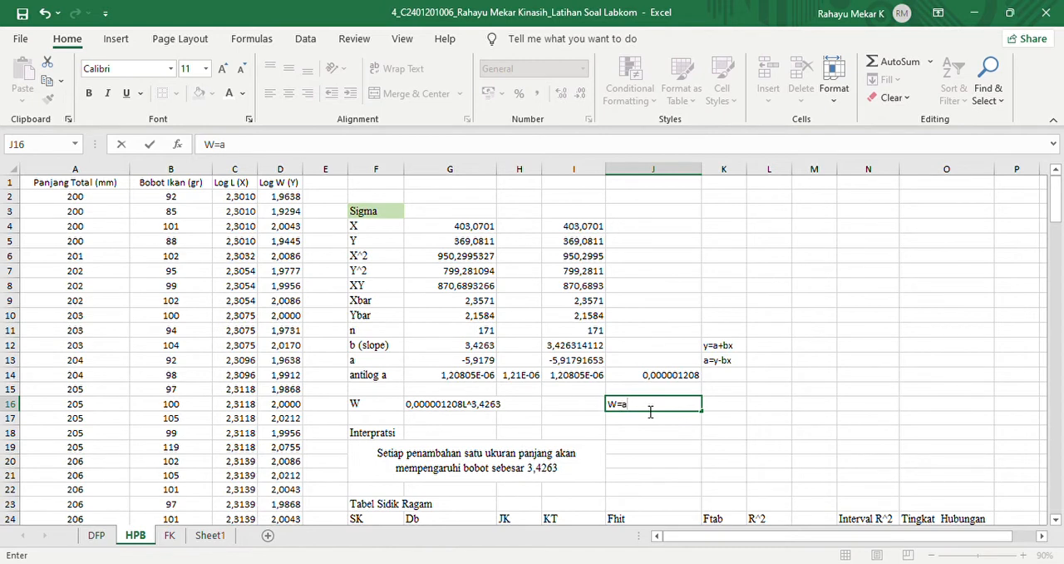
{"action": "type", "text": "L^"}
{"action": "key", "text": "BackSpace"}
{"action": "key", "text": "BackSpace"}
{"action": "key", "text": "BackSpace"}
{"action": "key", "text": "BackSpace"}
{"action": "key", "text": "BackSpace"}
{"action": "key", "text": "Return"}
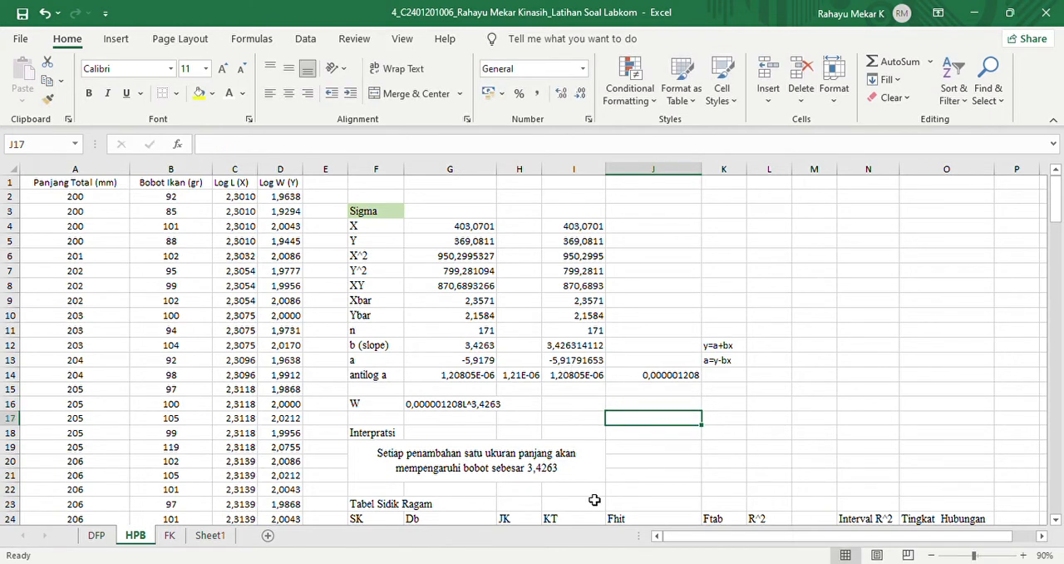
- Examine the slope in G12, its interpretation text in F19, and the SK column entries R, S and T of the Tabel Sidik Ragam
{"action": "left_click_drag", "start_coordinate": [1060, 218], "coordinate": [1059, 240]}
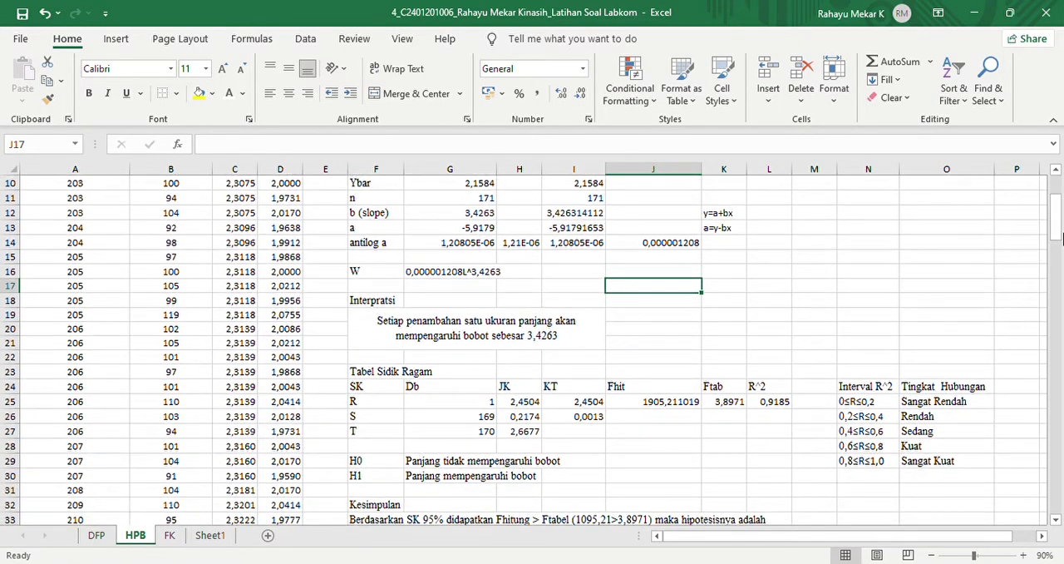
{"action": "left_click", "coordinate": [473, 217]}
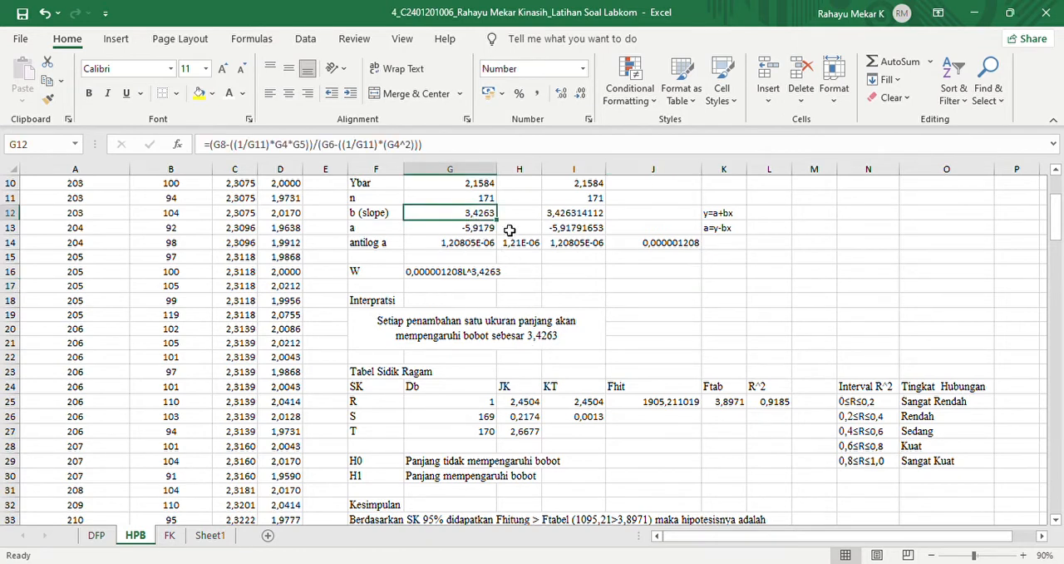
{"action": "left_click", "coordinate": [553, 342]}
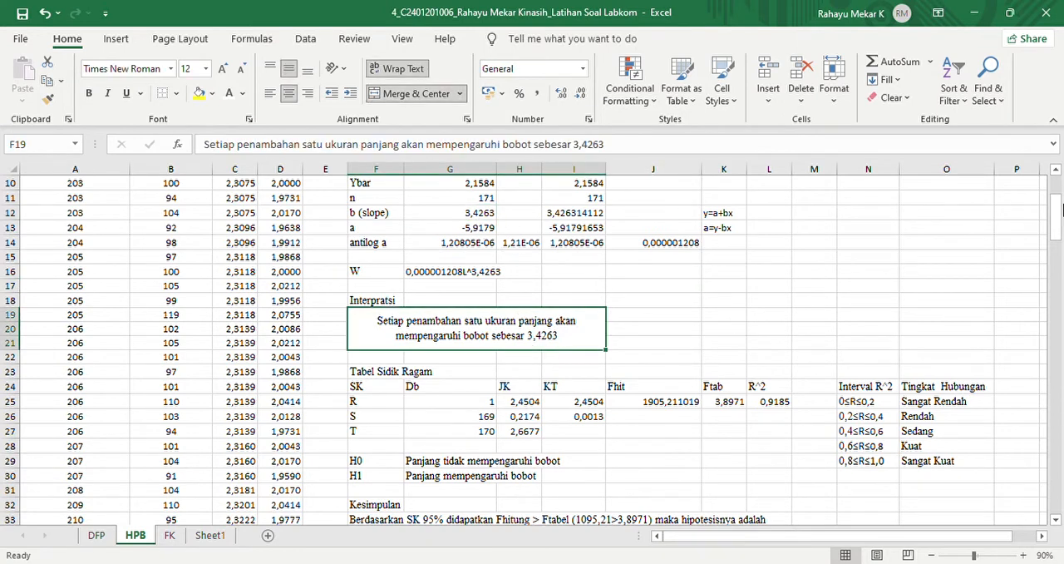
{"action": "left_click_drag", "start_coordinate": [1059, 210], "coordinate": [1055, 201]}
{"action": "left_click", "coordinate": [953, 554]}
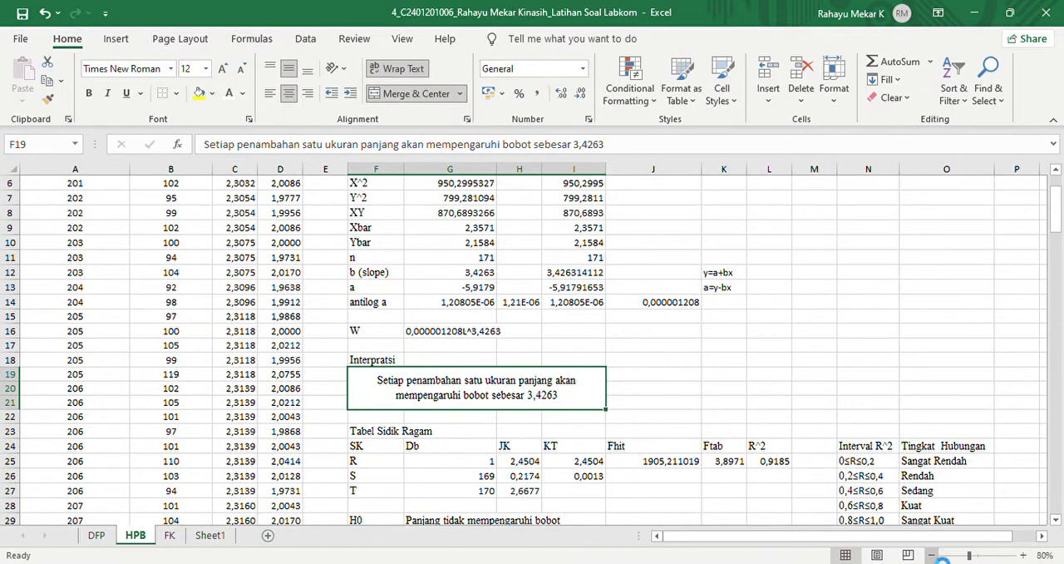
{"action": "left_click_drag", "start_coordinate": [1059, 211], "coordinate": [1061, 209]}
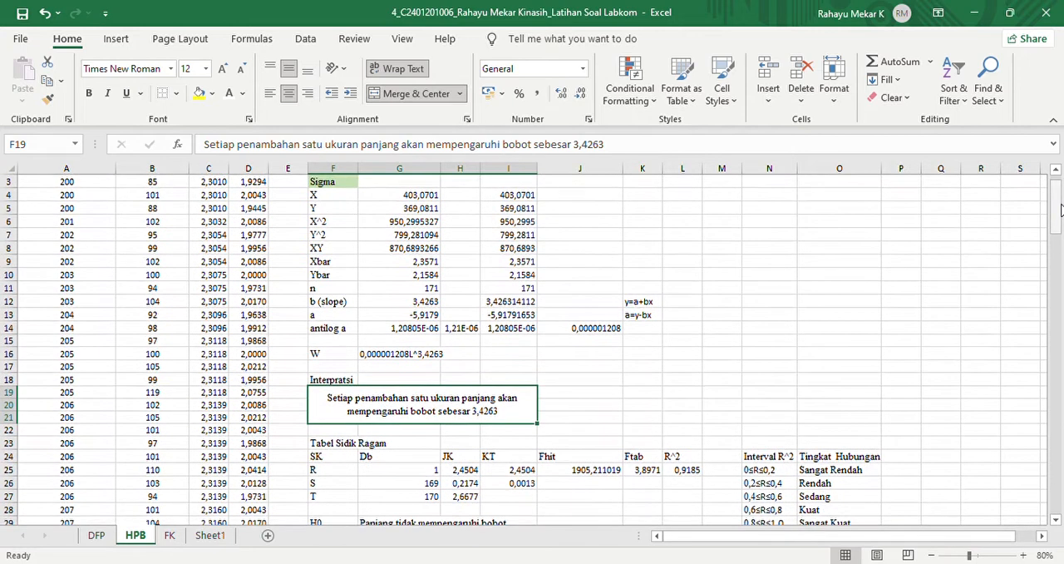
{"action": "left_click", "coordinate": [320, 458]}
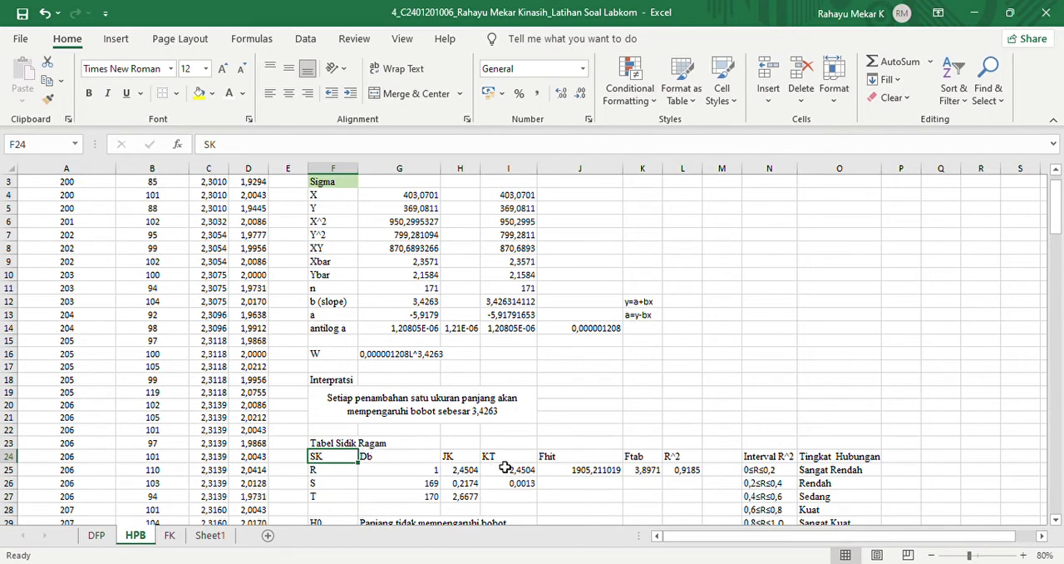
{"action": "left_click", "coordinate": [327, 473]}
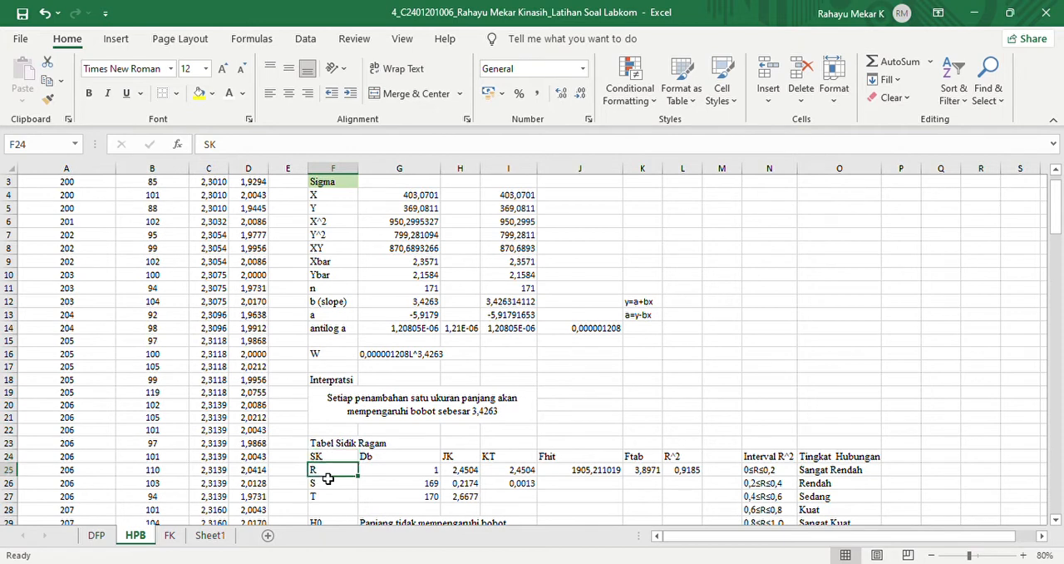
{"action": "key", "text": "Down"}
{"action": "key", "text": "Down"}
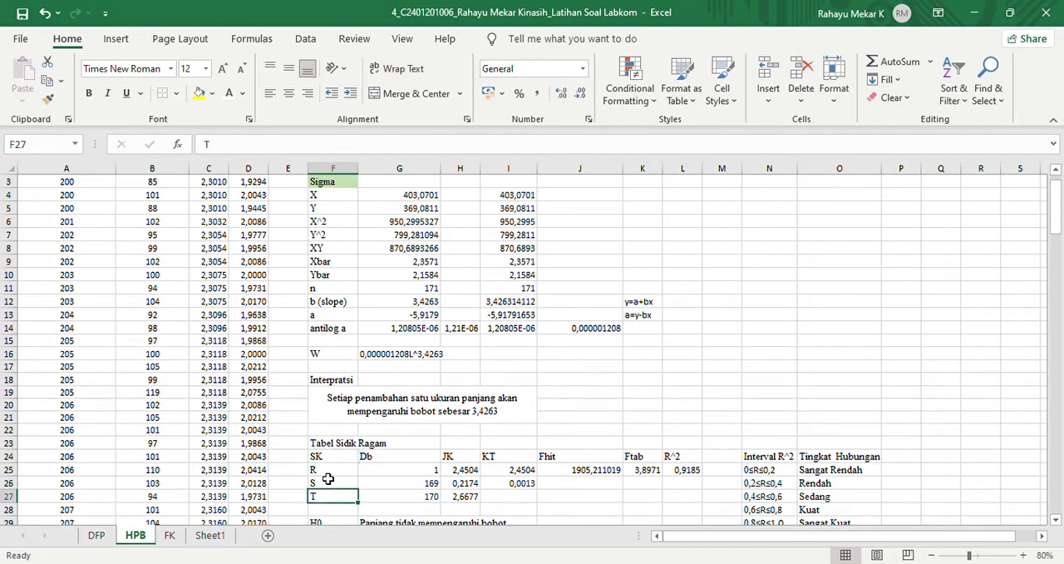
- Re-enter the Db formula for row S in cell G26 as =G11-2
{"action": "left_click", "coordinate": [389, 472]}
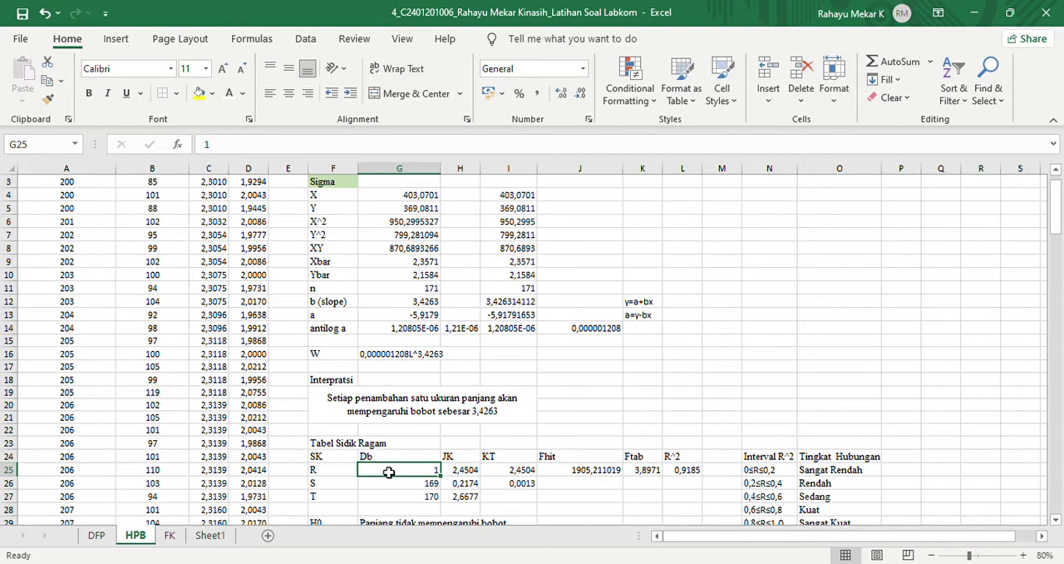
{"action": "key", "text": "Down"}
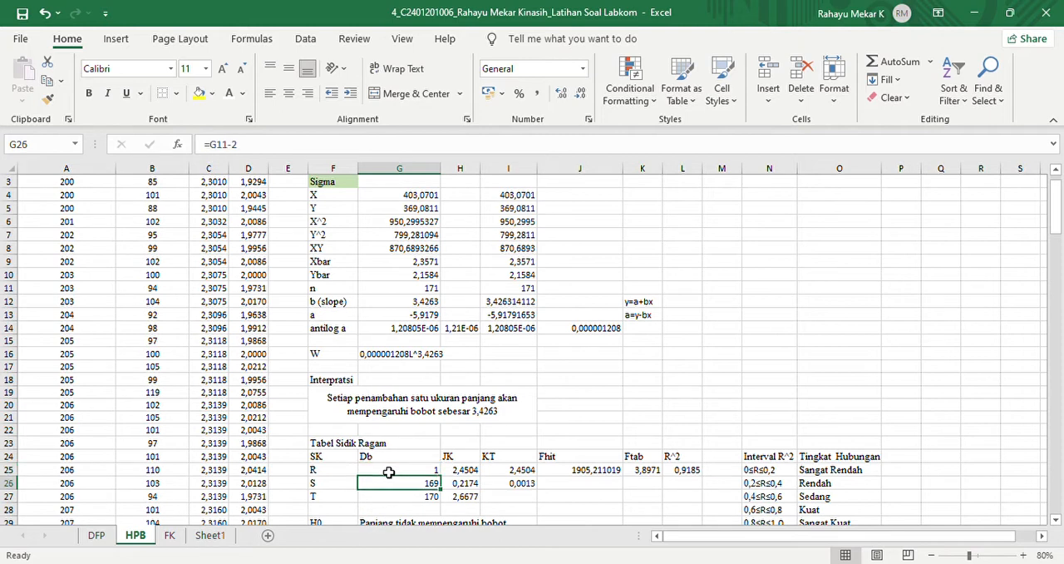
{"action": "key", "text": "BackSpace"}
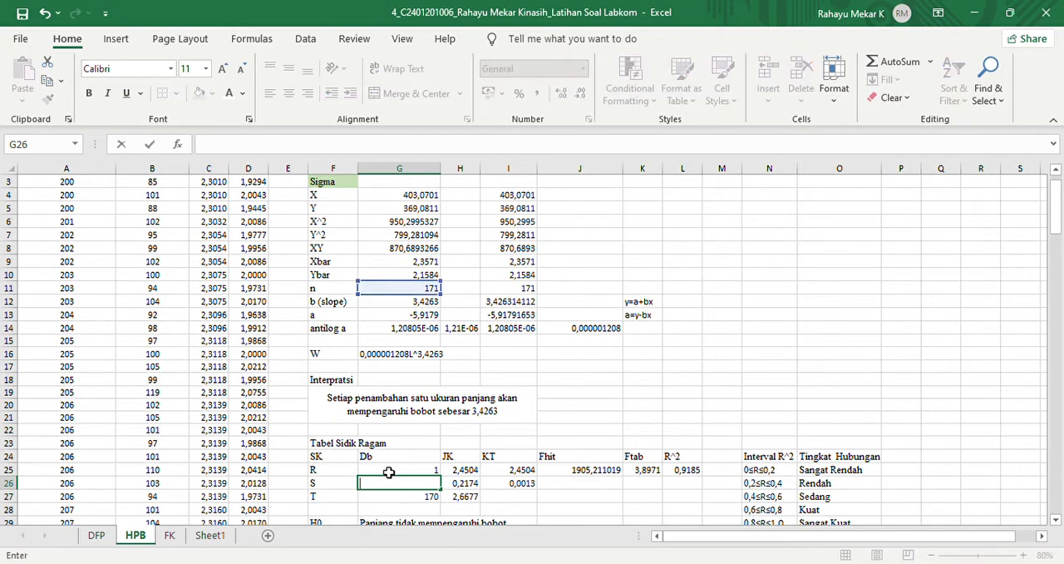
{"action": "type", "text": "="}
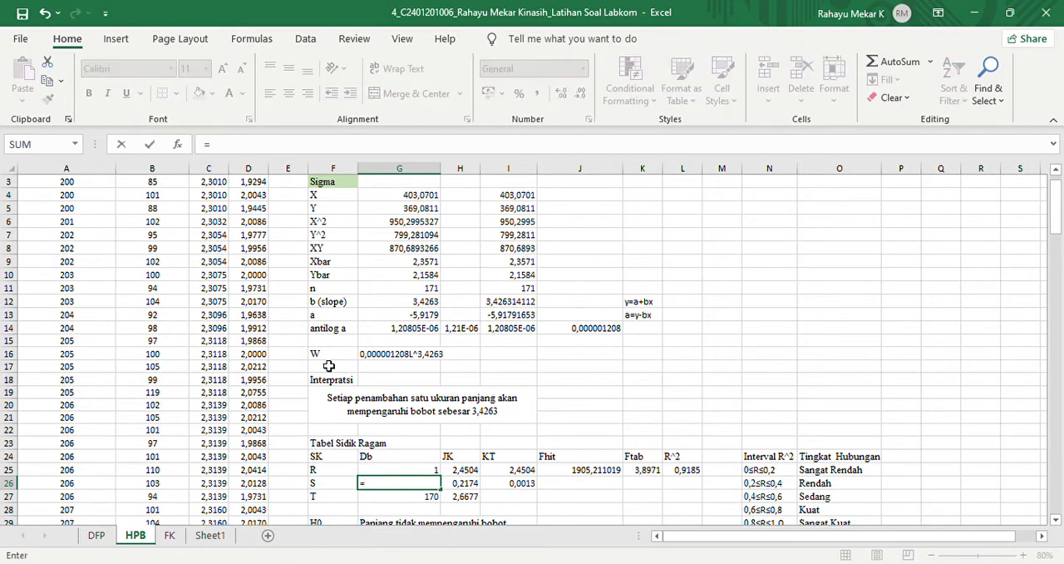
{"action": "left_click", "coordinate": [436, 293]}
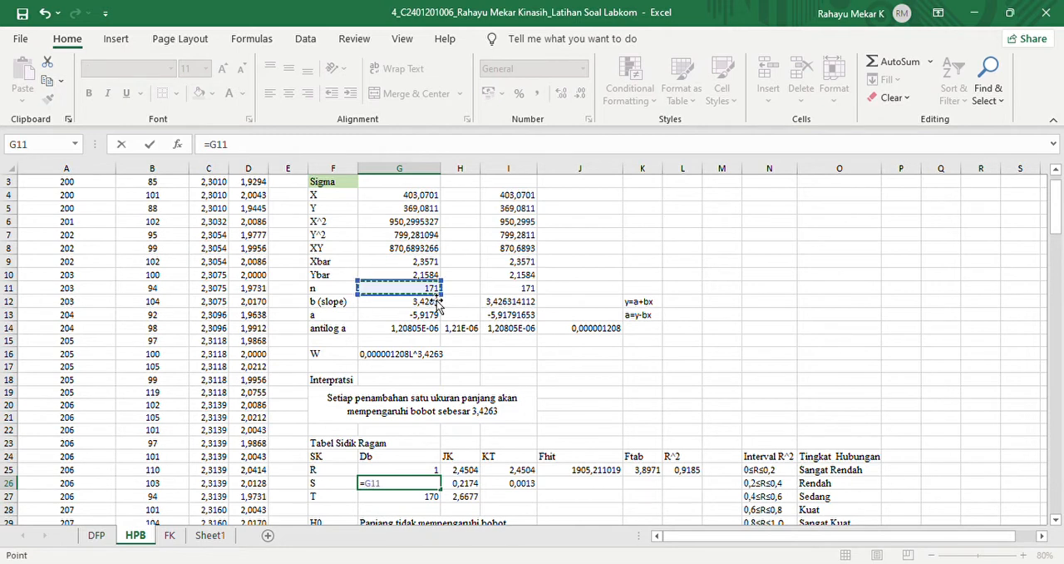
{"action": "type", "text": "-2"}
{"action": "key", "text": "Return"}
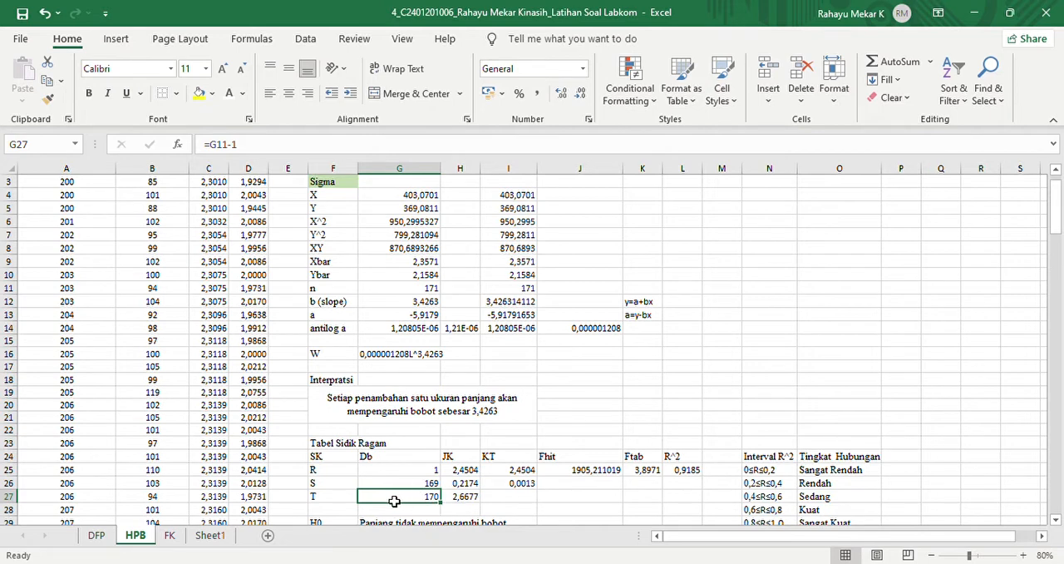
- Begin recalculating the JK of row R in cell J21, starting the formula with =G12*(G8
{"action": "left_click", "coordinate": [468, 473]}
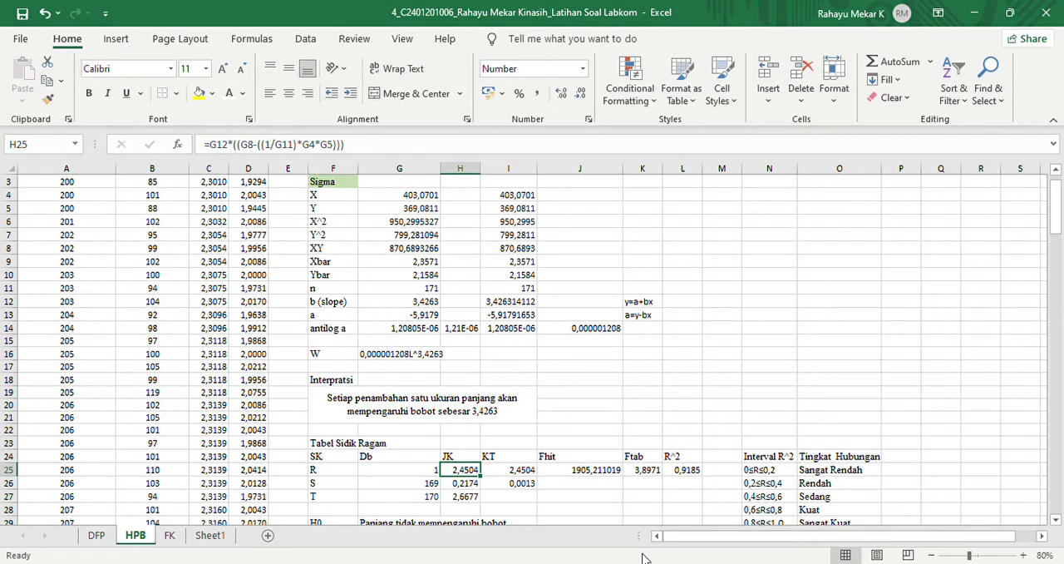
{"action": "left_click", "coordinate": [568, 420]}
{"action": "type", "text": "="}
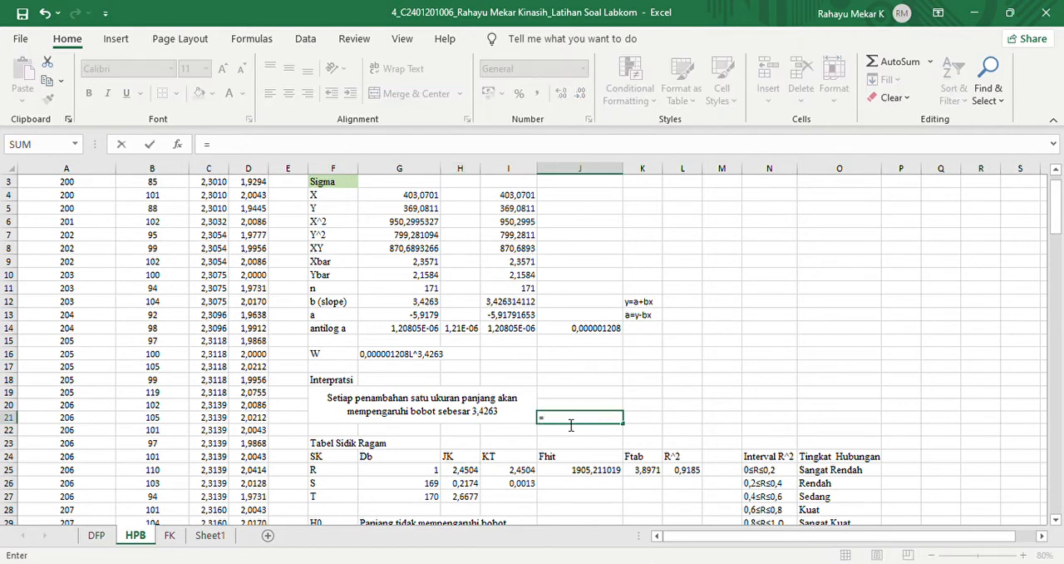
{"action": "left_click", "coordinate": [407, 305]}
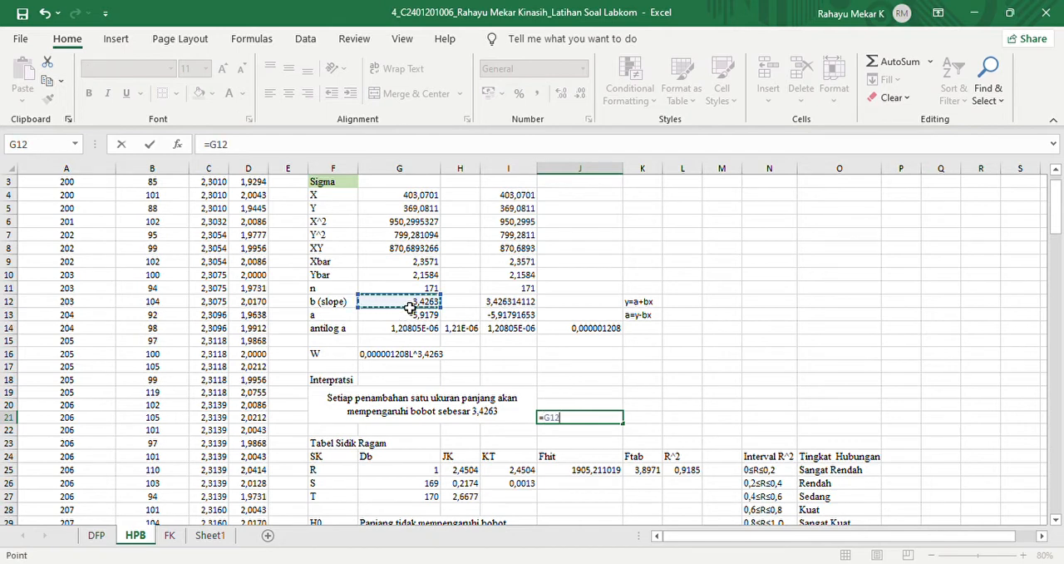
{"action": "type", "text": "*("}
{"action": "left_click", "coordinate": [401, 251]}
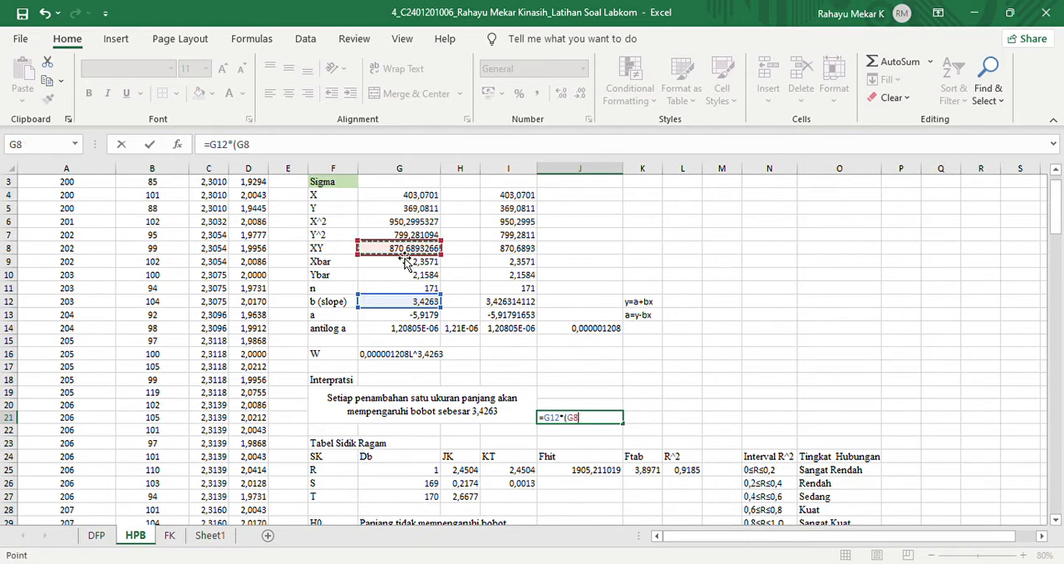
{"action": "type", "text": "_"}
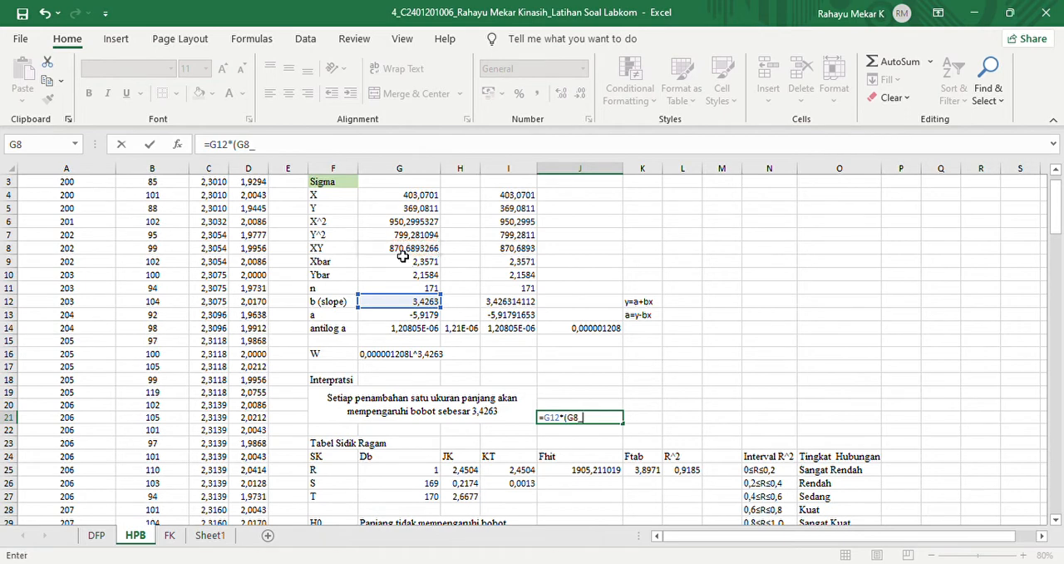
{"action": "key", "text": "BackSpace"}
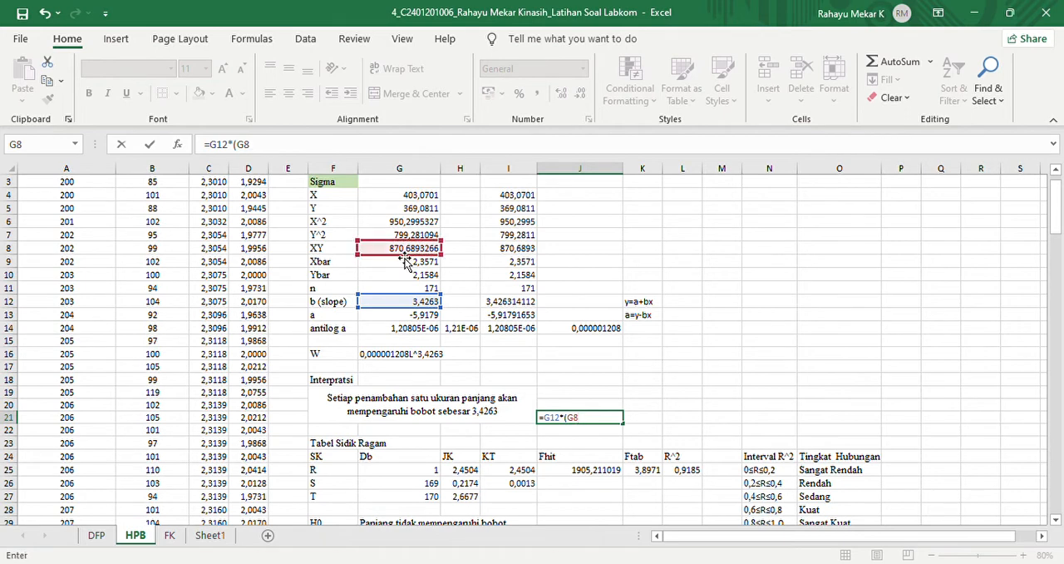
- Complete the J21 formula by subtracting ((1/G11)*G4*G5) from G8 inside the bracket, and select the finished cell
{"action": "type", "text": ")-"}
{"action": "key", "text": "BackSpace"}
{"action": "type", "text": "-(1/"}
{"action": "left_click", "coordinate": [426, 291]}
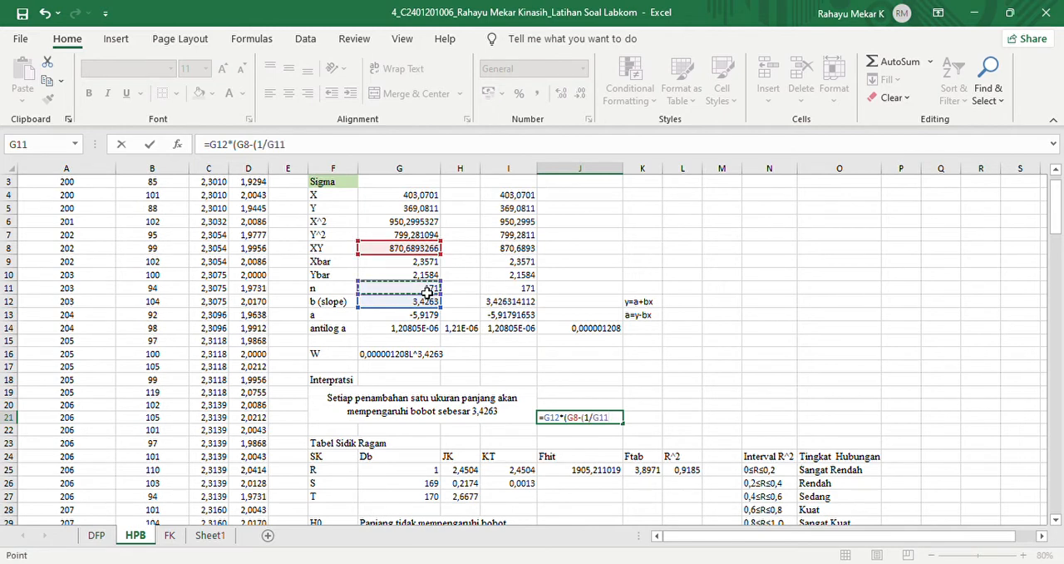
{"action": "type", "text": "))"}
{"action": "type", "text": "*"}
{"action": "type", "text": "("}
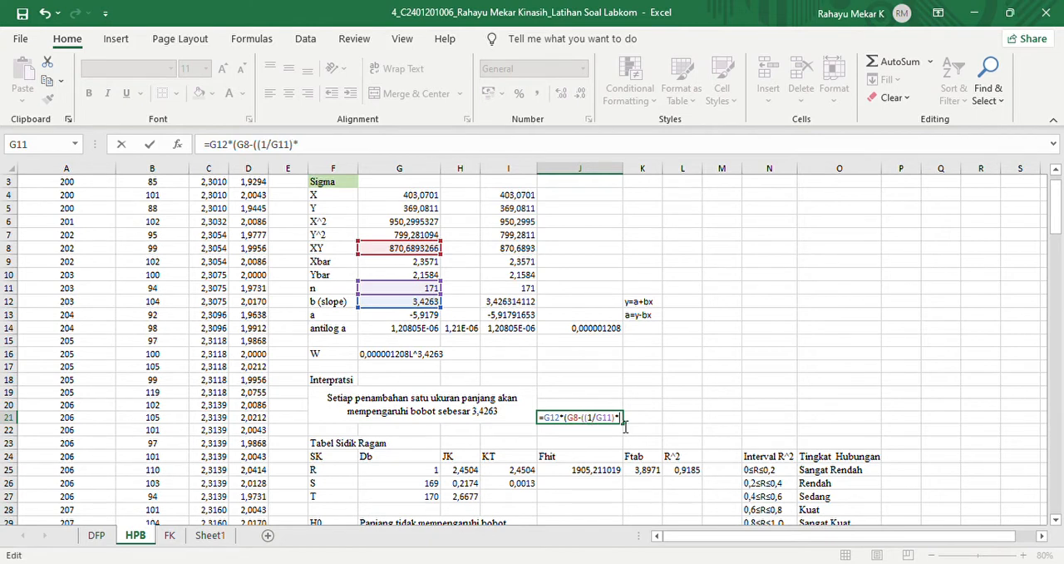
{"action": "left_click", "coordinate": [420, 198]}
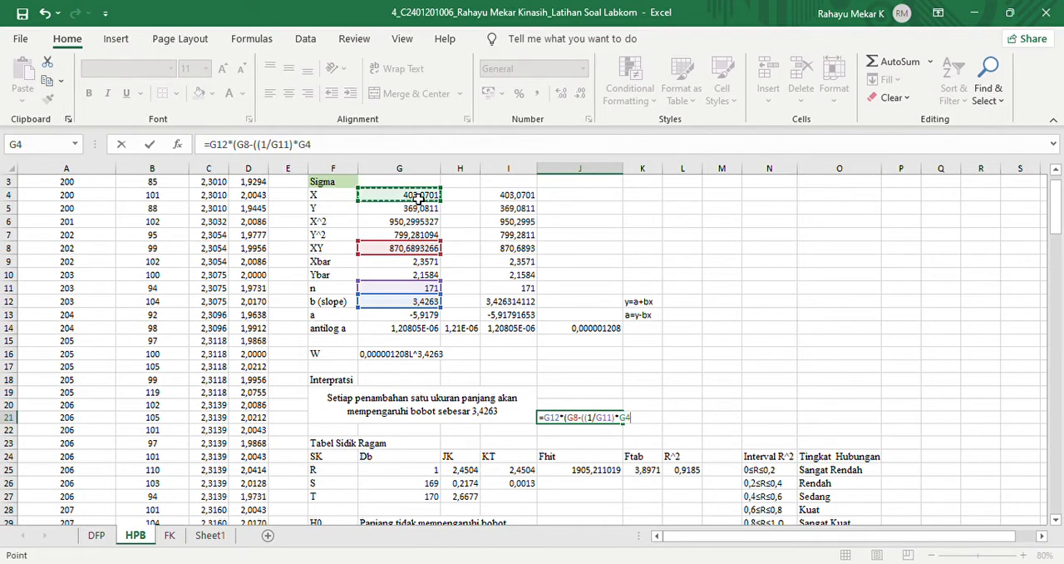
{"action": "type", "text": "*"}
{"action": "left_click", "coordinate": [422, 209]}
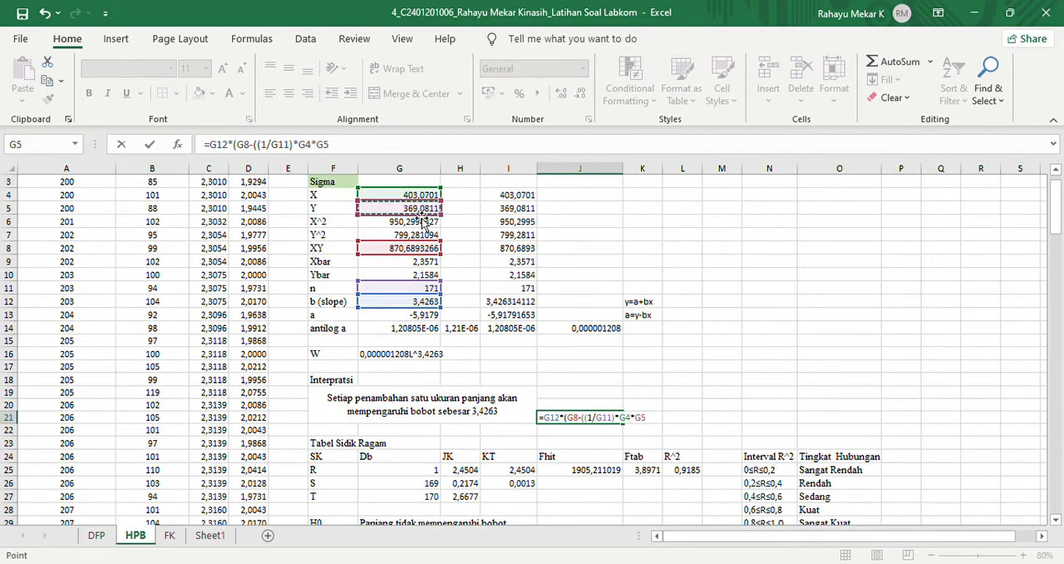
{"action": "type", "text": "))"}
{"action": "key", "text": "Return"}
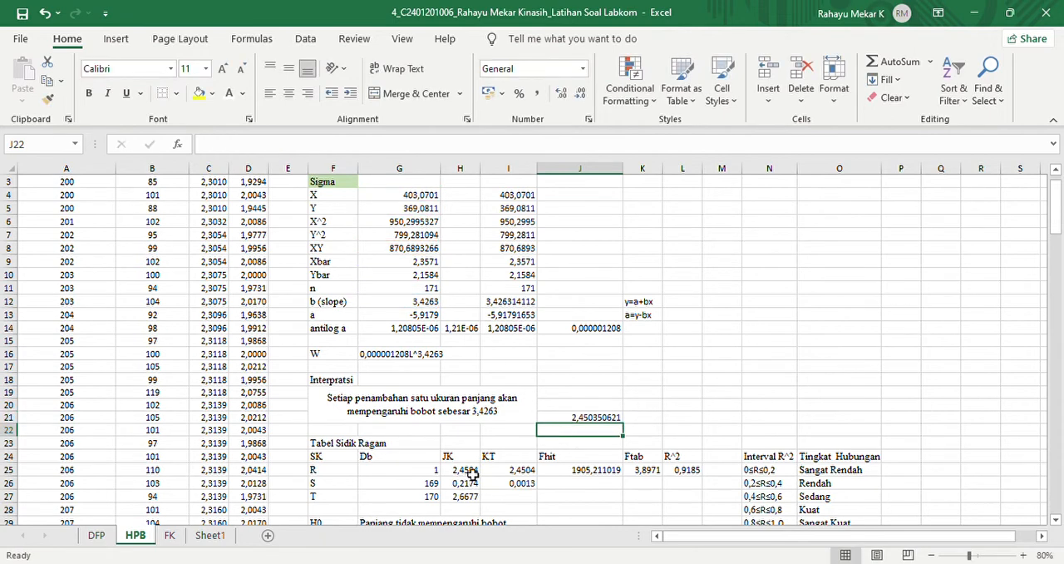
{"action": "left_click", "coordinate": [580, 421]}
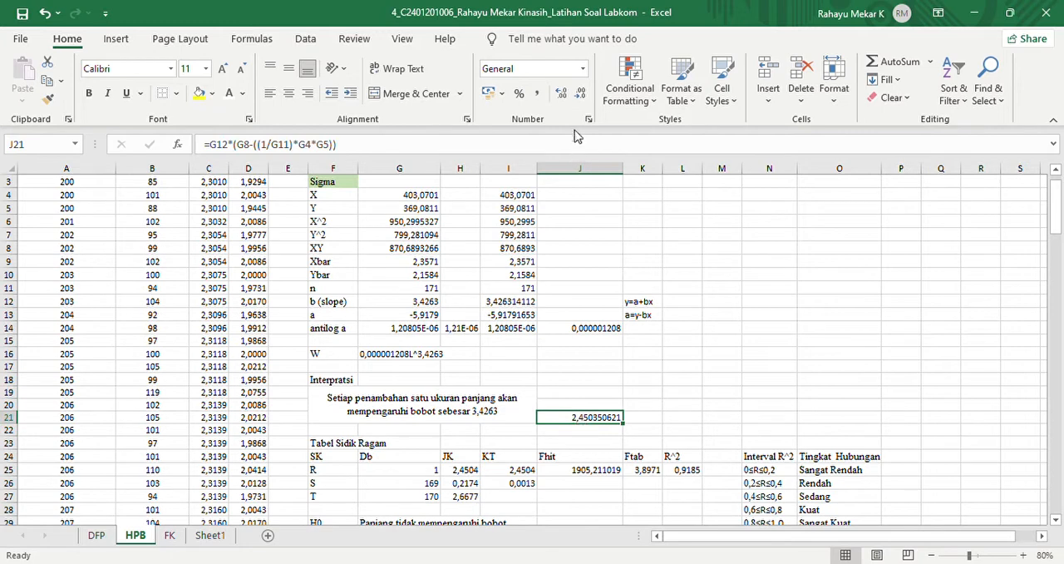
- Reduce the recalculated JK of row R in J21 to four decimal places
{"action": "left_click", "coordinate": [581, 94]}
{"action": "left_click", "coordinate": [580, 94]}
{"action": "left_click", "coordinate": [580, 94]}
{"action": "left_click", "coordinate": [580, 94]}
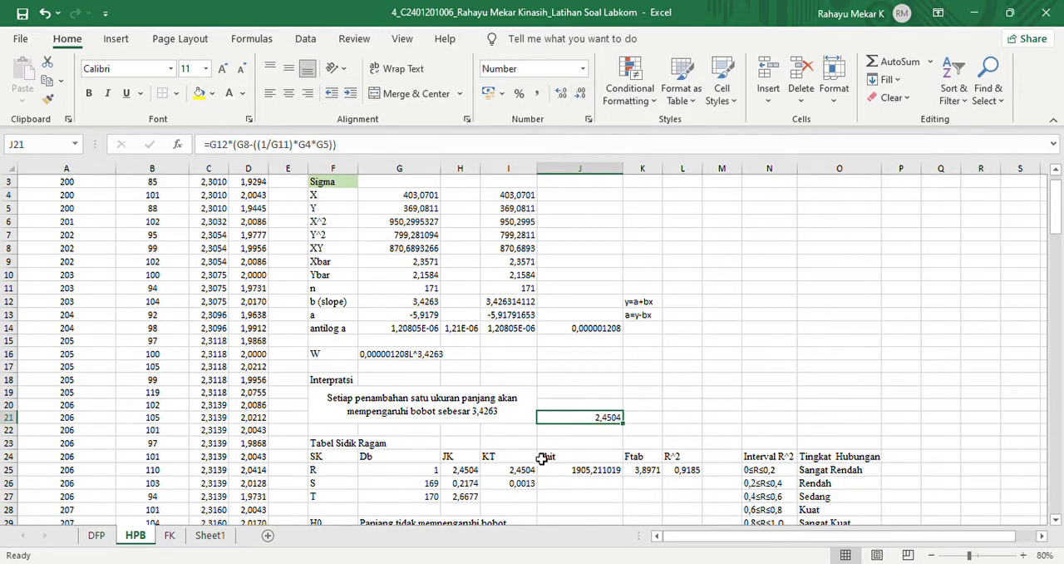
- Begin recalculating the JK of row T in cell J23, starting the formula with =G7-((1/G11)*
{"action": "left_click", "coordinate": [590, 434]}
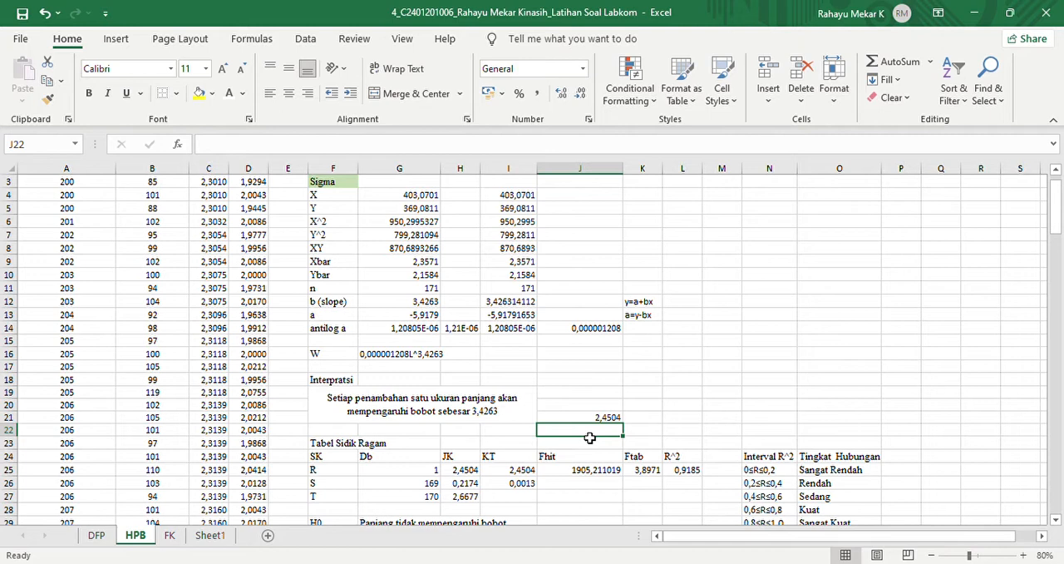
{"action": "left_click", "coordinate": [593, 443]}
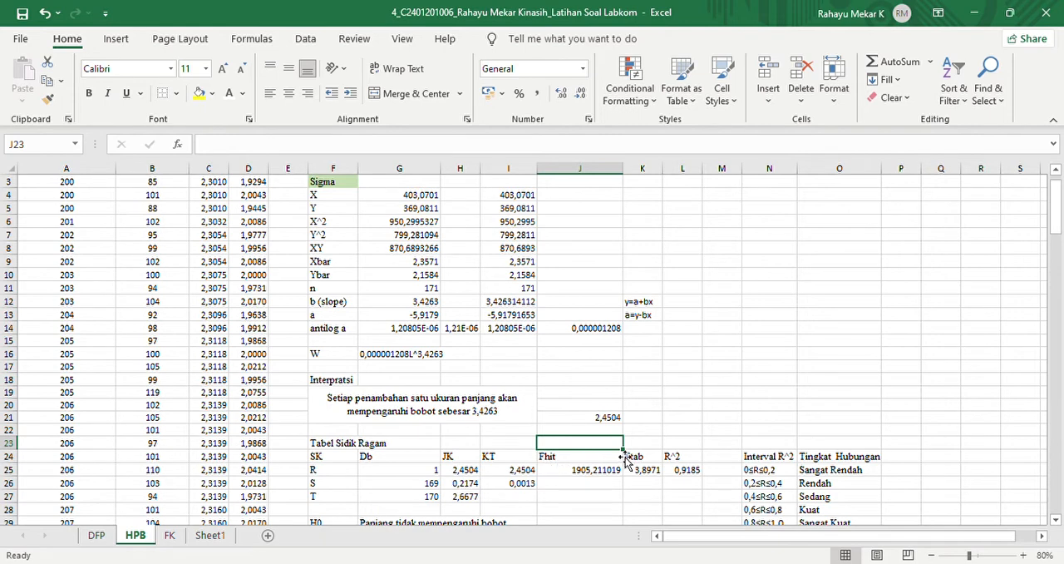
{"action": "type", "text": "="}
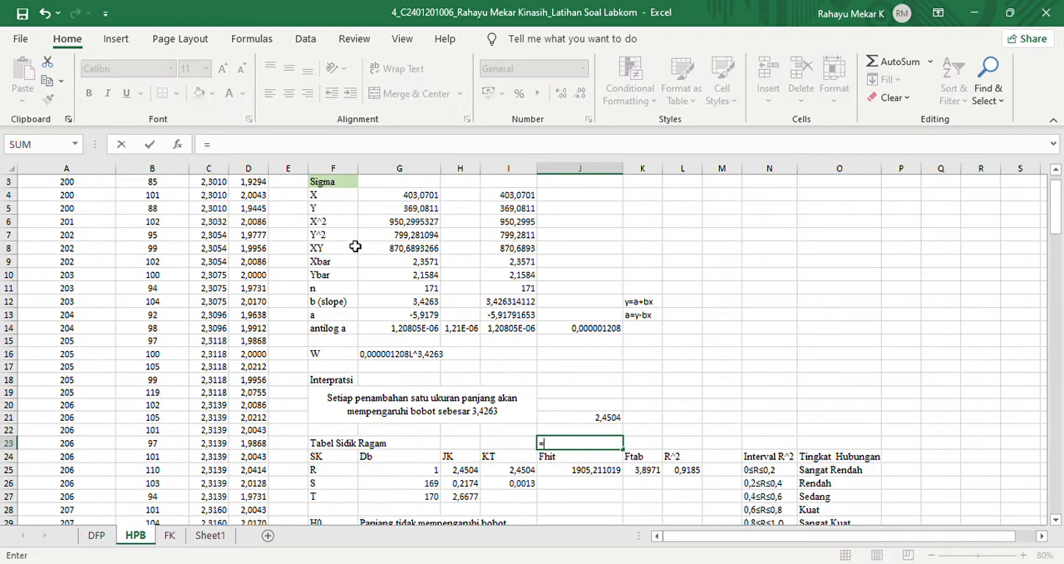
{"action": "left_click", "coordinate": [393, 237]}
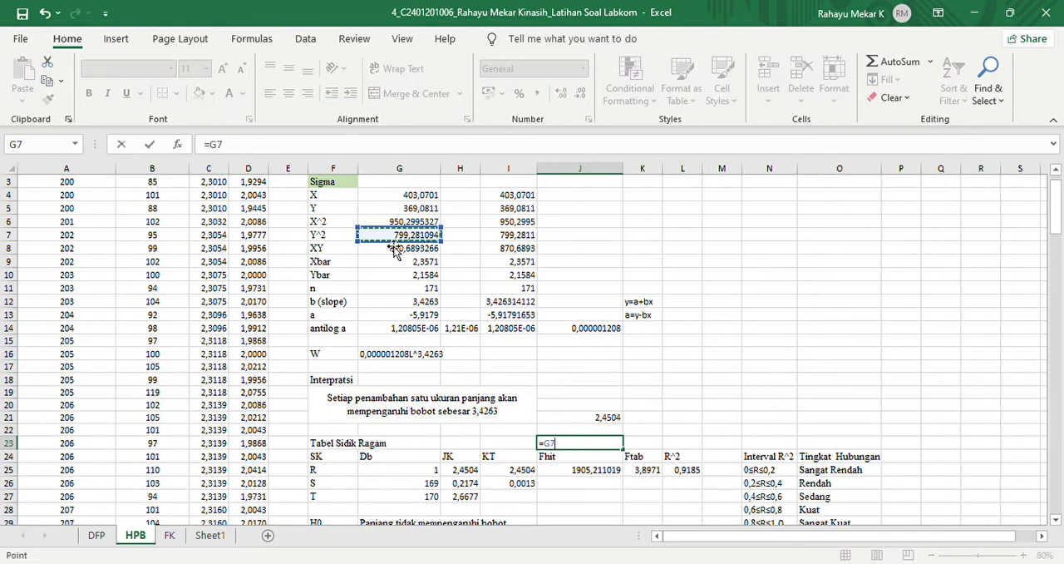
{"action": "type", "text": "-(1/"}
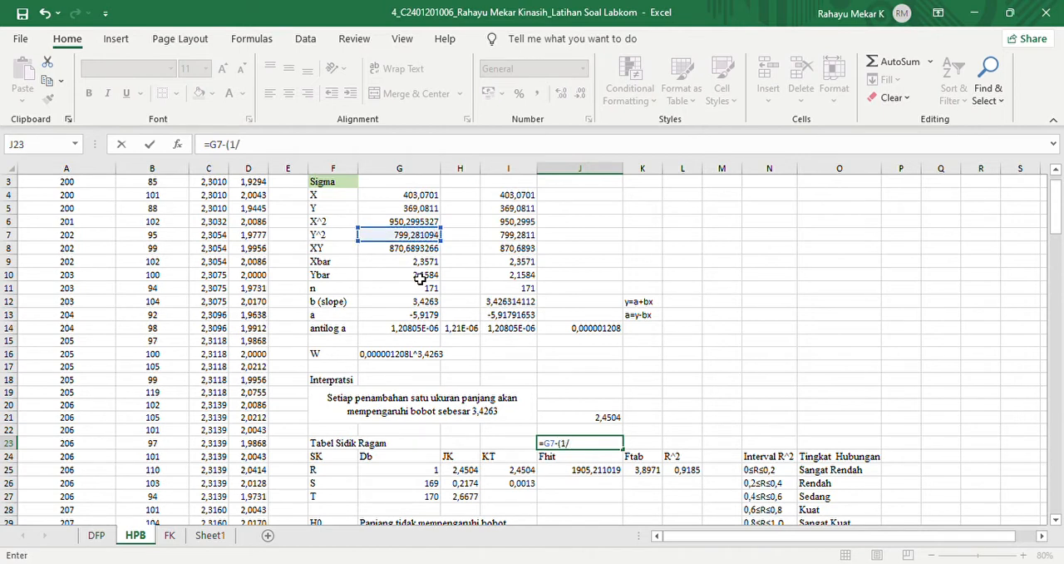
{"action": "left_click", "coordinate": [424, 291]}
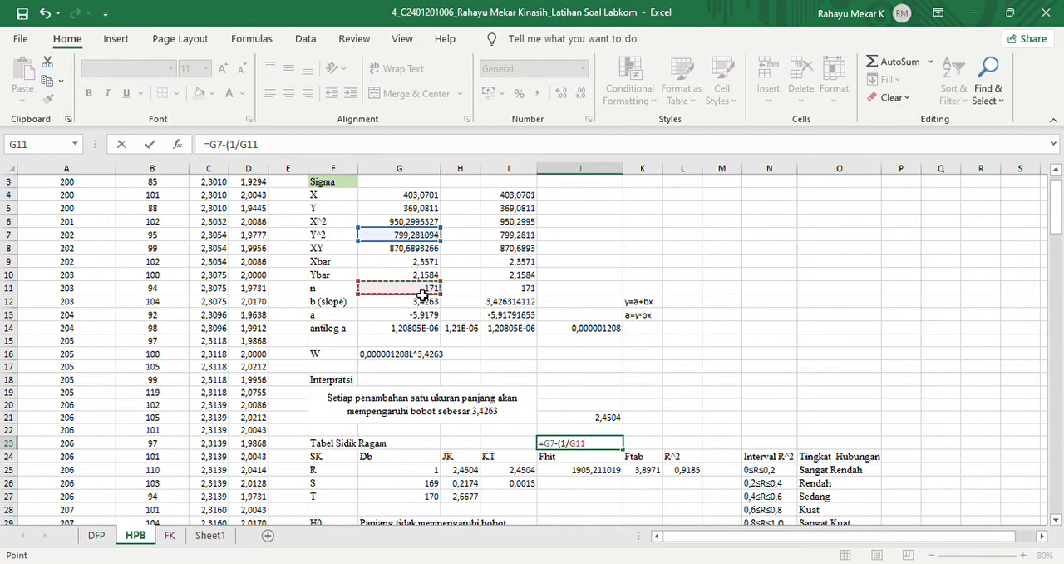
{"action": "type", "text": ")"}
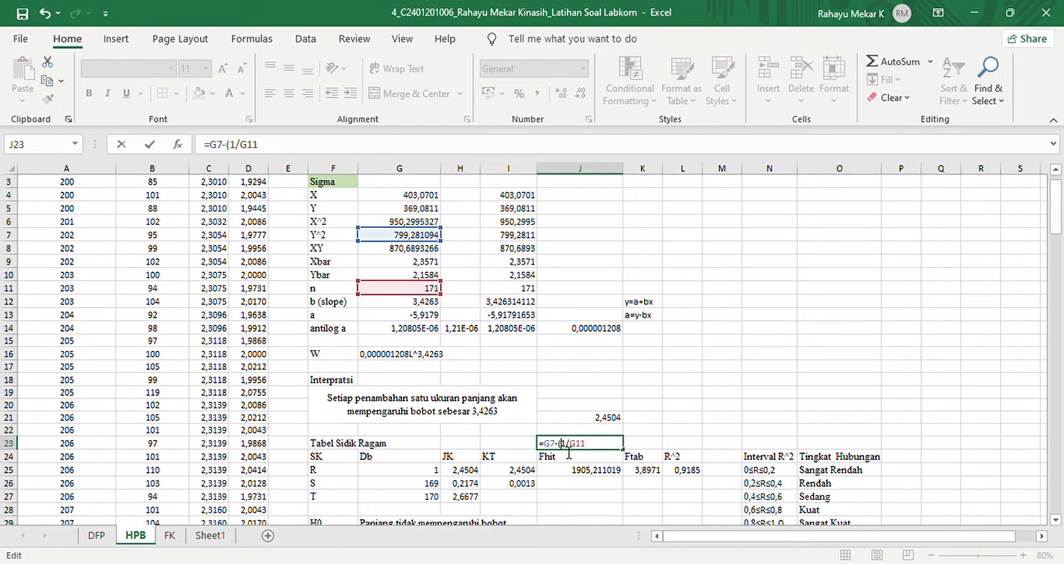
{"action": "type", "text": "("}
{"action": "type", "text": ") "}
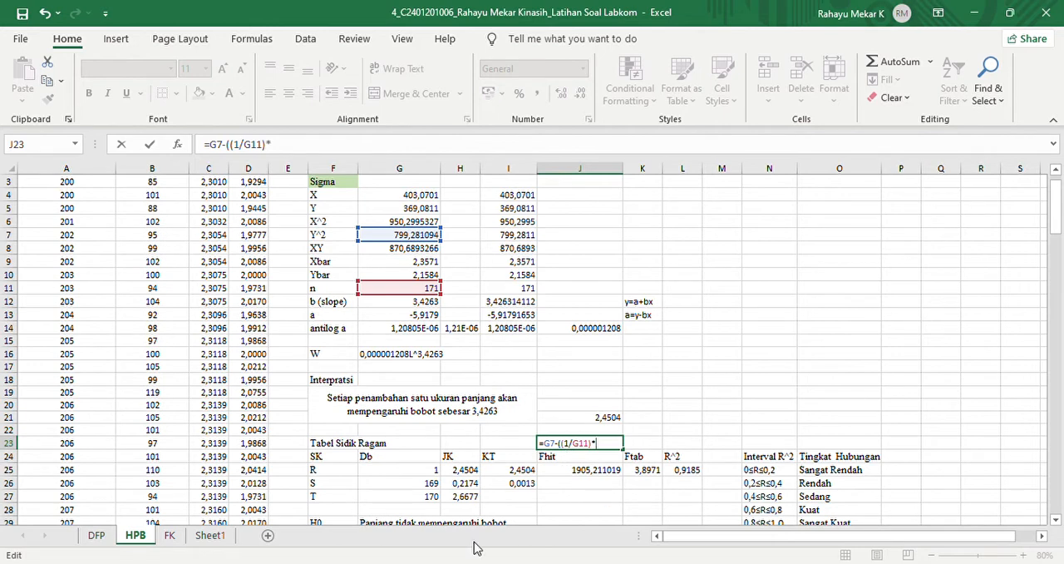
{"action": "type", "text": "("}
- Complete the J23 formula by multiplying by (G5^2) and closing the outer bracket
{"action": "left_click", "coordinate": [390, 214]}
{"action": "type", "text": "^2"}
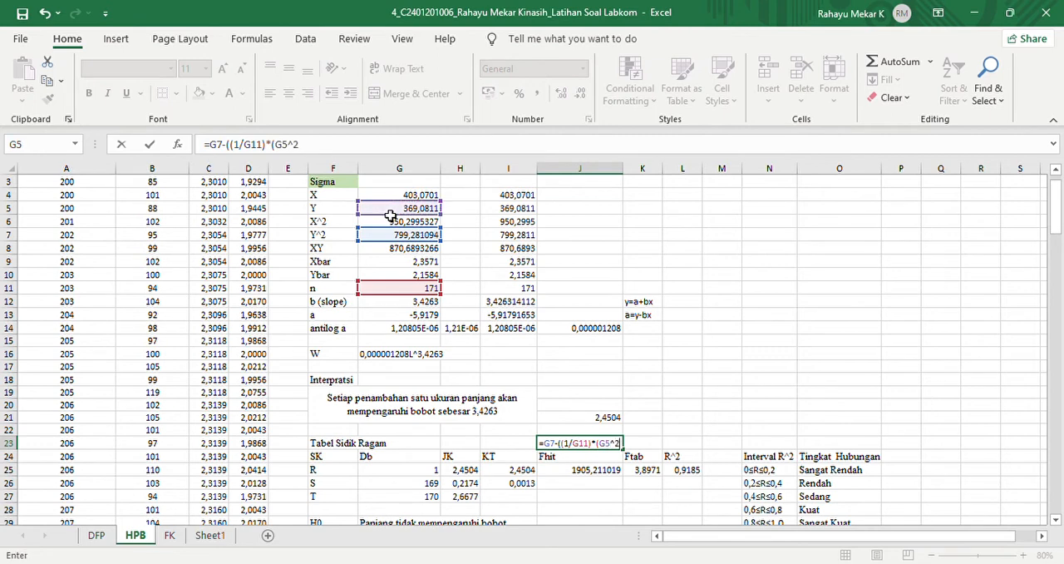
{"action": "key", "text": "Return"}
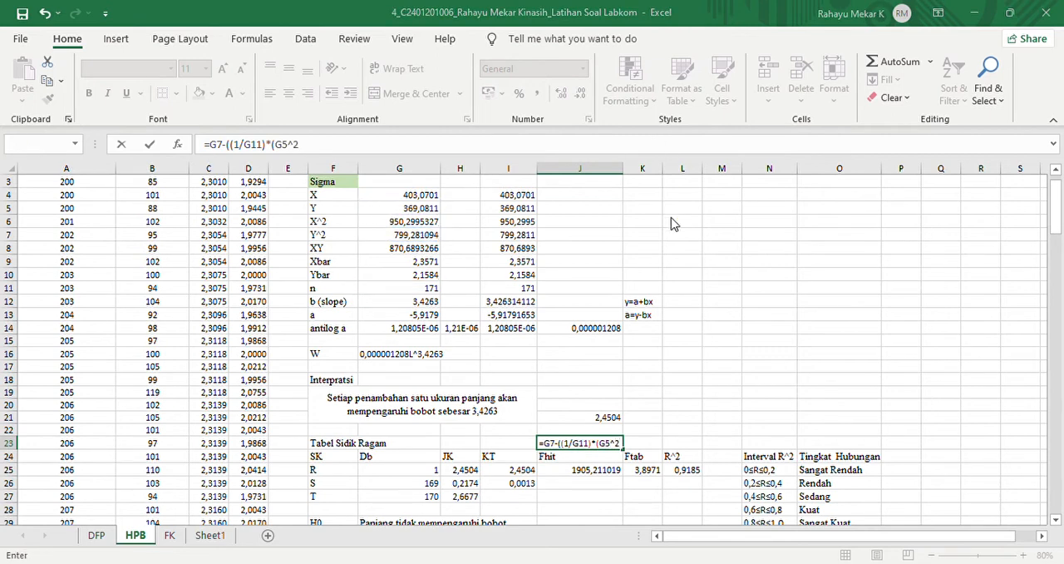
{"action": "left_click", "coordinate": [666, 271]}
{"action": "left_click", "coordinate": [623, 448]}
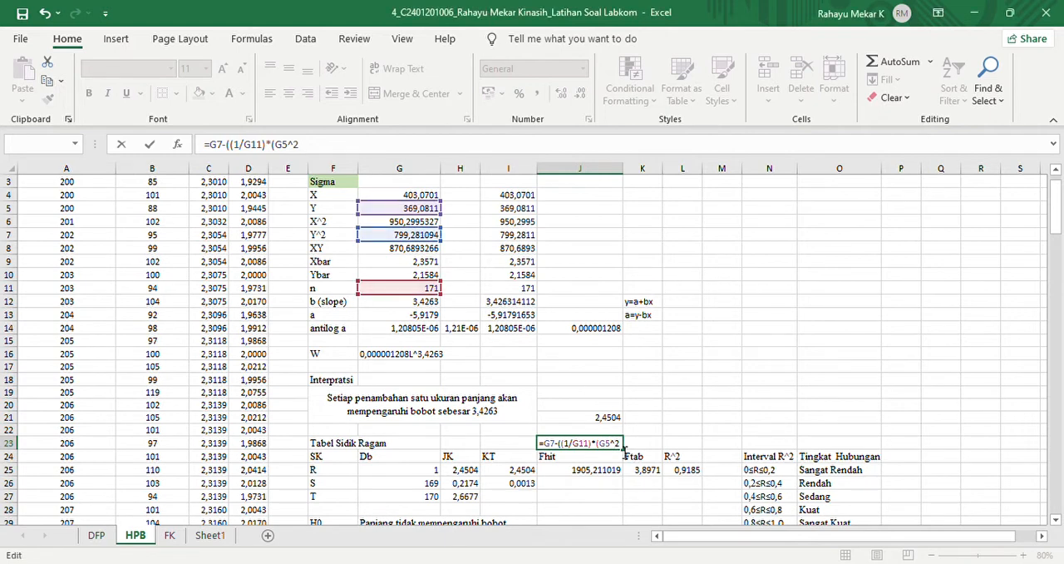
{"action": "type", "text": ")"}
{"action": "key", "text": "Return"}
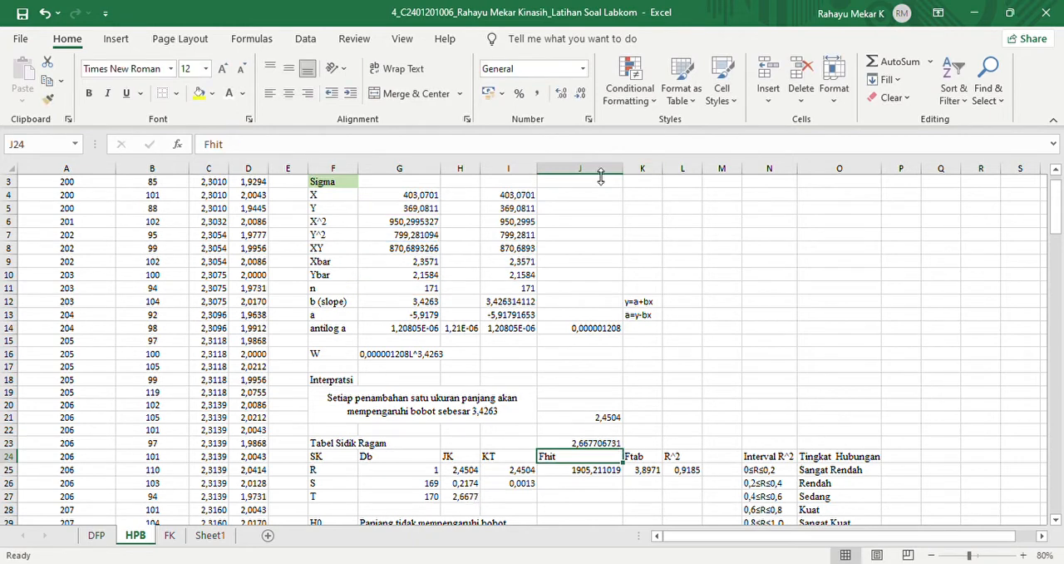
- Reduce the recalculated JK of row T in J23 to four decimal places
{"action": "left_click", "coordinate": [581, 95]}
{"action": "left_click", "coordinate": [581, 95]}
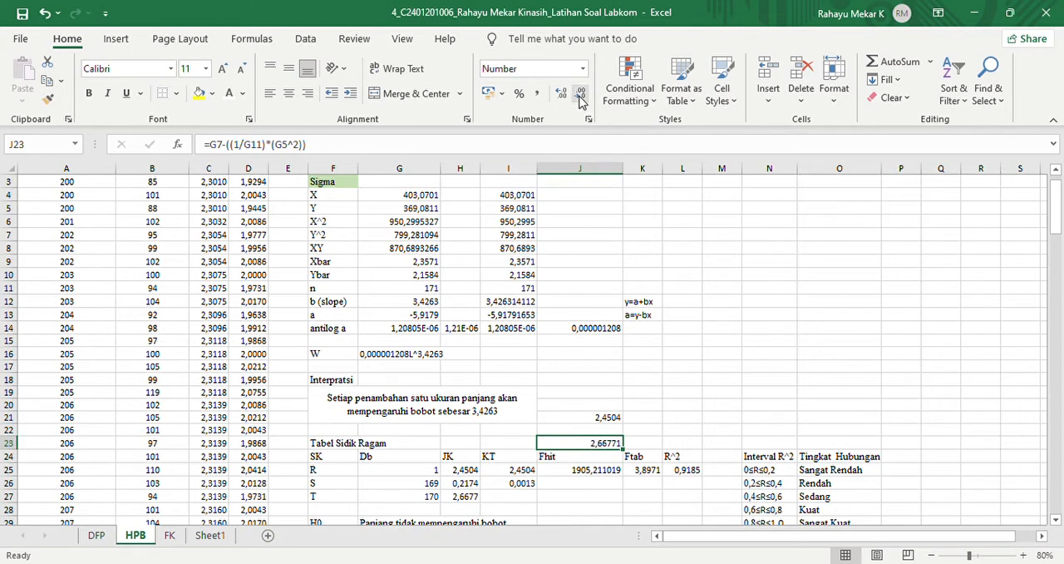
{"action": "left_click", "coordinate": [580, 98]}
- Calculate the JK of row S in cell J22 with the formula =J23-J21
{"action": "left_click", "coordinate": [580, 433]}
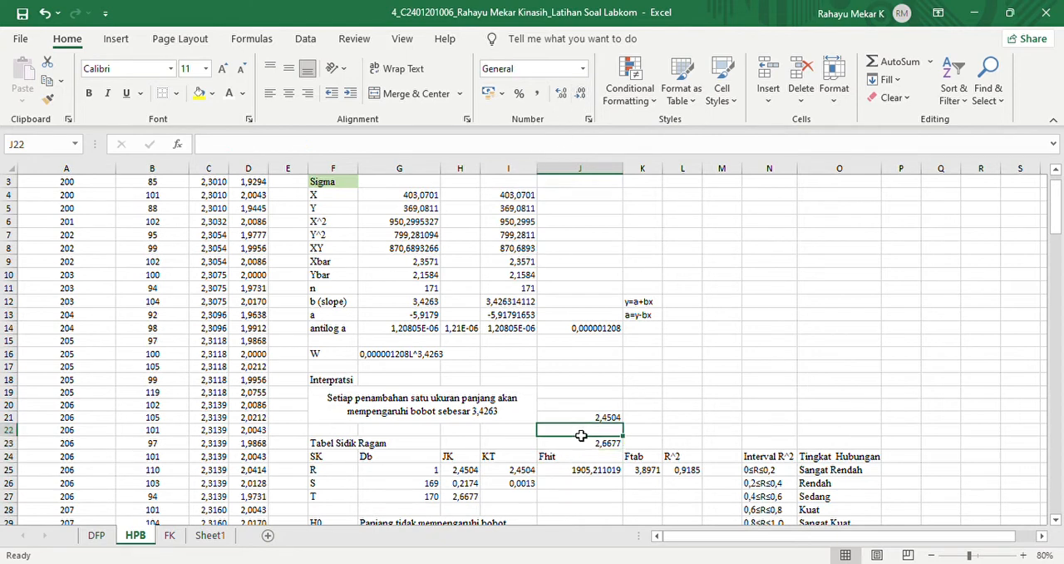
{"action": "type", "text": "="}
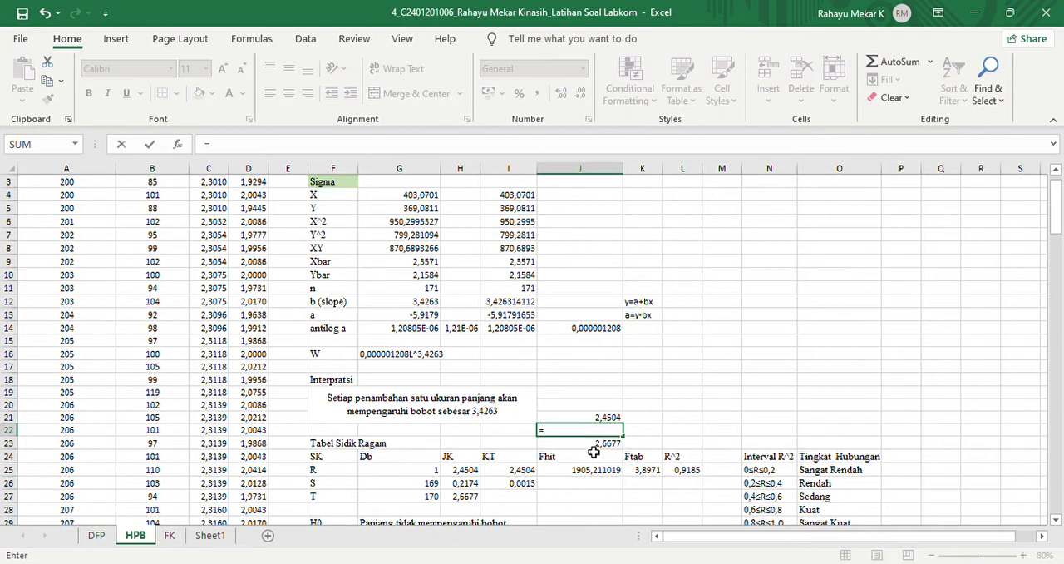
{"action": "left_click", "coordinate": [593, 446]}
{"action": "type", "text": "-"}
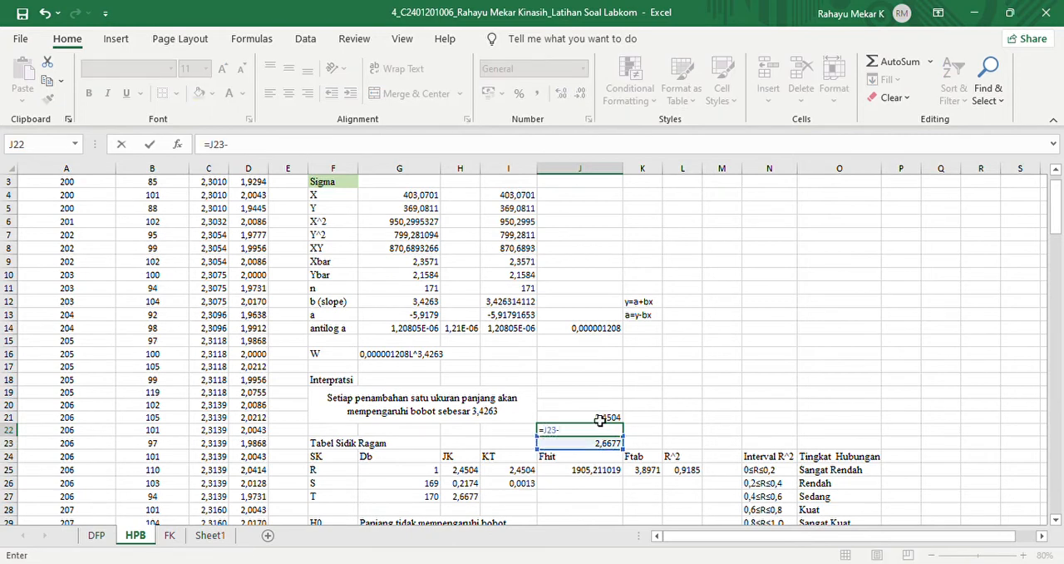
{"action": "left_click", "coordinate": [597, 418]}
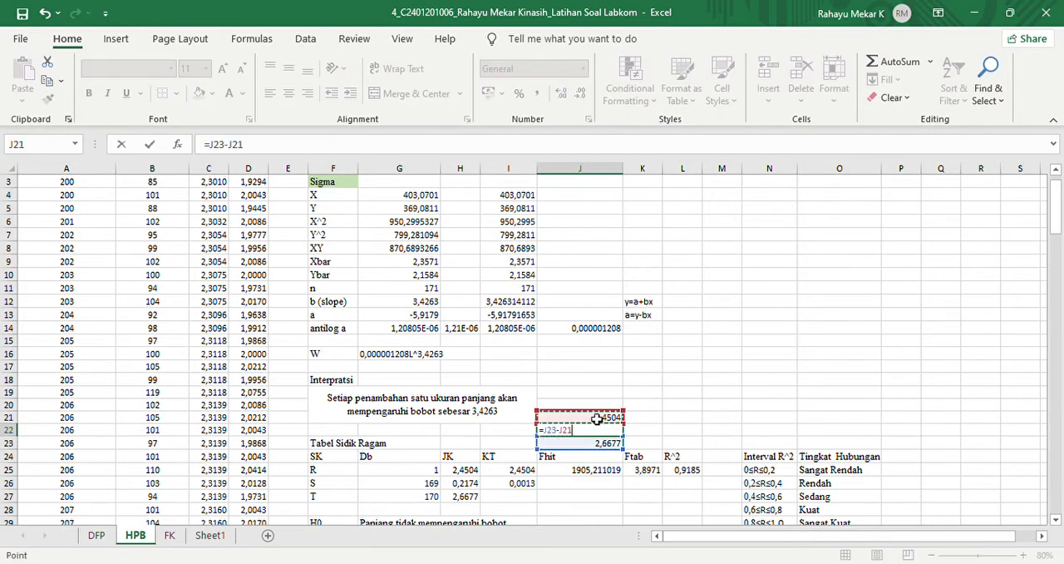
{"action": "key", "text": "Return"}
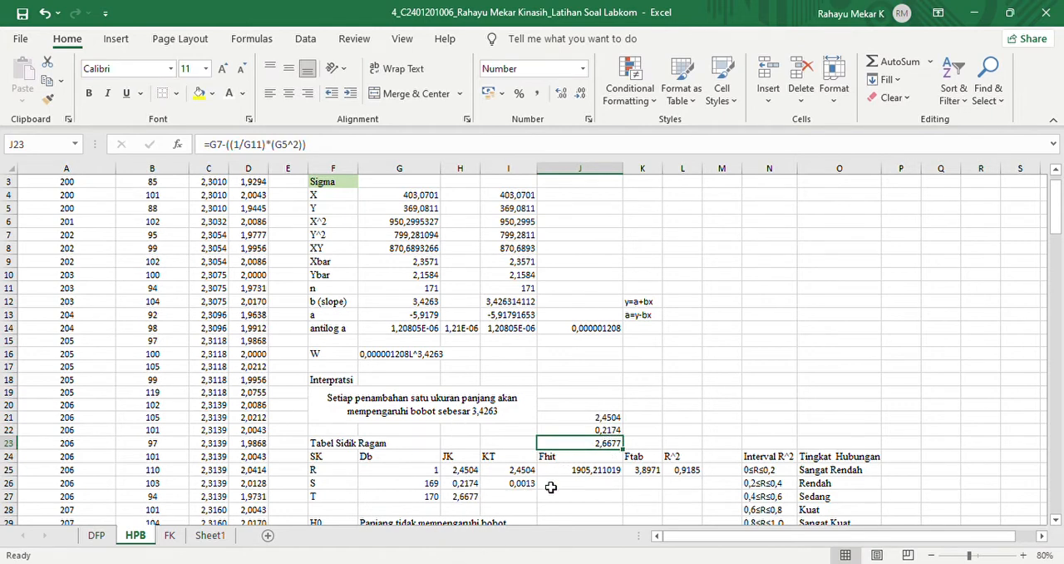
- Calculate the KT of row R in cell K21 by dividing J21 by its Db in G25
{"action": "left_click", "coordinate": [652, 420]}
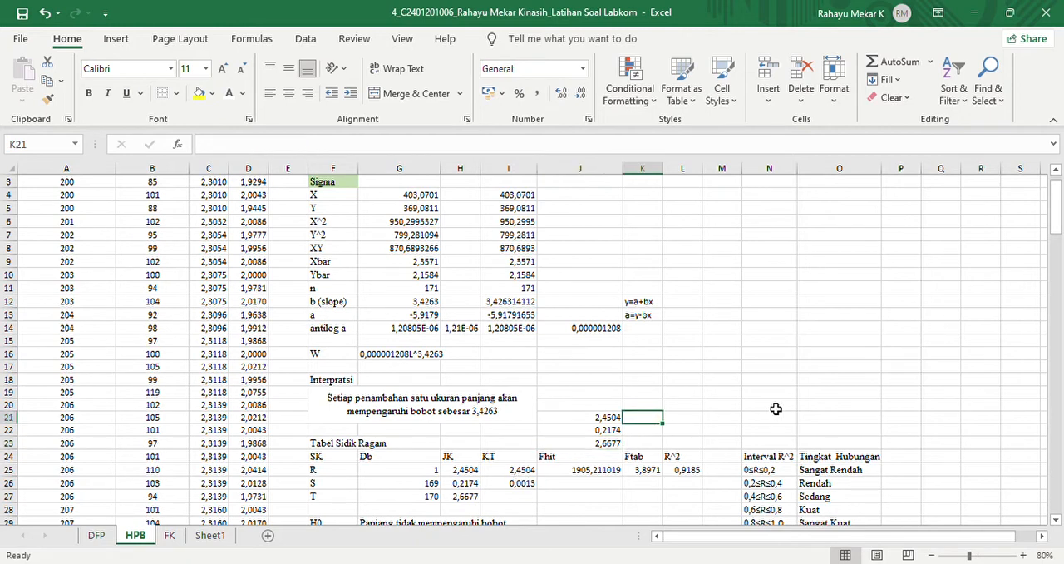
{"action": "type", "text": "="}
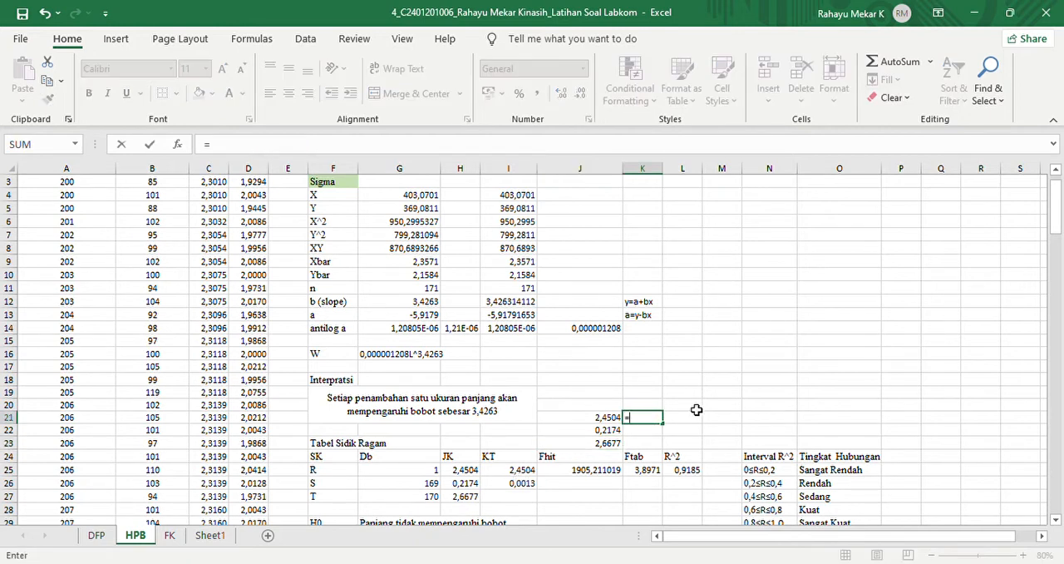
{"action": "left_click", "coordinate": [589, 420]}
{"action": "type", "text": "/"}
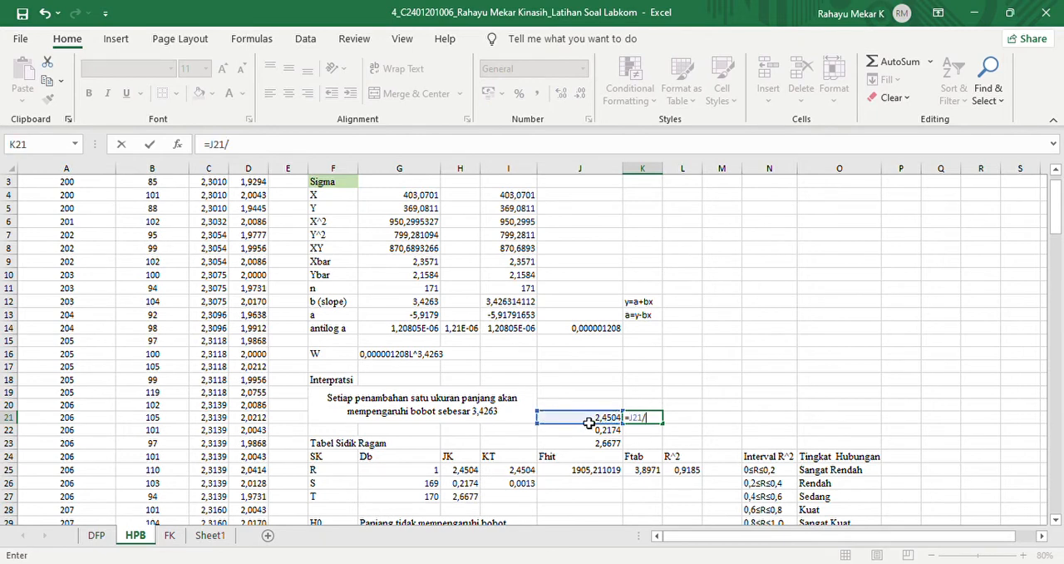
{"action": "left_click", "coordinate": [430, 471]}
{"action": "key", "text": "Return"}
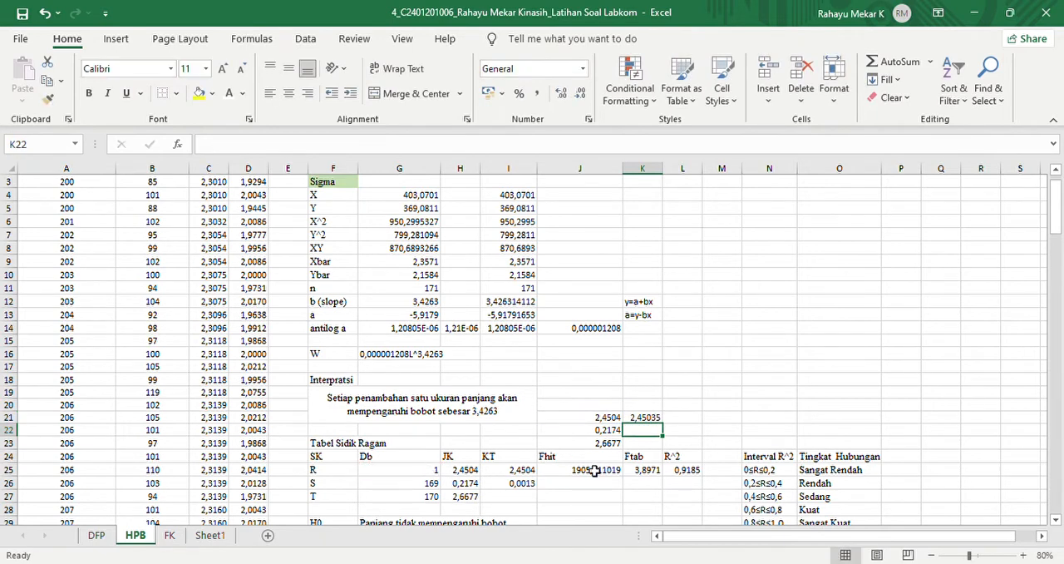
- Calculate the KT of row S in cell K22 as =H26/G26 and display it with four decimal places
{"action": "type", "text": "="}
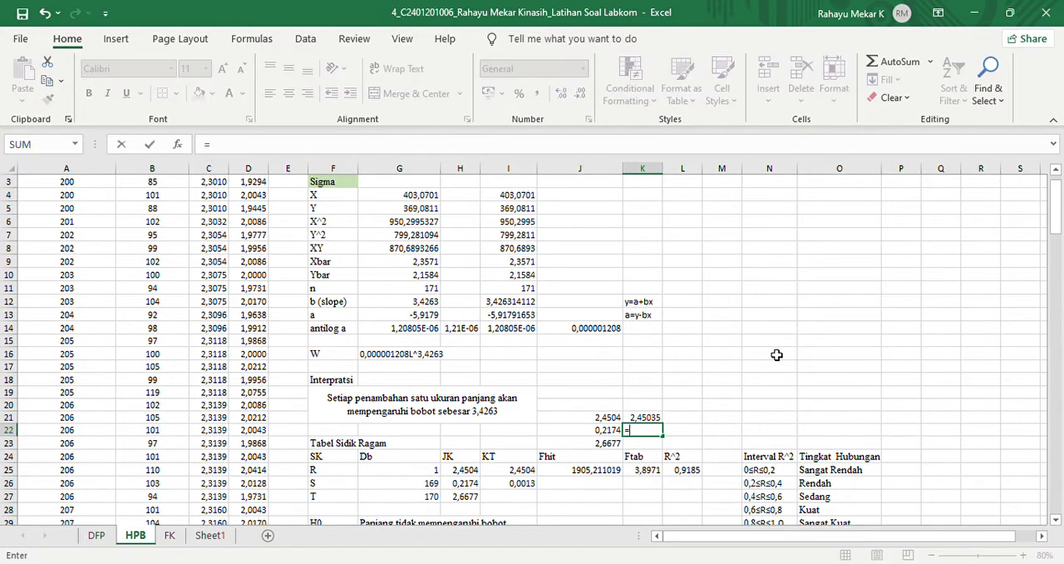
{"action": "left_click", "coordinate": [466, 486]}
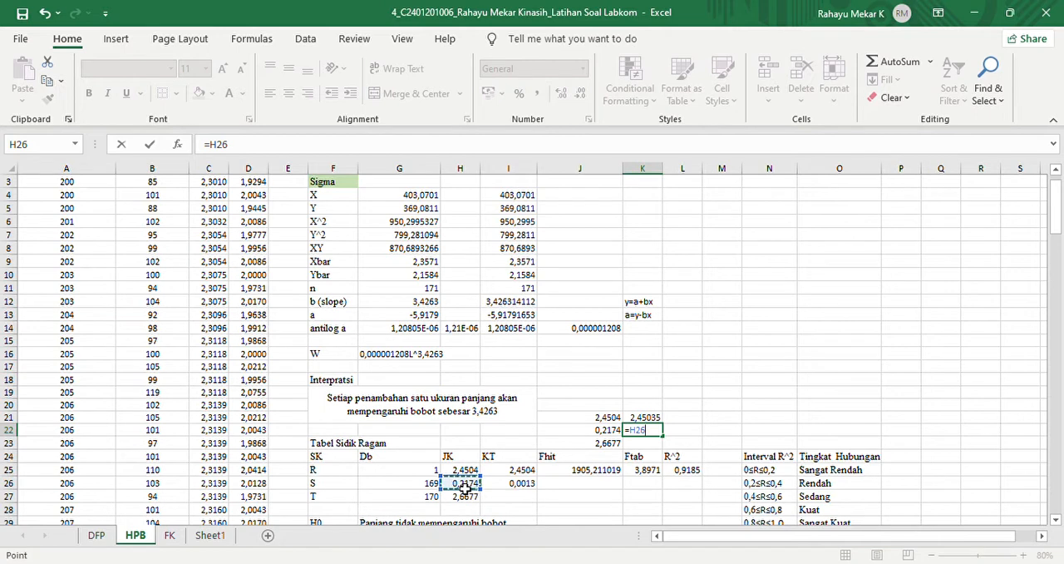
{"action": "type", "text": "/"}
{"action": "left_click", "coordinate": [415, 489]}
{"action": "key", "text": "Return"}
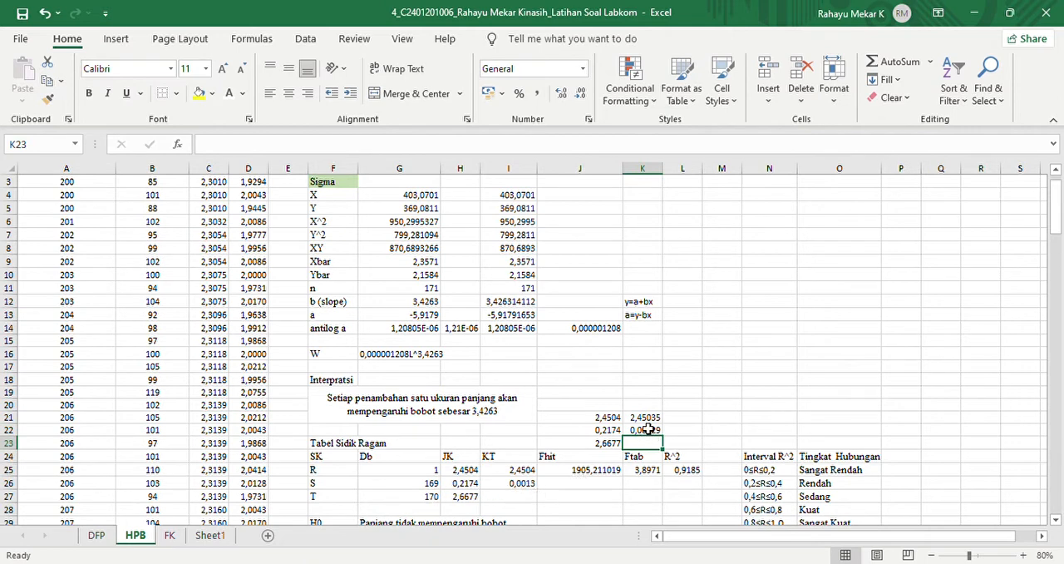
{"action": "left_click", "coordinate": [644, 430]}
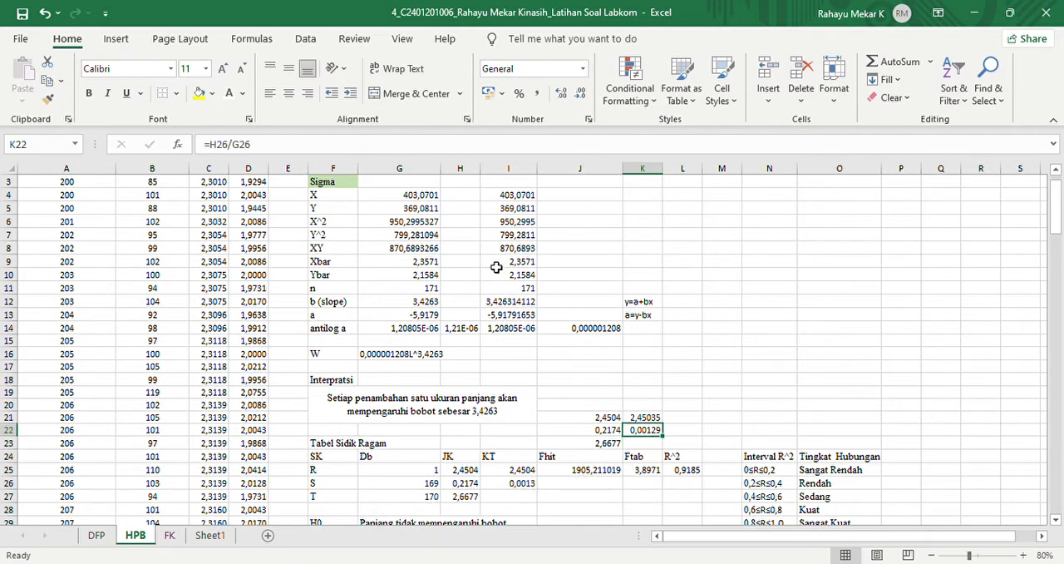
{"action": "left_click", "coordinate": [580, 96]}
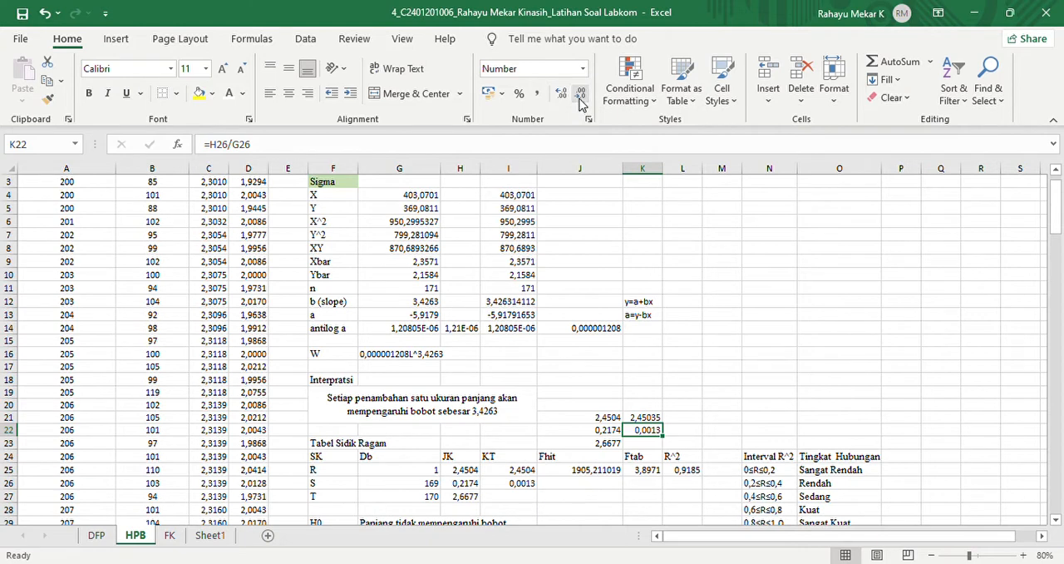
- Calculate Fhit in cell L21 with the formula =I25/I26
{"action": "left_click", "coordinate": [692, 423]}
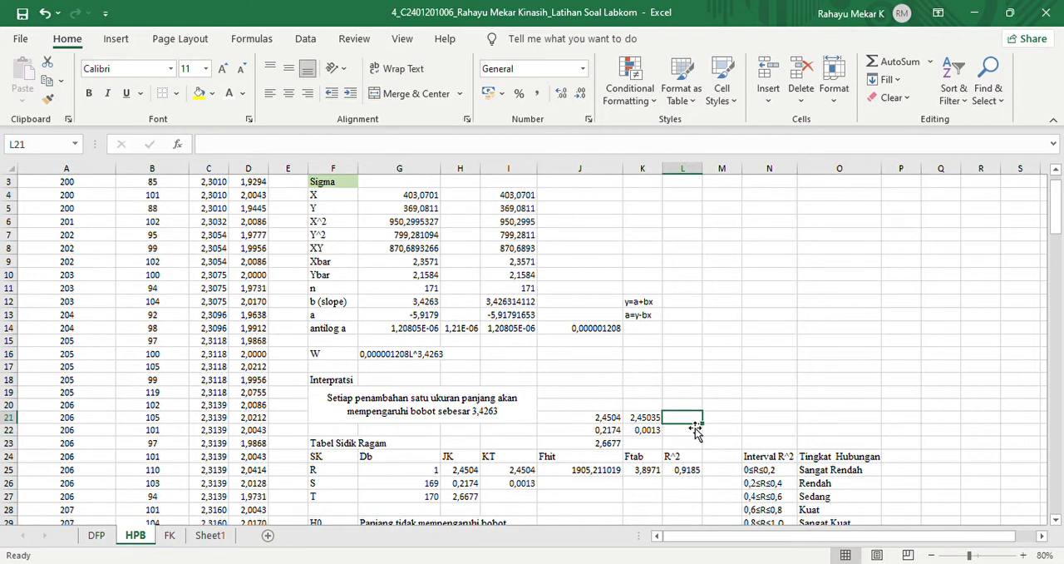
{"action": "type", "text": "="}
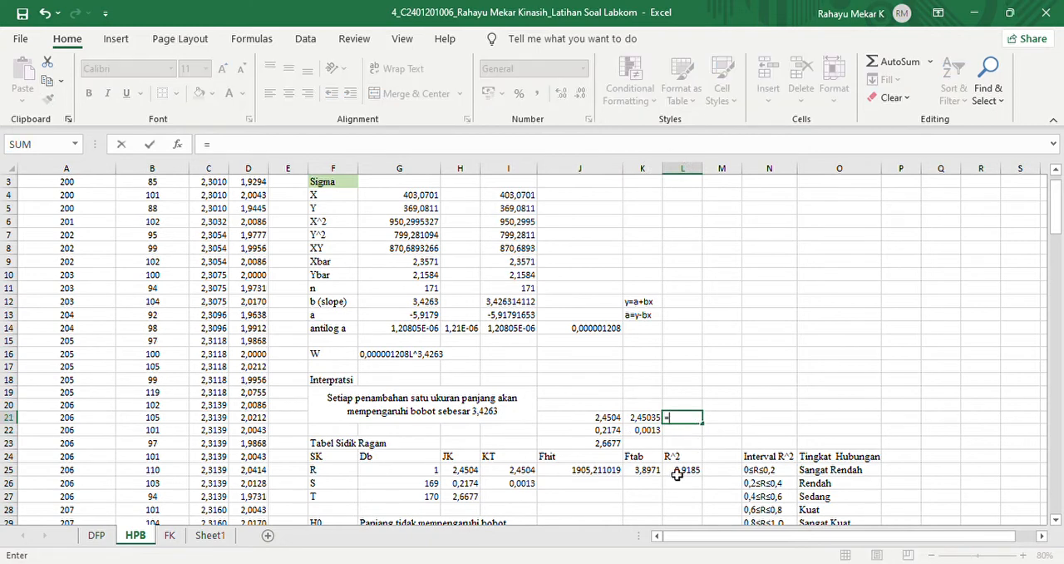
{"action": "left_click", "coordinate": [506, 471]}
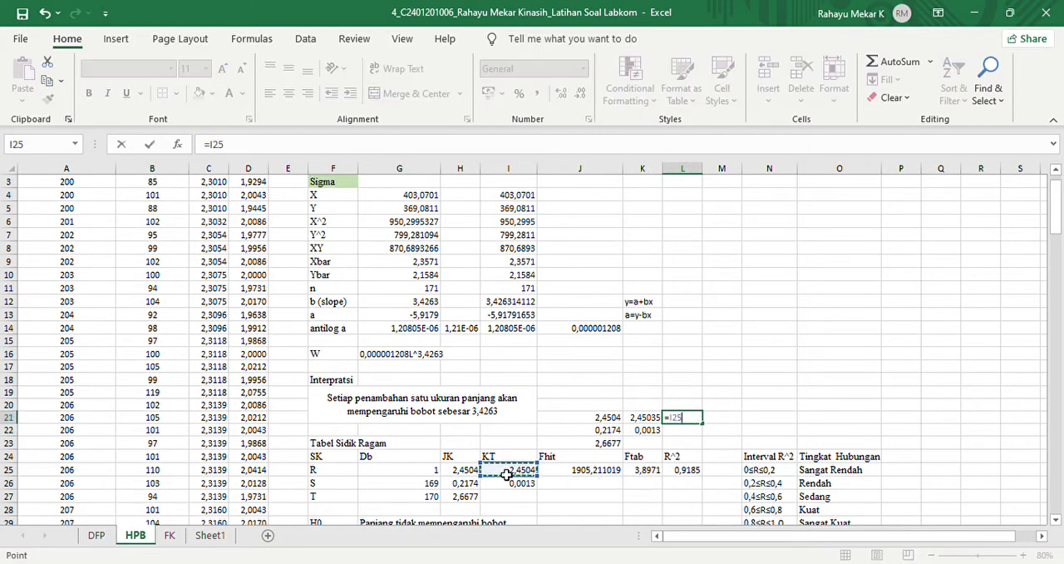
{"action": "type", "text": "/"}
{"action": "left_click", "coordinate": [514, 484]}
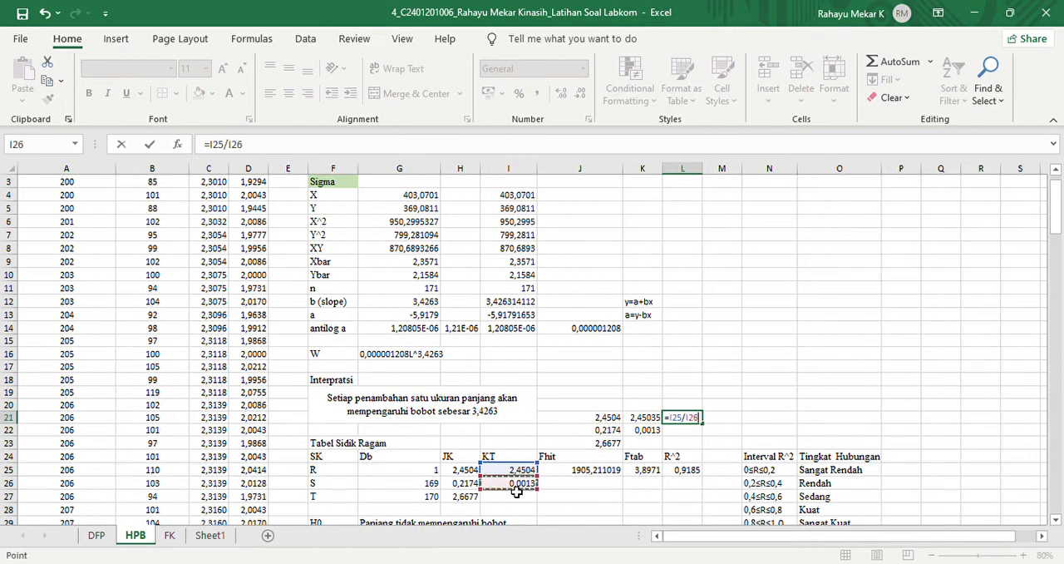
{"action": "key", "text": "Return"}
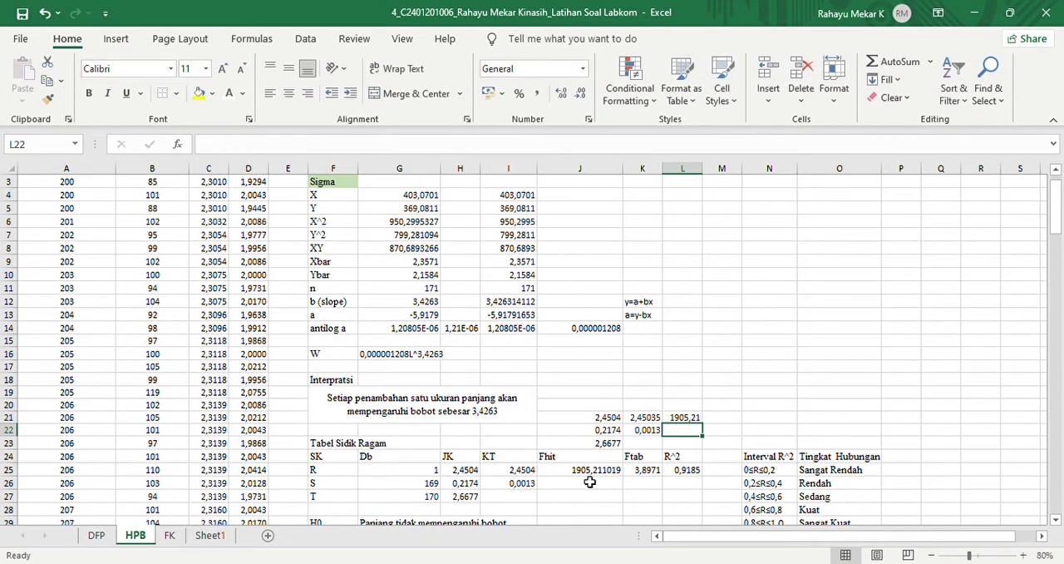
- Calculate Ftab in cell M21 with the formula =FINV(0,05;G25;G26)
{"action": "left_click", "coordinate": [731, 419]}
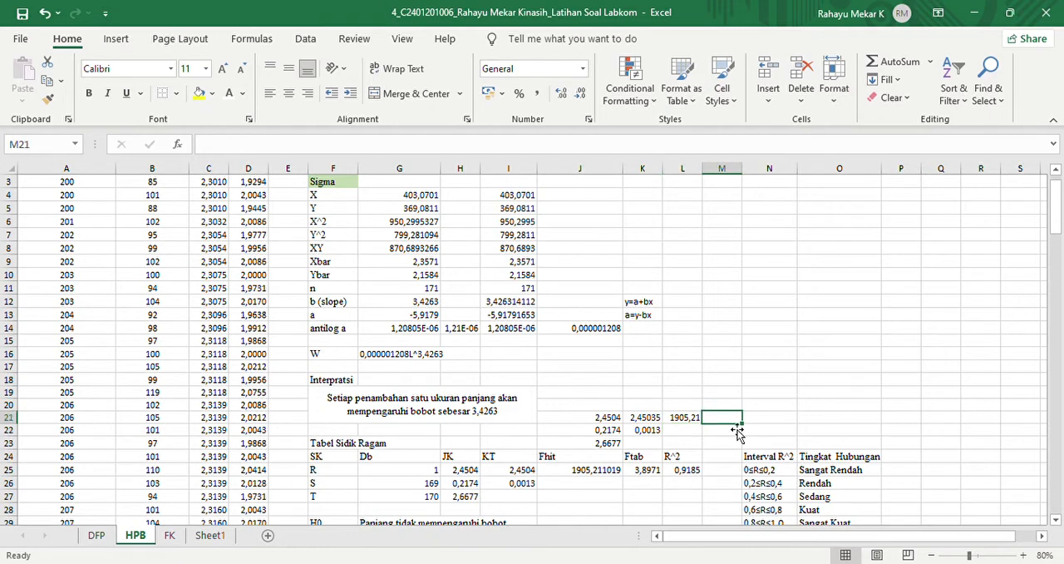
{"action": "type", "text": "=finv(0,05;"}
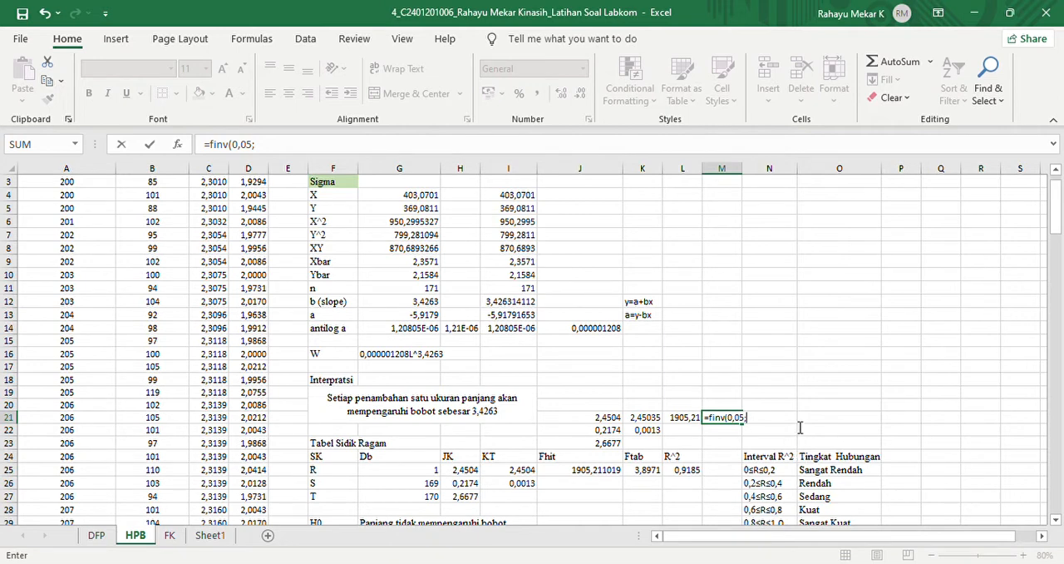
{"action": "left_click", "coordinate": [420, 474]}
{"action": "type", "text": ";"}
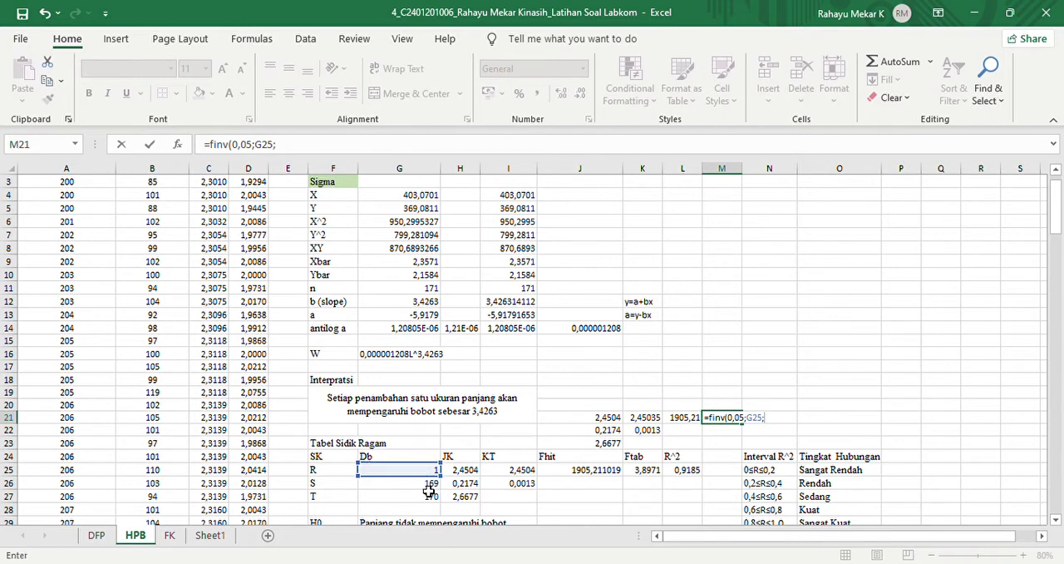
{"action": "left_click", "coordinate": [429, 489]}
{"action": "type", "text": ")"}
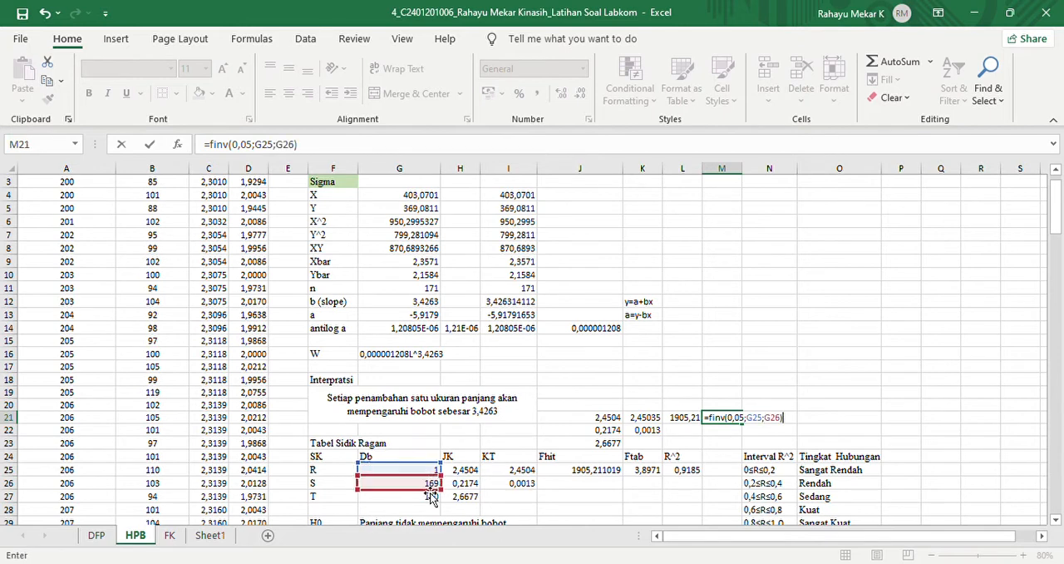
{"action": "key", "text": "Return"}
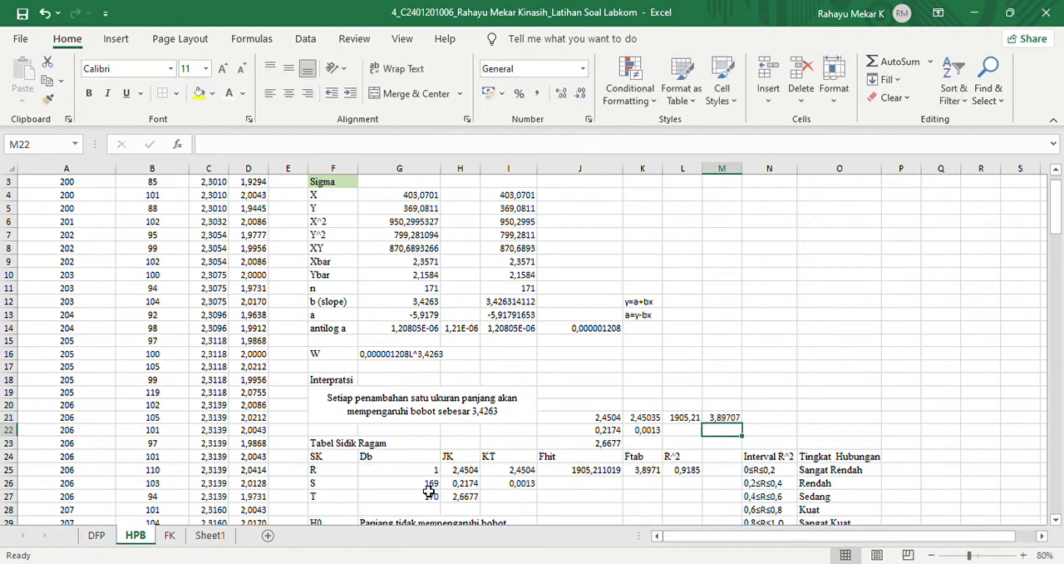
- Calculate R^2 in cell N21 by dividing the JK of row R in H25 by the JK of row T in H27
{"action": "left_click", "coordinate": [776, 422]}
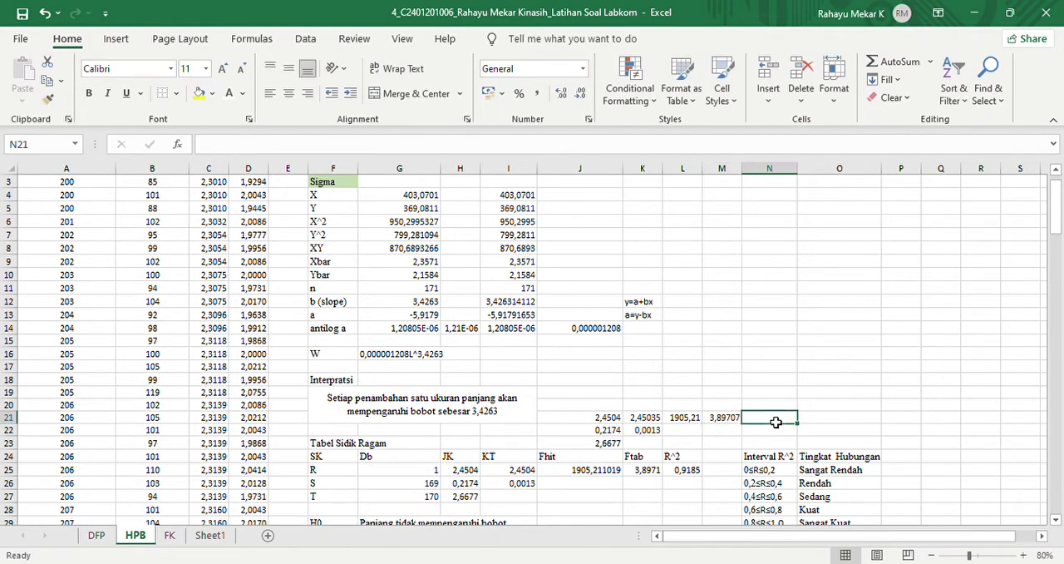
{"action": "type", "text": "="}
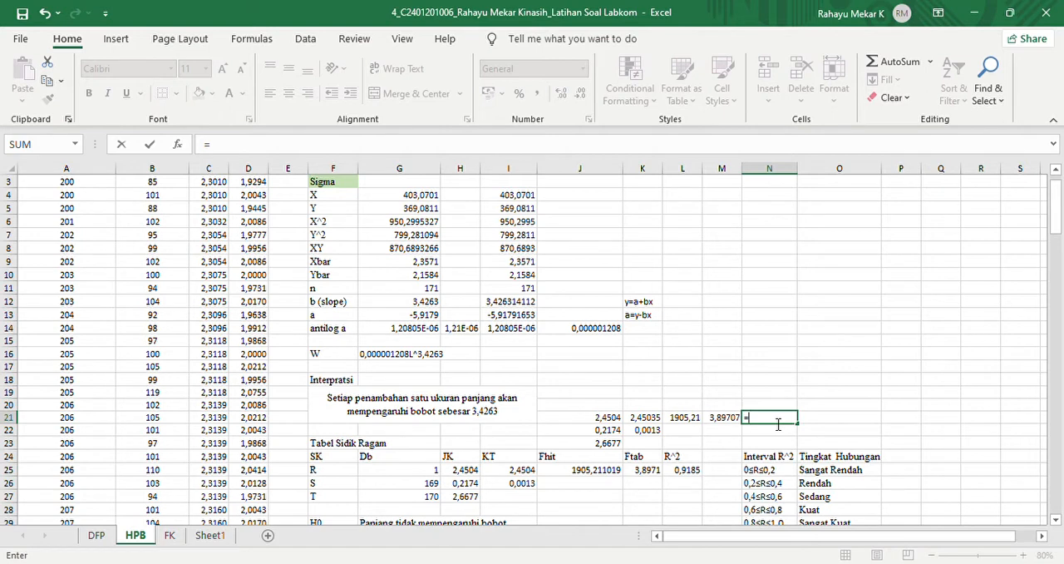
{"action": "left_click", "coordinate": [466, 471]}
{"action": "type", "text": "/"}
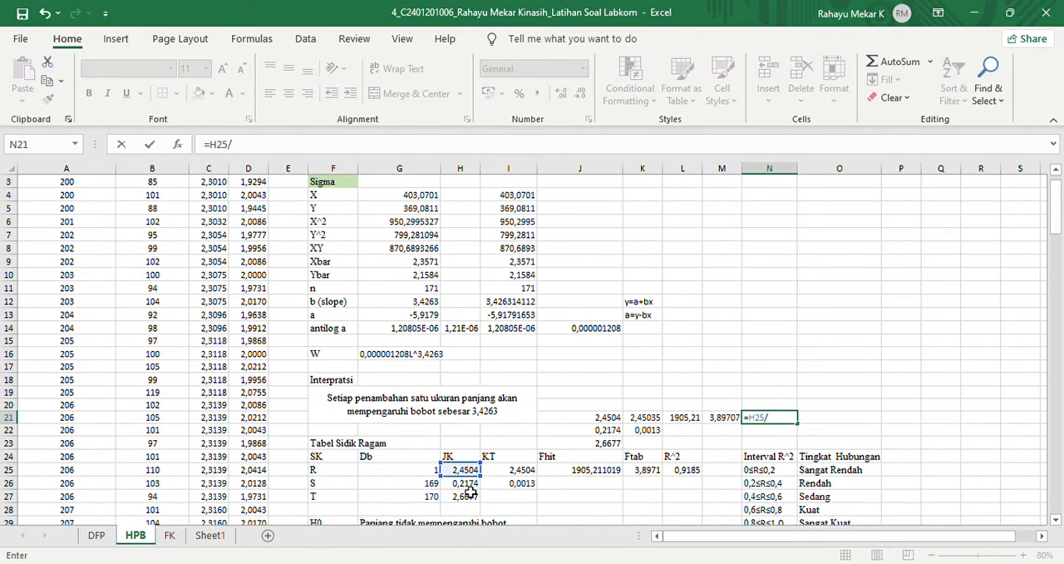
{"action": "left_click", "coordinate": [467, 497]}
{"action": "key", "text": "Return"}
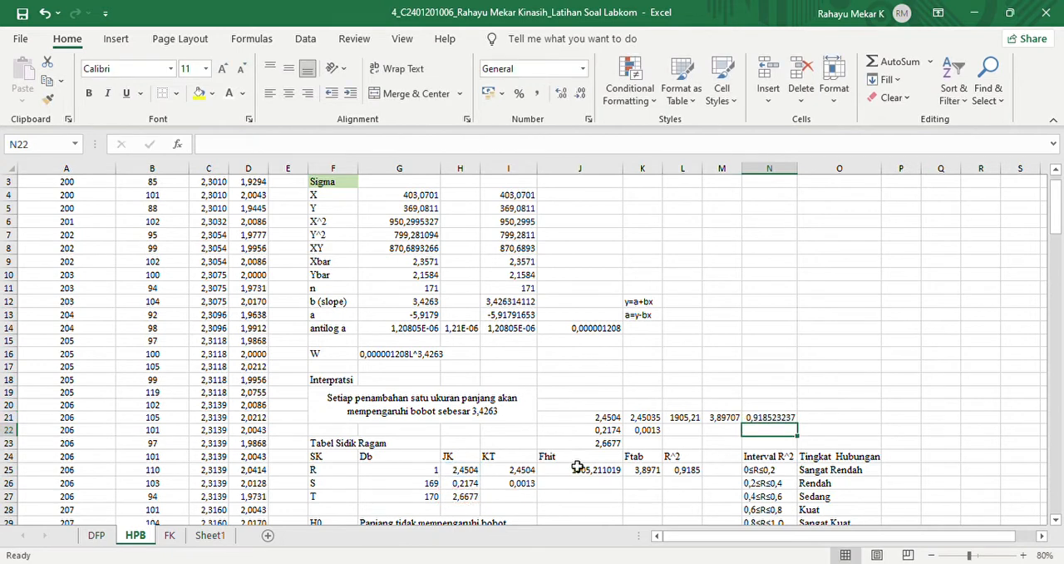
- Display the R^2 value in N21 and the Ftab value in M21 with four decimal places
{"action": "left_click", "coordinate": [782, 420]}
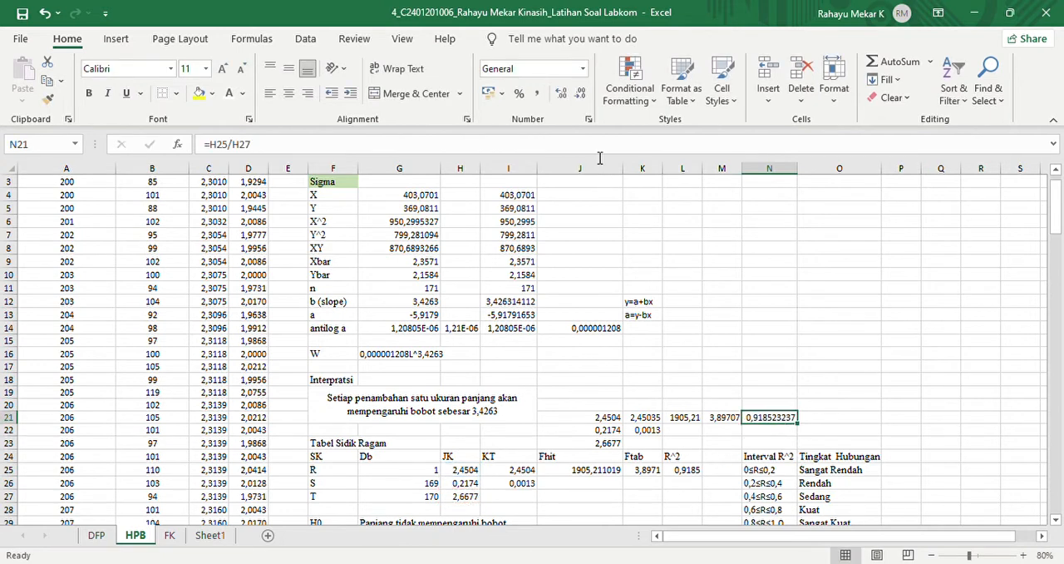
{"action": "left_click", "coordinate": [582, 101]}
{"action": "left_click", "coordinate": [582, 102]}
{"action": "left_click", "coordinate": [582, 102]}
{"action": "left_click", "coordinate": [582, 102]}
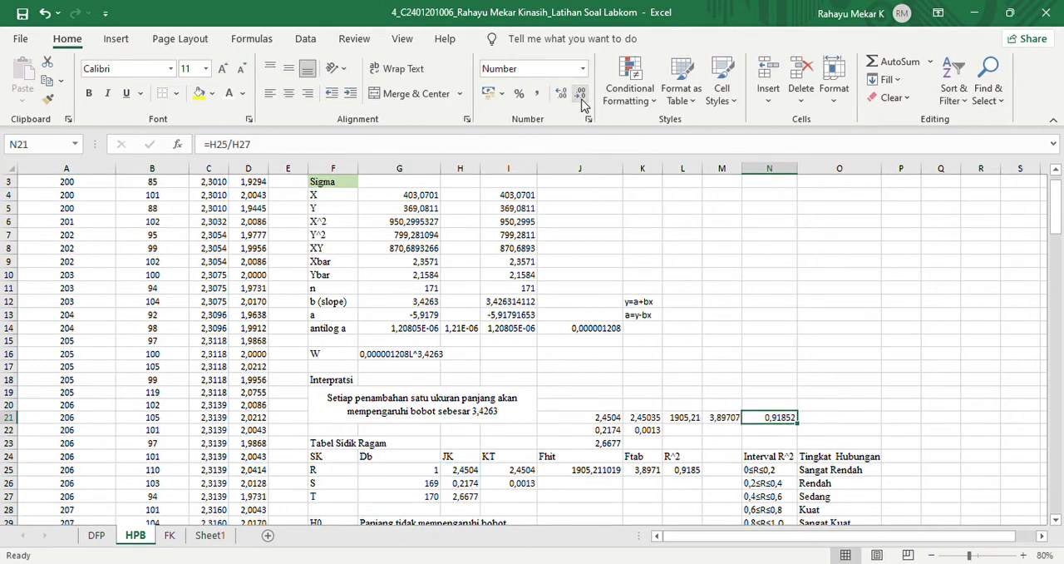
{"action": "left_click", "coordinate": [713, 423]}
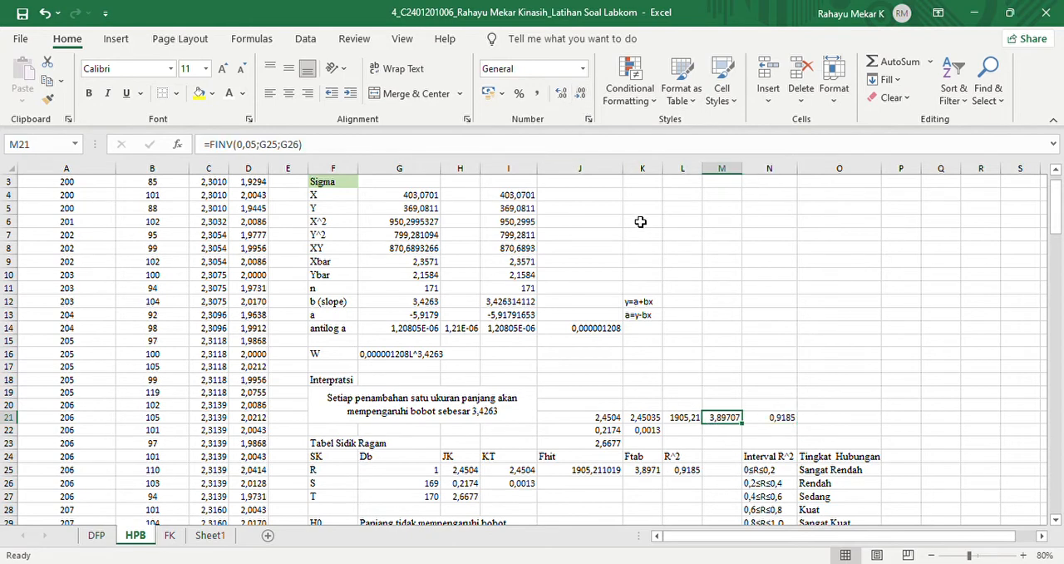
{"action": "left_click", "coordinate": [580, 93]}
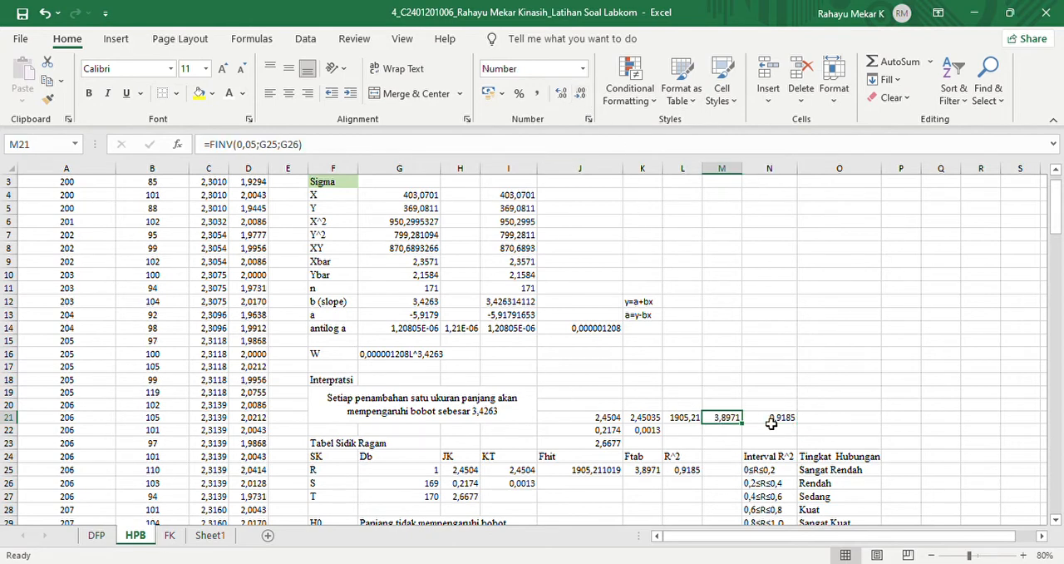
- Compare the recalculated values in J21:N23 with the Tabel Sidik Ragam, and examine the R^2 intervals, relationship levels, H0 and Ftab
{"action": "left_click_drag", "start_coordinate": [584, 418], "coordinate": [785, 449]}
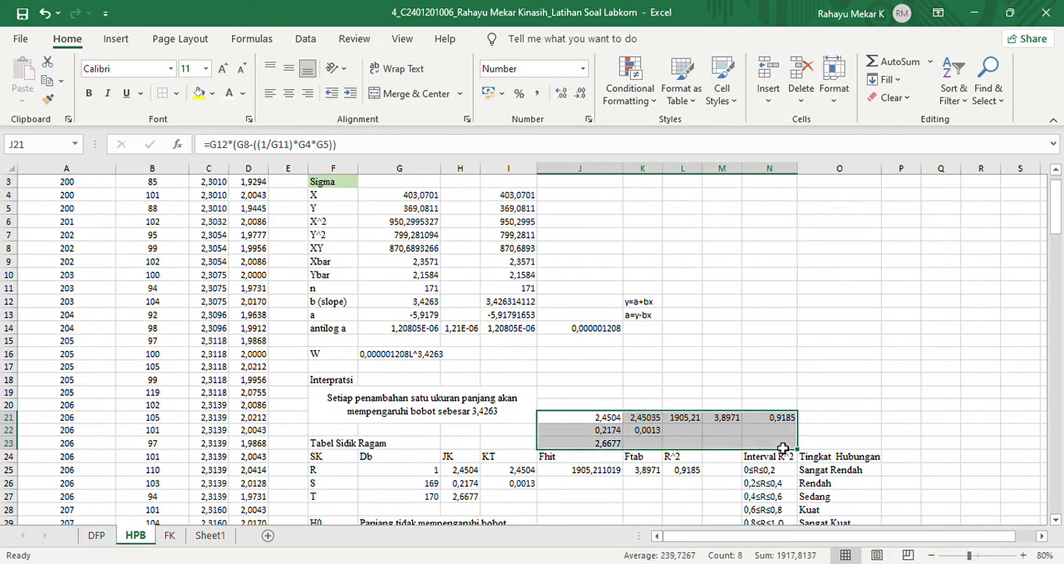
{"action": "left_click", "coordinate": [465, 472]}
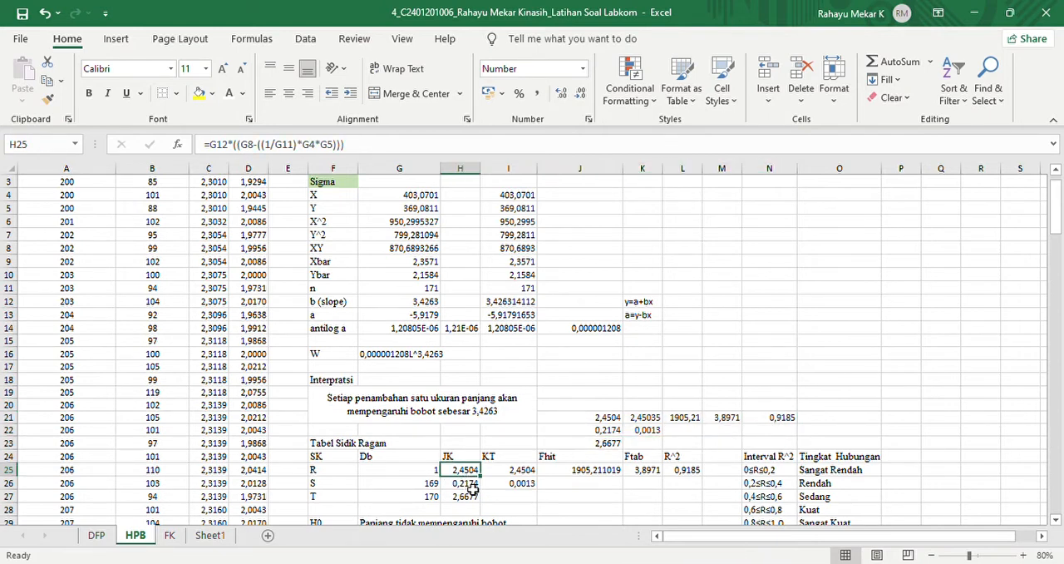
{"action": "left_click", "coordinate": [470, 486]}
{"action": "left_click", "coordinate": [470, 499]}
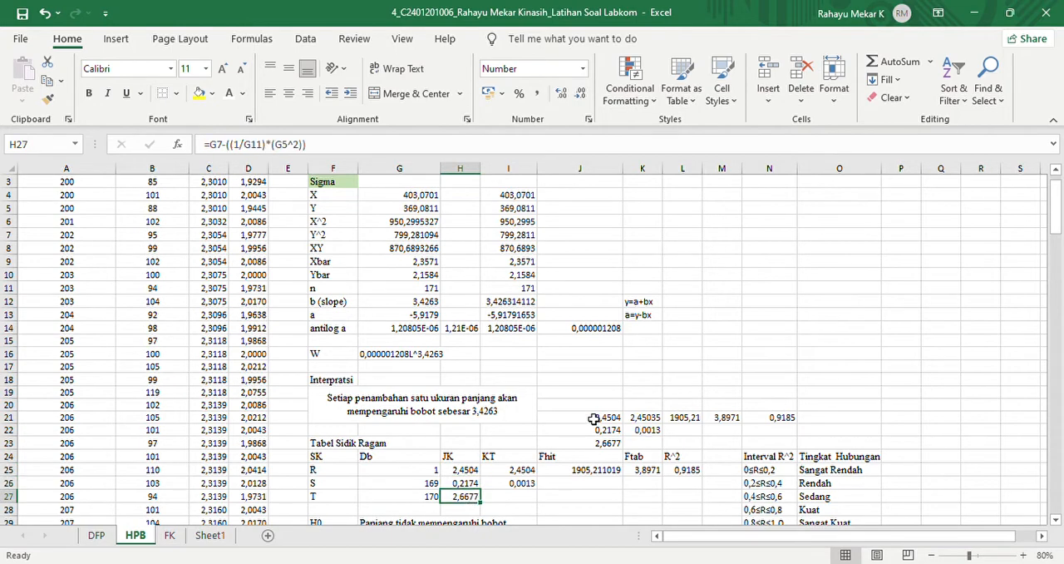
{"action": "left_click_drag", "start_coordinate": [594, 418], "coordinate": [832, 449]}
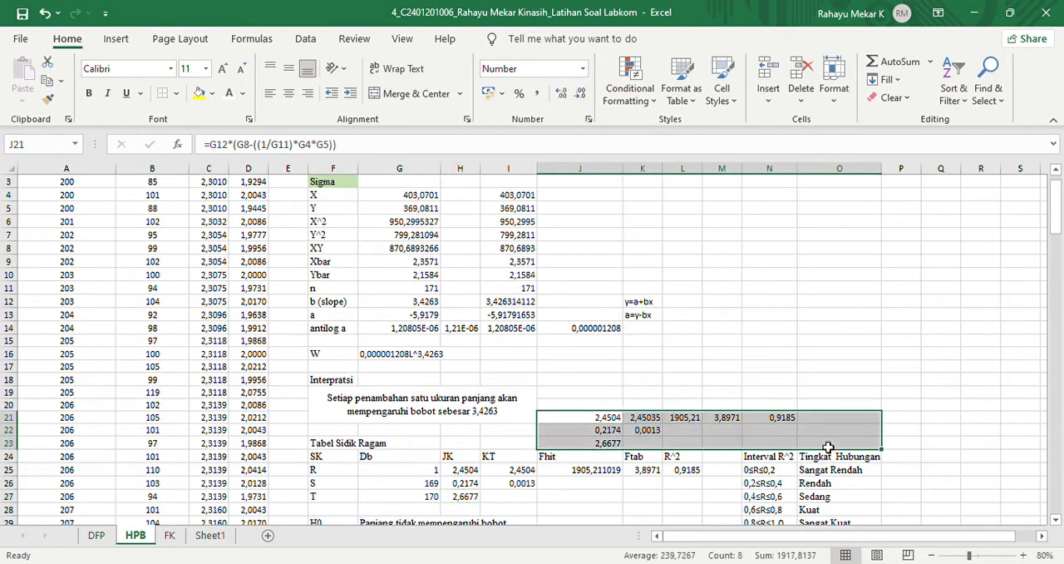
{"action": "left_click", "coordinate": [934, 462]}
{"action": "left_click_drag", "start_coordinate": [1057, 212], "coordinate": [1060, 241]}
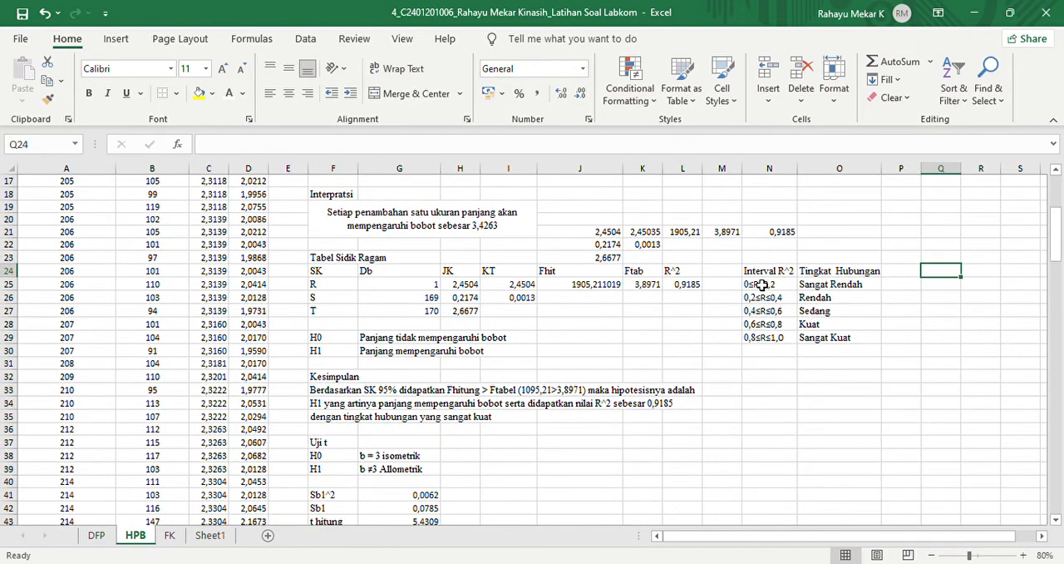
{"action": "left_click_drag", "start_coordinate": [763, 287], "coordinate": [766, 341]}
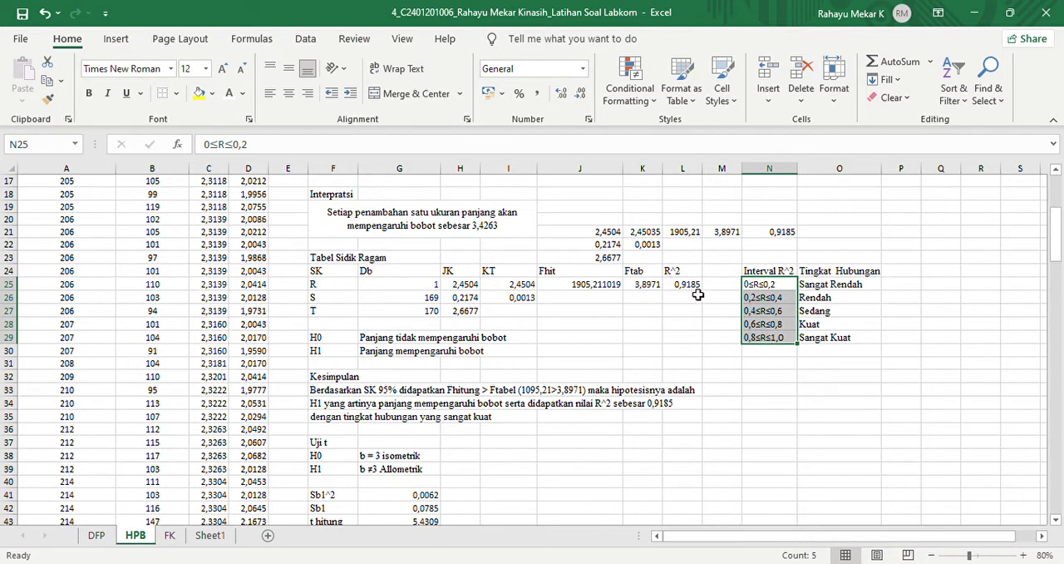
{"action": "left_click", "coordinate": [766, 343]}
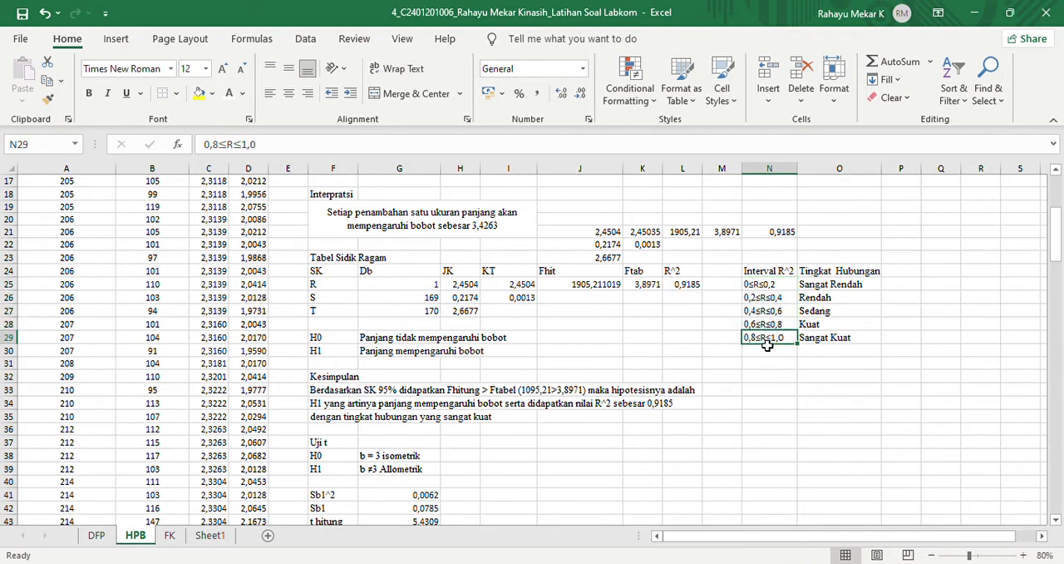
{"action": "left_click", "coordinate": [822, 344]}
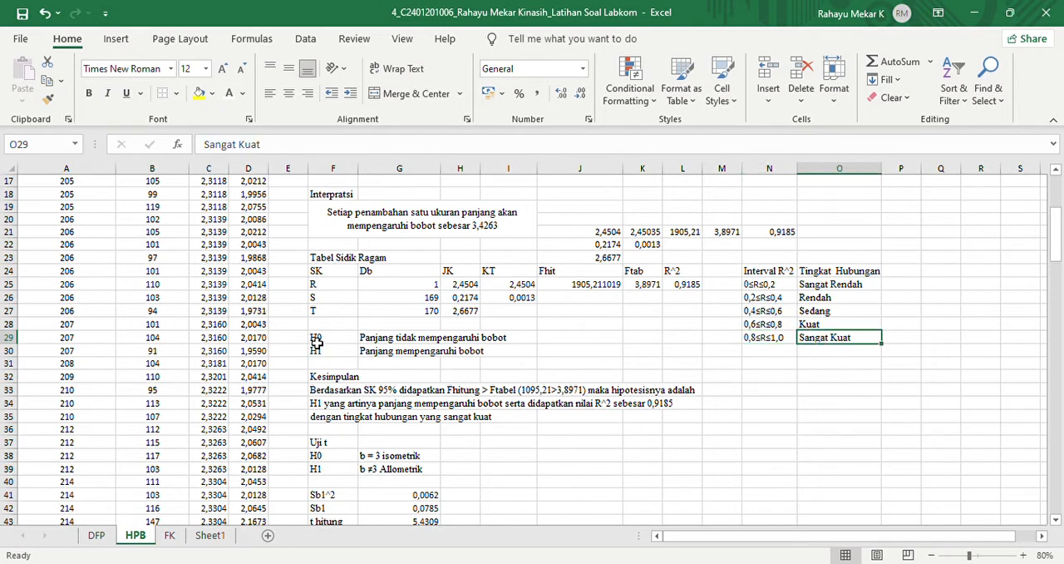
{"action": "mouse_move", "coordinate": [317, 342]}
{"action": "left_mouse_down"}
{"action": "mouse_move", "coordinate": [325, 354]}
{"action": "mouse_move", "coordinate": [323, 342]}
{"action": "left_mouse_up"}
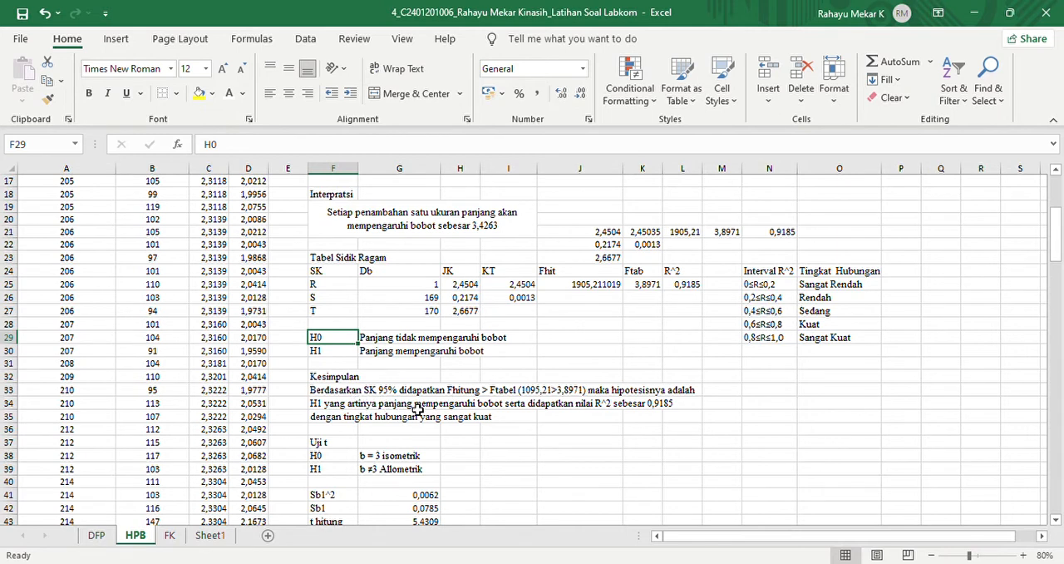
{"action": "left_click", "coordinate": [644, 287]}
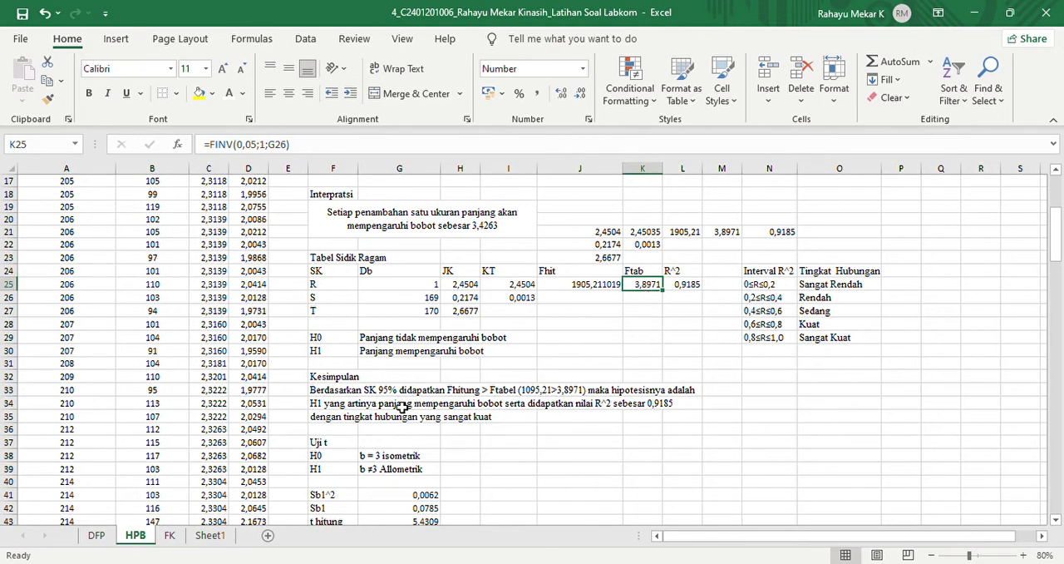
- Correct the Fhitung value in the conclusion sentence in cell F33 to 1905,21
{"action": "left_click", "coordinate": [340, 391]}
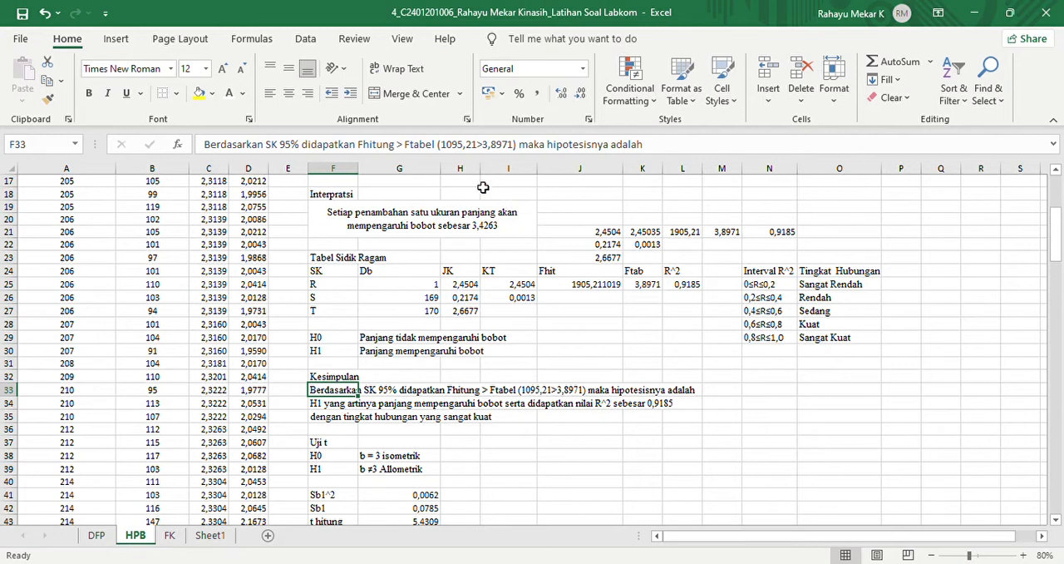
{"action": "left_click", "coordinate": [465, 154]}
{"action": "key", "text": "BackSpace"}
{"action": "key", "text": "BackSpace"}
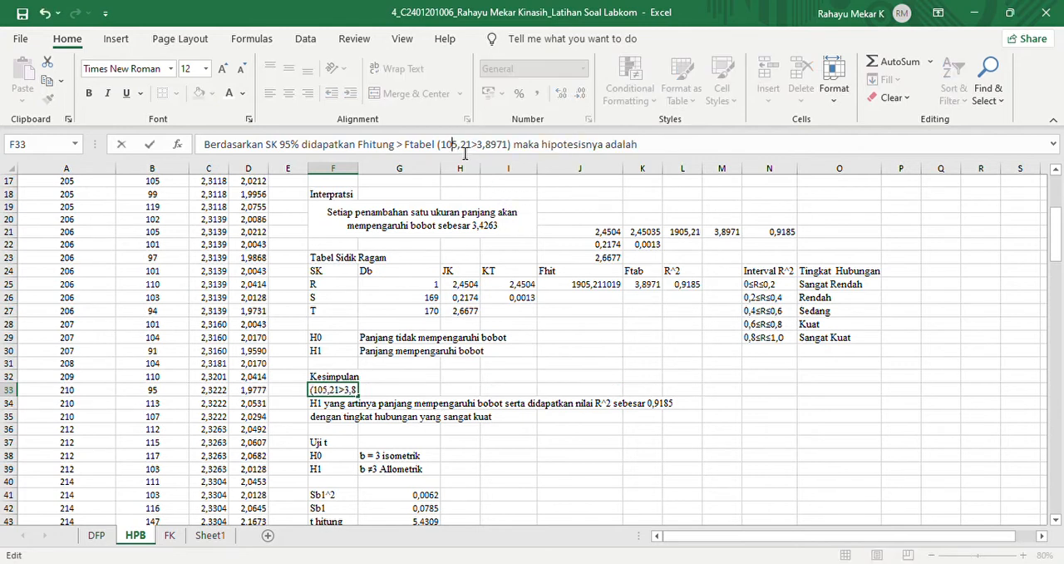
{"action": "type", "text": "90"}
{"action": "key", "text": "Return"}
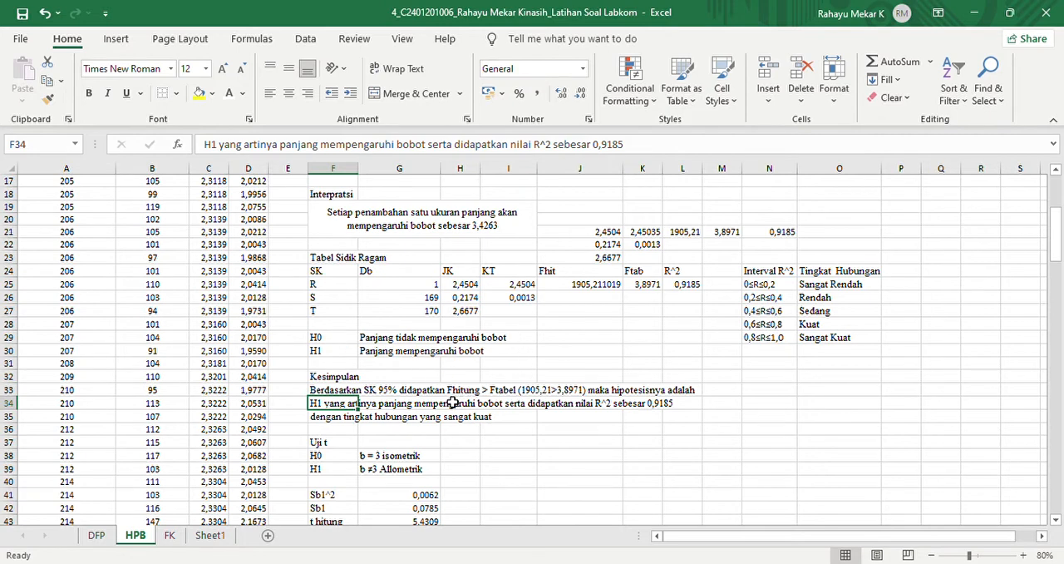
- Review the H1 hypothesis, the conclusion line in F34 and the Sangat Kuat relationship level
{"action": "left_click", "coordinate": [338, 353]}
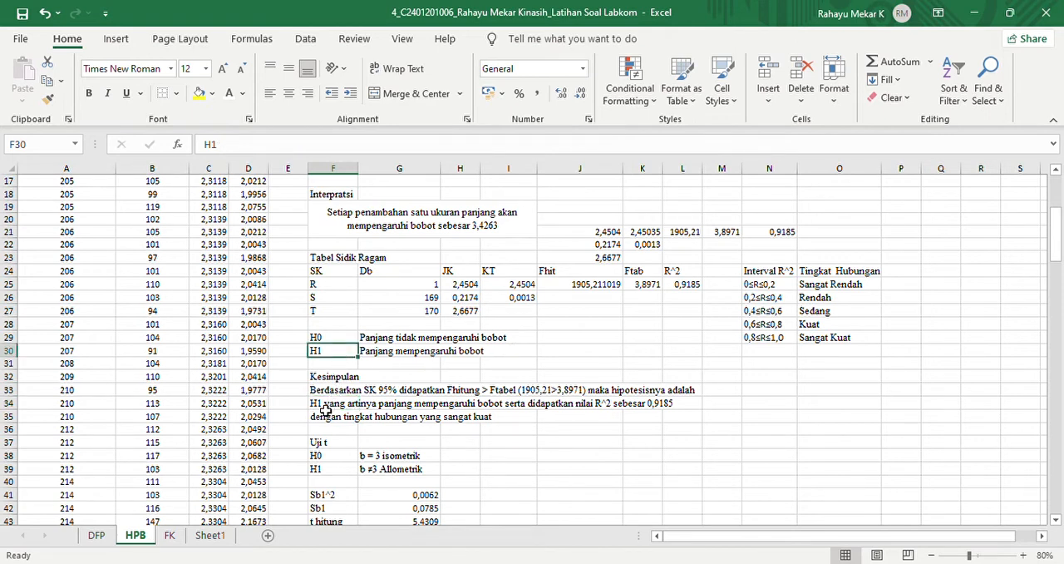
{"action": "left_click", "coordinate": [326, 406]}
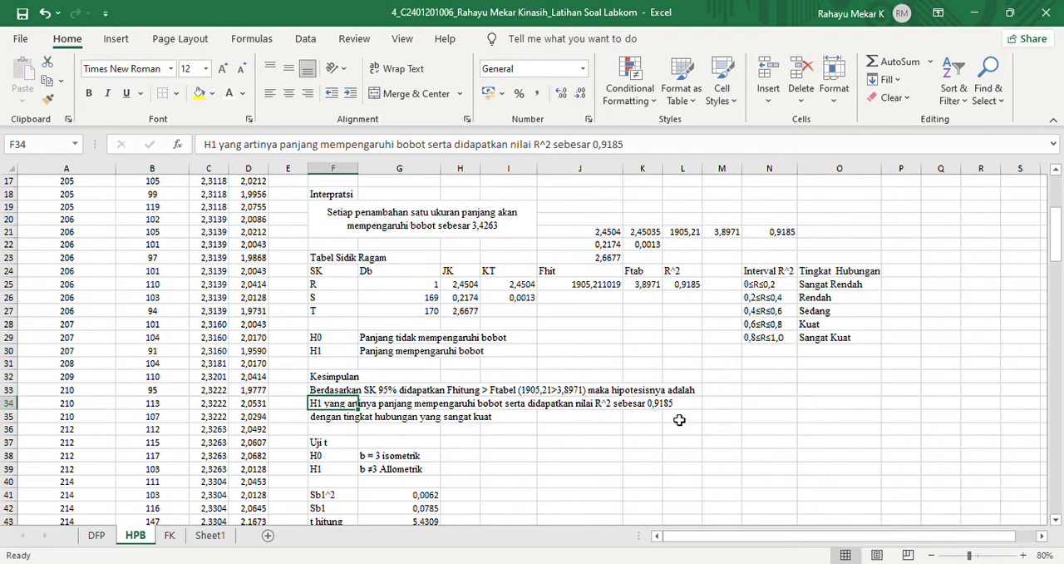
{"action": "left_click", "coordinate": [826, 338]}
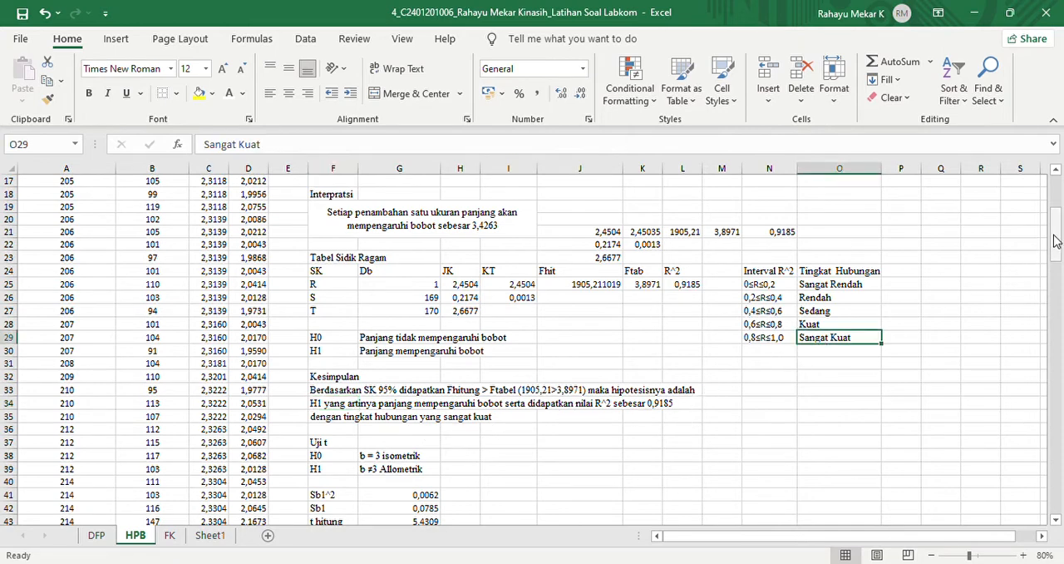
- Calculate Sb1^2 in H41 with the formula =I26/(G6-((1/G11)*(G4^2))) and display the result with four decimal places
{"action": "left_click_drag", "start_coordinate": [1056, 241], "coordinate": [1055, 272]}
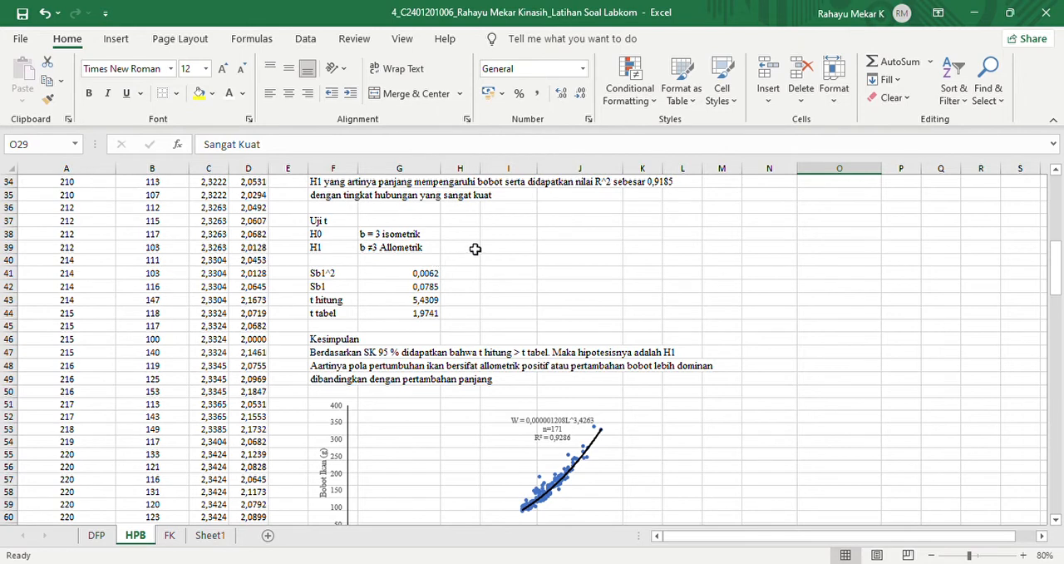
{"action": "left_click", "coordinate": [318, 277]}
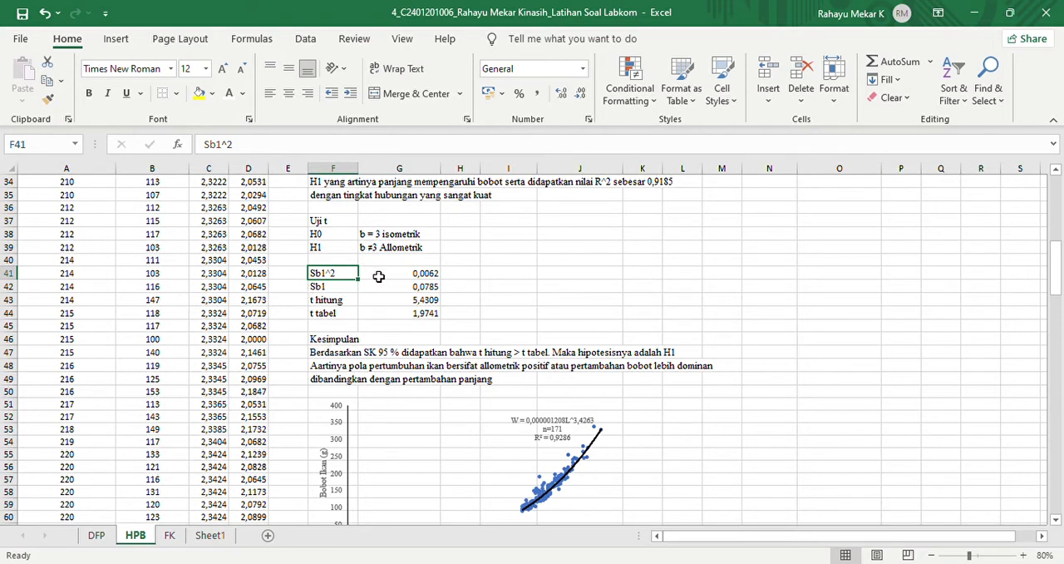
{"action": "left_click", "coordinate": [477, 279]}
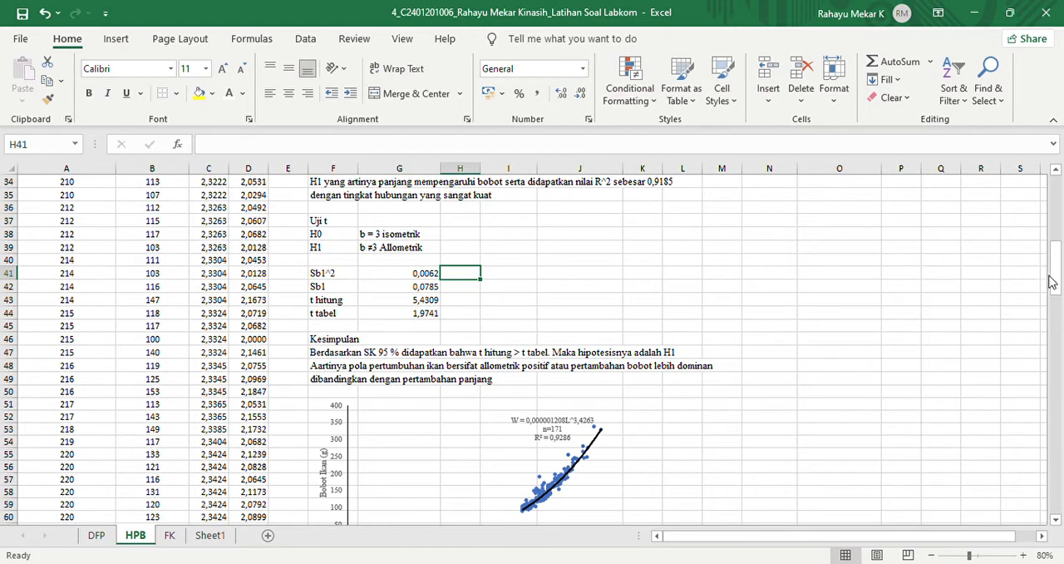
{"action": "type", "text": "="}
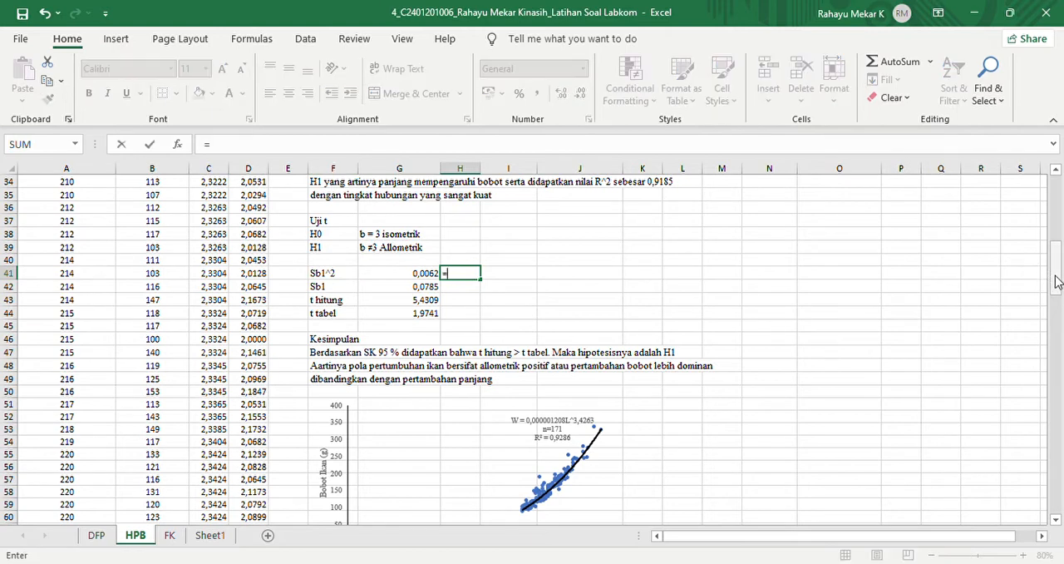
{"action": "left_click_drag", "start_coordinate": [1051, 283], "coordinate": [1050, 256]}
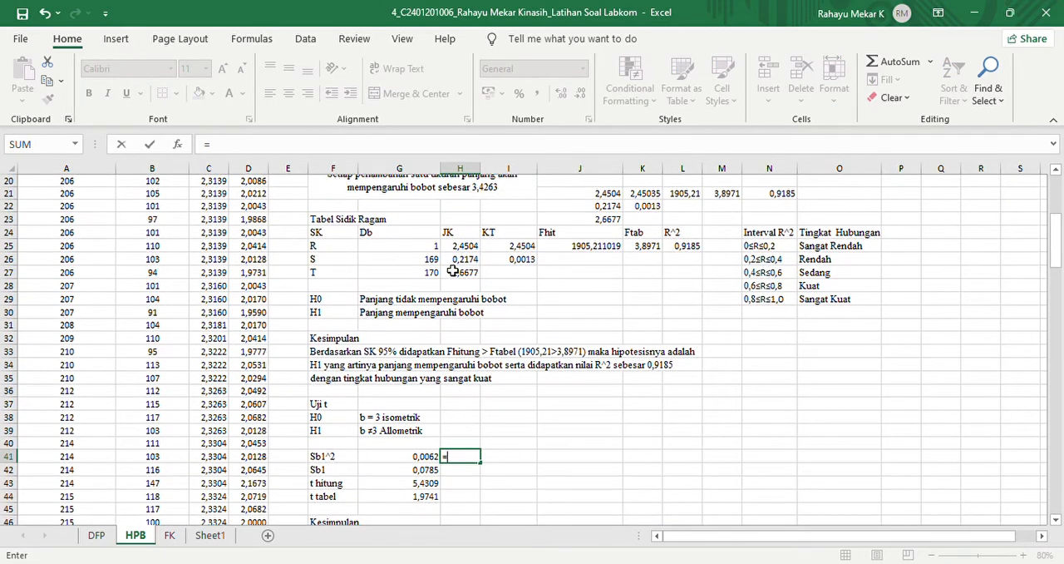
{"action": "left_click", "coordinate": [504, 263]}
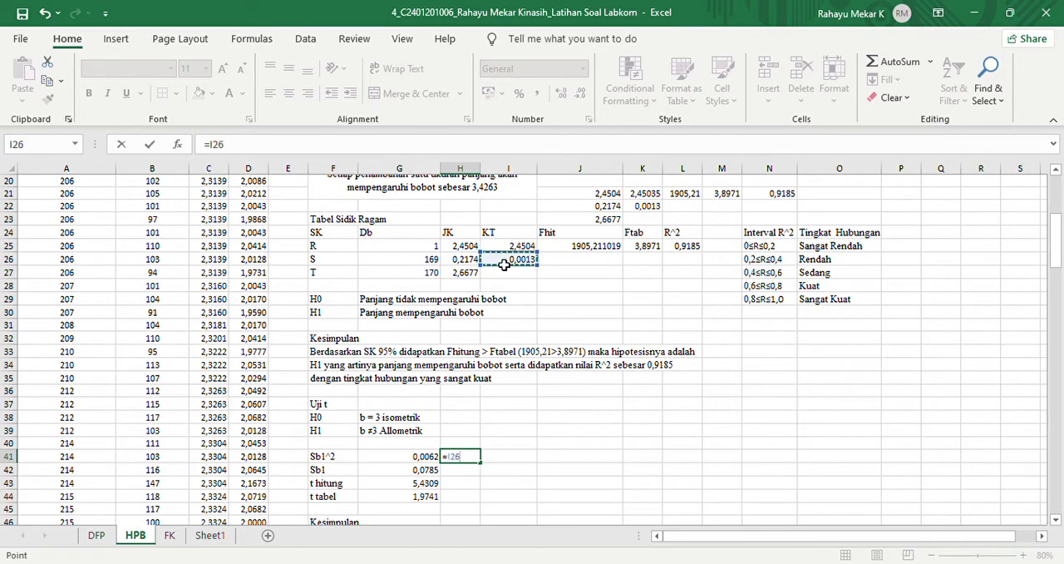
{"action": "type", "text": "/"}
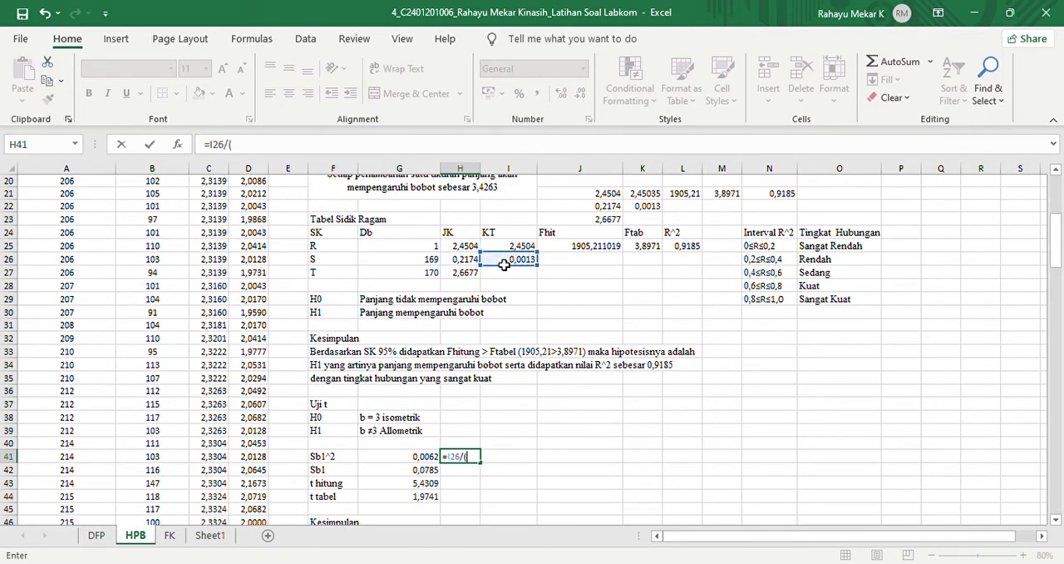
{"action": "type", "text": "("}
{"action": "left_click_drag", "start_coordinate": [1058, 268], "coordinate": [1057, 234]}
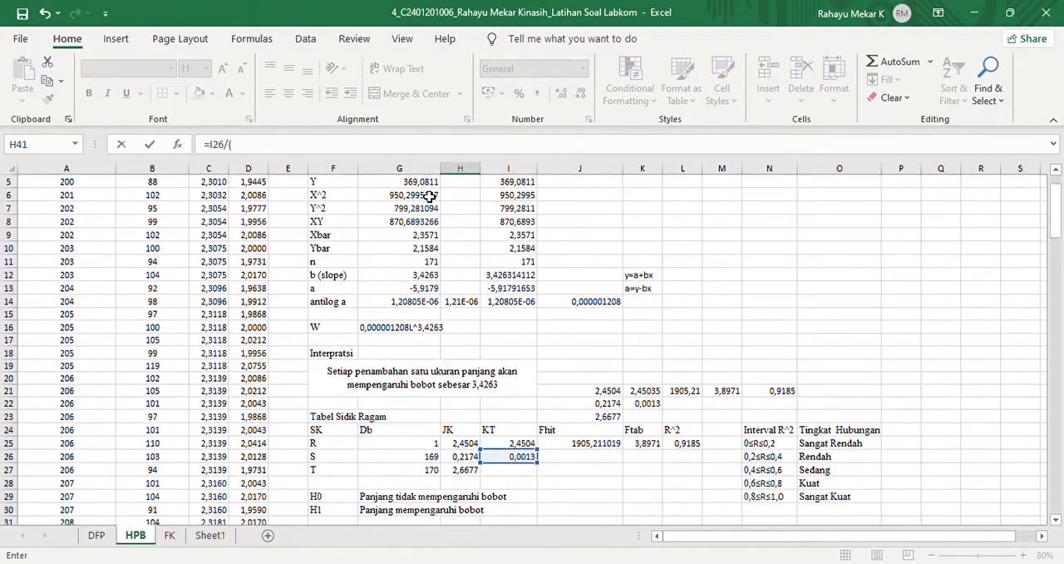
{"action": "left_click", "coordinate": [430, 196]}
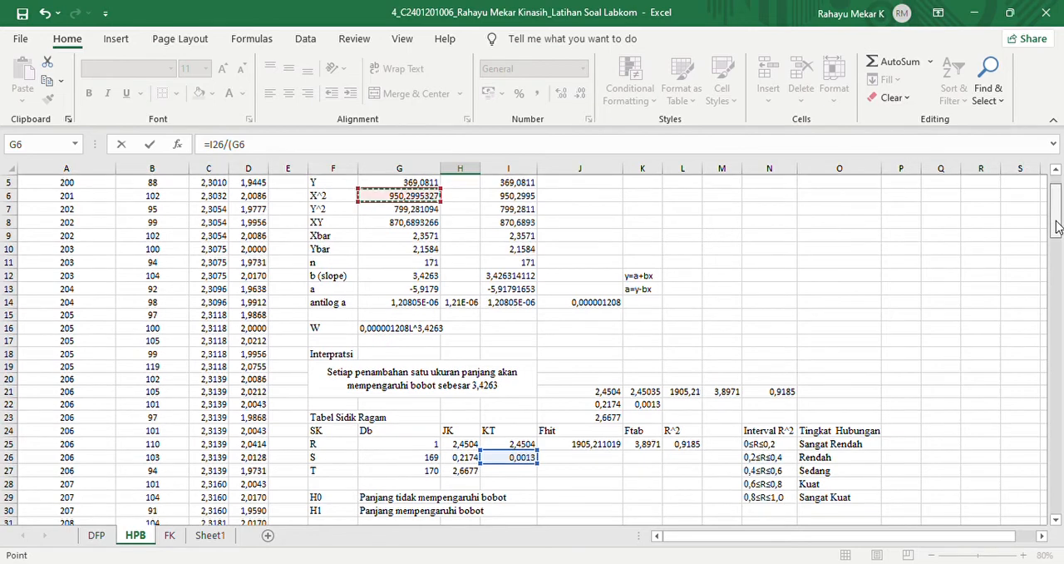
{"action": "left_click_drag", "start_coordinate": [1058, 226], "coordinate": [1060, 262]}
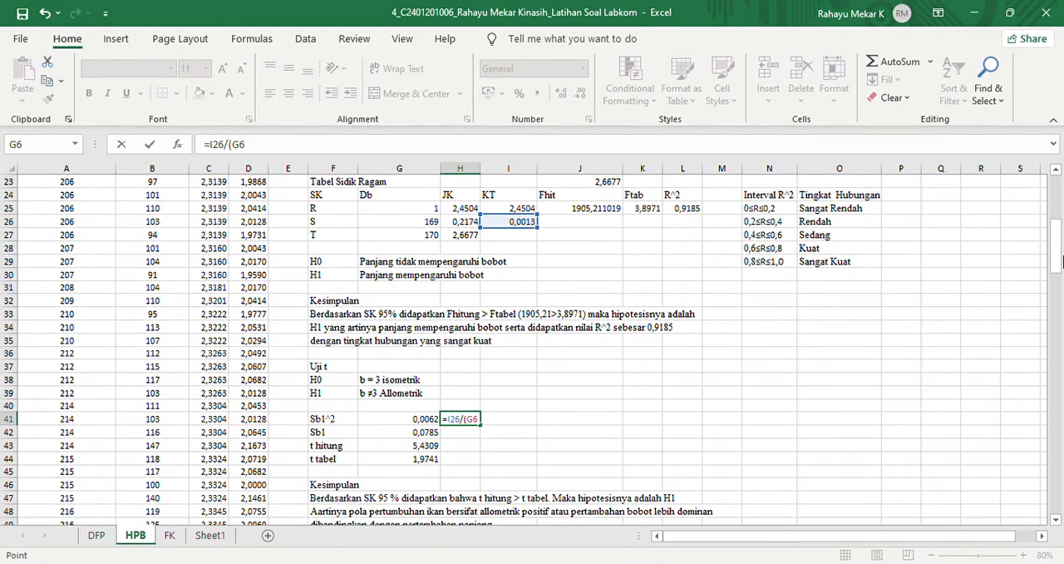
{"action": "type", "text": "-((1/"}
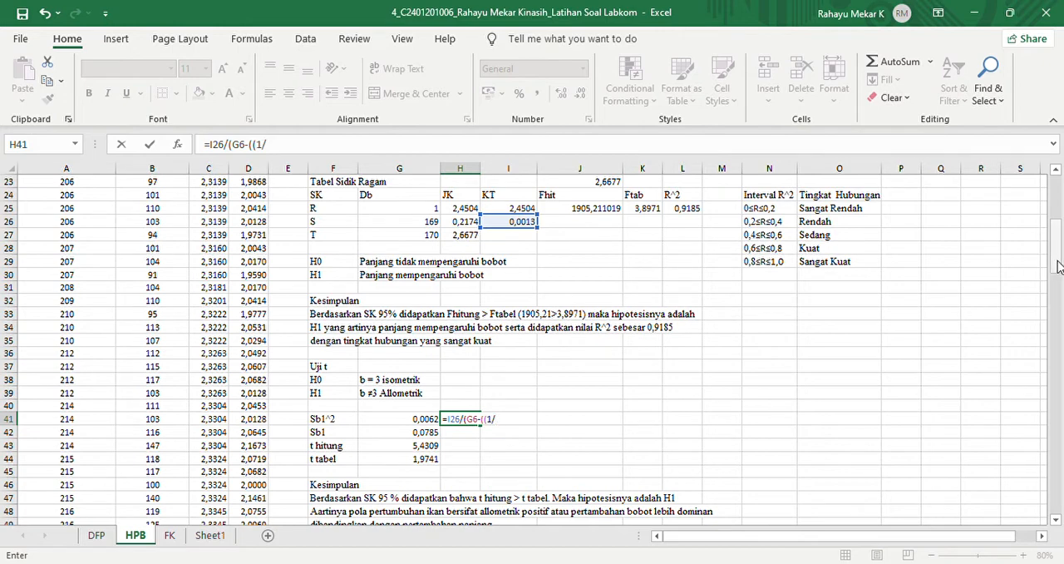
{"action": "left_click_drag", "start_coordinate": [1058, 267], "coordinate": [1059, 228]}
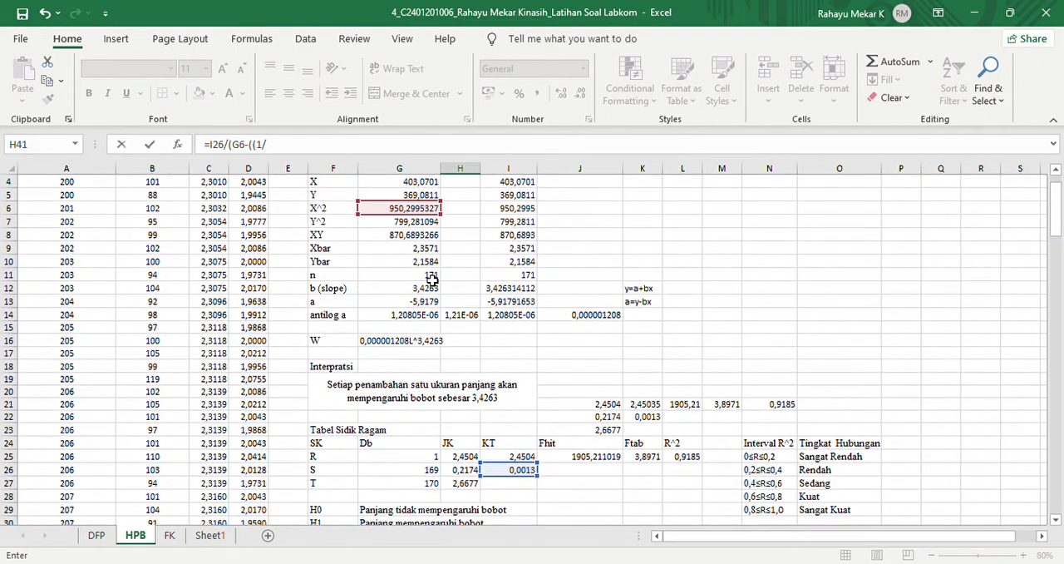
{"action": "left_click_drag", "start_coordinate": [432, 275], "coordinate": [111, 277]}
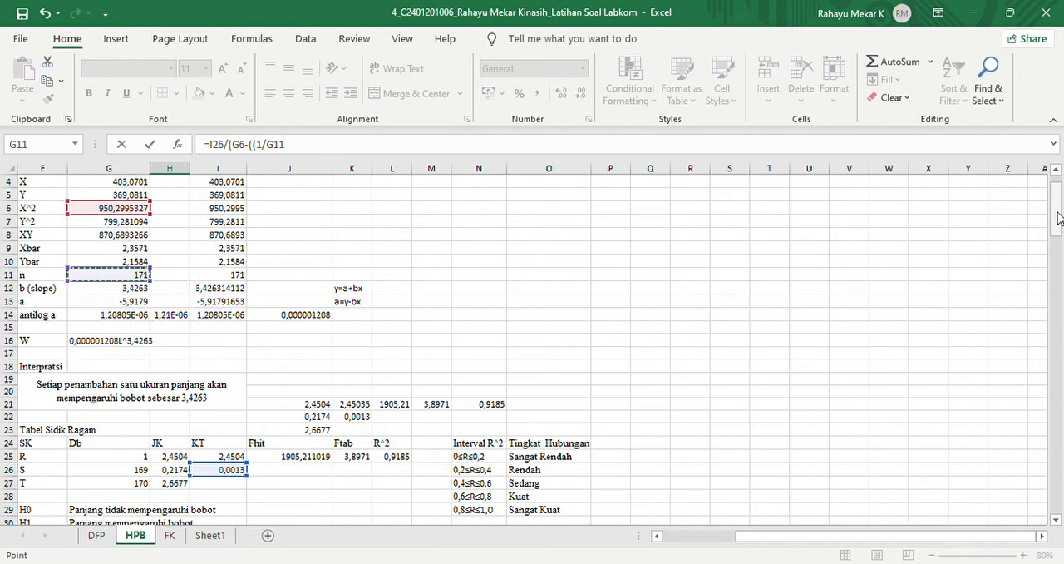
{"action": "left_click_drag", "start_coordinate": [1058, 215], "coordinate": [1058, 254]}
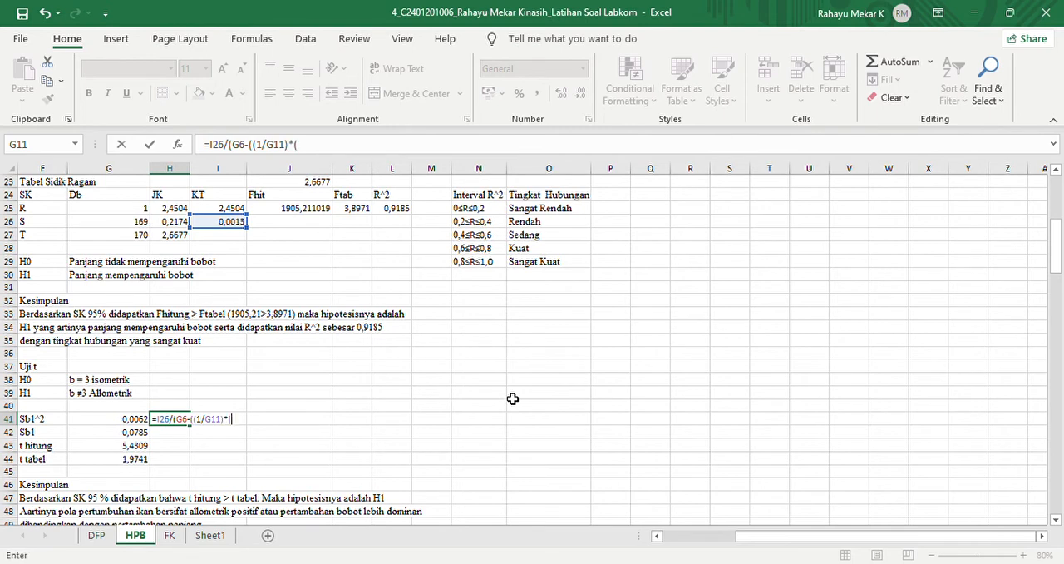
{"action": "left_click_drag", "start_coordinate": [1057, 268], "coordinate": [1060, 223]}
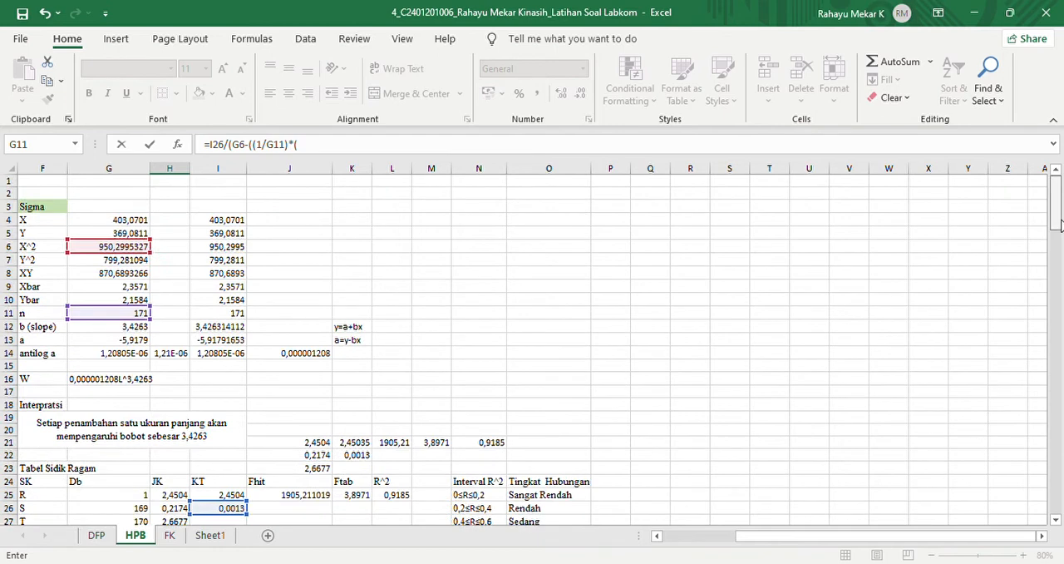
{"action": "left_click", "coordinate": [121, 221]}
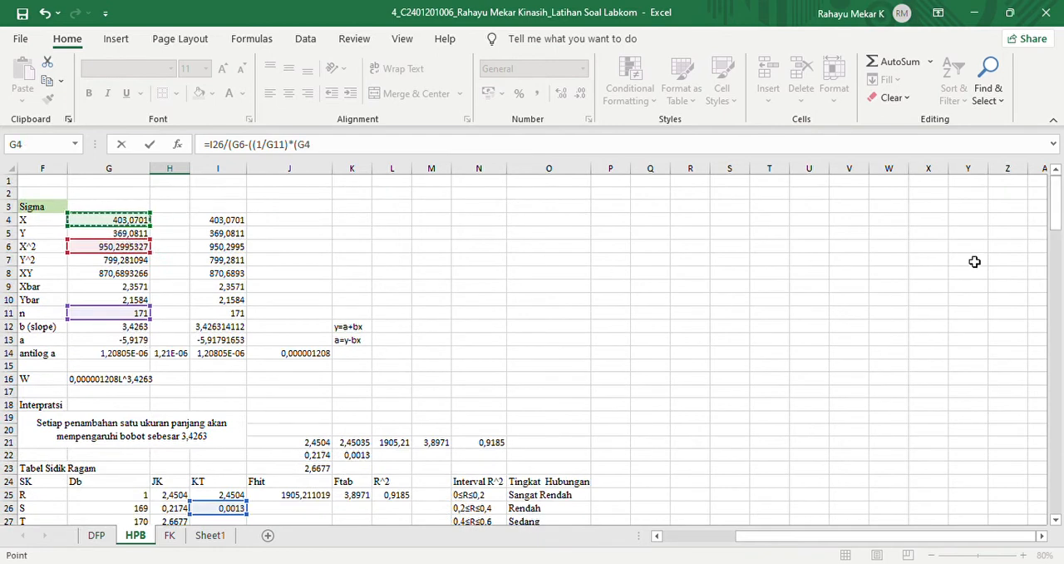
{"action": "type", "text": "^2"}
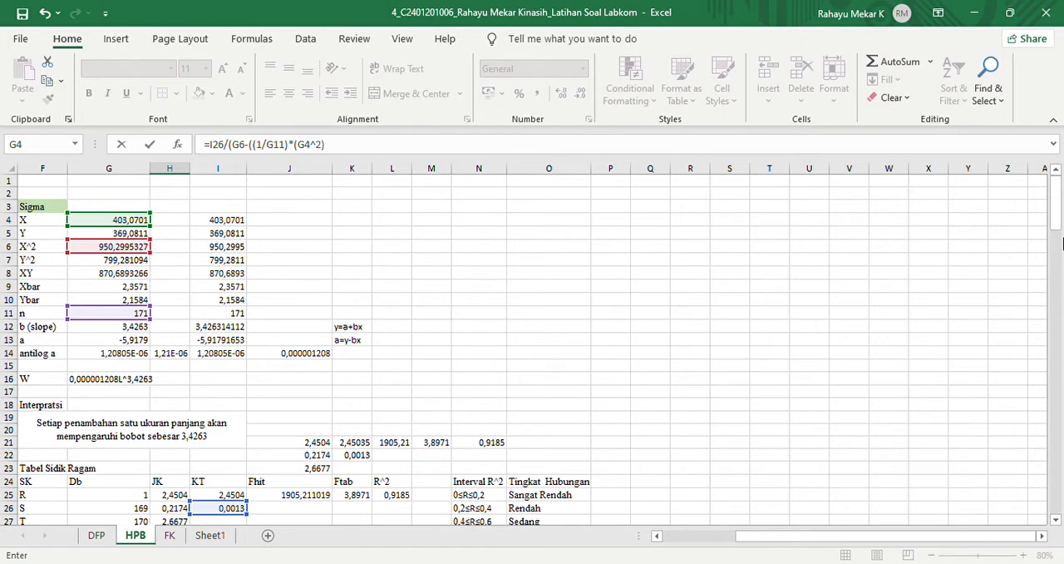
{"action": "left_click_drag", "start_coordinate": [1054, 195], "coordinate": [1061, 241]}
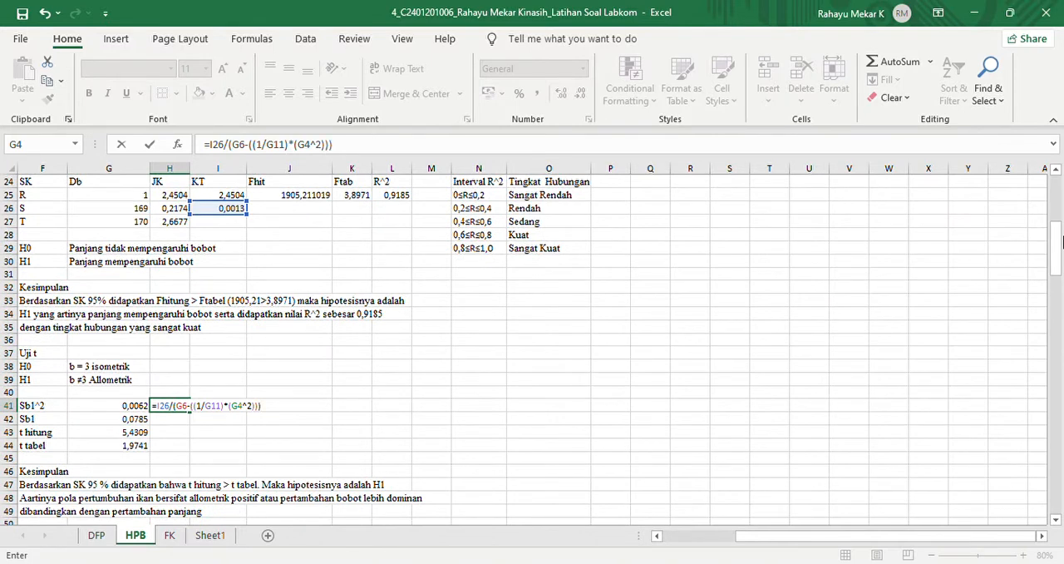
{"action": "key", "text": "Return"}
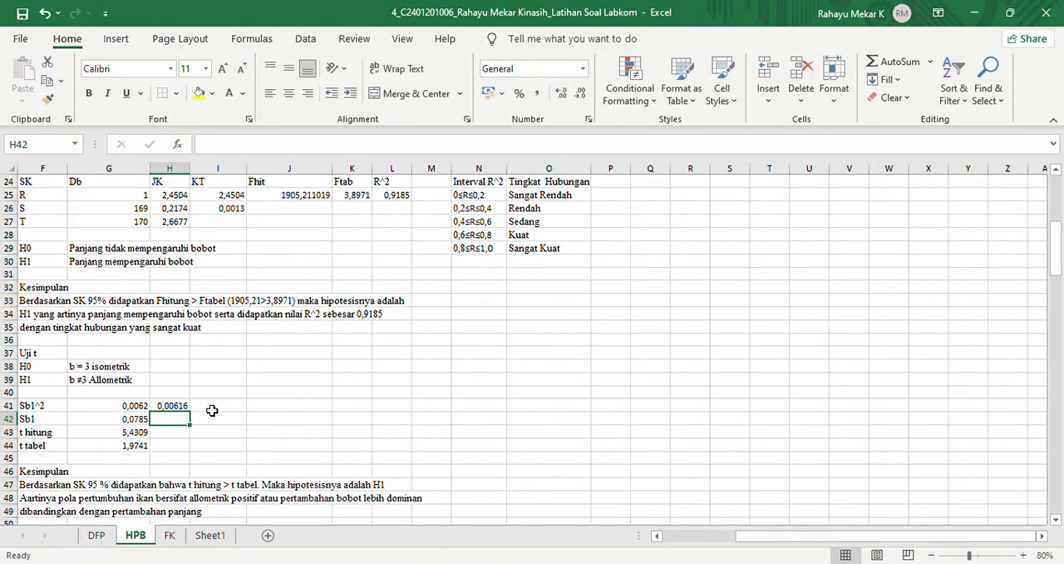
{"action": "left_click", "coordinate": [187, 408]}
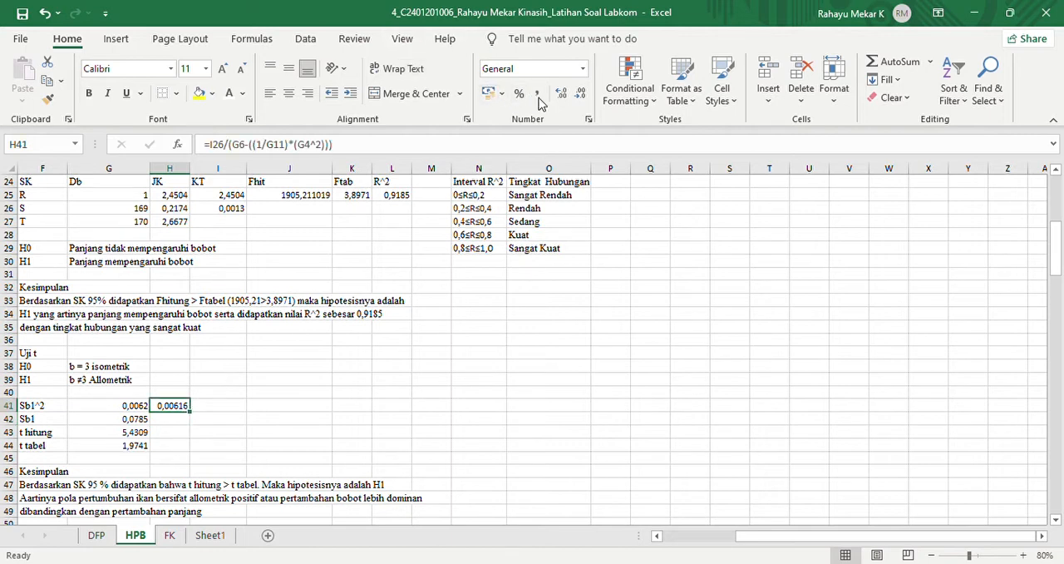
{"action": "left_click", "coordinate": [580, 93]}
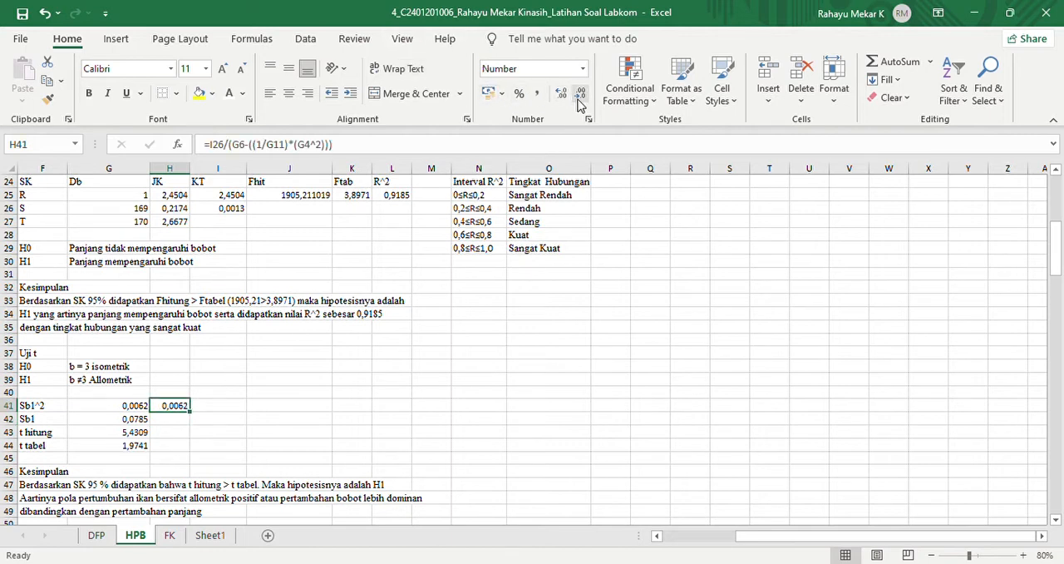
- Calculate Sb1 in H42 as the square root of the Sb1^2 value, using =SQRT(H41)
{"action": "left_click", "coordinate": [179, 422]}
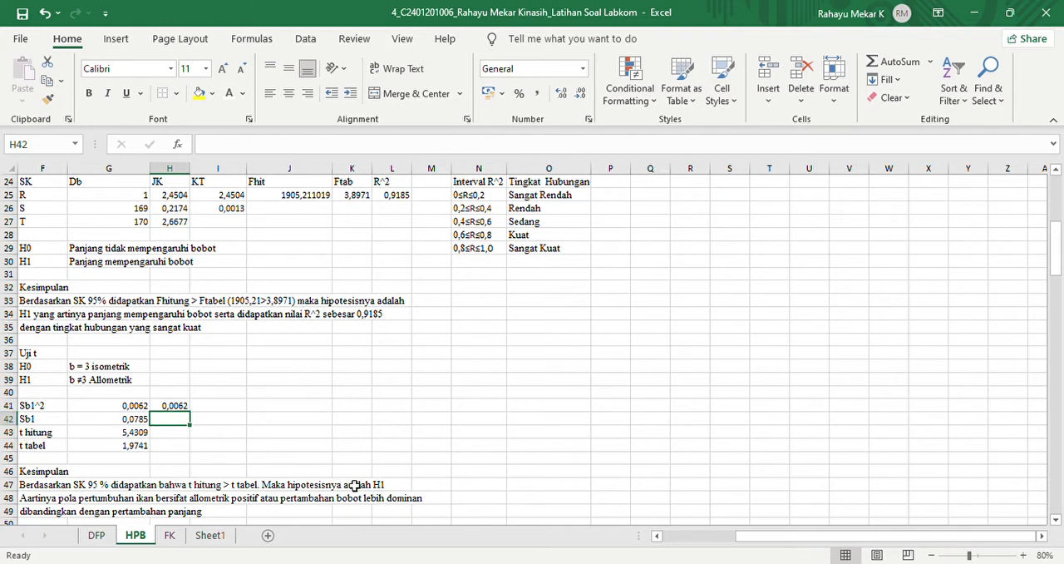
{"action": "type", "text": "="}
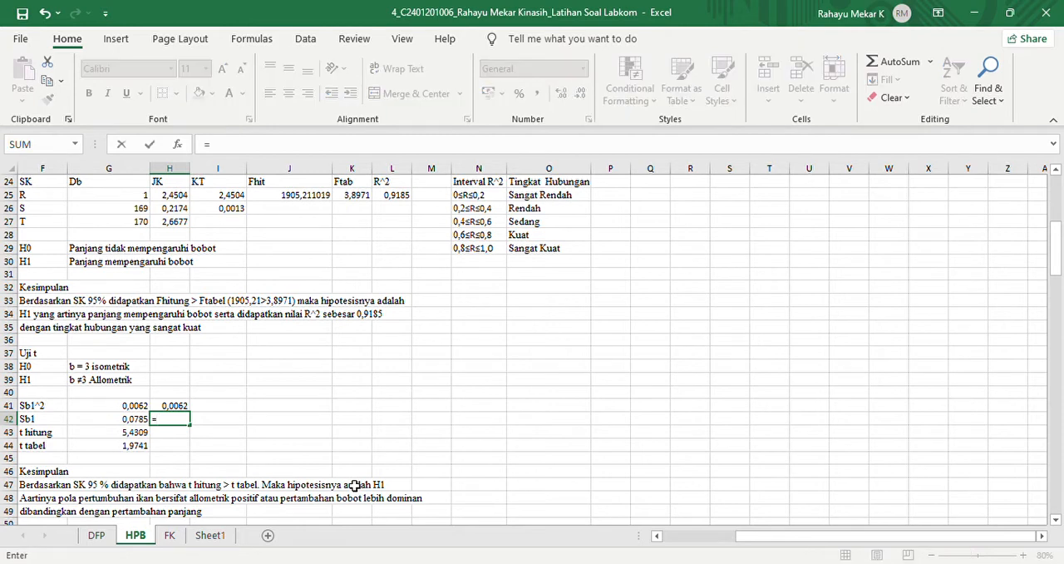
{"action": "type", "text": "sqrt("}
{"action": "left_click", "coordinate": [166, 409]}
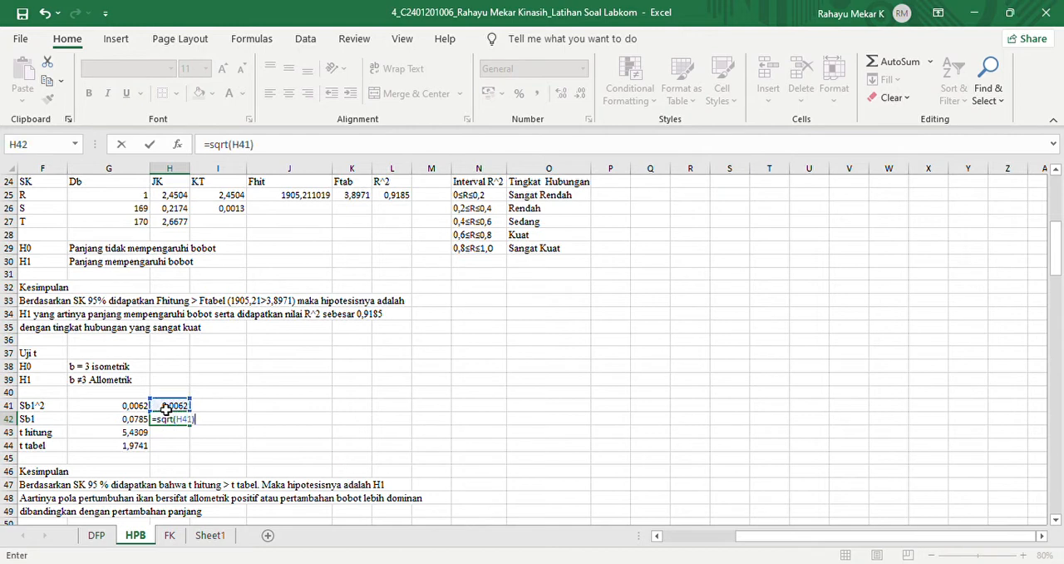
{"action": "key", "text": "Return"}
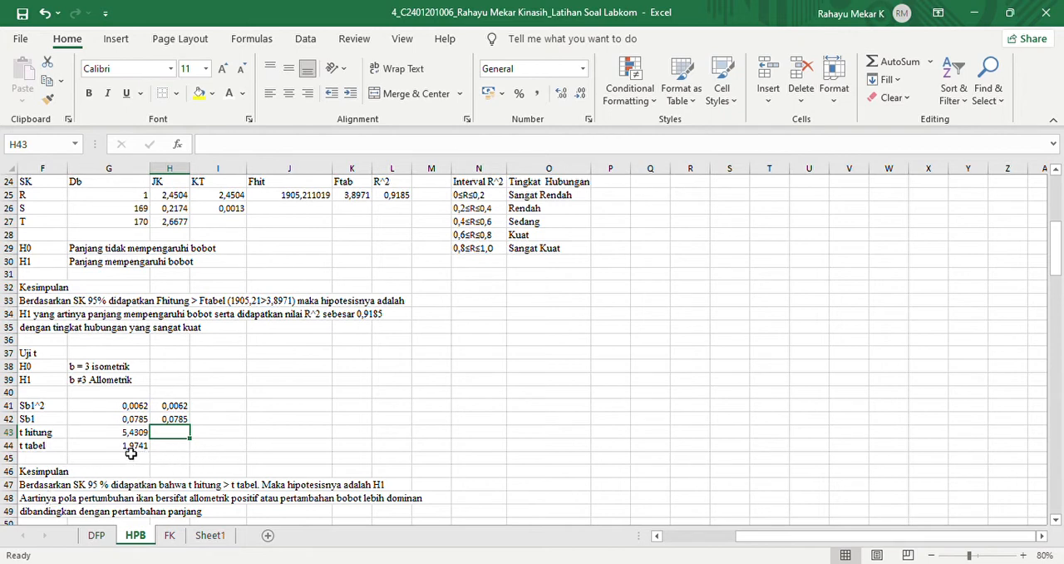
- Check the existing t hitung formula in G43 and calculate t hitung in H43 with =ABS((G12-3)/H42)
{"action": "left_click", "coordinate": [143, 437]}
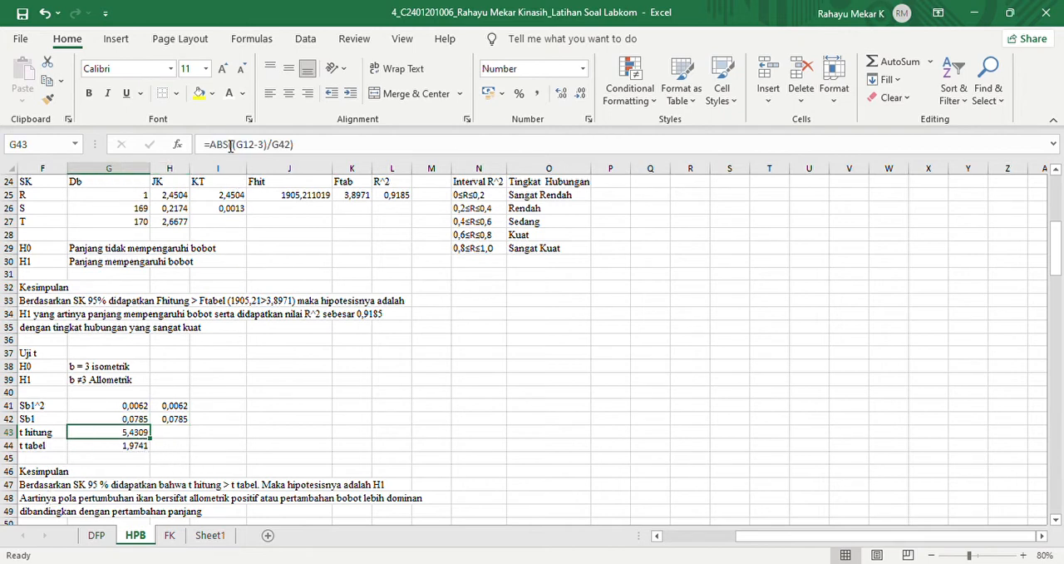
{"action": "left_click", "coordinate": [177, 437]}
{"action": "type", "text": "=abs(("}
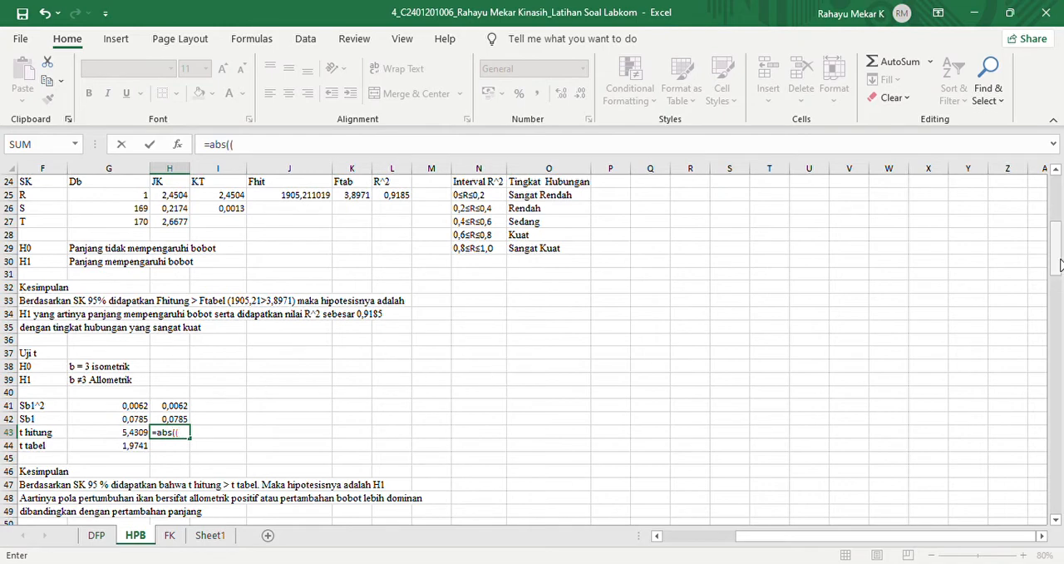
{"action": "scroll", "coordinate": [1060, 265], "scroll_direction": "up", "scroll_amount": 5}
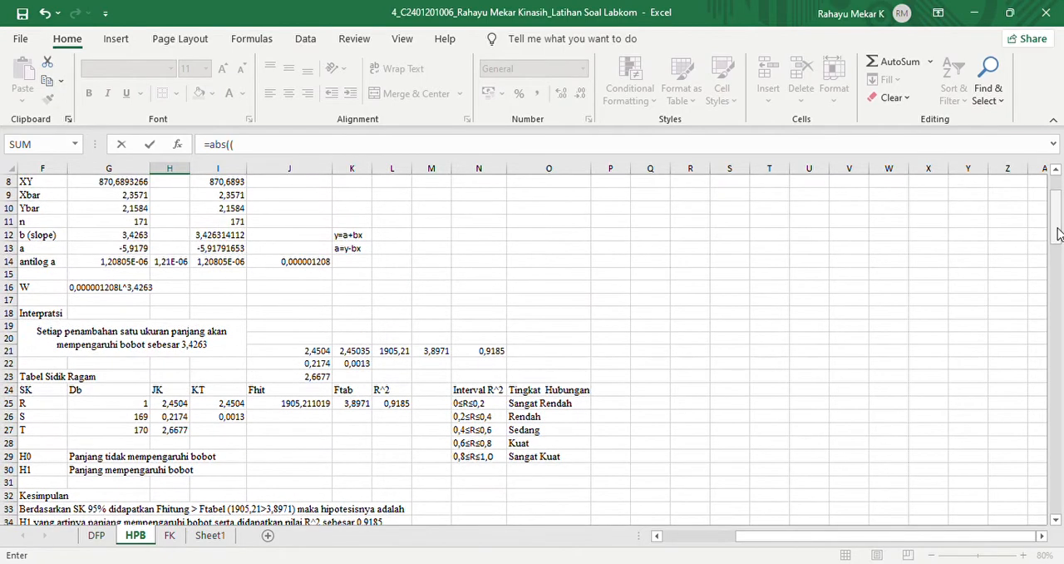
{"action": "left_click", "coordinate": [100, 239]}
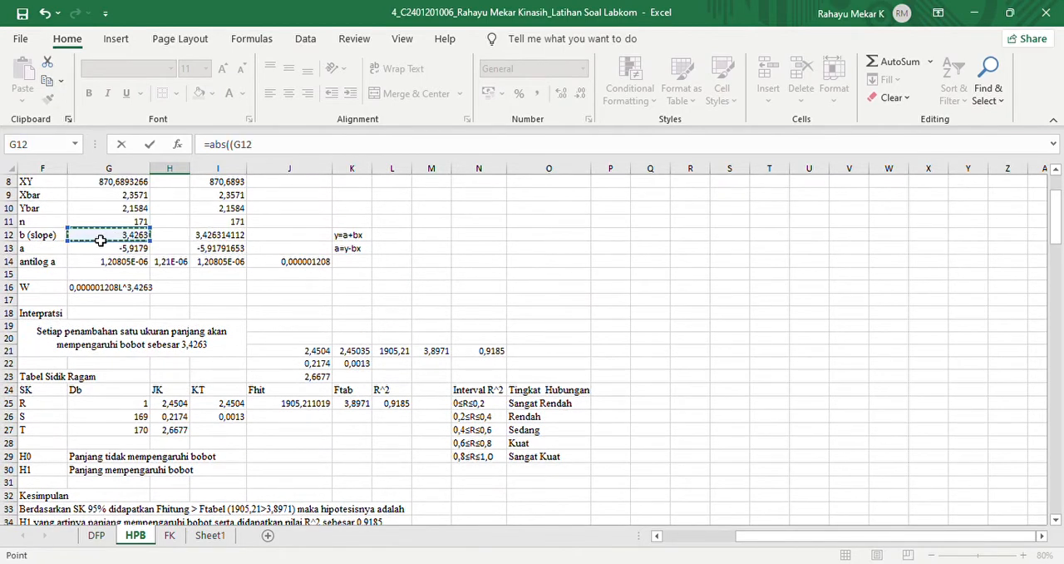
{"action": "type", "text": "-3"}
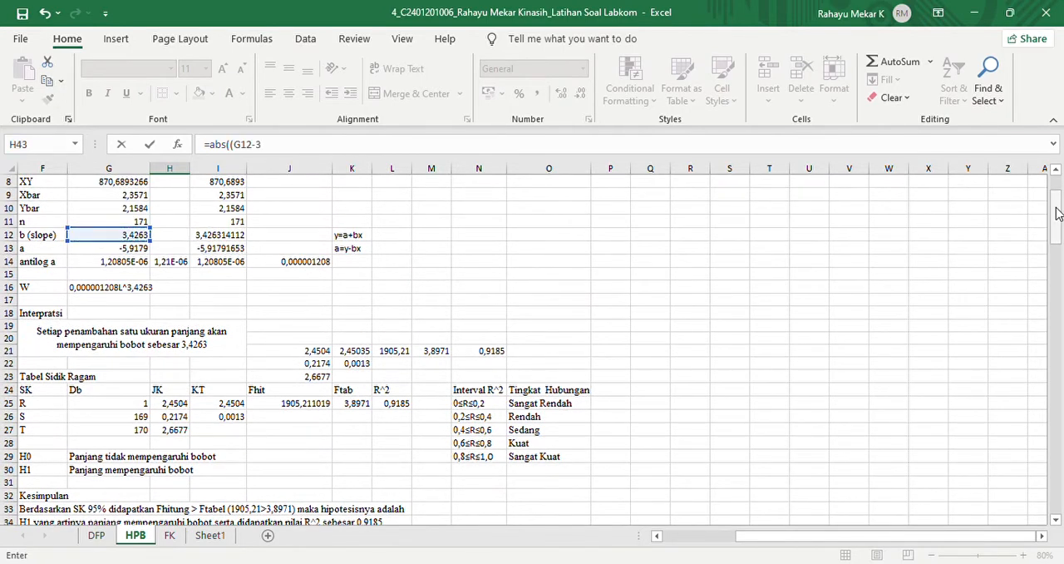
{"action": "left_click_drag", "start_coordinate": [1055, 212], "coordinate": [1057, 248]}
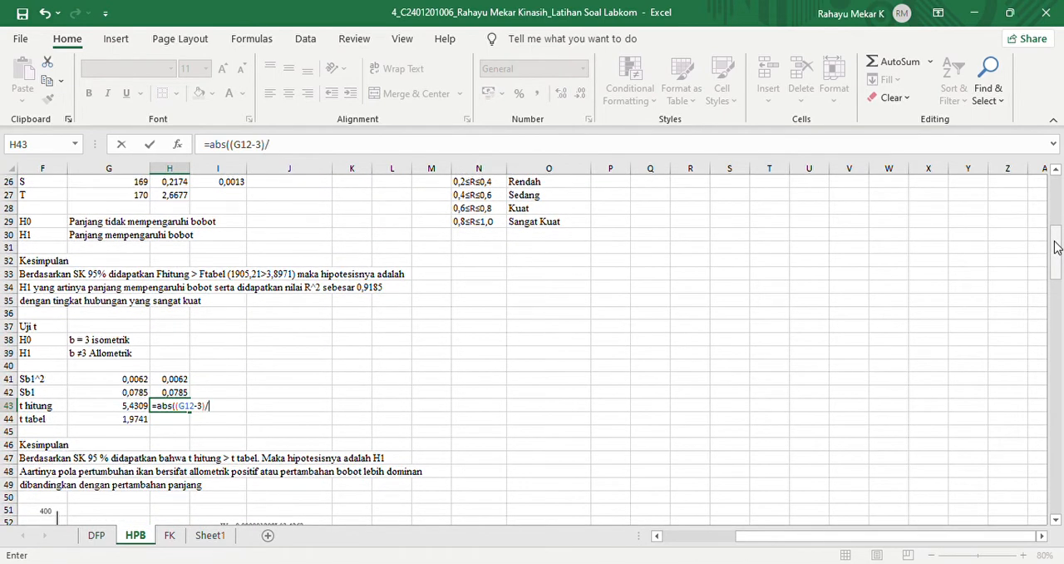
{"action": "type", "text": "3)/"}
{"action": "left_click", "coordinate": [185, 395]}
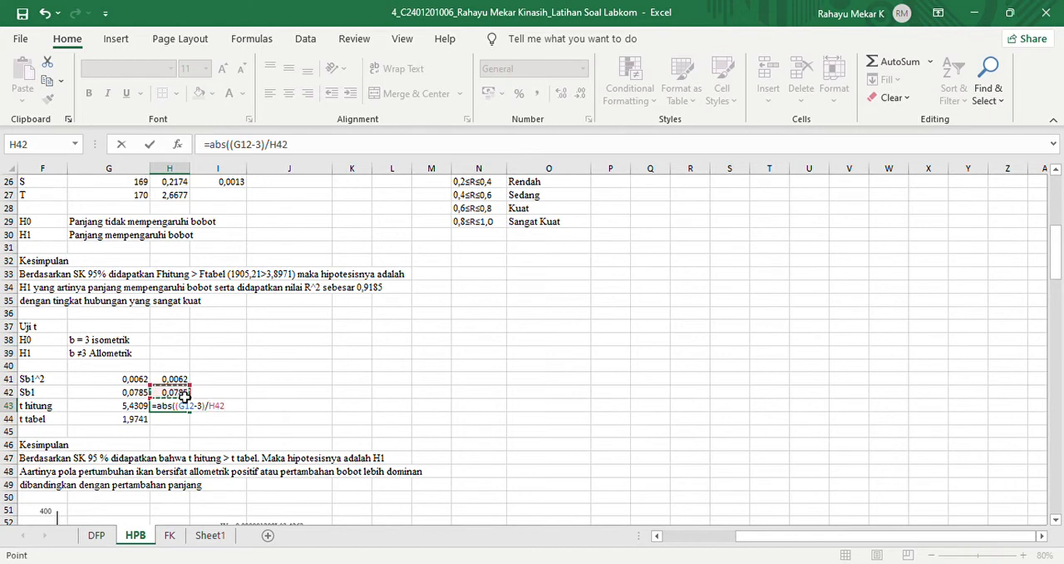
{"action": "type", "text": ")"}
{"action": "key", "text": "Return"}
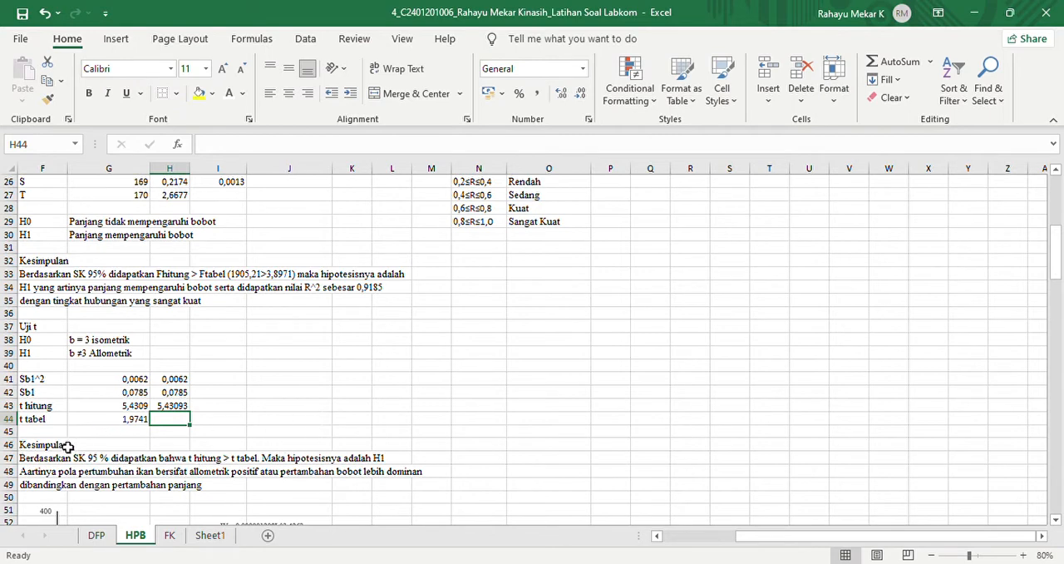
- Calculate t tabel in H44 with =TINV(0,05;G26), using the Db of row S as degrees of freedom
{"action": "type", "text": "="}
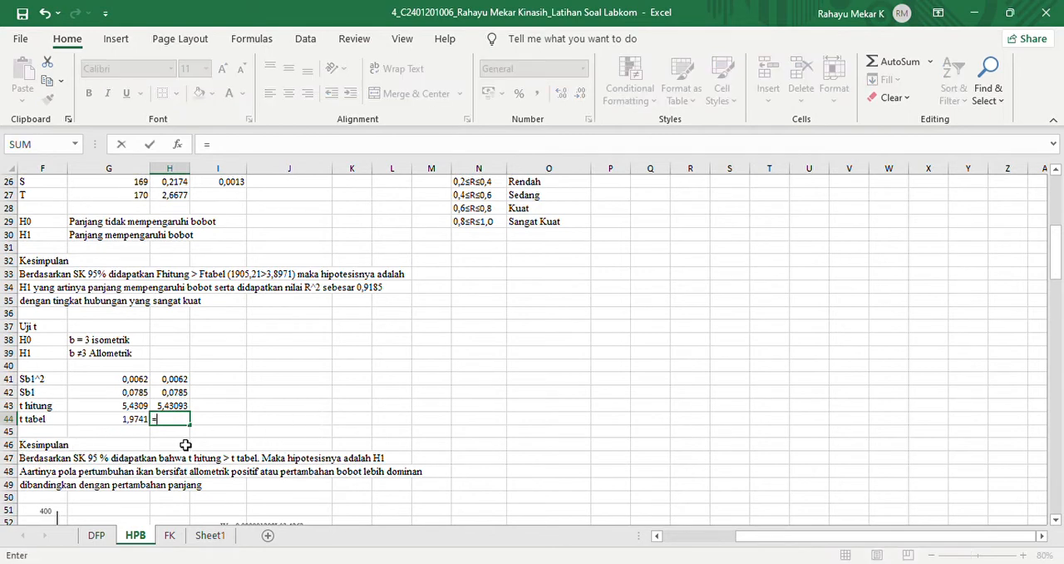
{"action": "type", "text": "tinv(0,05;"}
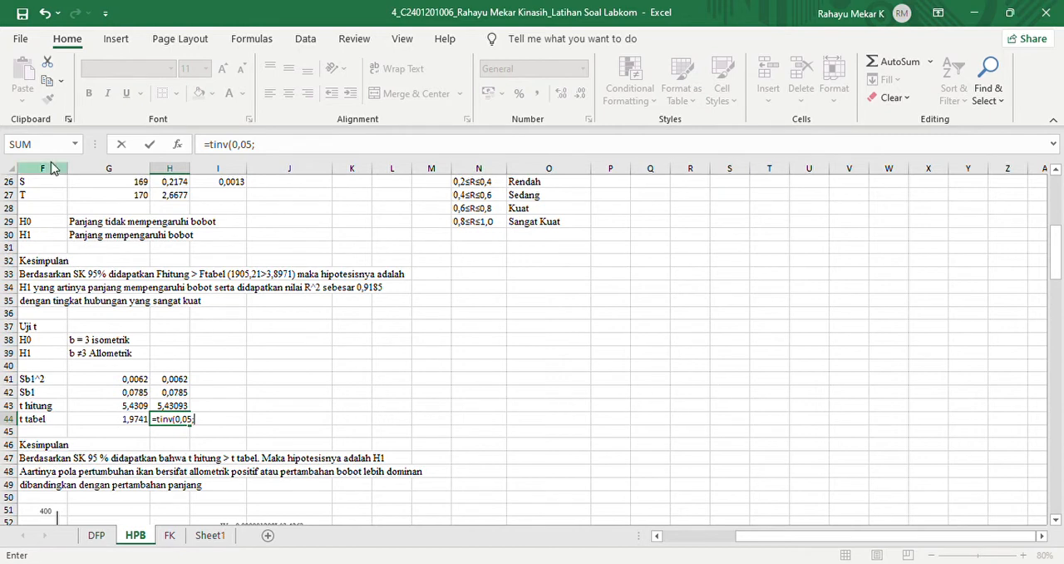
{"action": "left_click", "coordinate": [117, 184]}
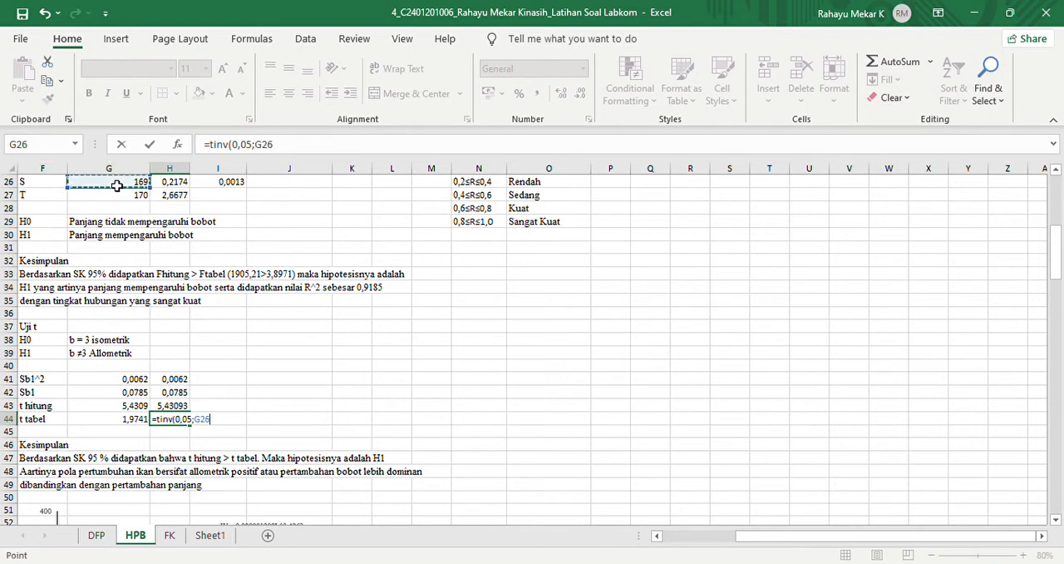
{"action": "type", "text": ")"}
{"action": "key", "text": "Return"}
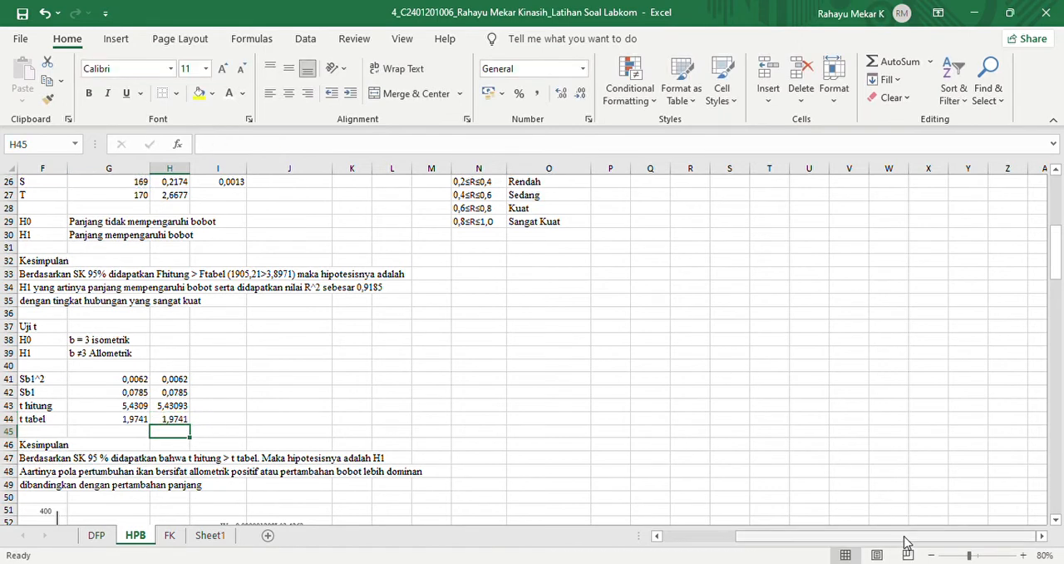
- Review the Uji t conclusion in rows 46 to 49 and the length-weight chart below it
{"action": "left_click_drag", "start_coordinate": [906, 542], "coordinate": [835, 540]}
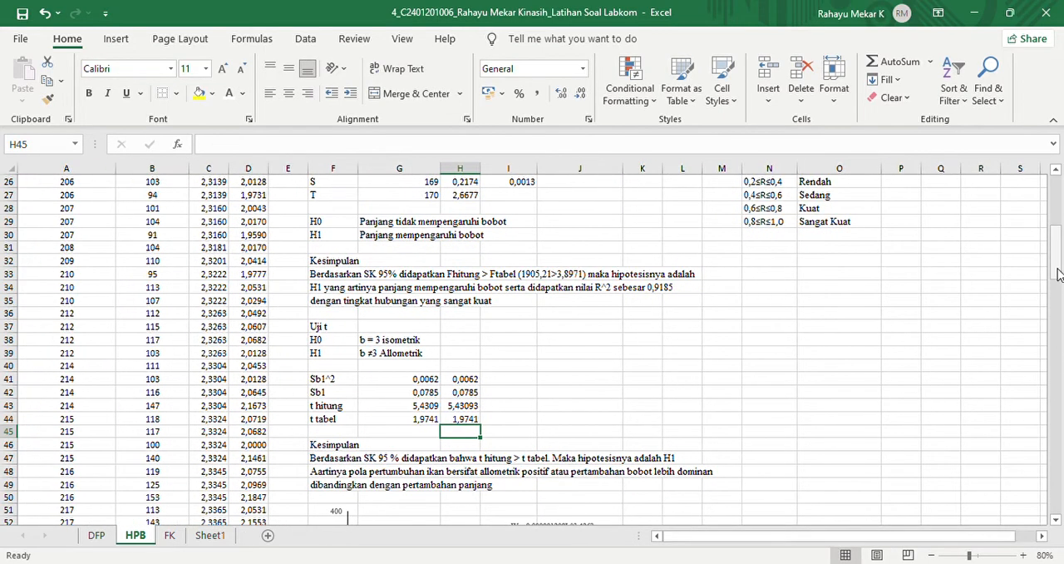
{"action": "left_click_drag", "start_coordinate": [1059, 277], "coordinate": [1058, 291]}
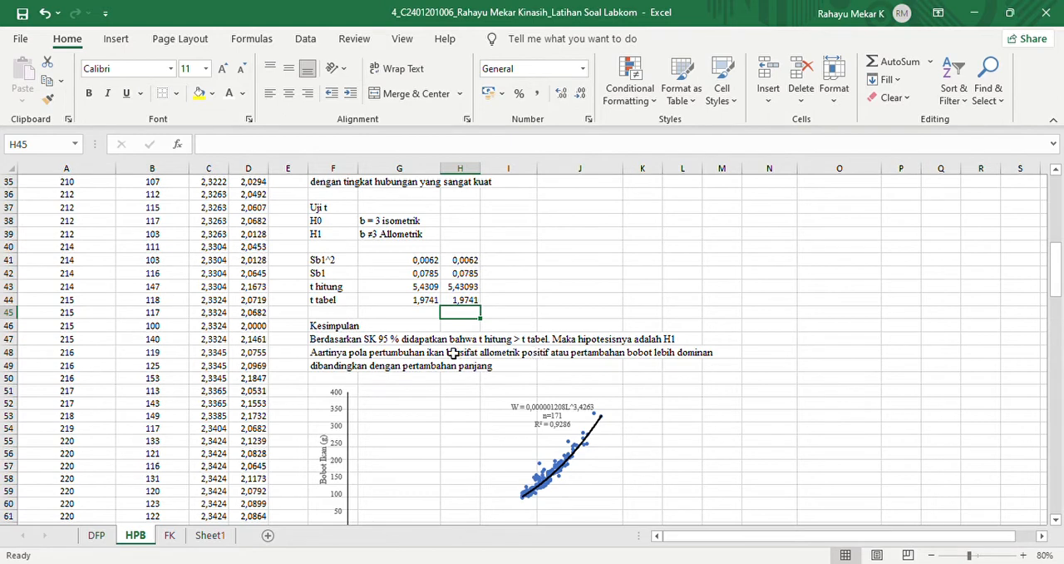
- Check hypothesis H1 in F39 against the b (slope) value in G12, and look at the length-weight chart below the conclusion
{"action": "left_click", "coordinate": [336, 241]}
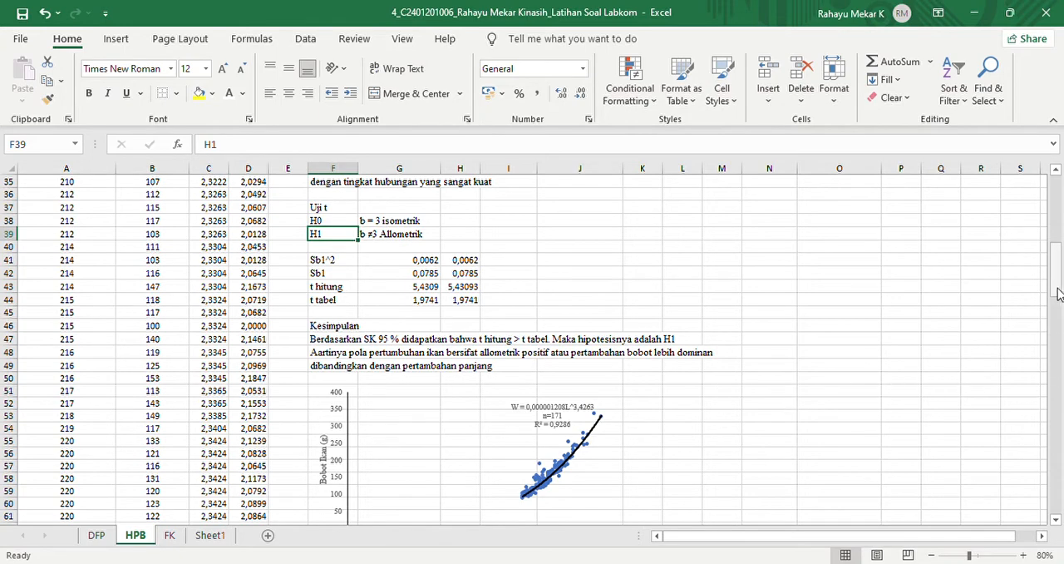
{"action": "left_click_drag", "start_coordinate": [1059, 293], "coordinate": [1054, 226]}
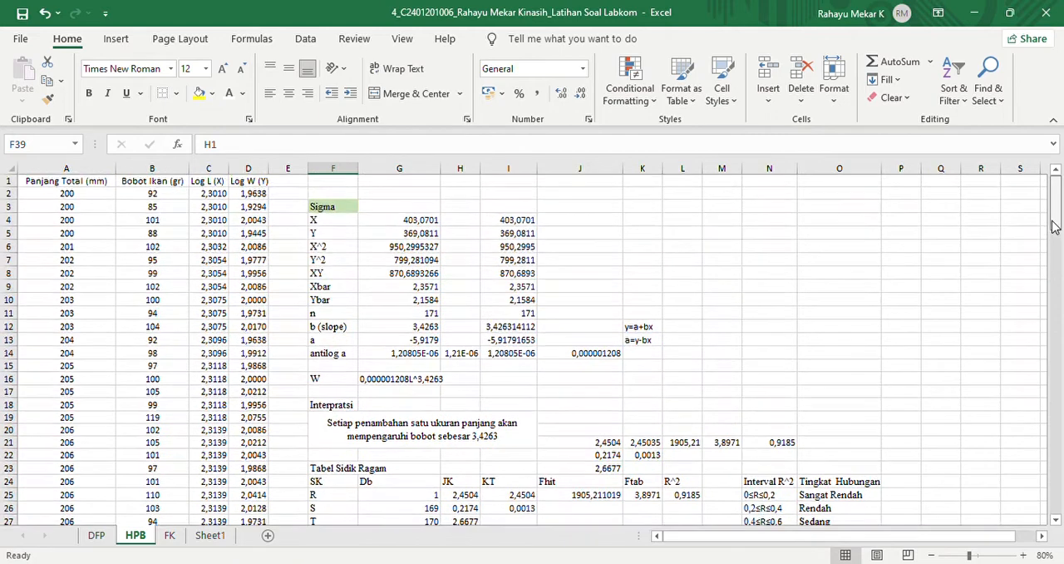
{"action": "left_click", "coordinate": [424, 329]}
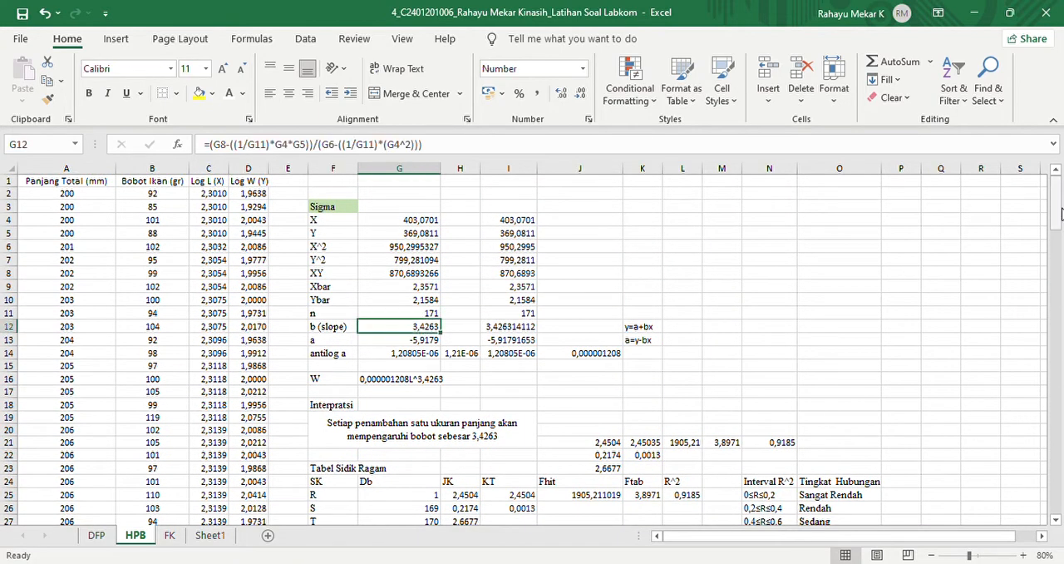
{"action": "left_click_drag", "start_coordinate": [1059, 212], "coordinate": [636, 299]}
{"action": "left_click", "coordinate": [400, 285]}
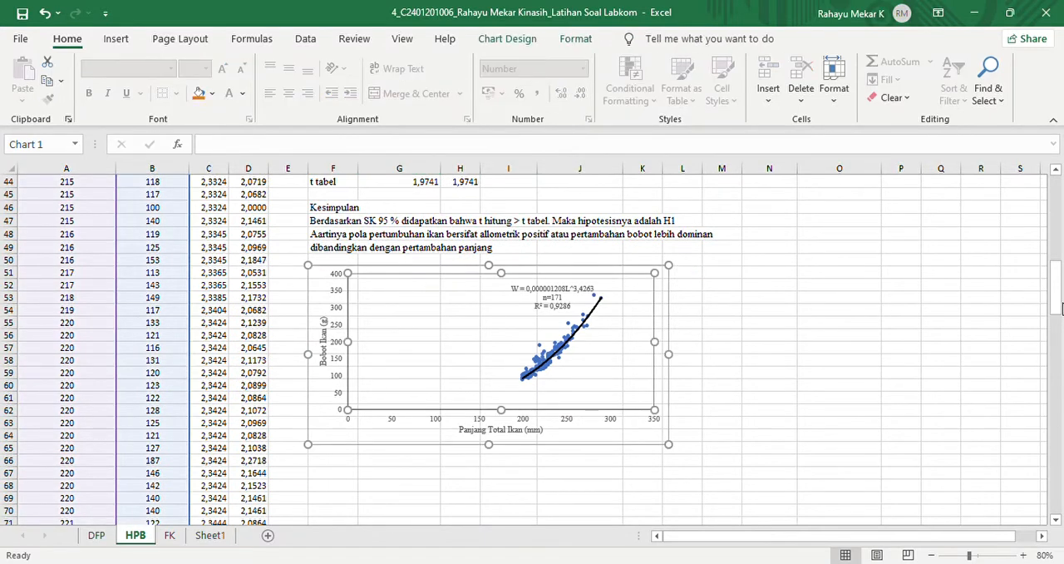
- Insert an empty column chart and place it below the existing length-weight chart
{"action": "mouse_move", "coordinate": [1060, 311]}
{"action": "left_mouse_down"}
{"action": "mouse_move", "coordinate": [1038, 214]}
{"action": "mouse_move", "coordinate": [1046, 319]}
{"action": "left_mouse_up"}
{"action": "left_click", "coordinate": [804, 274]}
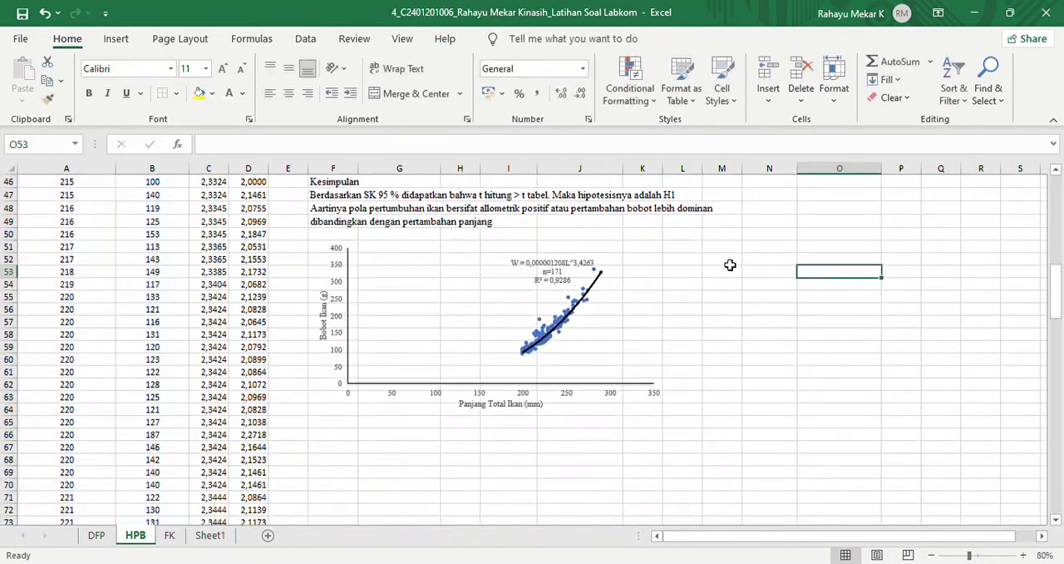
{"action": "left_click", "coordinate": [117, 39]}
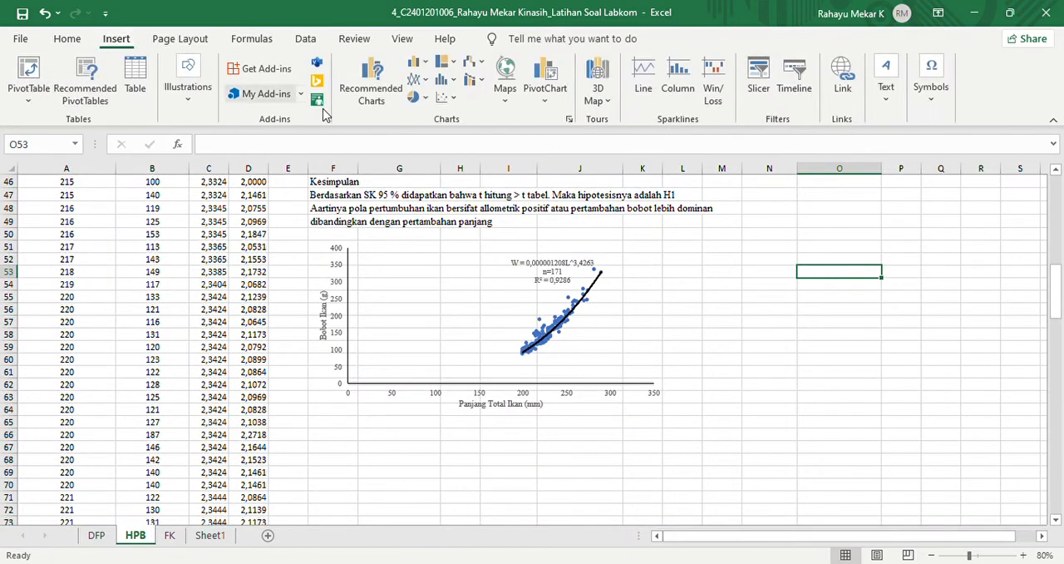
{"action": "left_click", "coordinate": [431, 114]}
{"action": "left_click_drag", "start_coordinate": [509, 298], "coordinate": [463, 464]}
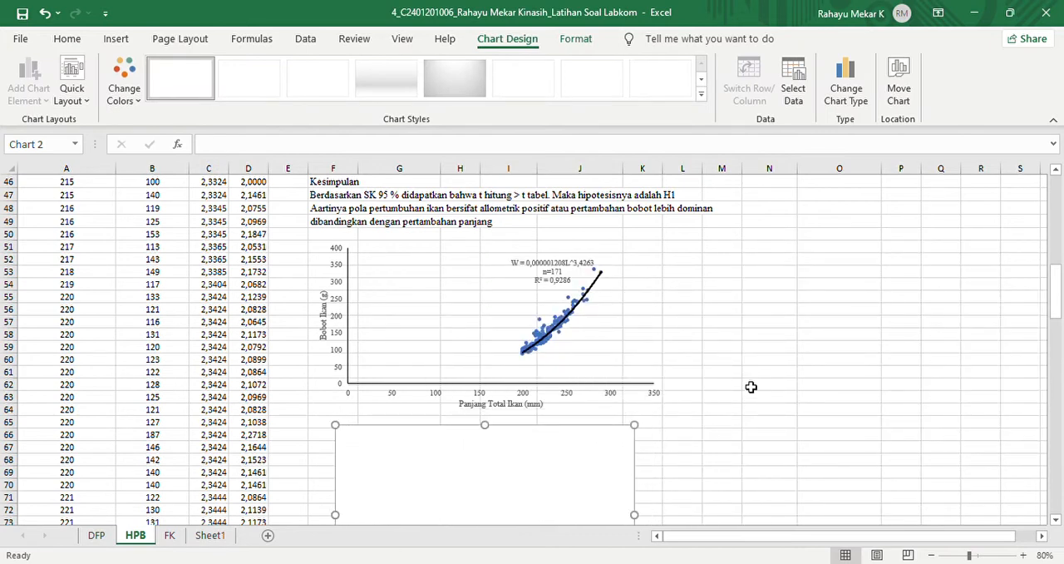
- Select the Panjang Total values A2:A172 as source data for the new column chart
{"action": "left_click", "coordinate": [795, 92]}
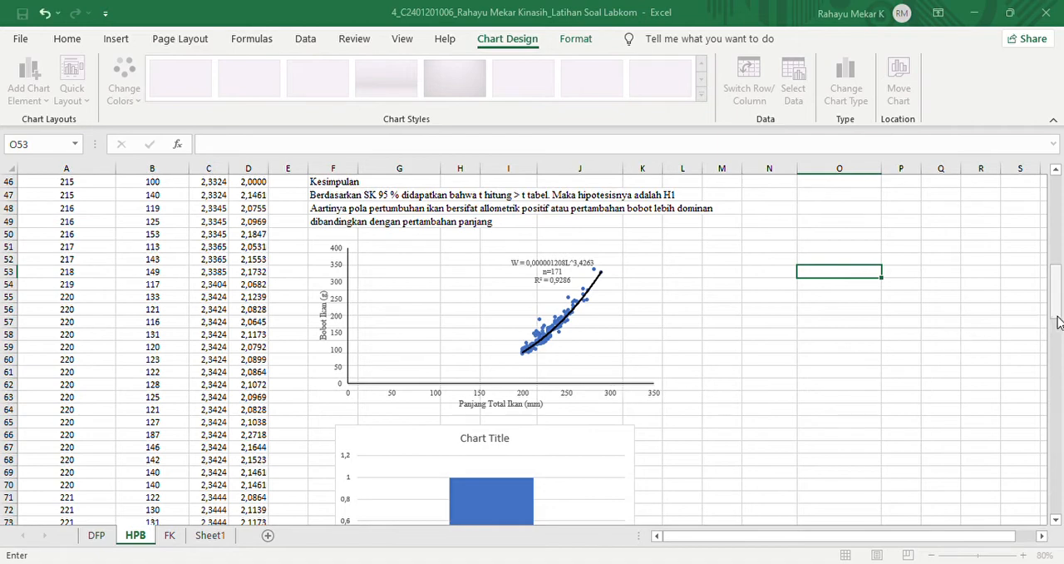
{"action": "left_click_drag", "start_coordinate": [1058, 323], "coordinate": [1057, 231]}
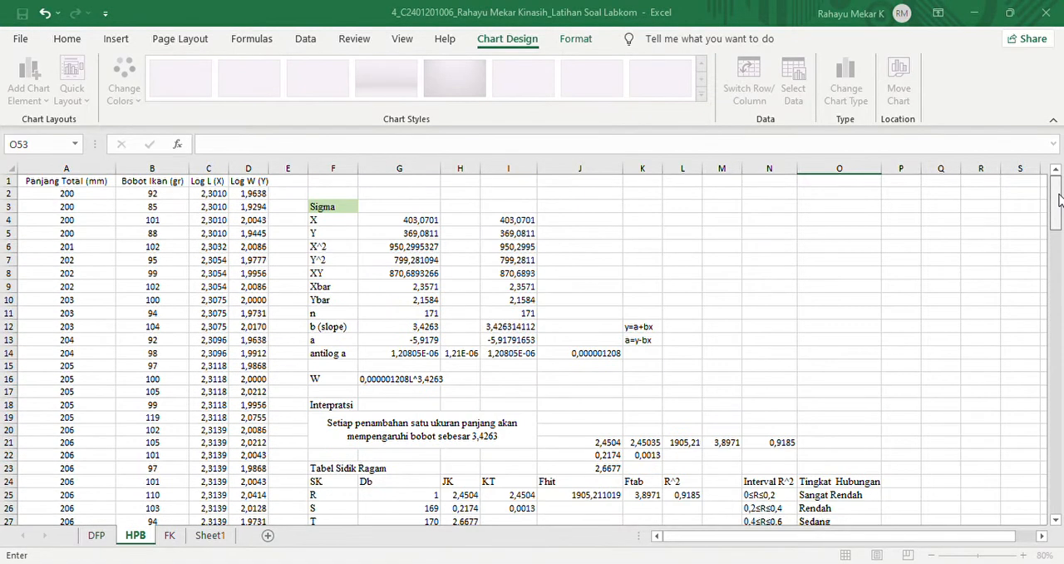
{"action": "left_click", "coordinate": [108, 197]}
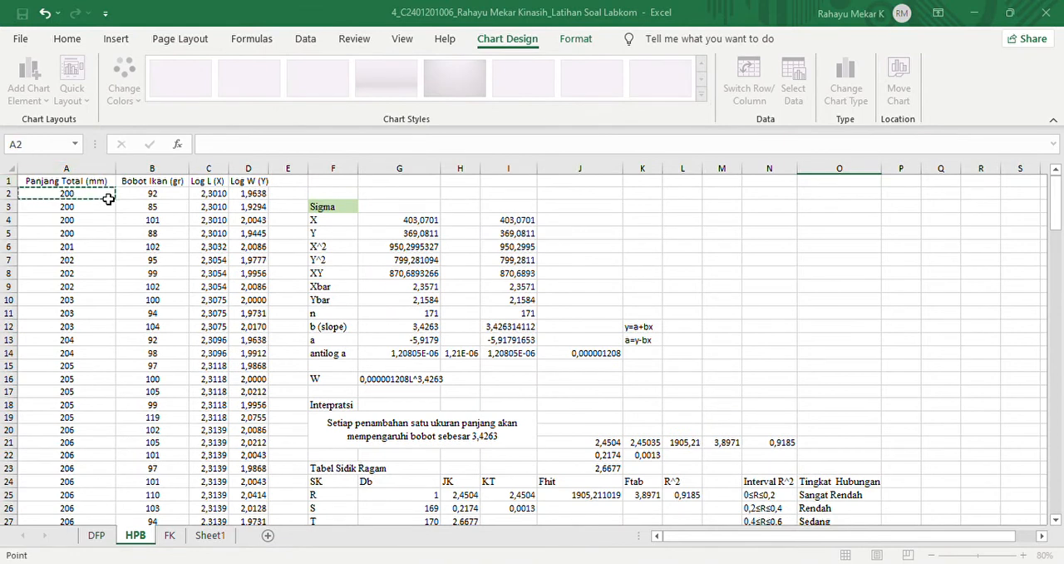
{"action": "key", "text": "ctrl+shift+Down"}
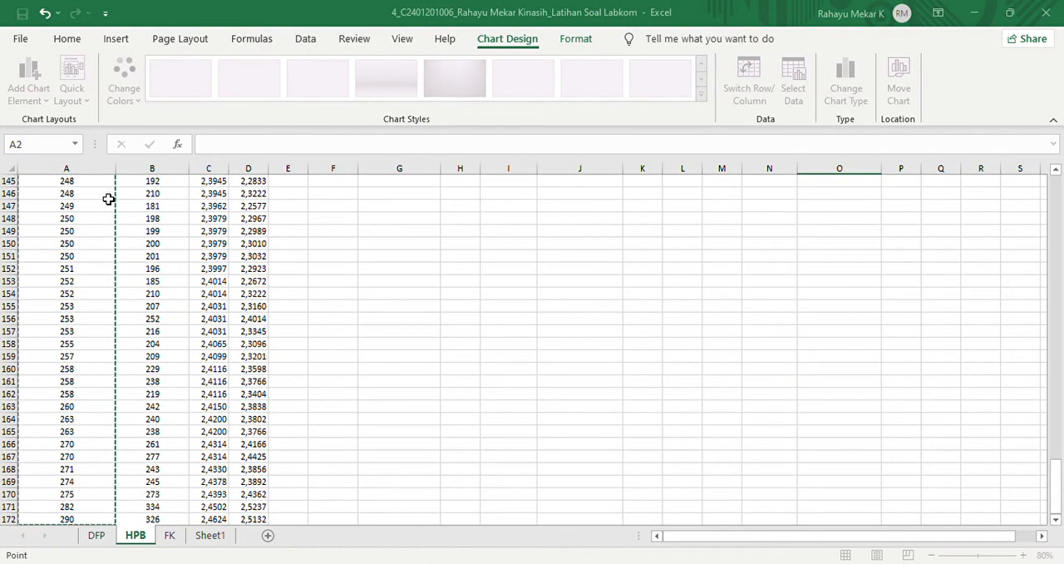
{"action": "key", "text": "Escape"}
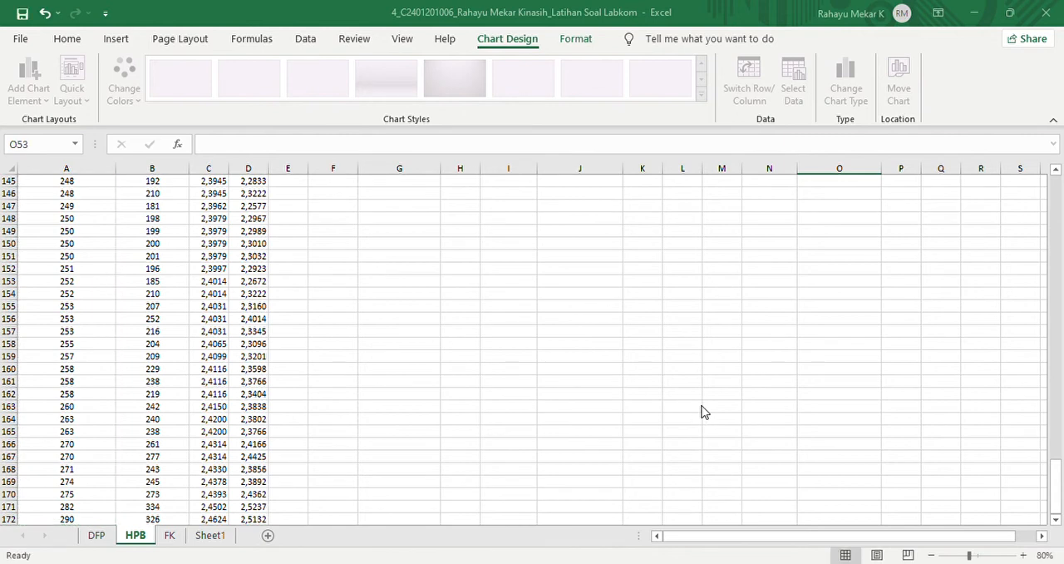
- Select the Bobot Ikan values B2:B172 as source data for the column chart and confirm the data selection
{"action": "left_click", "coordinate": [724, 354]}
{"action": "left_click_drag", "start_coordinate": [1057, 485], "coordinate": [1050, 188]}
{"action": "left_click", "coordinate": [155, 195]}
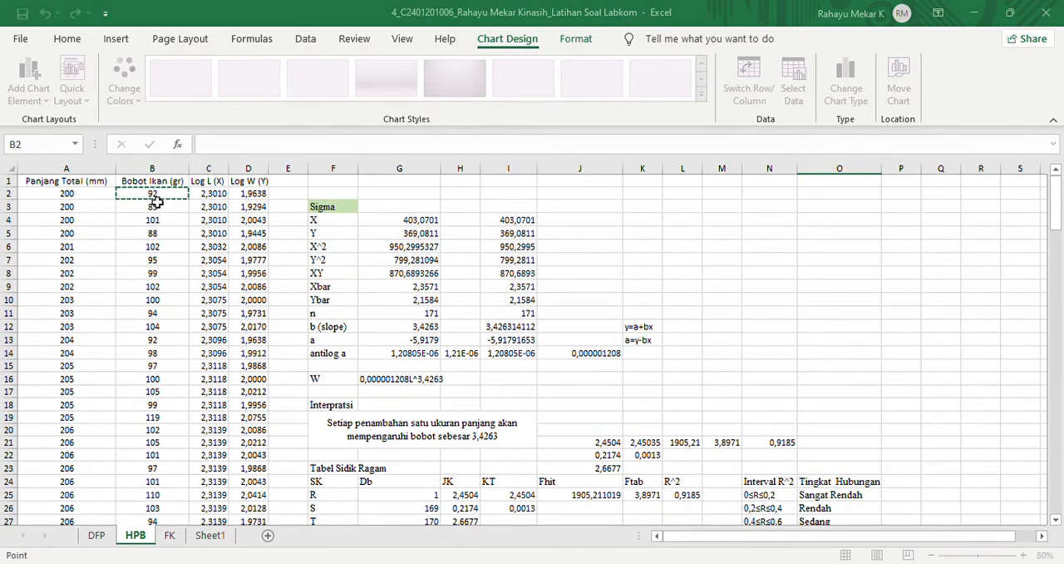
{"action": "key", "text": "ctrl+shift+Down"}
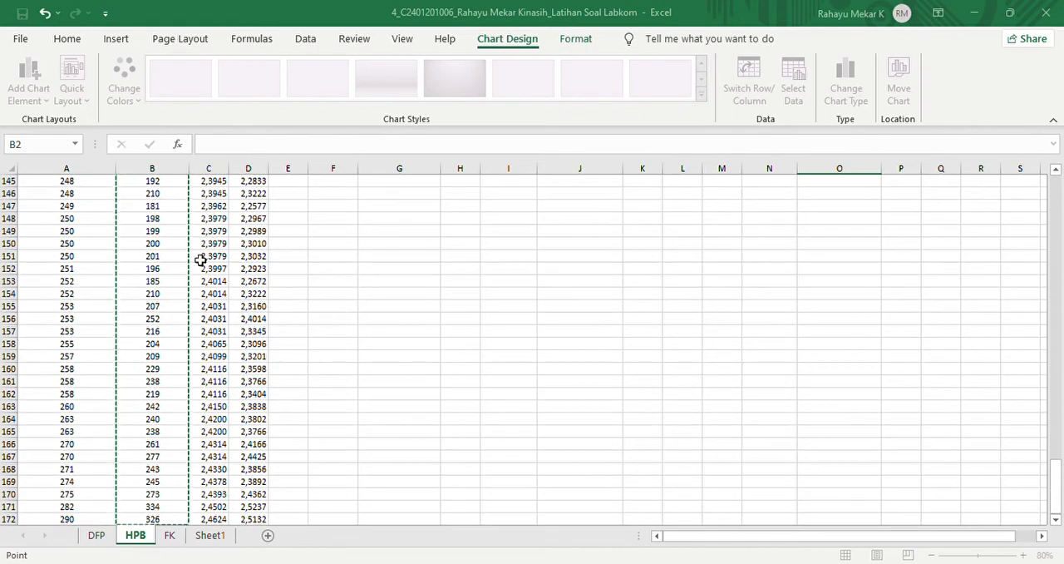
{"action": "key", "text": "Escape"}
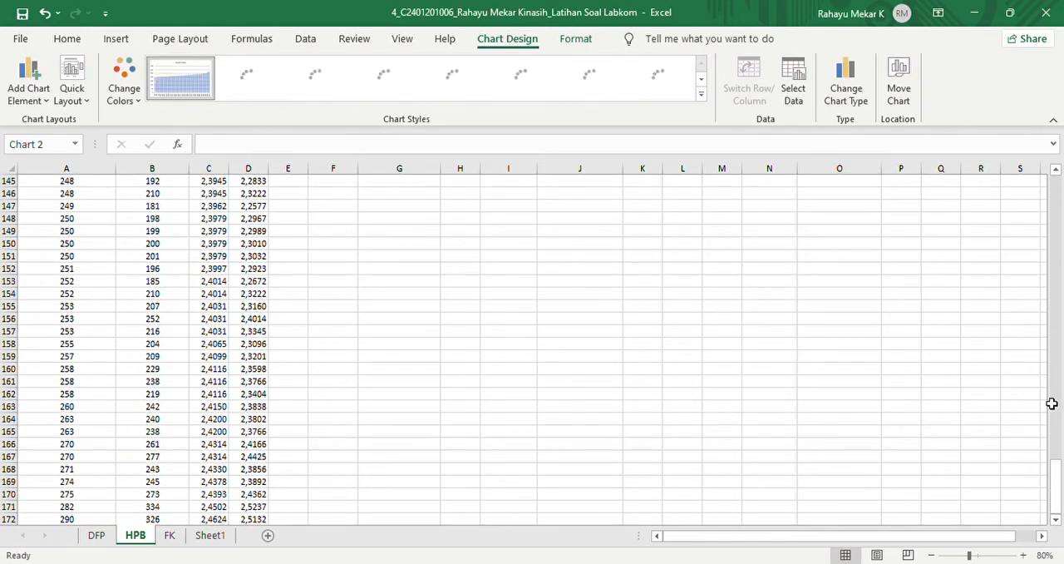
- Delete the new column chart below the length-weight chart
{"action": "left_click_drag", "start_coordinate": [1058, 503], "coordinate": [1061, 316]}
{"action": "key", "text": "Delete"}
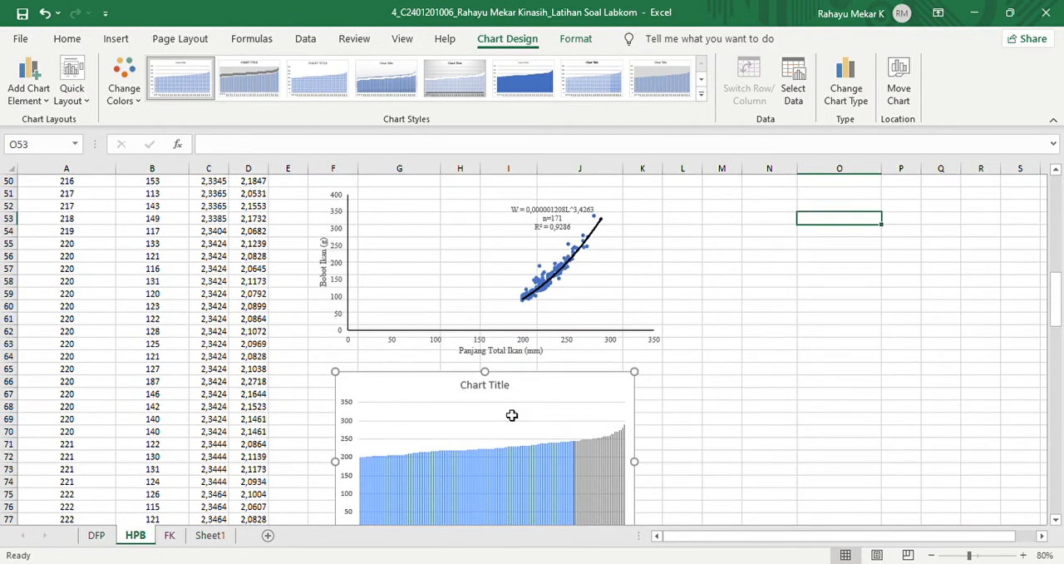
- Insert an empty scatter chart and place it directly below the existing length-weight chart
{"action": "left_click", "coordinate": [117, 40]}
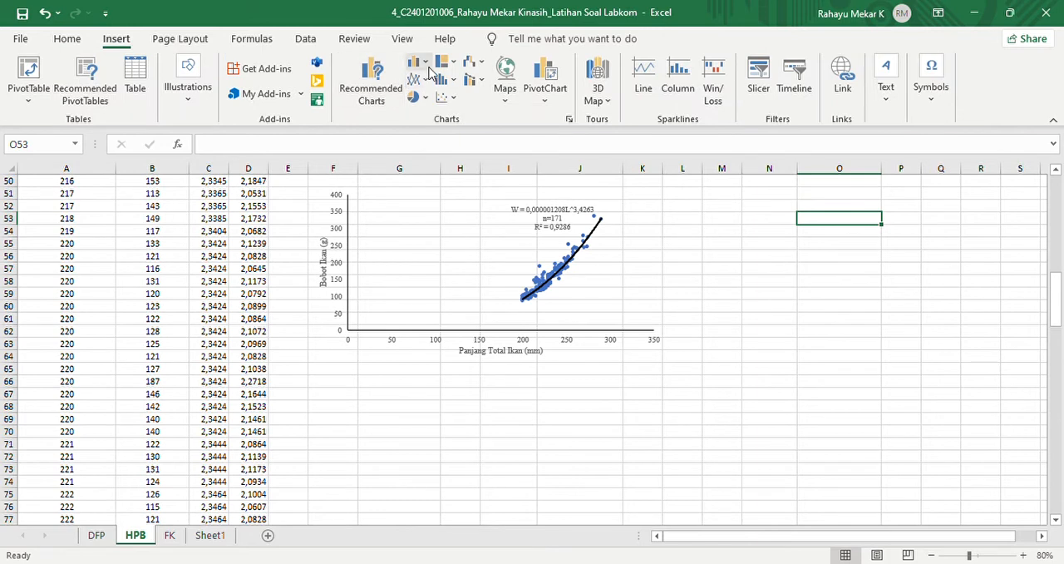
{"action": "key", "text": "alt+F1"}
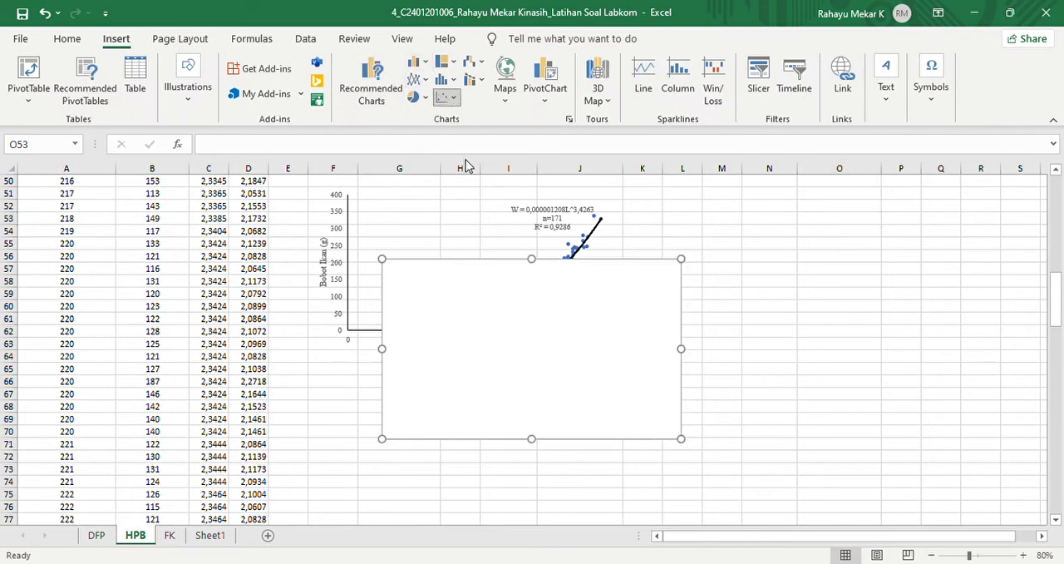
{"action": "left_click_drag", "start_coordinate": [484, 287], "coordinate": [444, 398]}
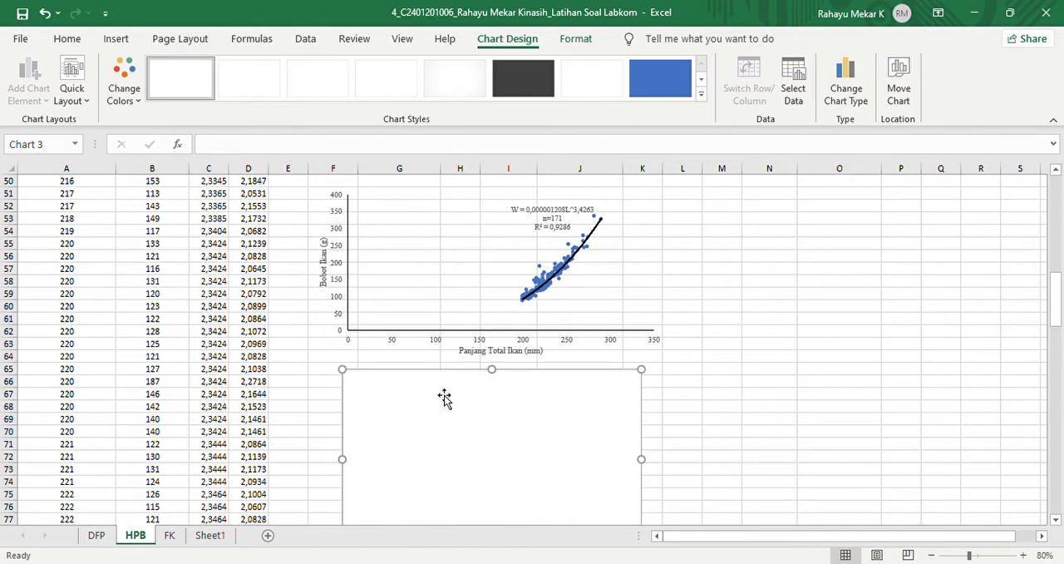
- Add a data series to the scatter chart with the Panjang Total values A2:A172 as its X values
{"action": "left_click", "coordinate": [796, 78]}
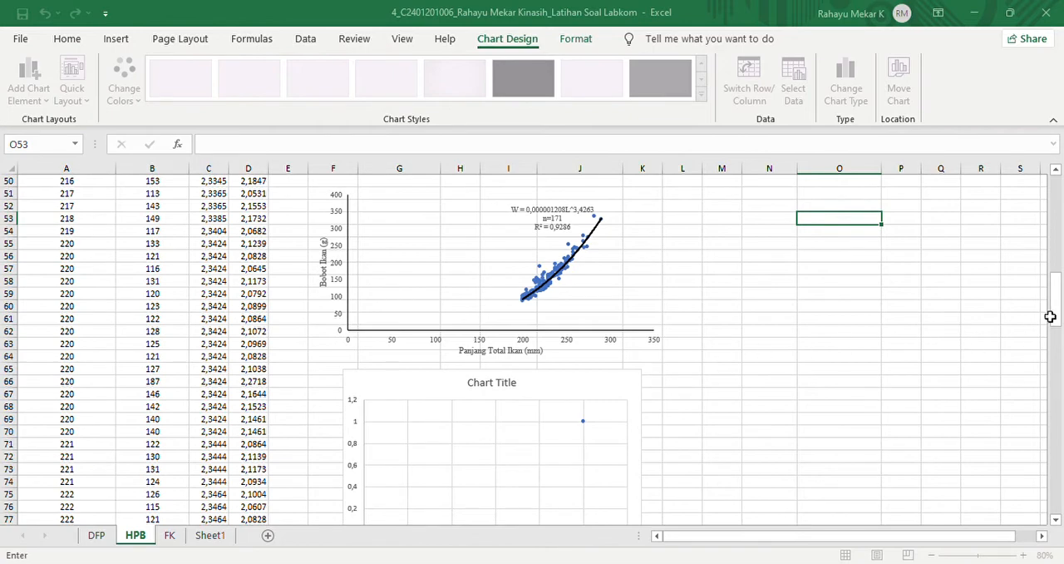
{"action": "left_click_drag", "start_coordinate": [1058, 321], "coordinate": [1056, 218]}
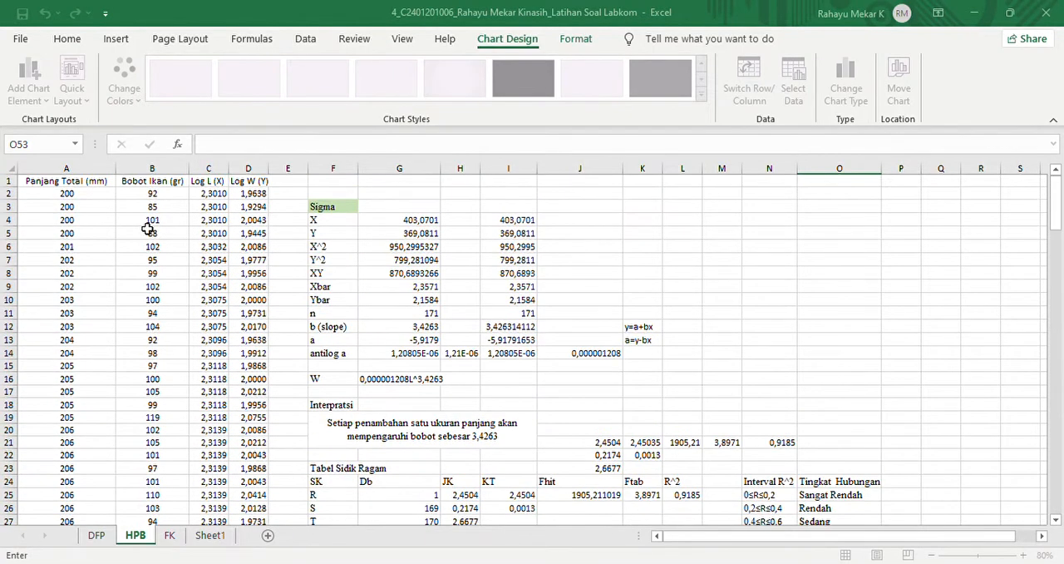
{"action": "left_click", "coordinate": [115, 197]}
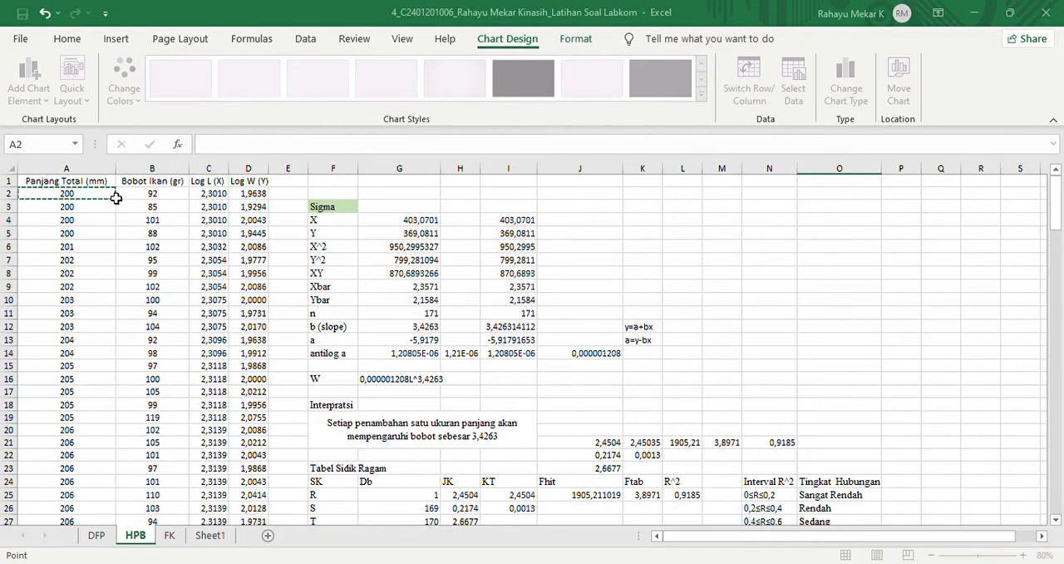
{"action": "key", "text": "ctrl+shift+Down"}
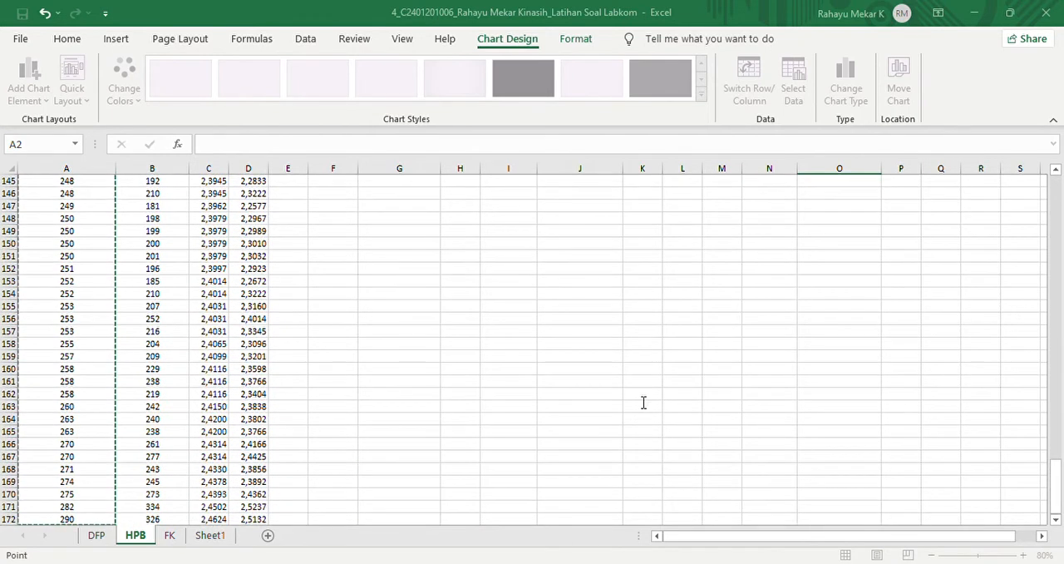
{"action": "left_click", "coordinate": [677, 404]}
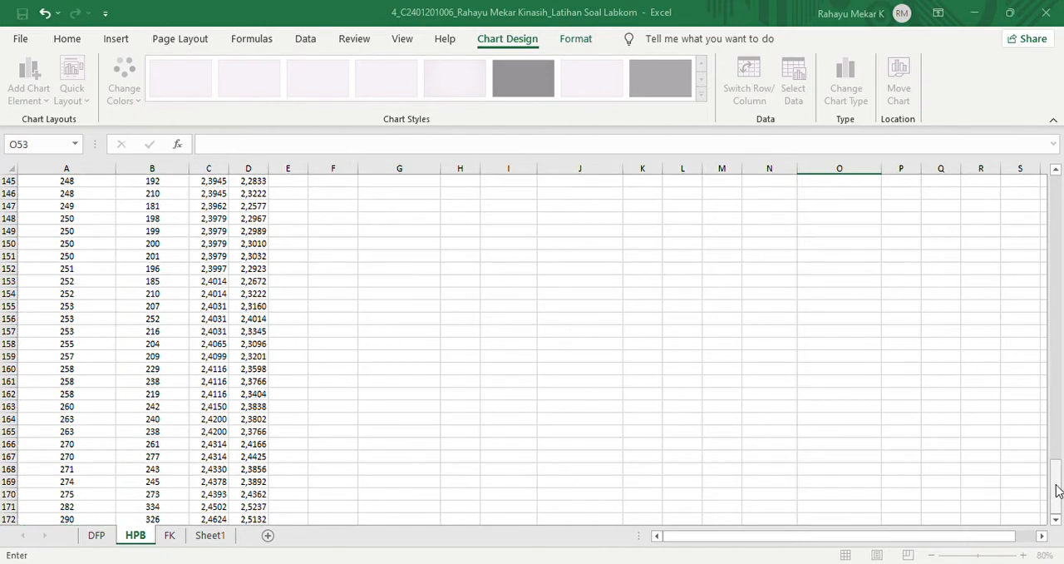
- Set the scatter series' Y values to the Bobot Ikan values B2:B172 and confirm the data selection
{"action": "left_click_drag", "start_coordinate": [1056, 486], "coordinate": [1047, 171]}
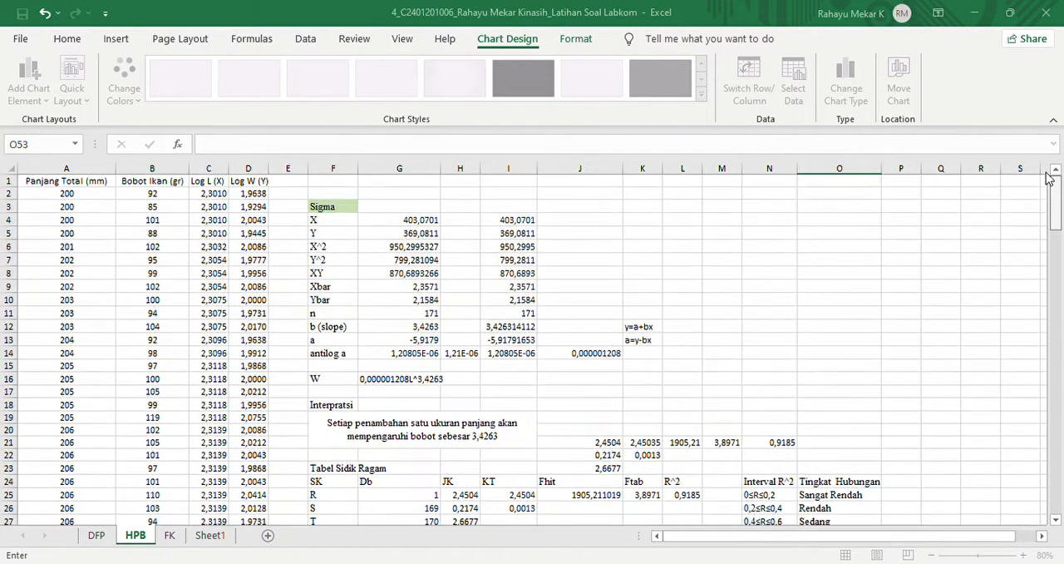
{"action": "left_click", "coordinate": [145, 196]}
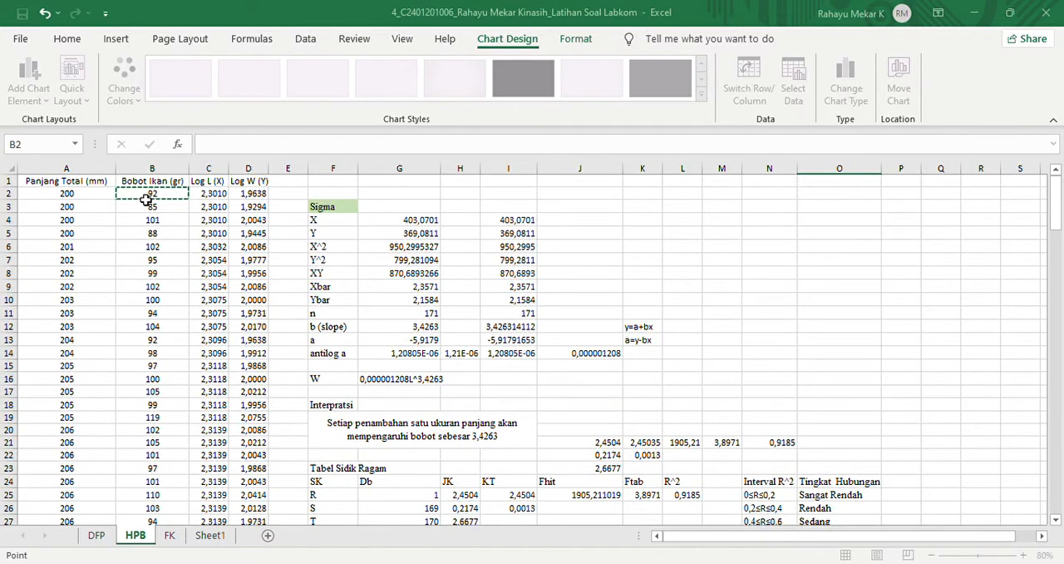
{"action": "key", "text": "ctrl+shift+Down"}
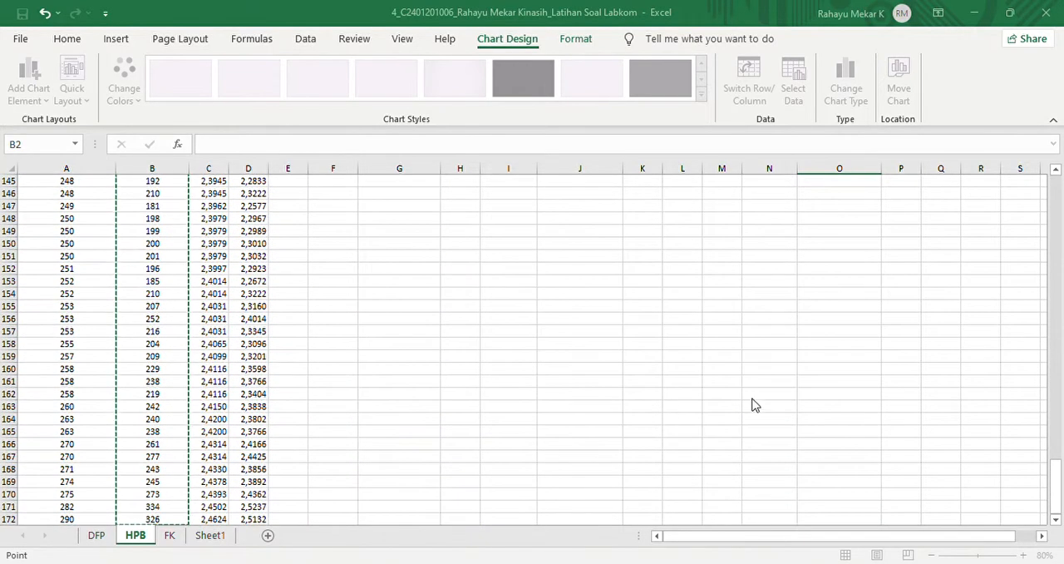
{"action": "key", "text": "Escape"}
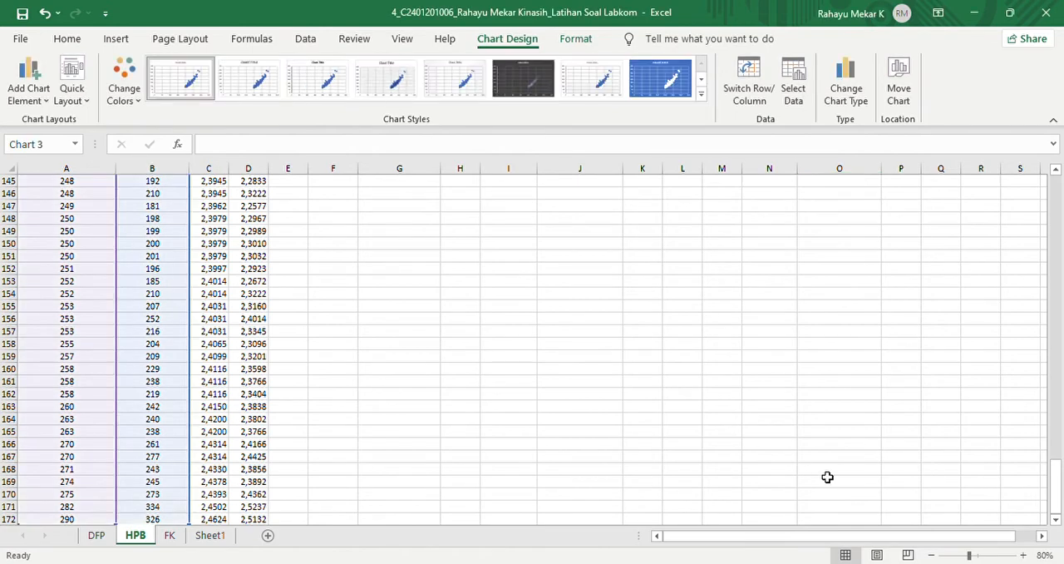
- Remove the gridlines and axes from the new scatter chart and add axis titles
{"action": "left_click_drag", "start_coordinate": [1056, 470], "coordinate": [1053, 303]}
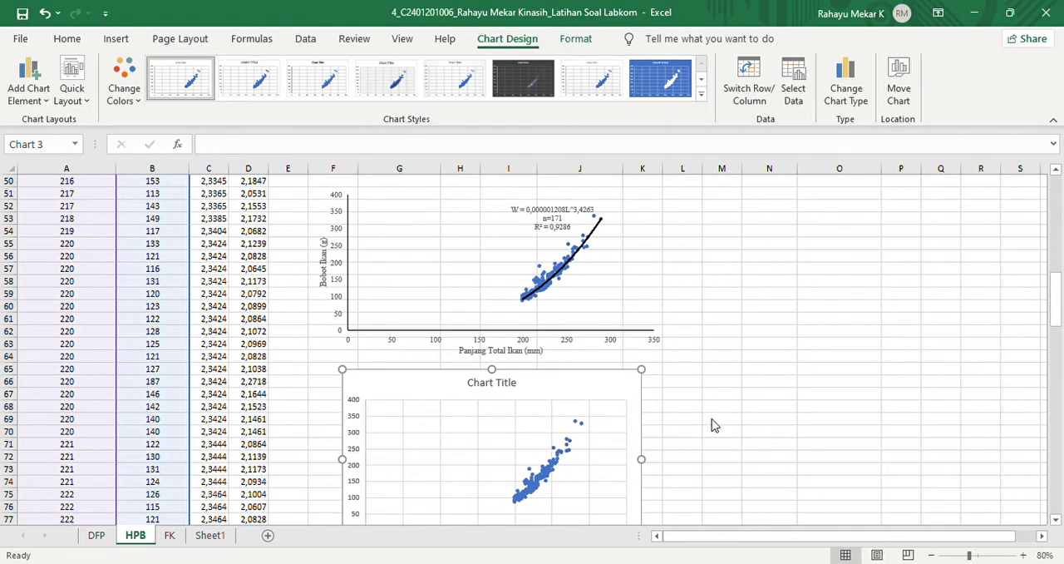
{"action": "left_click", "coordinate": [724, 477]}
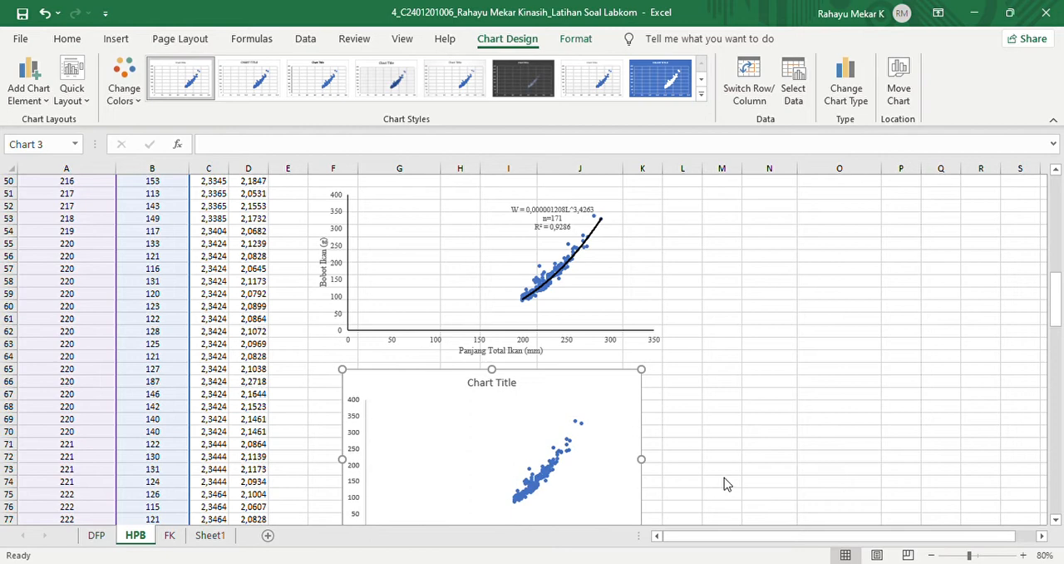
{"action": "left_click", "coordinate": [709, 416]}
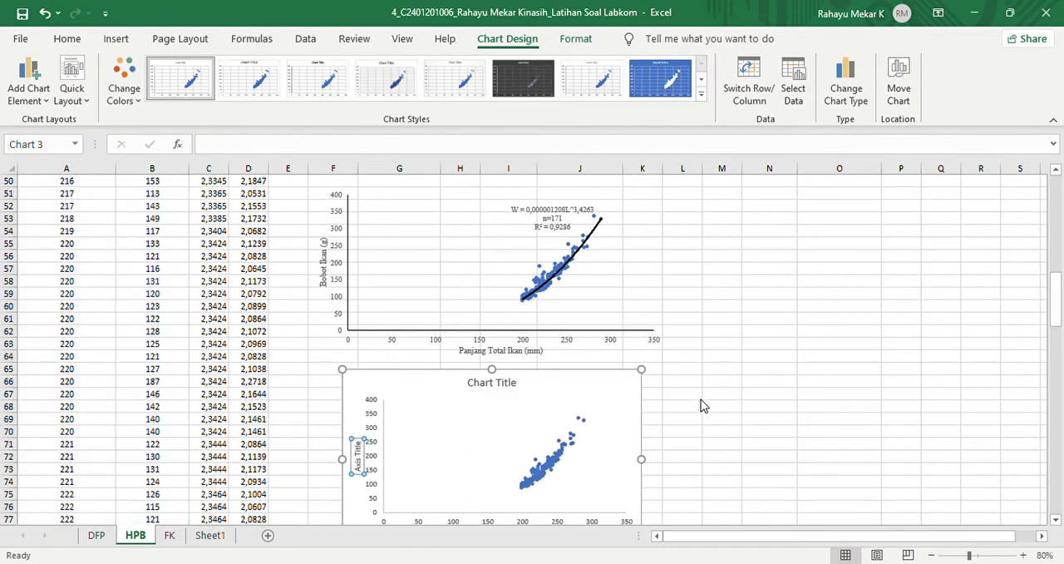
{"action": "left_click", "coordinate": [701, 405]}
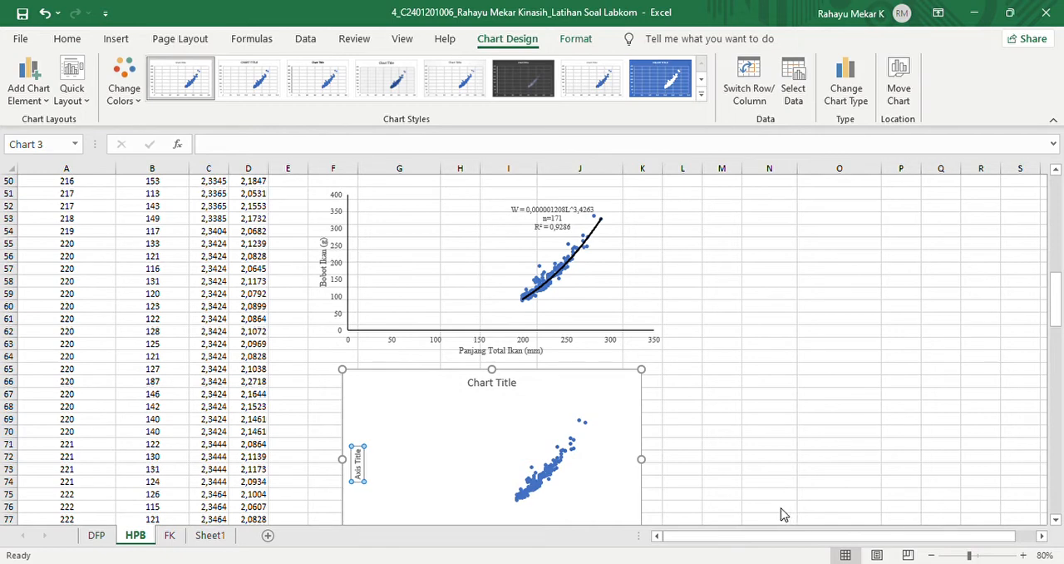
- Add a Power trendline to the new scatter chart and display its equation on the chart
{"action": "left_click", "coordinate": [850, 553]}
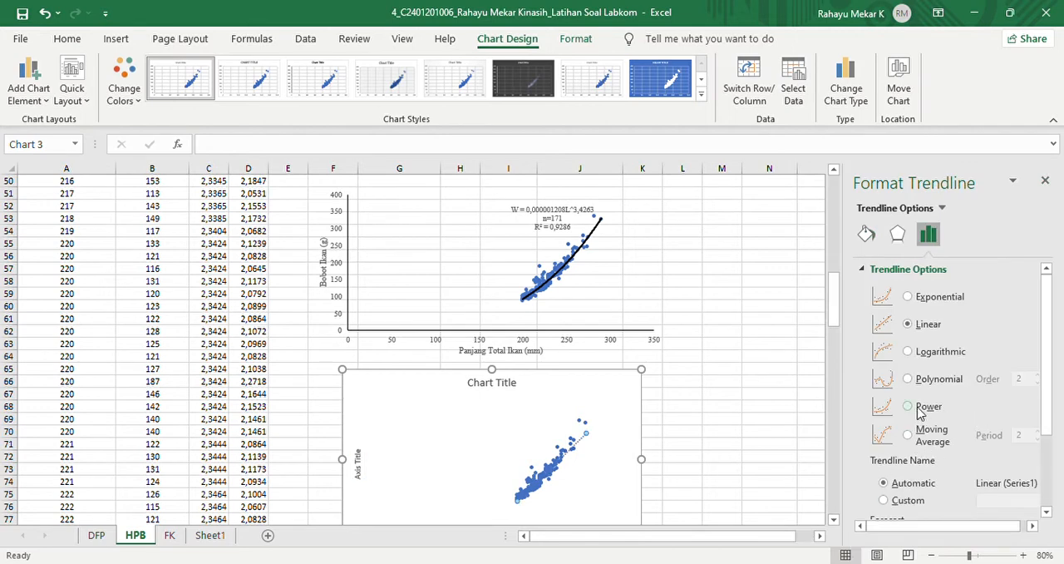
{"action": "left_click", "coordinate": [909, 407]}
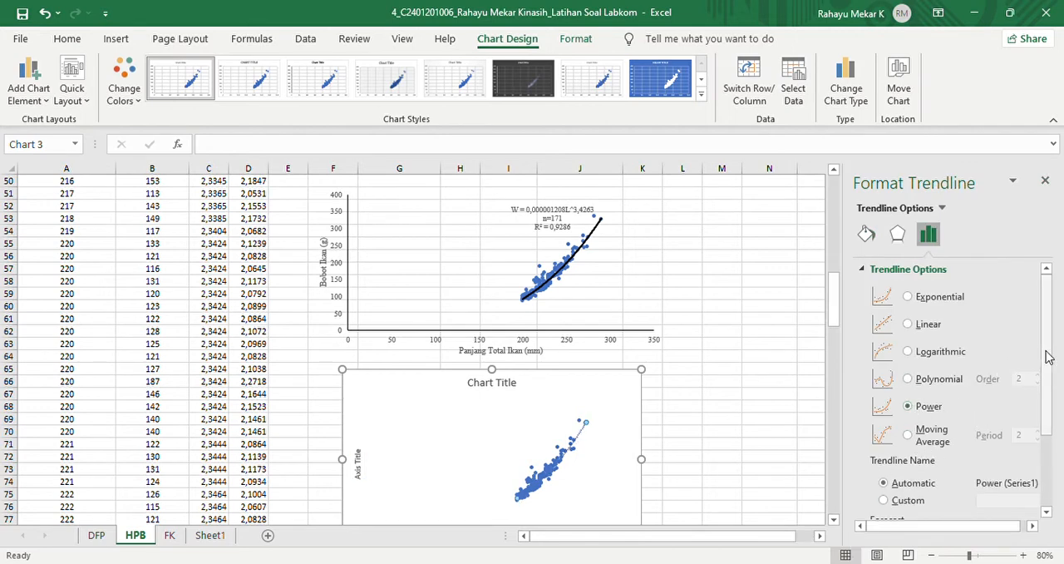
{"action": "left_click_drag", "start_coordinate": [1050, 356], "coordinate": [1053, 442]}
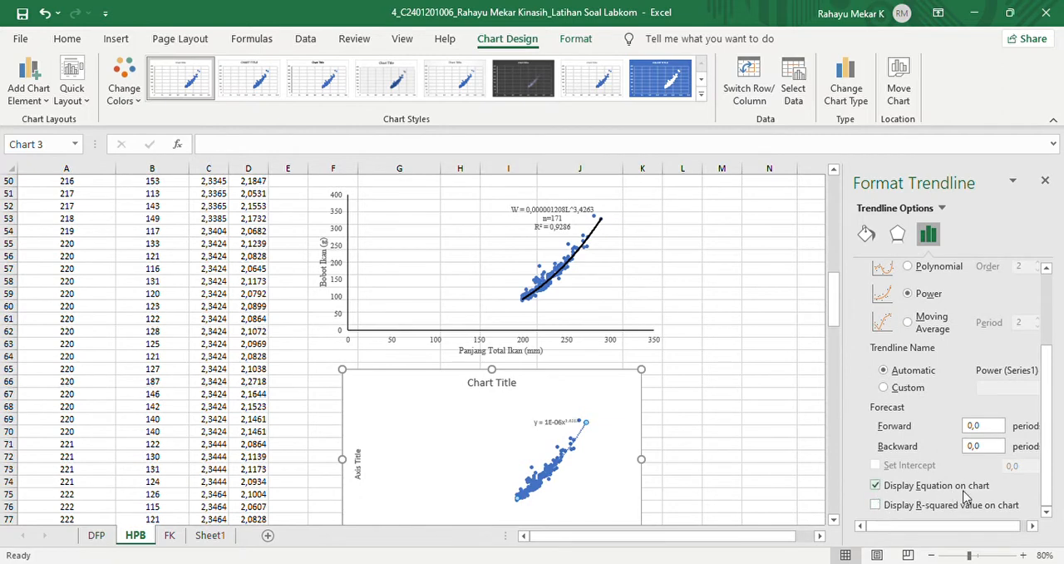
- Display the trendline's R-squared value on the new scatter chart and format the trendline as a solid black 1,5 pt line
{"action": "left_click", "coordinate": [876, 504]}
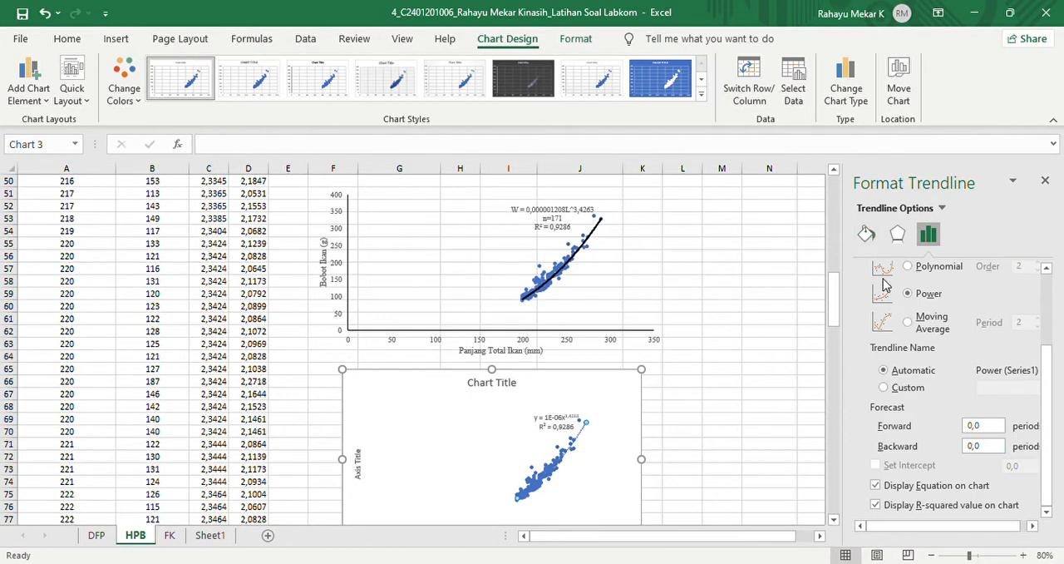
{"action": "left_click", "coordinate": [867, 233]}
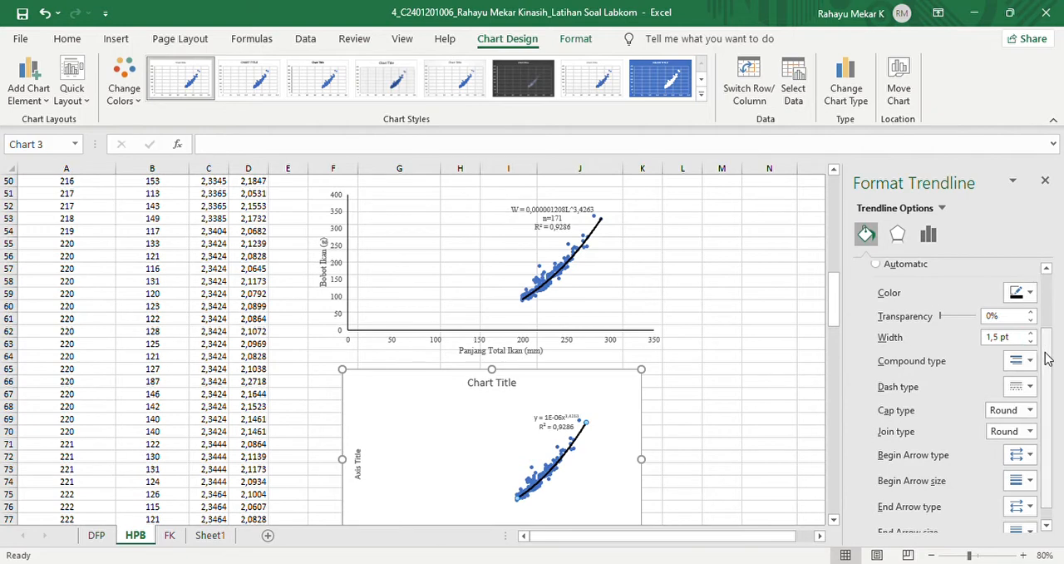
{"action": "left_click_drag", "start_coordinate": [1047, 356], "coordinate": [1047, 384]}
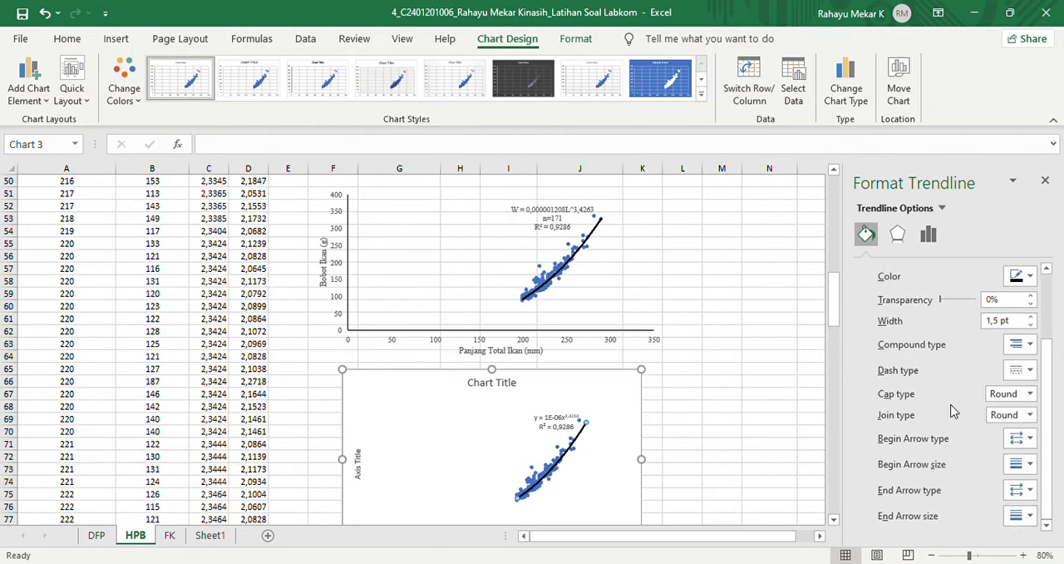
{"action": "left_click", "coordinate": [1046, 181]}
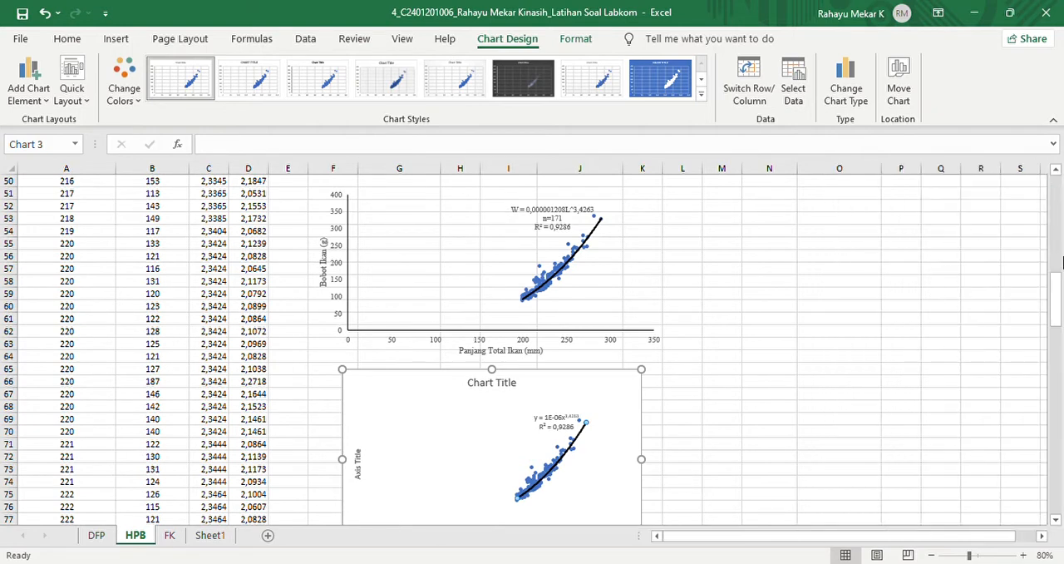
{"action": "mouse_move", "coordinate": [1058, 295]}
{"action": "left_mouse_down"}
{"action": "mouse_move", "coordinate": [1058, 314]}
{"action": "mouse_move", "coordinate": [1058, 304]}
{"action": "left_mouse_up"}
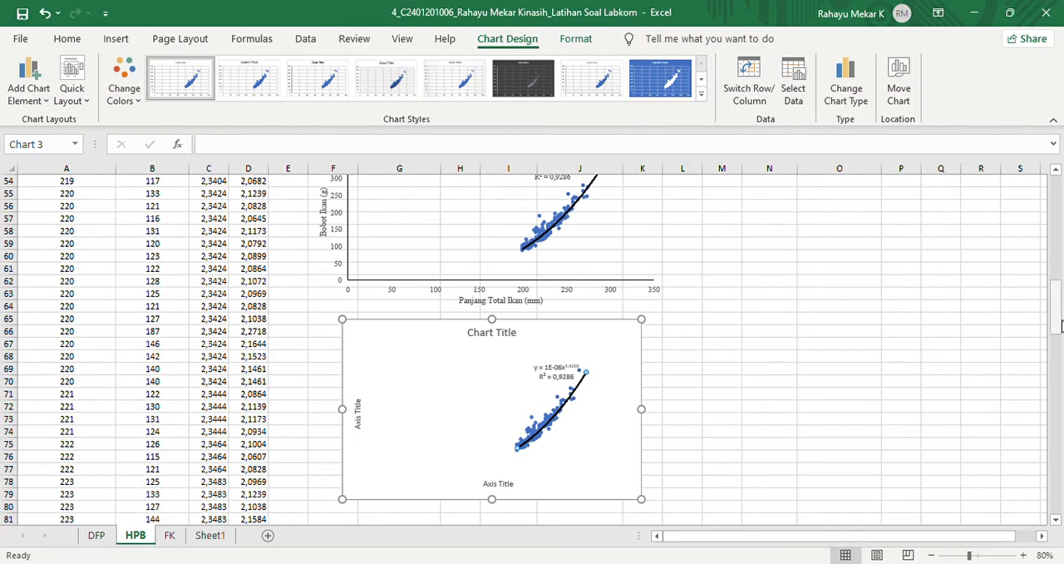
{"action": "scroll", "coordinate": [1050, 325], "scroll_direction": "up", "scroll_amount": 3}
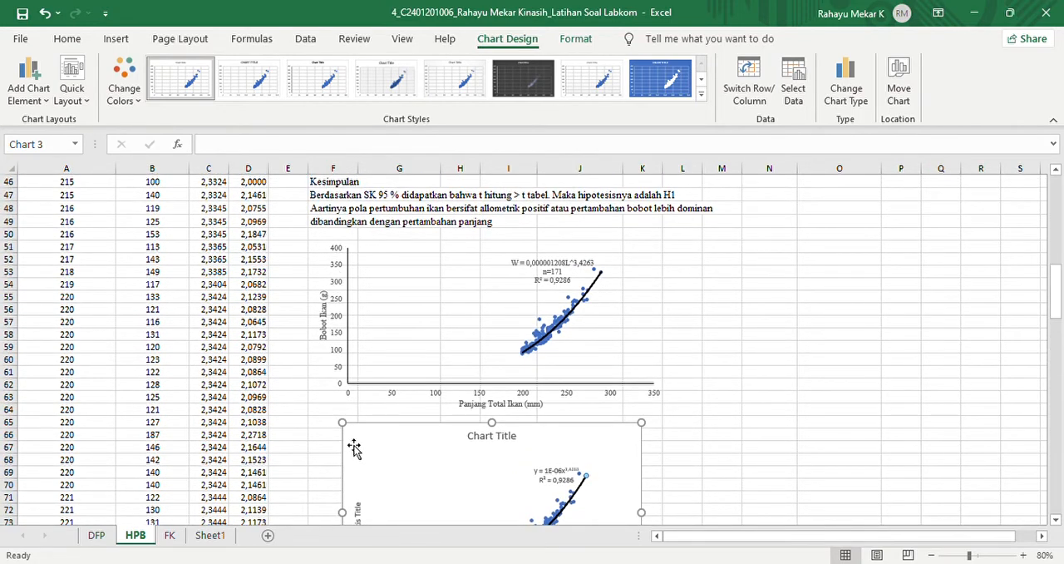
{"action": "left_click", "coordinate": [718, 438]}
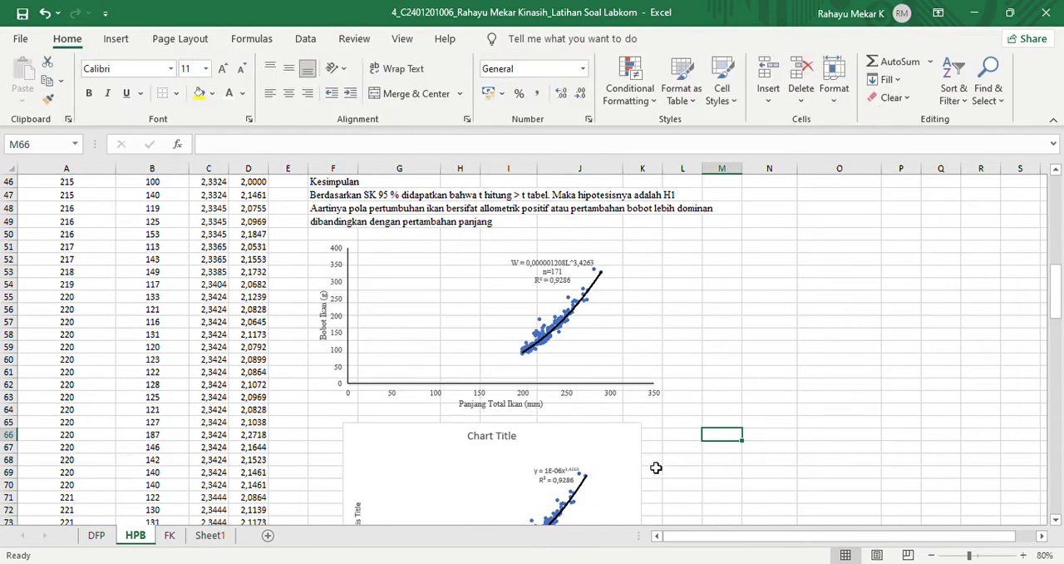
{"action": "left_click", "coordinate": [397, 487]}
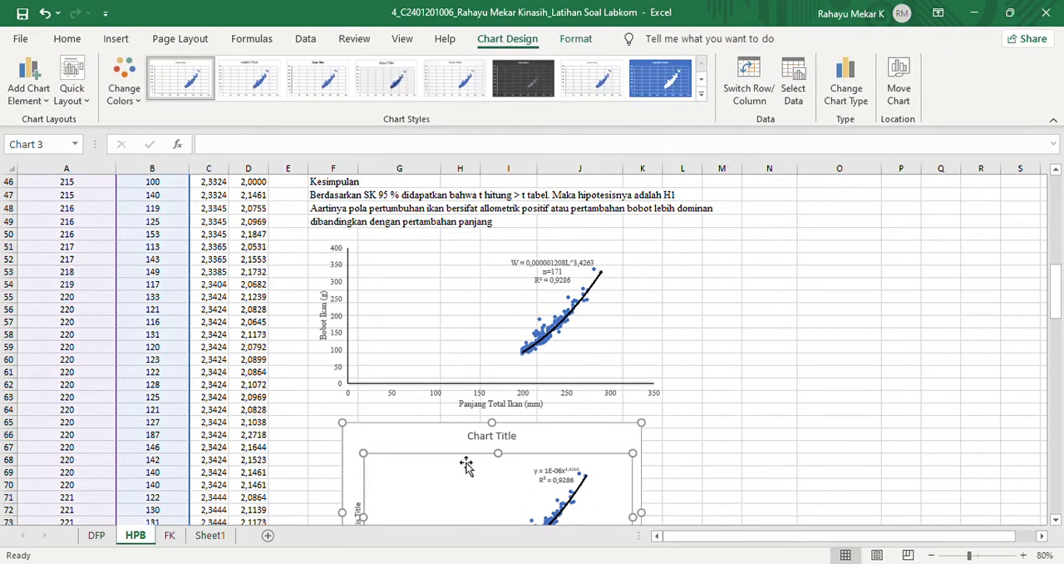
{"action": "mouse_move", "coordinate": [1057, 295]}
{"action": "left_mouse_down"}
{"action": "mouse_move", "coordinate": [1057, 332]}
{"action": "mouse_move", "coordinate": [1054, 297]}
{"action": "left_mouse_up"}
- Set the finished upper chart's vertical axis to no fill and review its line color and width settings
{"action": "double_click", "coordinate": [339, 264]}
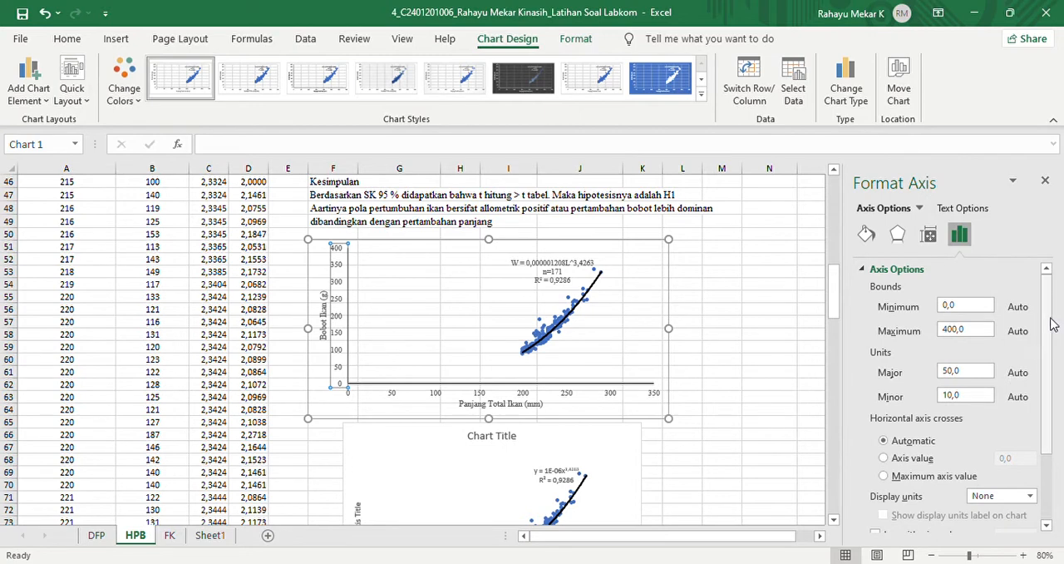
{"action": "left_click", "coordinate": [868, 236]}
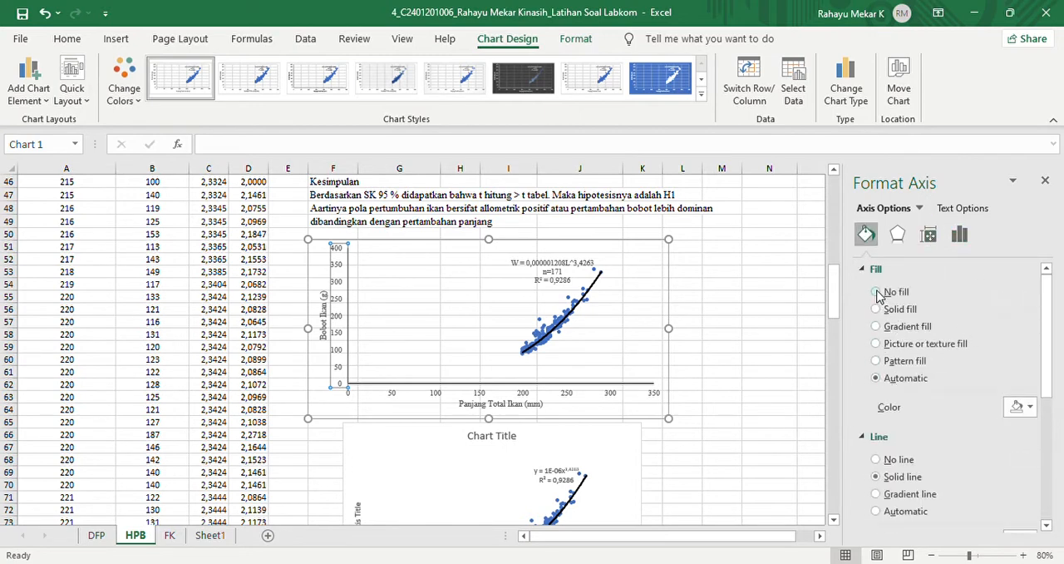
{"action": "left_click", "coordinate": [878, 293]}
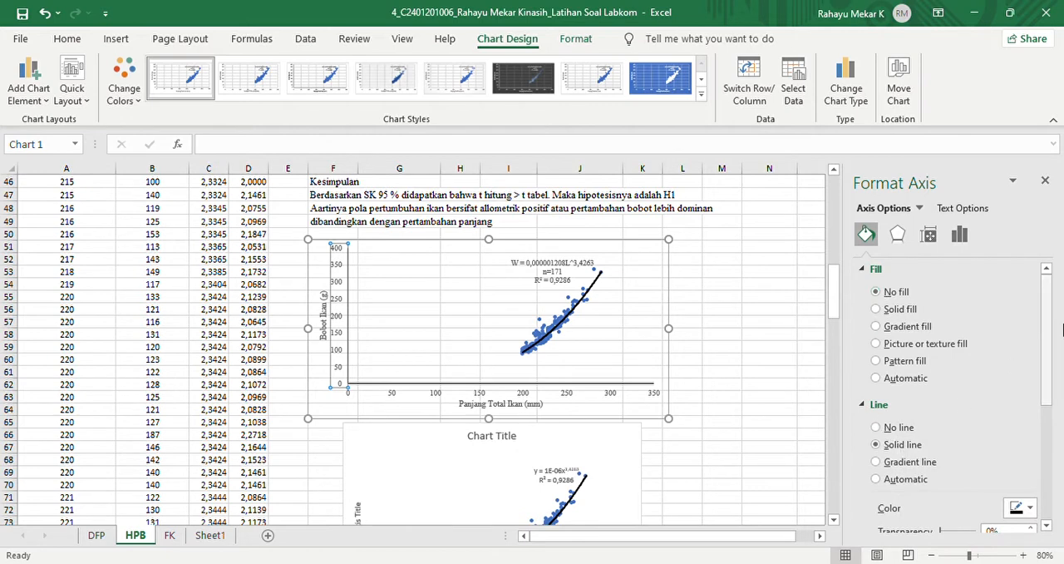
{"action": "left_click_drag", "start_coordinate": [1049, 326], "coordinate": [1047, 396]}
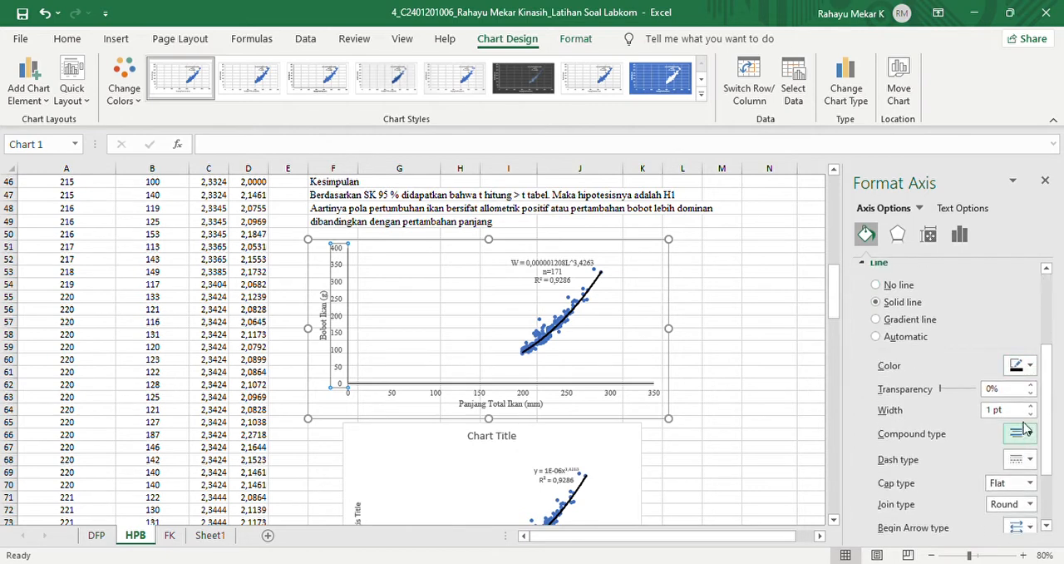
- Give the upper chart's horizontal axis no fill and a solid line, and finish formatting the axis
{"action": "left_click", "coordinate": [479, 397]}
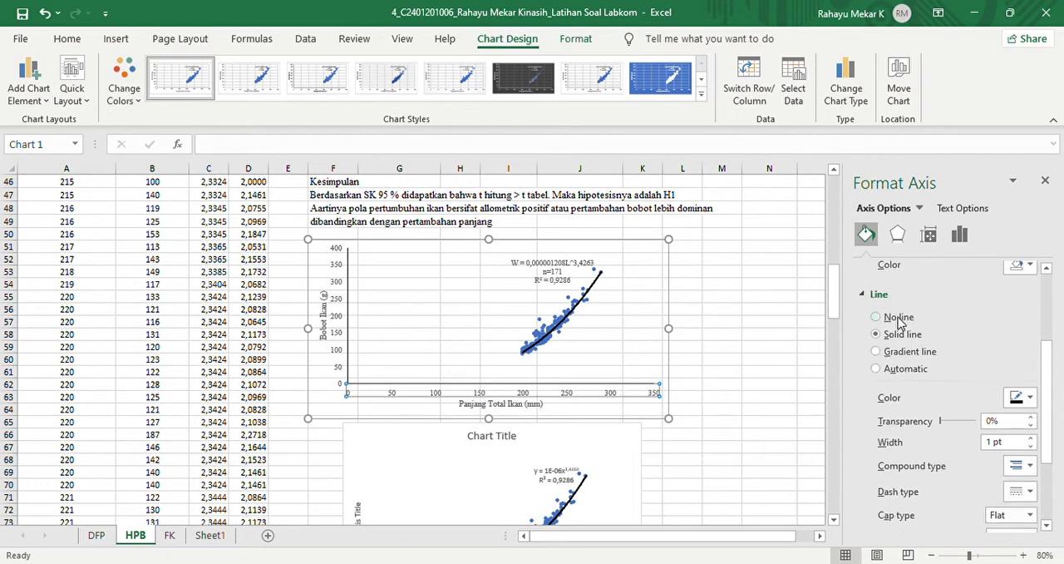
{"action": "left_click", "coordinate": [898, 319]}
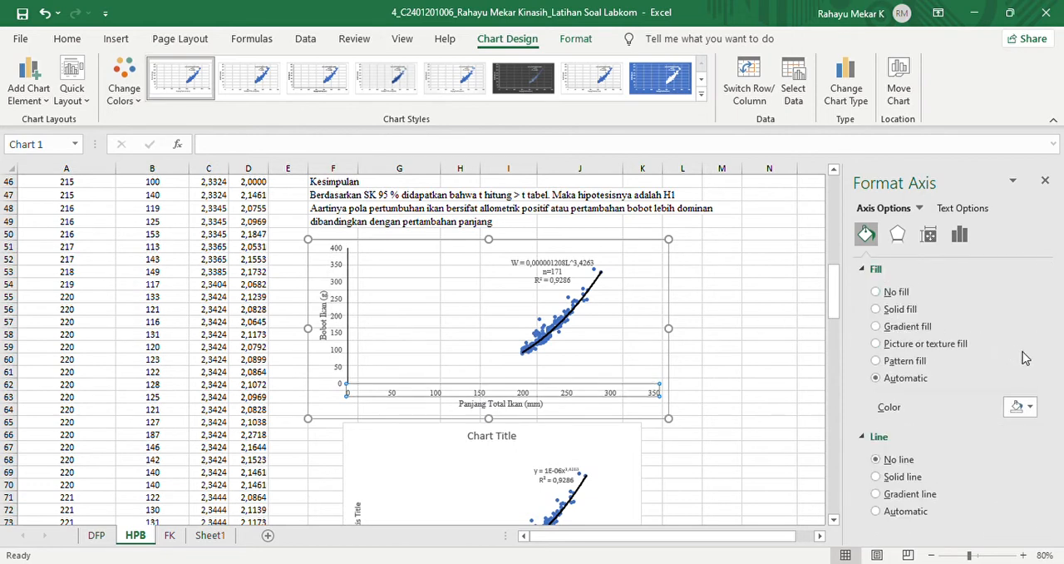
{"action": "left_click", "coordinate": [888, 313]}
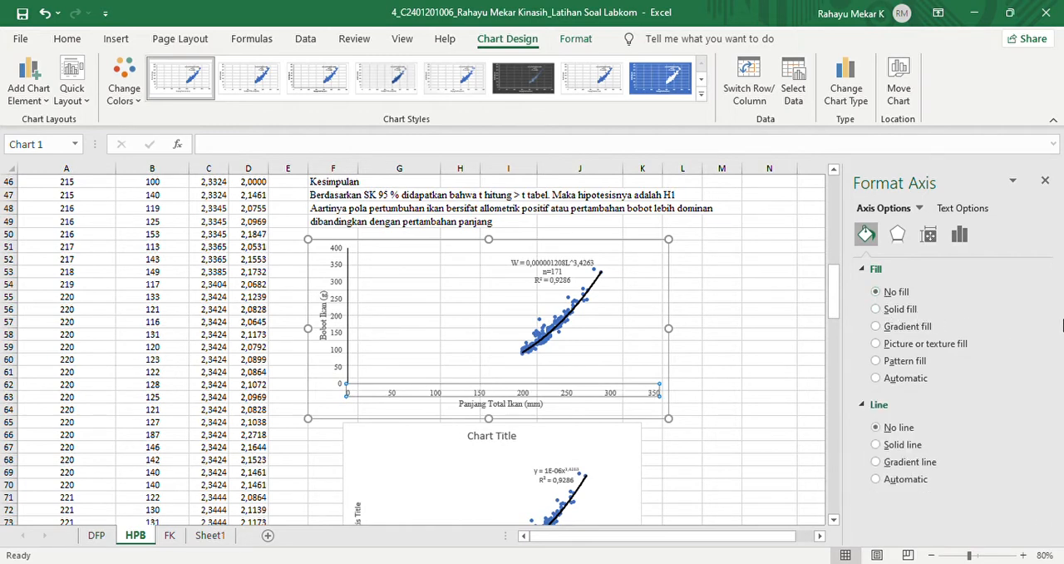
{"action": "left_click", "coordinate": [877, 445]}
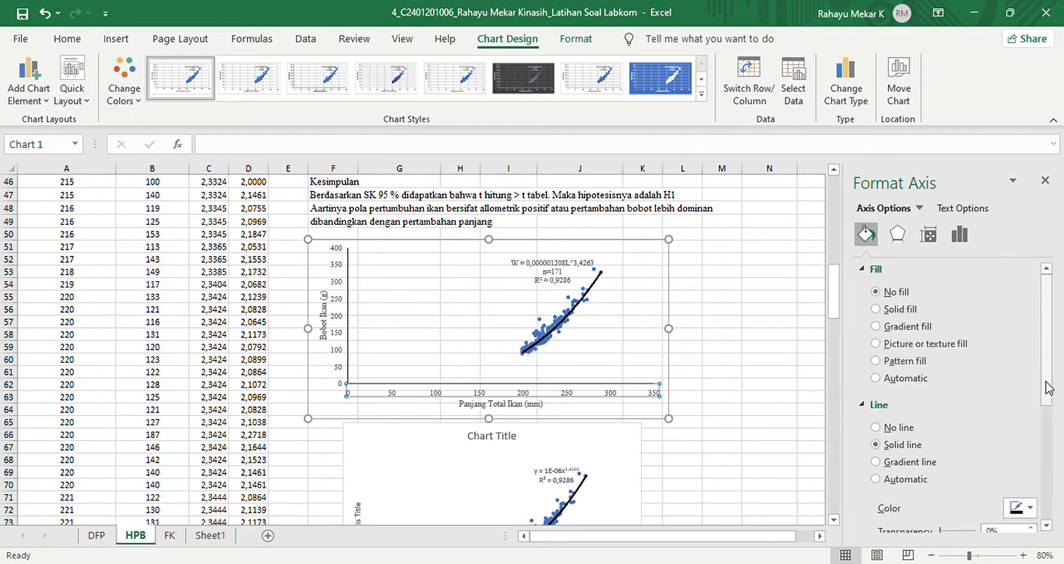
{"action": "left_click_drag", "start_coordinate": [1047, 388], "coordinate": [1040, 457]}
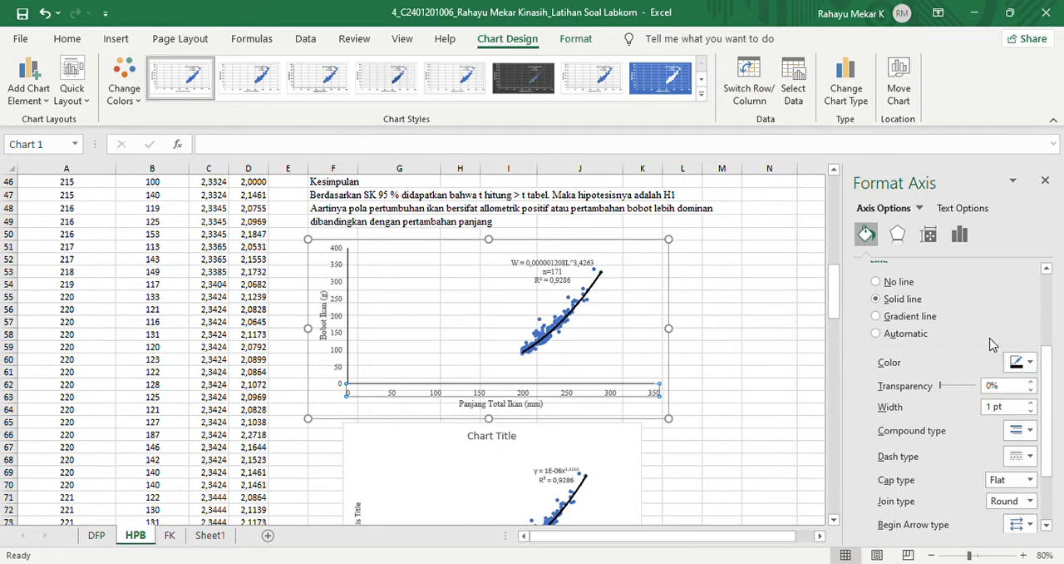
{"action": "left_click", "coordinate": [1045, 182]}
{"action": "left_click", "coordinate": [830, 371]}
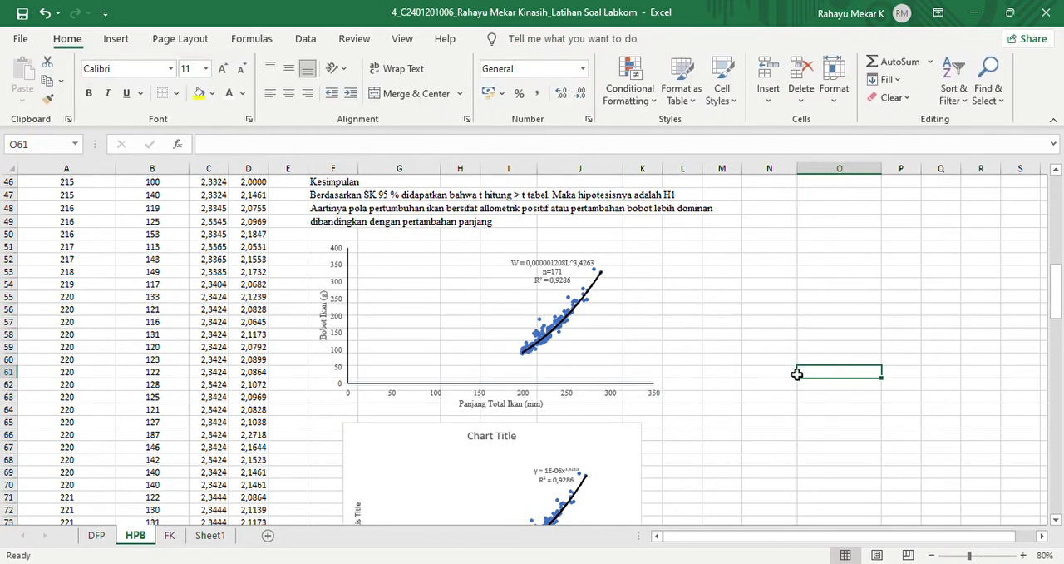
- Go to the FK sheet, widen the Faktor Kondisi column slightly and inspect the formula in C2
{"action": "left_click", "coordinate": [171, 536]}
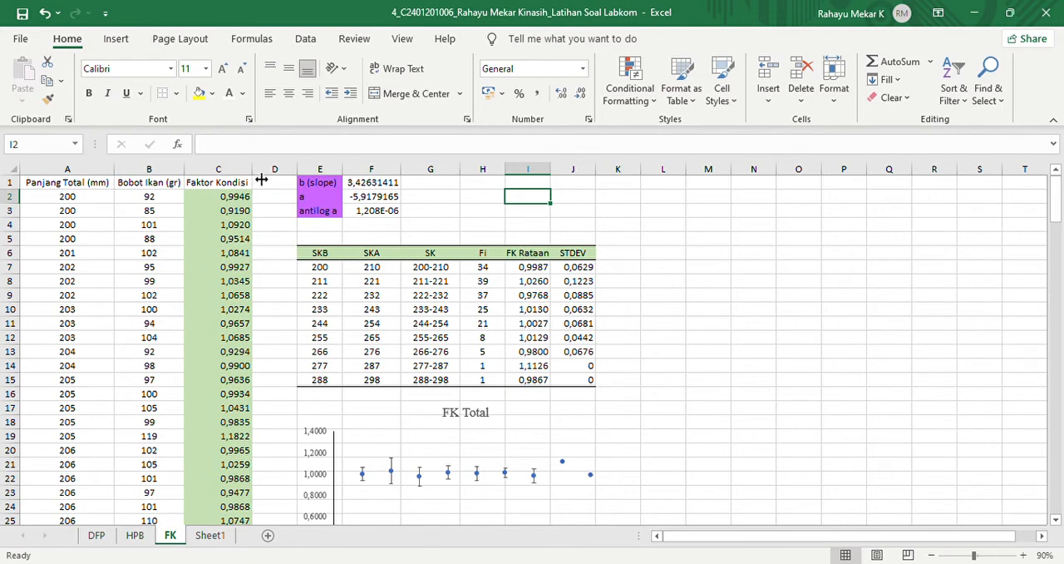
{"action": "left_click_drag", "start_coordinate": [258, 176], "coordinate": [264, 175]}
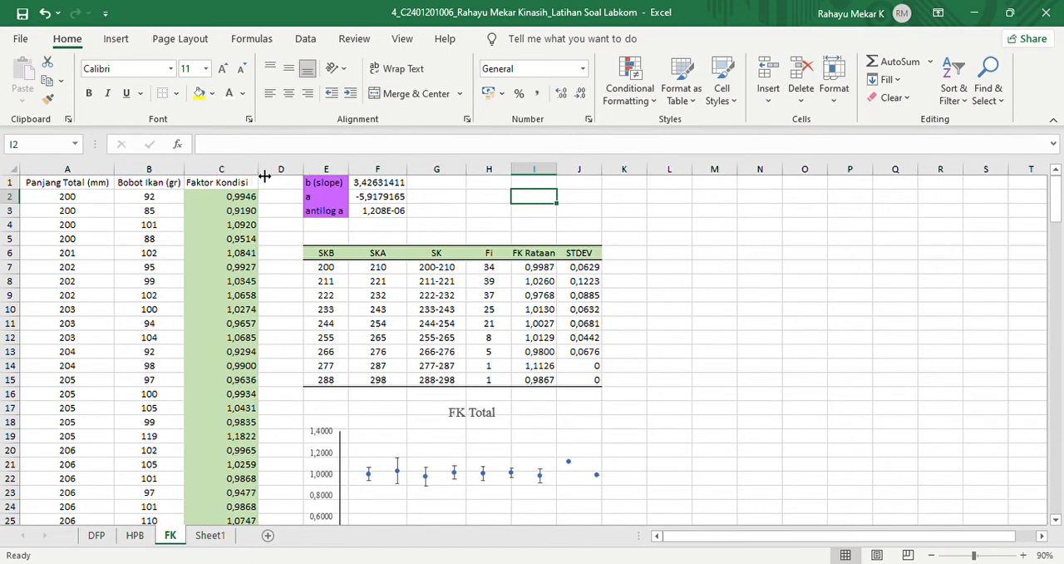
{"action": "left_click", "coordinate": [220, 203]}
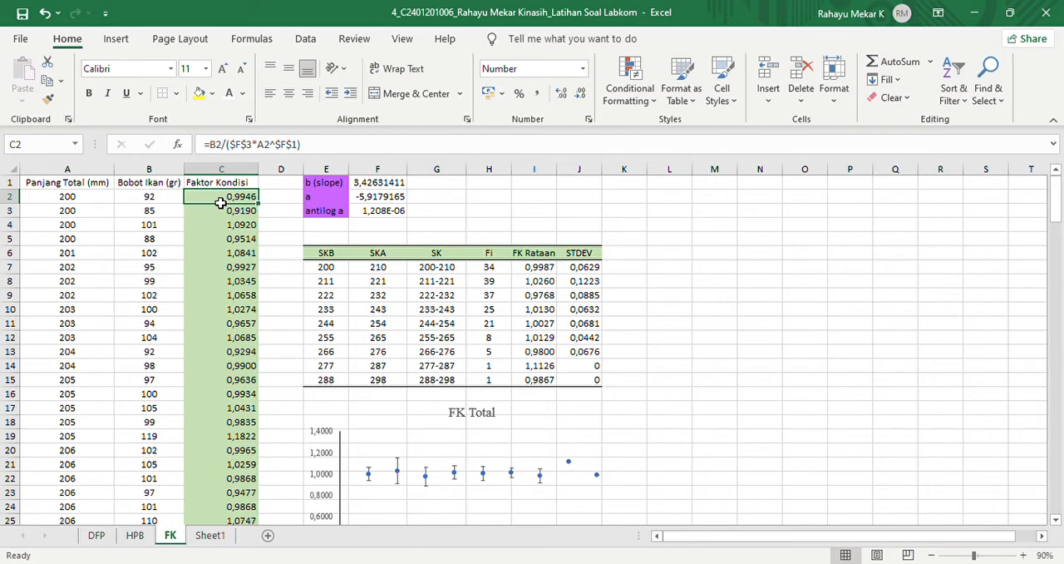
- Revisit the HPB results and write the condition factor formula fk=w/al^b as a note in cell L3 of the FK sheet
{"action": "left_click", "coordinate": [135, 534]}
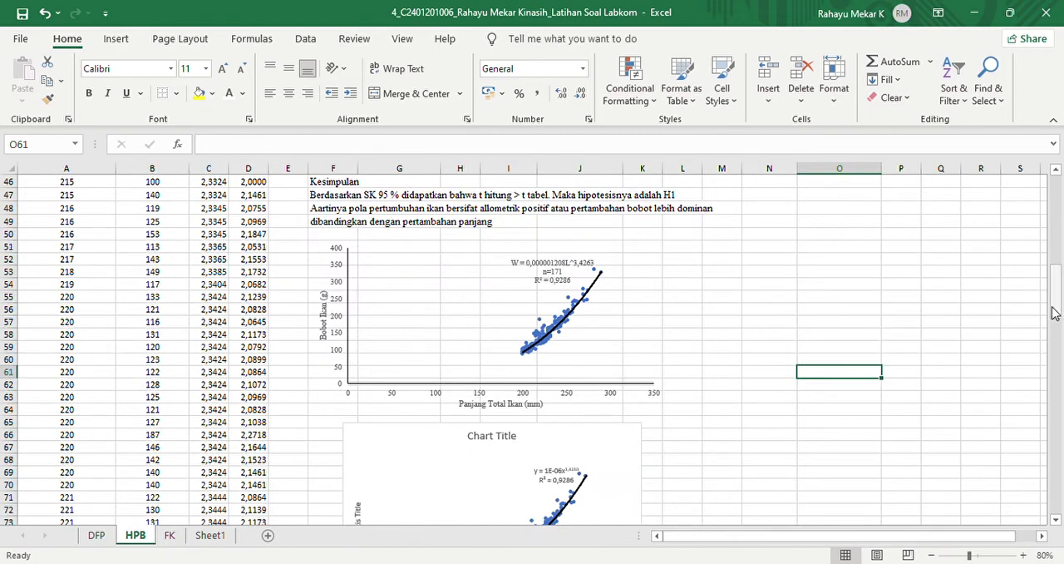
{"action": "left_click_drag", "start_coordinate": [1054, 313], "coordinate": [1053, 301]}
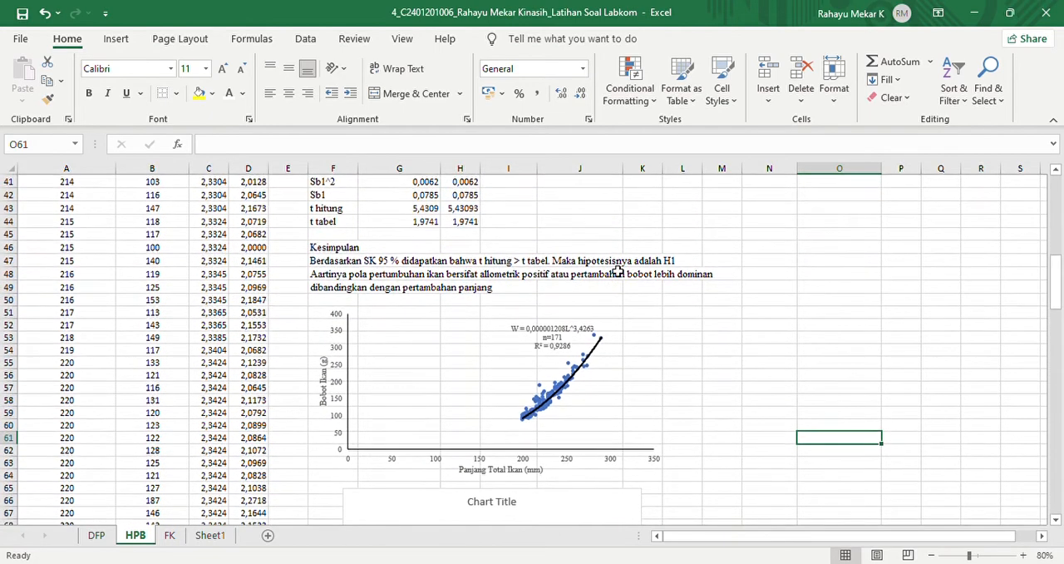
{"action": "left_click", "coordinate": [169, 536]}
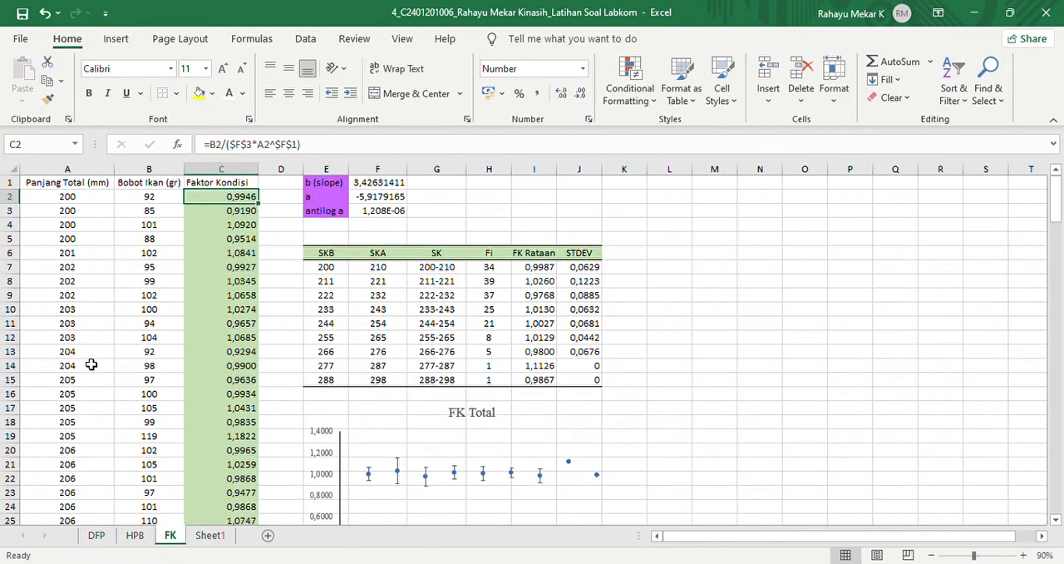
{"action": "left_click", "coordinate": [680, 216]}
{"action": "type", "text": "fk=w/al^b"}
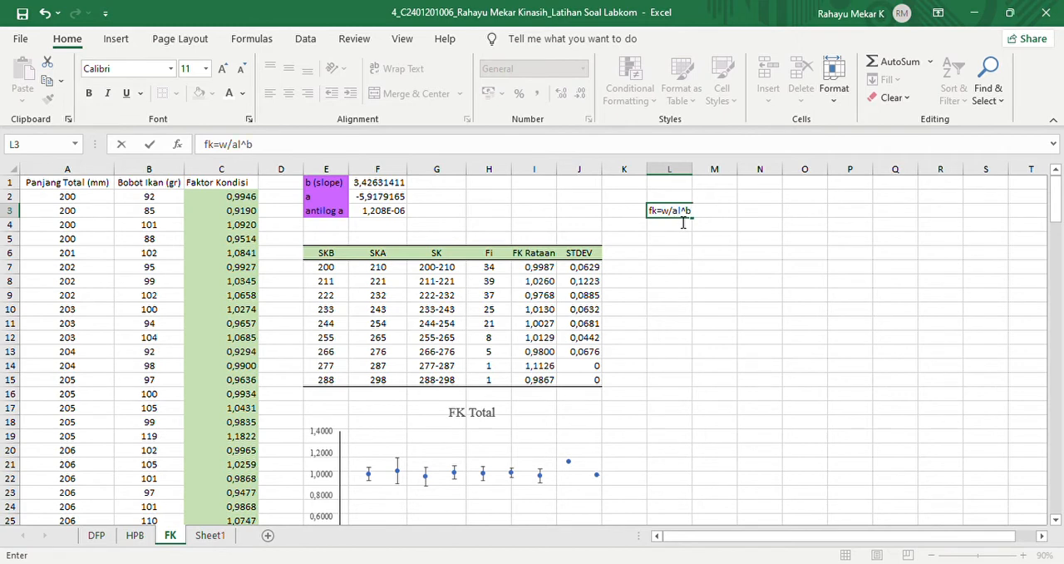
{"action": "key", "text": "Return"}
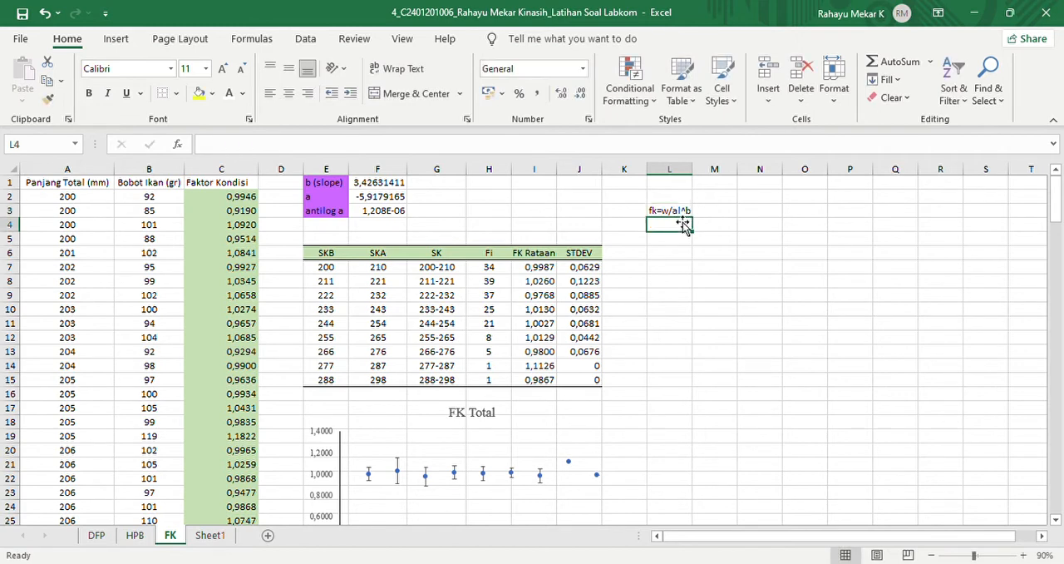
- Examine the Faktor Kondisi formula in C2 and the source of its b (slope), a and antilog a values in the HPB sheet
{"action": "left_click", "coordinate": [235, 199]}
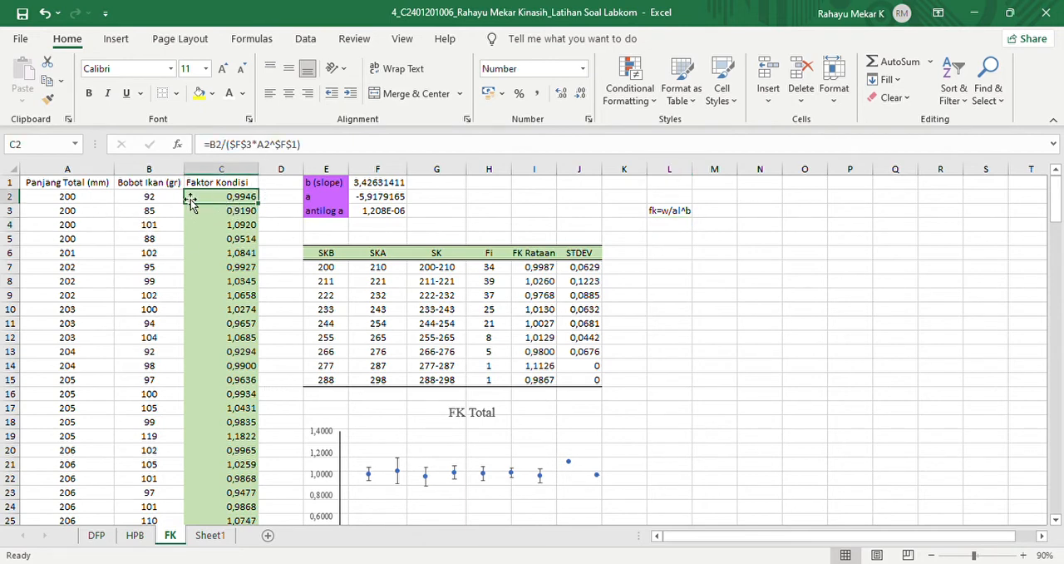
{"action": "mouse_move", "coordinate": [324, 190]}
{"action": "left_mouse_down"}
{"action": "mouse_move", "coordinate": [325, 226]}
{"action": "mouse_move", "coordinate": [325, 209]}
{"action": "left_mouse_up"}
{"action": "left_click", "coordinate": [298, 198]}
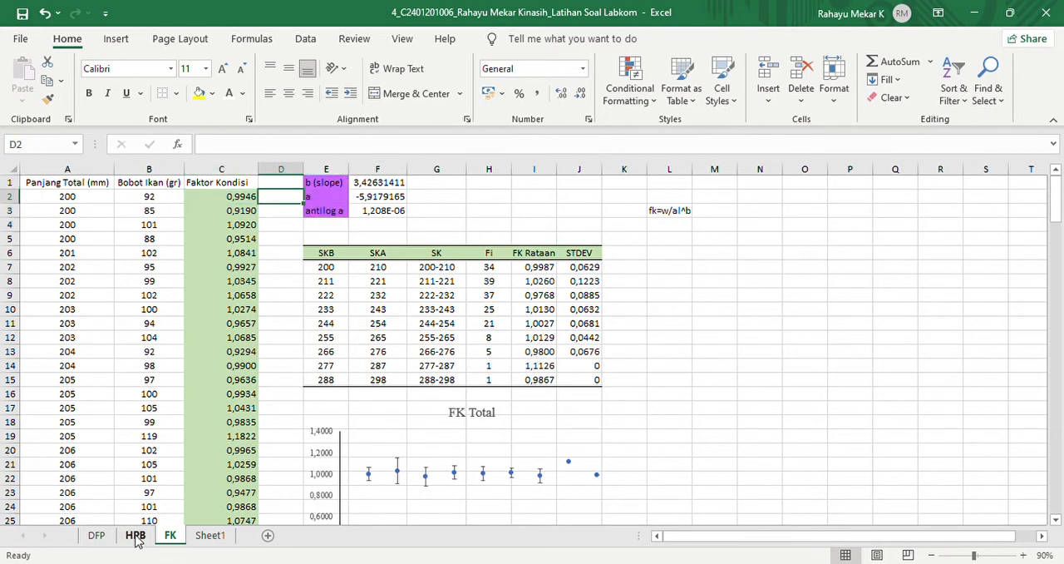
{"action": "left_click", "coordinate": [135, 536]}
{"action": "scroll", "coordinate": [1059, 299], "scroll_direction": "up", "scroll_amount": 13}
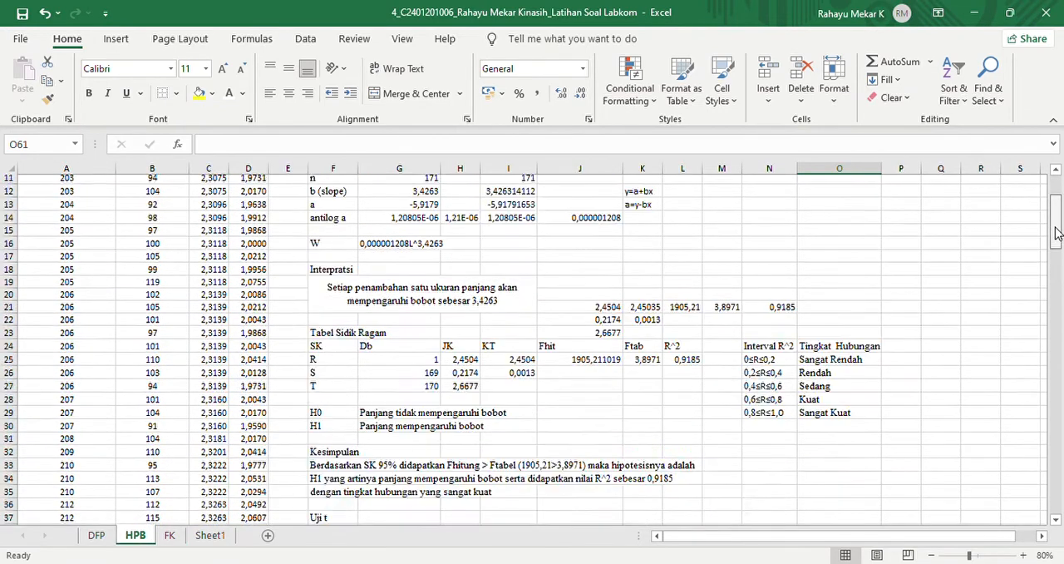
{"action": "left_click_drag", "start_coordinate": [334, 302], "coordinate": [439, 328]}
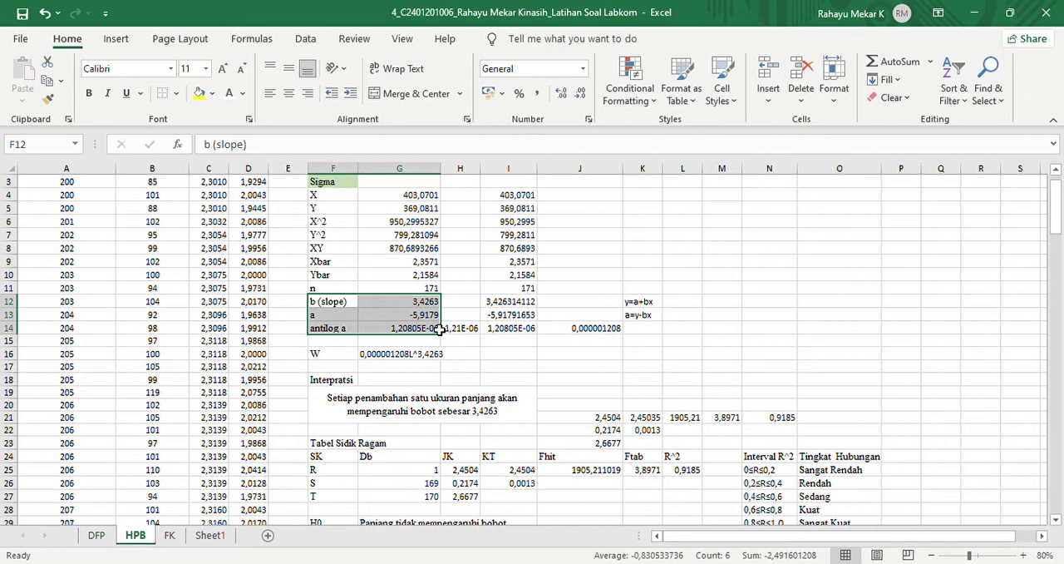
{"action": "left_click", "coordinate": [170, 536]}
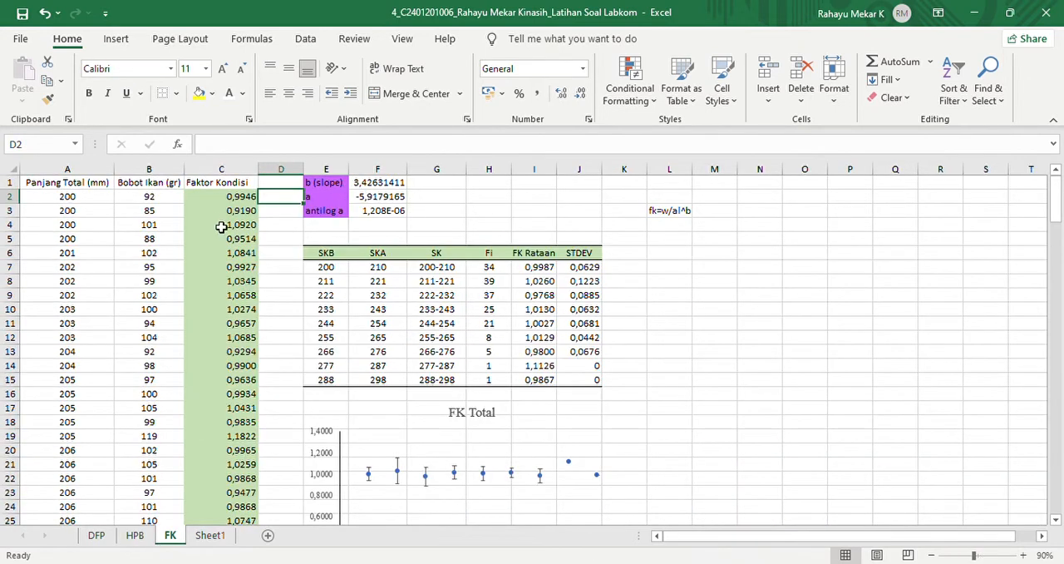
{"action": "left_click", "coordinate": [244, 201]}
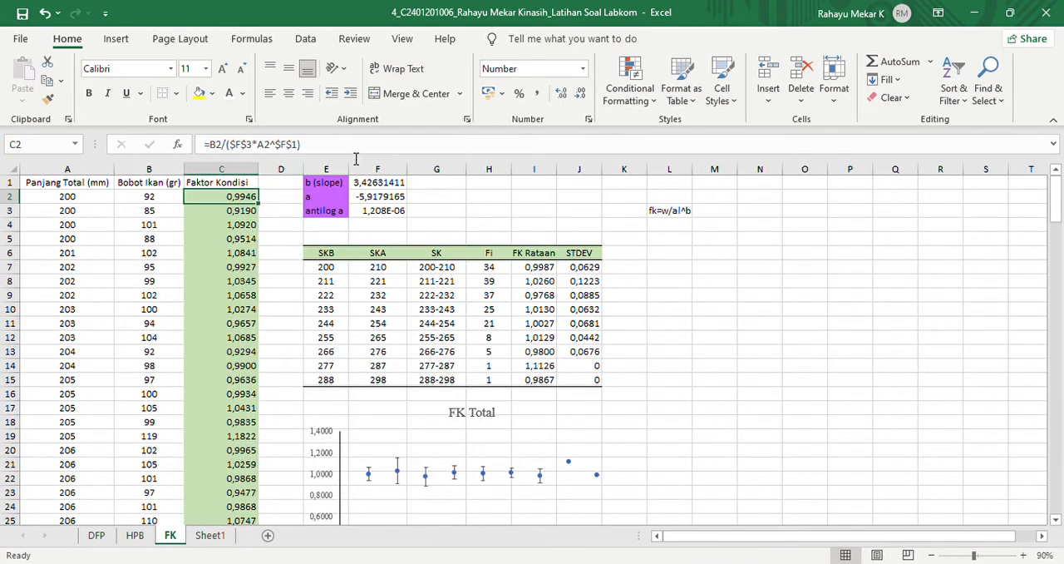
- Calculate the first fish's condition factor in D2 with =B2/($F$3*A2^$F$1) and show the result with four decimals
{"action": "left_click", "coordinate": [291, 201]}
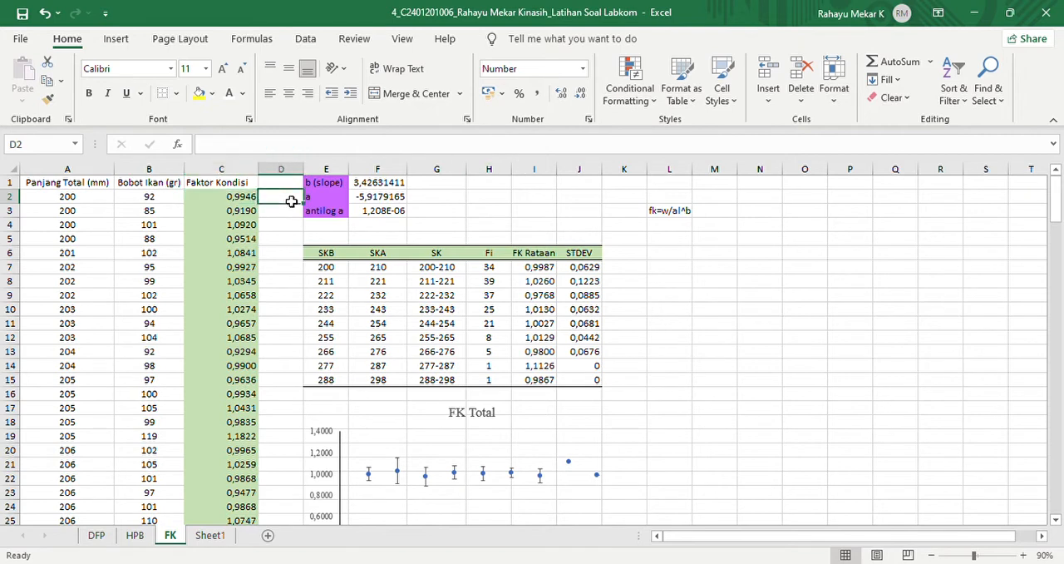
{"action": "type", "text": "="}
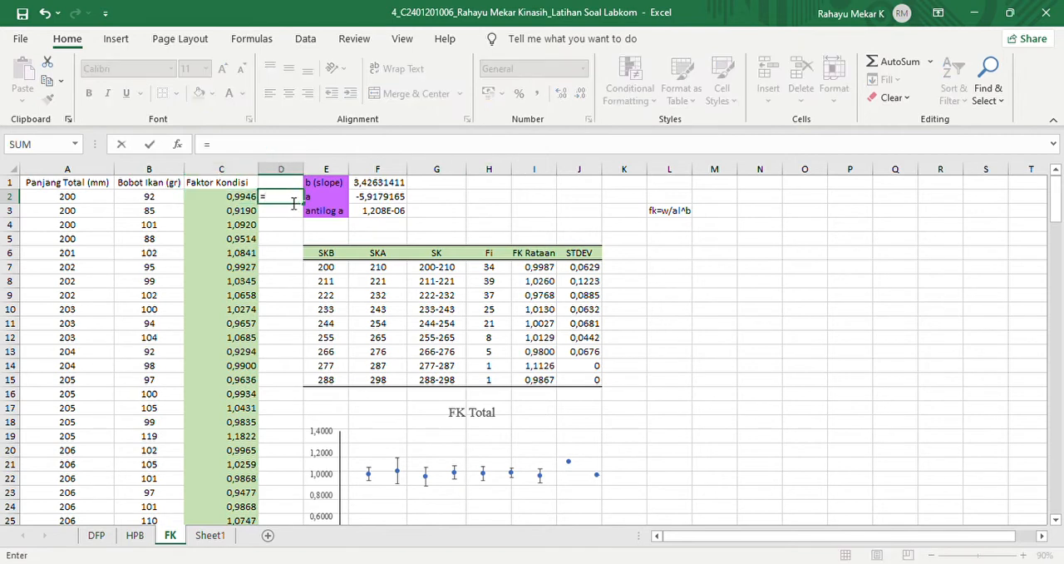
{"action": "left_click", "coordinate": [154, 203]}
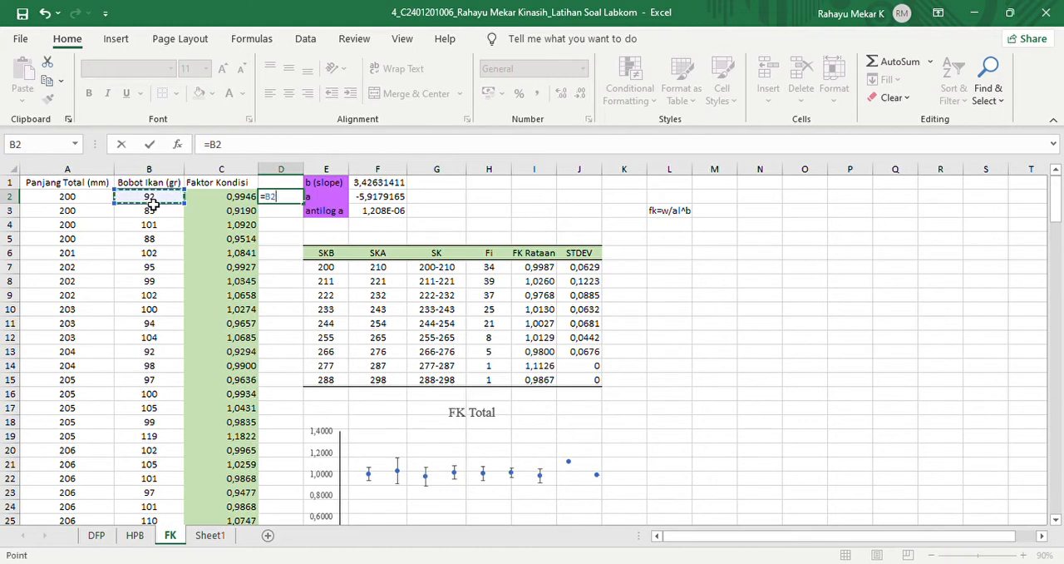
{"action": "type", "text": "/("}
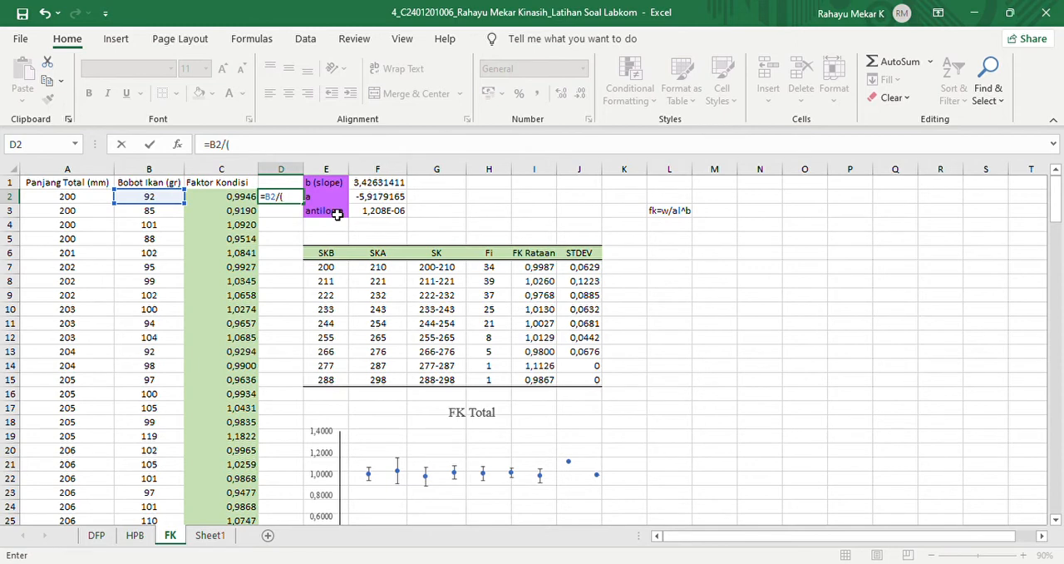
{"action": "left_click", "coordinate": [382, 214]}
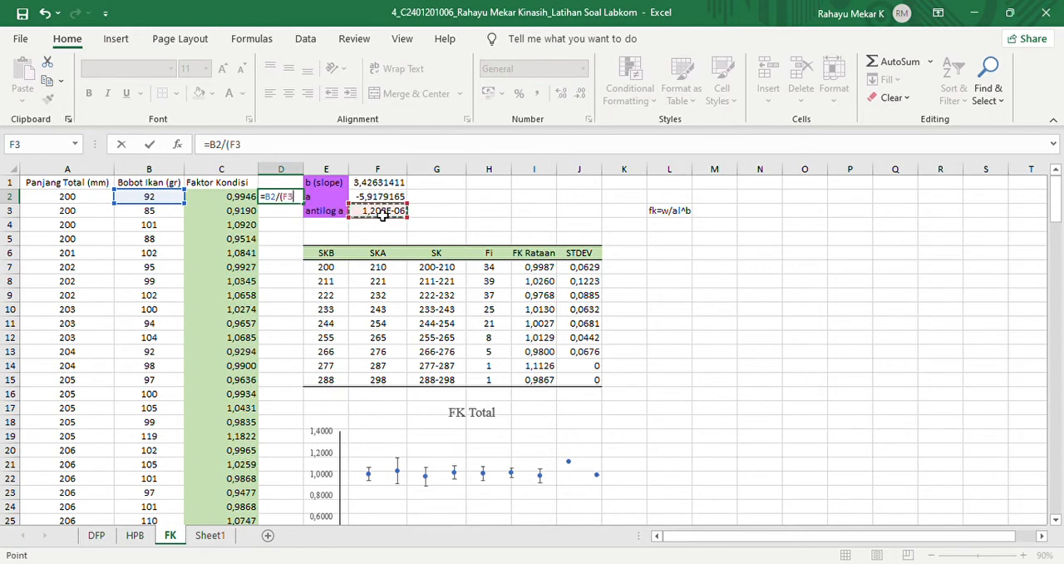
{"action": "key", "text": "F4"}
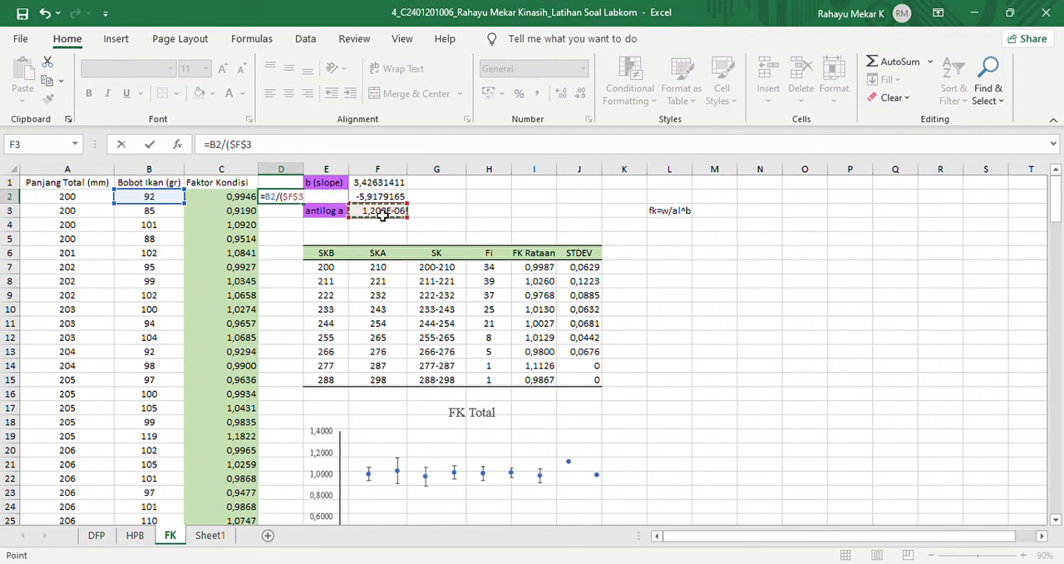
{"action": "type", "text": "*"}
{"action": "left_click", "coordinate": [71, 201]}
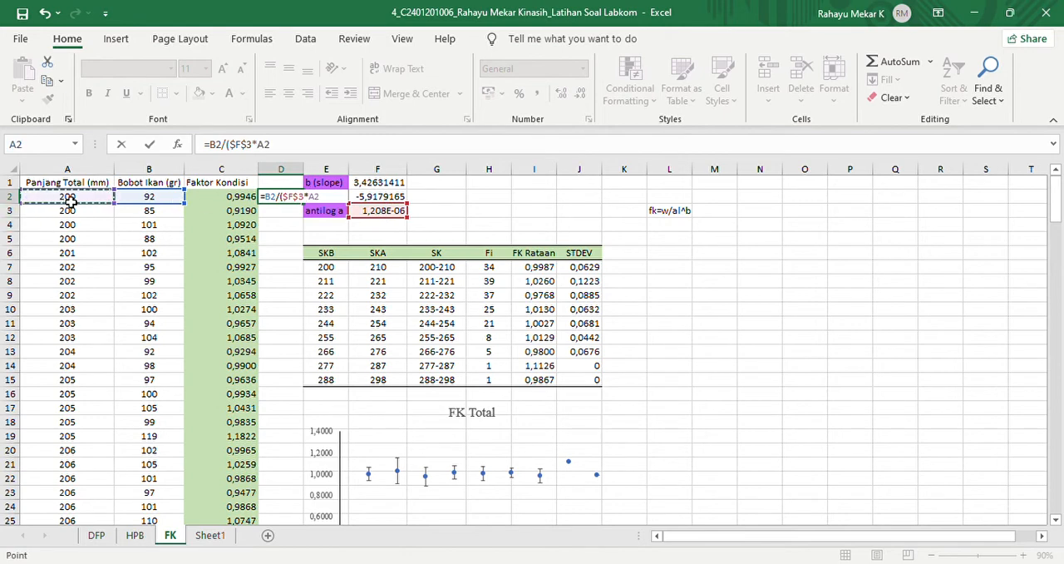
{"action": "type", "text": "^"}
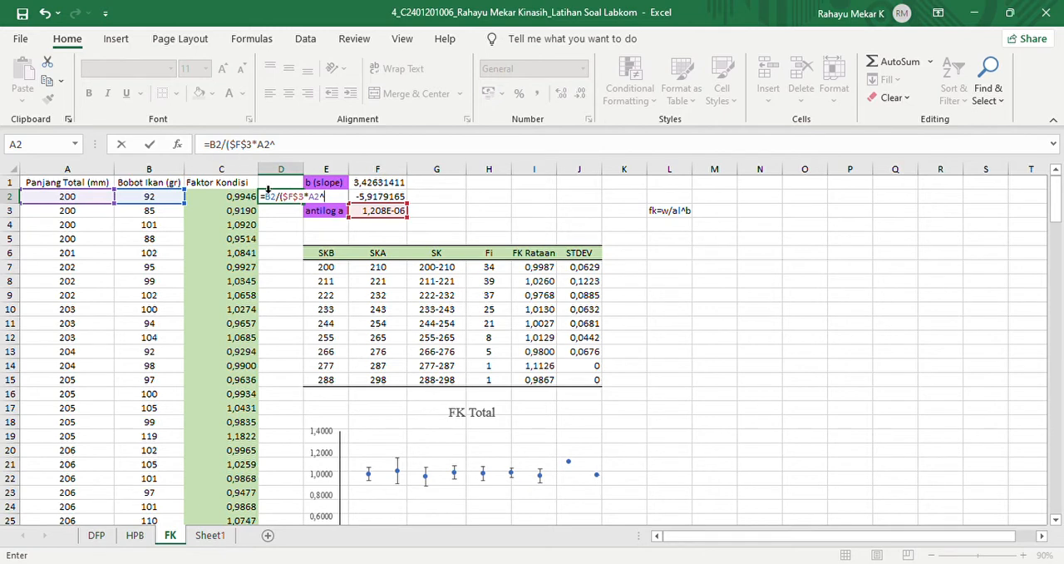
{"action": "left_click", "coordinate": [386, 185]}
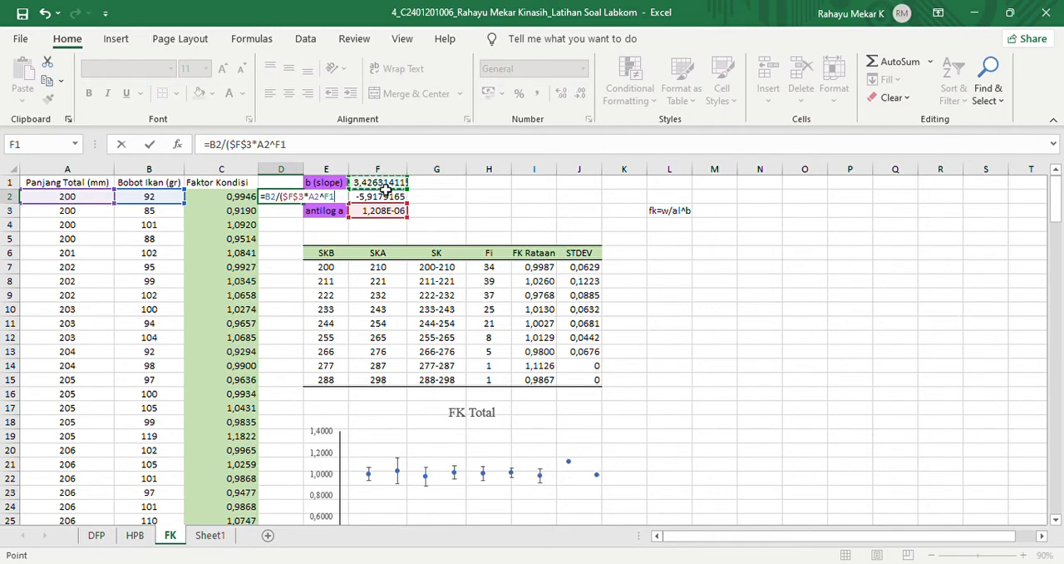
{"action": "key", "text": "F4"}
{"action": "type", "text": ")"}
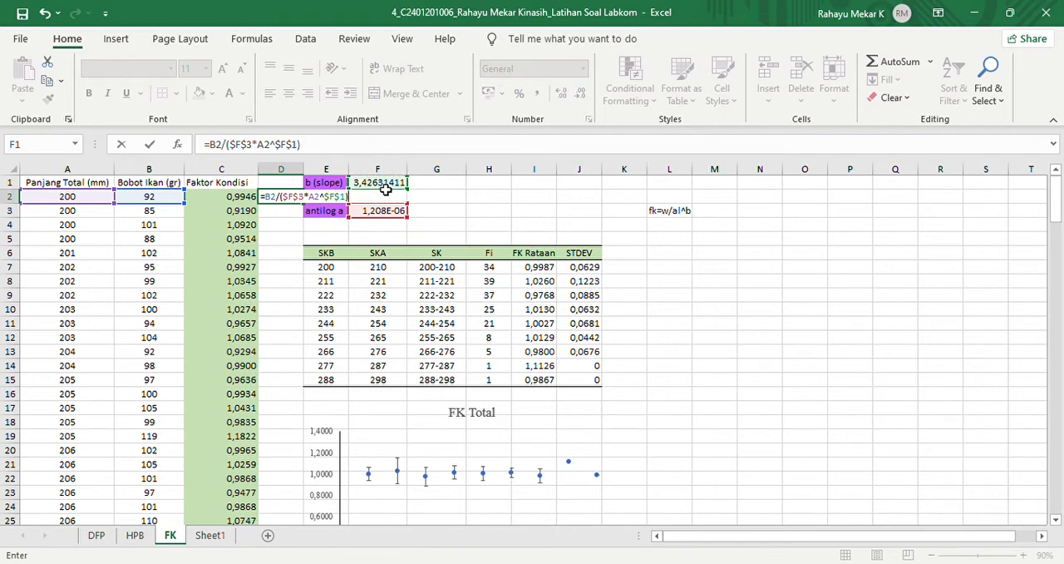
{"action": "key", "text": "Return"}
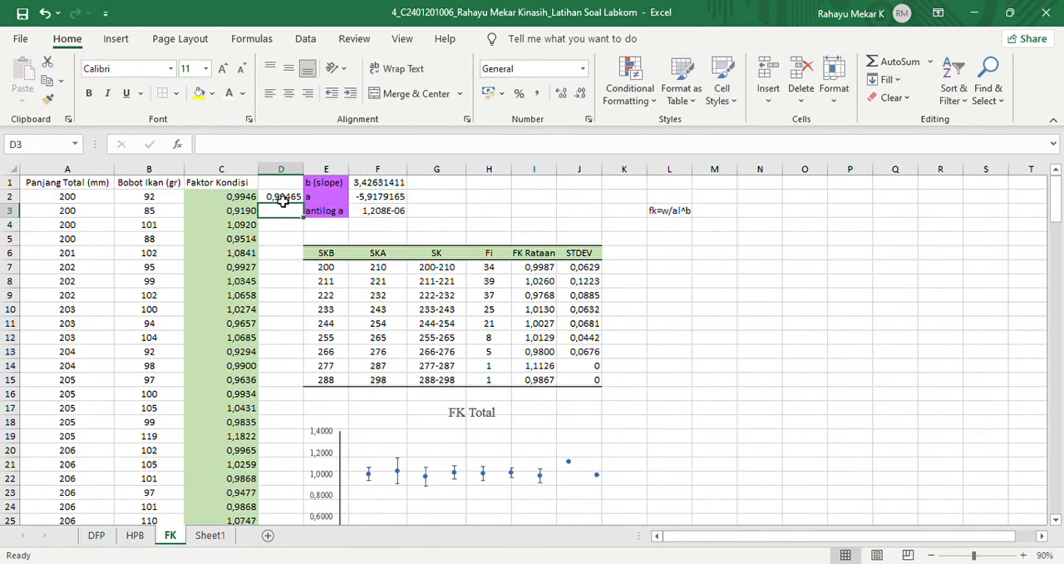
{"action": "left_click", "coordinate": [283, 199]}
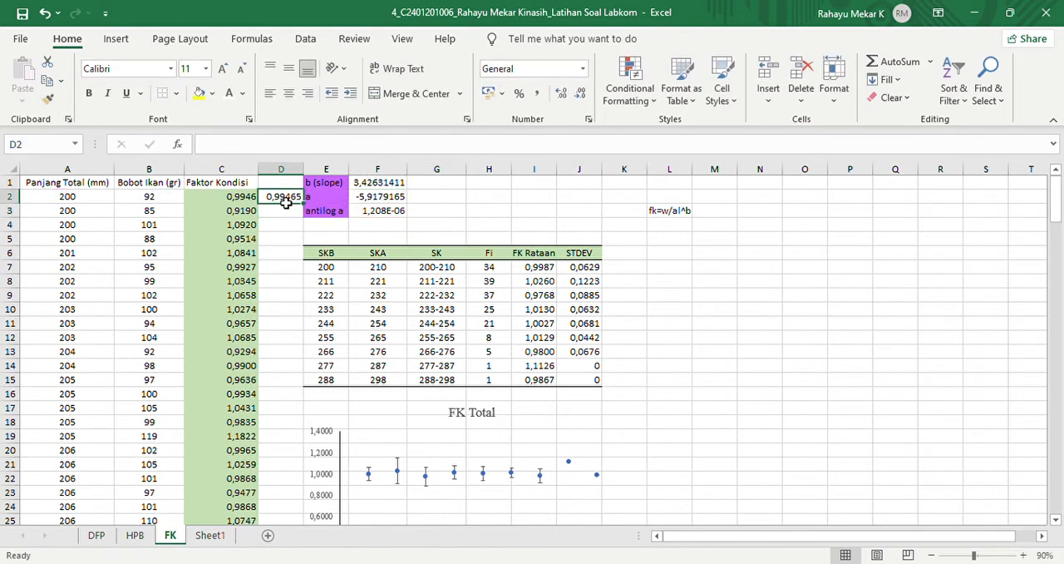
{"action": "left_click", "coordinate": [581, 97]}
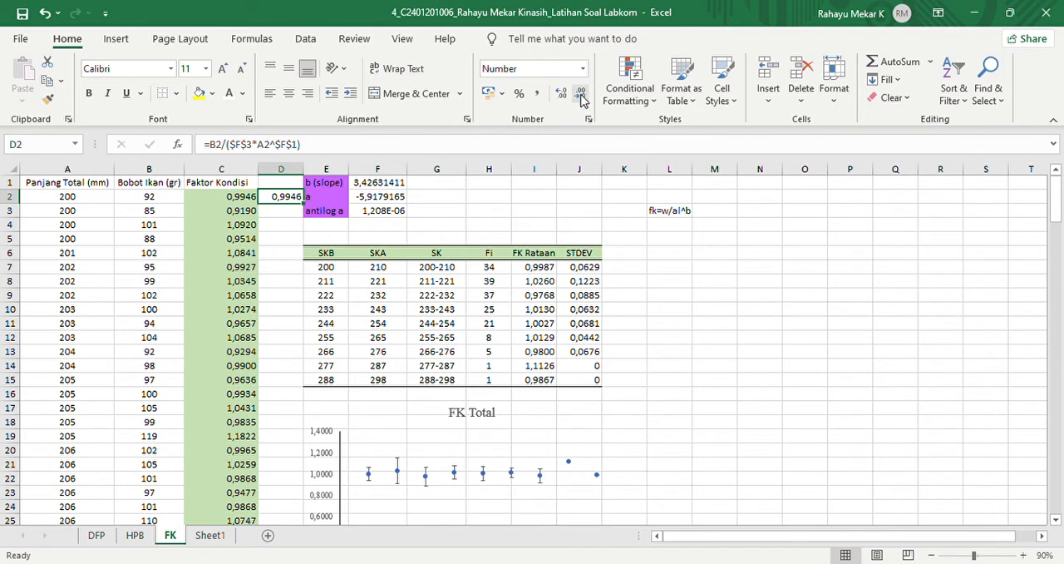
- Fill the D2 formula down the whole data column and hide the filled values with a white font colour
{"action": "double_click", "coordinate": [304, 204]}
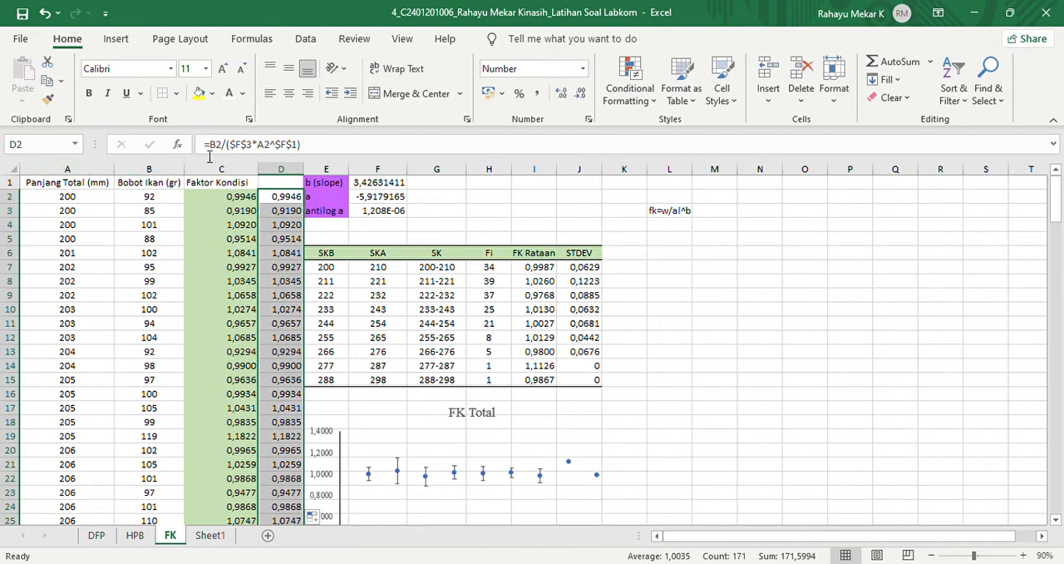
{"action": "left_click", "coordinate": [231, 94]}
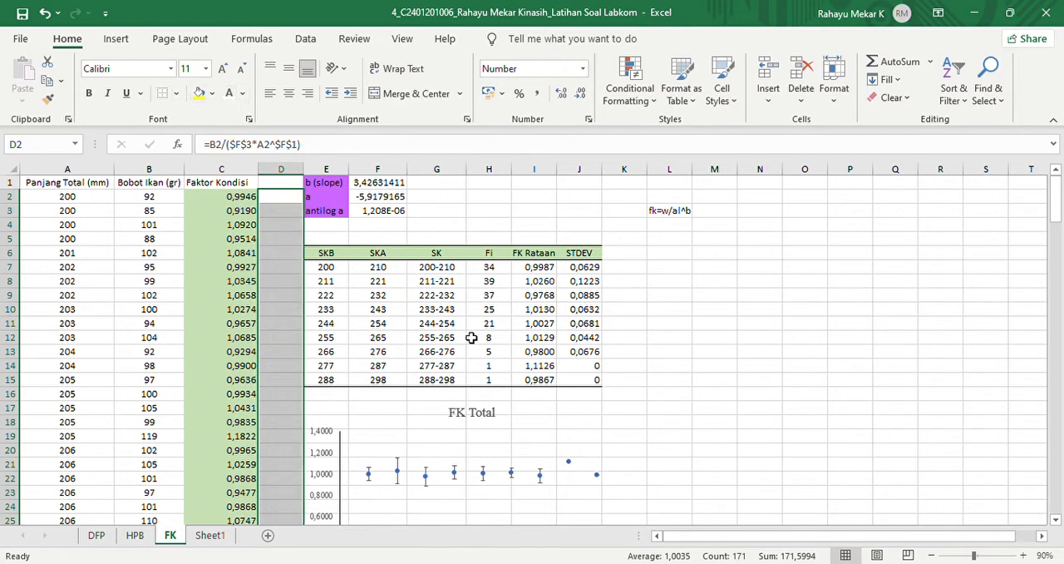
{"action": "left_click", "coordinate": [715, 355]}
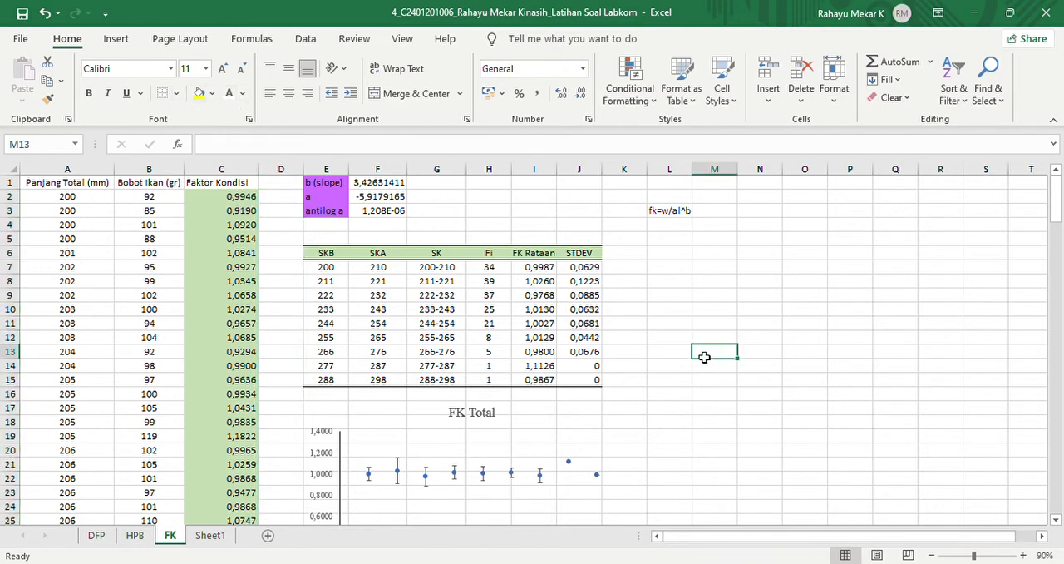
- Compare the DFP class intervals with the colour-grouped Faktor Kondisi ranges C2:C35 and C36:C74, and inspect the FK Rataan formula in I7
{"action": "left_click", "coordinate": [212, 201]}
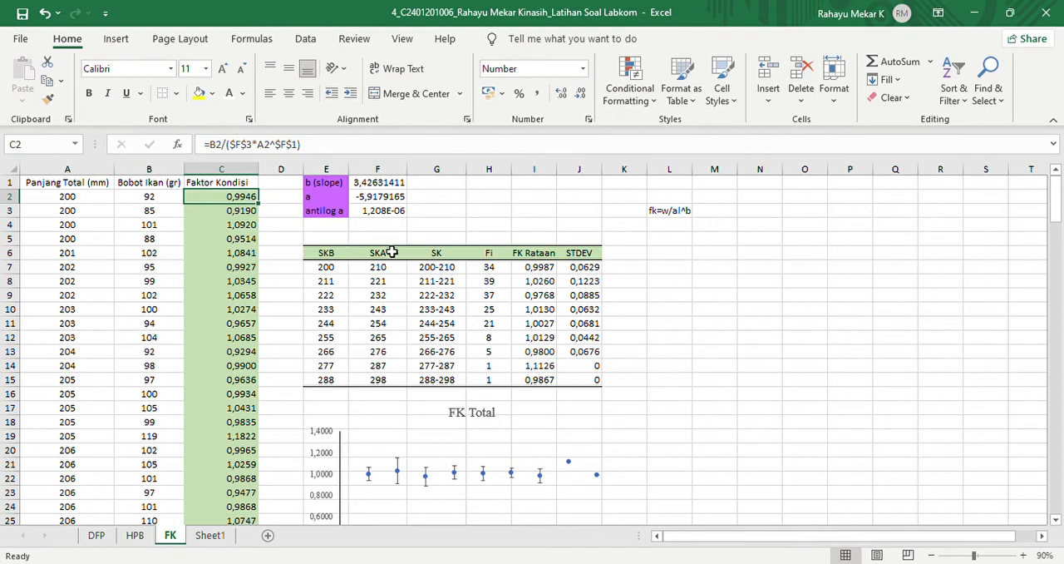
{"action": "left_click", "coordinate": [98, 536]}
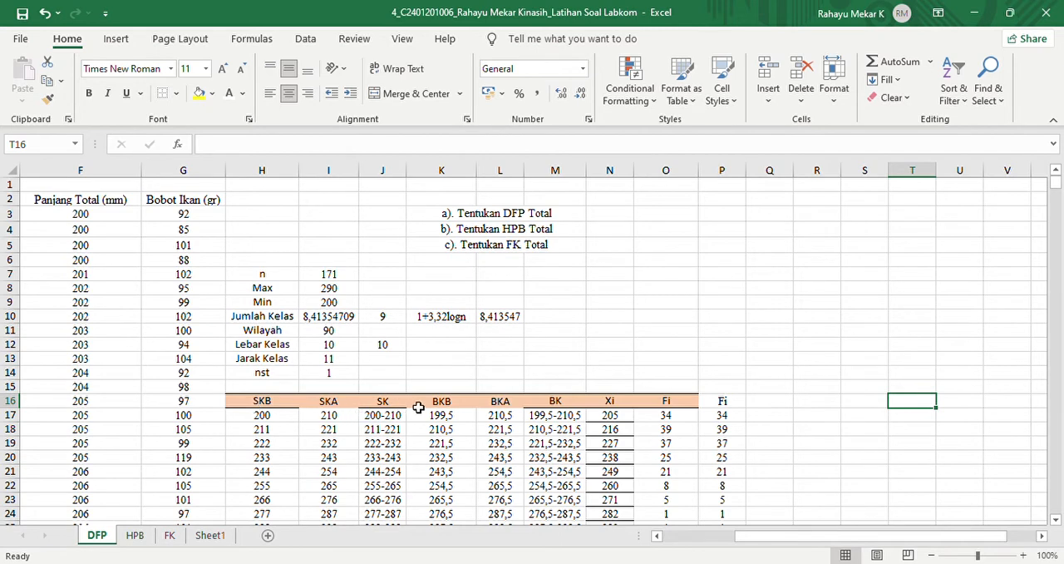
{"action": "left_click", "coordinate": [171, 537]}
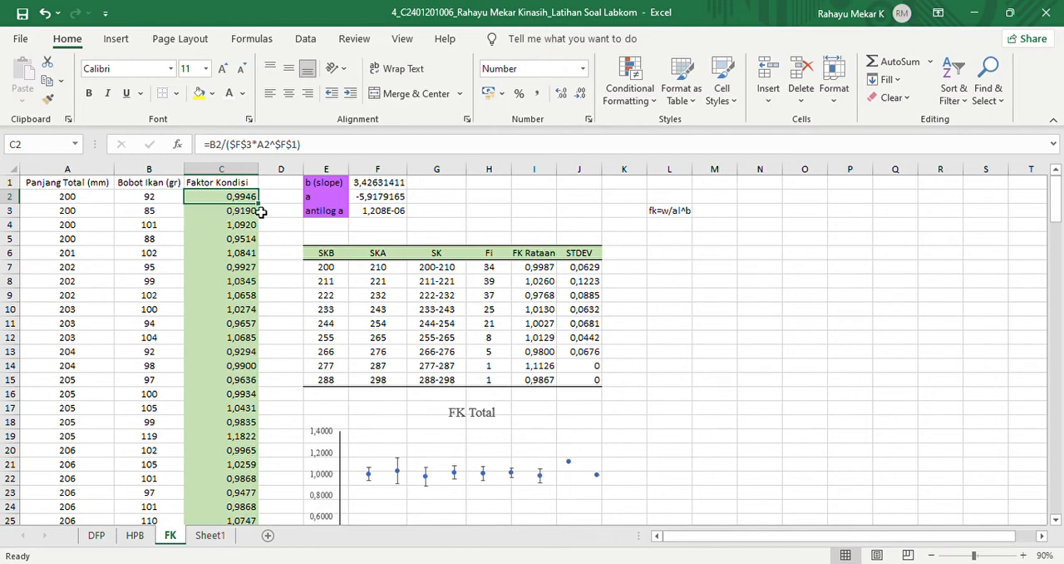
{"action": "left_click_drag", "start_coordinate": [249, 200], "coordinate": [227, 495]}
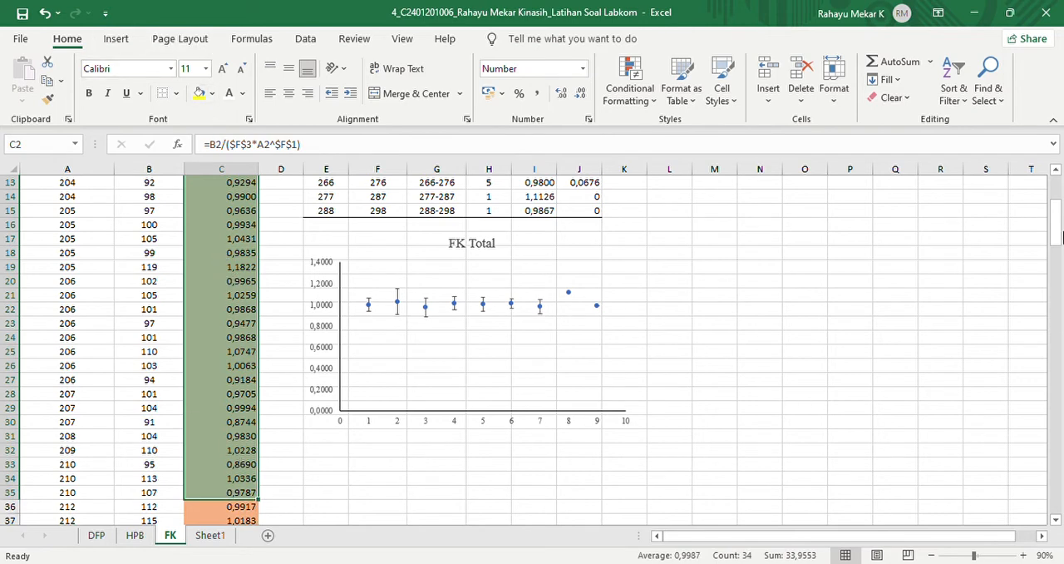
{"action": "left_click_drag", "start_coordinate": [1057, 237], "coordinate": [1058, 212]}
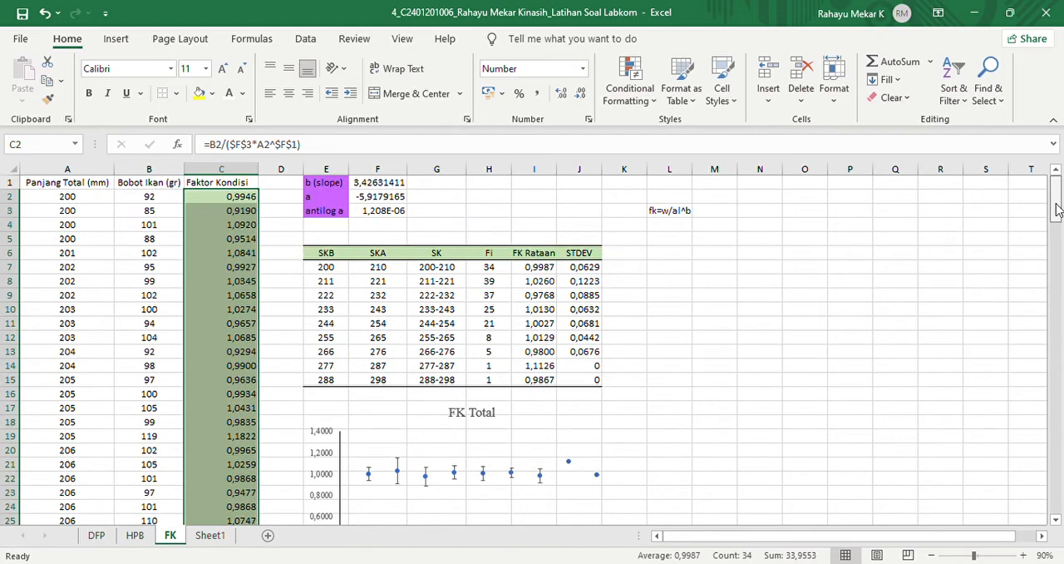
{"action": "scroll", "coordinate": [737, 328], "scroll_direction": "down", "scroll_amount": 9}
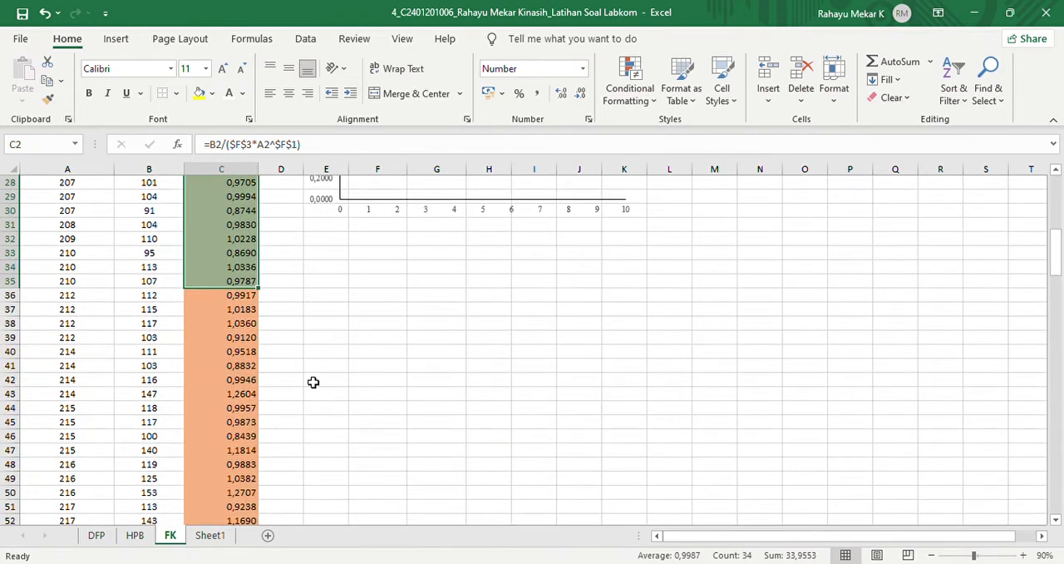
{"action": "left_click", "coordinate": [201, 301]}
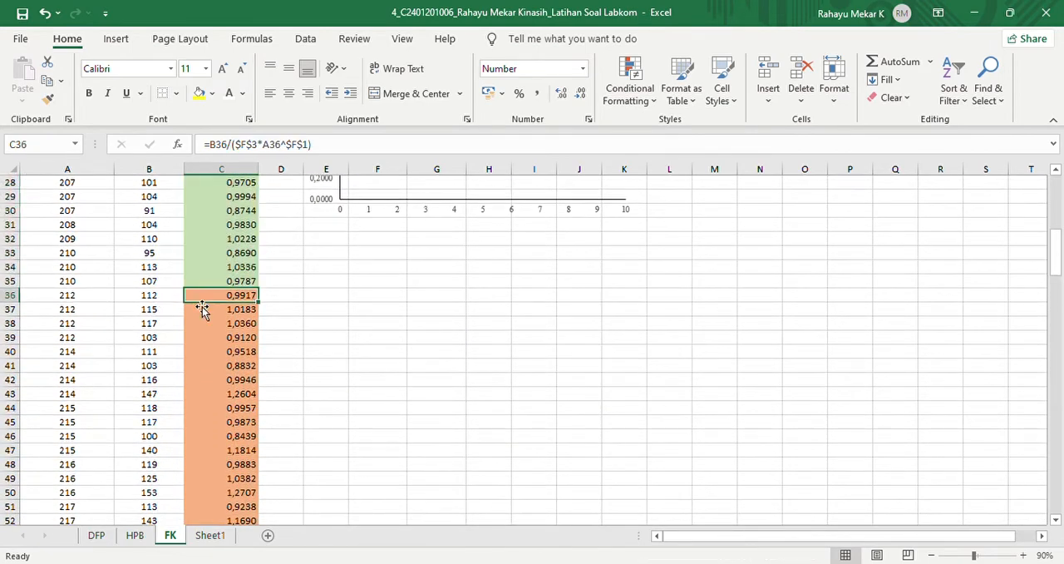
{"action": "mouse_move", "coordinate": [223, 300]}
{"action": "left_mouse_down"}
{"action": "mouse_move", "coordinate": [221, 522]}
{"action": "mouse_move", "coordinate": [225, 147]}
{"action": "mouse_move", "coordinate": [230, 287]}
{"action": "left_mouse_up"}
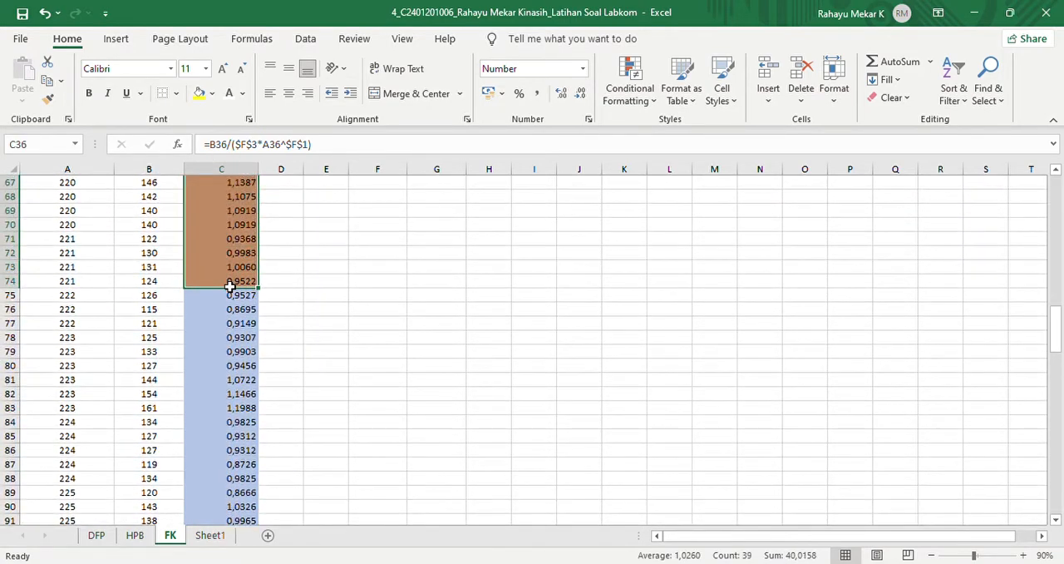
{"action": "left_click", "coordinate": [361, 297]}
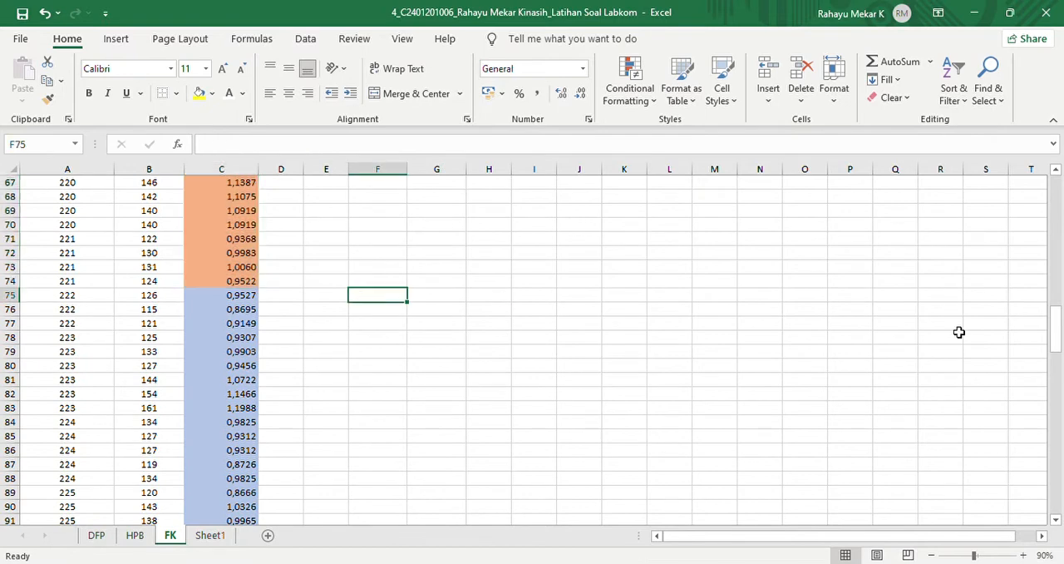
{"action": "left_click", "coordinate": [79, 286]}
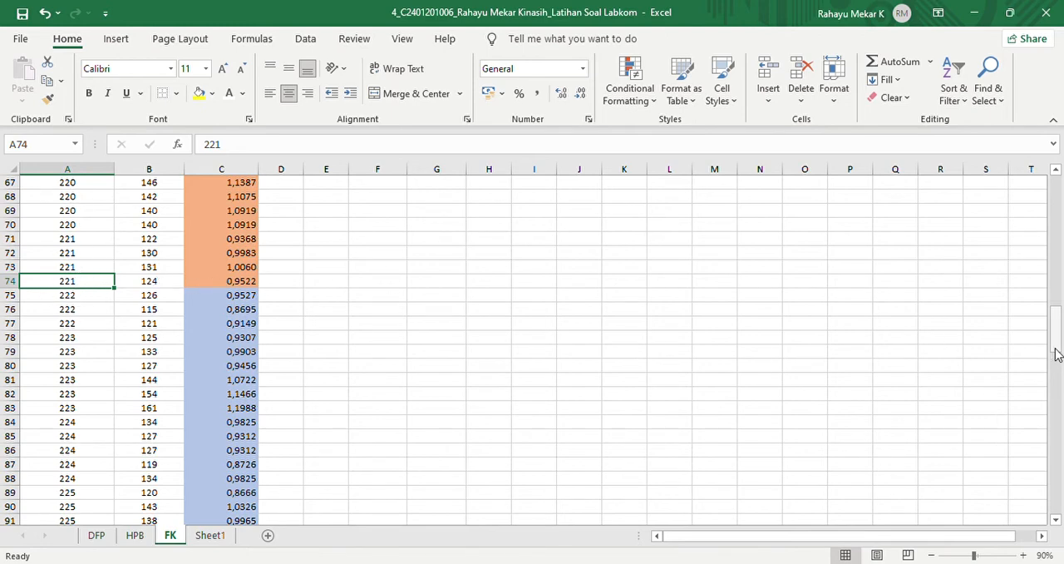
{"action": "left_click_drag", "start_coordinate": [1055, 352], "coordinate": [1050, 220]}
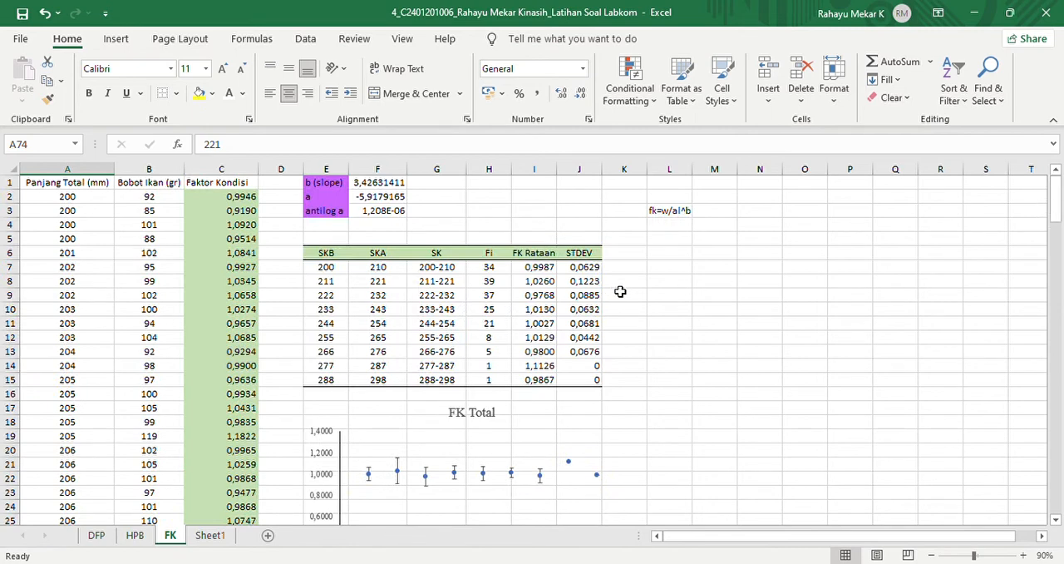
{"action": "left_click", "coordinate": [529, 270]}
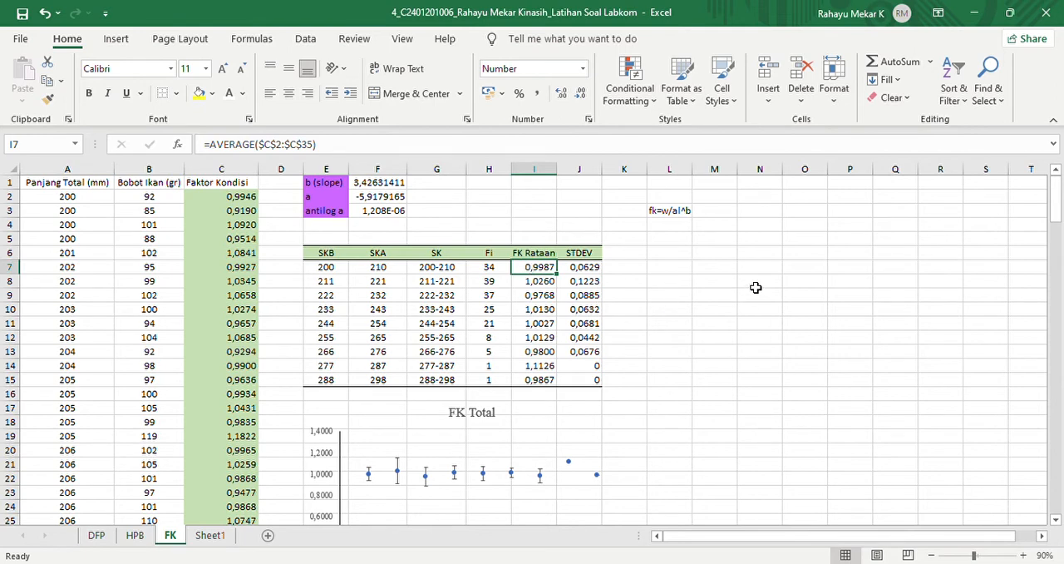
- Write =average(C2:C35) in L7 to average the Faktor Kondisi values of the first length class
{"action": "left_click", "coordinate": [672, 256]}
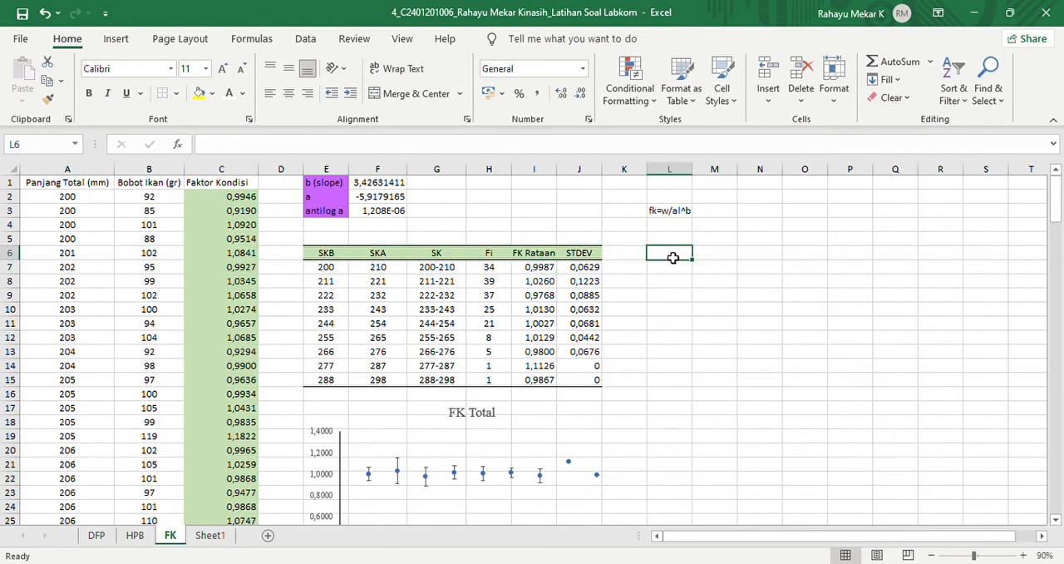
{"action": "left_click", "coordinate": [681, 271]}
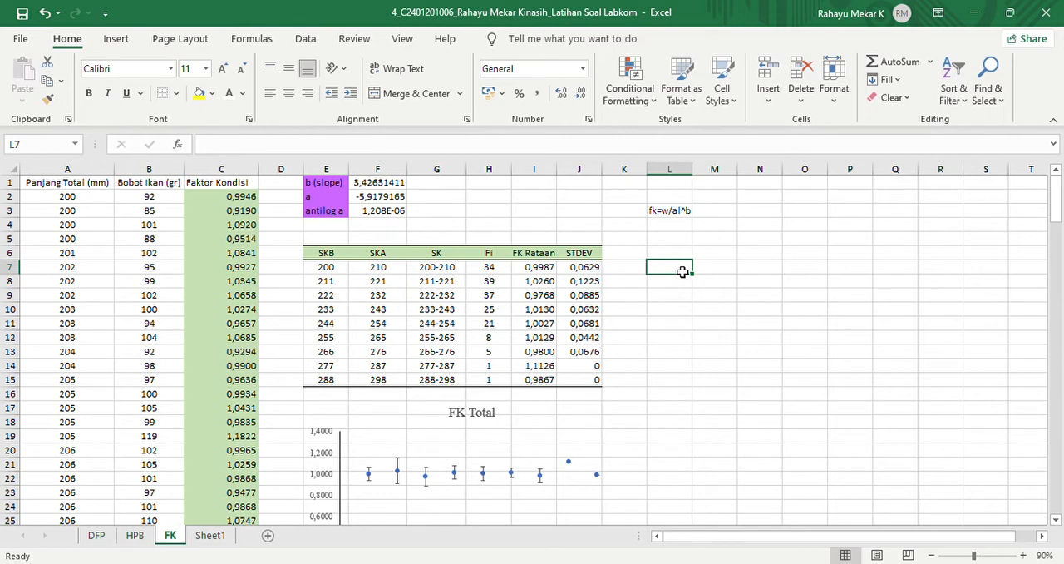
{"action": "type", "text": "=average("}
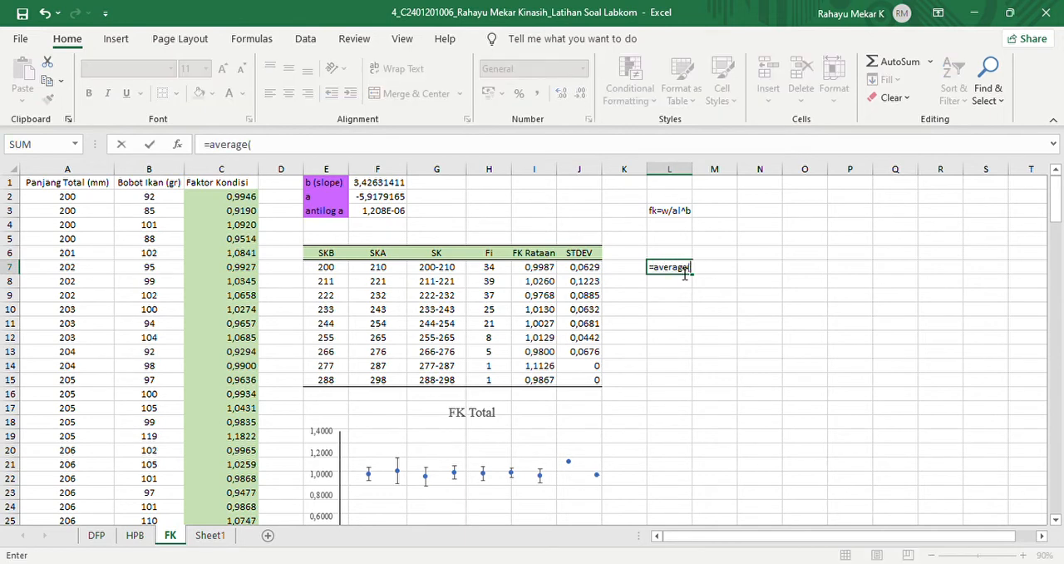
{"action": "left_click_drag", "start_coordinate": [233, 201], "coordinate": [232, 281]}
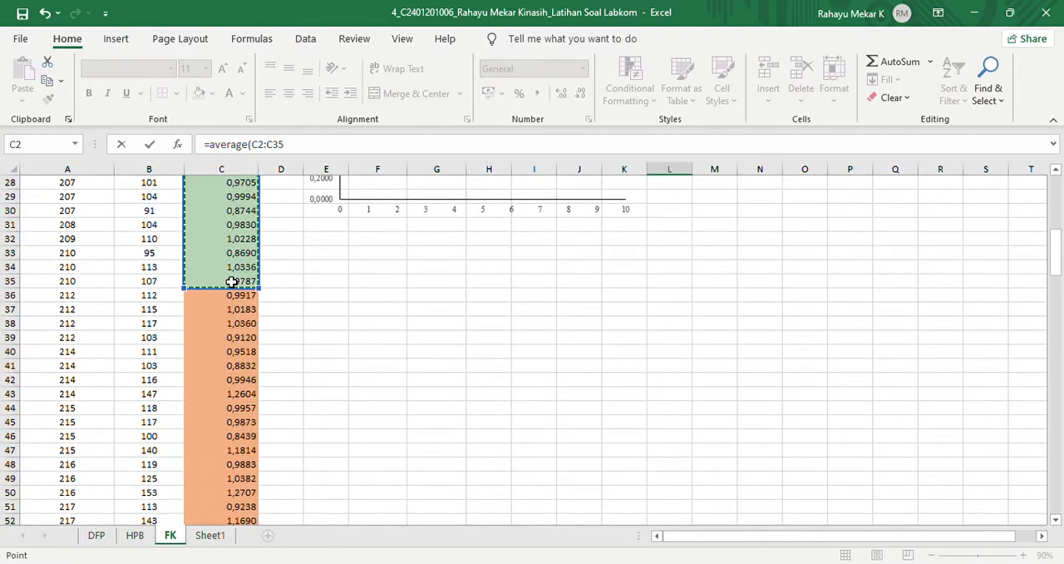
{"action": "type", "text": ")"}
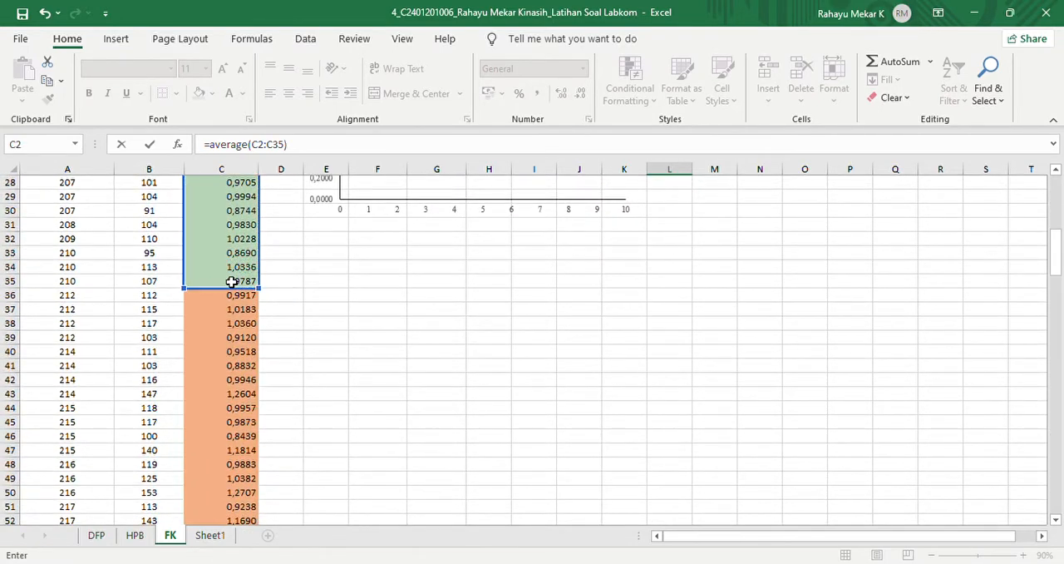
- Make the range in the L7 average formula absolute as $C$2:$C$35 and complete the formula
{"action": "left_click", "coordinate": [268, 147]}
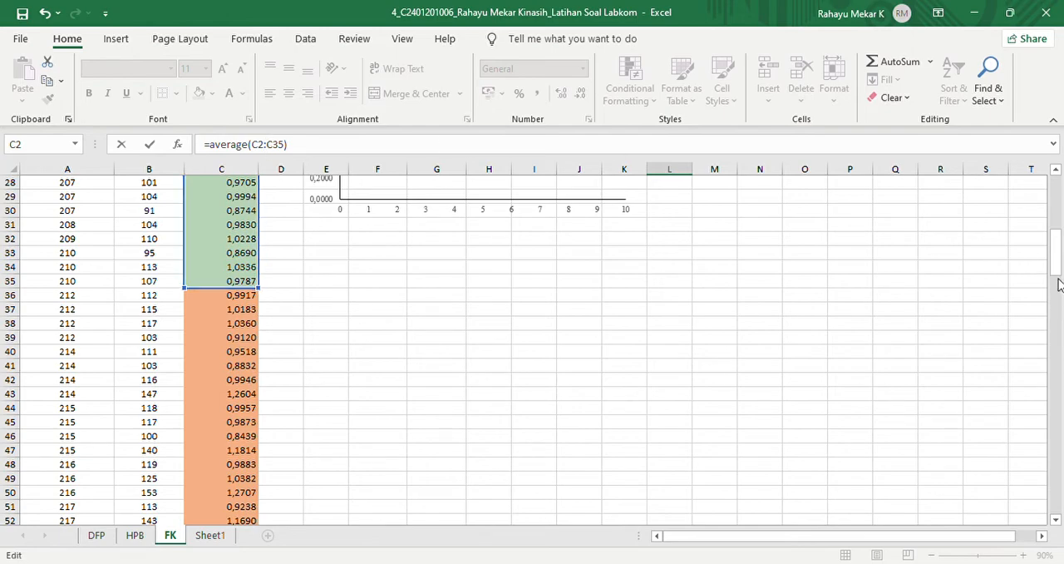
{"action": "left_click_drag", "start_coordinate": [1058, 285], "coordinate": [1049, 214]}
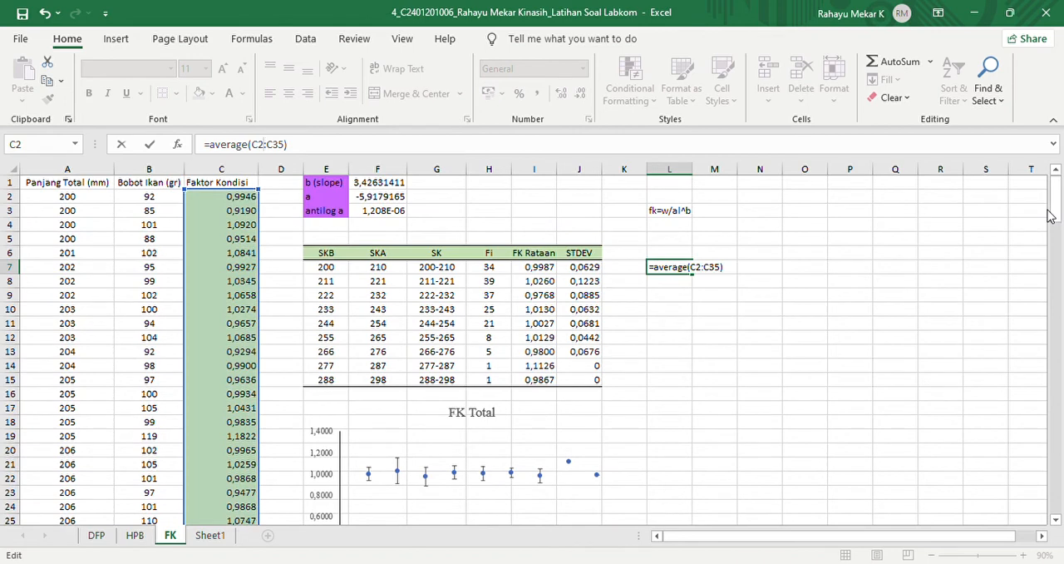
{"action": "key", "text": "Return"}
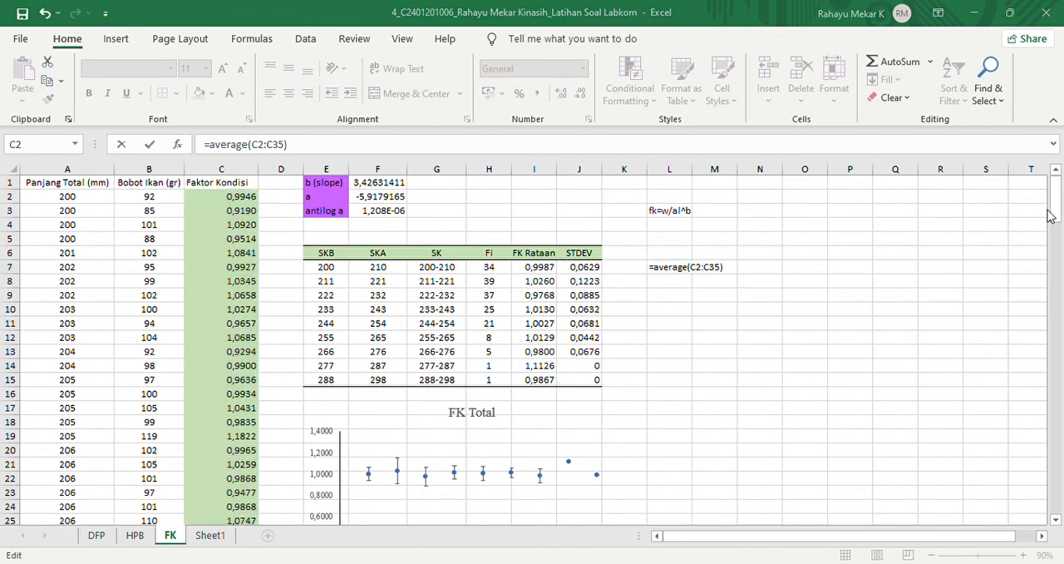
{"action": "left_click", "coordinate": [867, 297]}
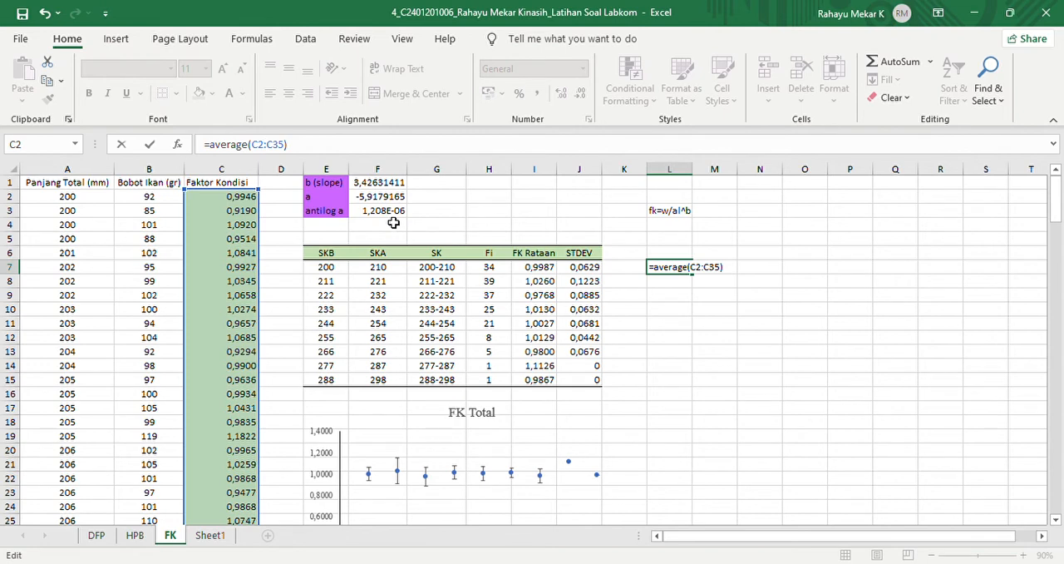
{"action": "key", "text": "F4"}
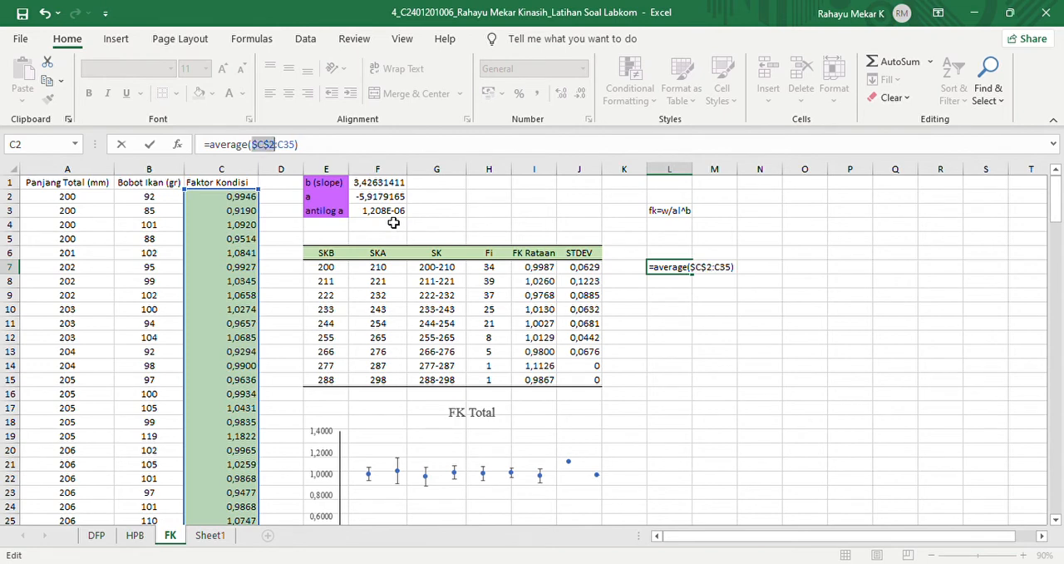
{"action": "left_click", "coordinate": [301, 148]}
{"action": "key", "text": "F4"}
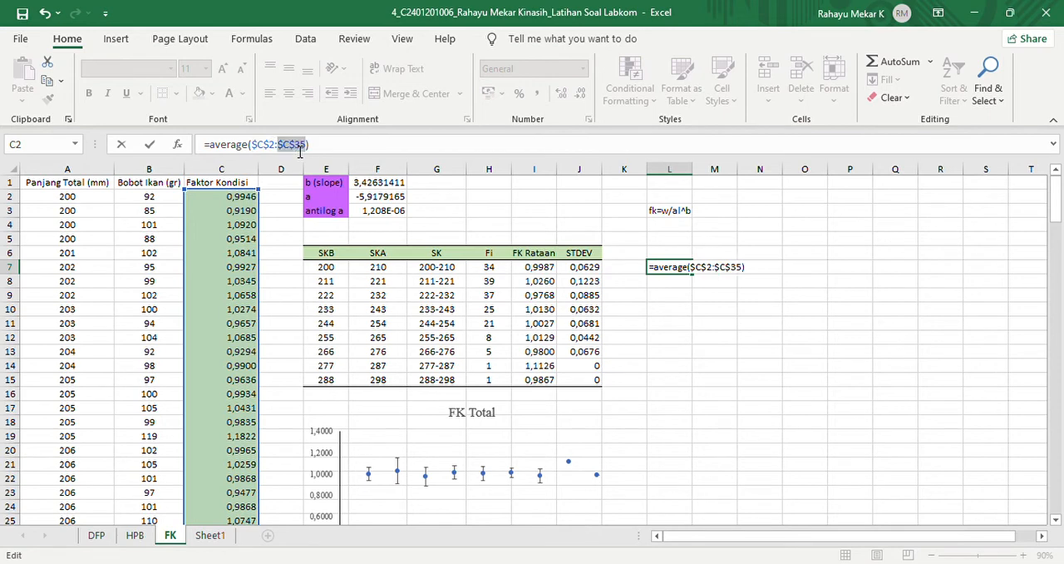
{"action": "key", "text": "Return"}
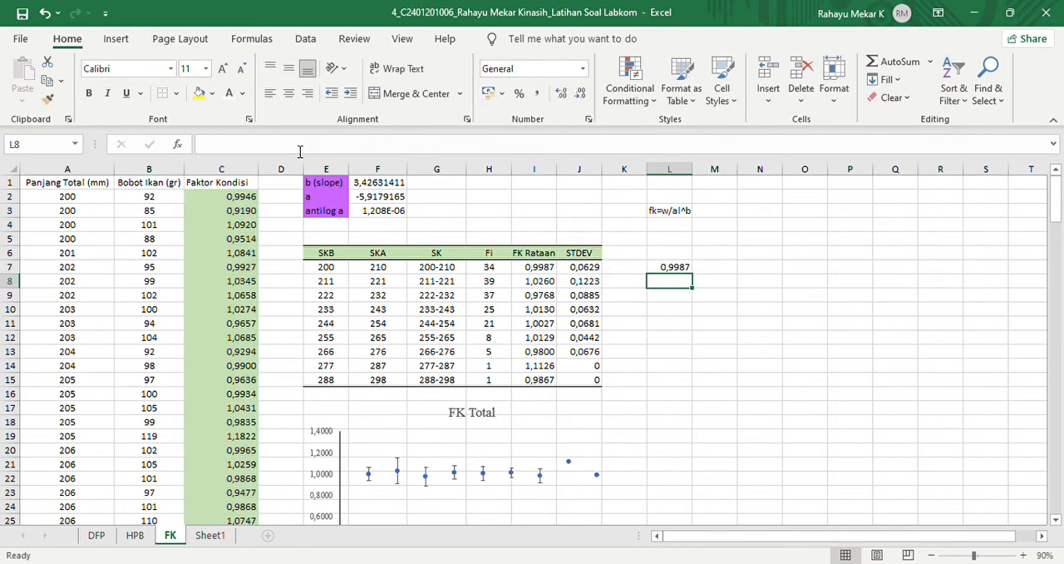
- Examine the FK Rataan formula in I8 with its source range C36:C74, and compare the STDEV formula in J7 with the average in I7
{"action": "left_click", "coordinate": [542, 274]}
{"action": "left_click_drag", "start_coordinate": [547, 284], "coordinate": [549, 304]}
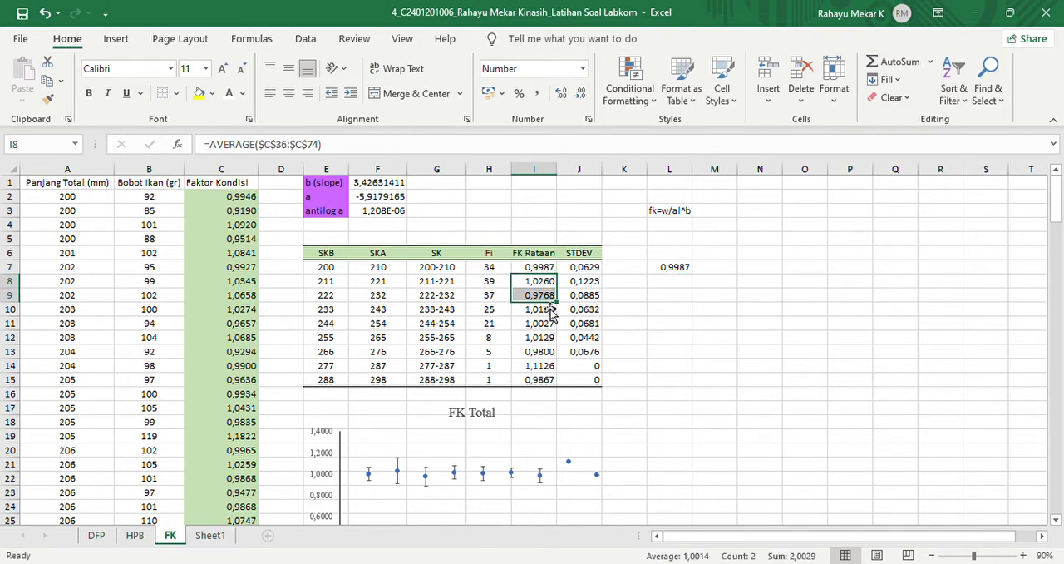
{"action": "left_click_drag", "start_coordinate": [666, 282], "coordinate": [539, 281]}
{"action": "left_click", "coordinate": [541, 280]}
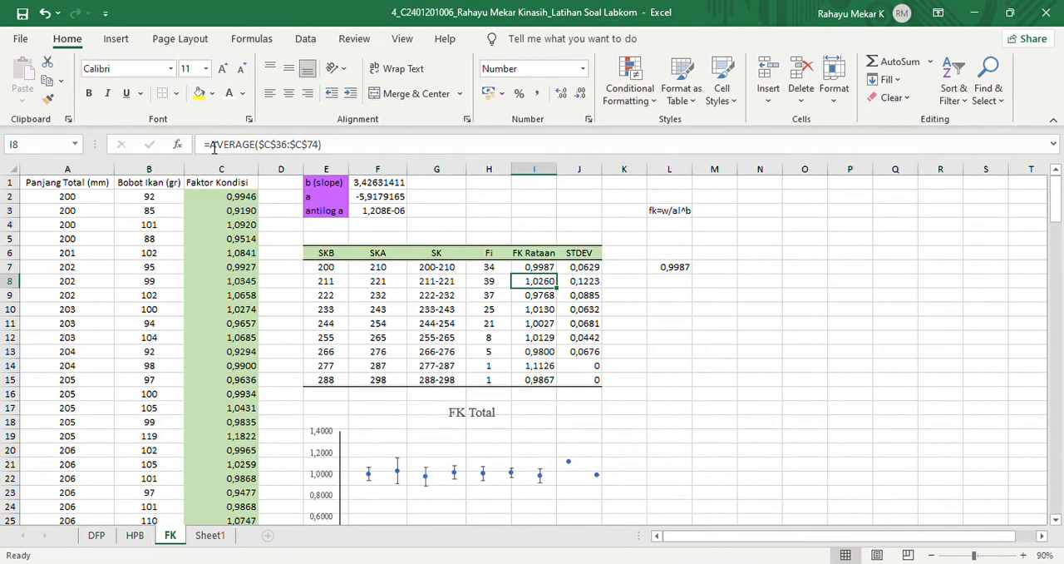
{"action": "left_click", "coordinate": [329, 148]}
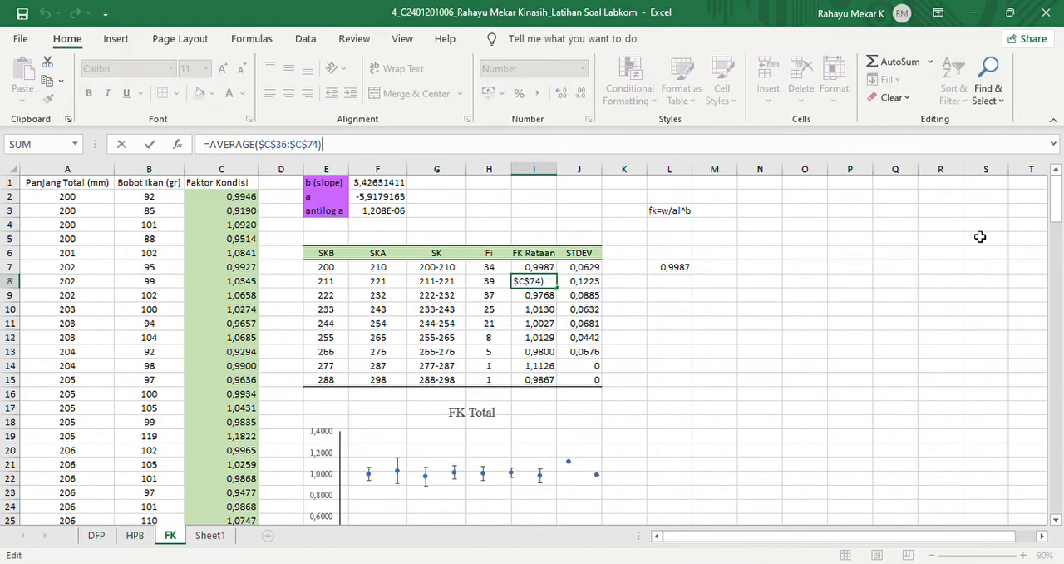
{"action": "scroll", "coordinate": [1056, 208], "scroll_direction": "down", "scroll_amount": 8}
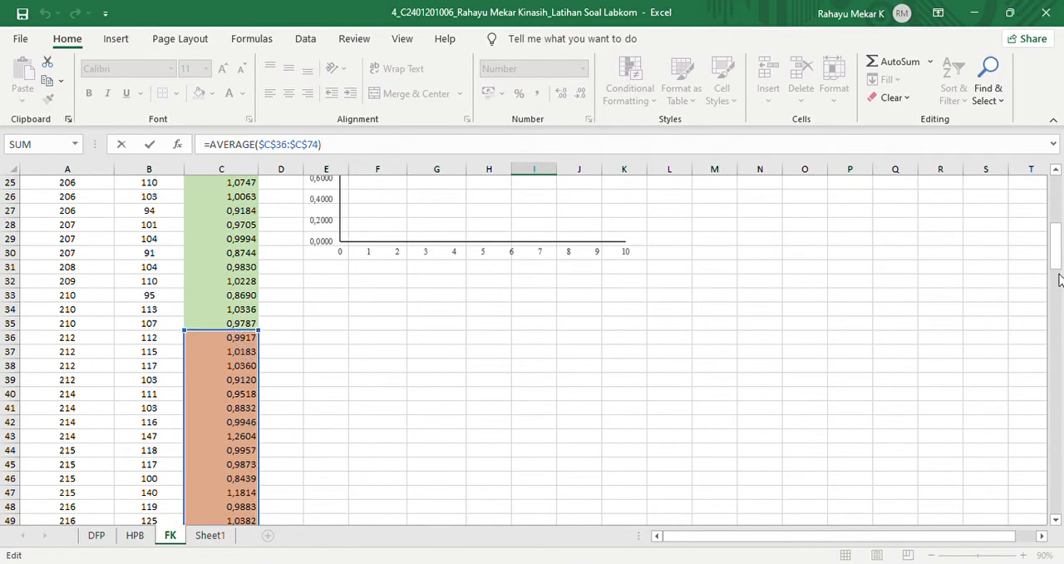
{"action": "left_click_drag", "start_coordinate": [1056, 253], "coordinate": [1056, 191]}
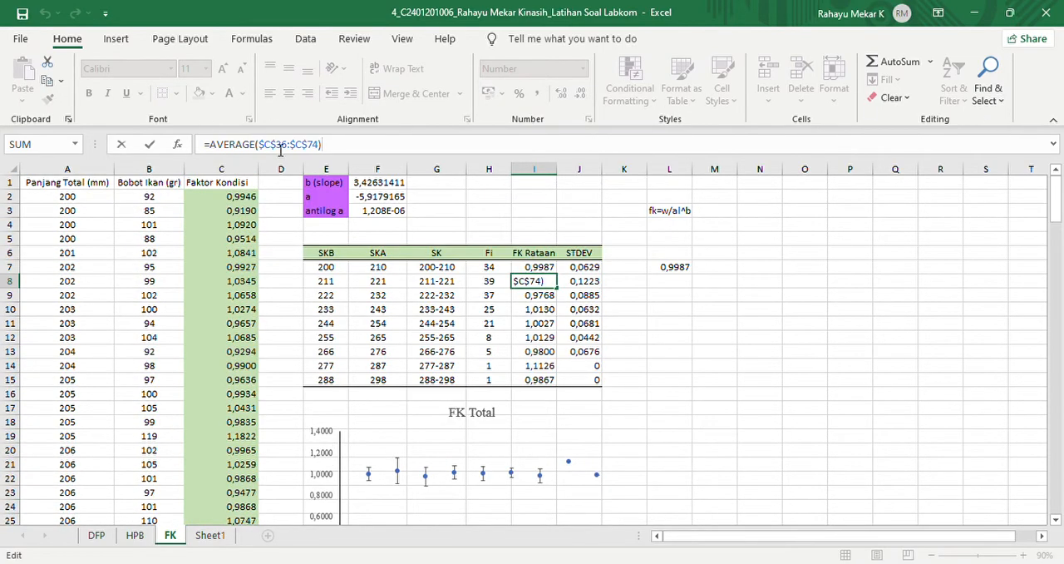
{"action": "key", "text": "Return"}
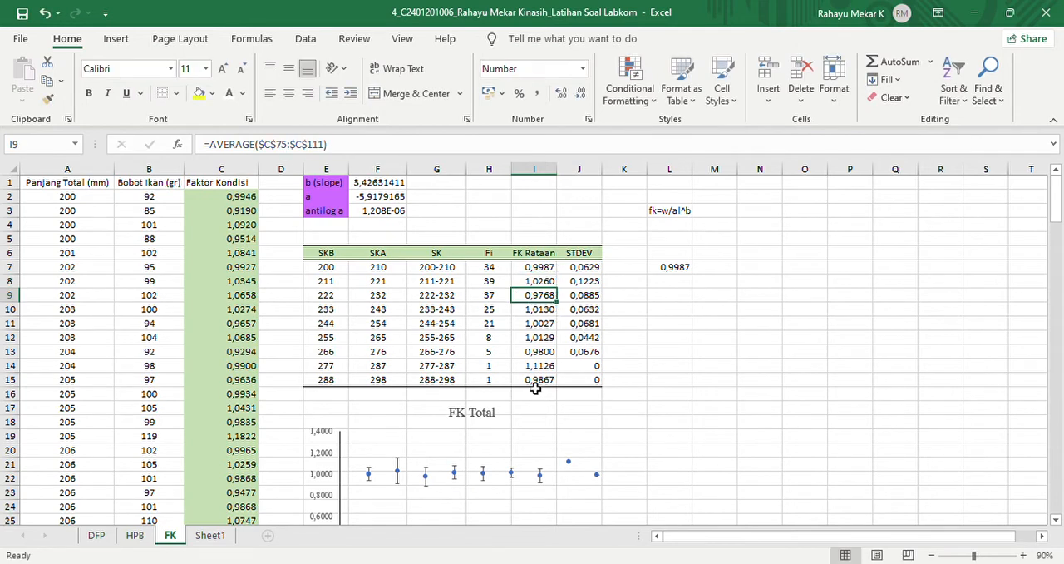
{"action": "left_click", "coordinate": [581, 272]}
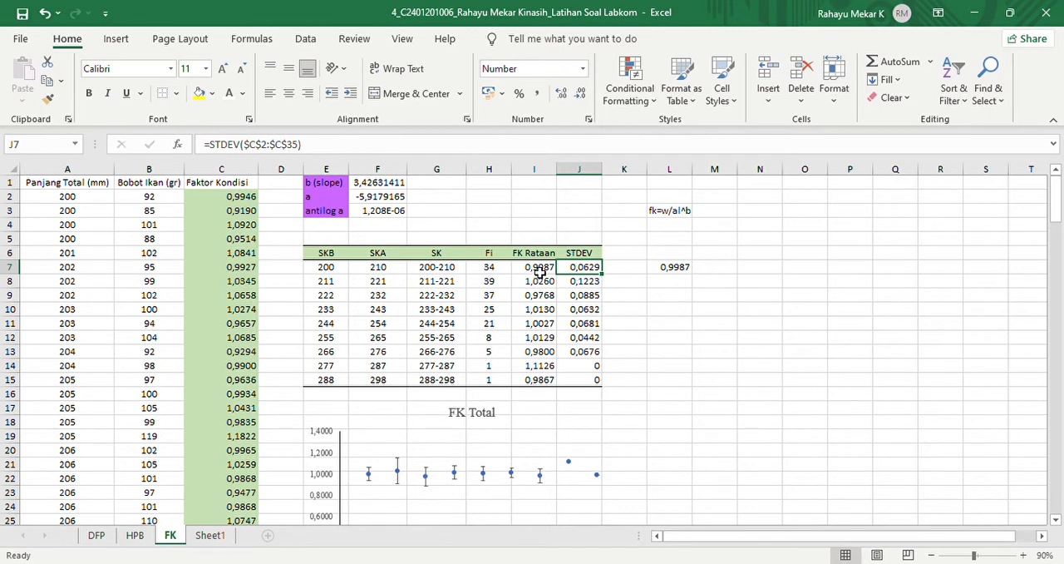
{"action": "mouse_move", "coordinate": [538, 270]}
{"action": "left_mouse_down"}
{"action": "mouse_move", "coordinate": [544, 280]}
{"action": "mouse_move", "coordinate": [540, 272]}
{"action": "left_mouse_up"}
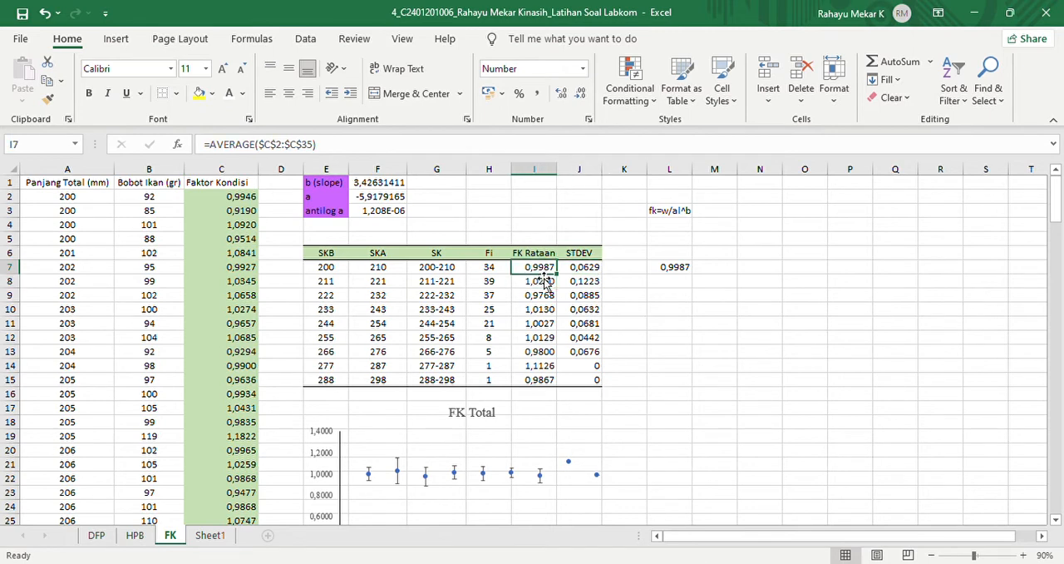
- Calculate the second length class's average condition factor in L8 with =average($C$36:$C$74)
{"action": "left_click", "coordinate": [682, 282]}
{"action": "type", "text": "="}
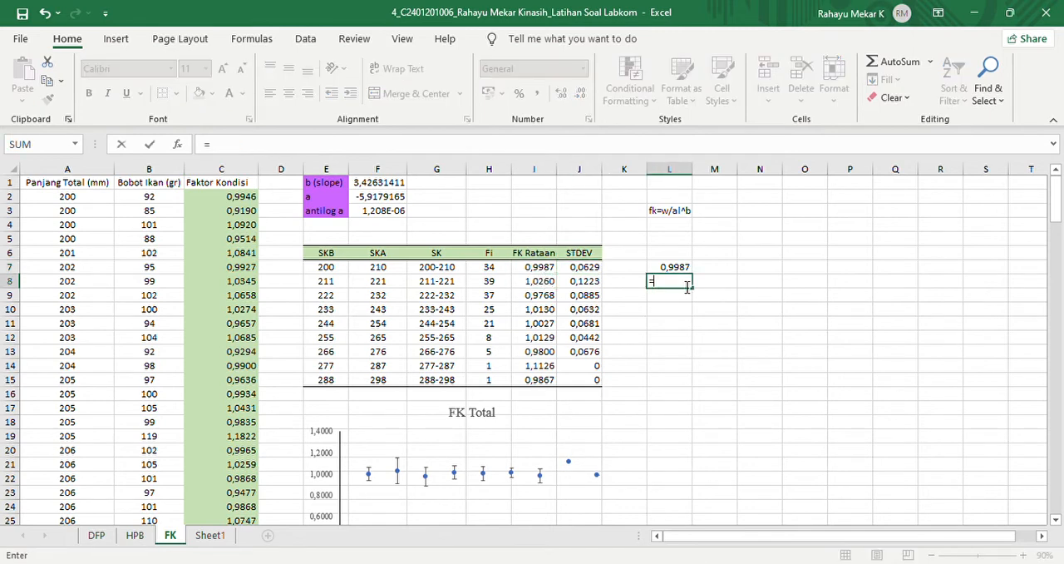
{"action": "type", "text": "average("}
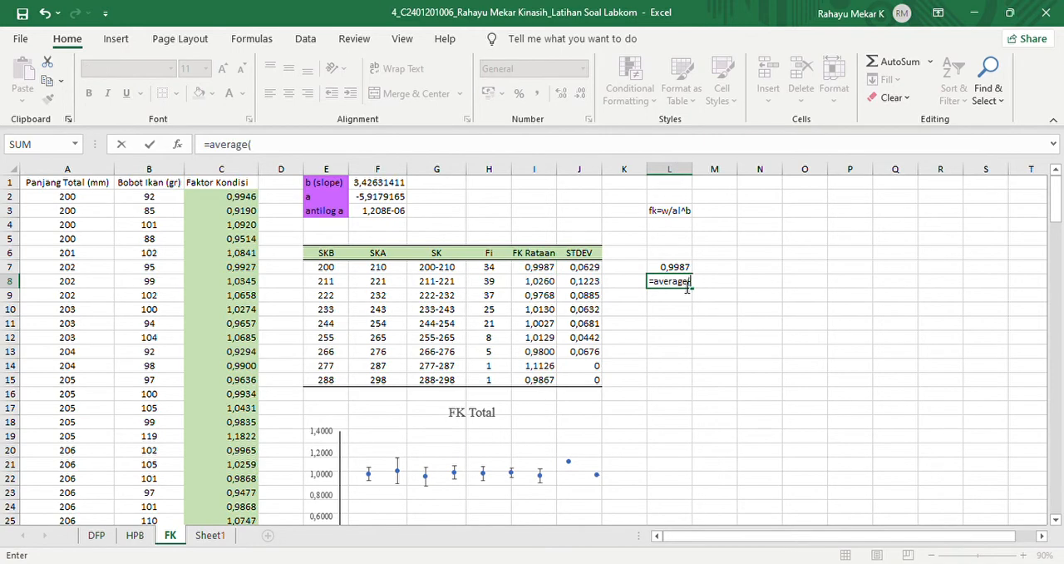
{"action": "left_click_drag", "start_coordinate": [1059, 208], "coordinate": [1058, 264]}
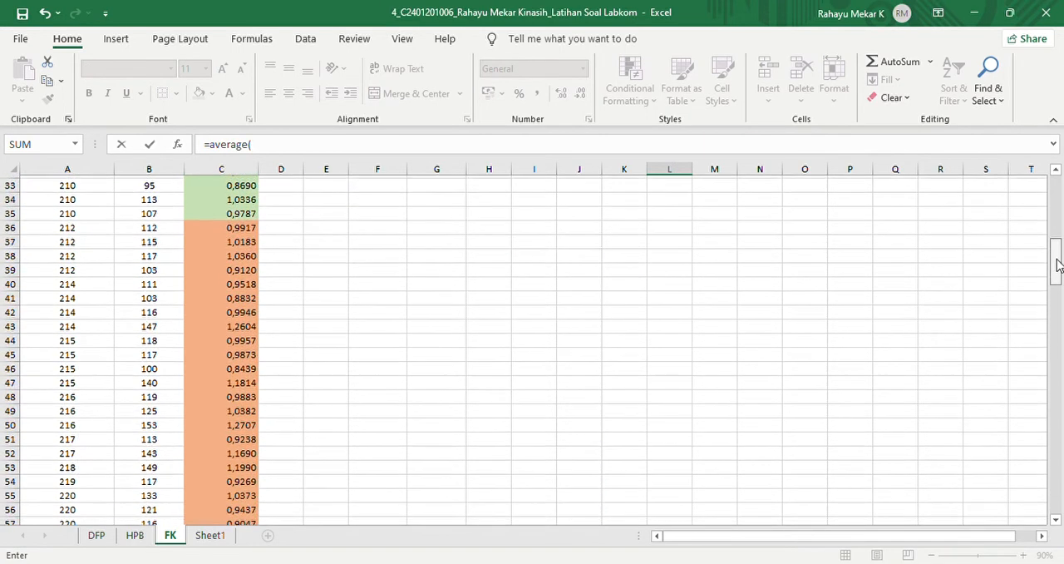
{"action": "left_click_drag", "start_coordinate": [238, 231], "coordinate": [223, 294]}
{"action": "type", "text": ")"}
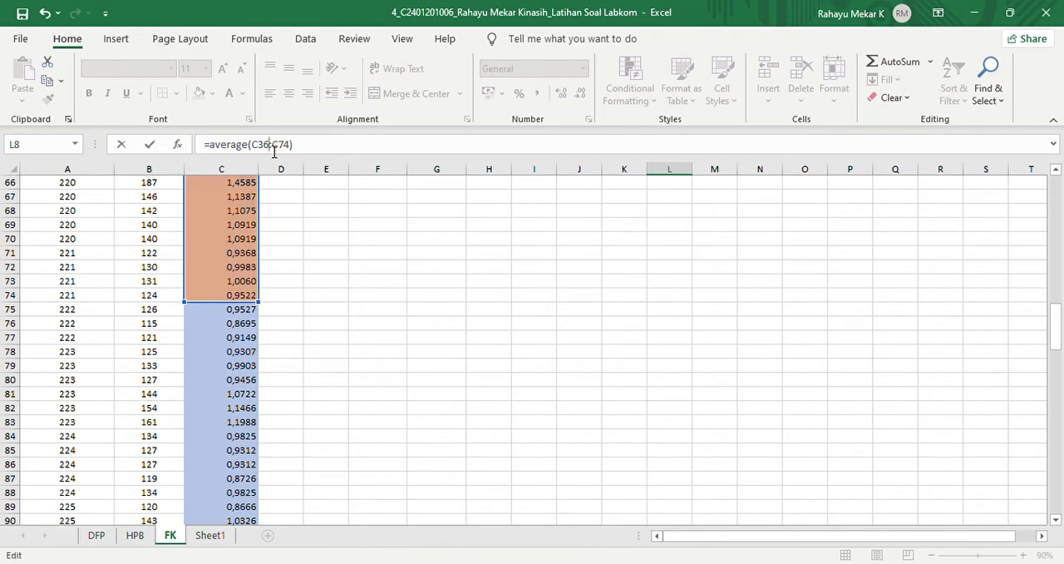
{"action": "key", "text": "F4"}
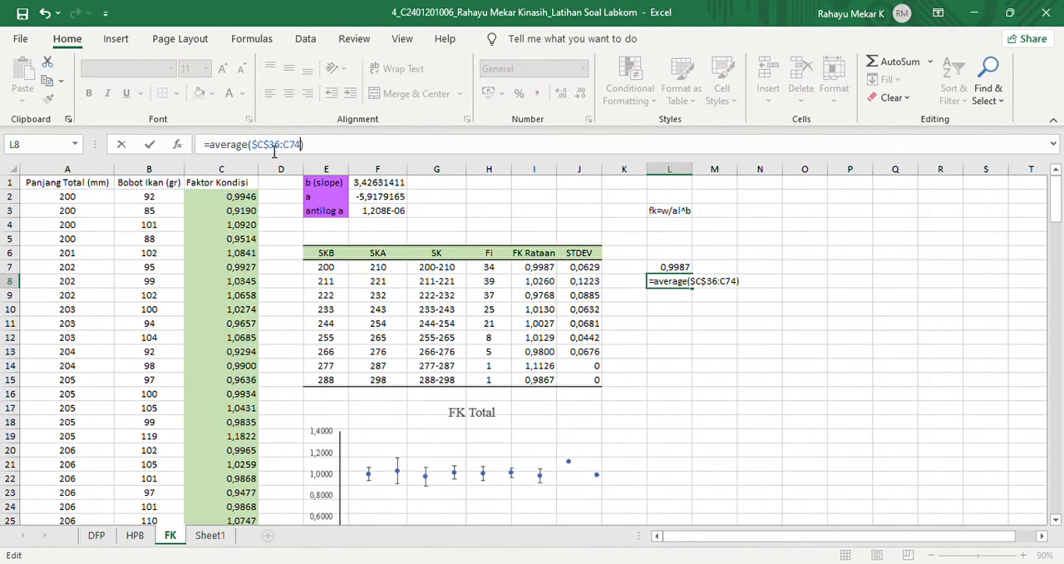
{"action": "key", "text": "F4"}
{"action": "key", "text": "Return"}
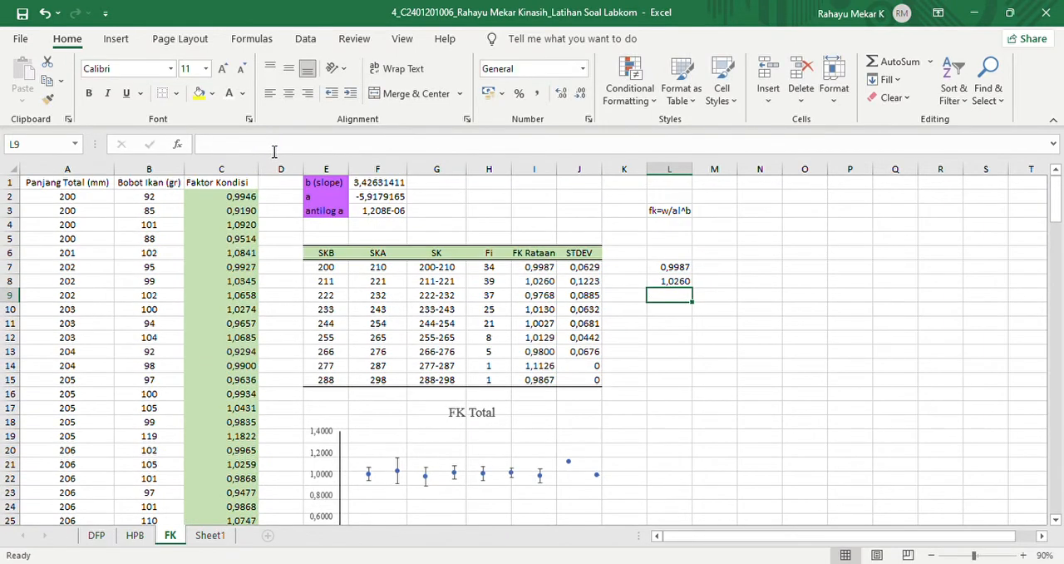
- Calculate the third length class's average condition factor in L9 with =average($C$75:$C$111)
{"action": "type", "text": "=averga"}
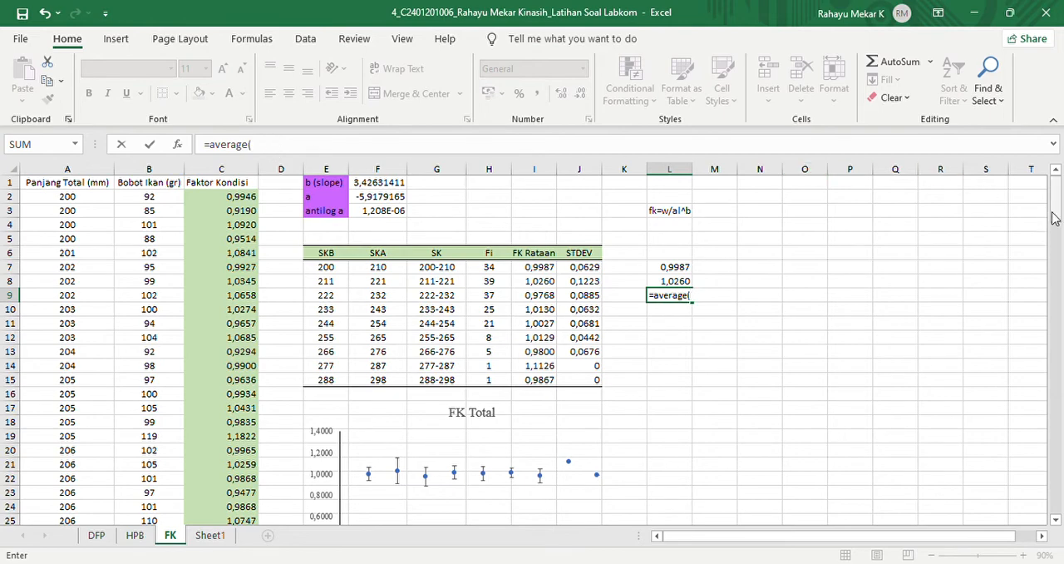
{"action": "left_click_drag", "start_coordinate": [1055, 218], "coordinate": [1058, 336]}
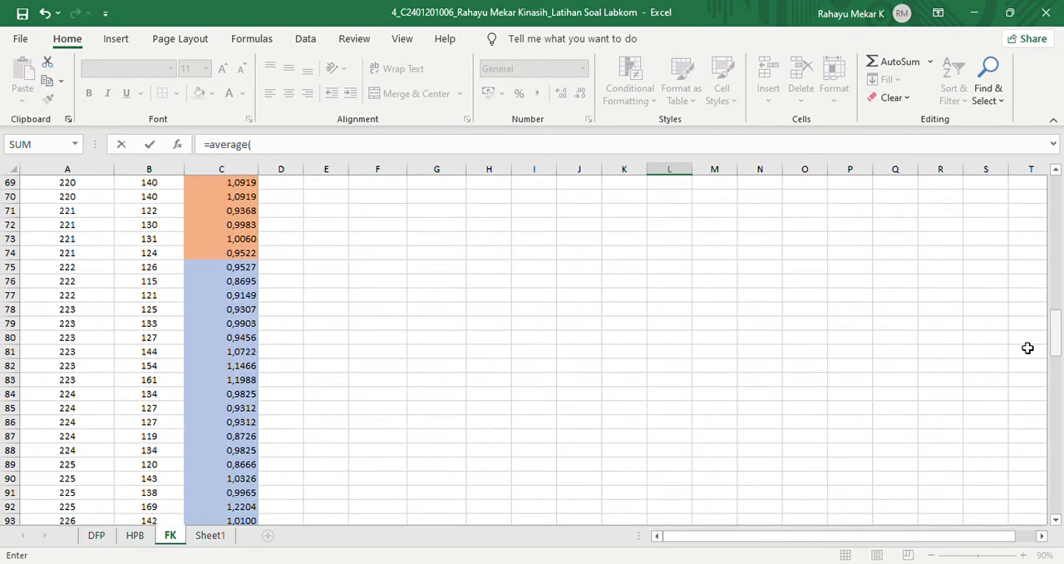
{"action": "left_click_drag", "start_coordinate": [220, 270], "coordinate": [234, 415]}
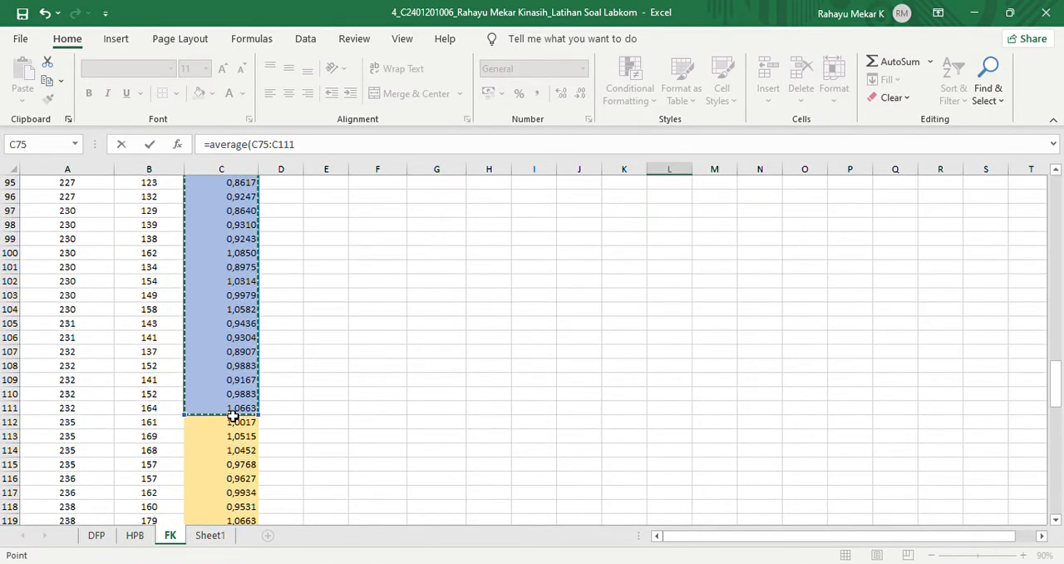
{"action": "type", "text": ")"}
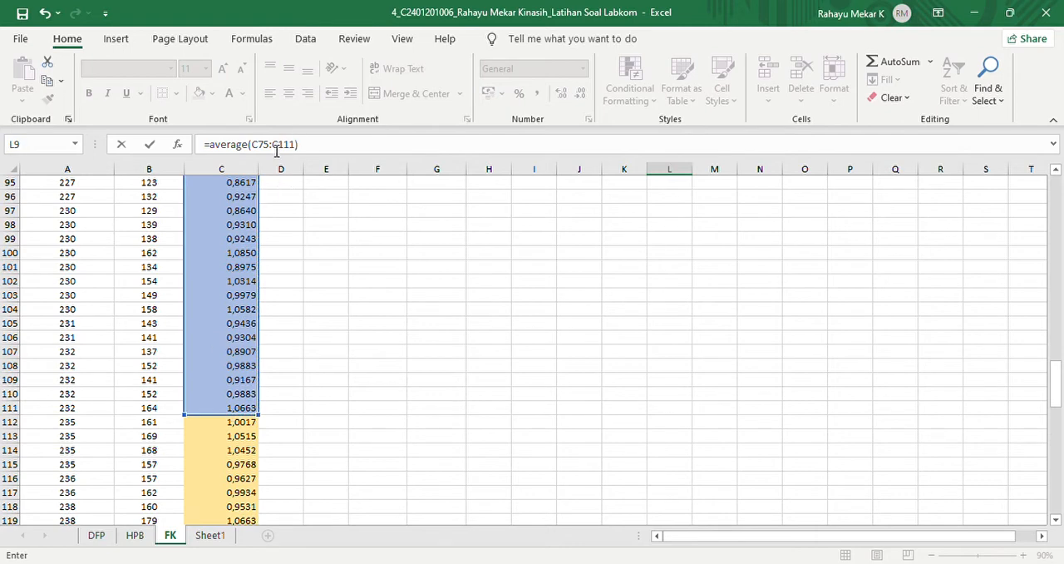
{"action": "key", "text": "F4"}
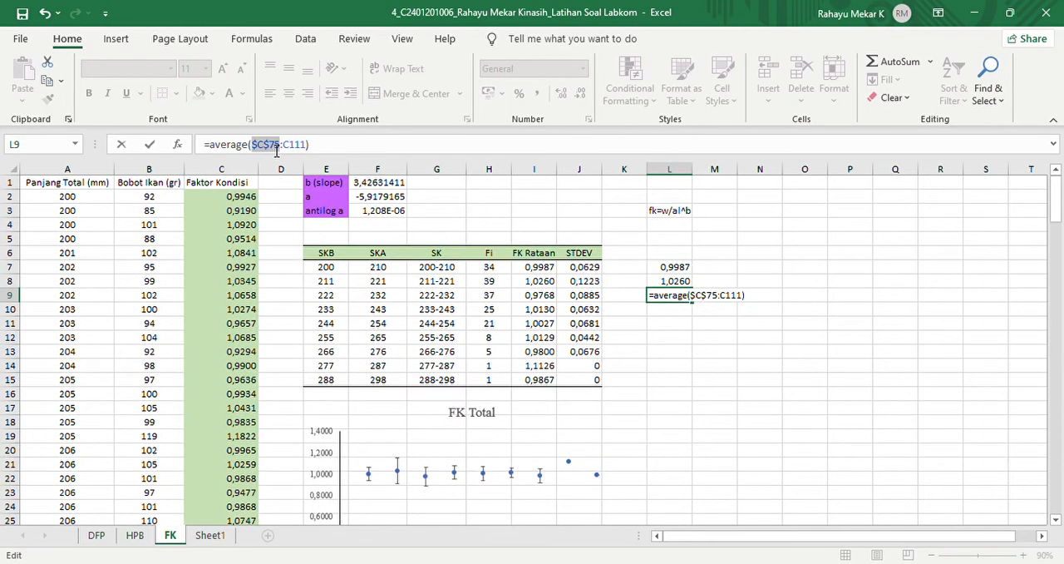
{"action": "left_click", "coordinate": [277, 151]}
{"action": "key", "text": "F4"}
{"action": "key", "text": "Return"}
- Calculate the fourth length class's average condition factor in L10 with =average($C$112:$C$136)
{"action": "type", "text": "="}
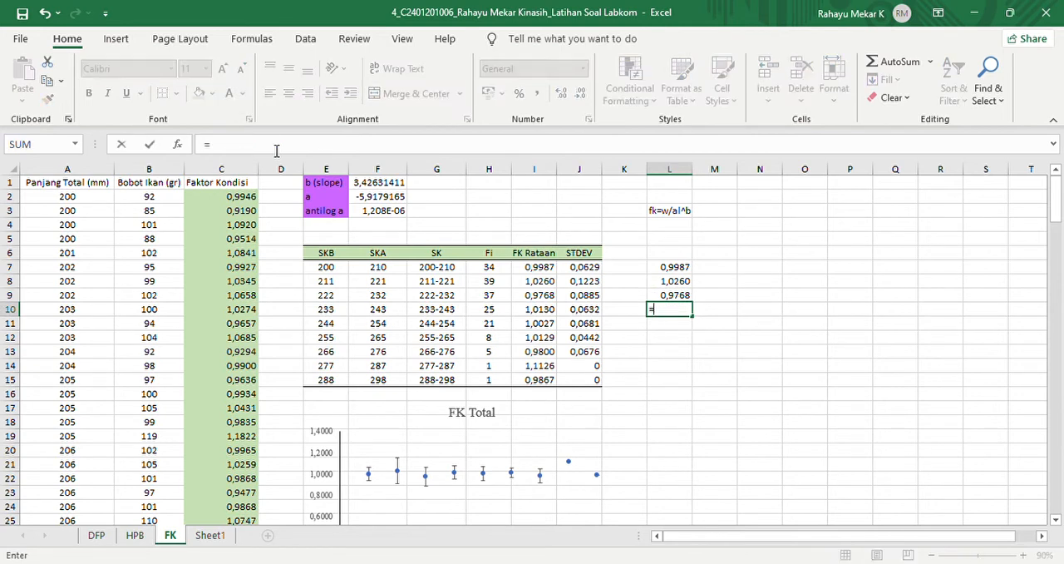
{"action": "type", "text": "average"}
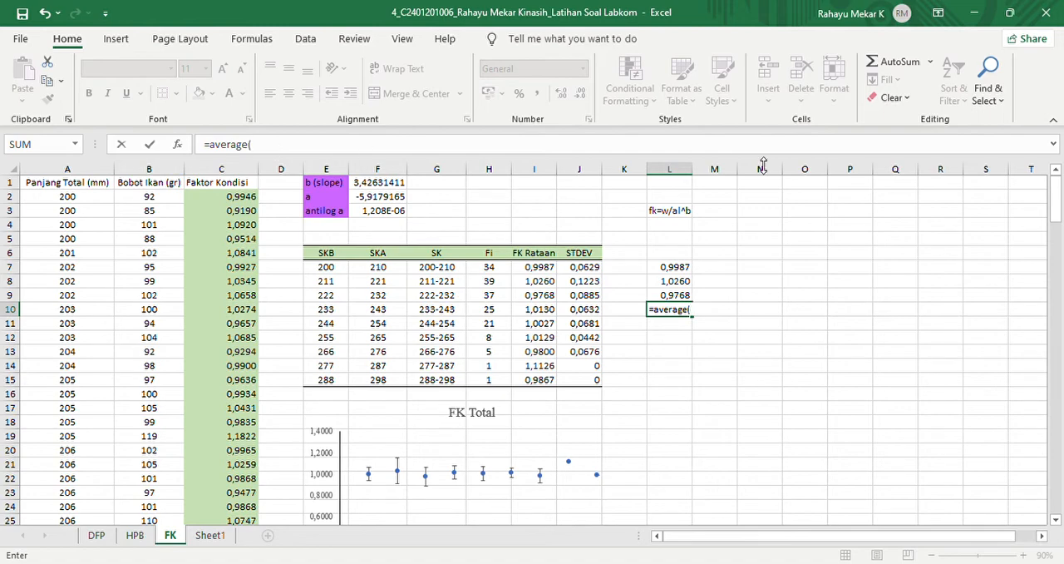
{"action": "type", "text": "("}
{"action": "left_click_drag", "start_coordinate": [1056, 200], "coordinate": [1058, 379]}
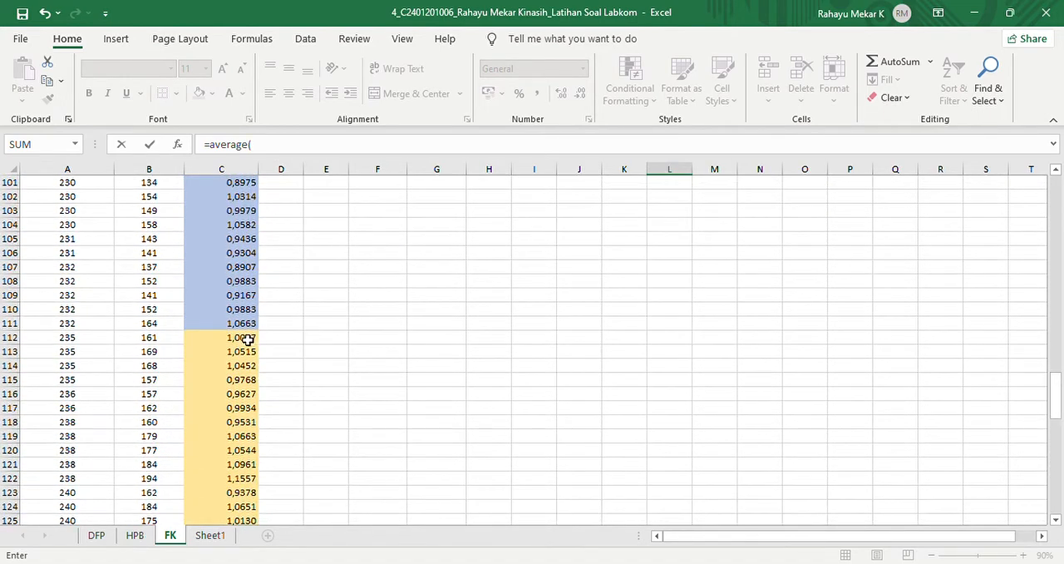
{"action": "left_click_drag", "start_coordinate": [248, 338], "coordinate": [223, 269]}
{"action": "type", "text": ")"}
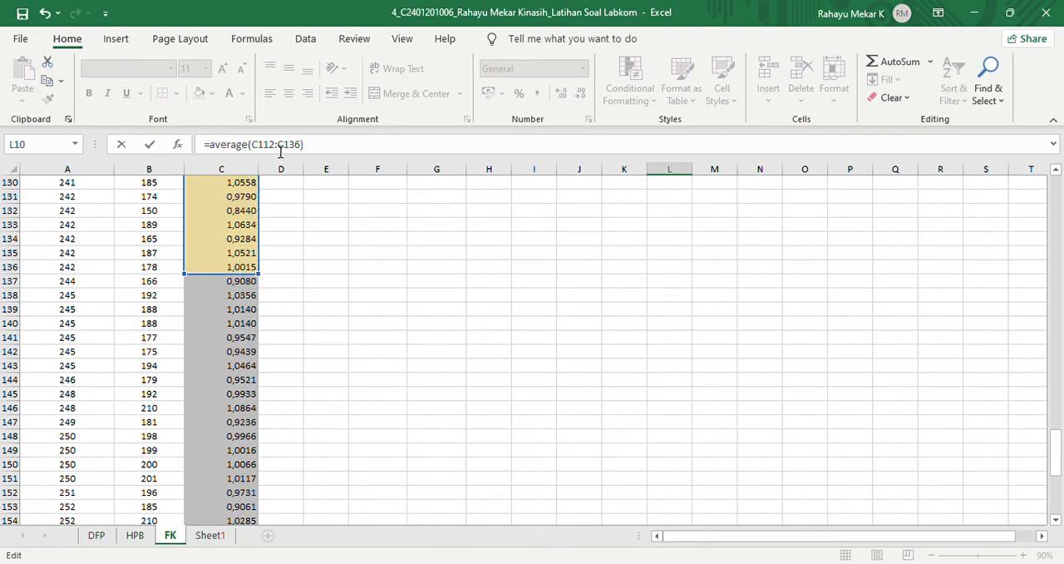
{"action": "key", "text": "F4"}
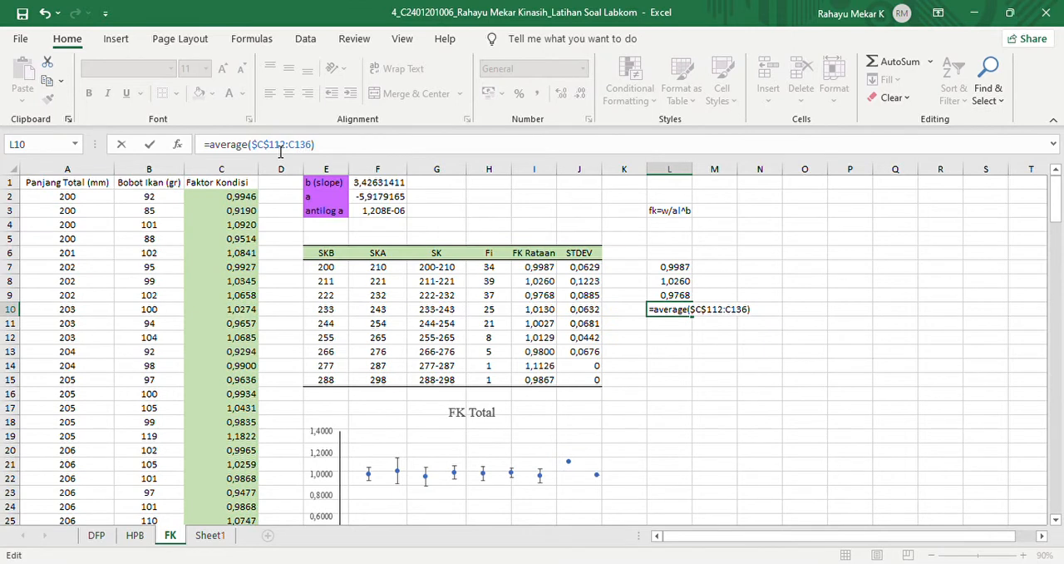
{"action": "key", "text": "F4"}
{"action": "key", "text": "Return"}
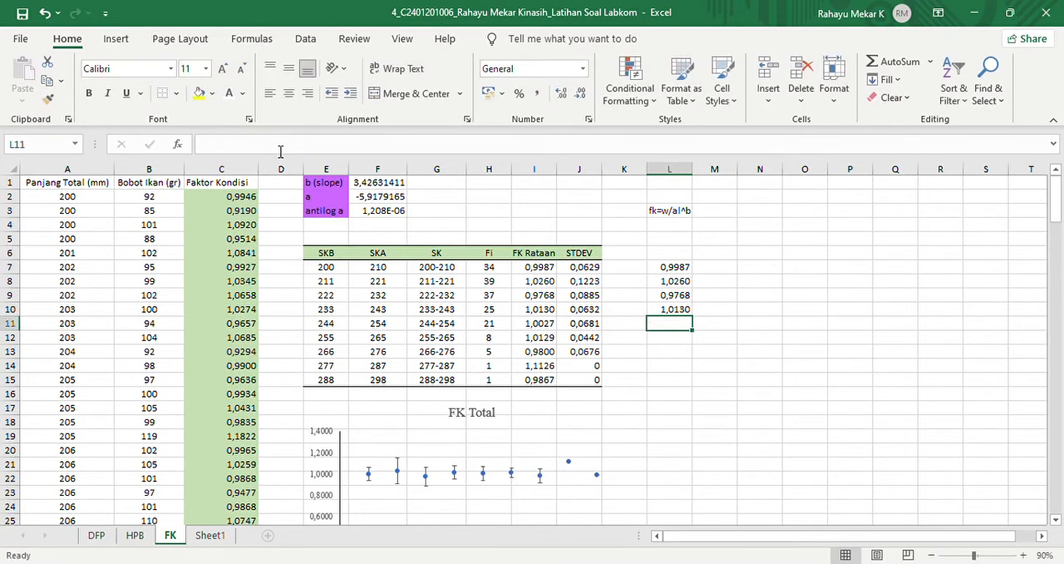
- Try to calculate the fifth length class's average condition factor in L11 using the absolute range $C$137:$C$157
{"action": "type", "text": "=average"}
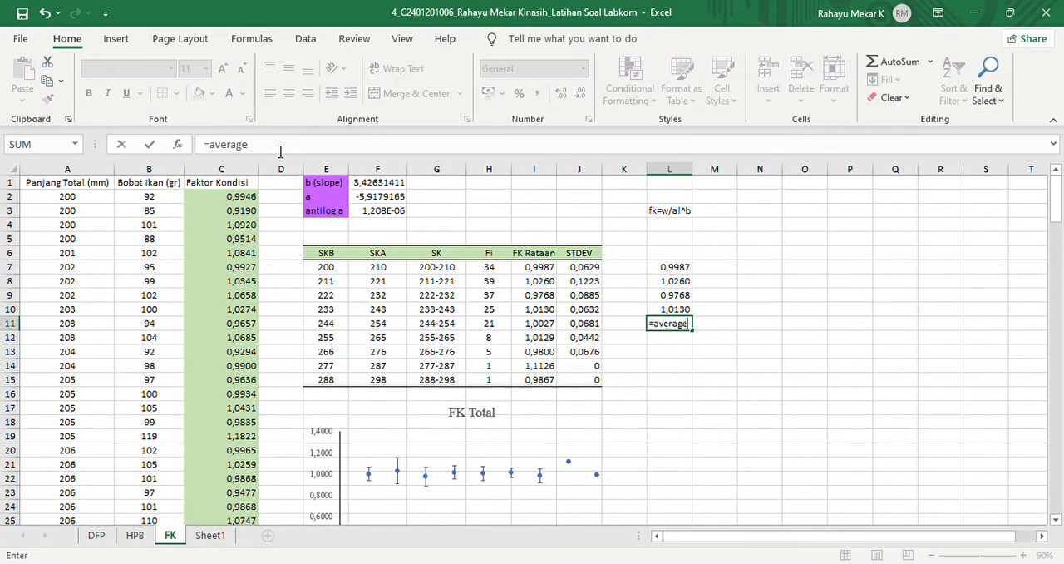
{"action": "type", "text": "("}
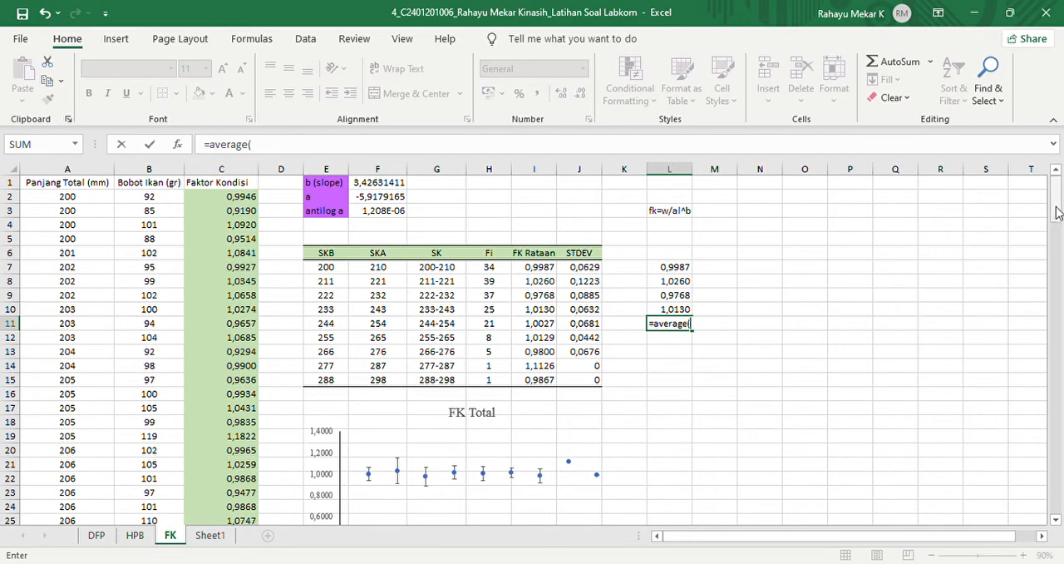
{"action": "left_click_drag", "start_coordinate": [1057, 208], "coordinate": [1057, 446]}
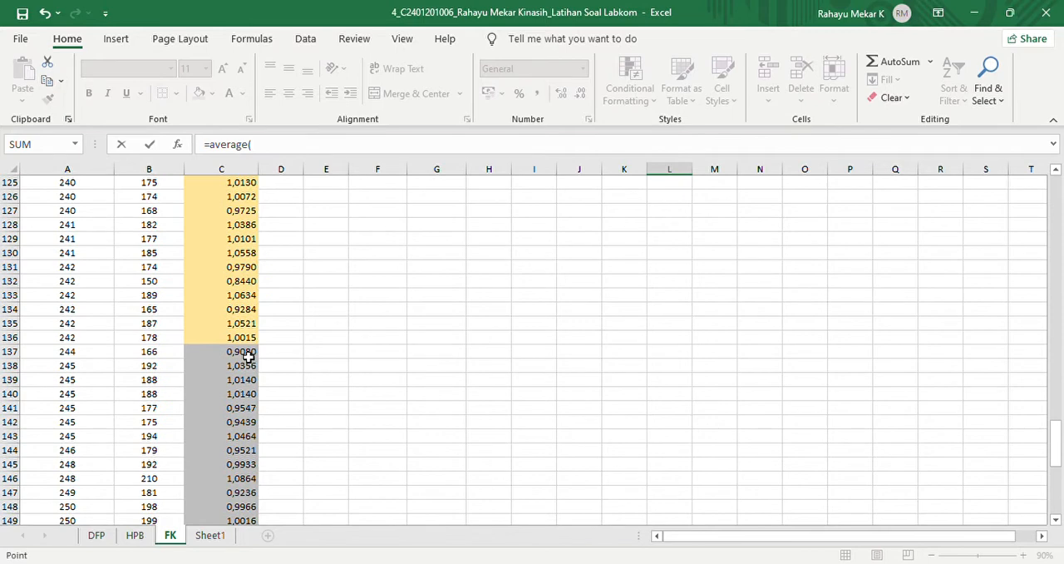
{"action": "left_click_drag", "start_coordinate": [246, 353], "coordinate": [227, 366]}
{"action": "type", "text": ")"}
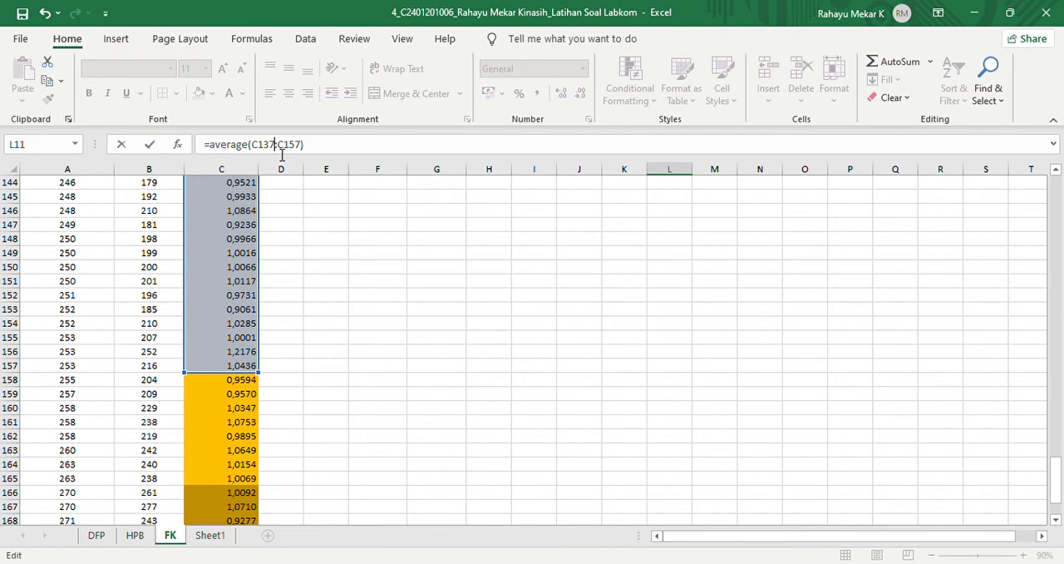
{"action": "key", "text": "F4"}
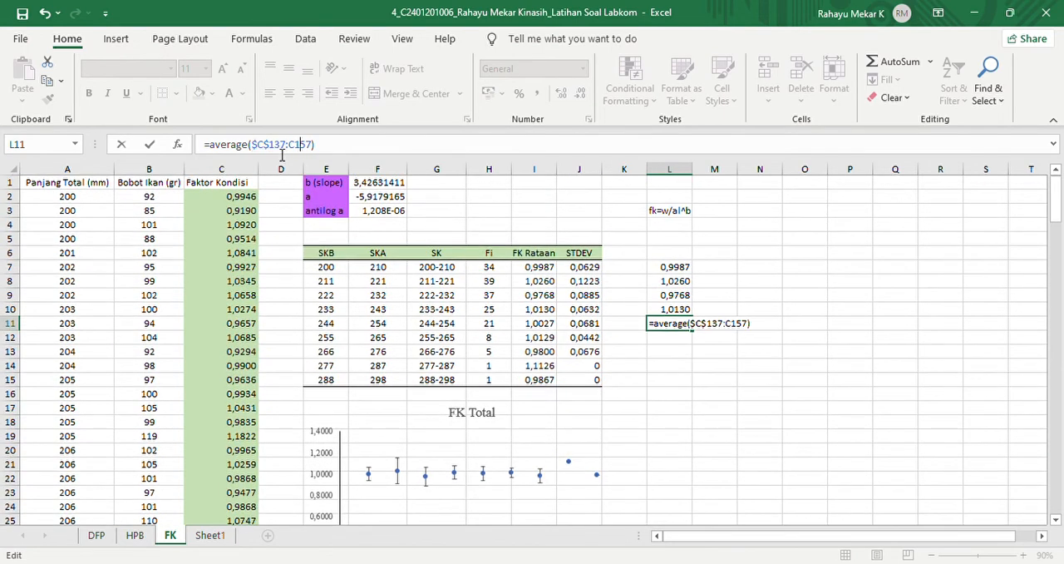
{"action": "key", "text": "F4"}
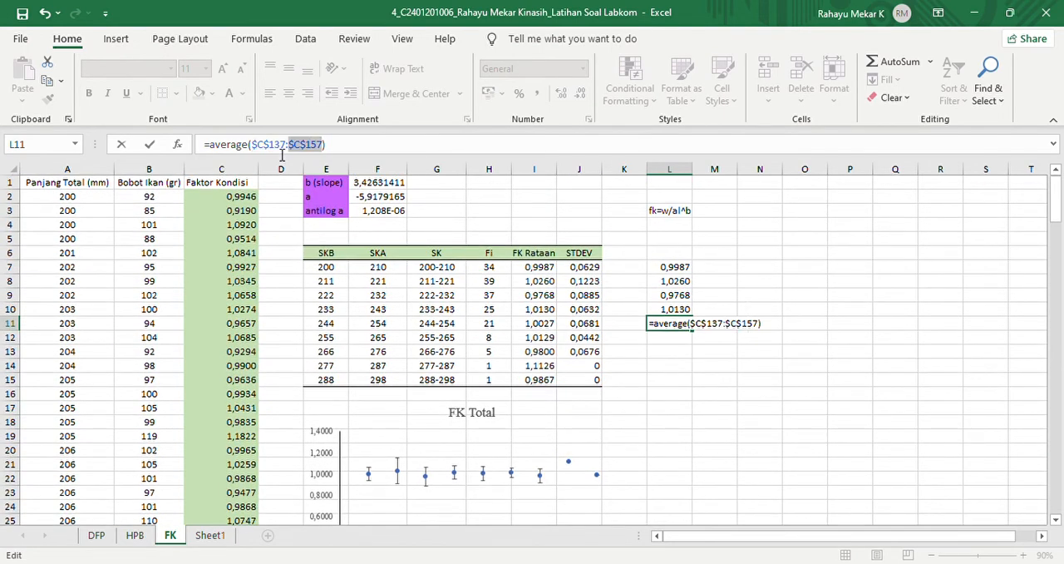
{"action": "type", "text": ")"}
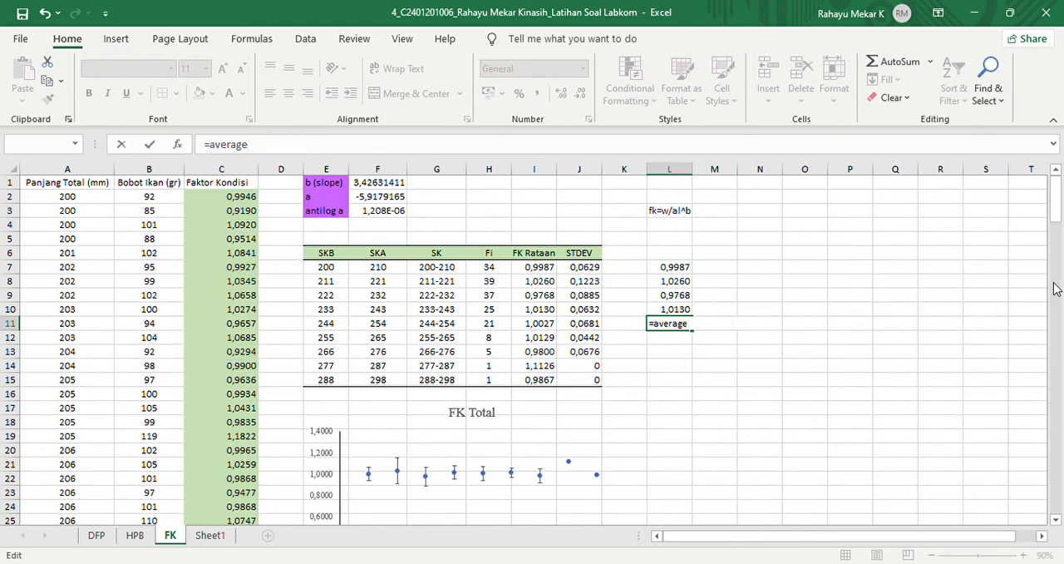
{"action": "left_click_drag", "start_coordinate": [1058, 213], "coordinate": [1054, 460]}
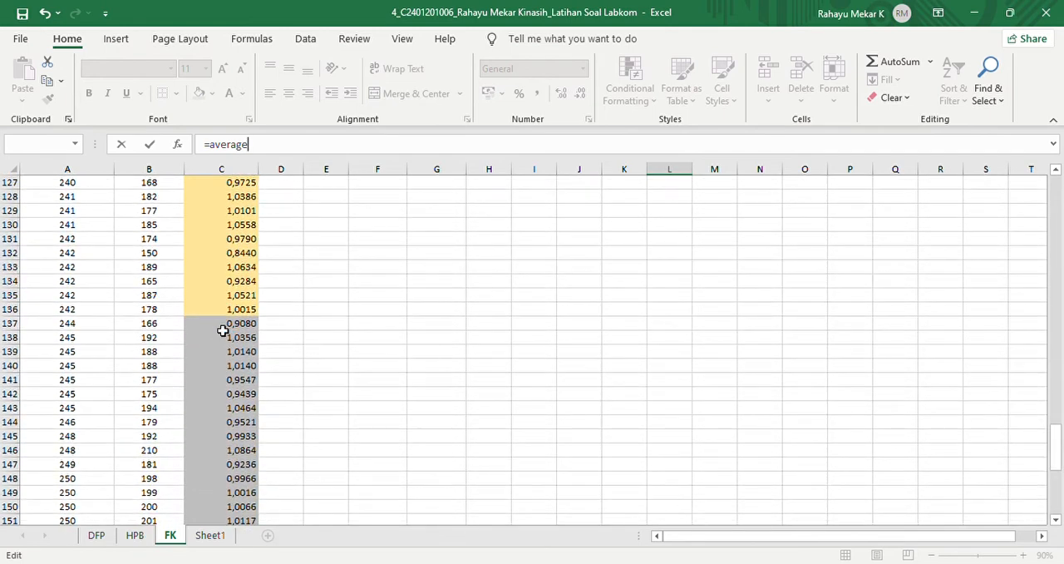
{"action": "left_click_drag", "start_coordinate": [223, 331], "coordinate": [223, 484]}
{"action": "type", "text": ")"}
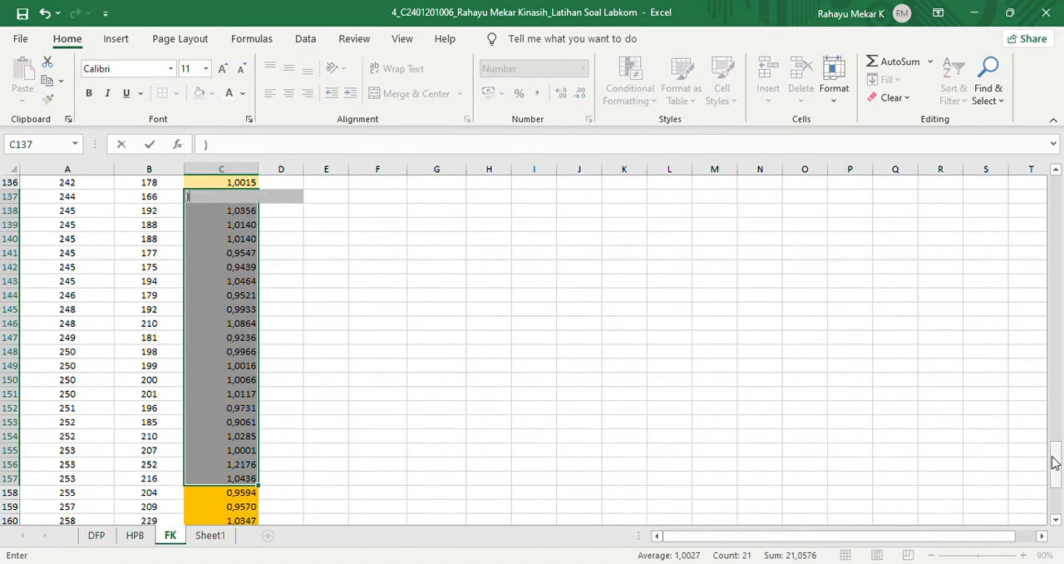
{"action": "left_click_drag", "start_coordinate": [1053, 459], "coordinate": [1052, 201]}
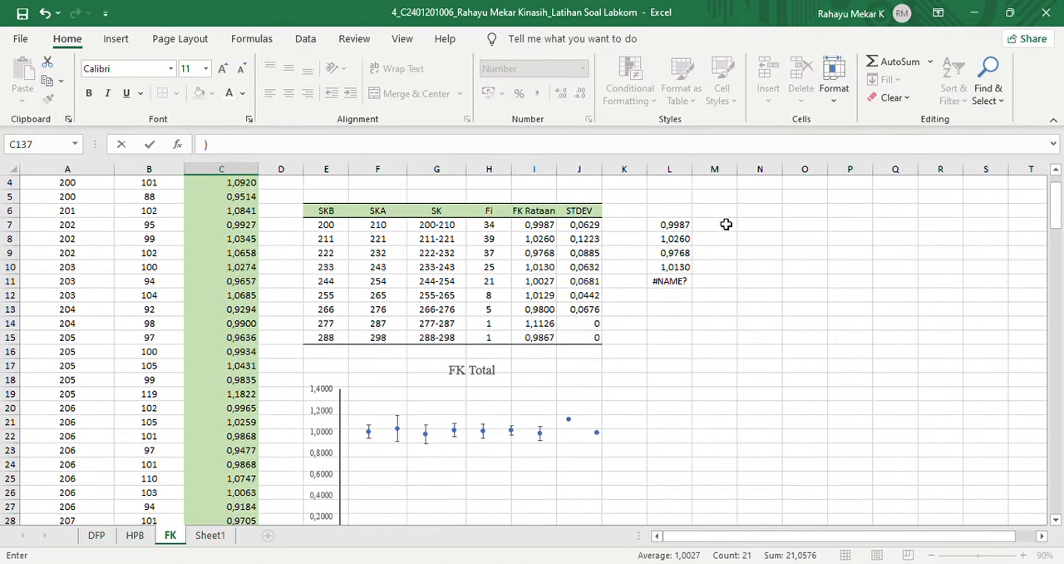
{"action": "left_click", "coordinate": [681, 282]}
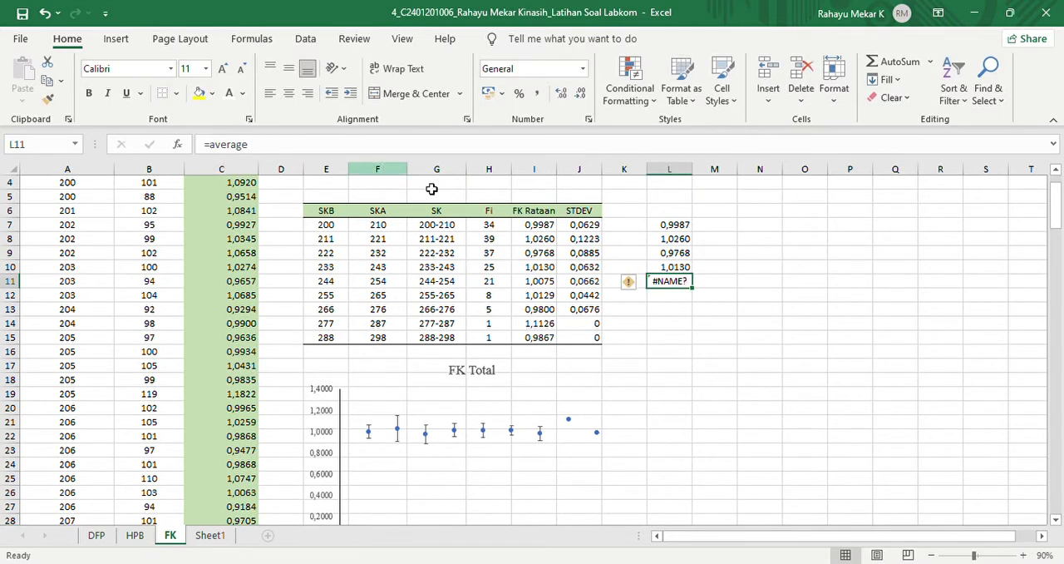
{"action": "left_click", "coordinate": [349, 144]}
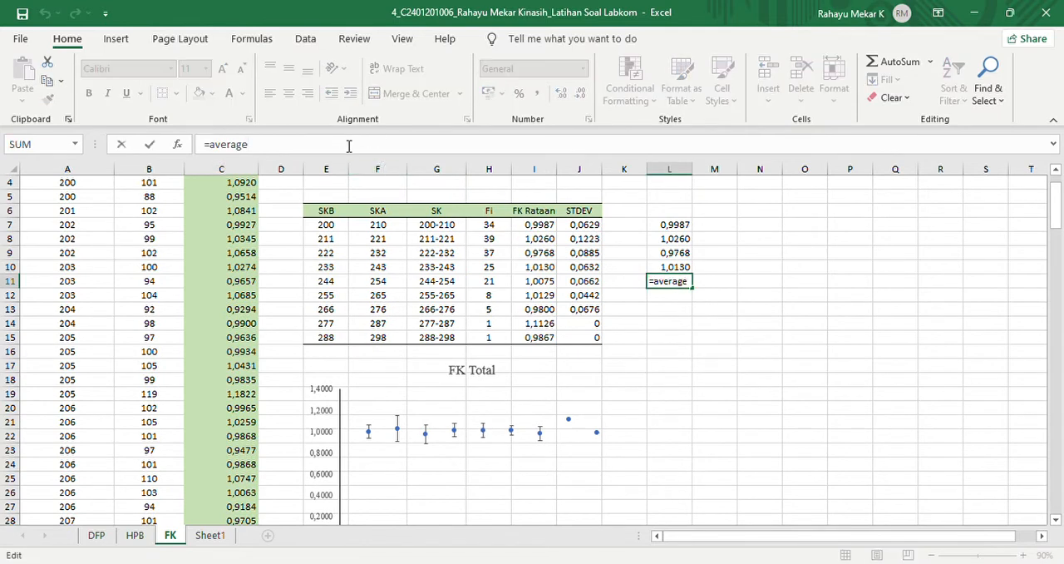
{"action": "type", "text": "("}
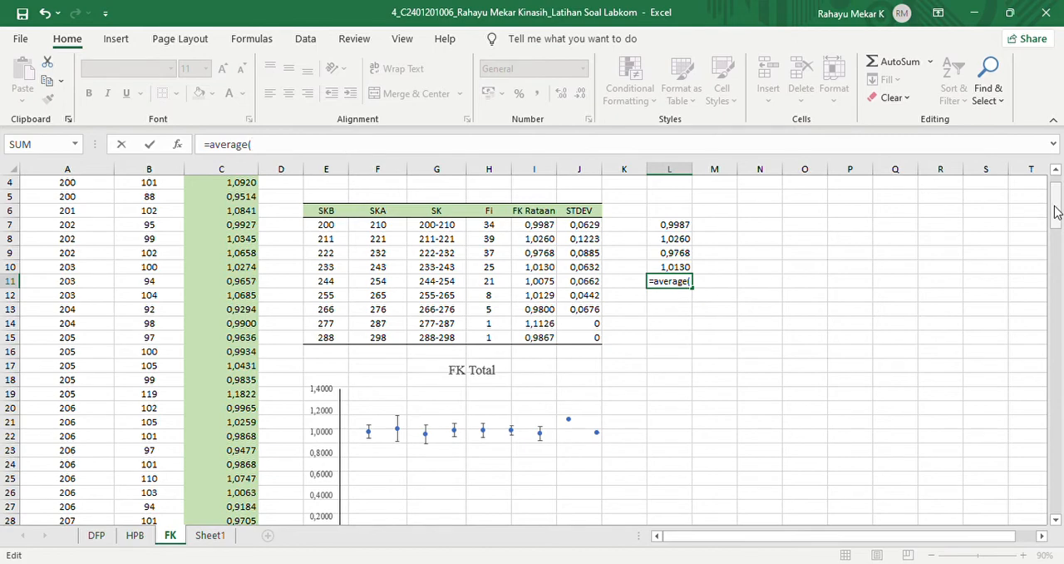
{"action": "left_click_drag", "start_coordinate": [1056, 212], "coordinate": [1053, 466]}
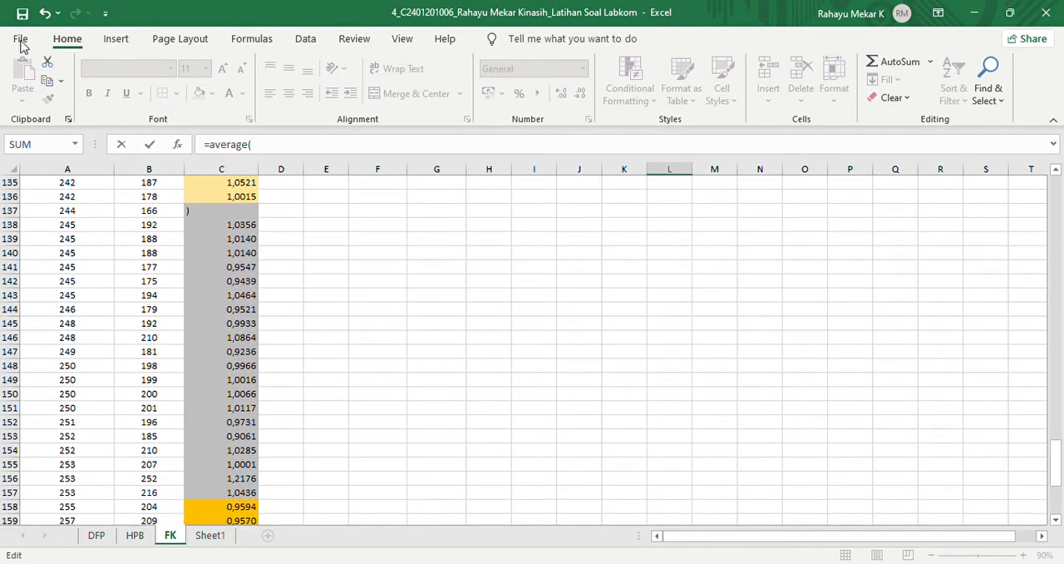
{"action": "left_click", "coordinate": [46, 12]}
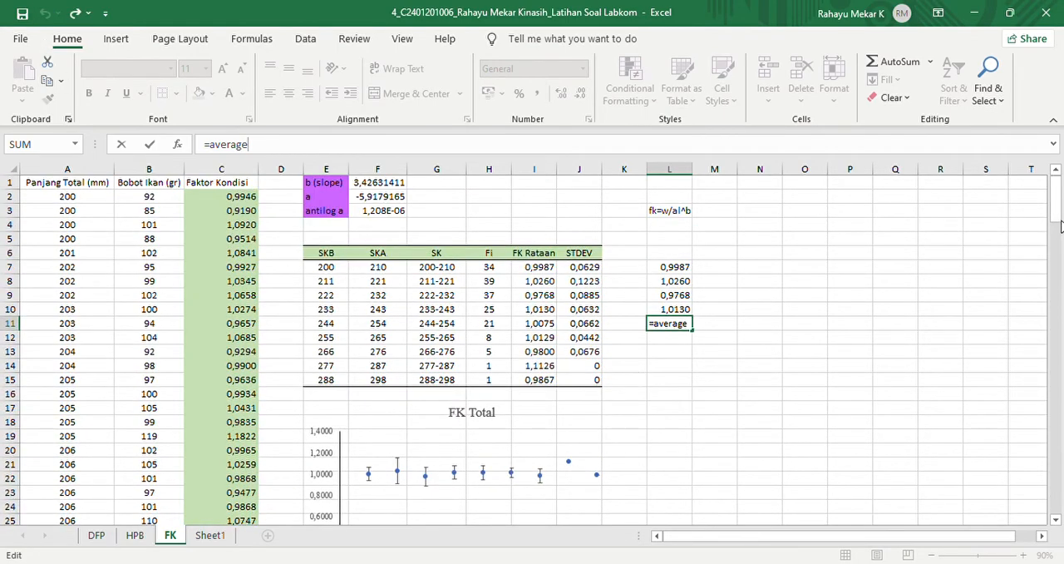
- Restore the condition factor formula in C137 by filling it down from C136, and shade C137 grey like the cells below
{"action": "left_click_drag", "start_coordinate": [1060, 223], "coordinate": [1053, 451]}
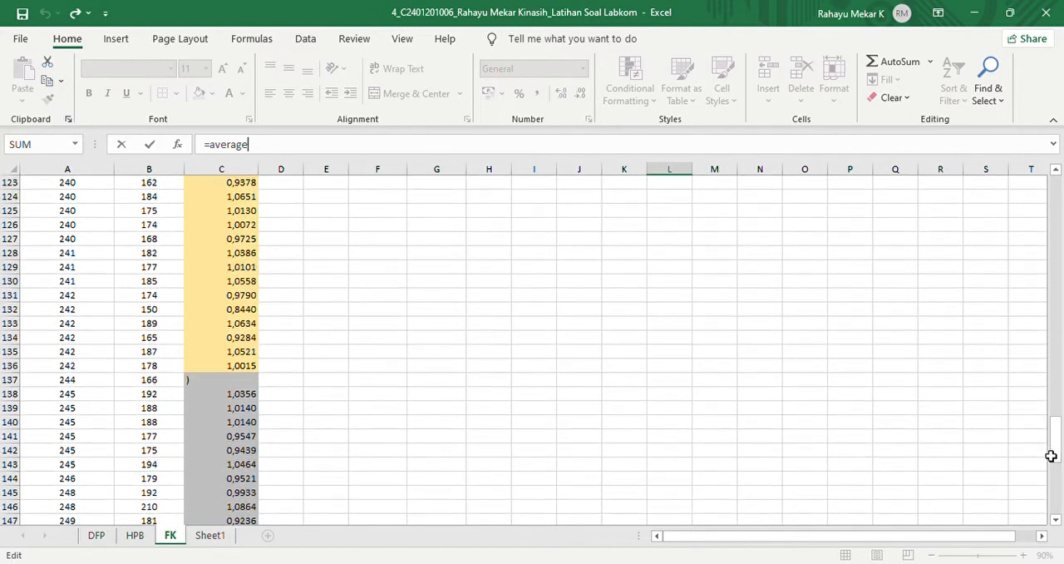
{"action": "left_click", "coordinate": [252, 368]}
{"action": "left_click_drag", "start_coordinate": [263, 378], "coordinate": [261, 391]}
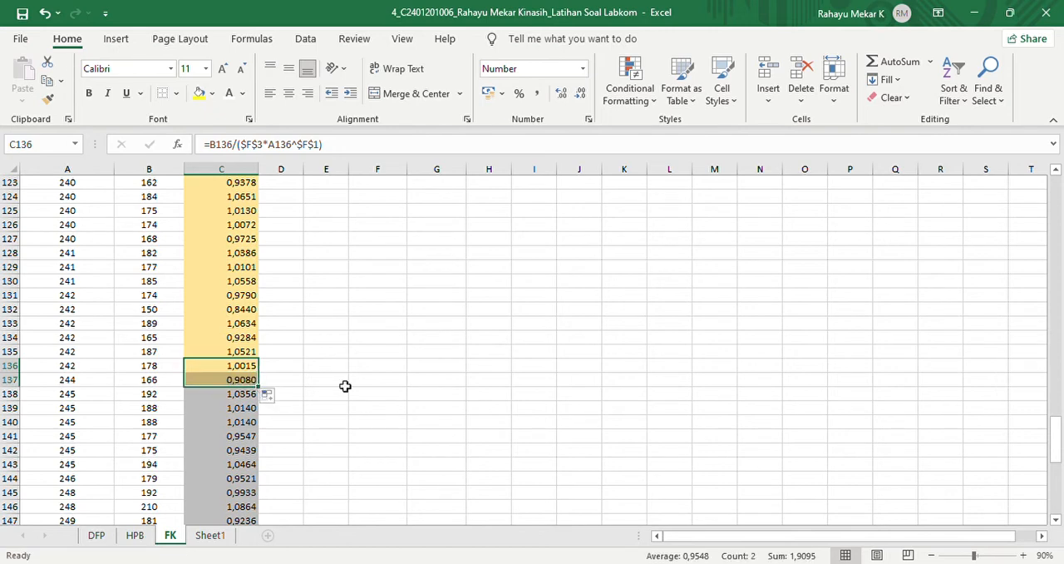
{"action": "left_click", "coordinate": [236, 381]}
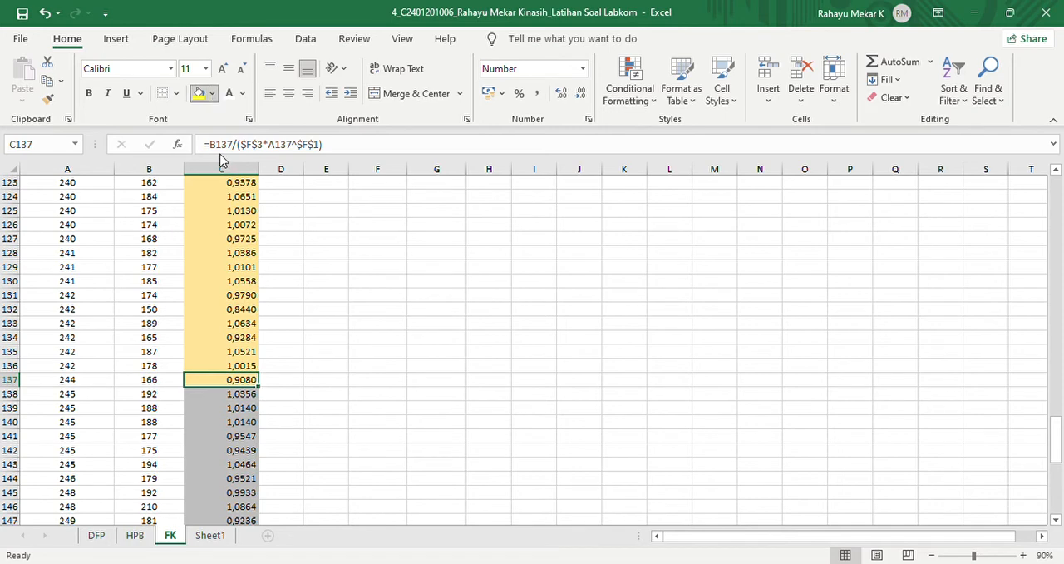
{"action": "left_click", "coordinate": [212, 94]}
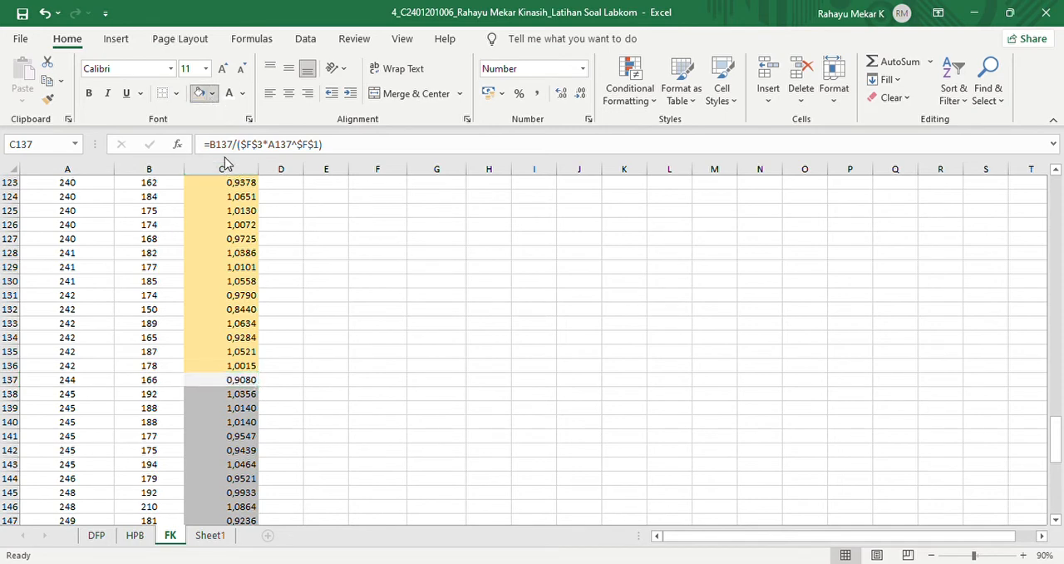
{"action": "left_click", "coordinate": [225, 183]}
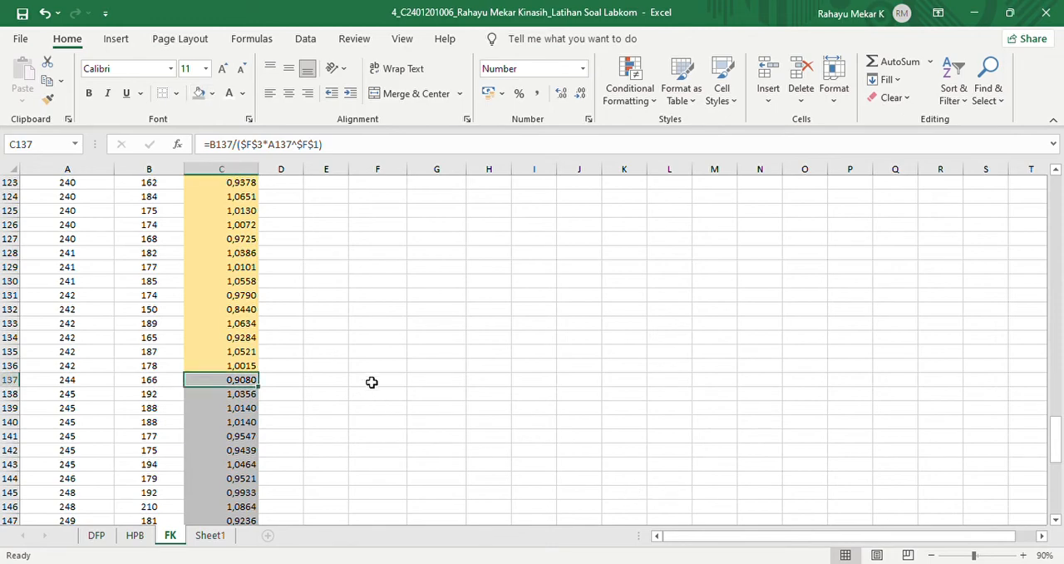
- Replace the broken formula in L11 with =average($C$137:$C$157) for the fifth length class's average condition factor
{"action": "left_click_drag", "start_coordinate": [1059, 453], "coordinate": [1033, 184]}
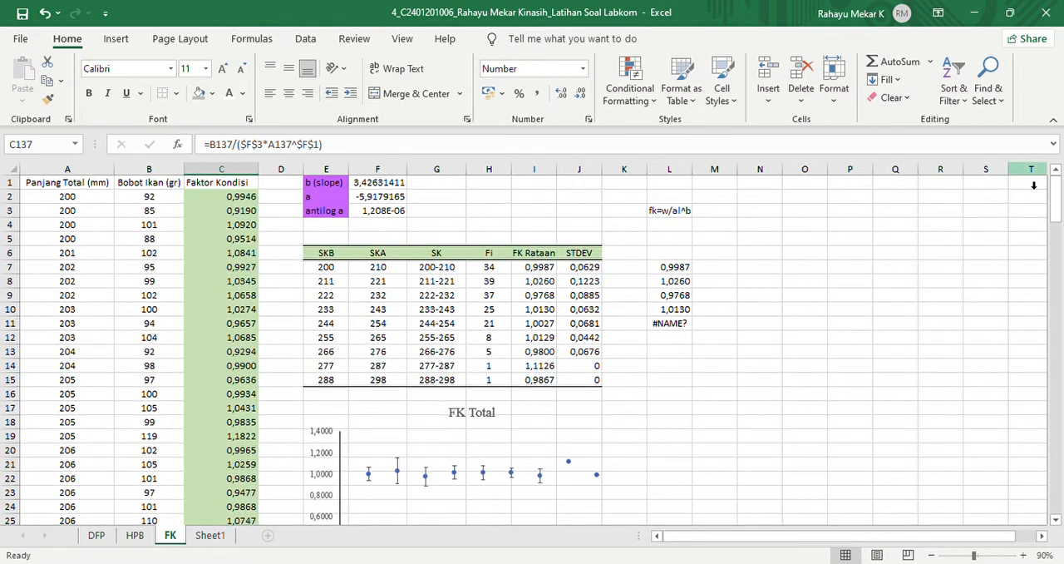
{"action": "left_click", "coordinate": [672, 325]}
{"action": "key", "text": "BackSpace"}
{"action": "type", "text": "=a"}
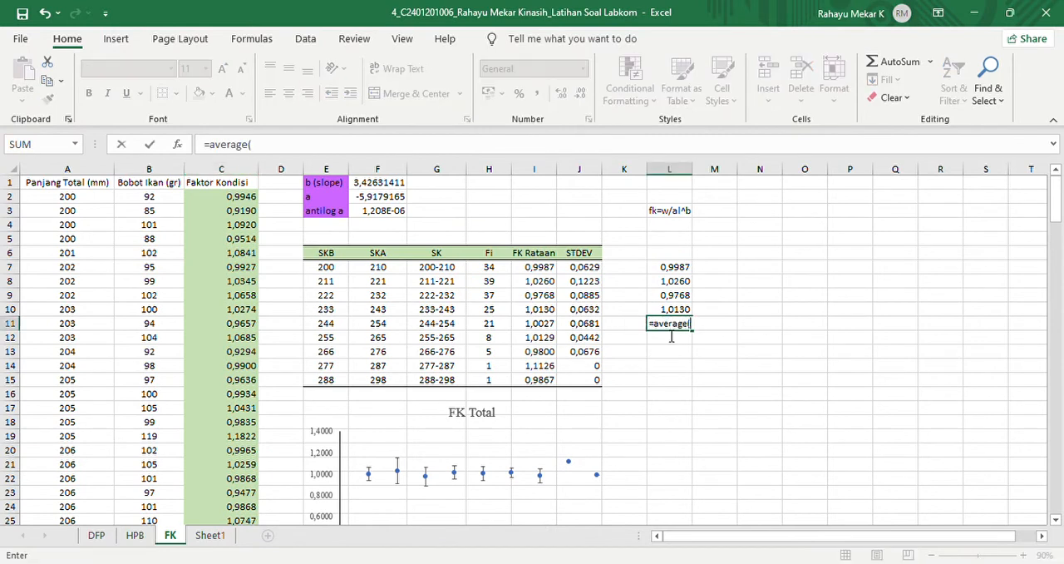
{"action": "type", "text": "verage("}
{"action": "left_click_drag", "start_coordinate": [1054, 202], "coordinate": [1048, 475]}
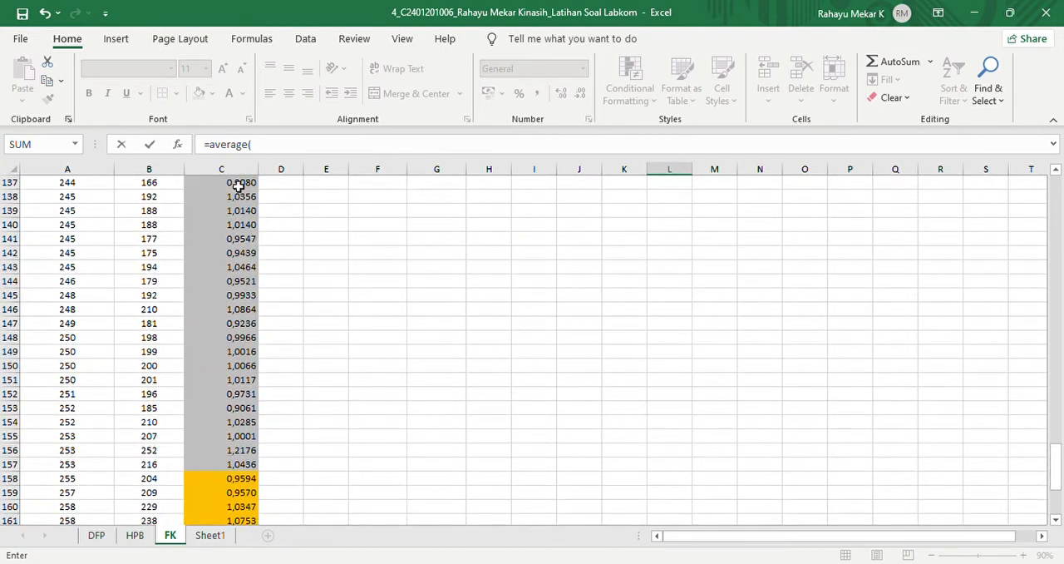
{"action": "left_click_drag", "start_coordinate": [223, 190], "coordinate": [247, 472]}
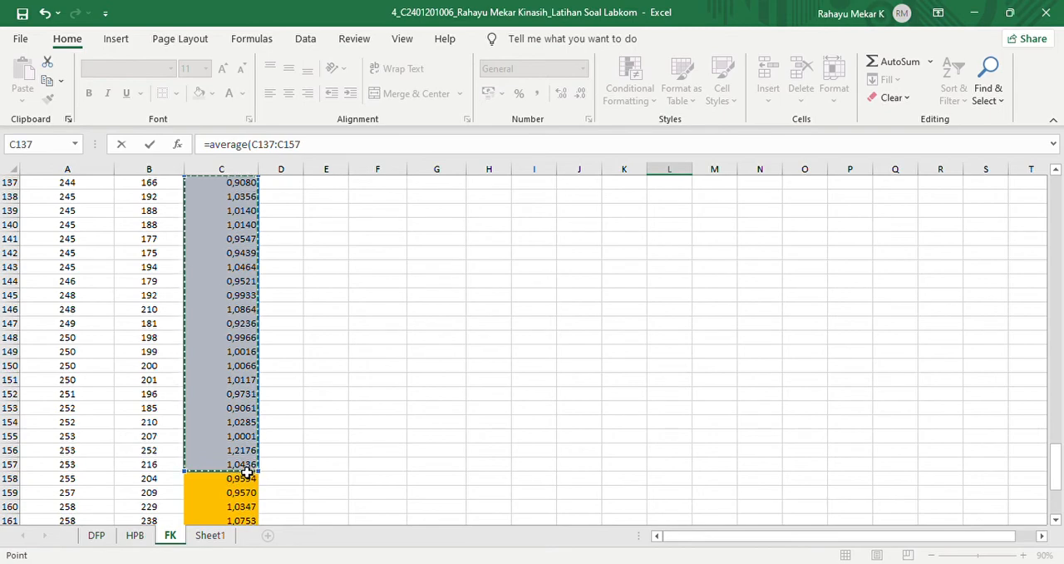
{"action": "type", "text": ")"}
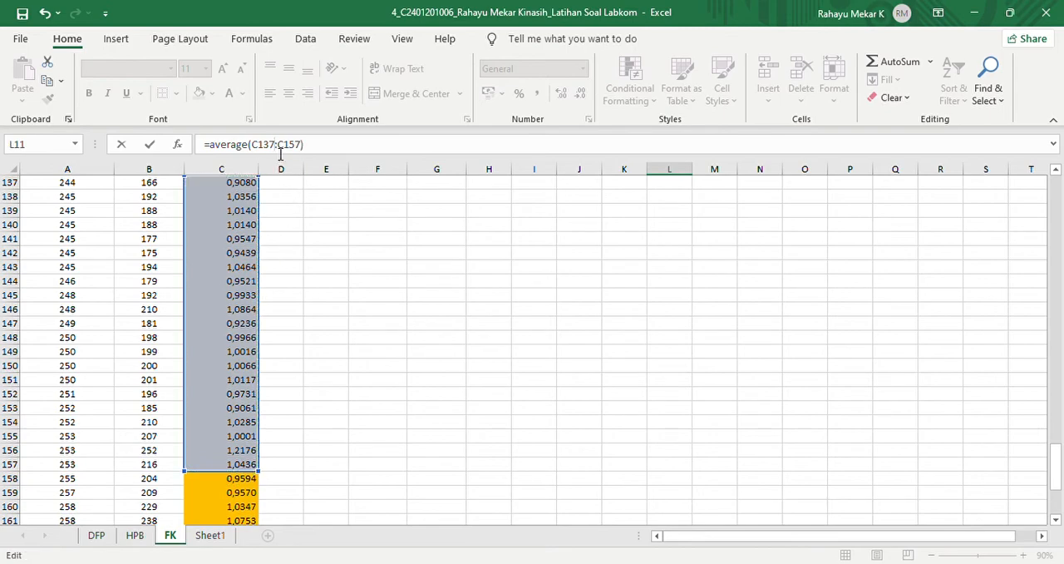
{"action": "key", "text": "F4"}
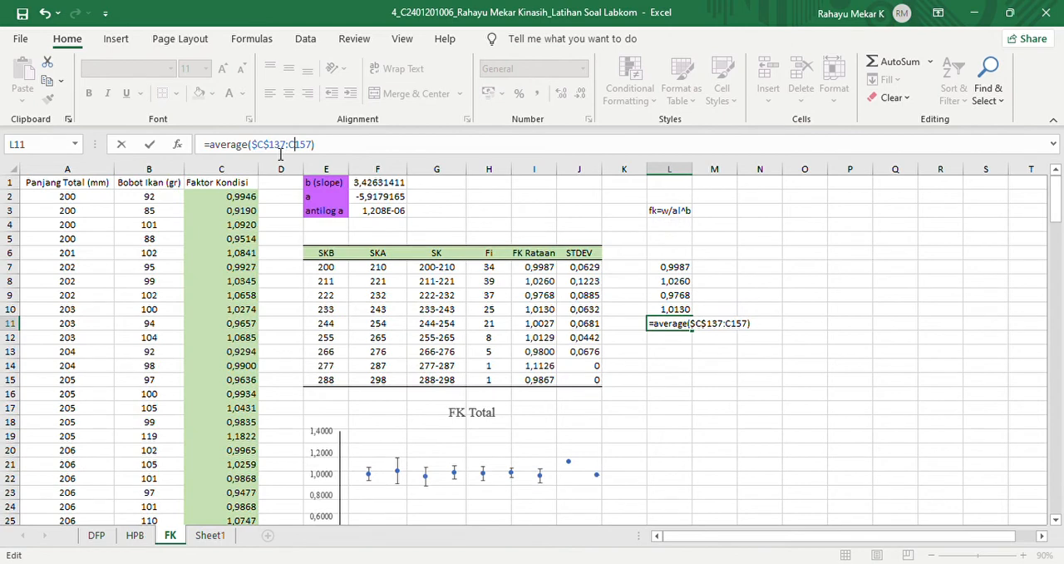
{"action": "key", "text": "F4"}
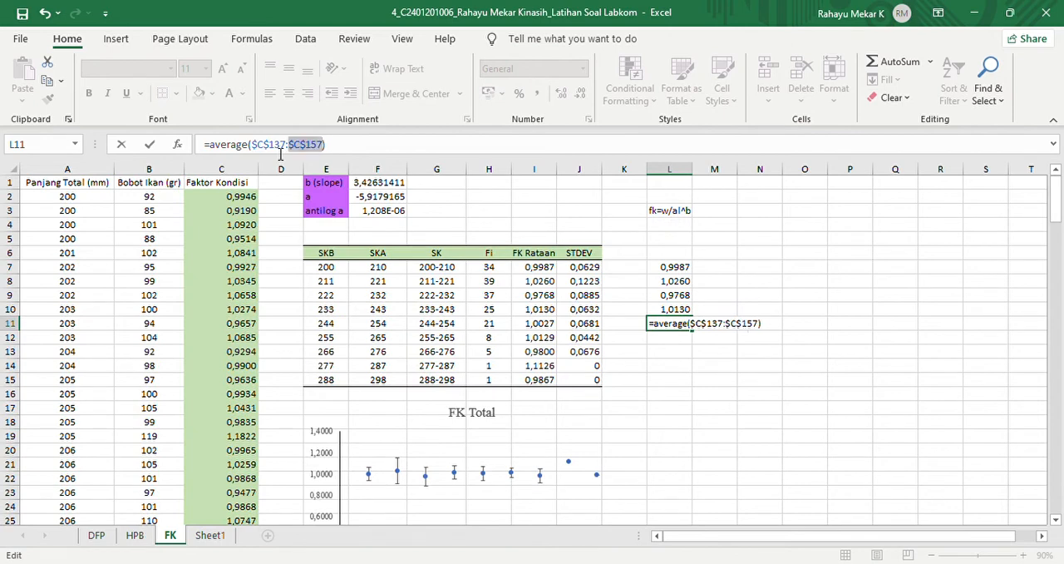
{"action": "key", "text": "Return"}
- Calculate the sixth length class's average condition factor in L12 with =average($C$158:$C$165)
{"action": "type", "text": "=average("}
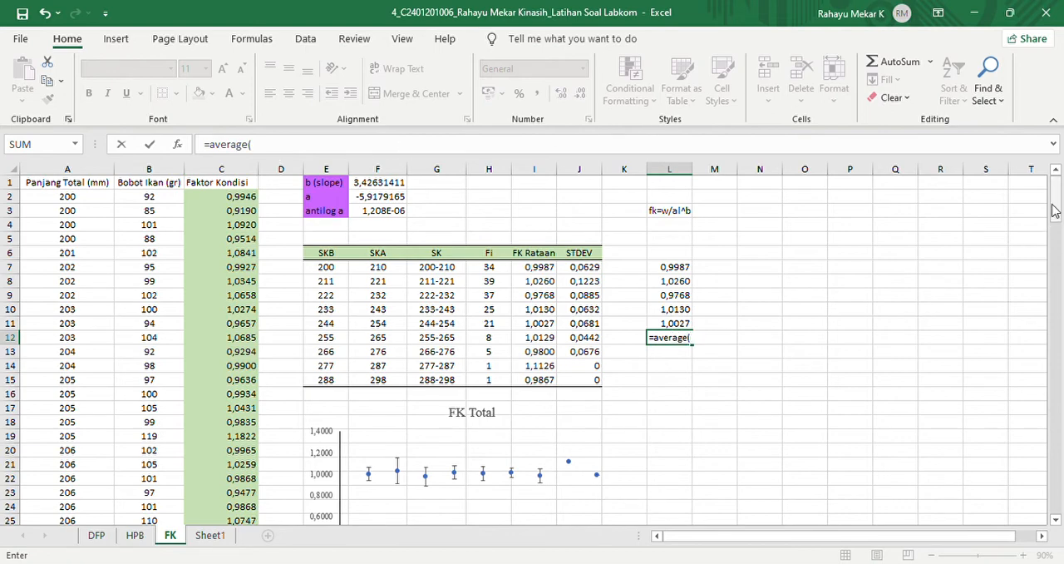
{"action": "left_click_drag", "start_coordinate": [1057, 223], "coordinate": [1038, 515]}
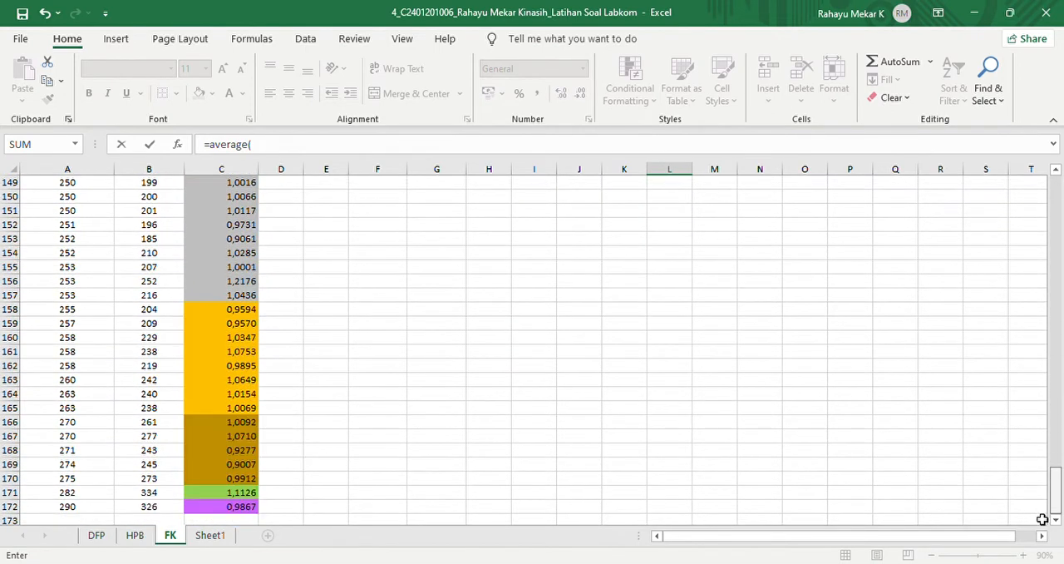
{"action": "left_click_drag", "start_coordinate": [227, 313], "coordinate": [246, 414]}
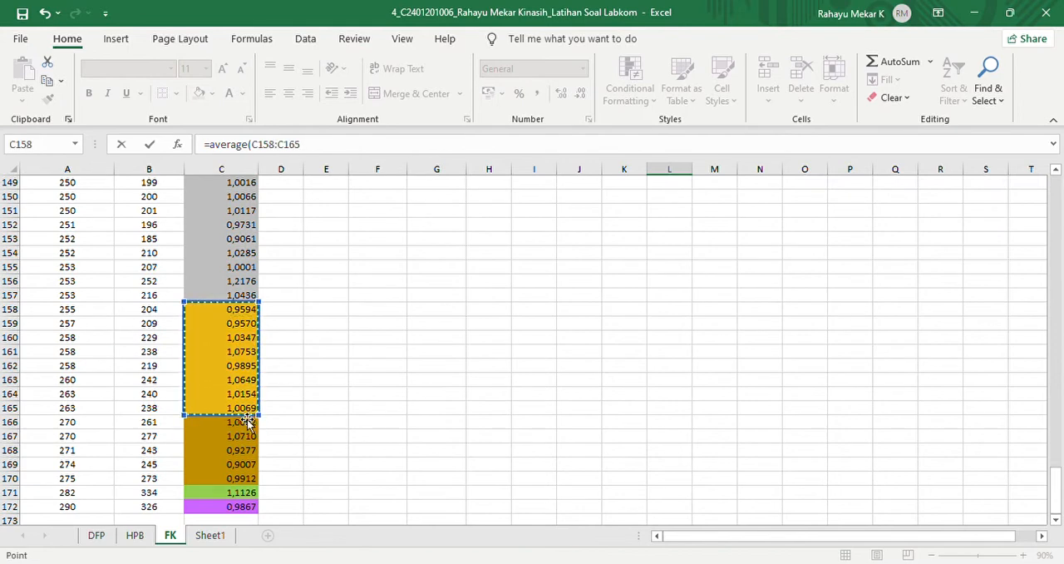
{"action": "type", "text": ")"}
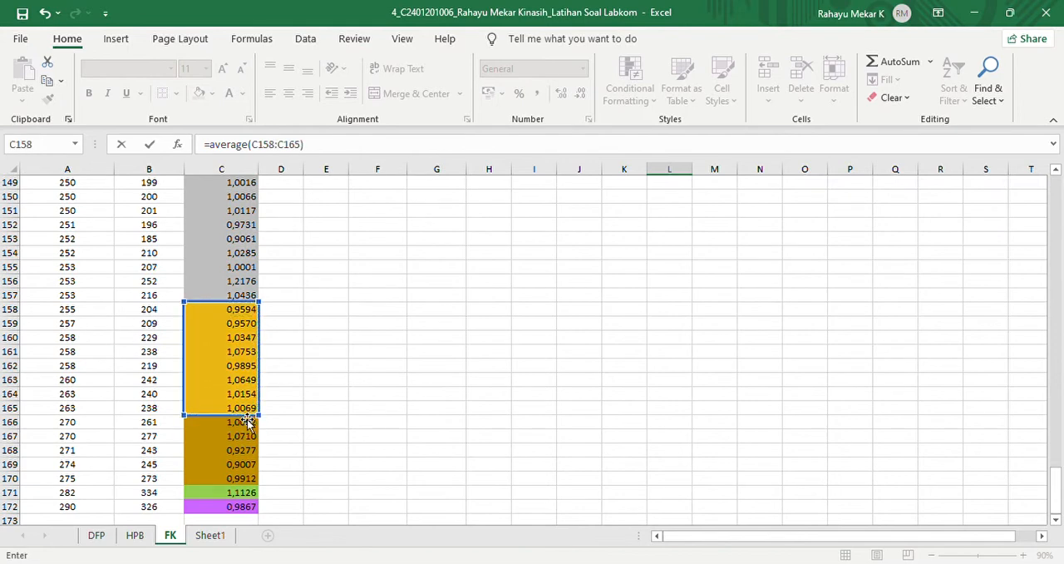
{"action": "double_click", "coordinate": [280, 152]}
{"action": "key", "text": "F4"}
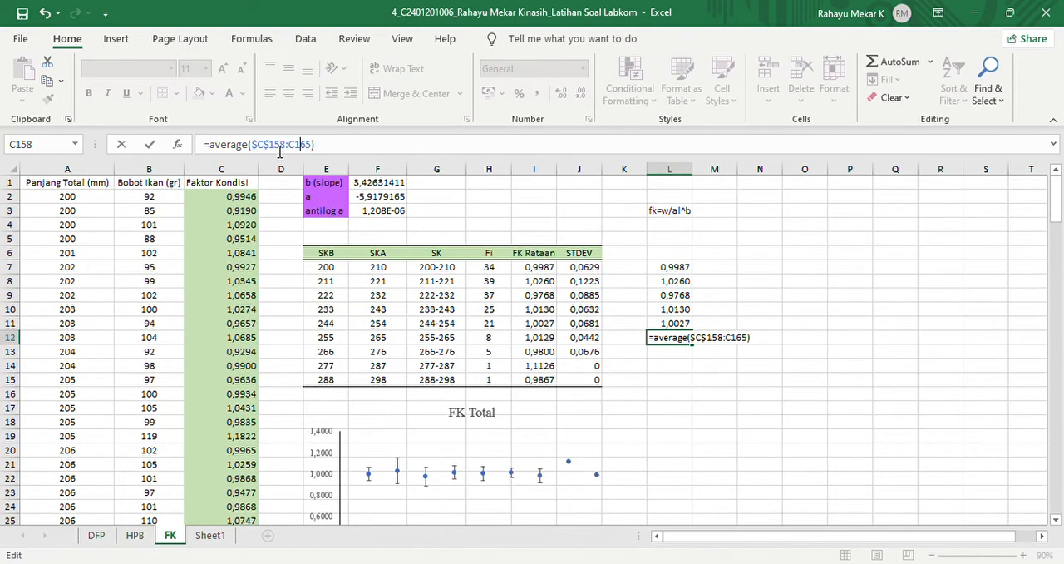
{"action": "key", "text": "F4"}
{"action": "key", "text": "Return"}
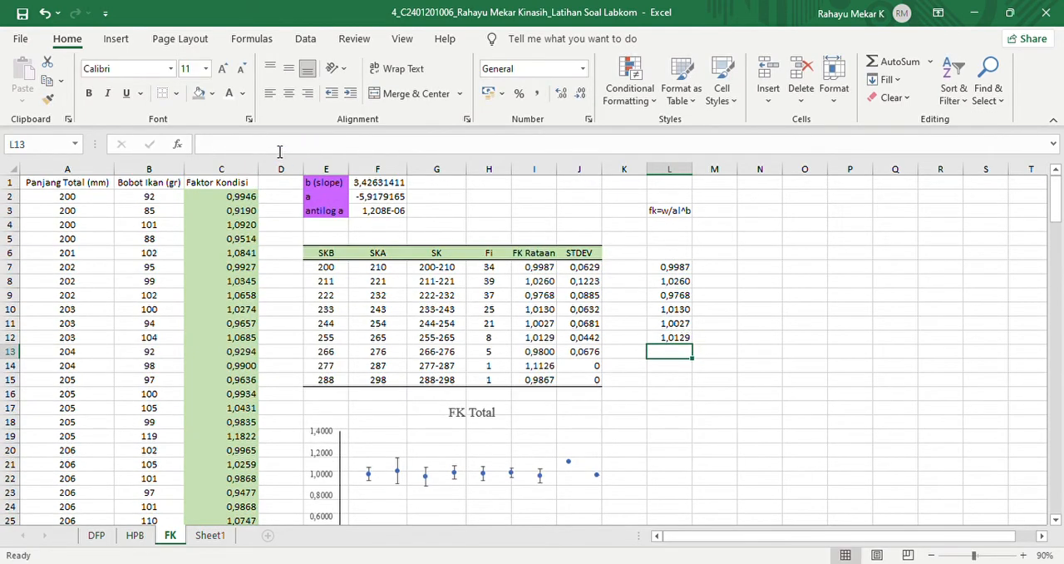
- Calculate the seventh length class's average condition factor in L13 with =average($C$166:$C$170)
{"action": "type", "text": "=average("}
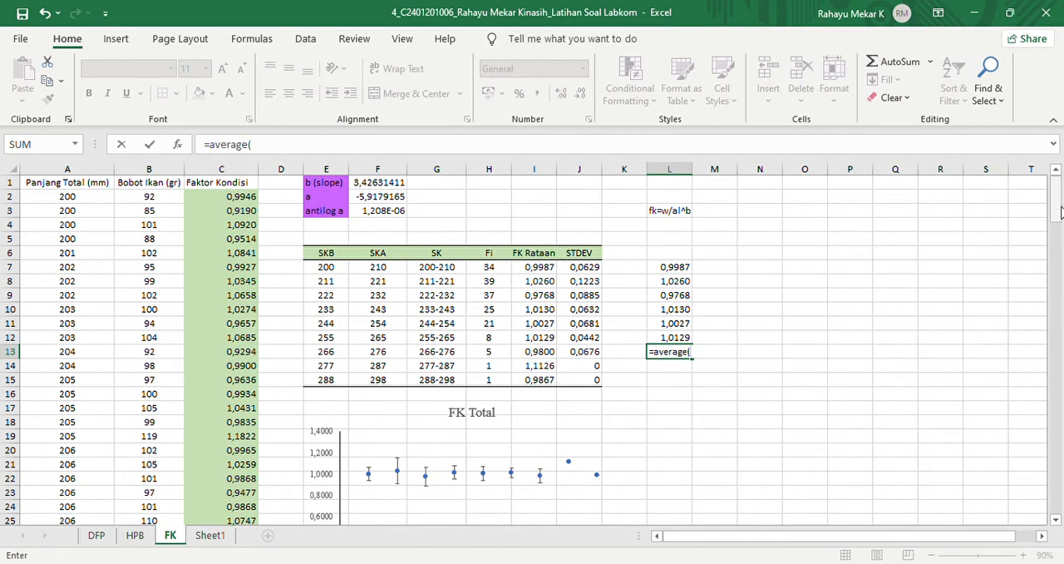
{"action": "left_click_drag", "start_coordinate": [1056, 199], "coordinate": [1062, 555]}
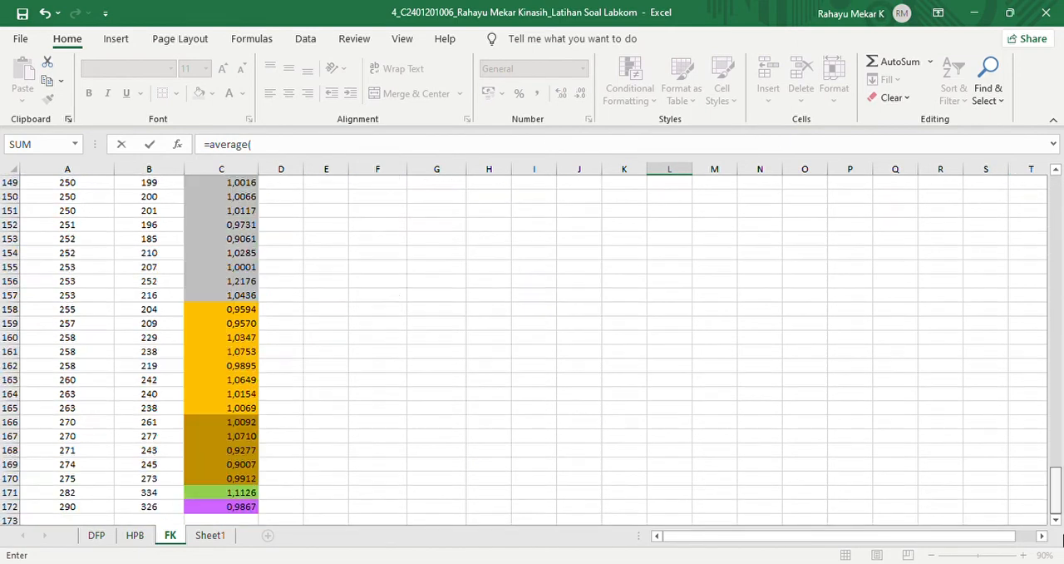
{"action": "left_click", "coordinate": [210, 424]}
{"action": "left_click_drag", "start_coordinate": [215, 467], "coordinate": [214, 483]}
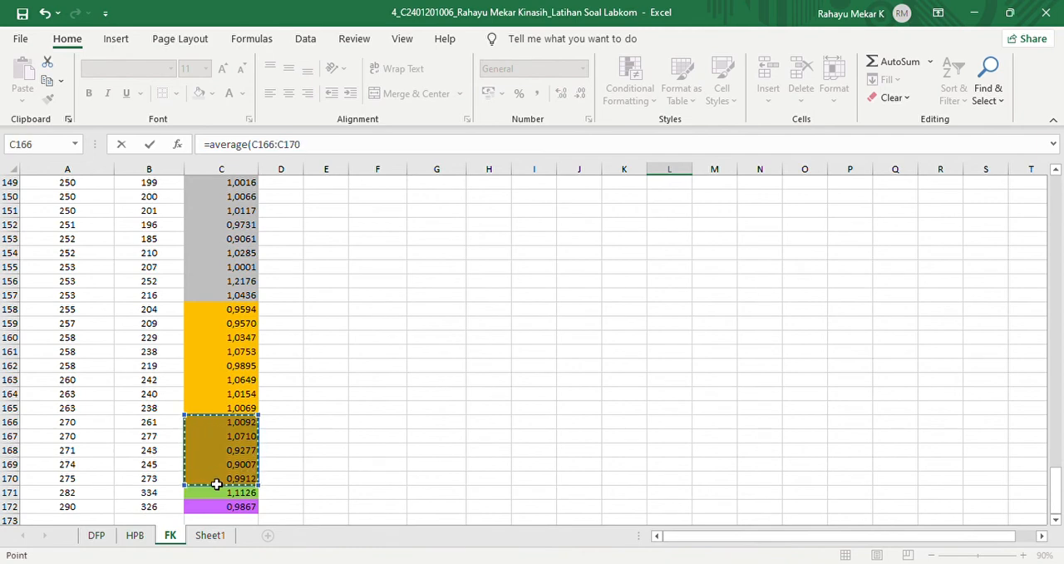
{"action": "type", "text": ")"}
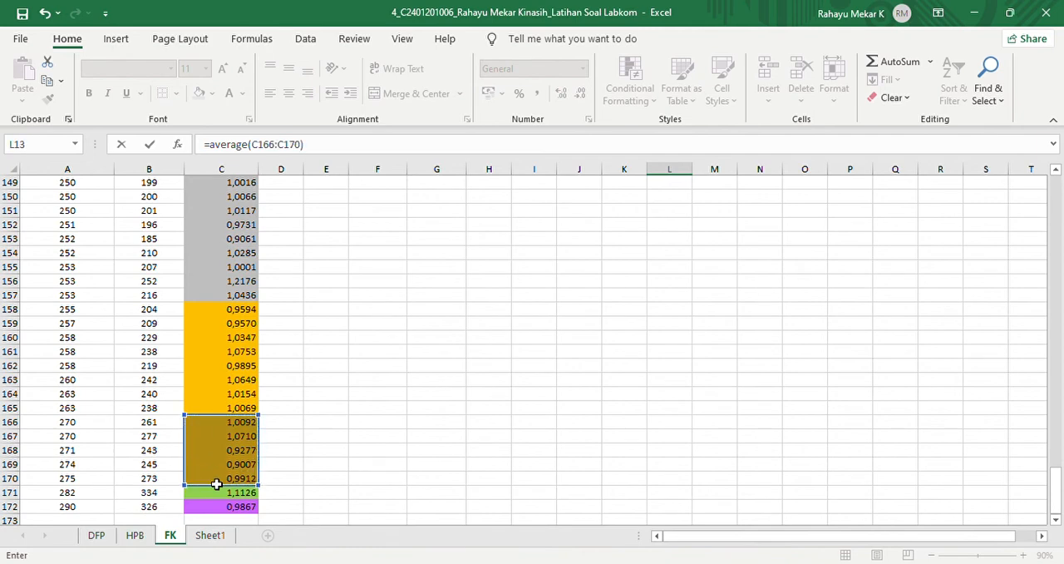
{"action": "left_click", "coordinate": [281, 147]}
{"action": "key", "text": "F4"}
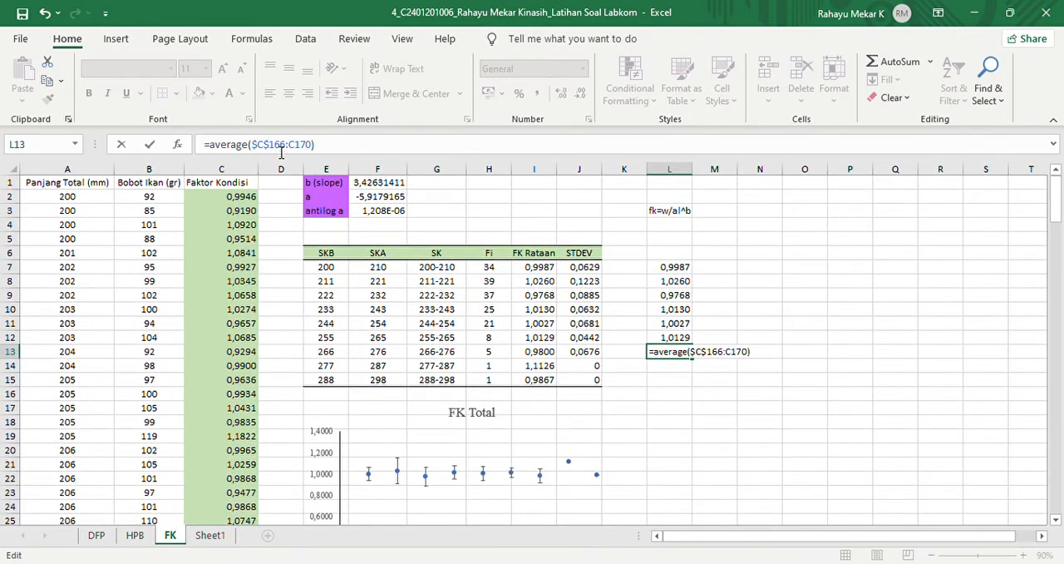
{"action": "key", "text": "F4"}
{"action": "key", "text": "Return"}
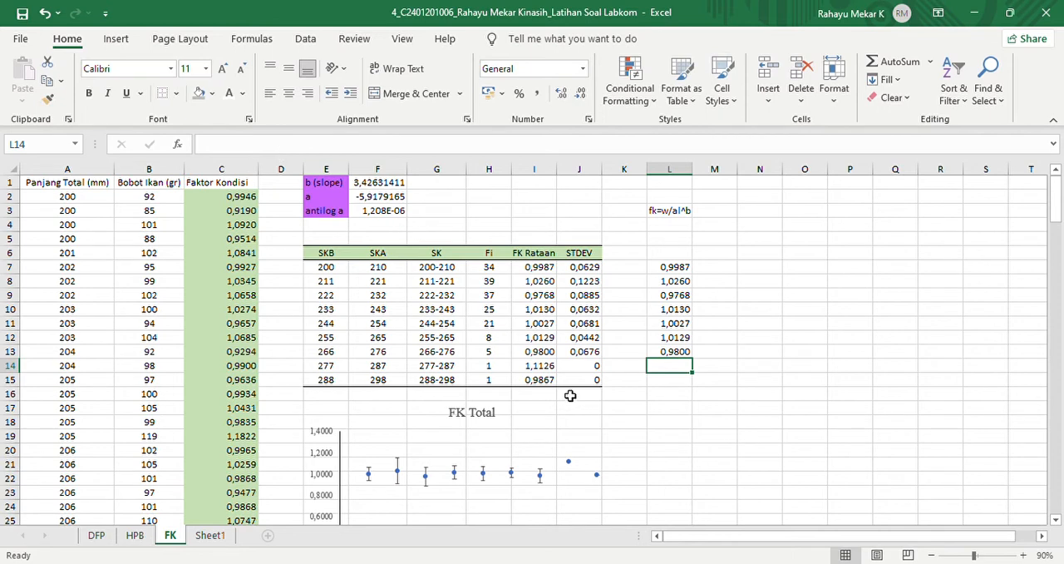
- Copy the single condition factors of the last two length classes from C171:C172 and paste them as values into L14:L15
{"action": "left_click", "coordinate": [542, 369]}
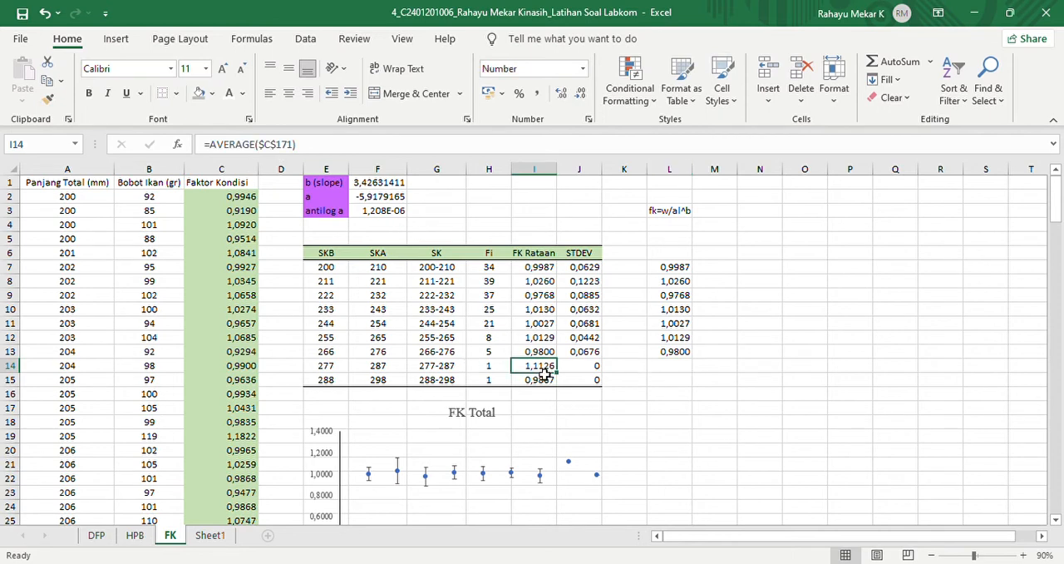
{"action": "left_click_drag", "start_coordinate": [1057, 211], "coordinate": [1035, 540]}
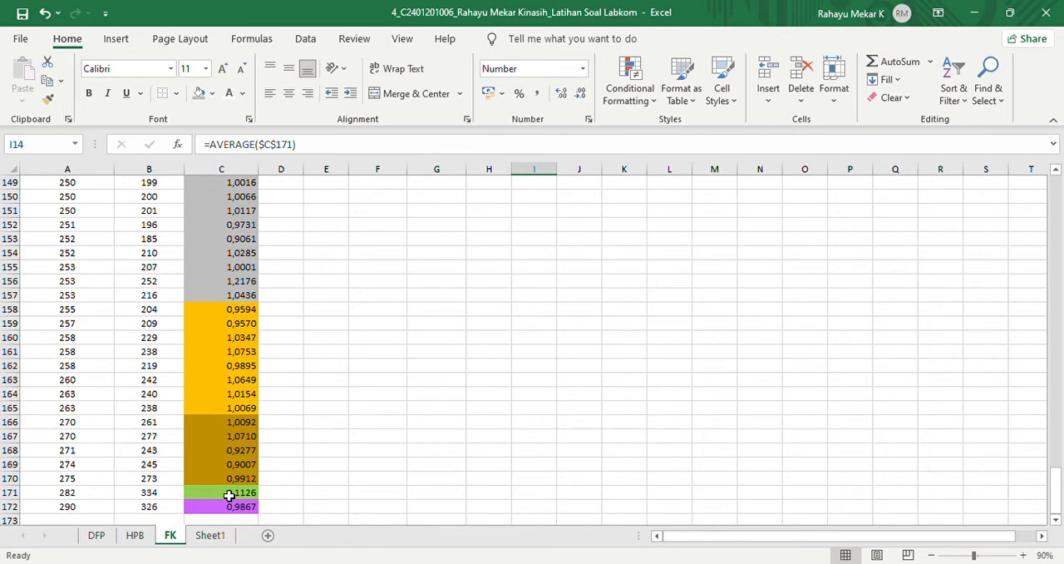
{"action": "left_click_drag", "start_coordinate": [228, 495], "coordinate": [230, 506]}
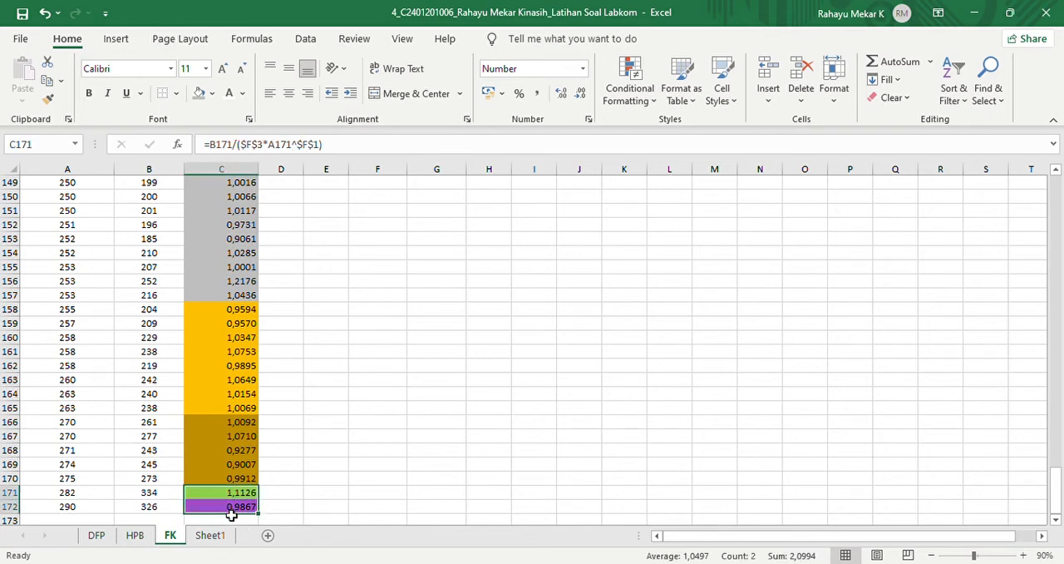
{"action": "key", "text": "ctrl+c"}
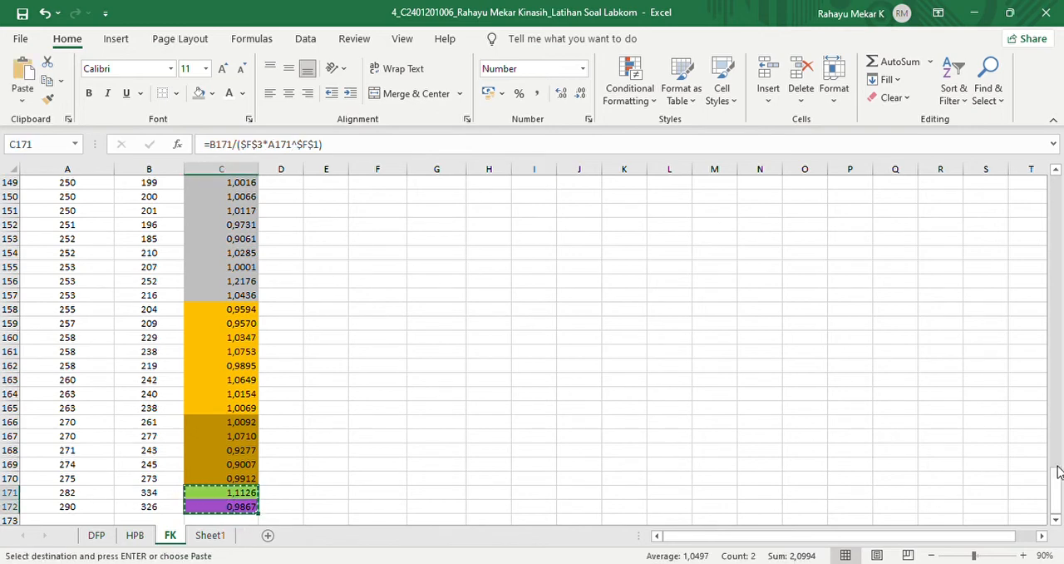
{"action": "left_click_drag", "start_coordinate": [1058, 488], "coordinate": [1056, 203]}
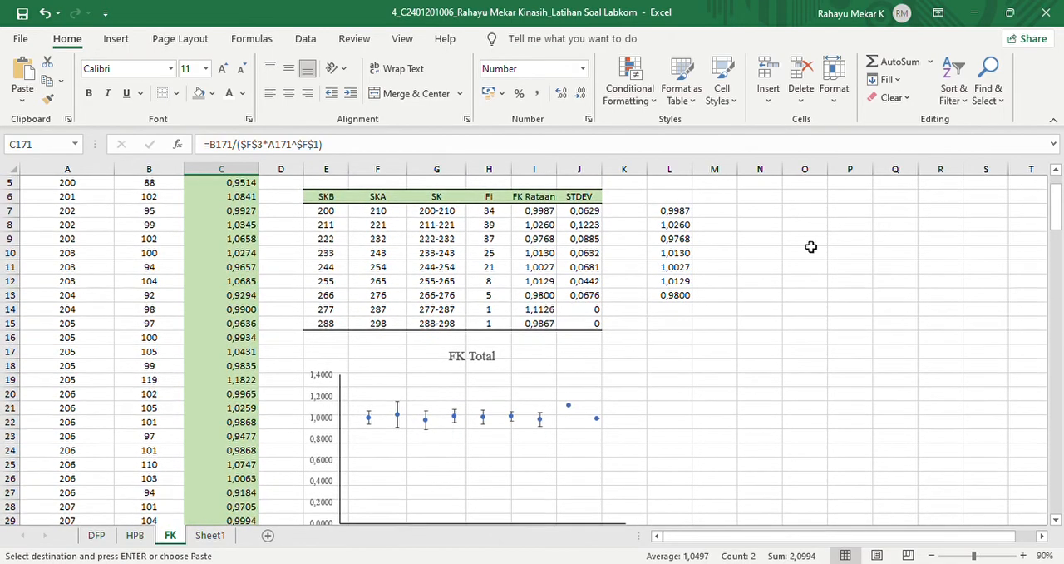
{"action": "left_click", "coordinate": [680, 310]}
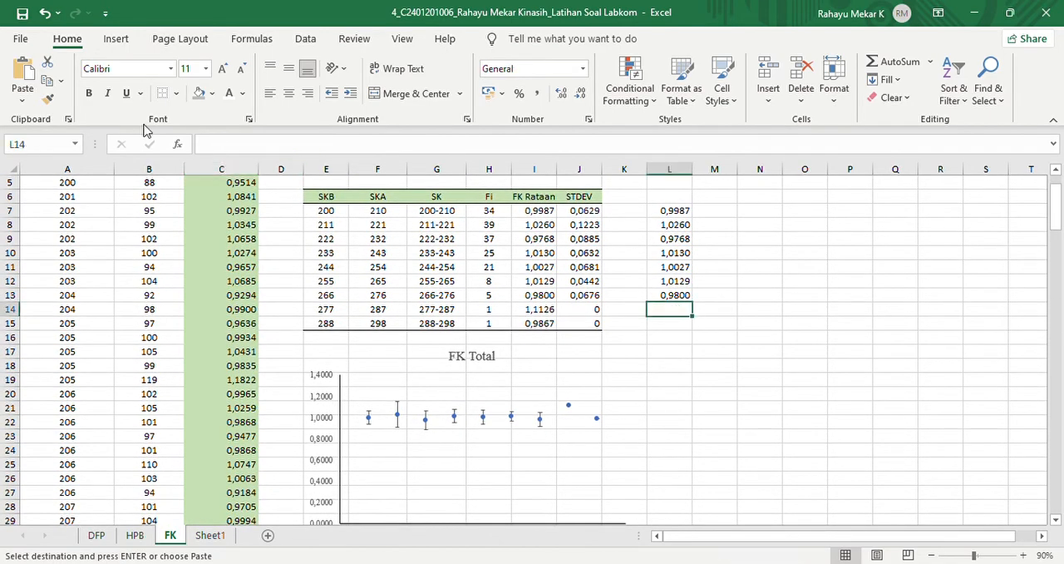
{"action": "key", "text": "ctrl+v"}
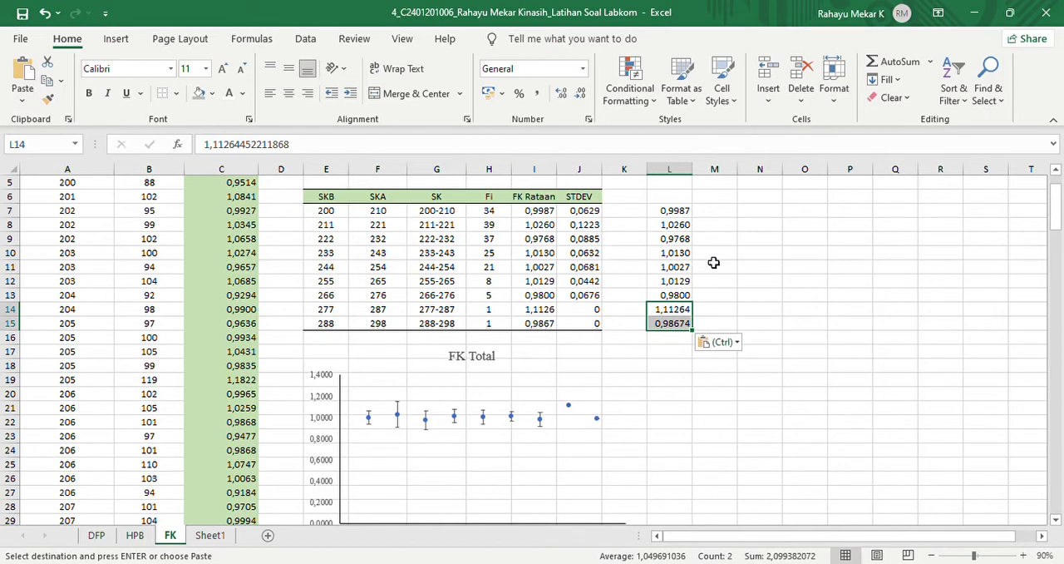
{"action": "left_click", "coordinate": [536, 313]}
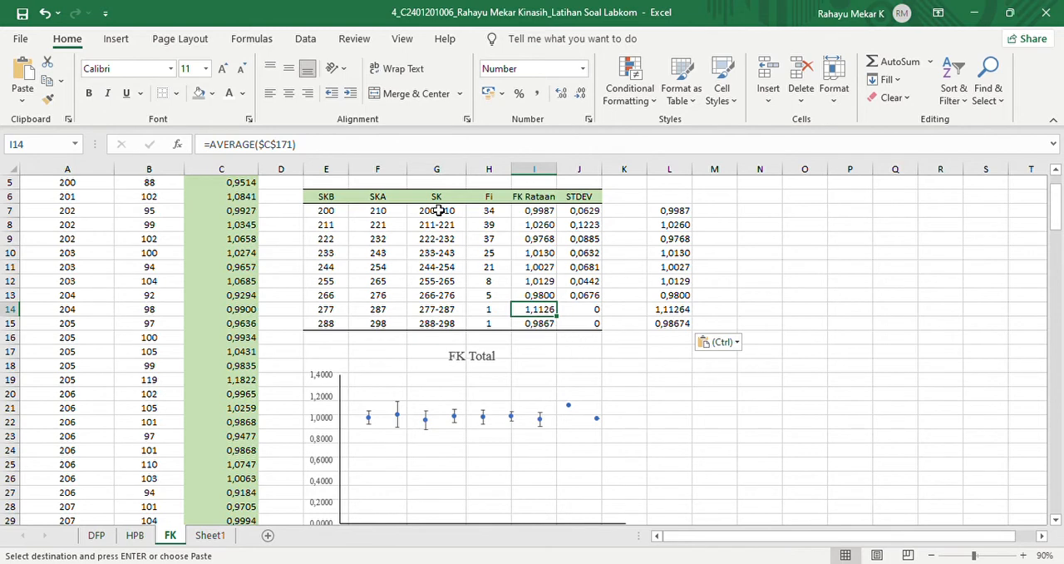
- Enter the heading "fk rataan" in L6 above the calculated averages
{"action": "left_click", "coordinate": [726, 220]}
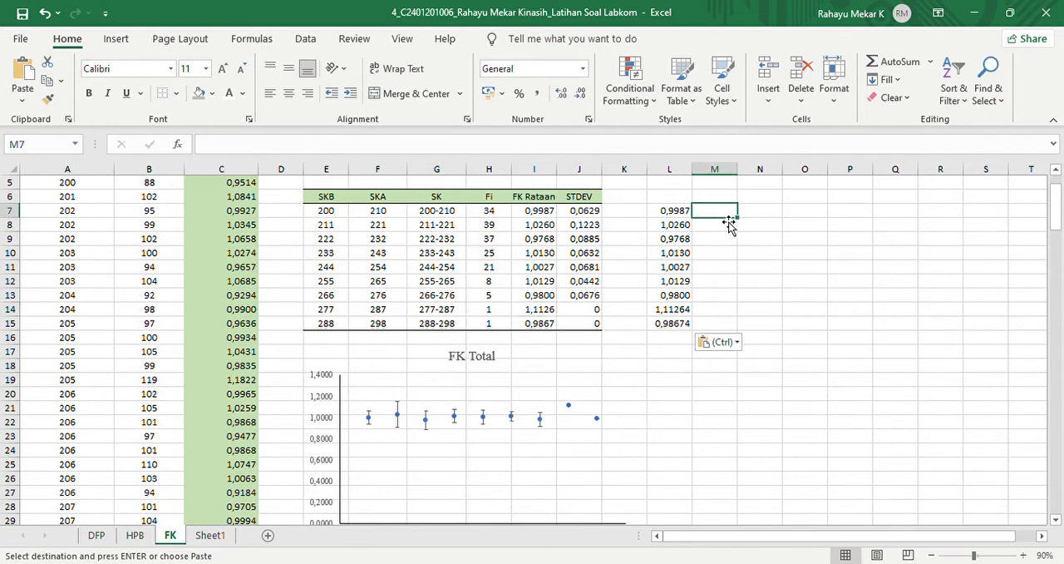
{"action": "left_click", "coordinate": [594, 202]}
{"action": "left_click", "coordinate": [674, 203]}
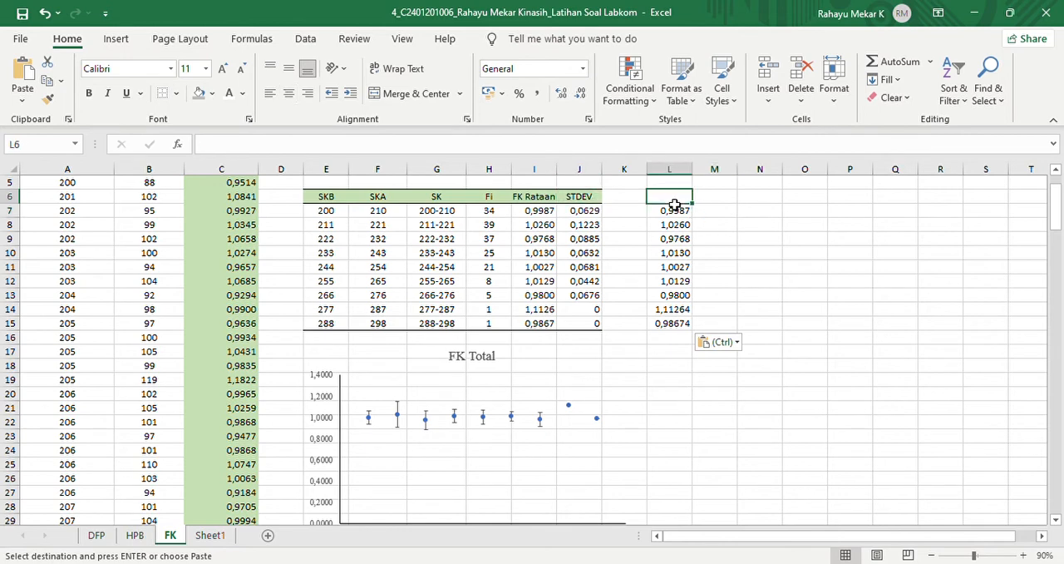
{"action": "type", "text": "std"}
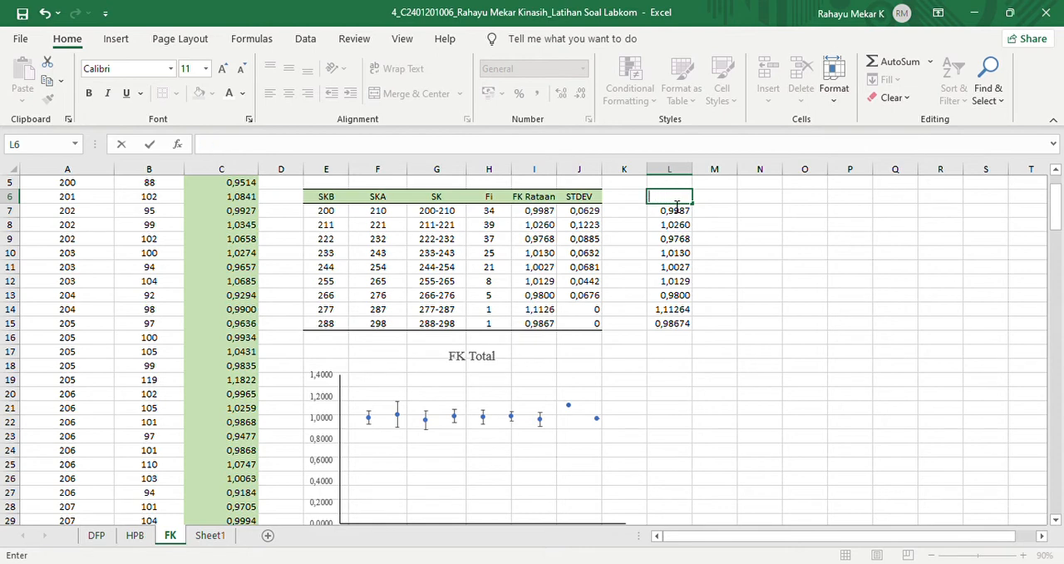
{"action": "type", "text": "fk rataan"}
{"action": "key", "text": "Return"}
- Enter the heading "stdev" in M6 beside the fk rataan heading
{"action": "left_click", "coordinate": [732, 203]}
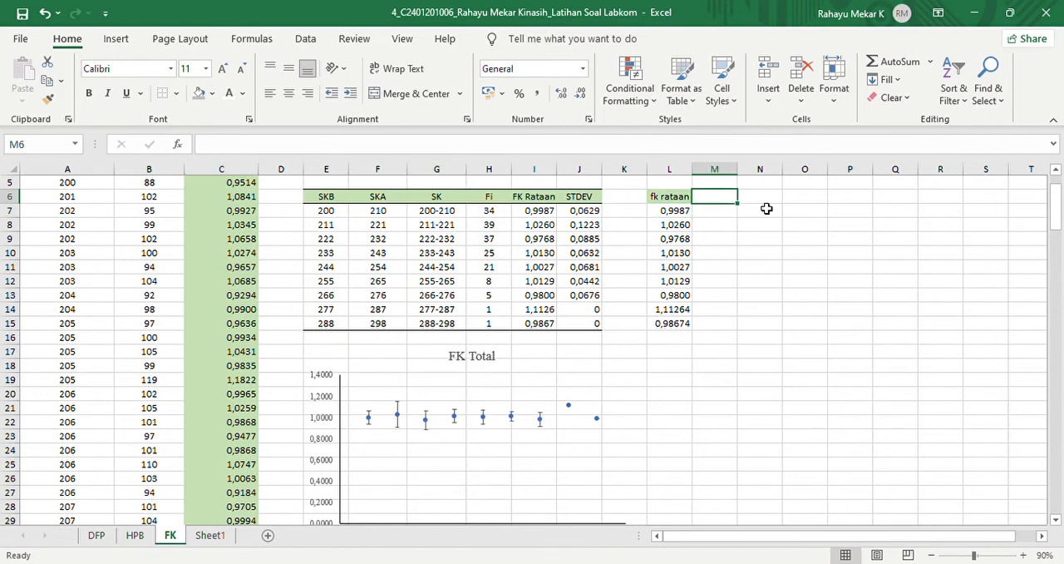
{"action": "left_click", "coordinate": [657, 211]}
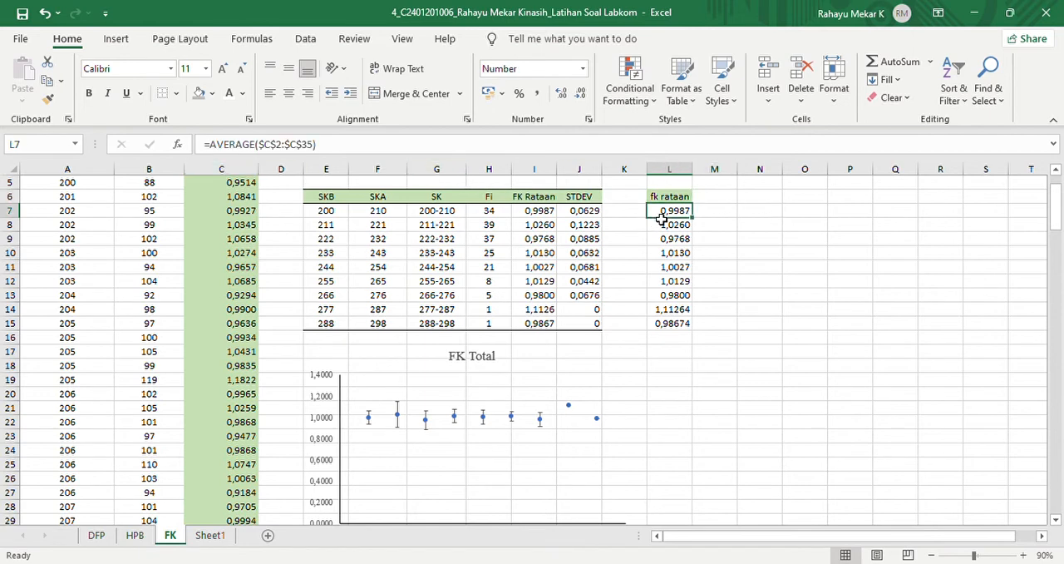
{"action": "left_click", "coordinate": [262, 148]}
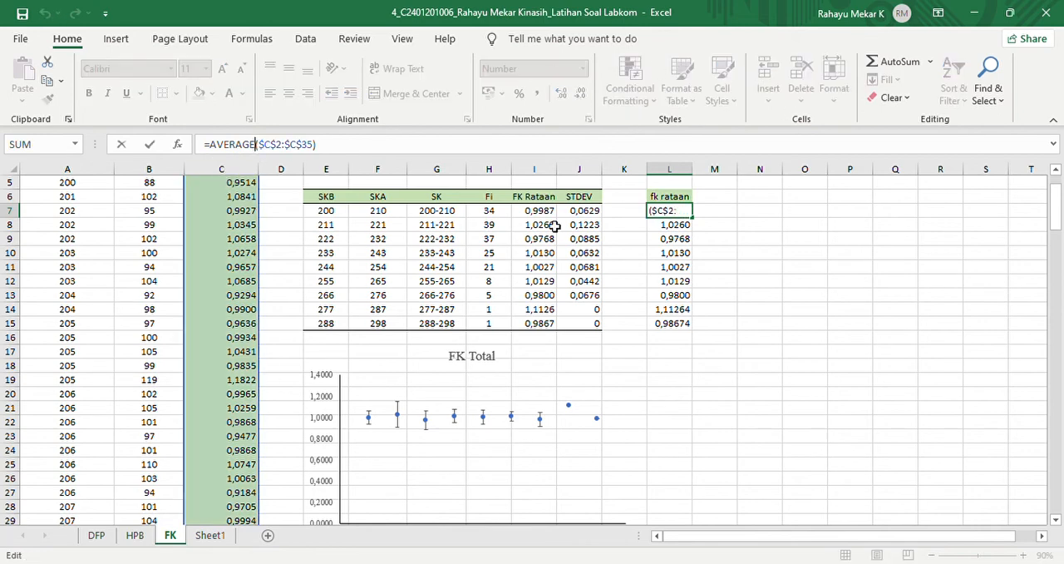
{"action": "key", "text": "Return"}
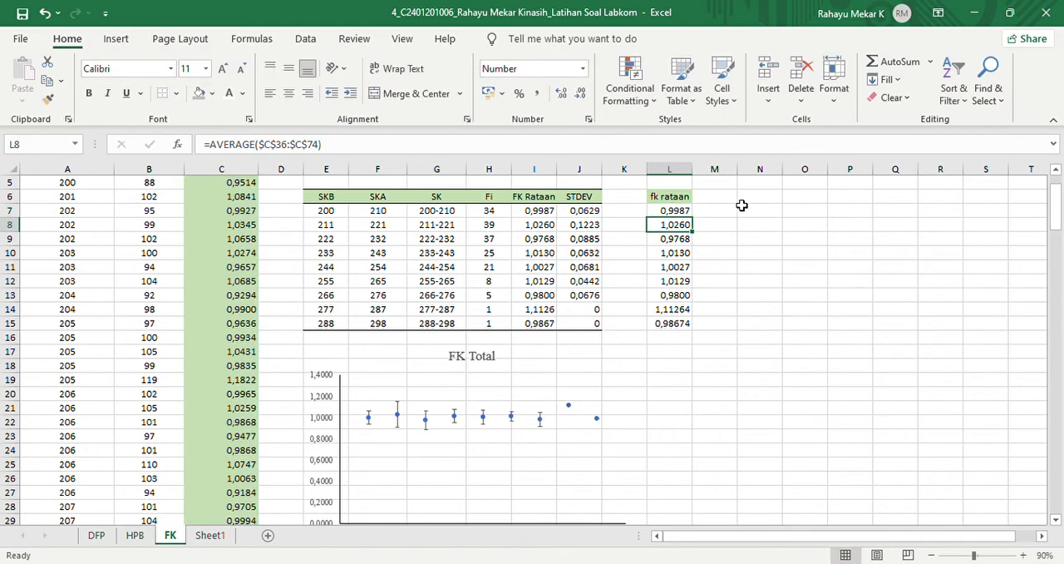
{"action": "left_click", "coordinate": [732, 203]}
{"action": "type", "text": "stdev"}
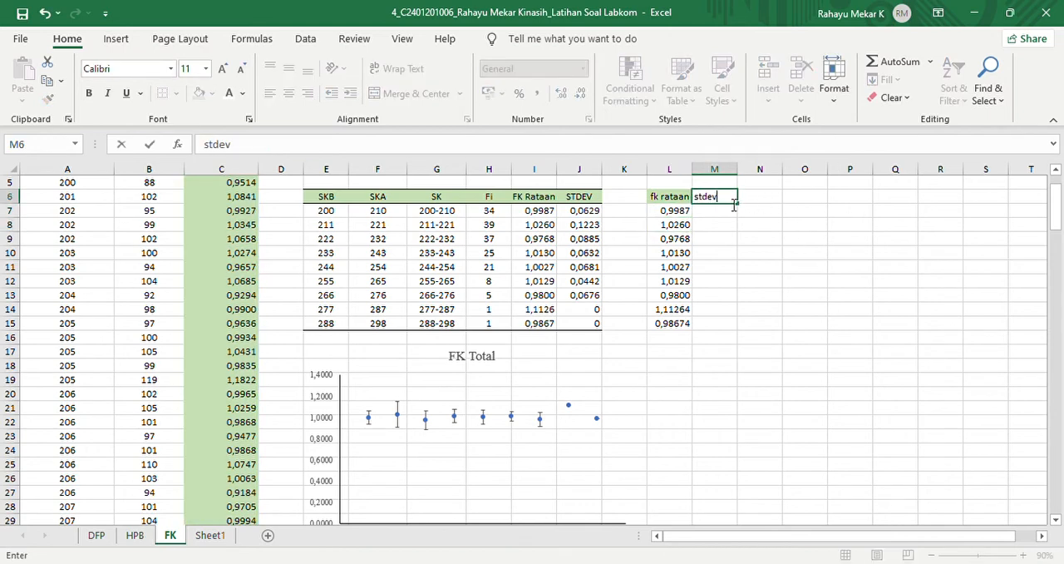
{"action": "key", "text": "Return"}
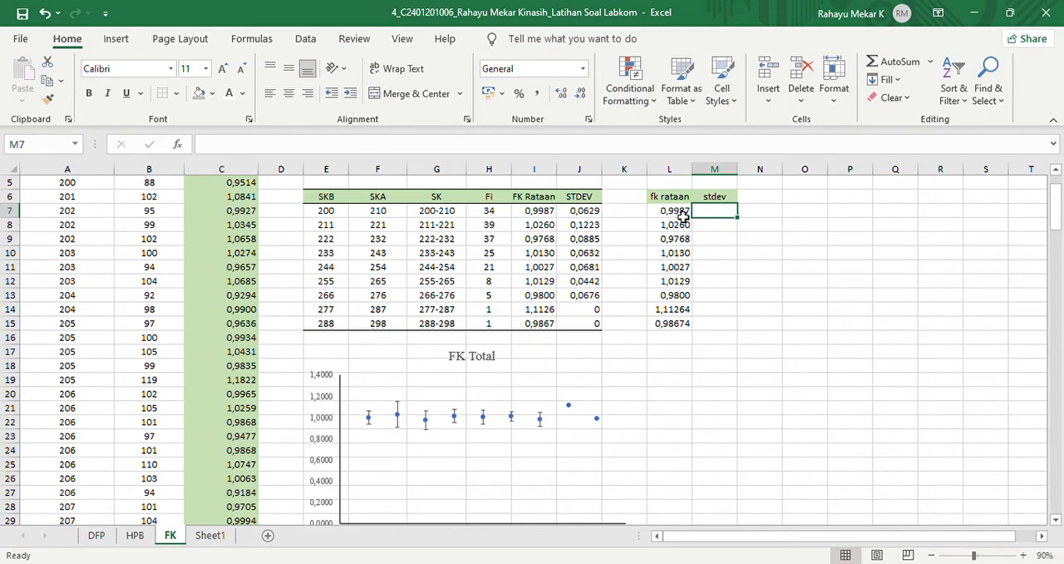
- Fill the average formulas from L7:L13 across into M7:M13 under the stdev heading
{"action": "left_click_drag", "start_coordinate": [681, 215], "coordinate": [675, 301]}
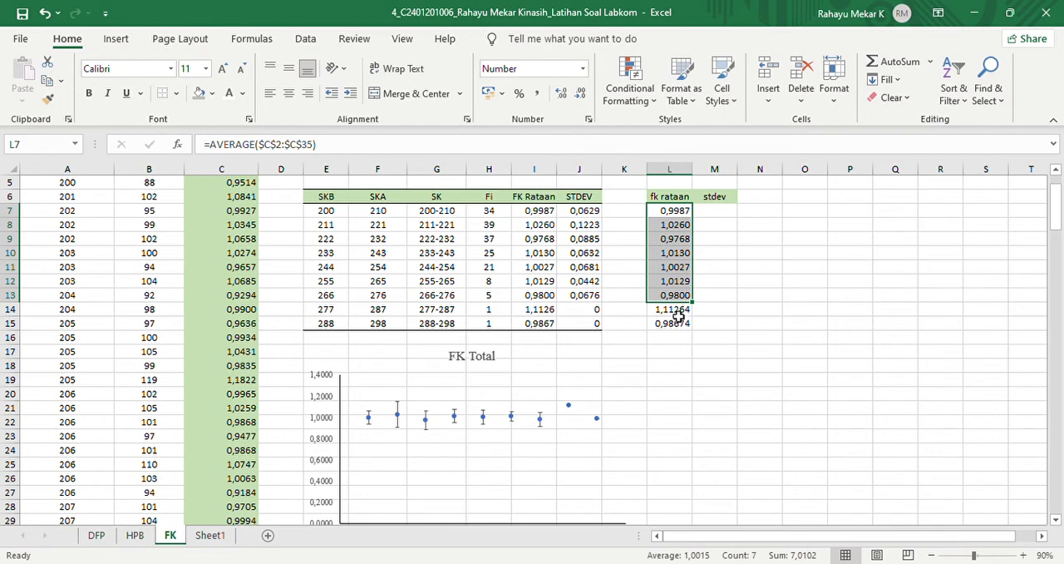
{"action": "left_click", "coordinate": [677, 310]}
{"action": "left_click", "coordinate": [681, 326]}
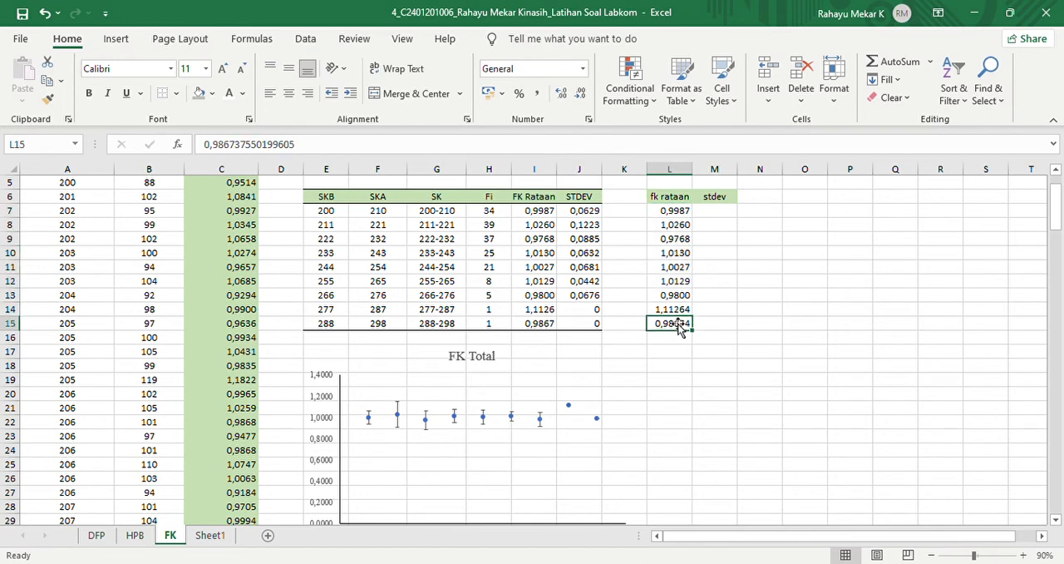
{"action": "left_click", "coordinate": [676, 310]}
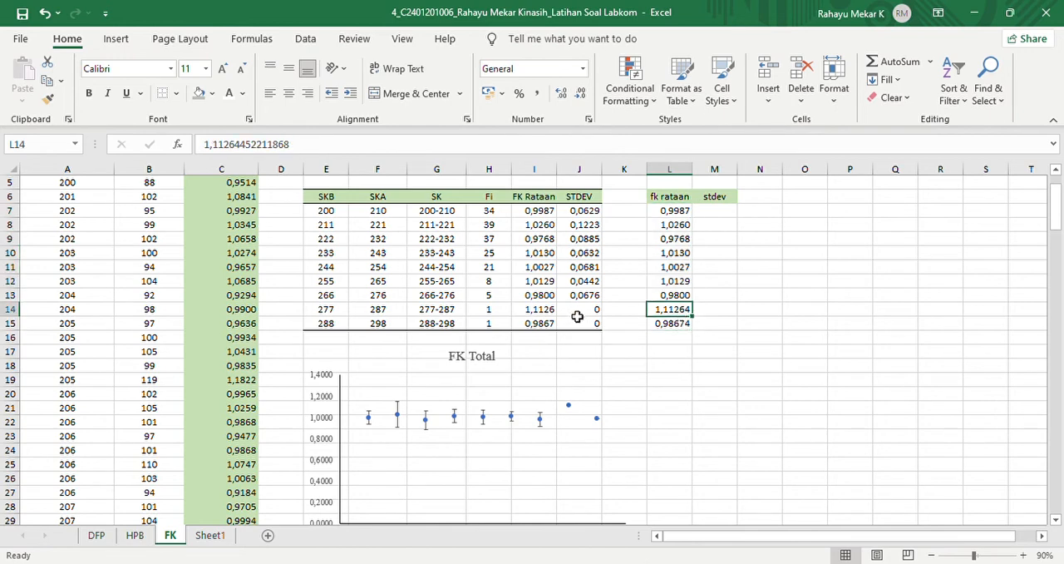
{"action": "left_click", "coordinate": [577, 314]}
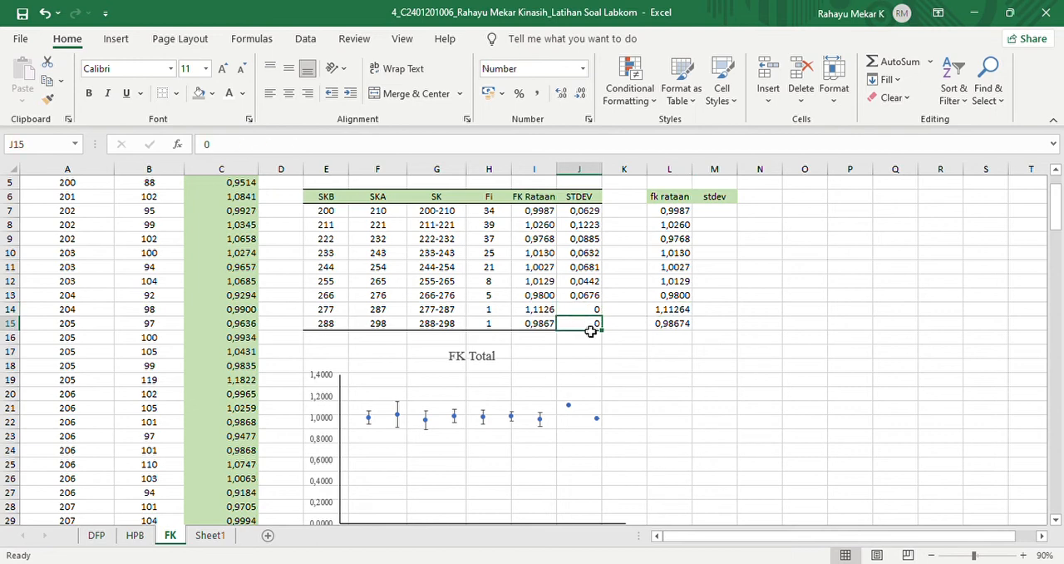
{"action": "left_click", "coordinate": [675, 310]}
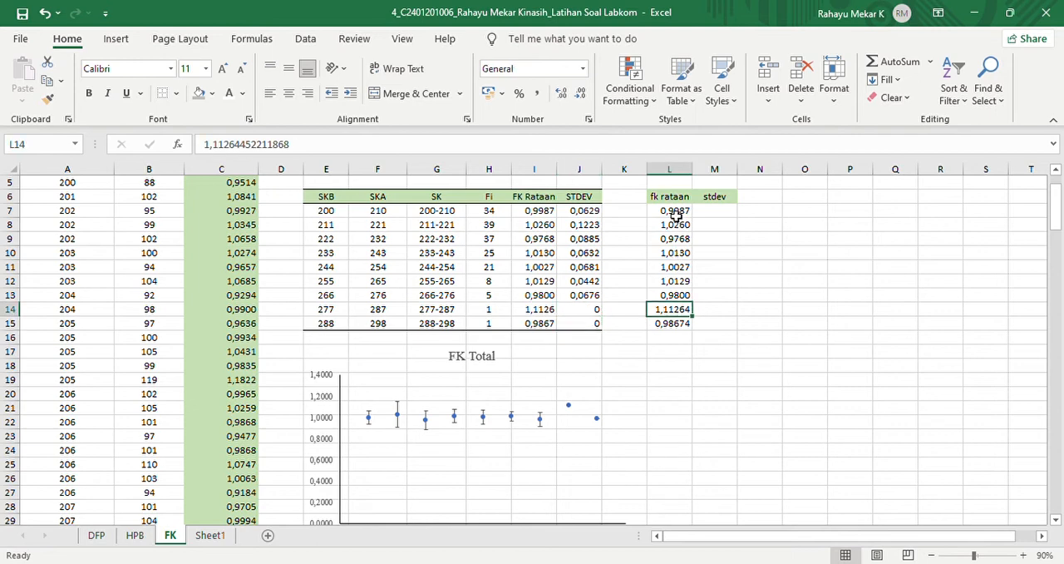
{"action": "left_click_drag", "start_coordinate": [676, 214], "coordinate": [737, 309]}
{"action": "left_click", "coordinate": [723, 218]}
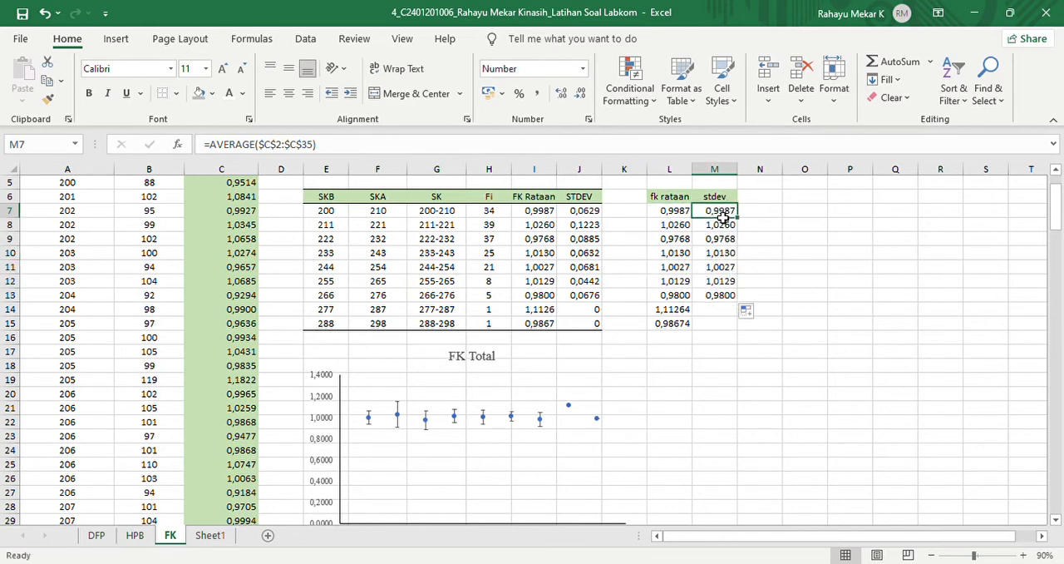
- Change the formula in M7 from an average to the standard deviation of $C$2:$C$35 using STDEV
{"action": "left_click", "coordinate": [258, 144]}
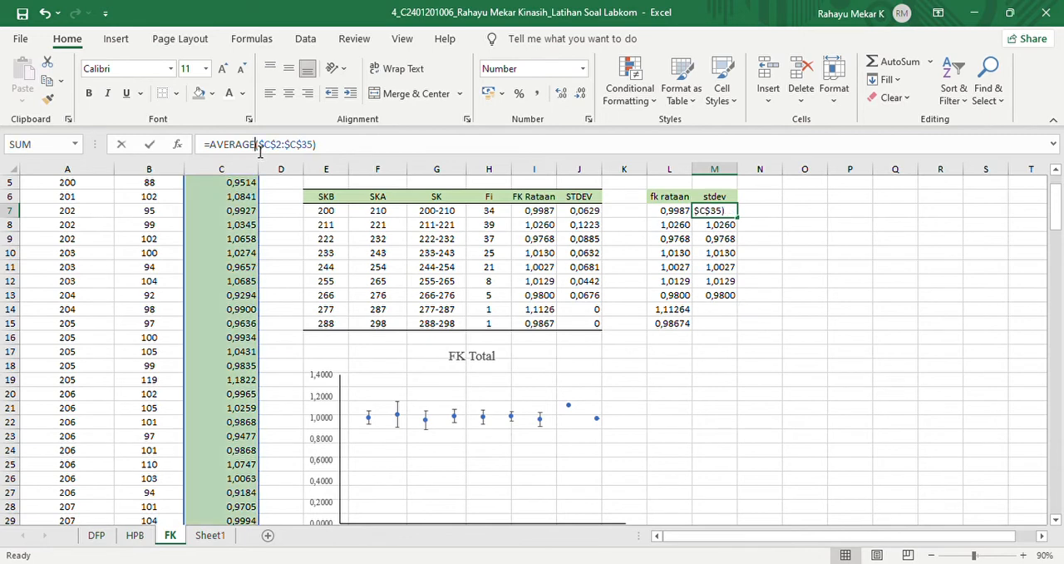
{"action": "key", "text": "BackSpace"}
{"action": "key", "text": "BackSpace"}
{"action": "key", "text": "BackSpace"}
{"action": "key", "text": "BackSpace"}
{"action": "key", "text": "BackSpace"}
{"action": "key", "text": "BackSpace"}
{"action": "key", "text": "BackSpace"}
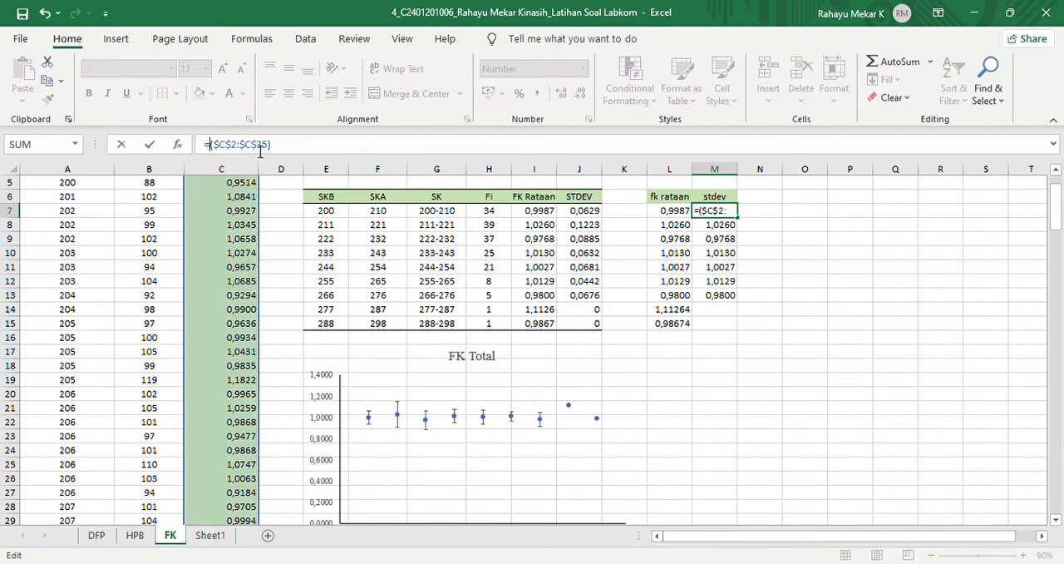
{"action": "type", "text": "stdev"}
{"action": "key", "text": "Return"}
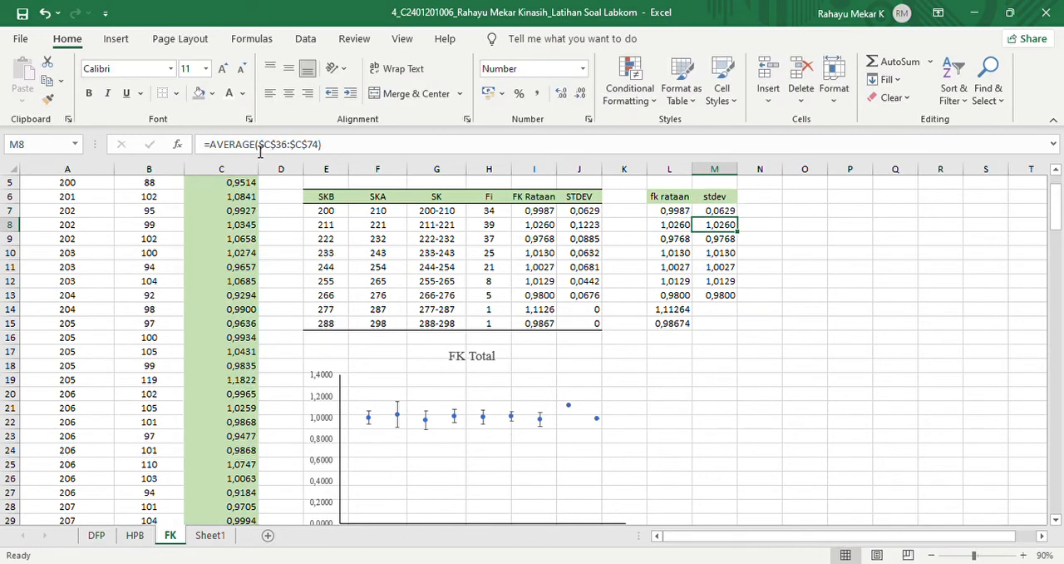
- Replace the AVERAGE function in M8 with STDEV, keeping the range $C$36:$C$74
{"action": "left_click", "coordinate": [261, 151]}
{"action": "key", "text": "BackSpace"}
{"action": "key", "text": "BackSpace"}
{"action": "key", "text": "BackSpace"}
{"action": "key", "text": "BackSpace"}
{"action": "key", "text": "BackSpace"}
{"action": "key", "text": "BackSpace"}
{"action": "key", "text": "BackSpace"}
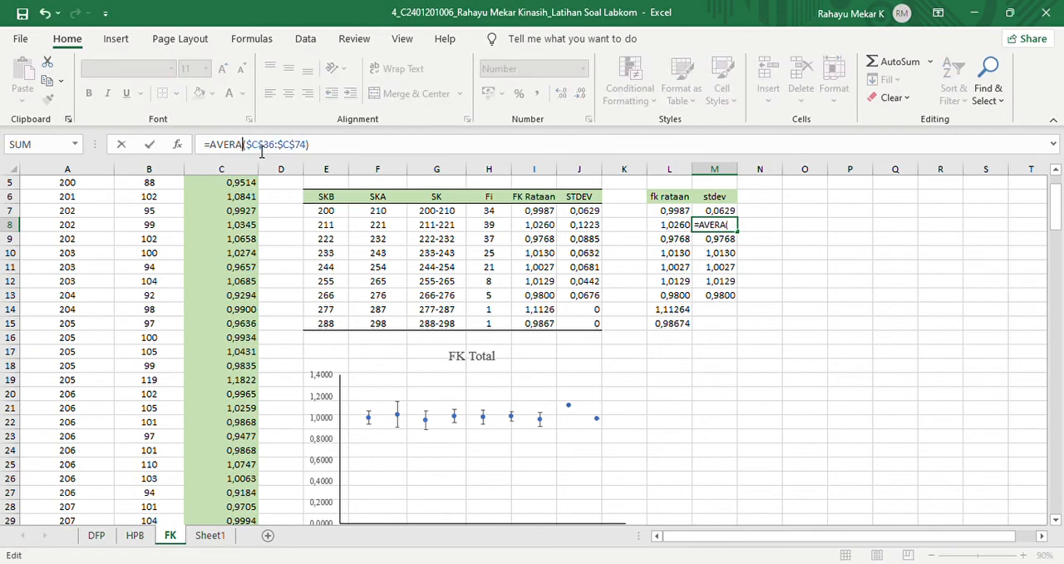
{"action": "type", "text": "stdev"}
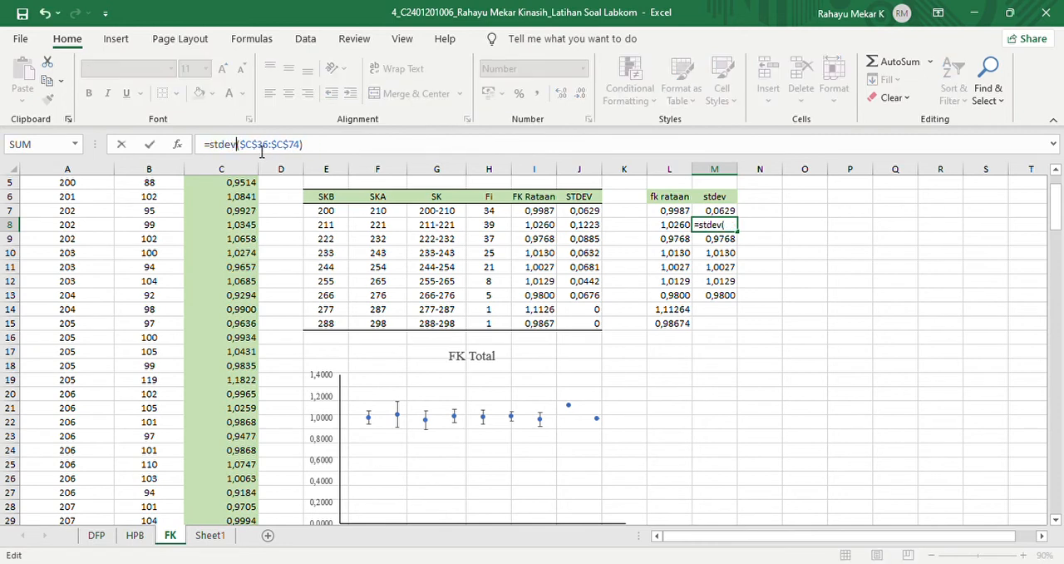
{"action": "key", "text": "Return"}
- Replace the AVERAGE function in M9 with STDEV for the range $C$75:$C$111
{"action": "left_click", "coordinate": [259, 146]}
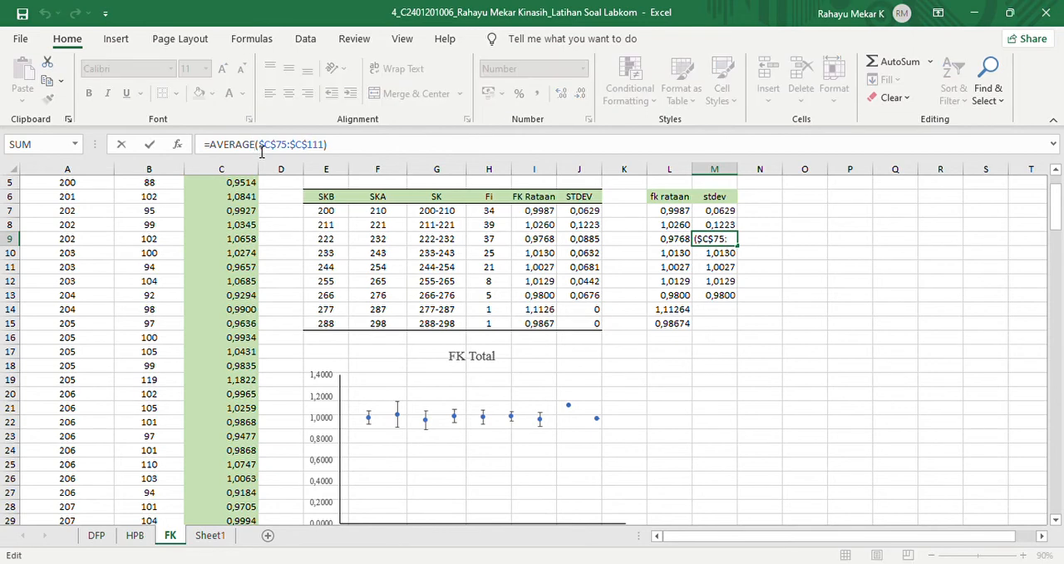
{"action": "key", "text": "BackSpace"}
{"action": "key", "text": "BackSpace"}
{"action": "key", "text": "BackSpace"}
{"action": "key", "text": "BackSpace"}
{"action": "key", "text": "BackSpace"}
{"action": "key", "text": "BackSpace"}
{"action": "key", "text": "BackSpace"}
{"action": "type", "text": "stdev"}
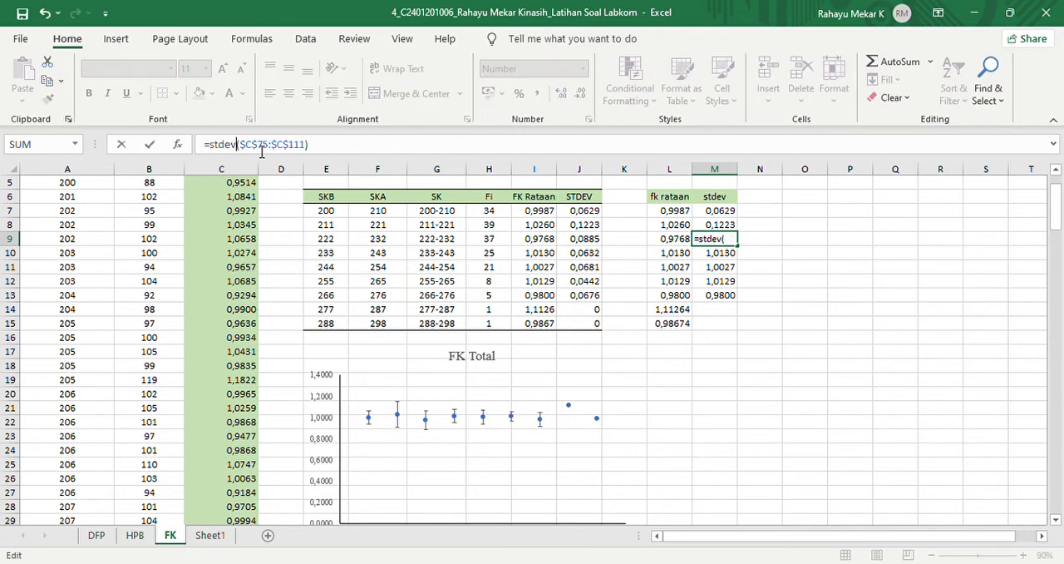
{"action": "key", "text": "Return"}
- Replace the AVERAGE function in M10 with STDEV for the range $C$112:$C$136
{"action": "left_click", "coordinate": [261, 148]}
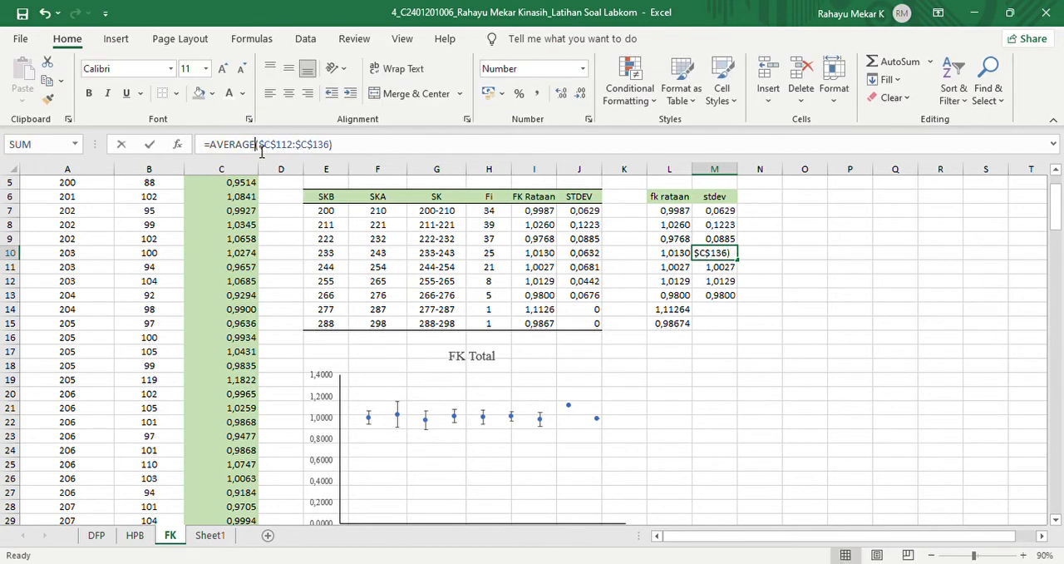
{"action": "key", "text": "BackSpace"}
{"action": "key", "text": "BackSpace"}
{"action": "key", "text": "BackSpace"}
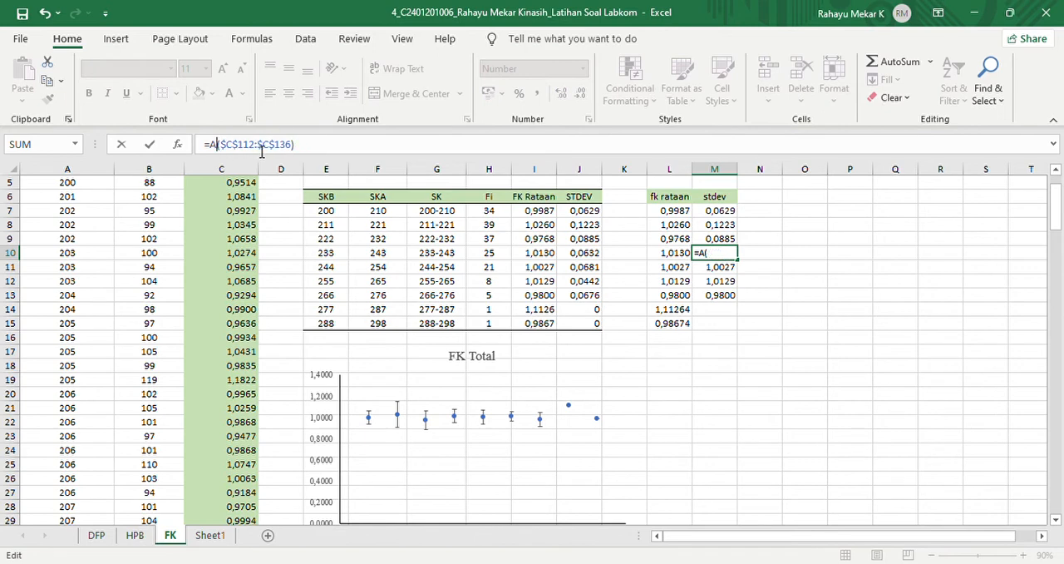
{"action": "key", "text": "BackSpace"}
{"action": "type", "text": "stdev"}
{"action": "key", "text": "Return"}
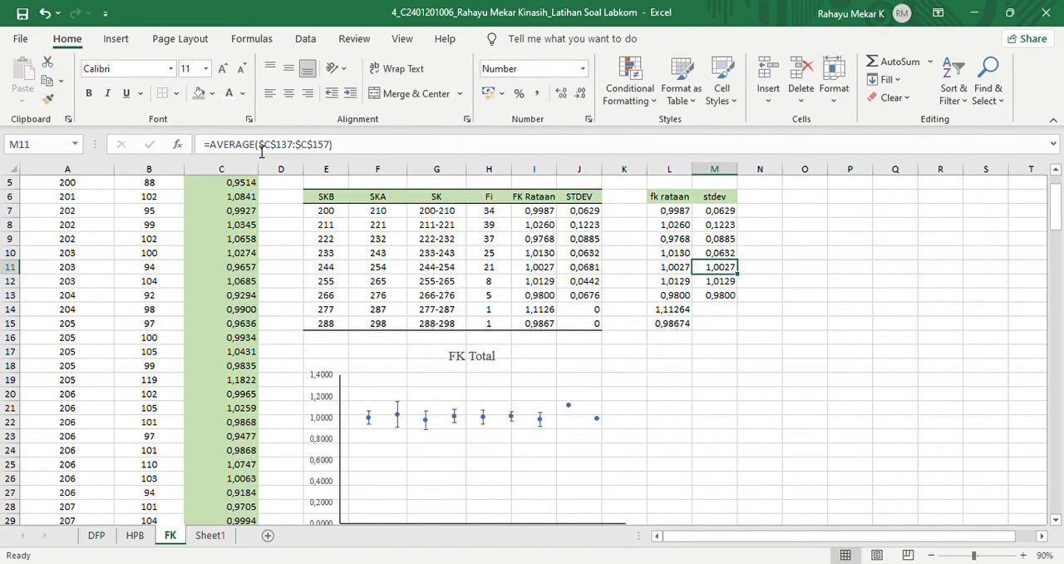
- Replace the AVERAGE function in M11 with STDEV for the range $C$137:$C$157
{"action": "left_click", "coordinate": [261, 148]}
{"action": "key", "text": "BackSpace"}
{"action": "key", "text": "BackSpace"}
{"action": "key", "text": "BackSpace"}
{"action": "key", "text": "BackSpace"}
{"action": "key", "text": "BackSpace"}
{"action": "key", "text": "BackSpace"}
{"action": "key", "text": "BackSpace"}
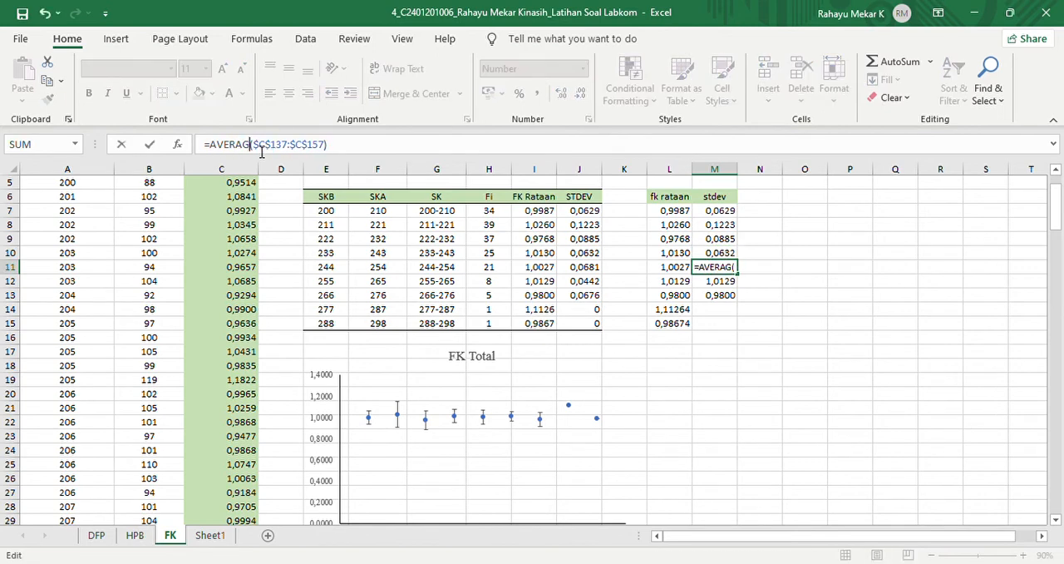
{"action": "type", "text": "stdev"}
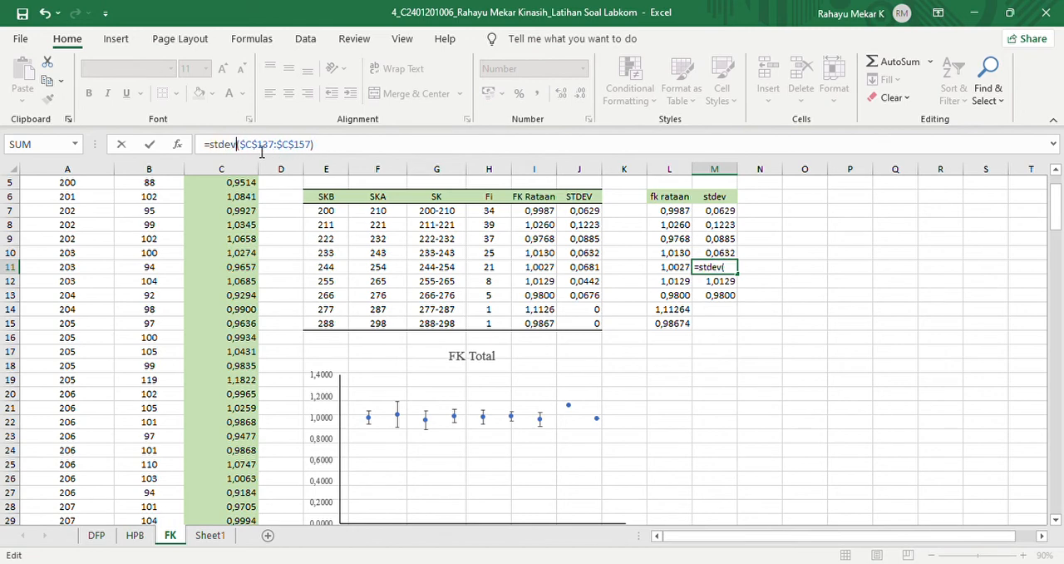
{"action": "key", "text": "Return"}
- Replace the AVERAGE function in M12 with STDEV for the range $C$158:$C$165
{"action": "key", "text": "F2"}
{"action": "left_click", "coordinate": [261, 148]}
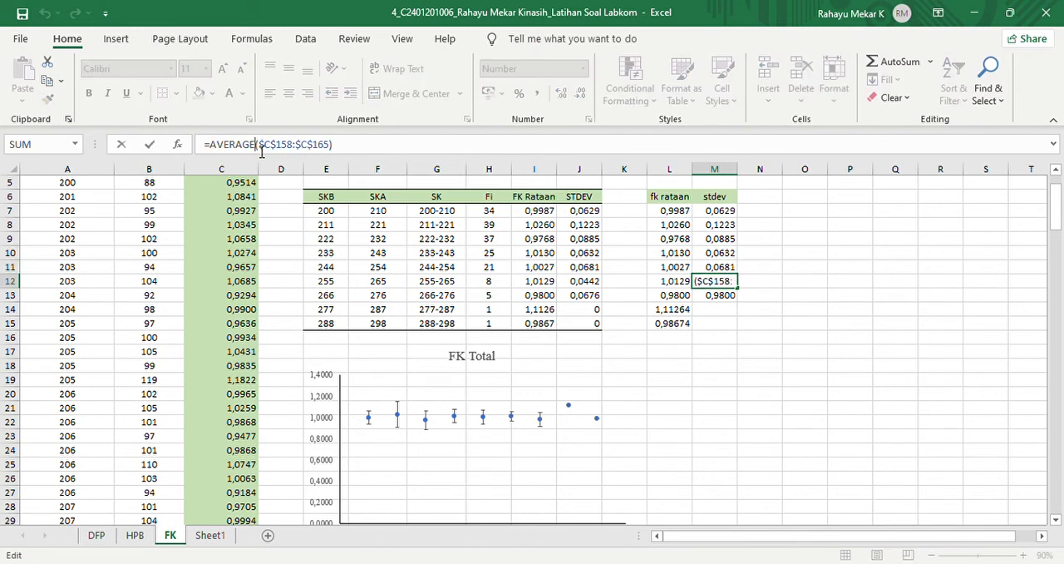
{"action": "key", "text": "BackSpace"}
{"action": "key", "text": "BackSpace"}
{"action": "key", "text": "BackSpace"}
{"action": "key", "text": "BackSpace"}
{"action": "key", "text": "BackSpace"}
{"action": "key", "text": "BackSpace"}
{"action": "key", "text": "BackSpace"}
{"action": "type", "text": "stdev"}
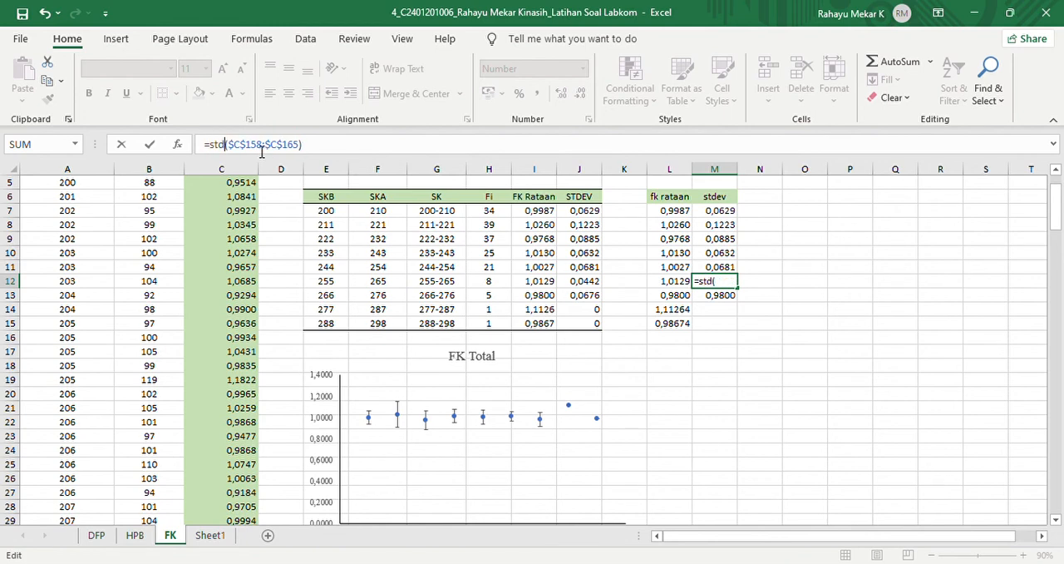
{"action": "key", "text": "Return"}
- Replace the AVERAGE function in M13 with STDEV for the range $C$166:$C$170
{"action": "left_click", "coordinate": [261, 148]}
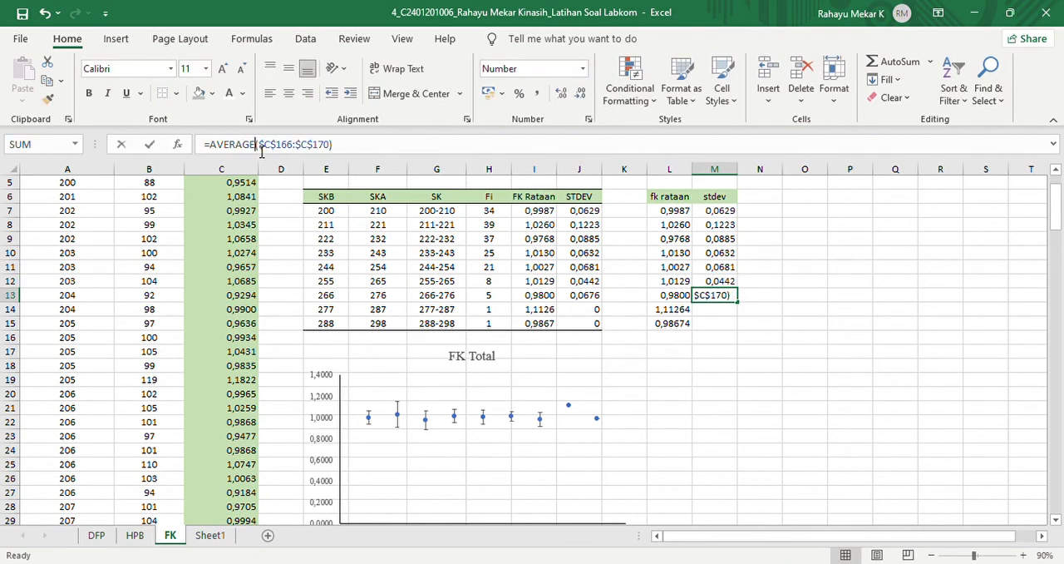
{"action": "key", "text": "BackSpace"}
{"action": "key", "text": "BackSpace"}
{"action": "key", "text": "BackSpace"}
{"action": "key", "text": "BackSpace"}
{"action": "key", "text": "BackSpace"}
{"action": "key", "text": "BackSpace"}
{"action": "key", "text": "BackSpace"}
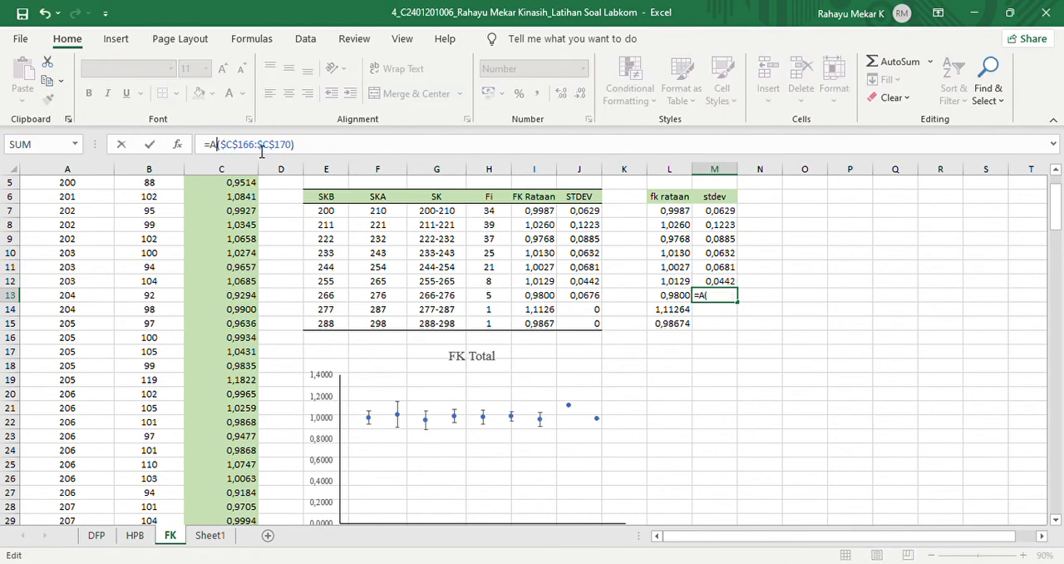
{"action": "type", "text": "stdev"}
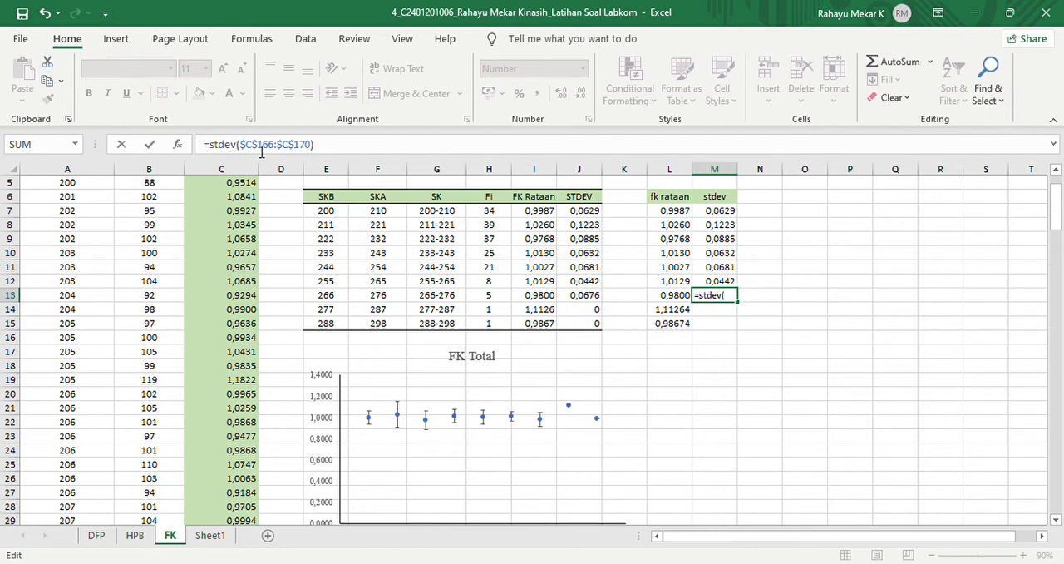
{"action": "key", "text": "Return"}
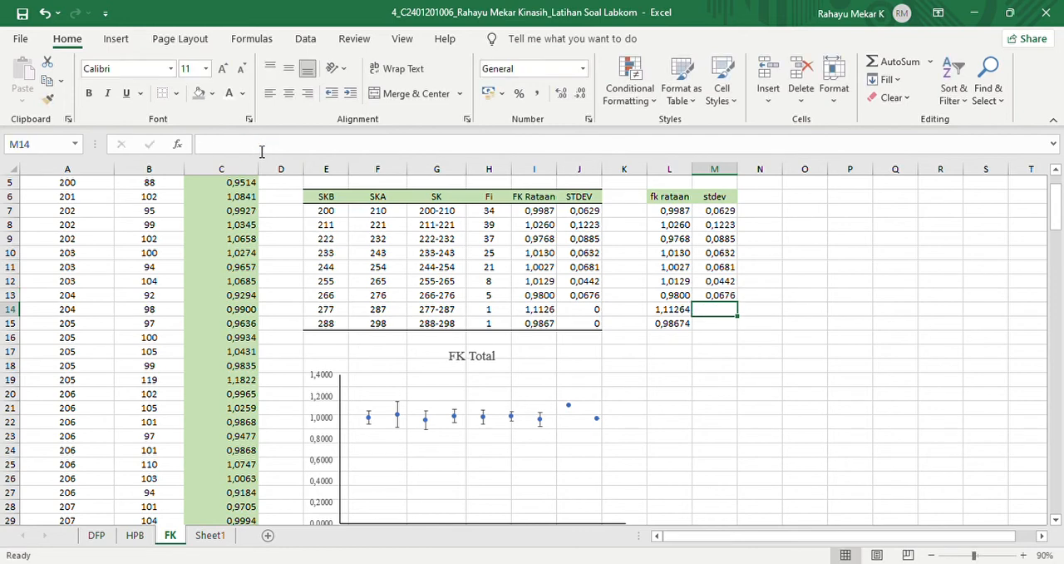
- Enter 0 as the standard deviation in M14 and M15 for the two single-fish length classes
{"action": "type", "text": "0"}
{"action": "key", "text": "Return"}
{"action": "type", "text": "0"}
{"action": "key", "text": "Return"}
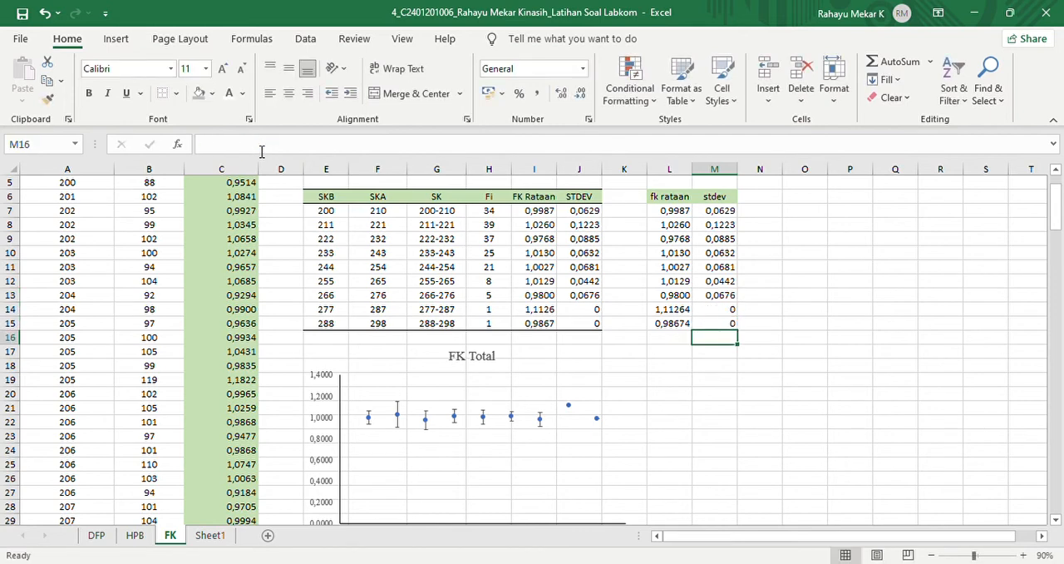
{"action": "left_click", "coordinate": [462, 370]}
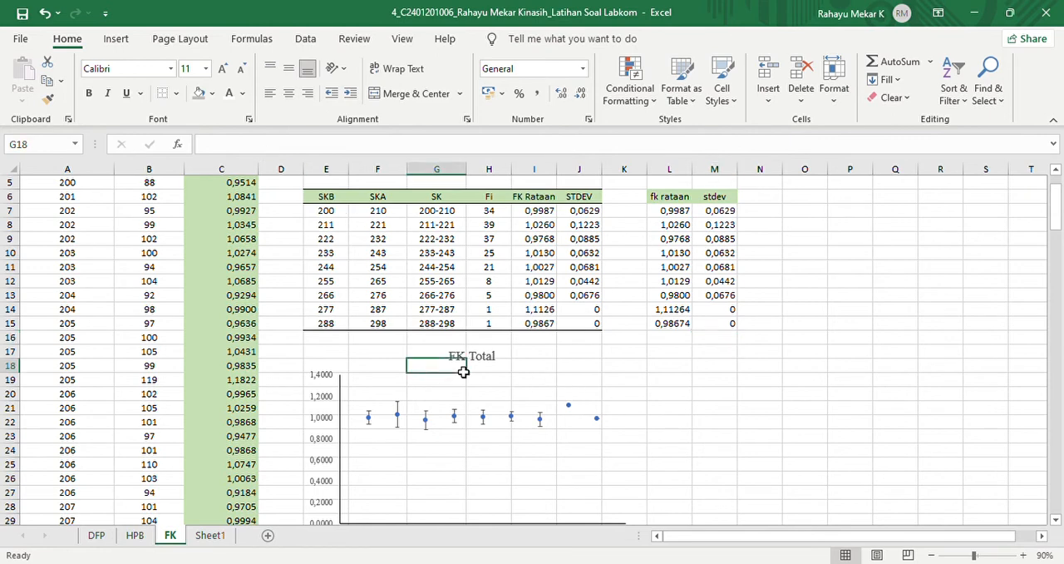
{"action": "left_click", "coordinate": [393, 424]}
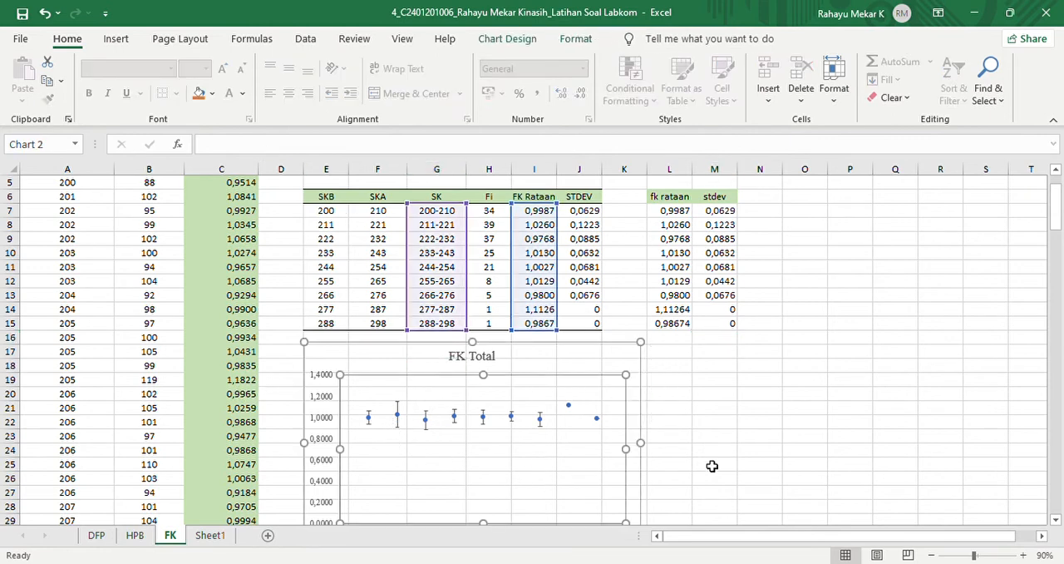
{"action": "left_click", "coordinate": [116, 38]}
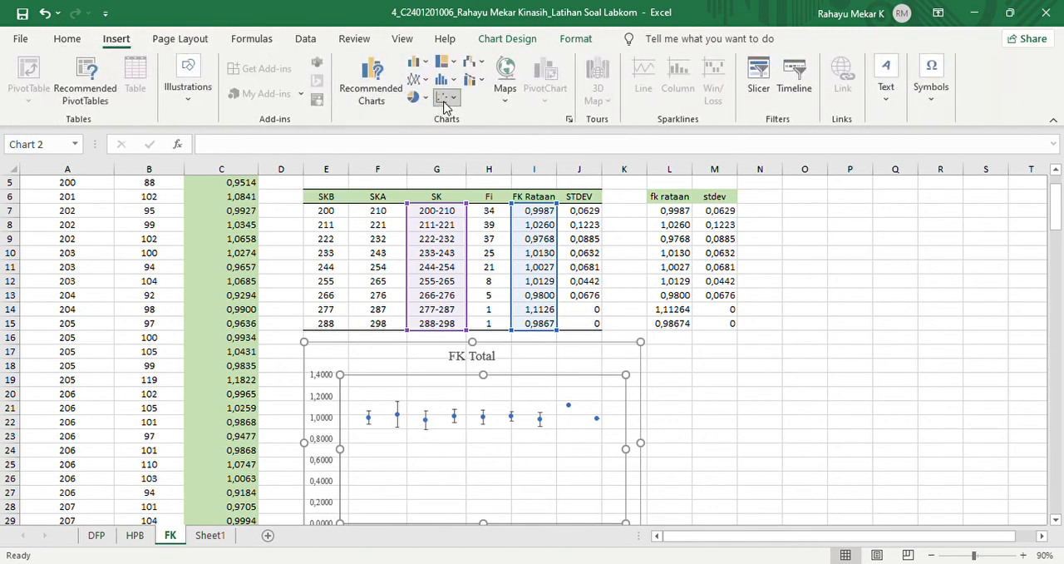
{"action": "left_click", "coordinate": [458, 151]}
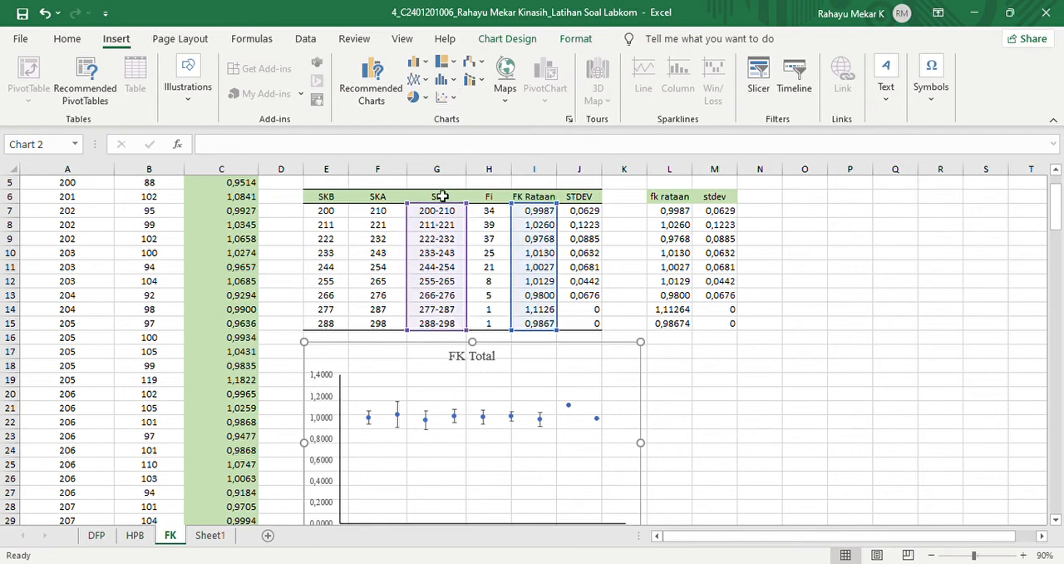
- Insert an empty scatter chart and move it below the fk rataan and stdev columns, beside the FK Total chart
{"action": "left_click", "coordinate": [813, 369]}
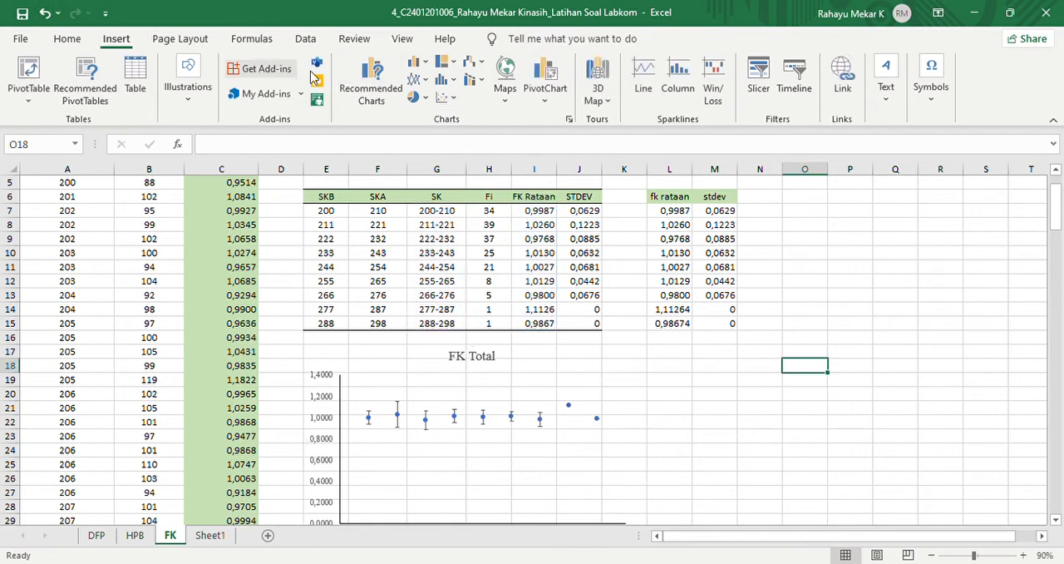
{"action": "left_click", "coordinate": [445, 99]}
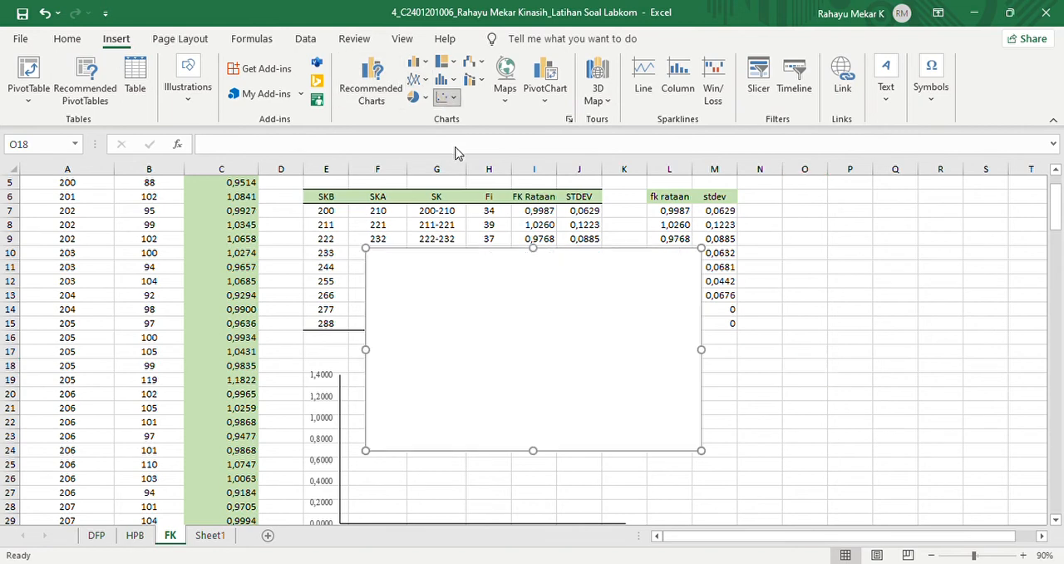
{"action": "left_click_drag", "start_coordinate": [477, 283], "coordinate": [804, 373]}
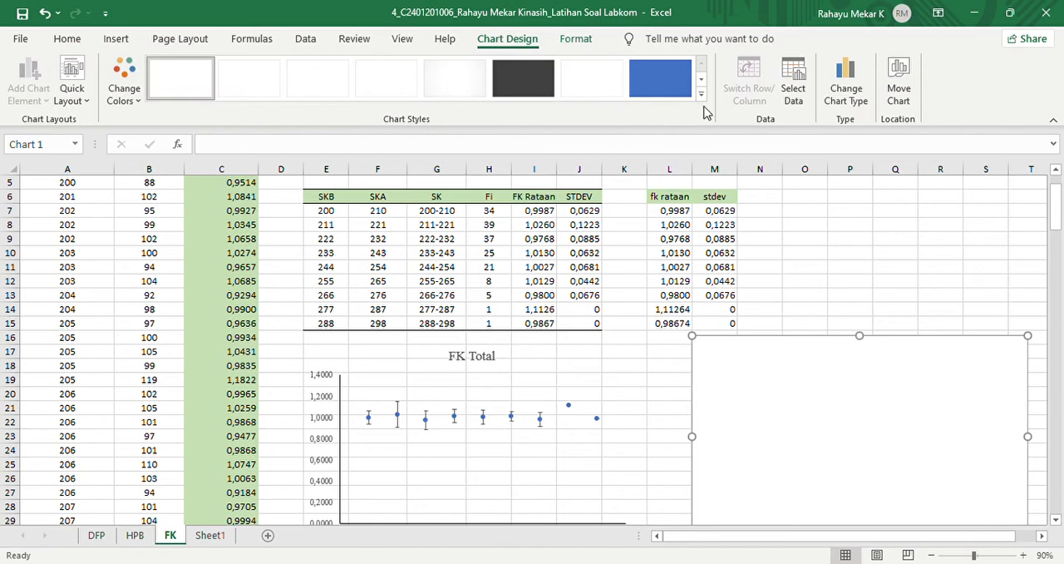
- Add a data series to the new scatter chart with G7:G15 as X values and I7:I15 as Y values
{"action": "left_click", "coordinate": [800, 82]}
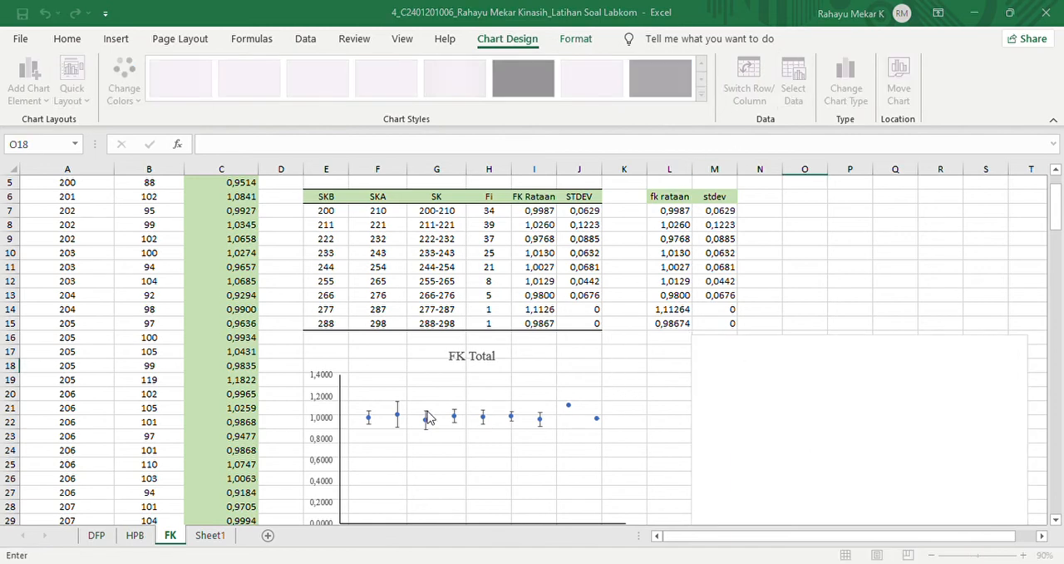
{"action": "left_click", "coordinate": [890, 253]}
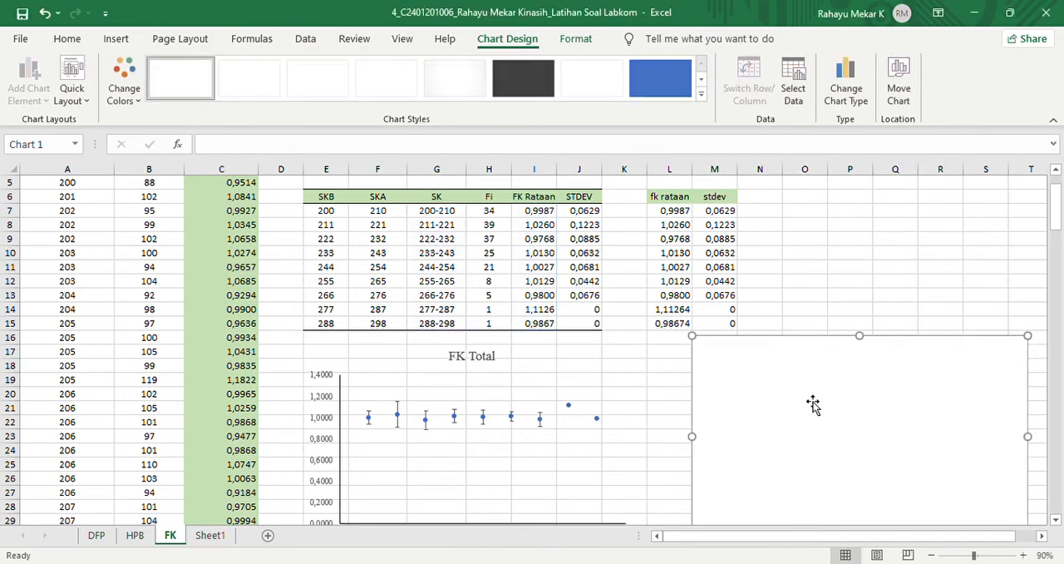
{"action": "left_click", "coordinate": [795, 93]}
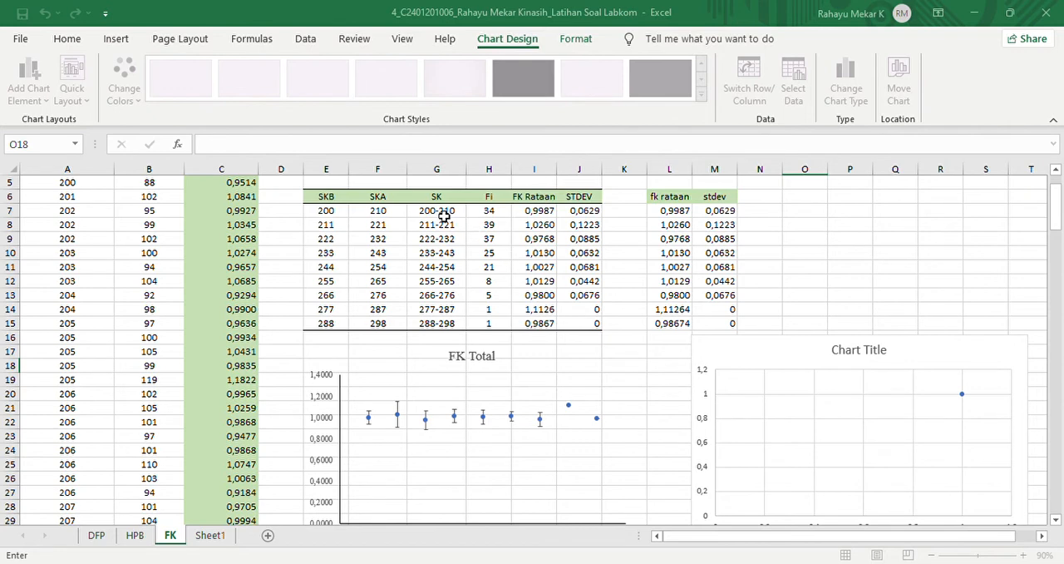
{"action": "left_click_drag", "start_coordinate": [444, 215], "coordinate": [446, 324]}
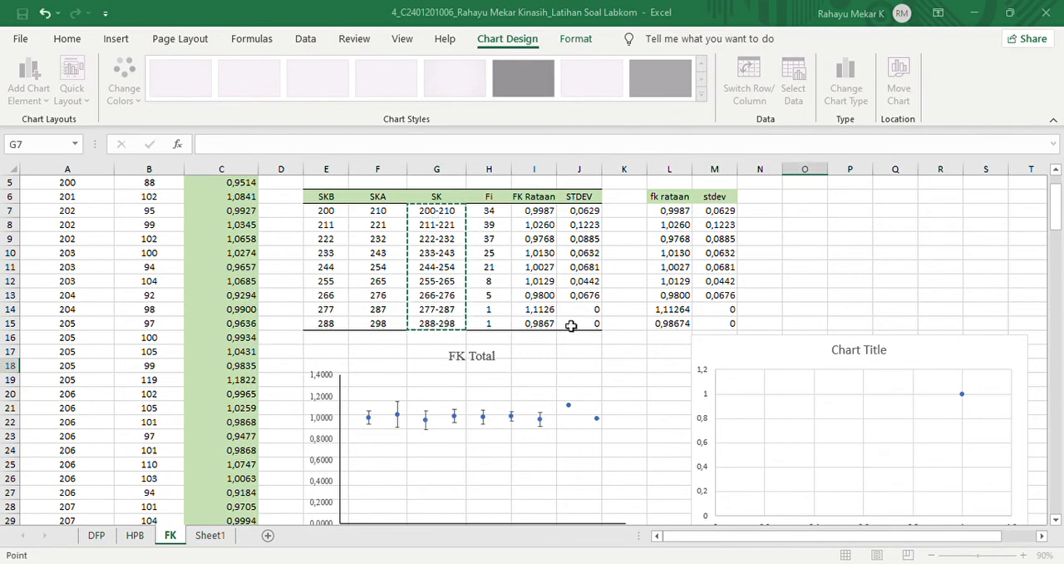
{"action": "left_click", "coordinate": [631, 400]}
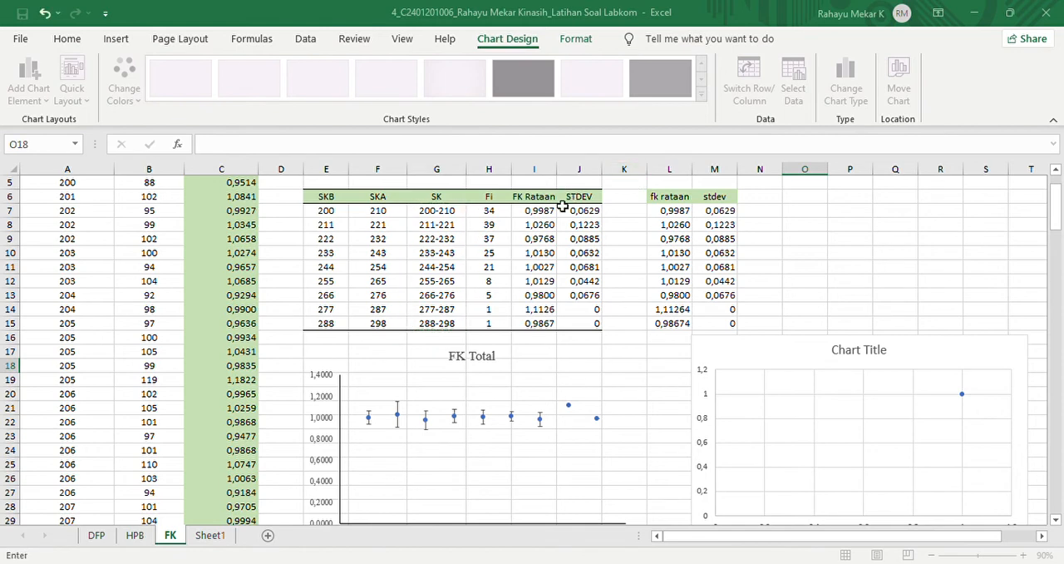
{"action": "left_click_drag", "start_coordinate": [545, 218], "coordinate": [544, 323]}
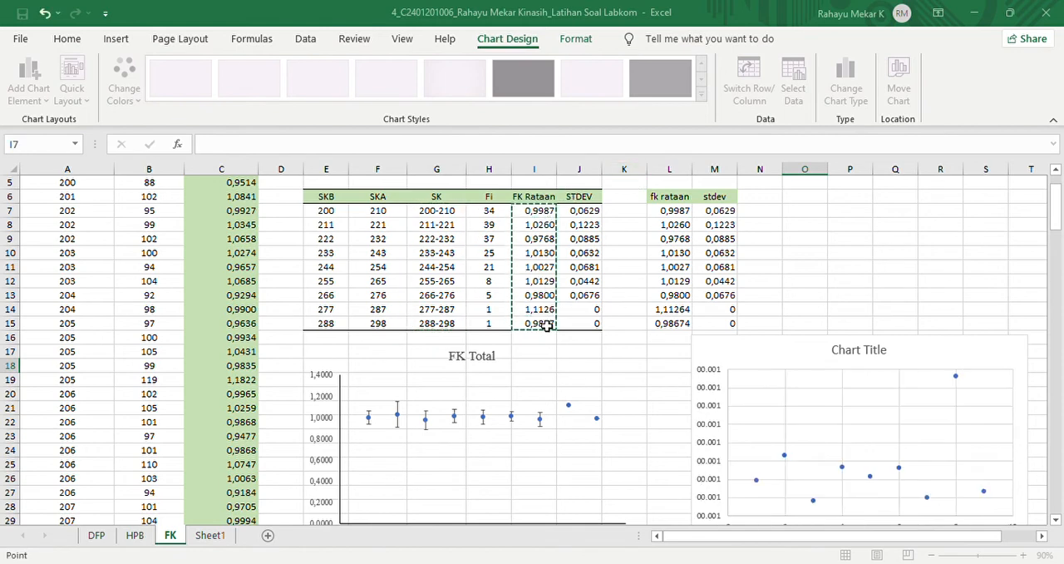
{"action": "left_click", "coordinate": [731, 419]}
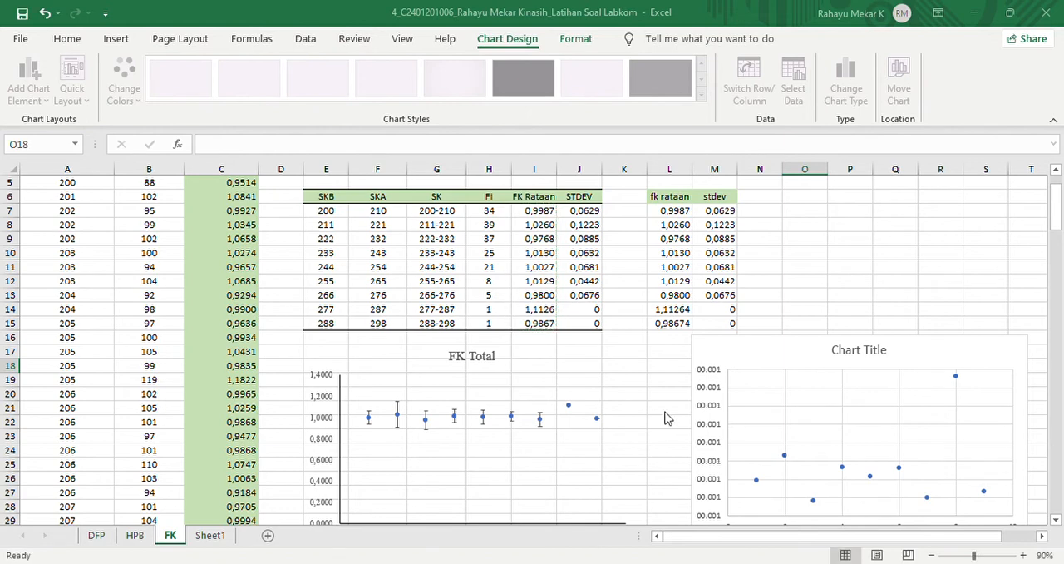
{"action": "left_click", "coordinate": [842, 471]}
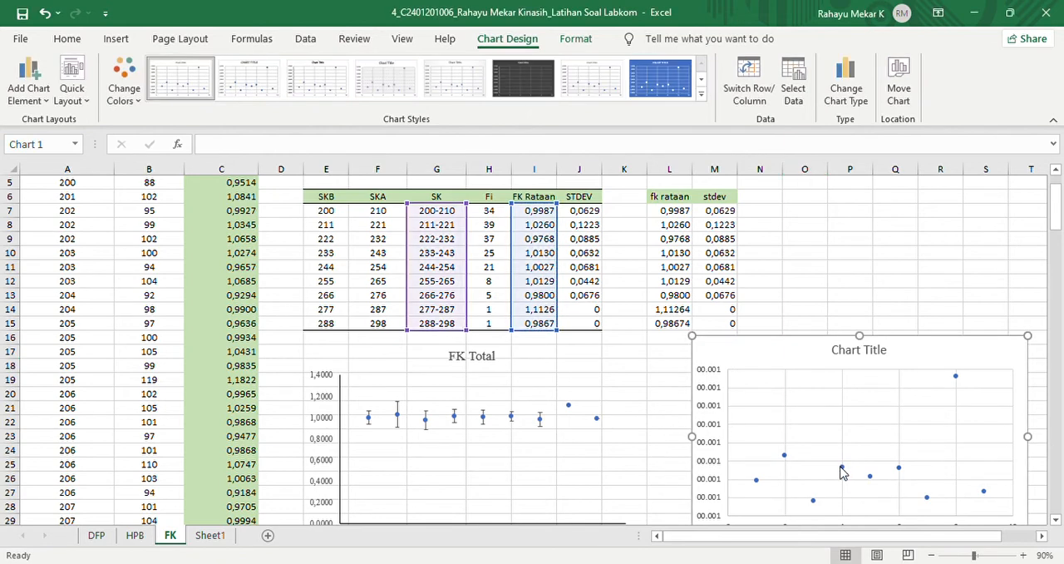
{"action": "left_click_drag", "start_coordinate": [1057, 225], "coordinate": [1057, 245]}
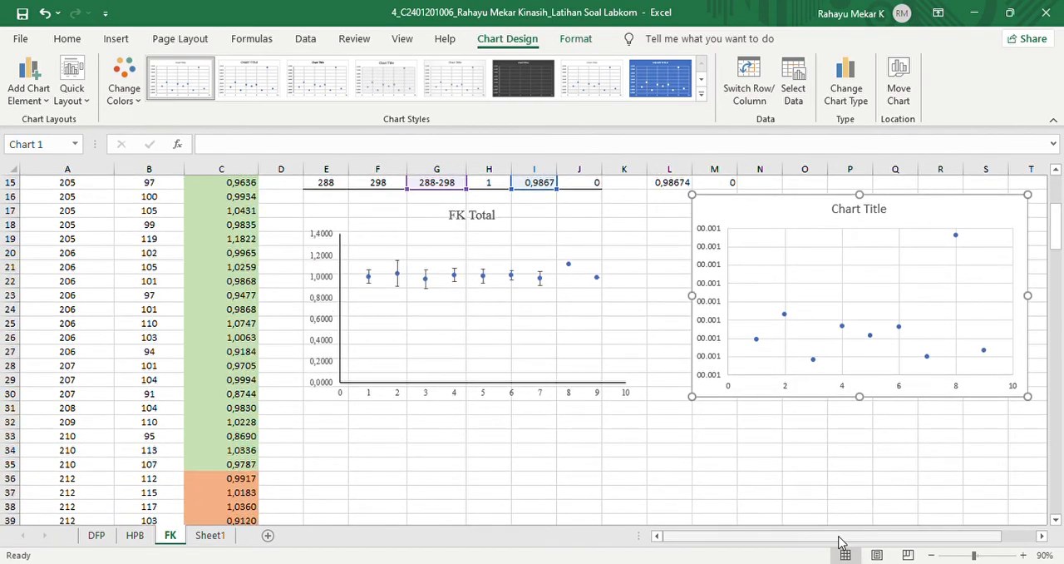
- Add horizontal and vertical axis titles to the new scatter chart and remove its gridlines
{"action": "left_click_drag", "start_coordinate": [840, 539], "coordinate": [873, 539]}
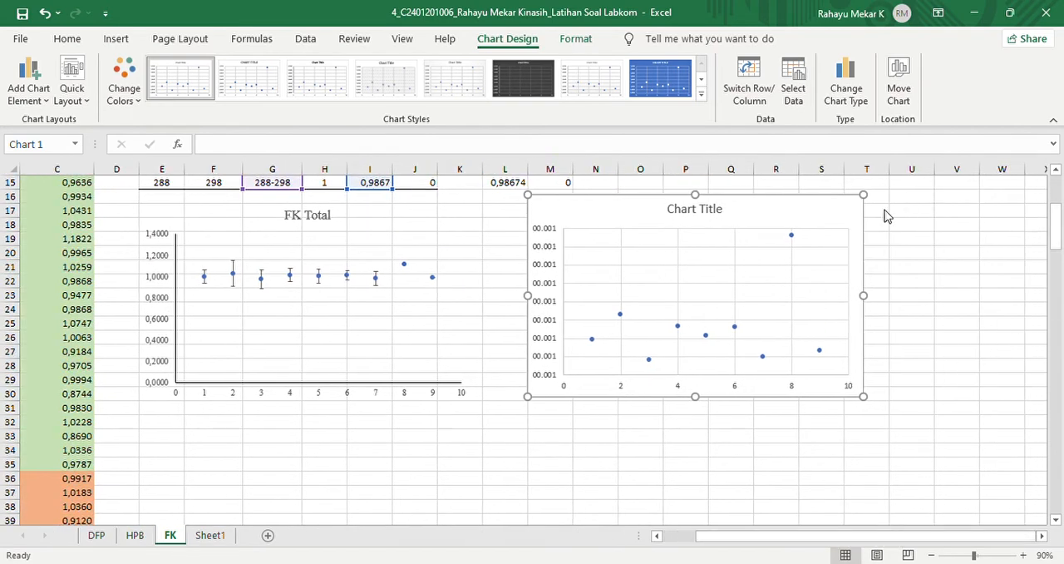
{"action": "left_click", "coordinate": [937, 241]}
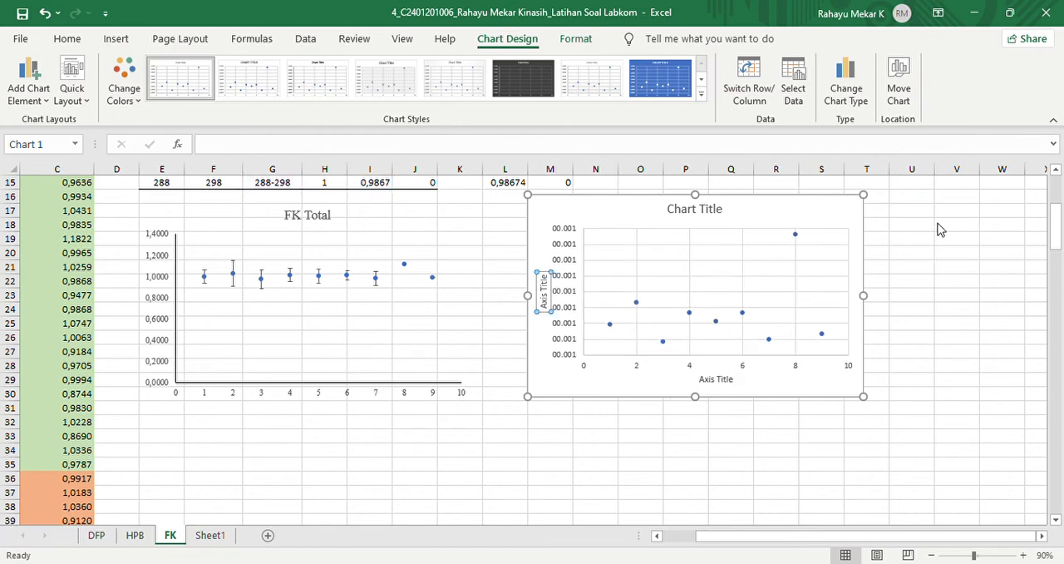
{"action": "left_click", "coordinate": [938, 303]}
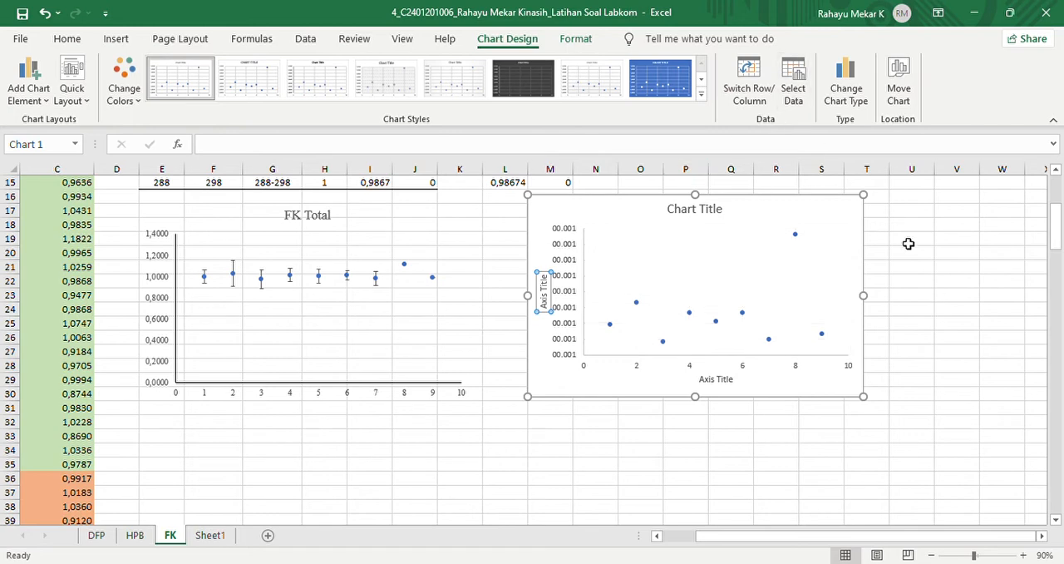
- Add error bars to the new scatter chart's series and delete the horizontal ones
{"action": "left_click", "coordinate": [938, 292]}
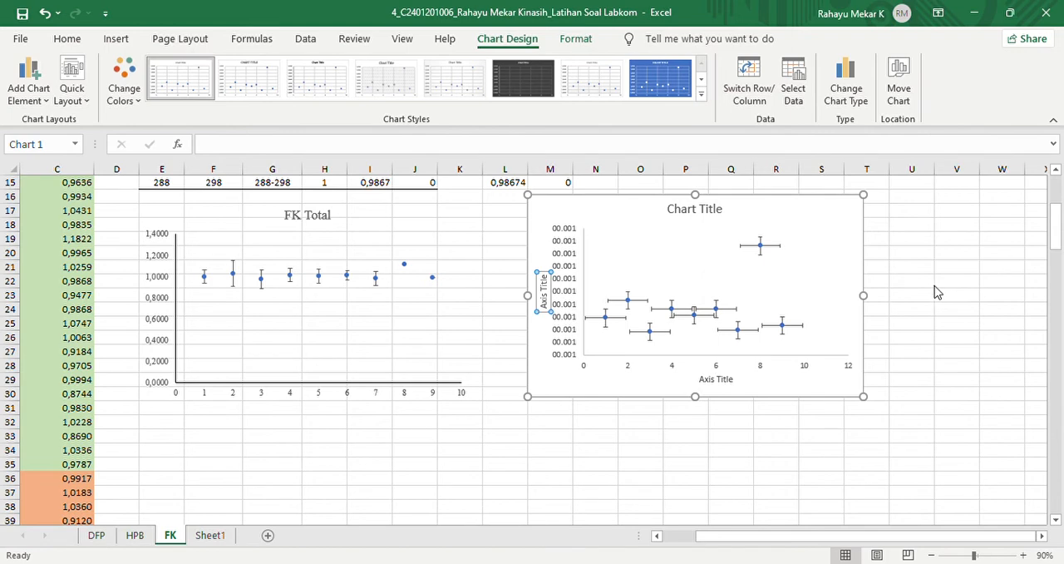
{"action": "left_click", "coordinate": [928, 409]}
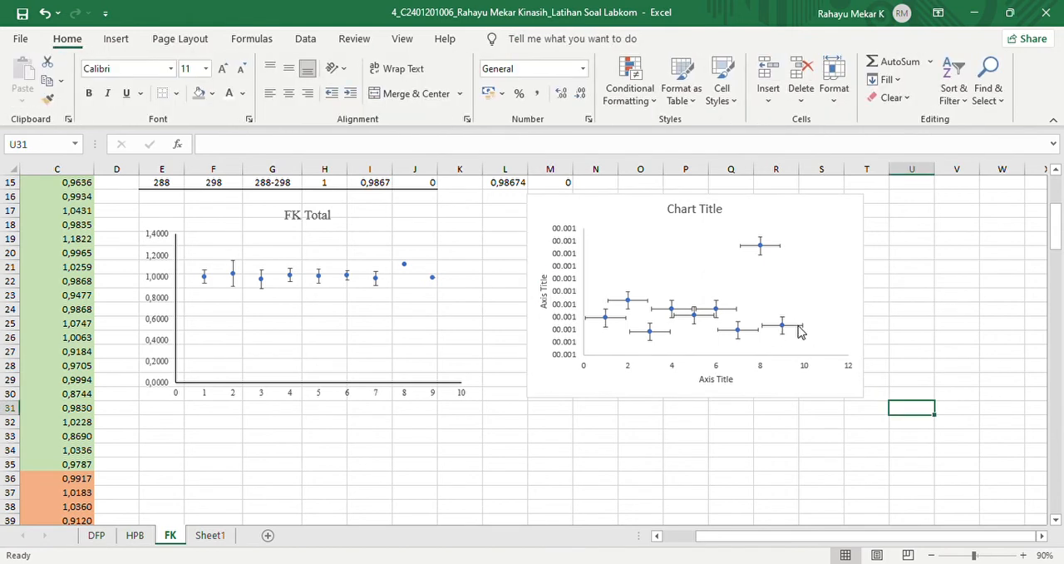
{"action": "left_click", "coordinate": [798, 327]}
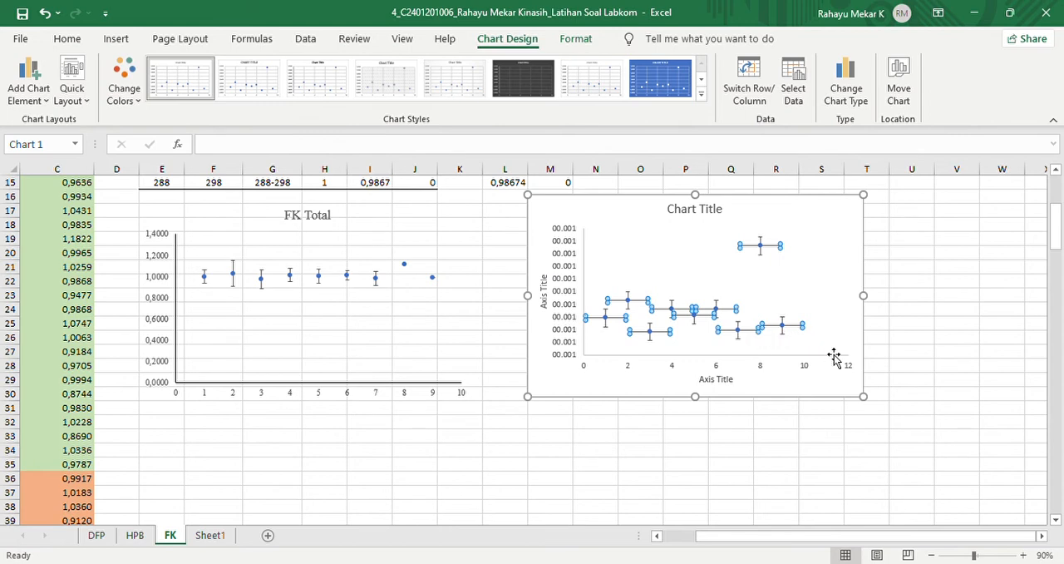
{"action": "key", "text": "Delete"}
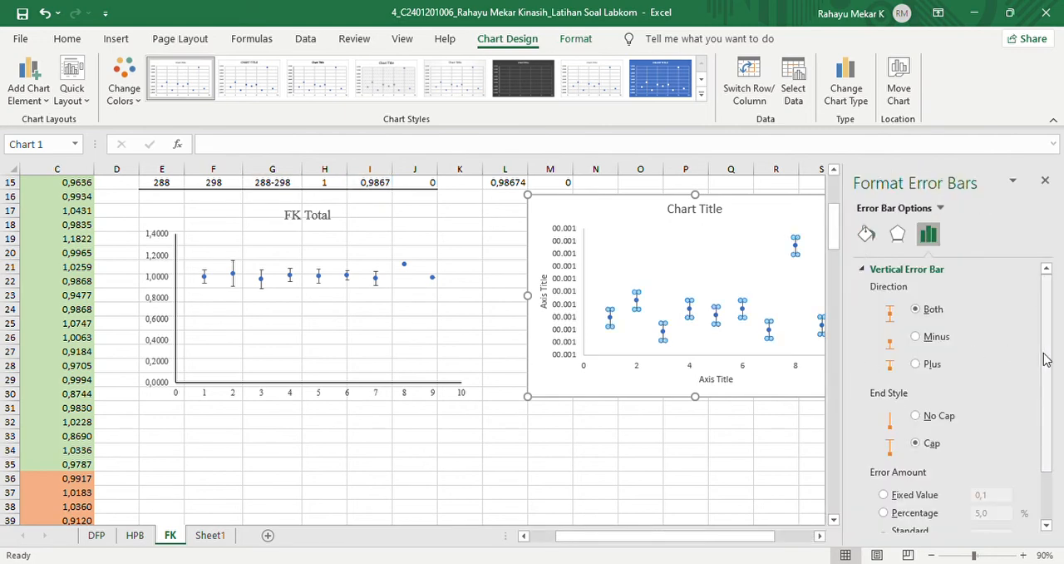
- Set the vertical error bars to custom amounts, using the STDEV range J7:J15 for both positive and negative error values
{"action": "scroll", "coordinate": [1050, 359], "scroll_direction": "down", "scroll_amount": 2}
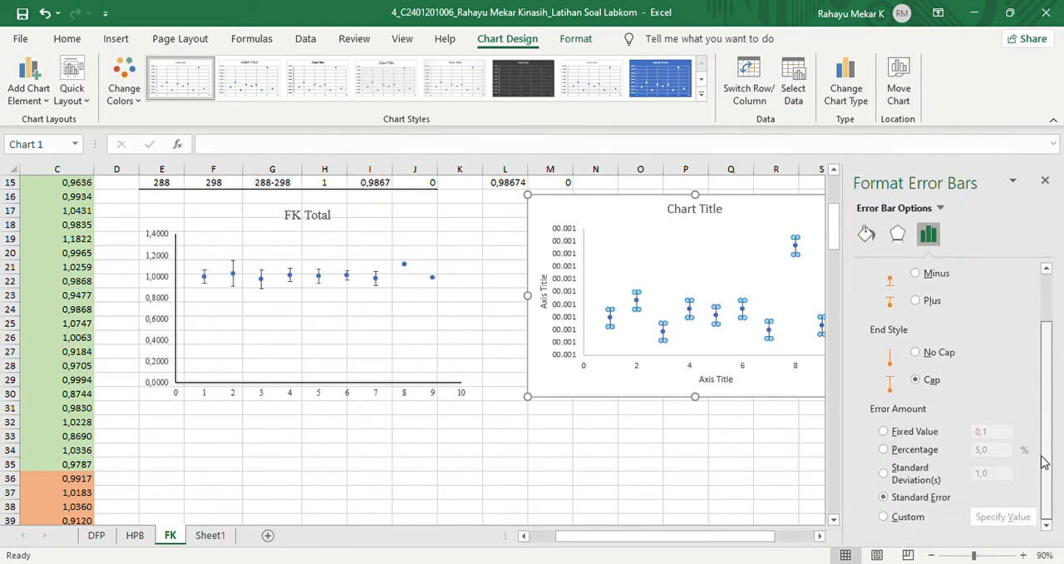
{"action": "left_click", "coordinate": [896, 518]}
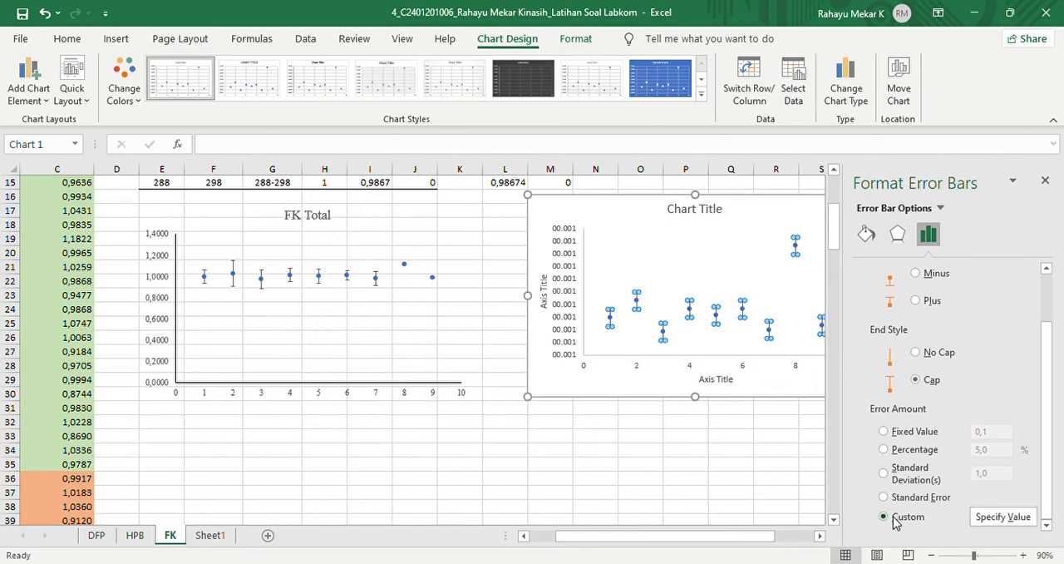
{"action": "left_click", "coordinate": [990, 517]}
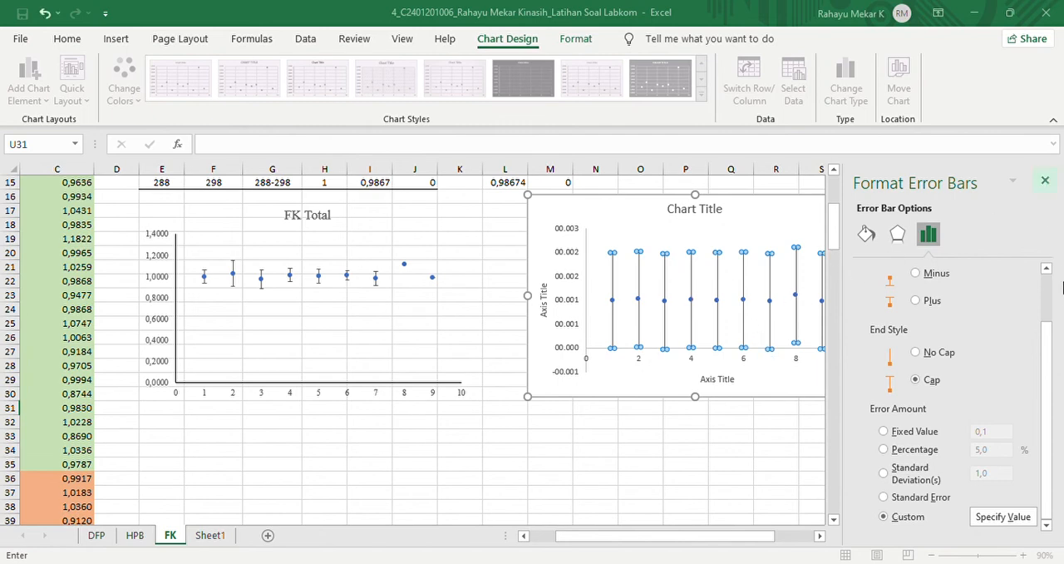
{"action": "left_click", "coordinate": [1045, 180]}
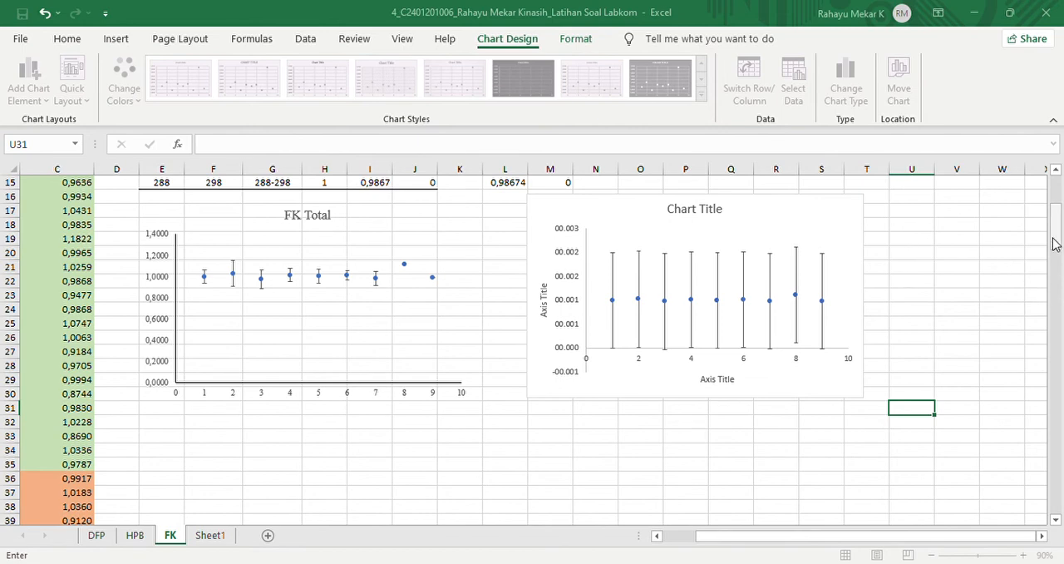
{"action": "left_click_drag", "start_coordinate": [1053, 241], "coordinate": [1054, 213]}
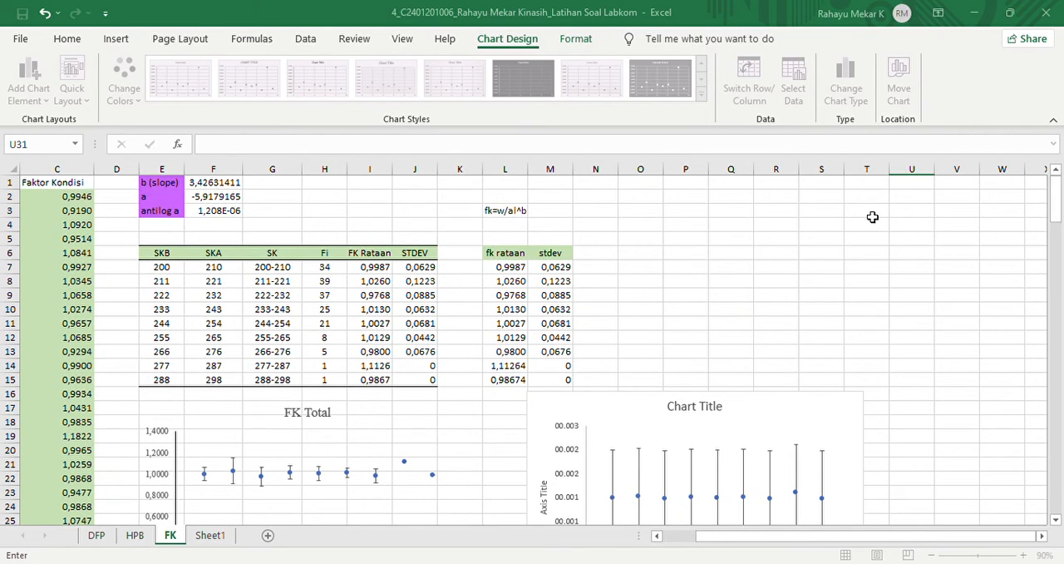
{"action": "left_click_drag", "start_coordinate": [433, 272], "coordinate": [435, 380]}
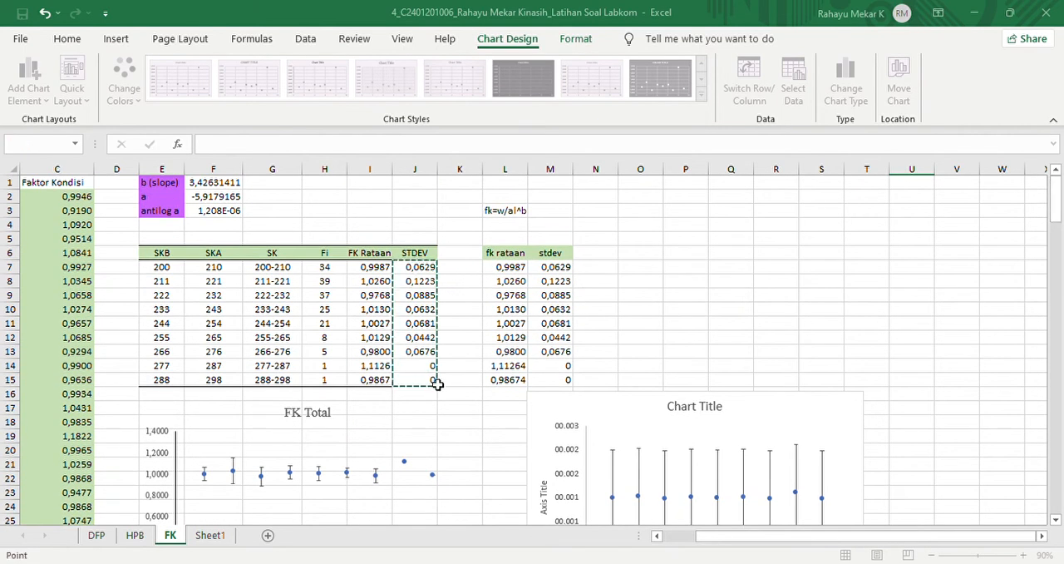
{"action": "key", "text": "ctrl+c"}
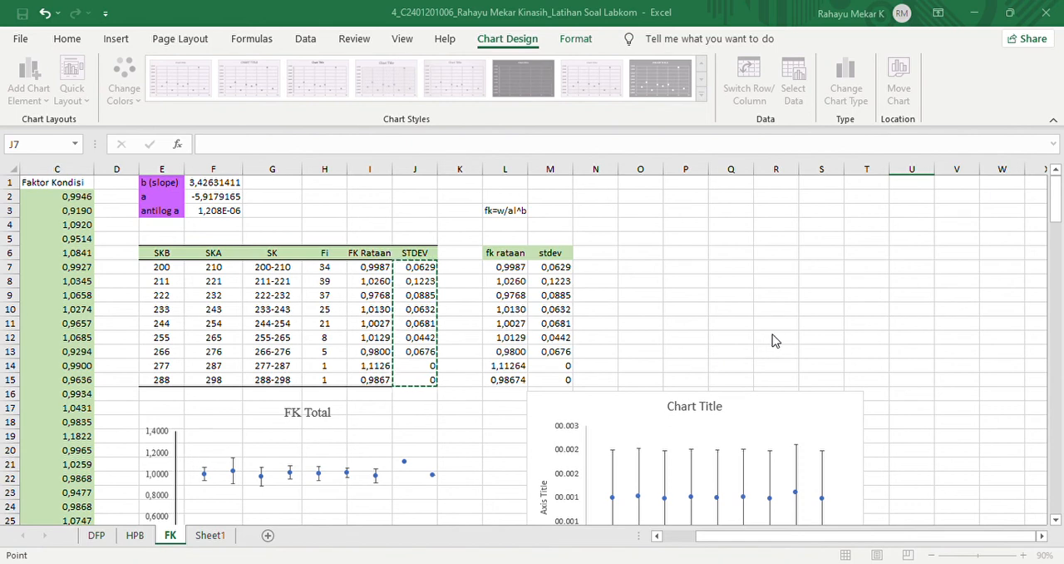
{"action": "left_click", "coordinate": [685, 389]}
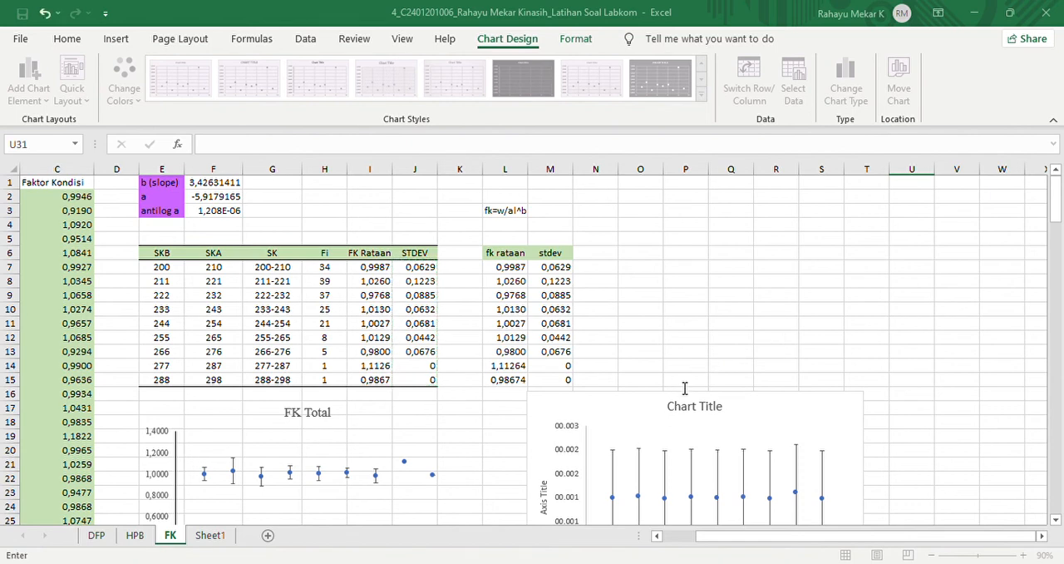
{"action": "left_click_drag", "start_coordinate": [414, 270], "coordinate": [420, 380]}
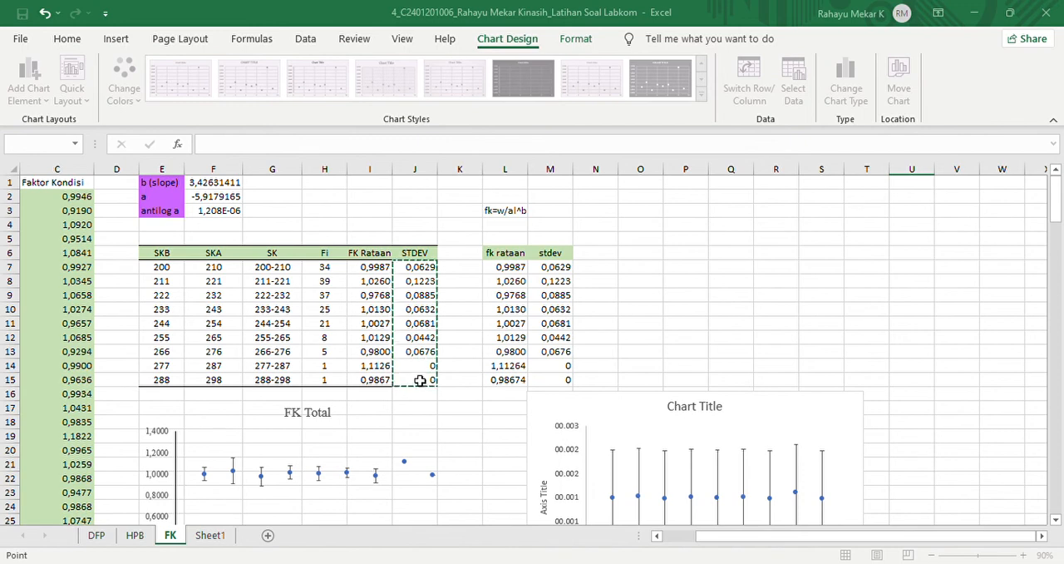
{"action": "left_click", "coordinate": [705, 407]}
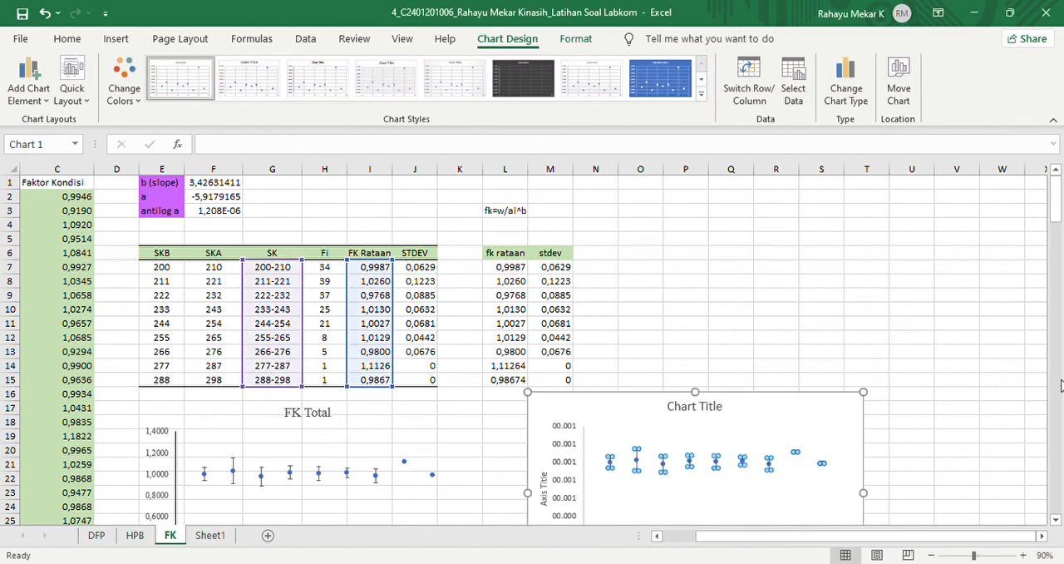
- Set the new chart's vertical axis number format to the custom type 0,0000
{"action": "left_click_drag", "start_coordinate": [1058, 230], "coordinate": [1058, 242]}
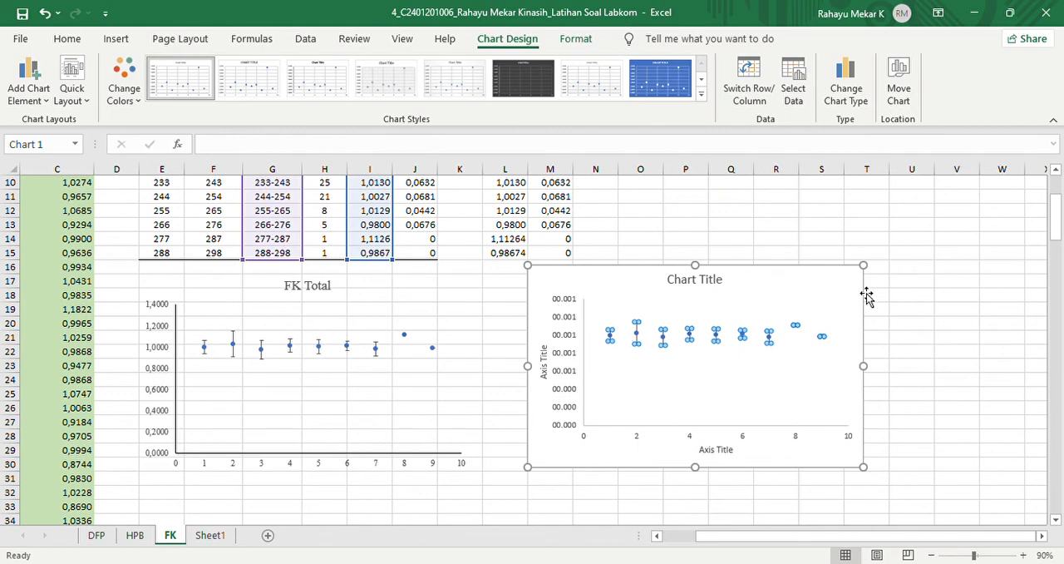
{"action": "double_click", "coordinate": [561, 335]}
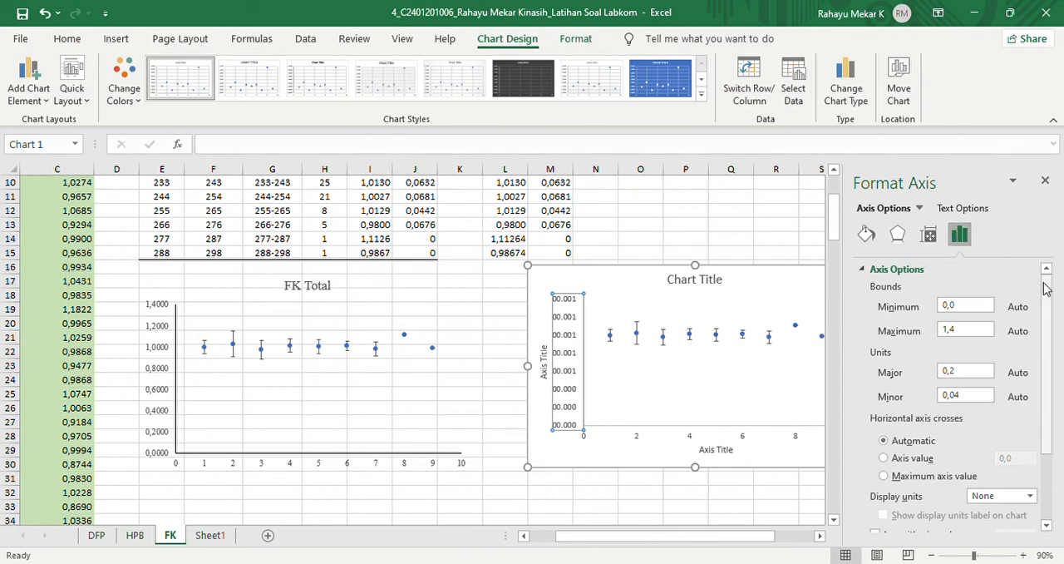
{"action": "left_click_drag", "start_coordinate": [1046, 288], "coordinate": [1052, 406]}
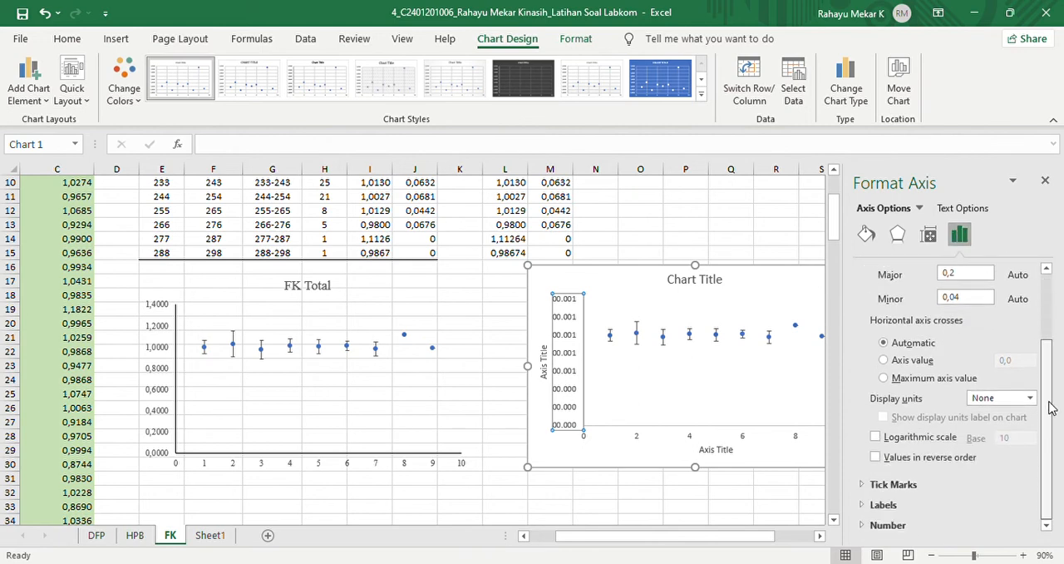
{"action": "left_click", "coordinate": [886, 526]}
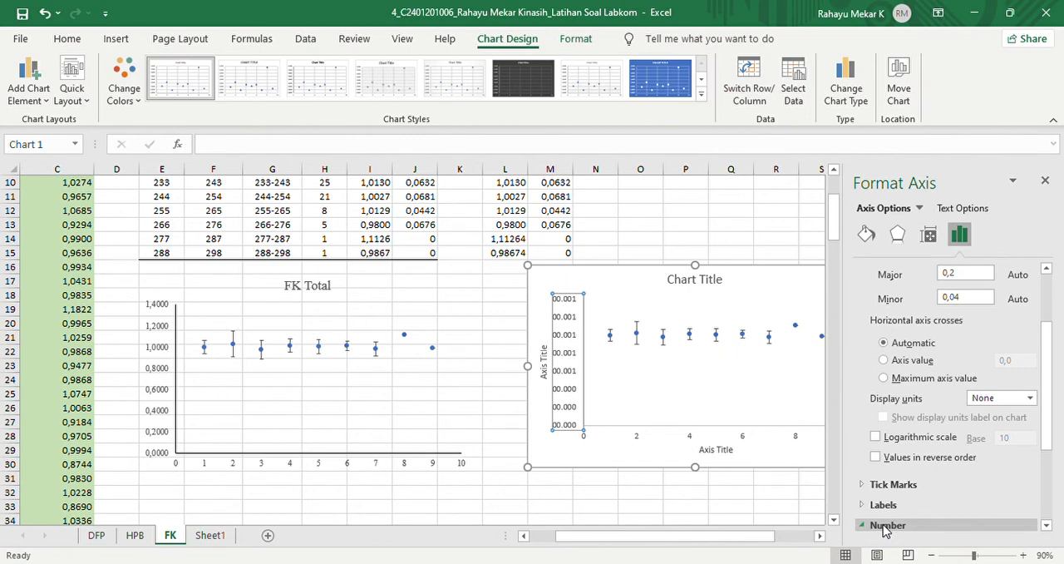
{"action": "left_click", "coordinate": [886, 526]}
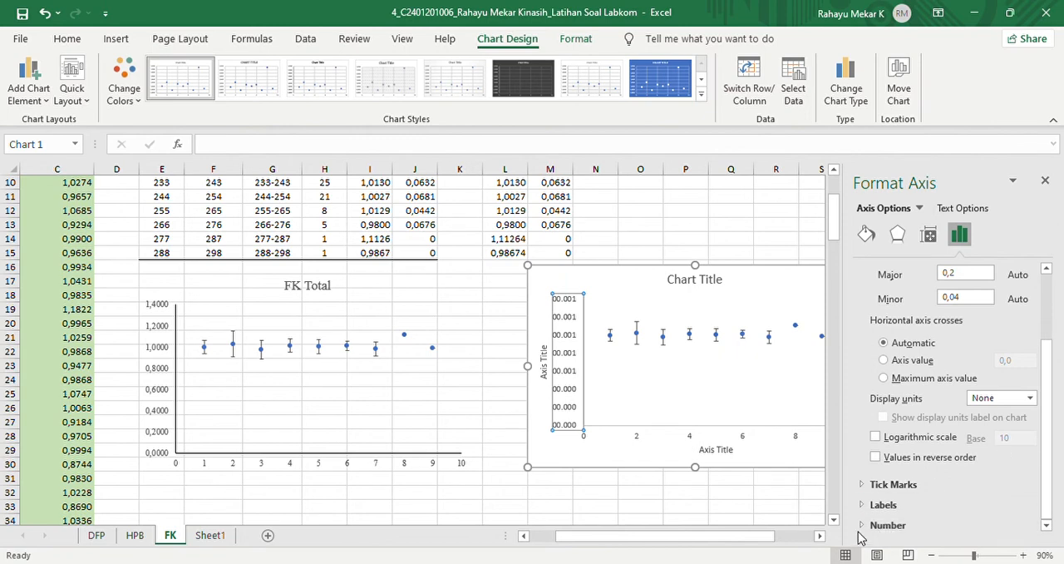
{"action": "left_click", "coordinate": [866, 527]}
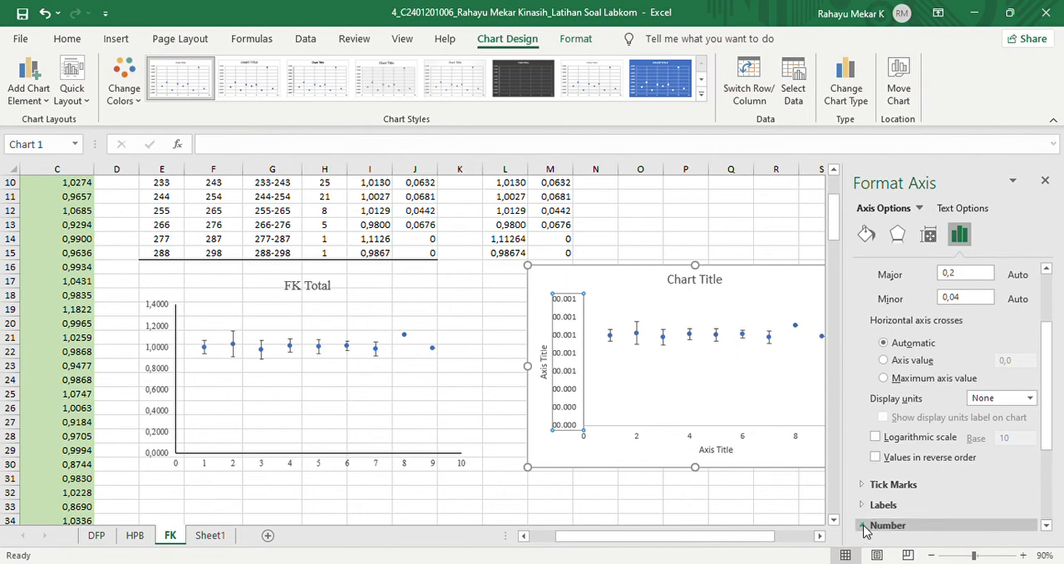
{"action": "left_click_drag", "start_coordinate": [1050, 428], "coordinate": [1039, 549]}
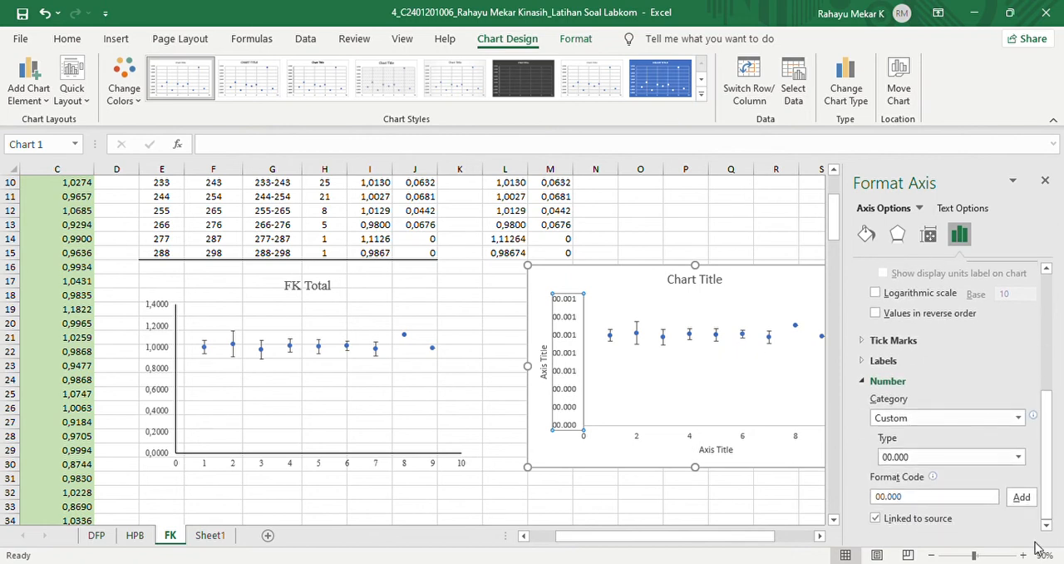
{"action": "left_click", "coordinate": [1019, 458]}
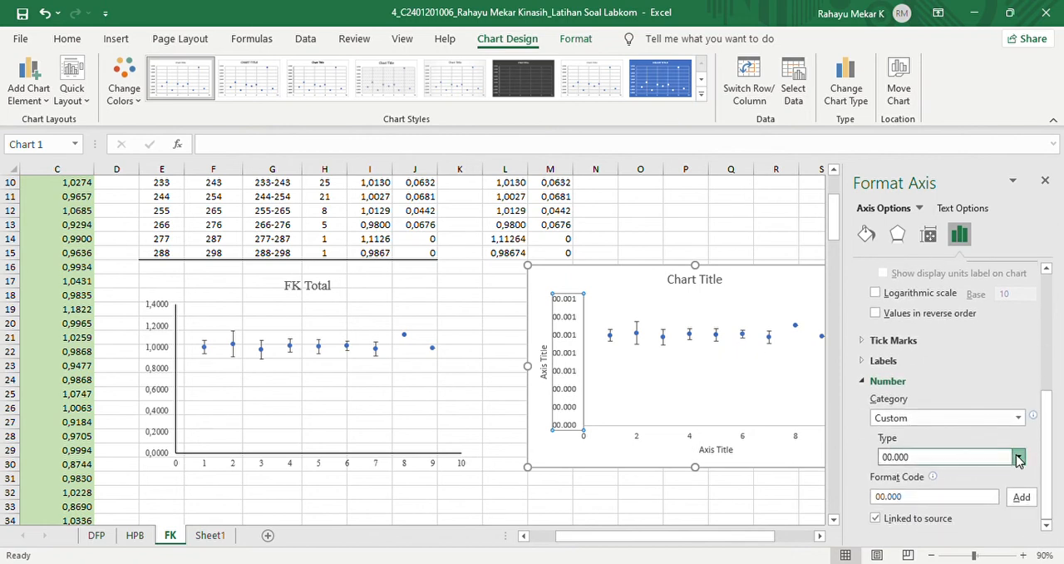
{"action": "left_click", "coordinate": [905, 496]}
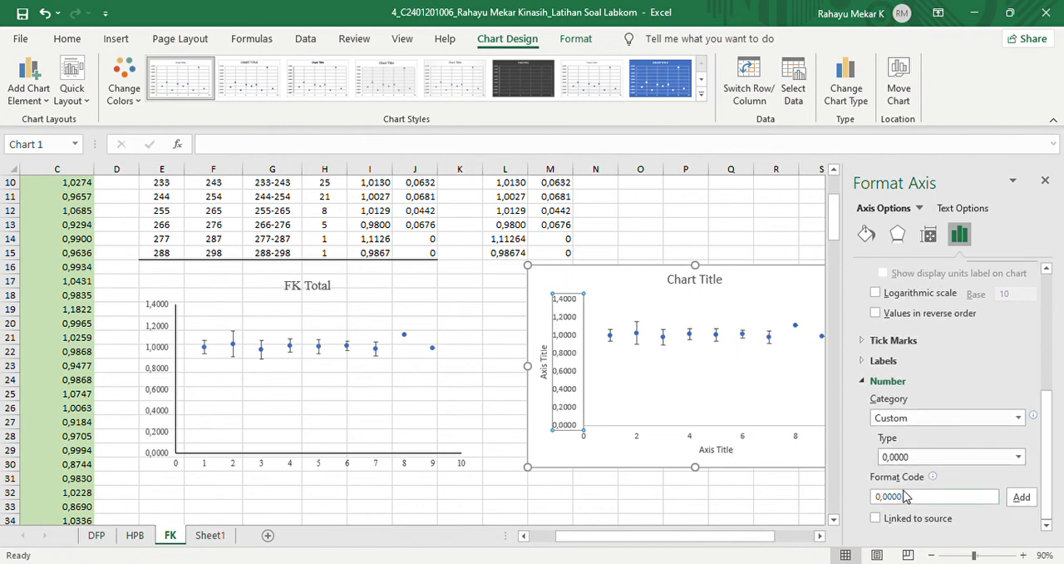
{"action": "left_click", "coordinate": [1046, 182]}
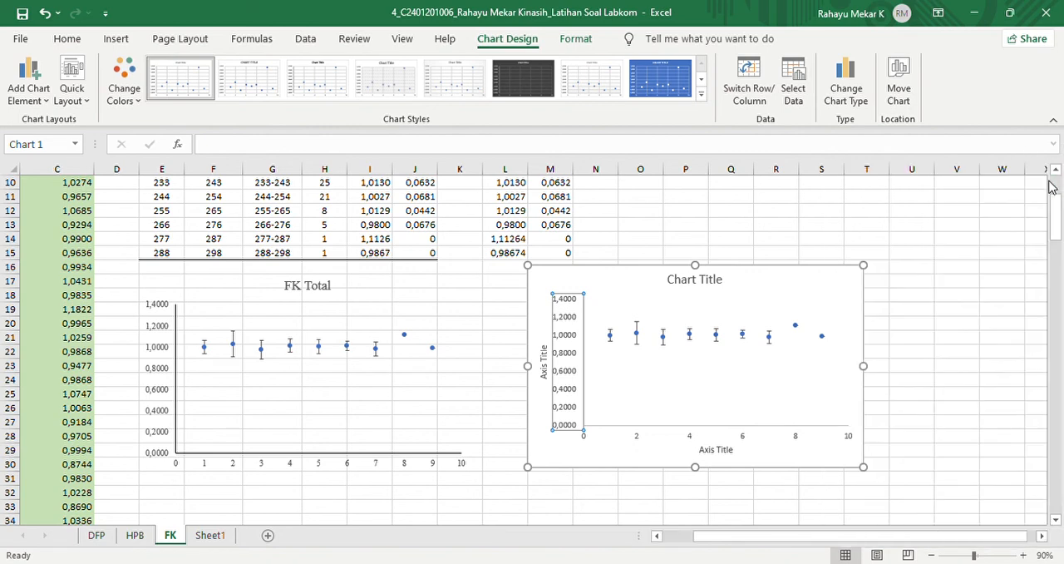
- Format the new chart's area with no fill and no border line
{"action": "double_click", "coordinate": [571, 318]}
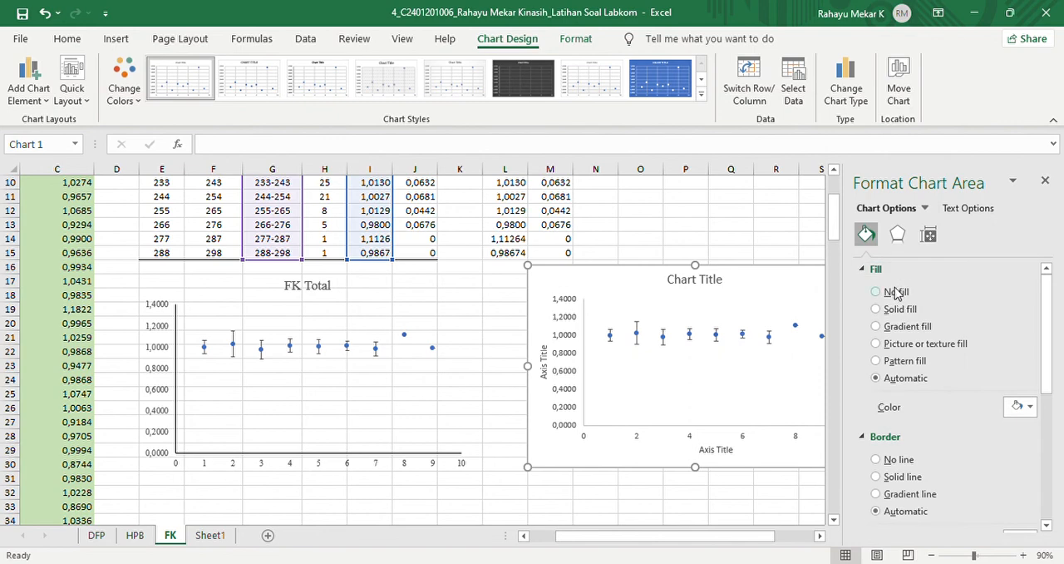
{"action": "left_click", "coordinate": [896, 293]}
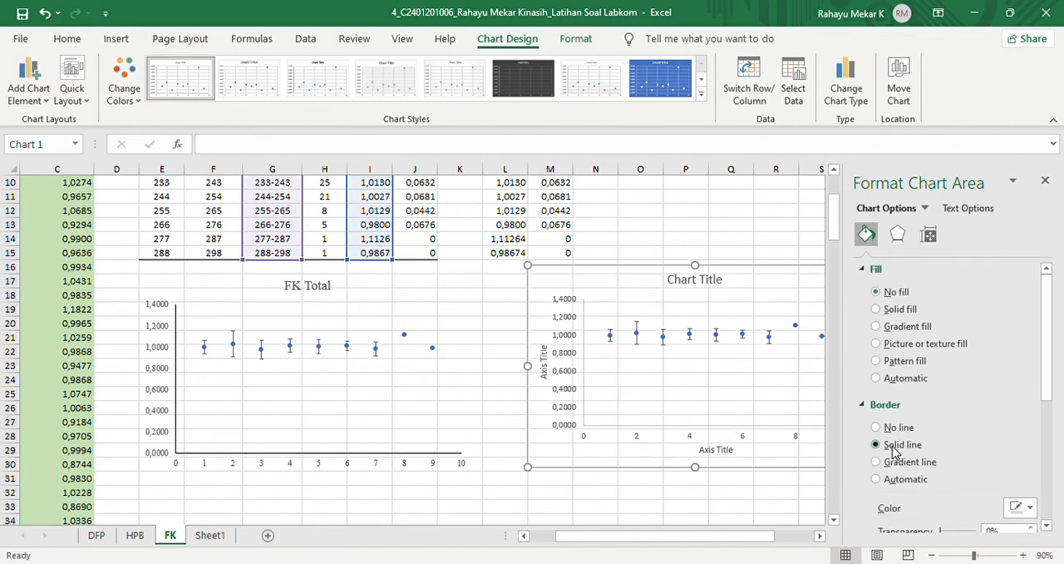
{"action": "scroll", "coordinate": [1046, 412], "scroll_direction": "down", "scroll_amount": 1}
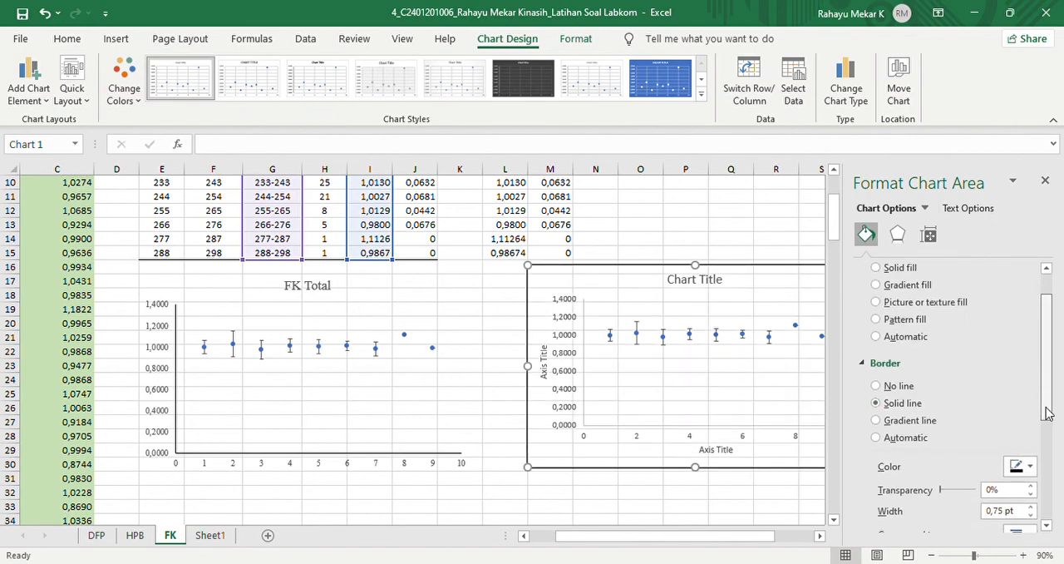
{"action": "scroll", "coordinate": [1046, 412], "scroll_direction": "up", "scroll_amount": 1}
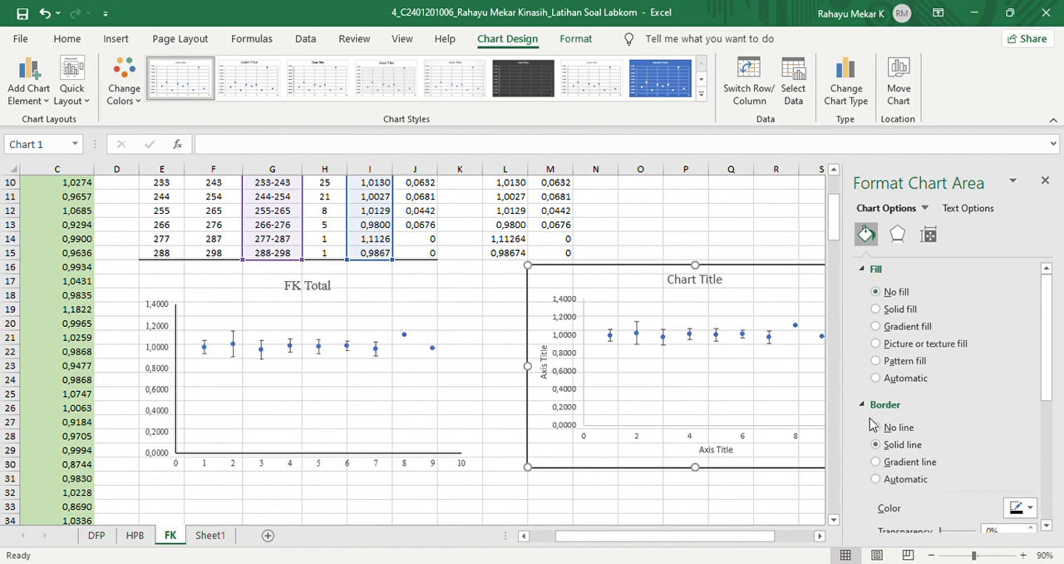
- Format the new chart's vertical axis with no fill and a solid line 1 pt wide
{"action": "left_click", "coordinate": [558, 353]}
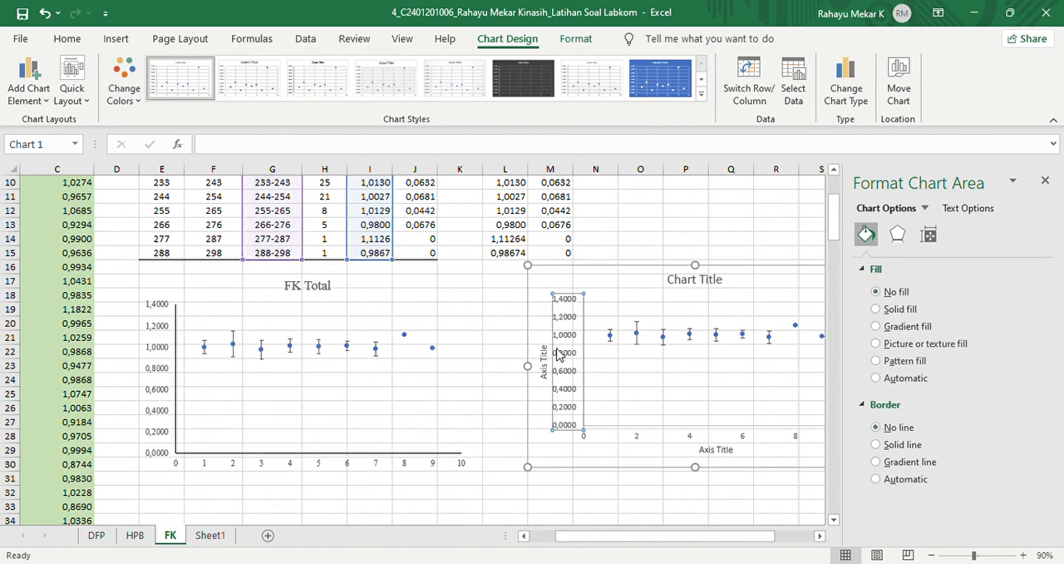
{"action": "left_click", "coordinate": [883, 293]}
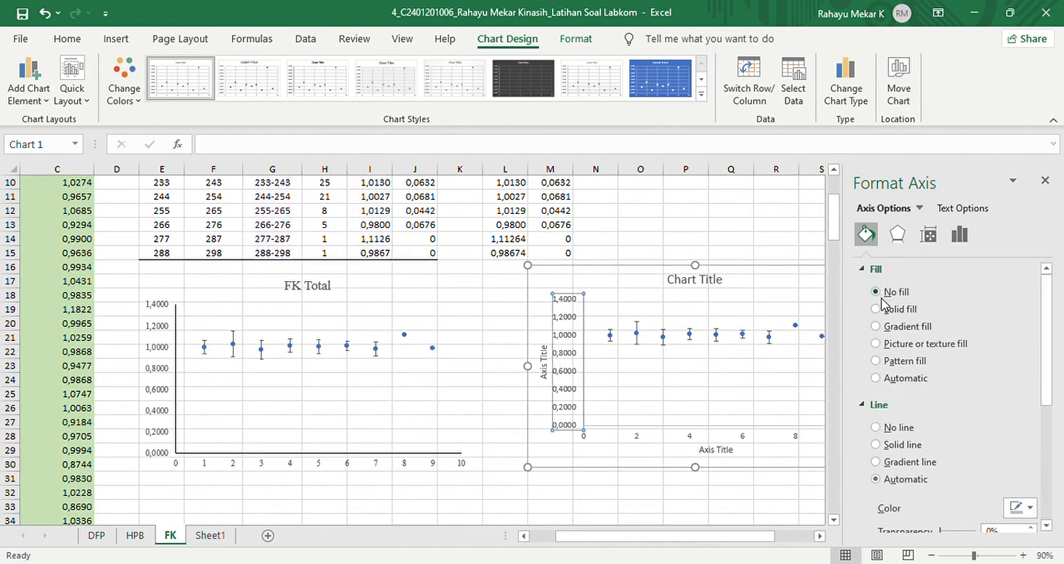
{"action": "left_click", "coordinate": [890, 444]}
{"action": "left_click_drag", "start_coordinate": [1047, 378], "coordinate": [1048, 446]}
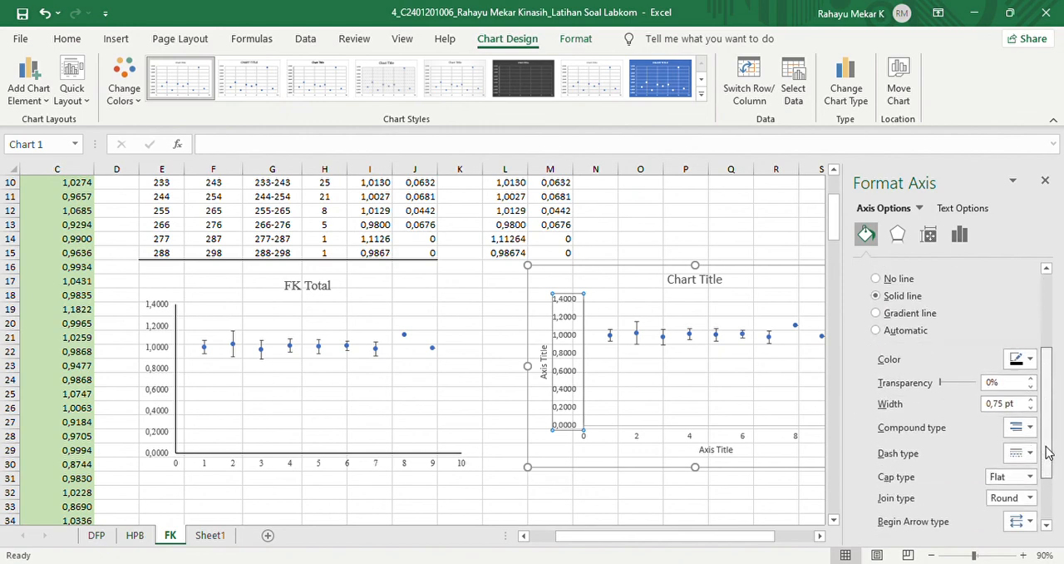
{"action": "left_click", "coordinate": [1033, 398]}
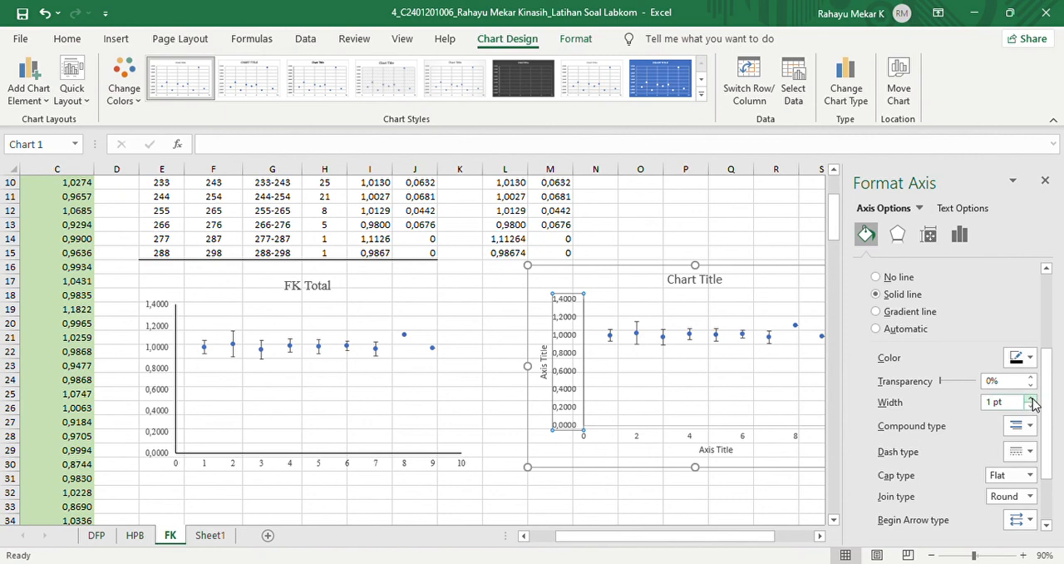
- Format the new chart's horizontal axis with no fill and a solid line 1 pt wide
{"action": "left_click", "coordinate": [691, 441]}
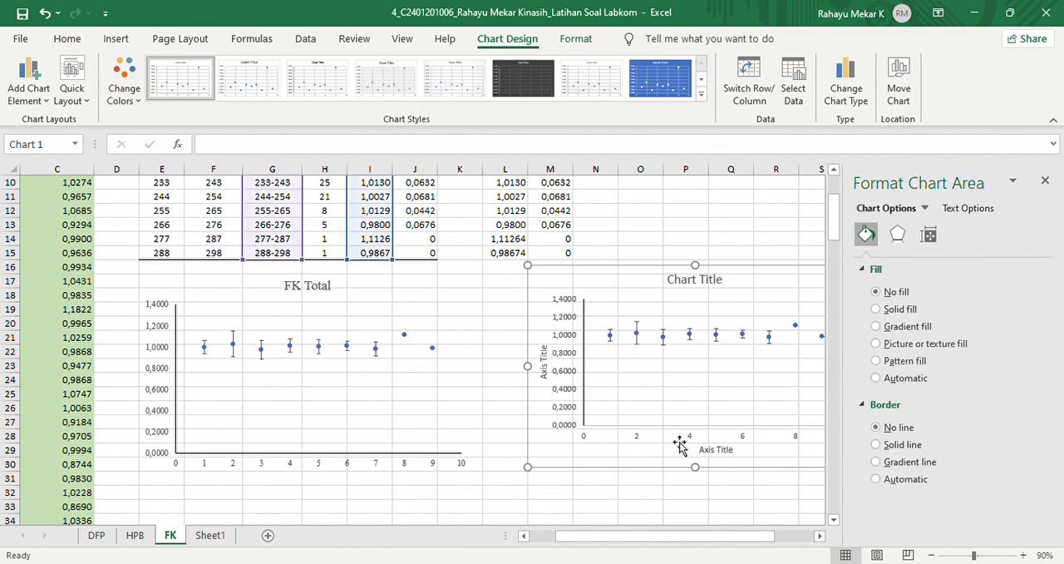
{"action": "left_click", "coordinate": [639, 438]}
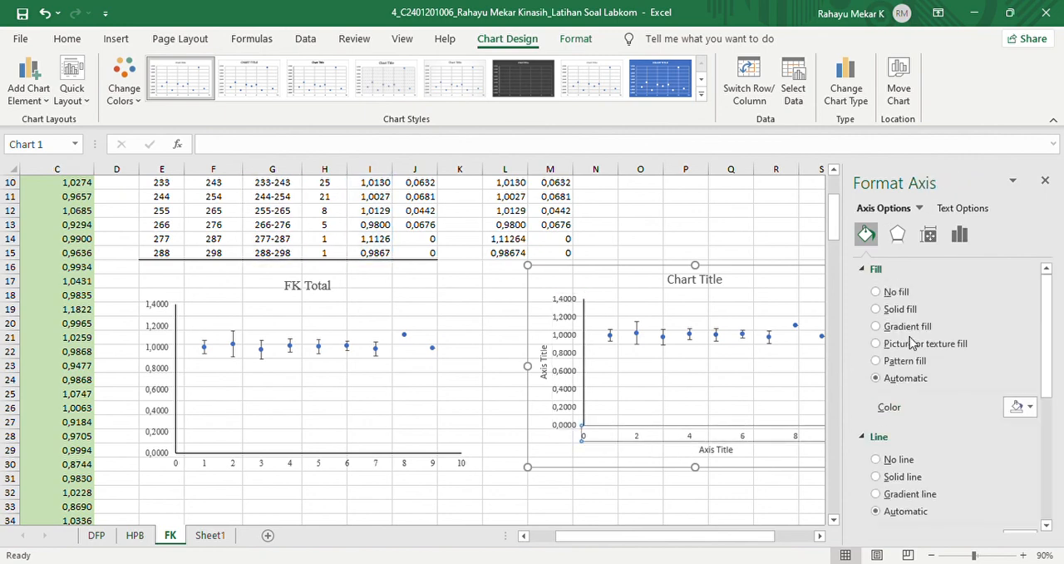
{"action": "left_click", "coordinate": [887, 293]}
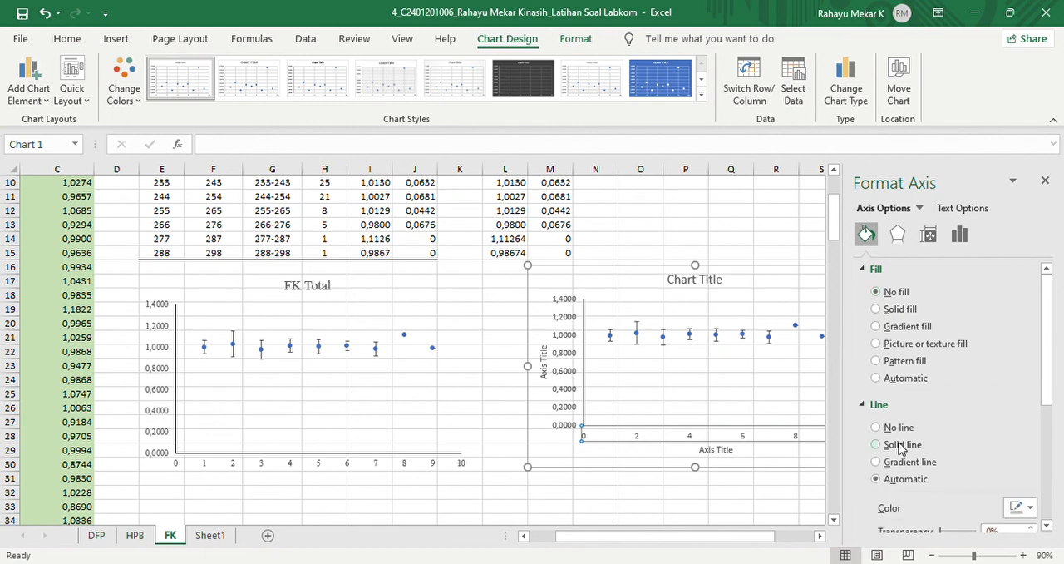
{"action": "left_click_drag", "start_coordinate": [1049, 399], "coordinate": [1048, 463]}
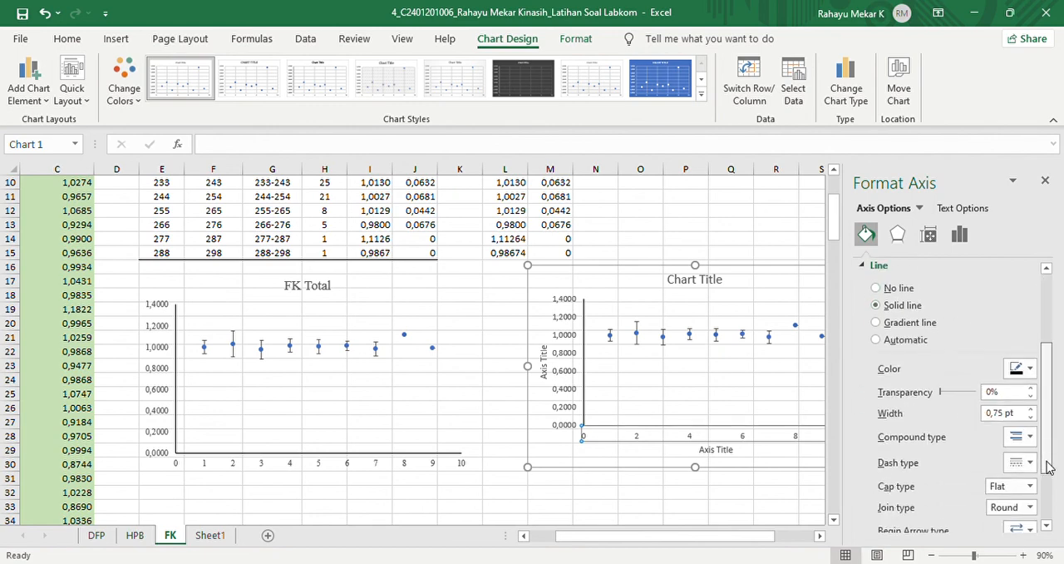
{"action": "left_click", "coordinate": [1032, 408]}
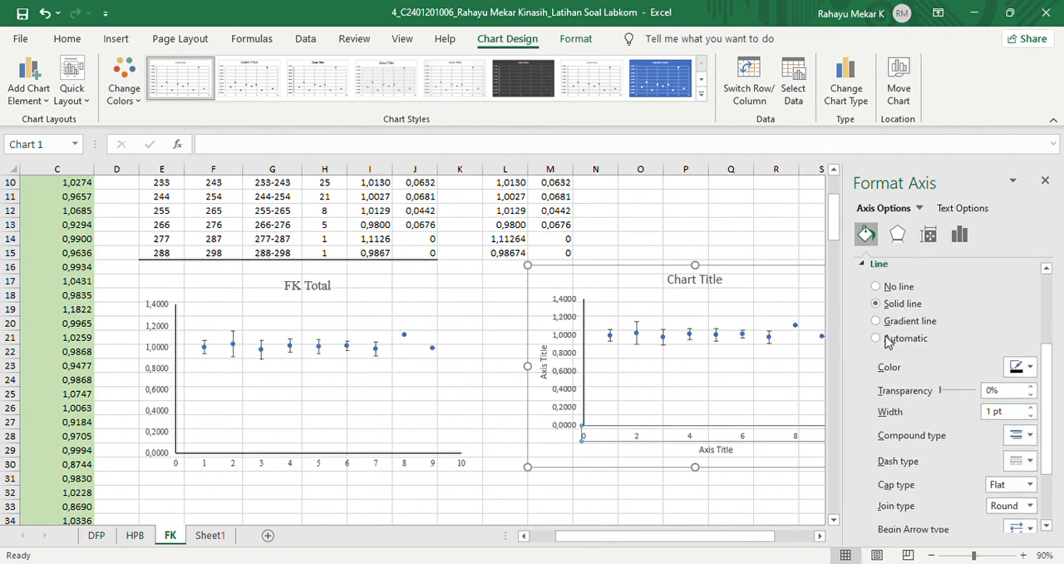
{"action": "left_click", "coordinate": [1044, 181]}
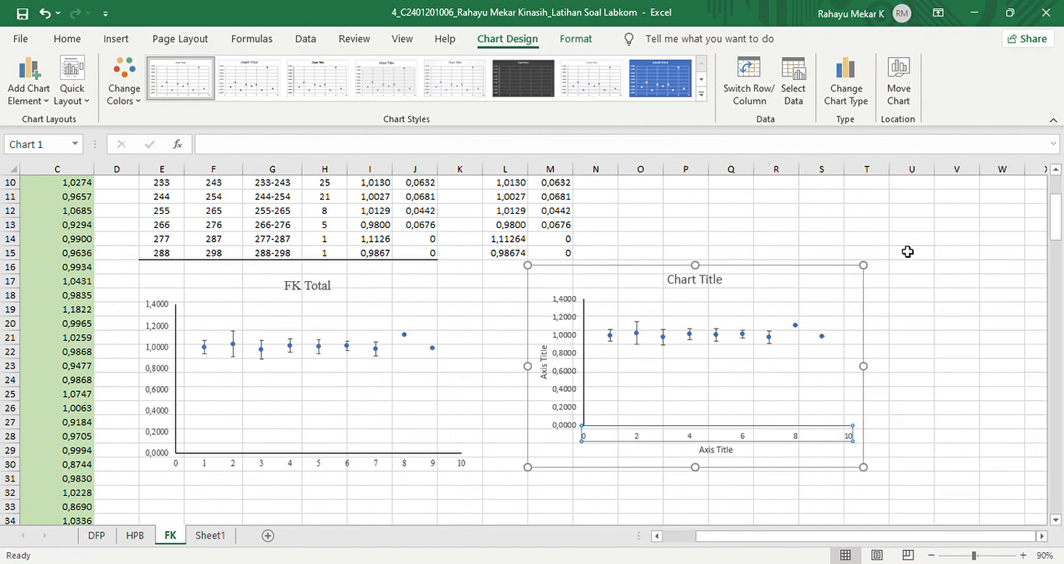
{"action": "left_click", "coordinate": [997, 297]}
- Set the new chart's font to Times New Roman and delete its horizontal and vertical axis titles
{"action": "left_click", "coordinate": [554, 304]}
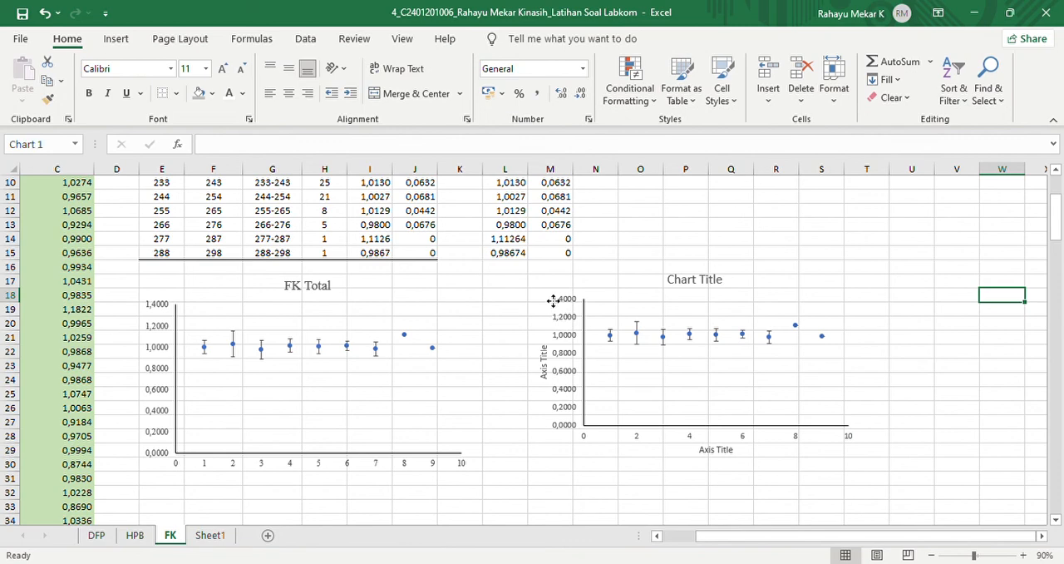
{"action": "left_click", "coordinate": [68, 39]}
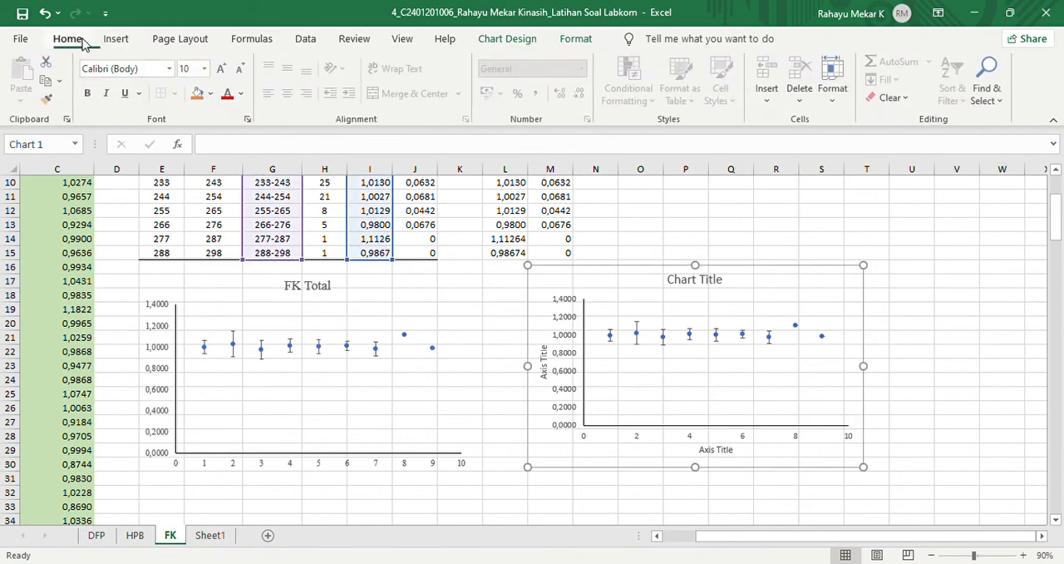
{"action": "left_click", "coordinate": [159, 73]}
{"action": "type", "text": "Times New Roman"}
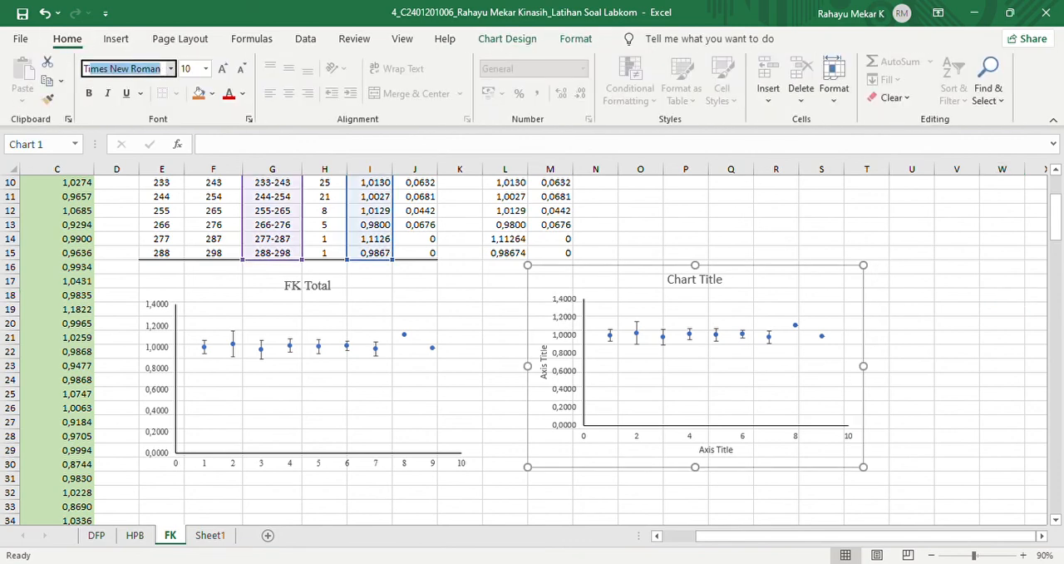
{"action": "key", "text": "Return"}
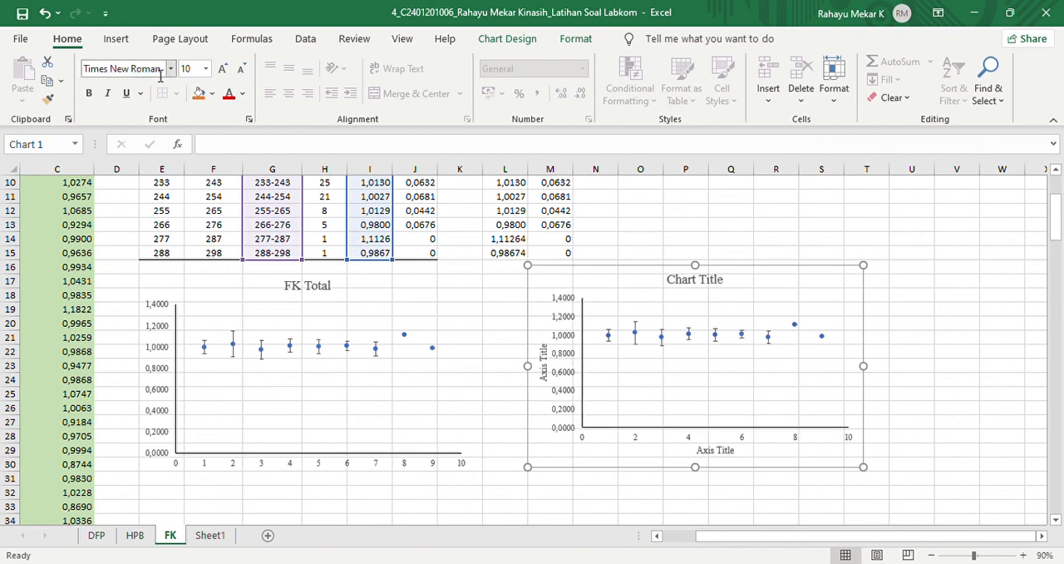
{"action": "left_click", "coordinate": [548, 371]}
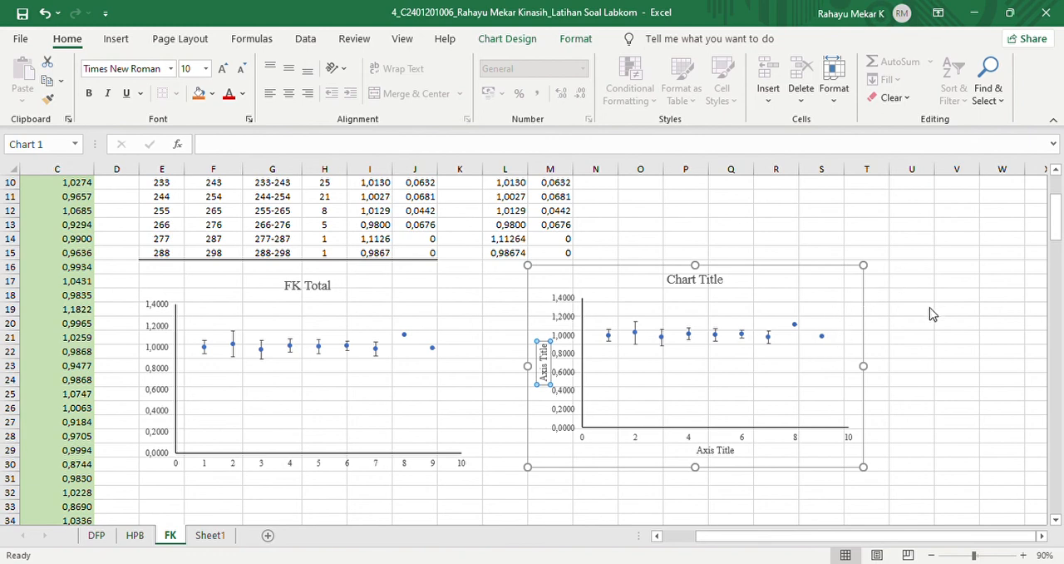
{"action": "key", "text": "Delete"}
- Replace the new chart's placeholder title with FK Total
{"action": "left_click", "coordinate": [718, 289]}
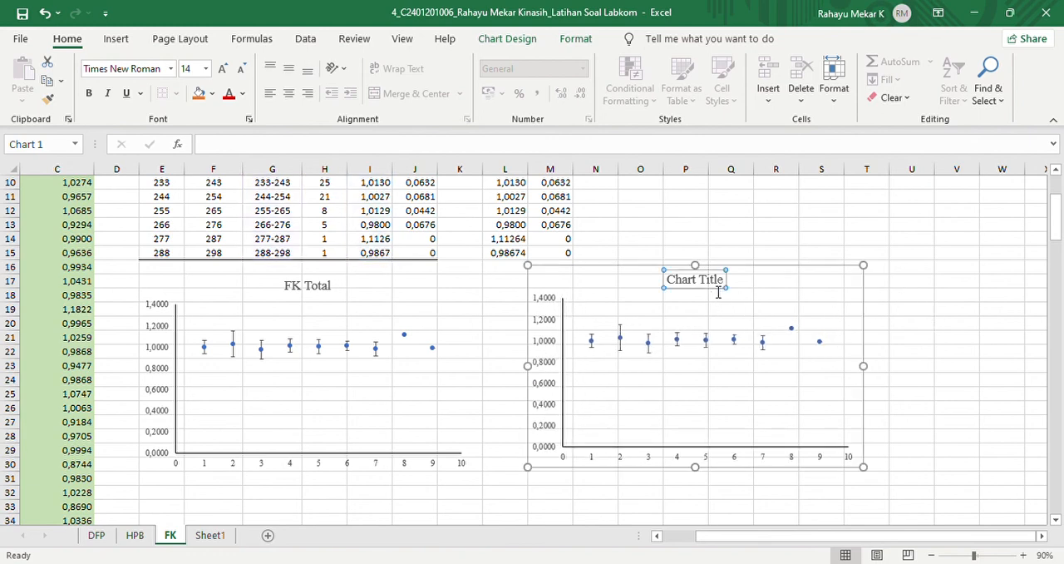
{"action": "left_click", "coordinate": [726, 289]}
{"action": "key", "text": "BackSpace"}
{"action": "key", "text": "BackSpace"}
{"action": "key", "text": "BackSpace"}
{"action": "key", "text": "BackSpace"}
{"action": "key", "text": "BackSpace"}
{"action": "key", "text": "BackSpace"}
{"action": "key", "text": "BackSpace"}
{"action": "key", "text": "BackSpace"}
{"action": "key", "text": "BackSpace"}
{"action": "key", "text": "BackSpace"}
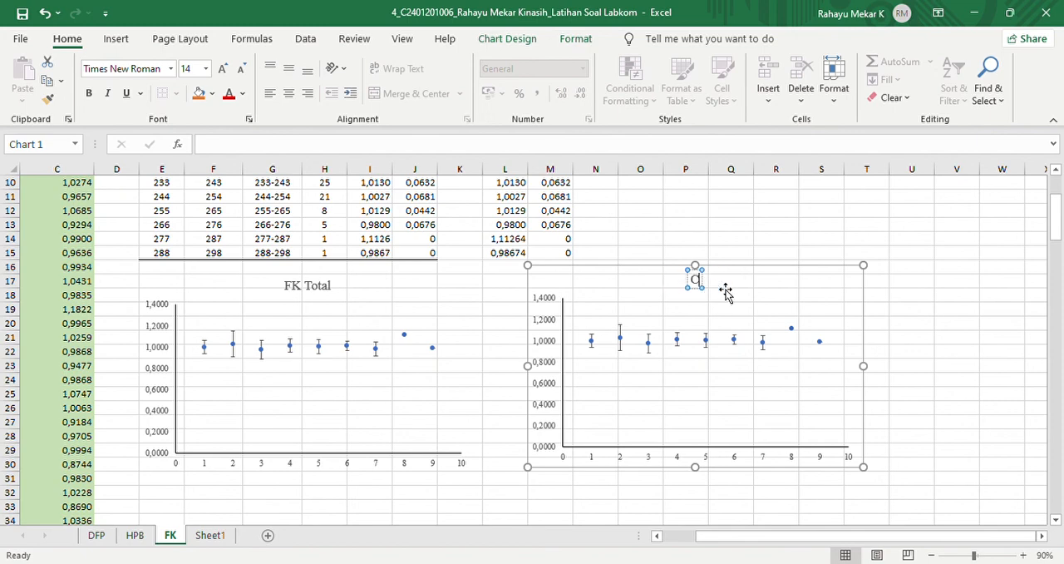
{"action": "key", "text": "BackSpace"}
{"action": "type", "text": "FK Total"}
{"action": "key", "text": "Return"}
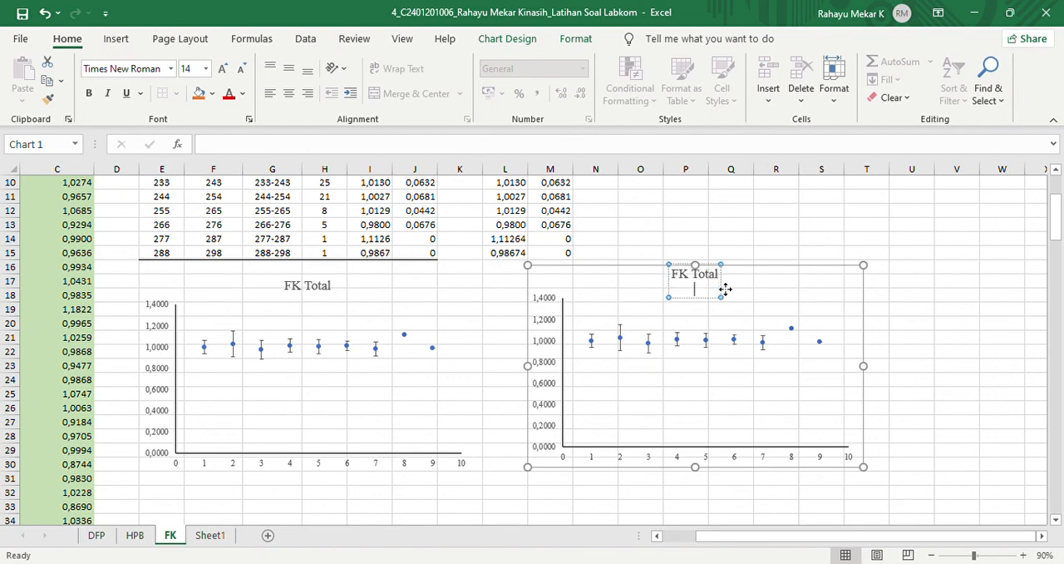
{"action": "left_click", "coordinate": [917, 310]}
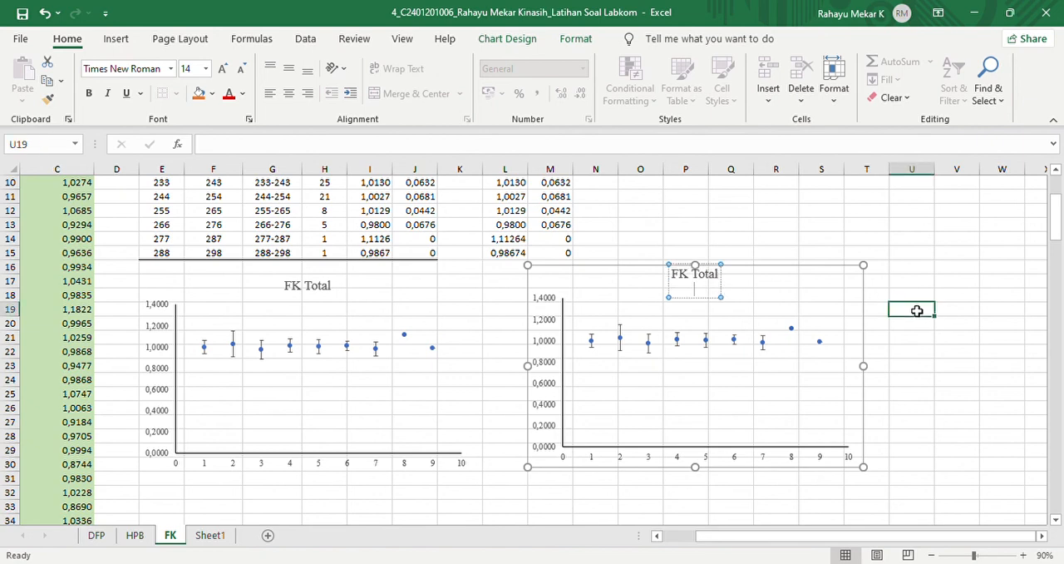